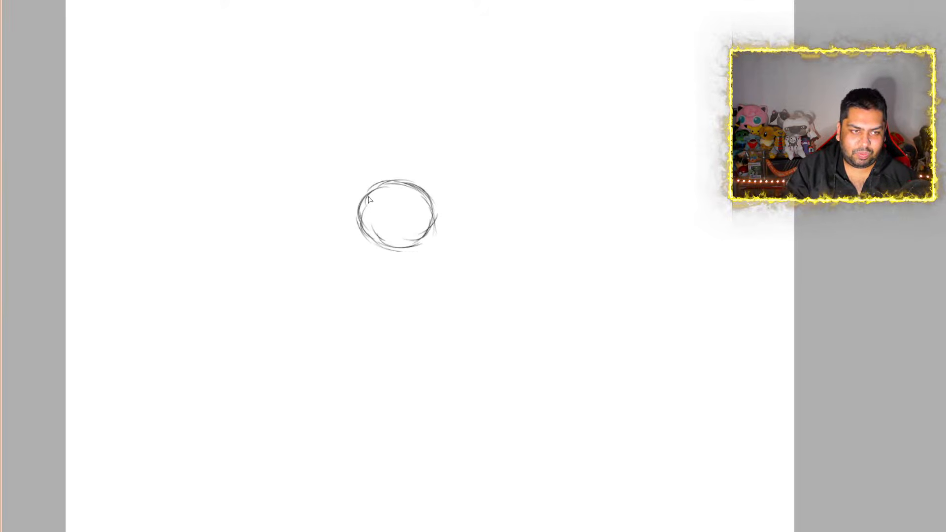
Sketch four pointed petals around the center circle: above, below, to the right and to the left of it
{"action": "mouse_move", "coordinate": [364, 199]}
{"action": "left_mouse_down"}
{"action": "mouse_move", "coordinate": [332, 169]}
{"action": "mouse_move", "coordinate": [332, 136]}
{"action": "mouse_move", "coordinate": [350, 80]}
{"action": "mouse_move", "coordinate": [375, 55]}
{"action": "mouse_move", "coordinate": [428, 122]}
{"action": "mouse_move", "coordinate": [426, 183]}
{"action": "left_mouse_up"}
{"action": "mouse_move", "coordinate": [368, 245]}
{"action": "left_mouse_down"}
{"action": "mouse_move", "coordinate": [362, 308]}
{"action": "mouse_move", "coordinate": [423, 361]}
{"action": "mouse_move", "coordinate": [427, 346]}
{"action": "left_mouse_up"}
{"action": "mouse_move", "coordinate": [436, 231]}
{"action": "left_mouse_down"}
{"action": "mouse_move", "coordinate": [449, 282]}
{"action": "mouse_move", "coordinate": [443, 331]}
{"action": "mouse_move", "coordinate": [425, 358]}
{"action": "mouse_move", "coordinate": [428, 335]}
{"action": "left_mouse_up"}
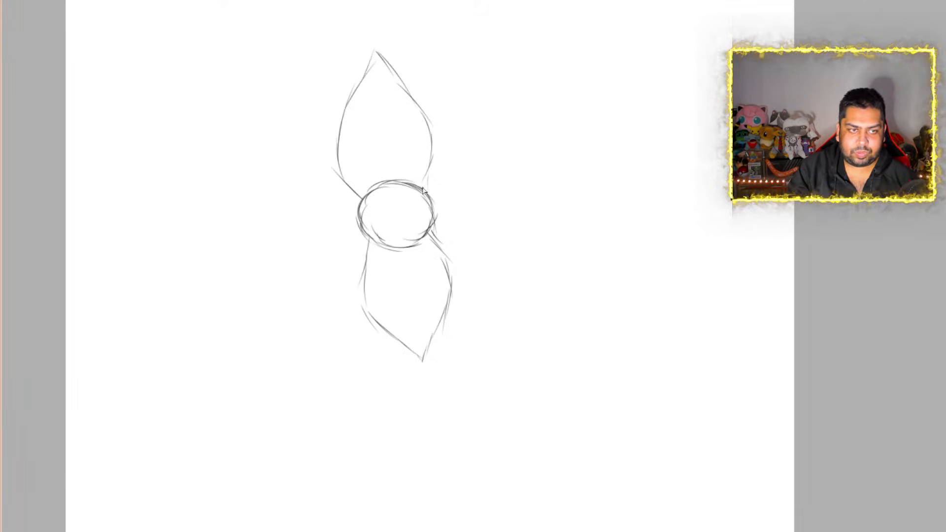
{"action": "mouse_move", "coordinate": [423, 186]}
{"action": "left_mouse_down"}
{"action": "mouse_move", "coordinate": [476, 156]}
{"action": "mouse_move", "coordinate": [507, 156]}
{"action": "mouse_move", "coordinate": [544, 187]}
{"action": "left_mouse_up"}
{"action": "mouse_move", "coordinate": [432, 240]}
{"action": "left_mouse_down"}
{"action": "mouse_move", "coordinate": [476, 252]}
{"action": "mouse_move", "coordinate": [520, 241]}
{"action": "mouse_move", "coordinate": [548, 193]}
{"action": "left_mouse_up"}
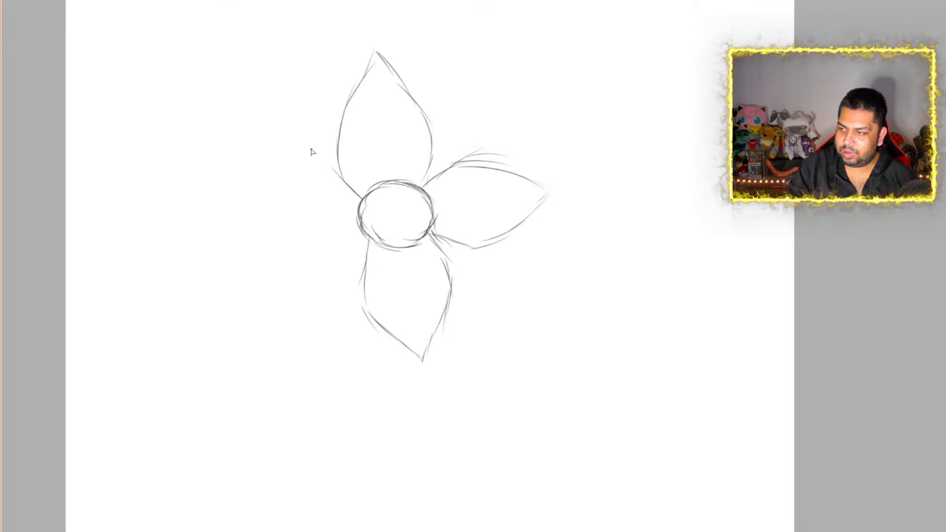
{"action": "left_click_drag", "start_coordinate": [359, 206], "coordinate": [312, 193]}
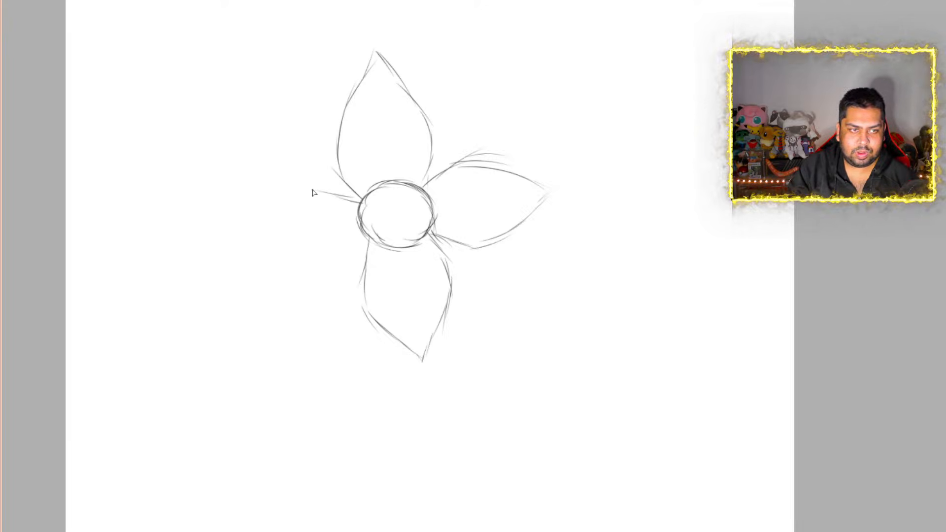
{"action": "mouse_move", "coordinate": [369, 205]}
{"action": "left_mouse_down"}
{"action": "mouse_move", "coordinate": [285, 194]}
{"action": "mouse_move", "coordinate": [232, 225]}
{"action": "mouse_move", "coordinate": [274, 260]}
{"action": "mouse_move", "coordinate": [370, 243]}
{"action": "mouse_move", "coordinate": [327, 260]}
{"action": "mouse_move", "coordinate": [241, 231]}
{"action": "mouse_move", "coordinate": [302, 261]}
{"action": "mouse_move", "coordinate": [361, 258]}
{"action": "left_mouse_up"}
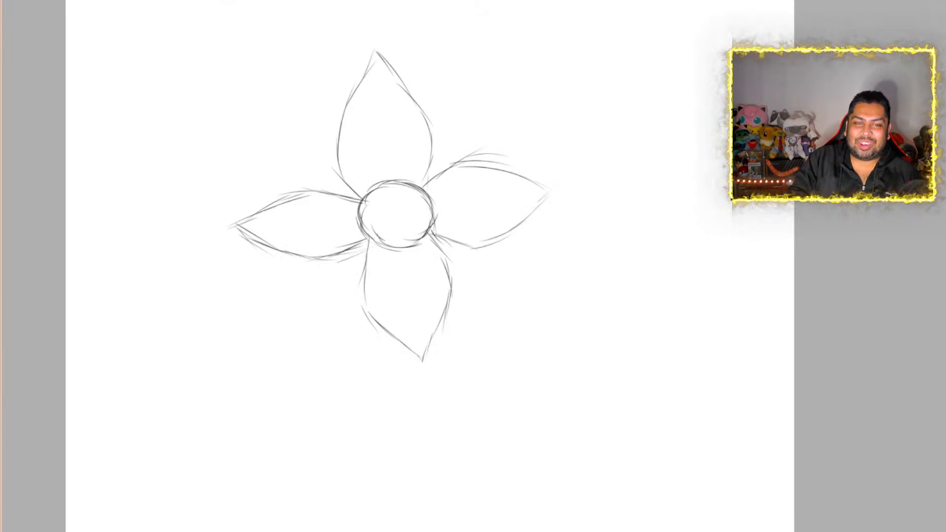
{"action": "scroll", "coordinate": [792, 196], "scroll_direction": "down", "scroll_amount": 3}
{"action": "scroll", "coordinate": [677, 53], "scroll_direction": "up", "scroll_amount": 2}
{"action": "scroll", "coordinate": [556, 207], "scroll_direction": "down", "scroll_amount": 1}
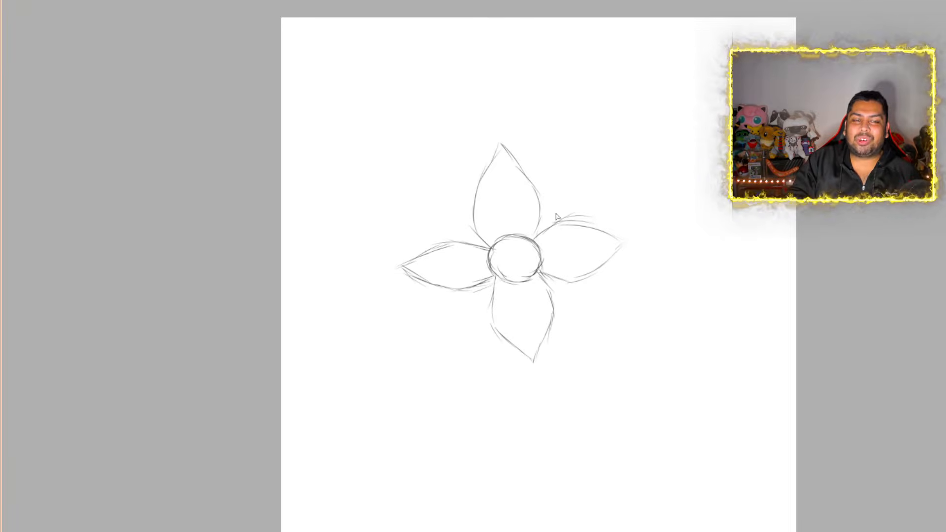
{"action": "scroll", "coordinate": [554, 227], "scroll_direction": "up", "scroll_amount": 2}
{"action": "scroll", "coordinate": [587, 260], "scroll_direction": "down", "scroll_amount": 2}
{"action": "scroll", "coordinate": [600, 271], "scroll_direction": "up", "scroll_amount": 3}
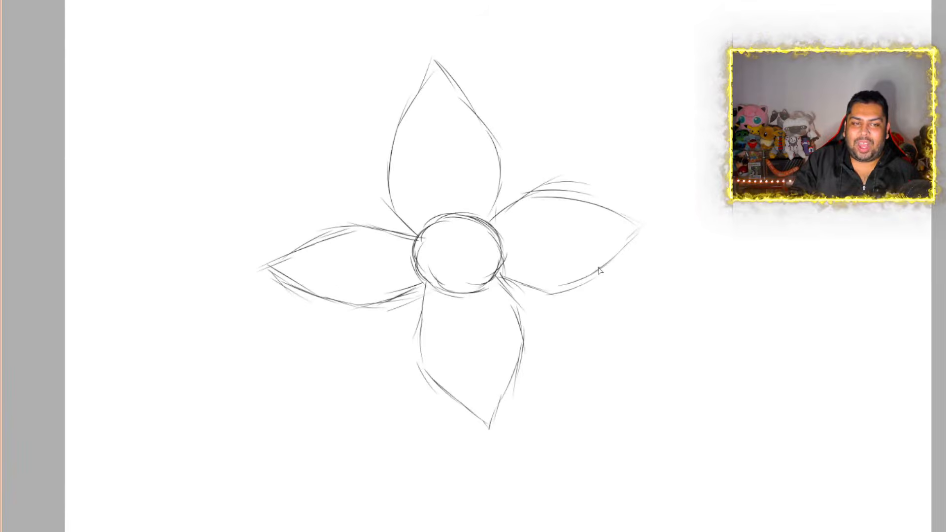
Sketch short curved strokes inside the flower's center circle, running inward from its edge to form a four-armed cross shape
{"action": "scroll", "coordinate": [599, 270], "scroll_direction": "up", "scroll_amount": 1}
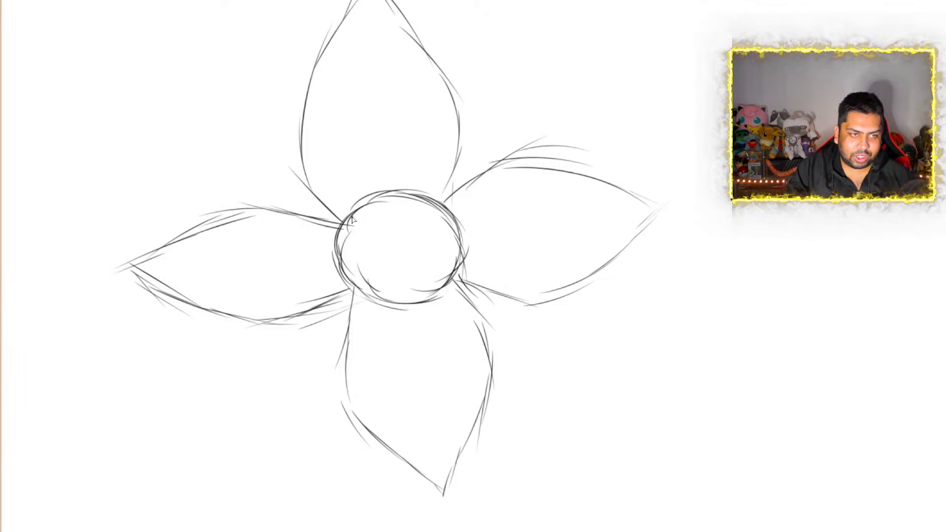
{"action": "left_click_drag", "start_coordinate": [345, 218], "coordinate": [390, 238]}
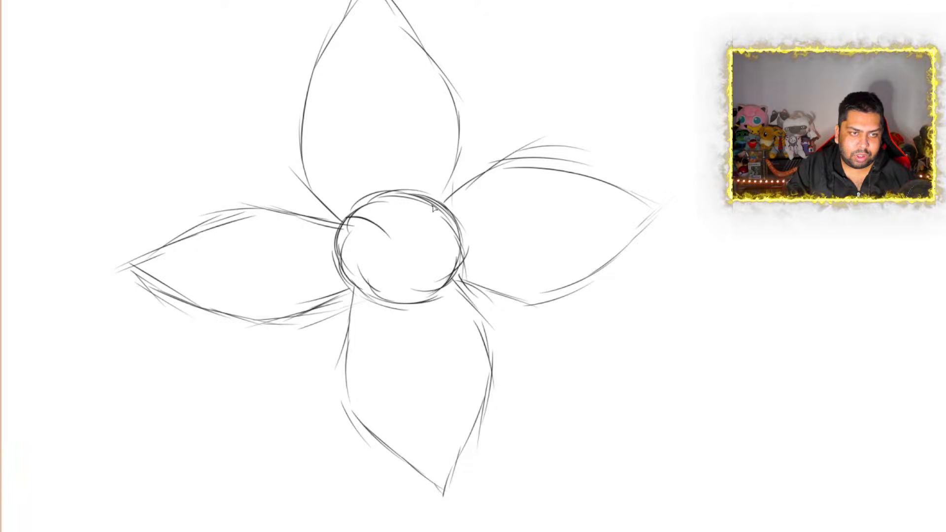
{"action": "left_click_drag", "start_coordinate": [433, 209], "coordinate": [395, 238]}
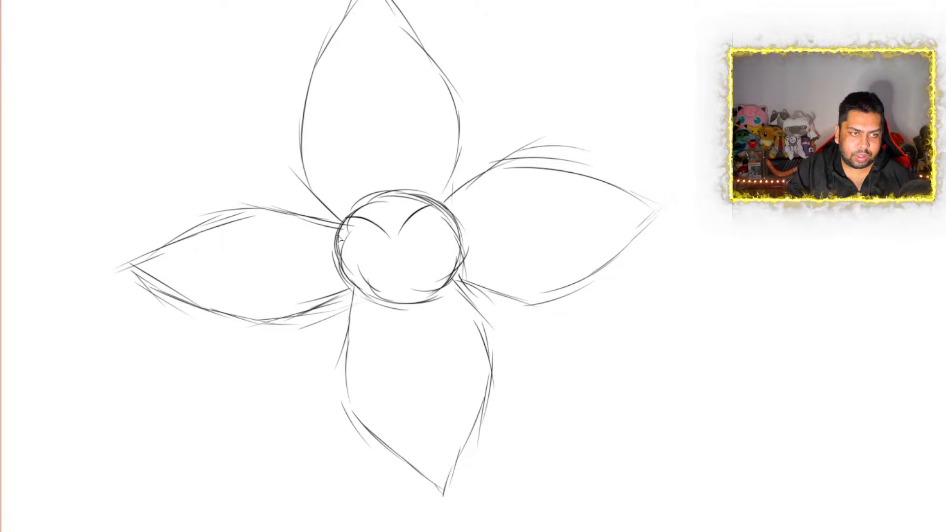
{"action": "left_click_drag", "start_coordinate": [341, 240], "coordinate": [374, 249]}
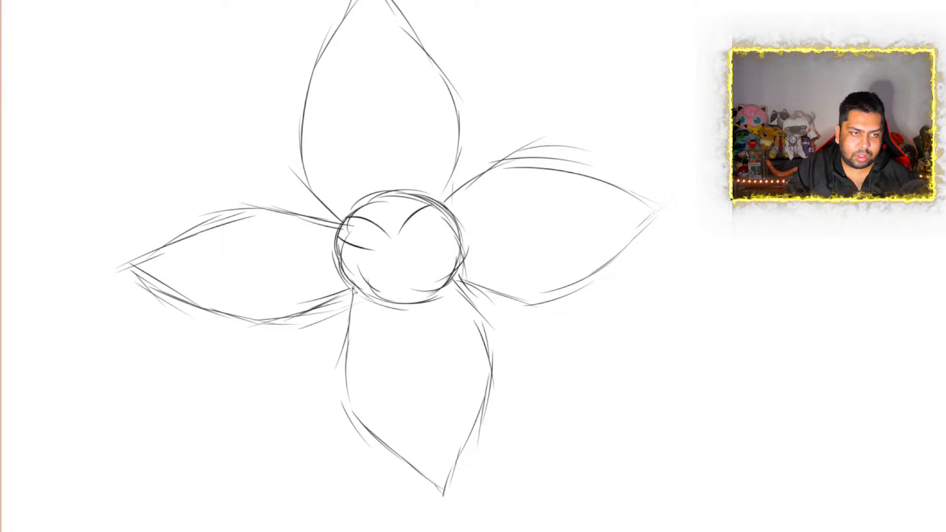
{"action": "left_click_drag", "start_coordinate": [354, 286], "coordinate": [370, 250]}
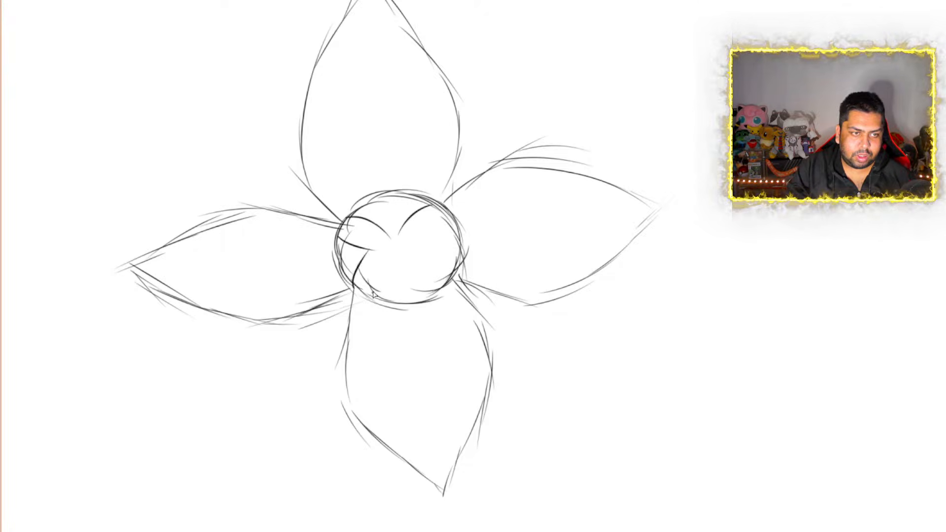
{"action": "left_click_drag", "start_coordinate": [375, 294], "coordinate": [394, 269]}
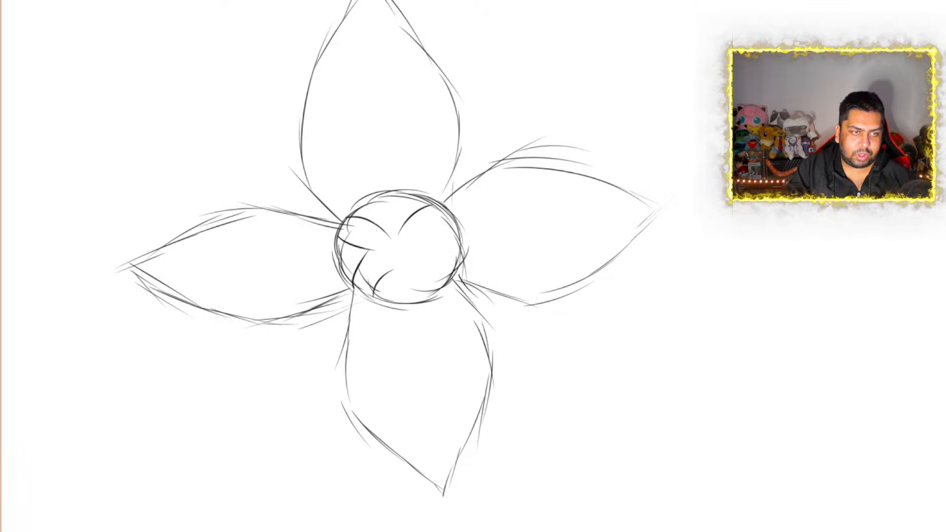
{"action": "key", "text": "ctrl+z"}
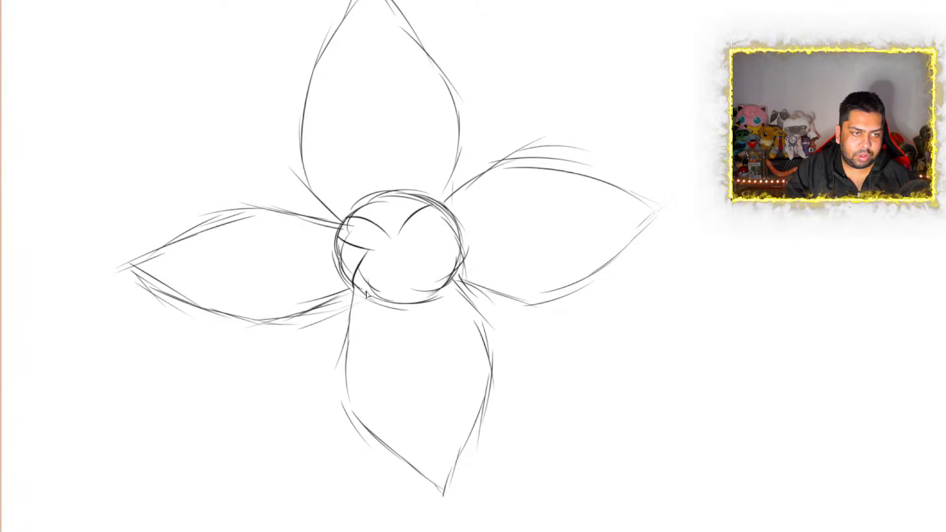
{"action": "mouse_move", "coordinate": [366, 295]}
{"action": "left_mouse_down"}
{"action": "mouse_move", "coordinate": [400, 265]}
{"action": "mouse_move", "coordinate": [433, 292]}
{"action": "left_mouse_up"}
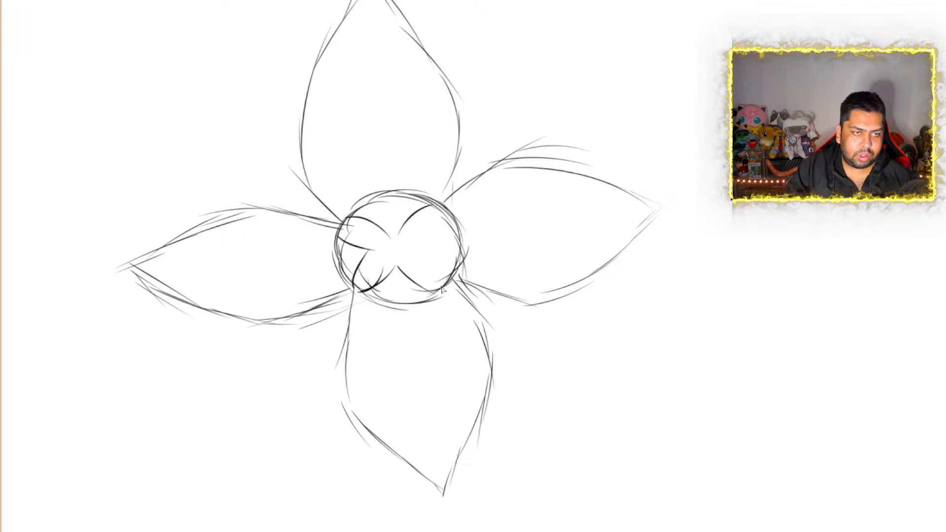
{"action": "mouse_move", "coordinate": [442, 217]}
{"action": "left_mouse_down"}
{"action": "mouse_move", "coordinate": [423, 243]}
{"action": "mouse_move", "coordinate": [458, 277]}
{"action": "left_mouse_up"}
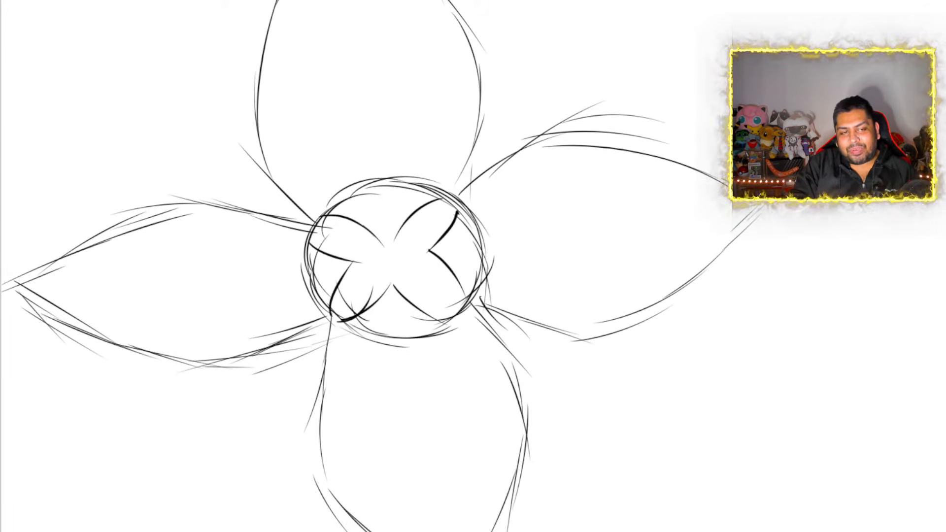
{"action": "scroll", "coordinate": [392, 247], "scroll_direction": "down", "scroll_amount": 6}
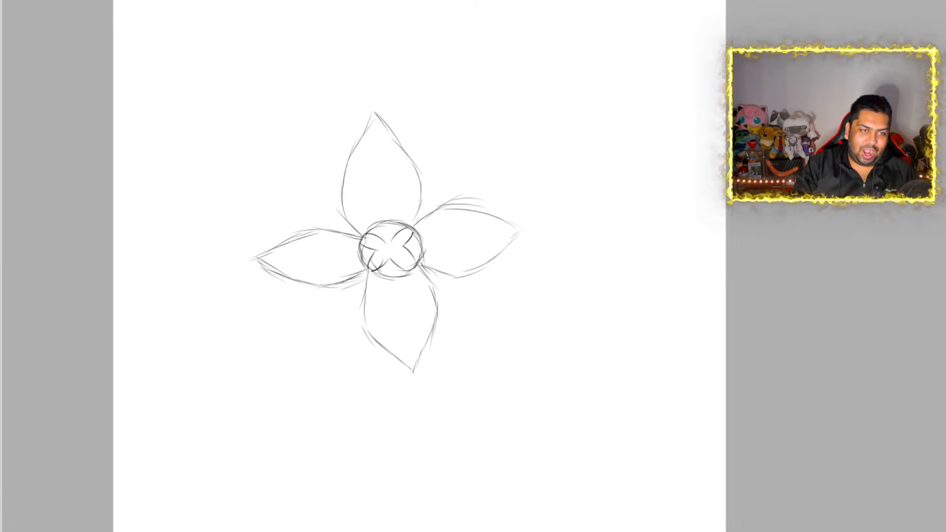
{"action": "scroll", "coordinate": [424, 248], "scroll_direction": "up", "scroll_amount": 1}
{"action": "scroll", "coordinate": [425, 246], "scroll_direction": "down", "scroll_amount": 2}
{"action": "scroll", "coordinate": [419, 247], "scroll_direction": "up", "scroll_amount": 3}
{"action": "scroll", "coordinate": [419, 247], "scroll_direction": "down", "scroll_amount": 4}
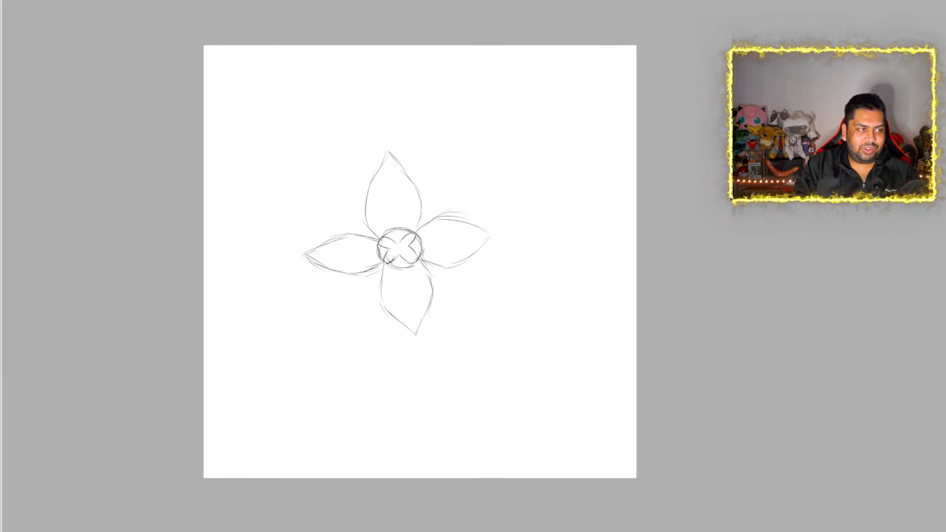
Place a copy of the flower above and to the right of the original, rotated slightly clockwise
{"action": "scroll", "coordinate": [308, 191], "scroll_direction": "up", "scroll_amount": 2}
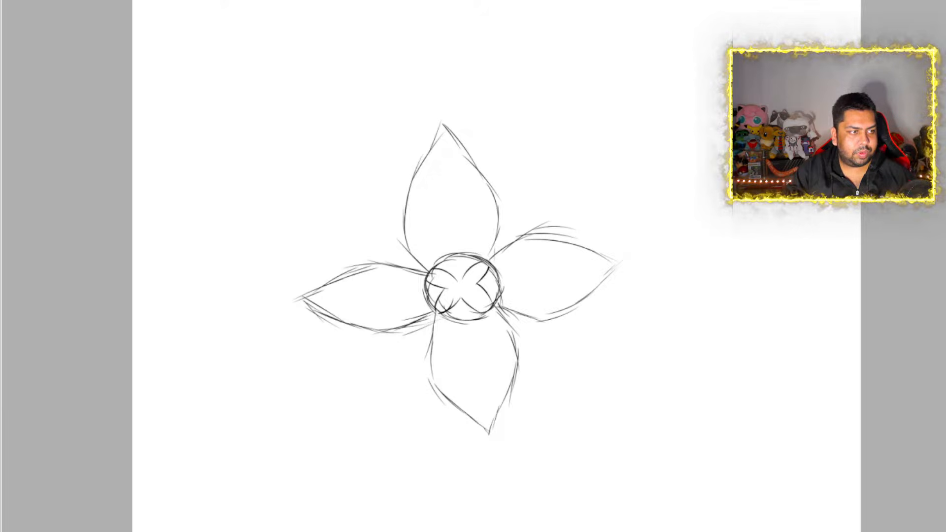
{"action": "key", "text": "ctrl+alt+t"}
{"action": "left_click_drag", "start_coordinate": [480, 299], "coordinate": [550, 231]}
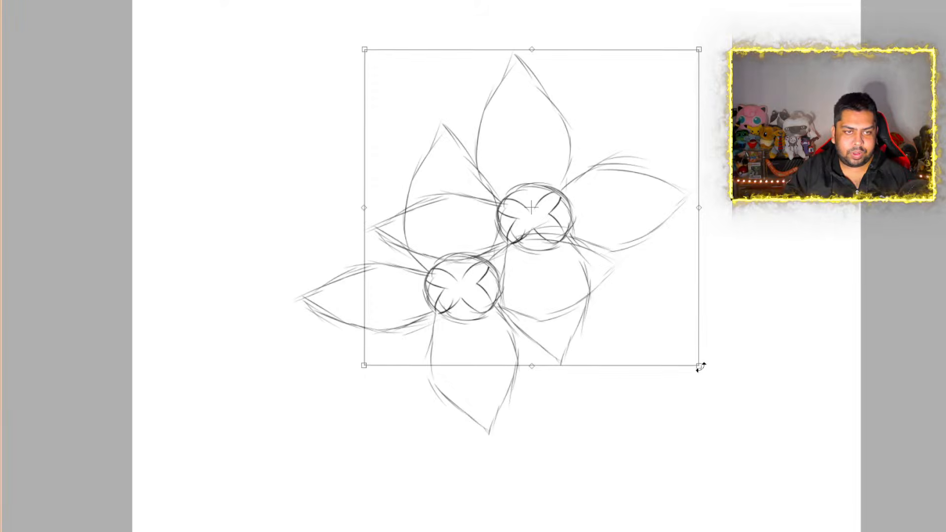
{"action": "left_click_drag", "start_coordinate": [700, 368], "coordinate": [619, 403]}
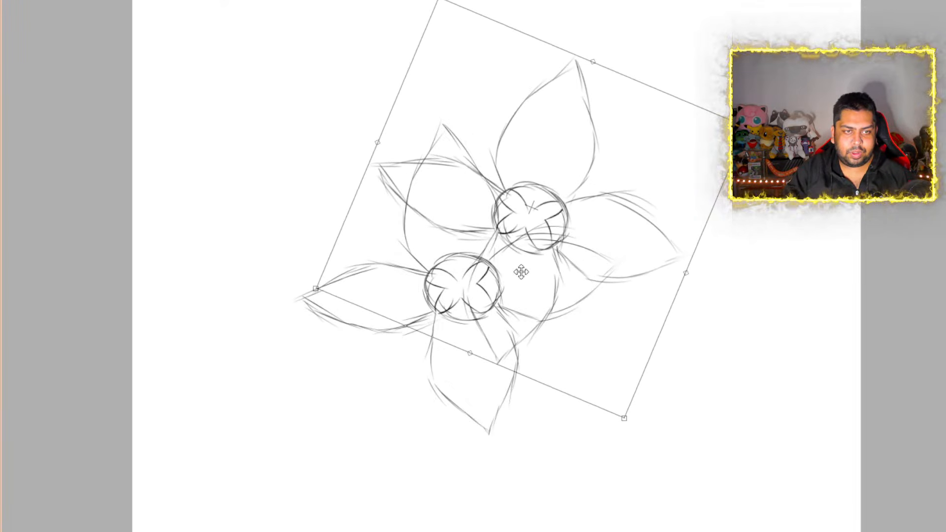
{"action": "mouse_move", "coordinate": [519, 270]}
{"action": "left_mouse_down"}
{"action": "mouse_move", "coordinate": [536, 268]}
{"action": "mouse_move", "coordinate": [509, 272]}
{"action": "mouse_move", "coordinate": [524, 274]}
{"action": "left_mouse_up"}
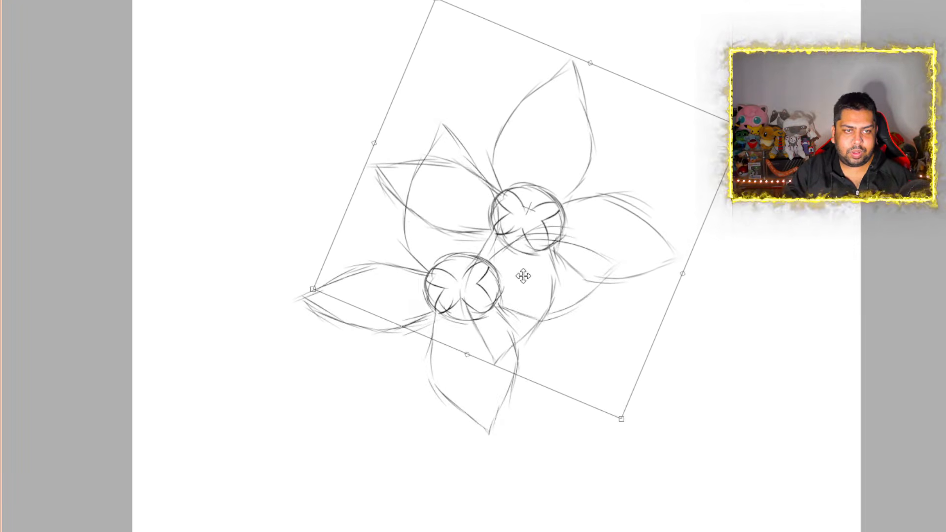
{"action": "key", "text": "Return"}
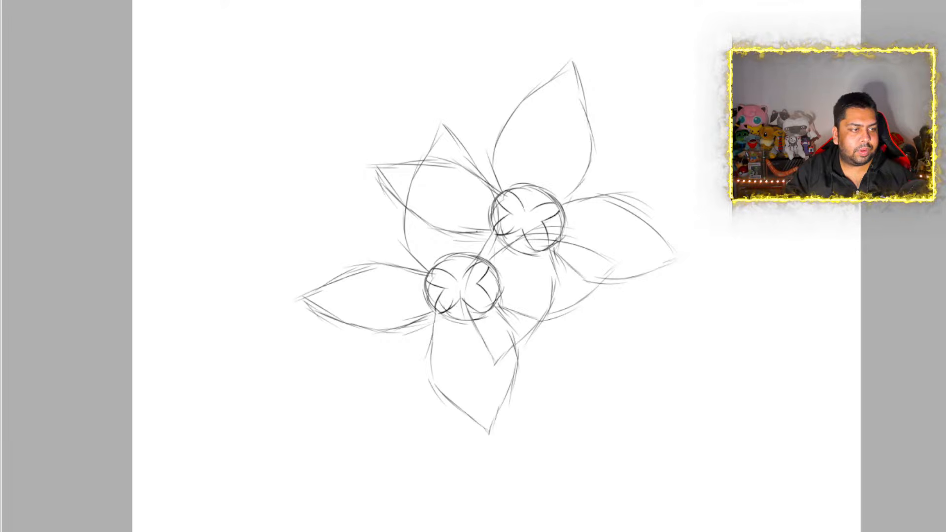
Erase the second flower's lines where they overlap the front flower's petals and center
{"action": "key", "text": "e"}
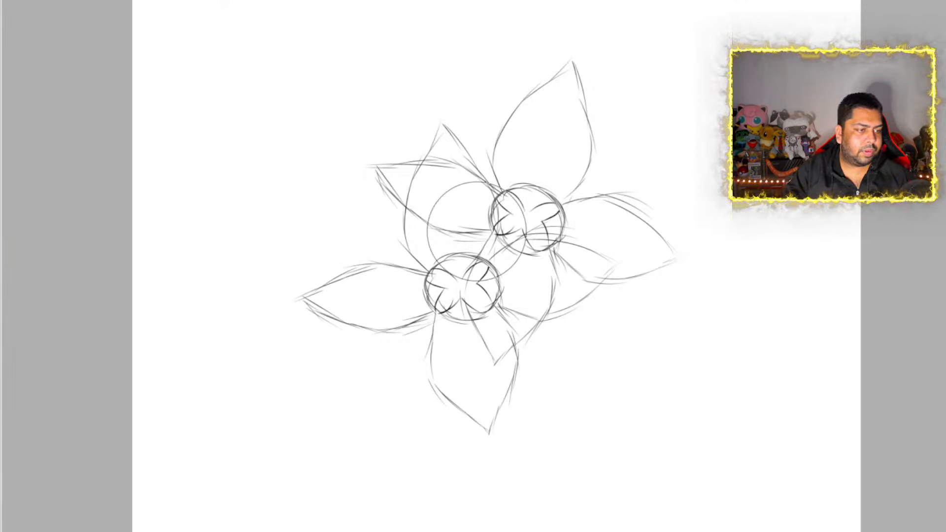
{"action": "mouse_move", "coordinate": [477, 230]}
{"action": "left_mouse_down"}
{"action": "mouse_move", "coordinate": [481, 185]}
{"action": "mouse_move", "coordinate": [439, 186]}
{"action": "mouse_move", "coordinate": [434, 197]}
{"action": "left_mouse_up"}
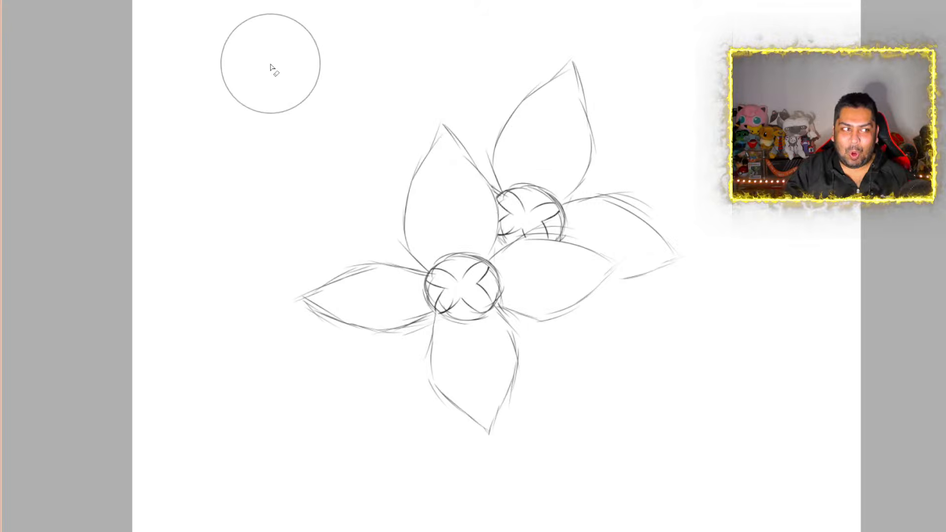
Place another copy of the front flower above and to its left, rotated counterclockwise
{"action": "key", "text": "ctrl"}
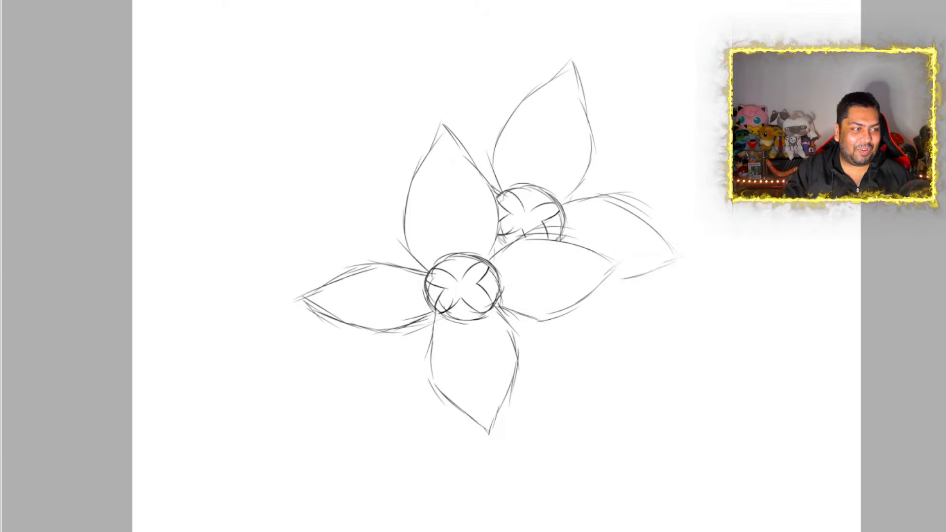
{"action": "key", "text": "ctrl+t"}
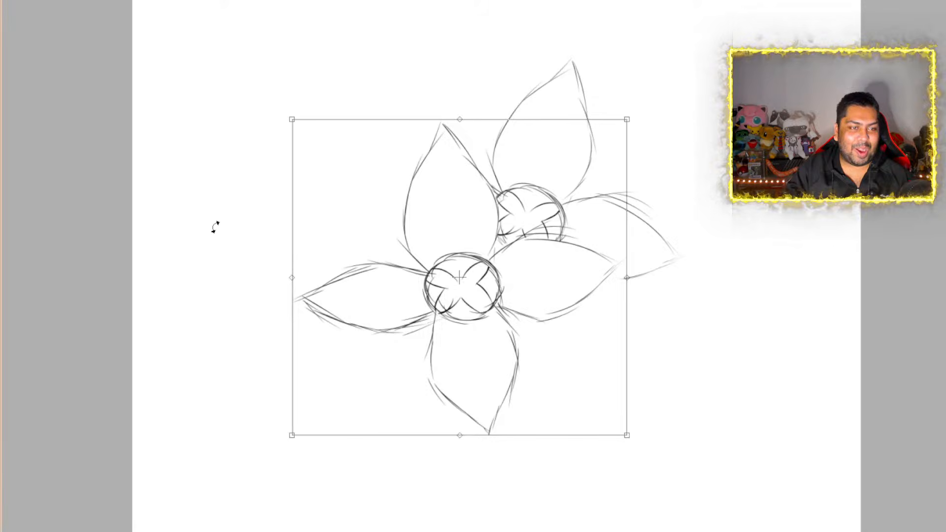
{"action": "left_click_drag", "start_coordinate": [282, 120], "coordinate": [226, 186]}
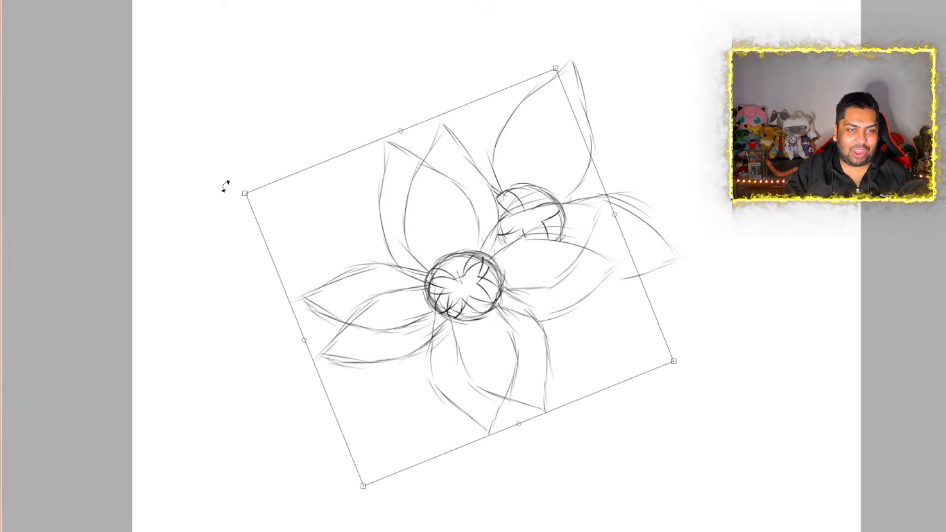
{"action": "left_click_drag", "start_coordinate": [490, 271], "coordinate": [394, 225]}
{"action": "left_click_drag", "start_coordinate": [142, 127], "coordinate": [139, 213]}
{"action": "left_click_drag", "start_coordinate": [444, 248], "coordinate": [422, 257]}
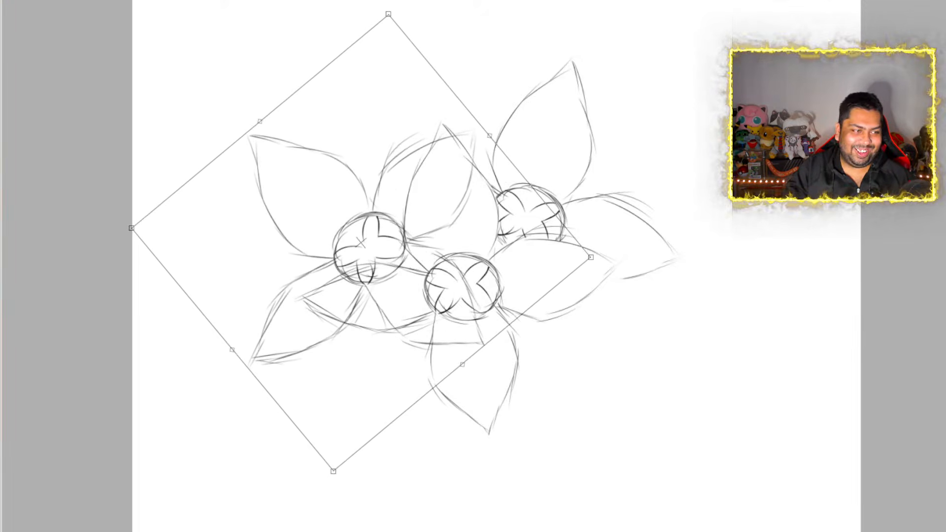
{"action": "key", "text": "Return"}
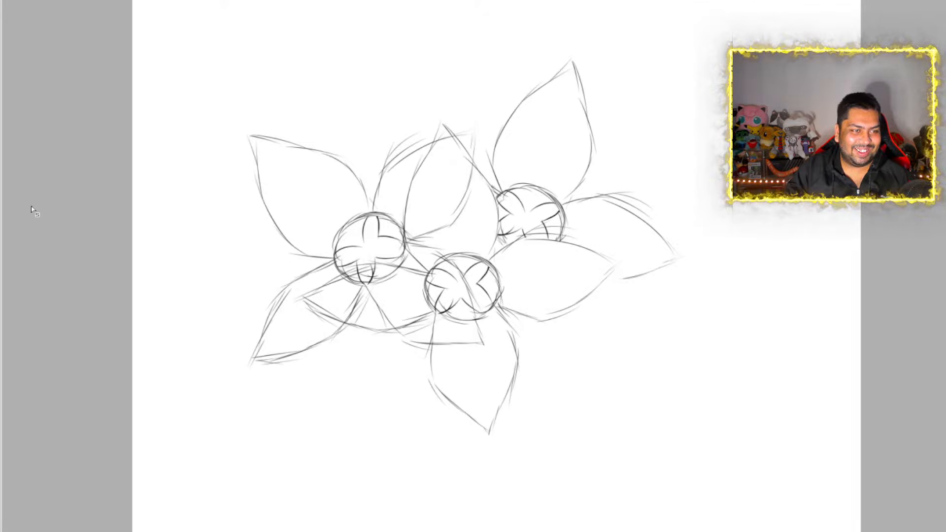
{"action": "key", "text": "e"}
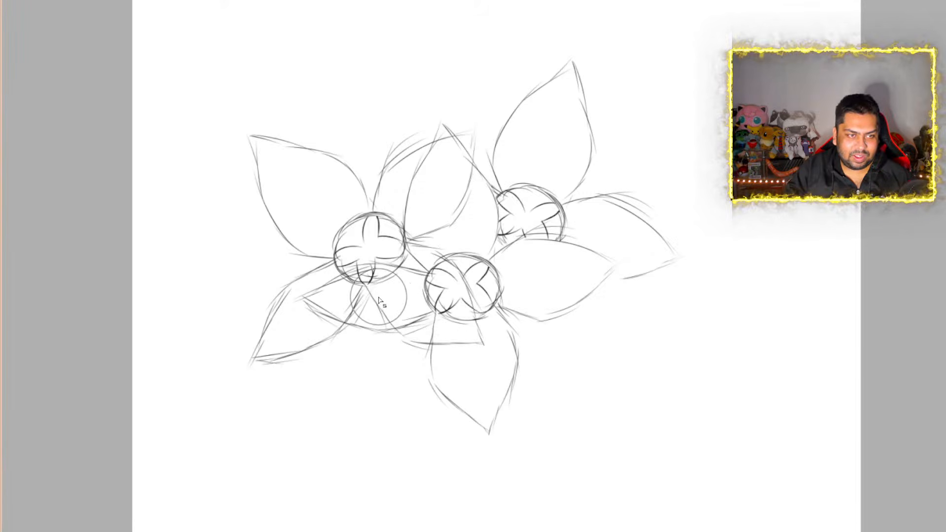
{"action": "left_click_drag", "start_coordinate": [392, 299], "coordinate": [367, 302]}
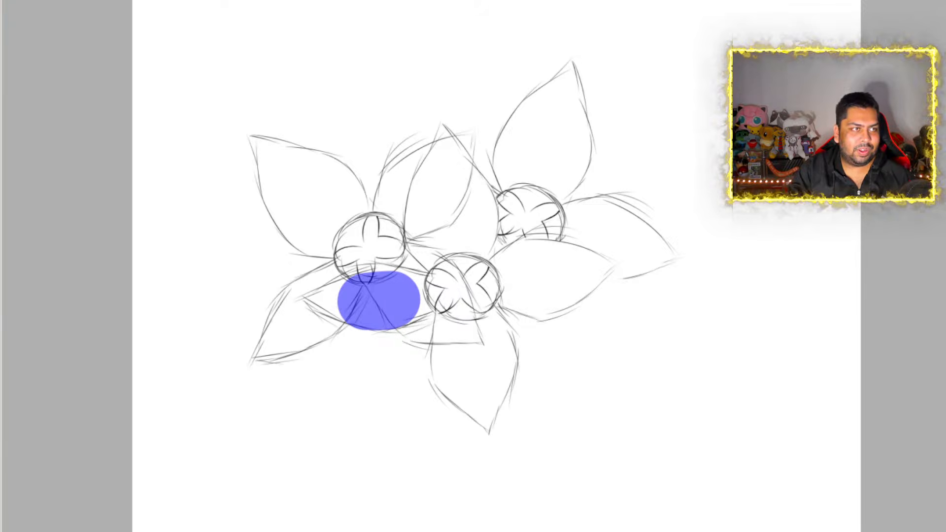
{"action": "key", "text": "ctrl+z"}
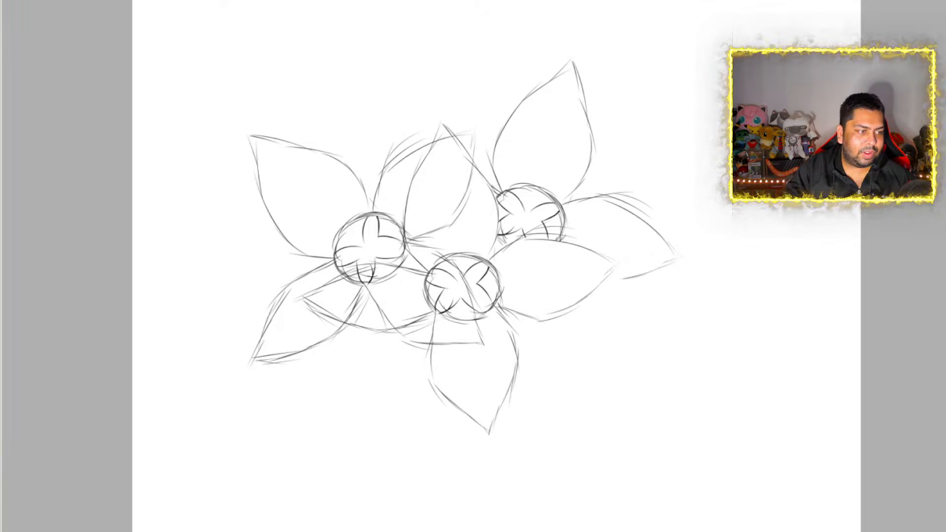
Erase the third flower's lines where they cross the front flower's left petal, upper petal, center and lower petal
{"action": "key", "text": "e"}
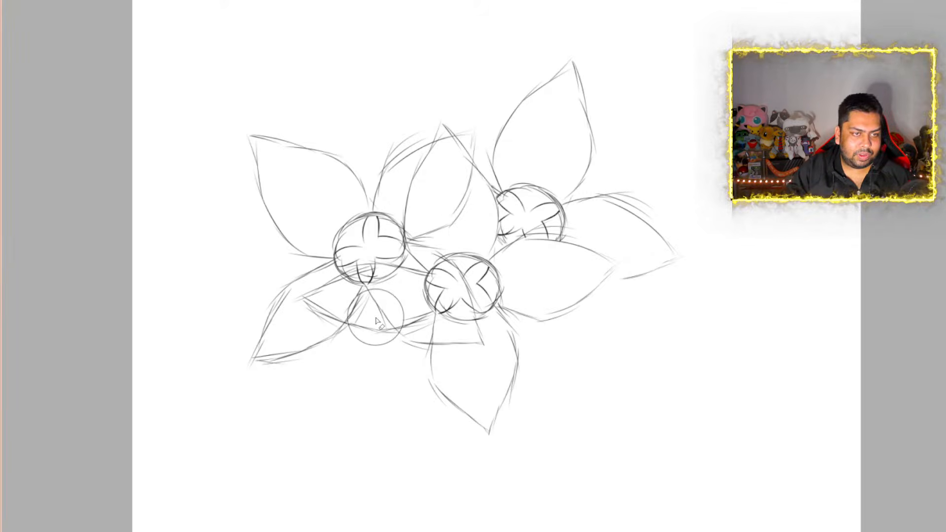
{"action": "mouse_move", "coordinate": [378, 307]}
{"action": "left_mouse_down"}
{"action": "mouse_move", "coordinate": [380, 295]}
{"action": "mouse_move", "coordinate": [381, 304]}
{"action": "mouse_move", "coordinate": [393, 298]}
{"action": "mouse_move", "coordinate": [354, 305]}
{"action": "mouse_move", "coordinate": [400, 298]}
{"action": "left_mouse_up"}
{"action": "mouse_move", "coordinate": [466, 306]}
{"action": "left_mouse_down"}
{"action": "mouse_move", "coordinate": [432, 305]}
{"action": "mouse_move", "coordinate": [451, 293]}
{"action": "mouse_move", "coordinate": [441, 212]}
{"action": "mouse_move", "coordinate": [451, 223]}
{"action": "mouse_move", "coordinate": [447, 185]}
{"action": "mouse_move", "coordinate": [457, 185]}
{"action": "left_mouse_up"}
{"action": "mouse_move", "coordinate": [467, 306]}
{"action": "left_mouse_down"}
{"action": "mouse_move", "coordinate": [469, 325]}
{"action": "mouse_move", "coordinate": [410, 352]}
{"action": "left_mouse_up"}
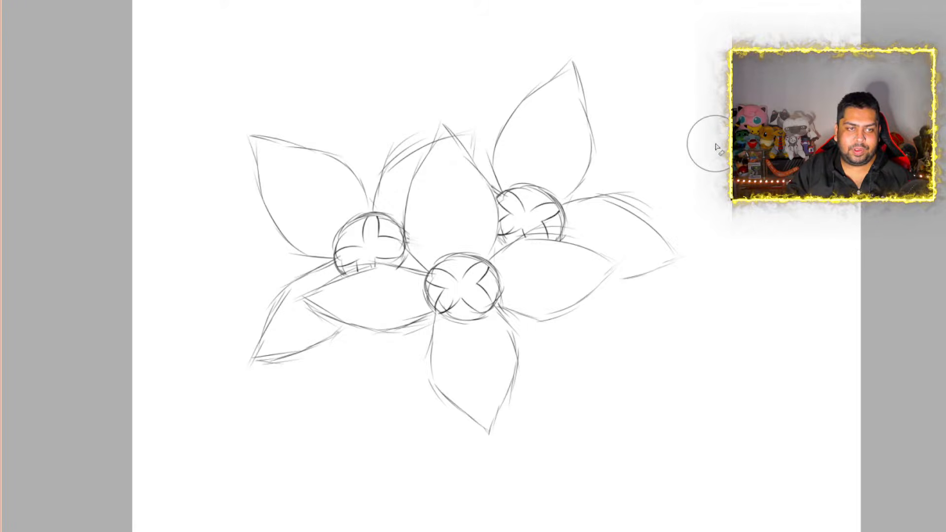
{"action": "scroll", "coordinate": [658, 200], "scroll_direction": "down", "scroll_amount": 4}
{"action": "scroll", "coordinate": [622, 212], "scroll_direction": "up", "scroll_amount": 3}
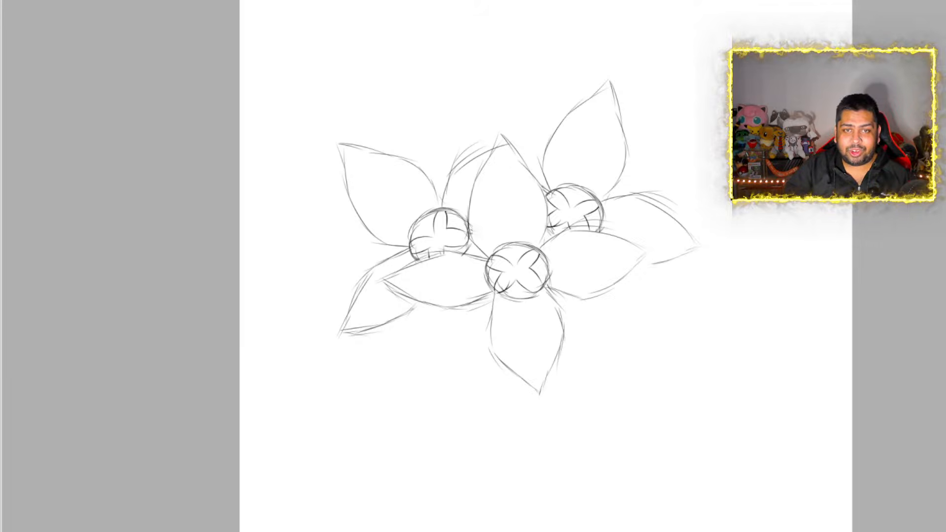
Duplicate the front flower sketch in place to start a fourth flower
{"action": "scroll", "coordinate": [471, 365], "scroll_direction": "down", "scroll_amount": 3}
{"action": "scroll", "coordinate": [471, 378], "scroll_direction": "up", "scroll_amount": 7}
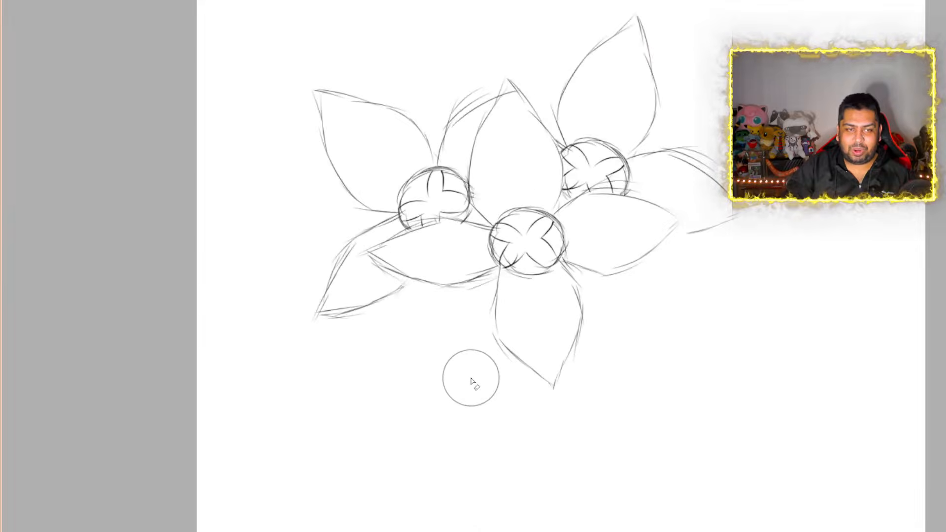
{"action": "scroll", "coordinate": [572, 355], "scroll_direction": "down", "scroll_amount": 2}
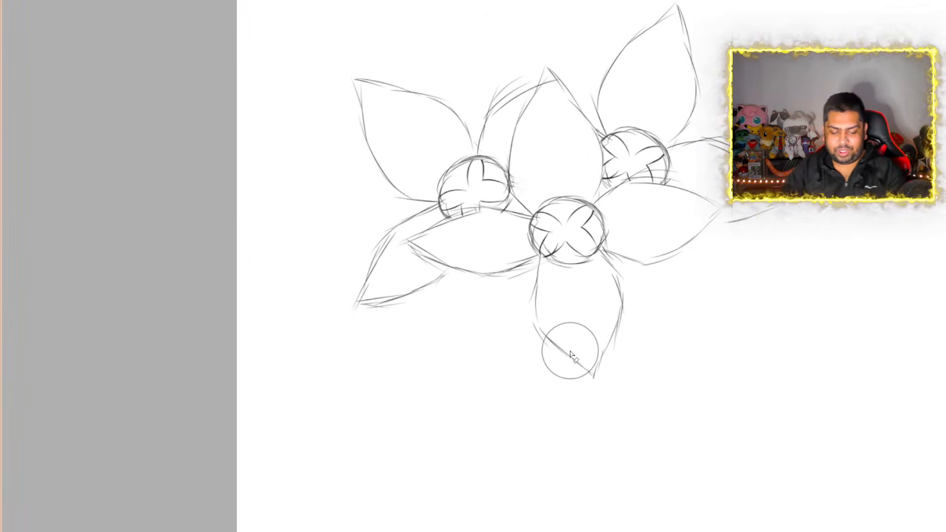
{"action": "key", "text": "ctrl+c"}
{"action": "key", "text": "ctrl+v"}
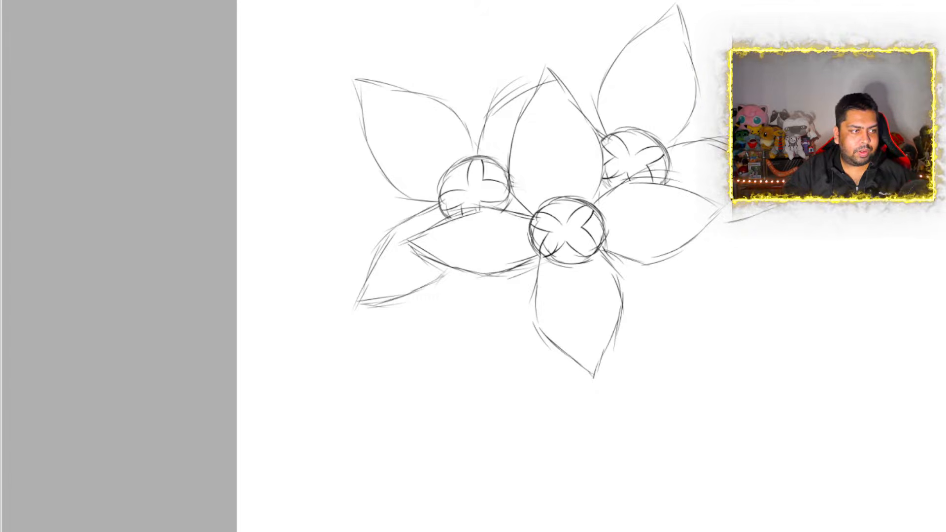
{"action": "key", "text": "ctrl+t"}
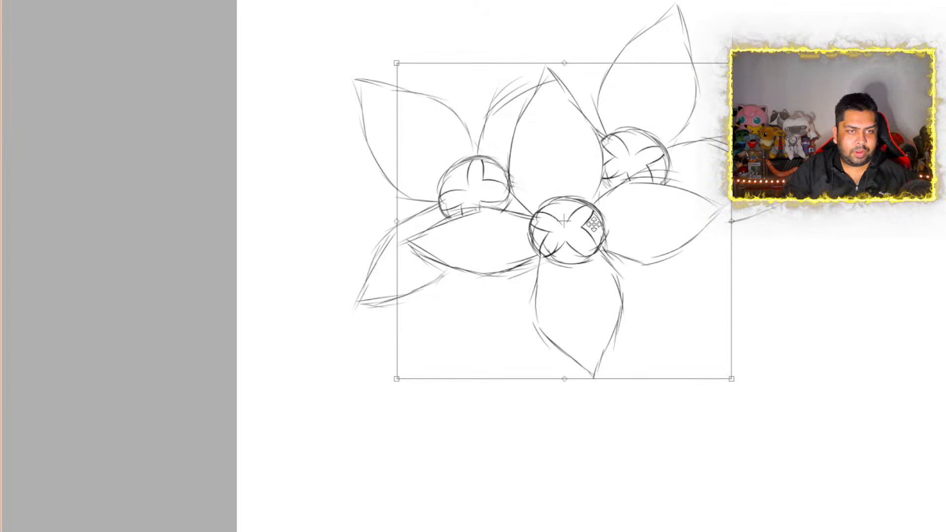
{"action": "left_click_drag", "start_coordinate": [594, 226], "coordinate": [537, 303]}
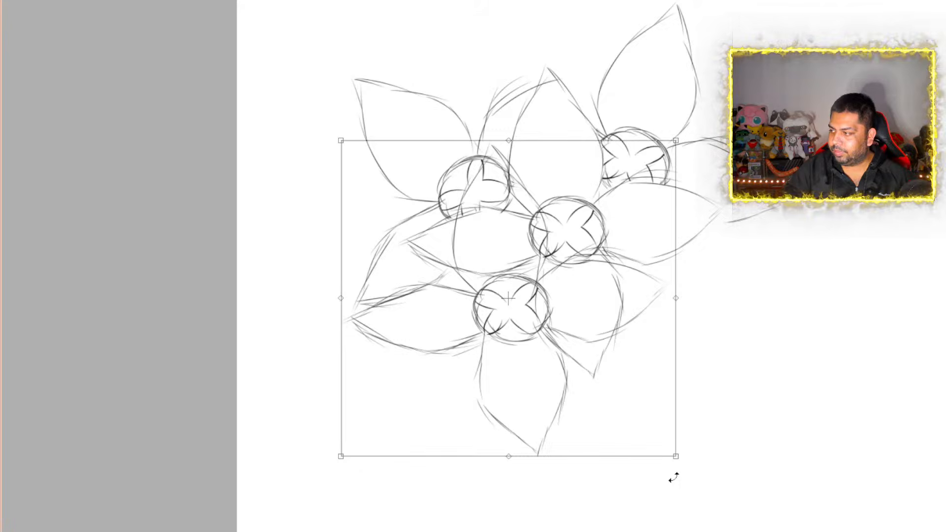
{"action": "left_click_drag", "start_coordinate": [673, 478], "coordinate": [675, 488]}
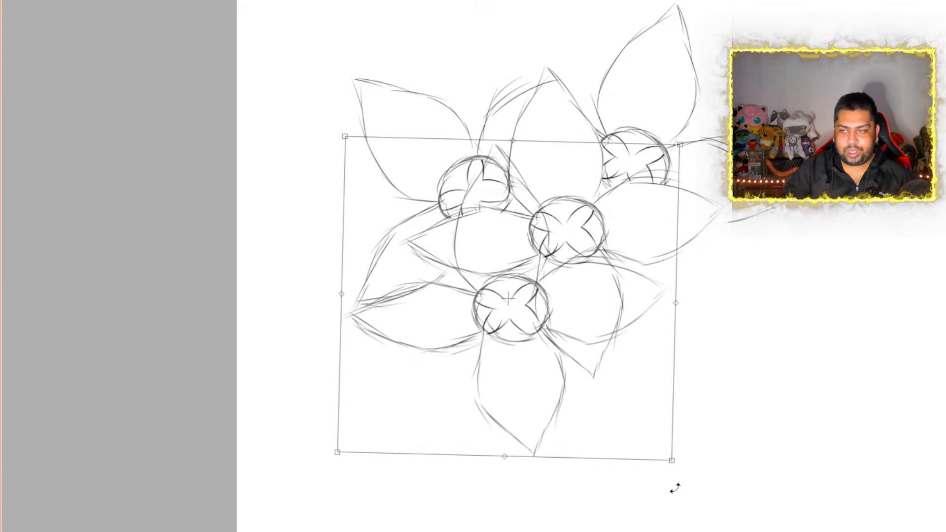
{"action": "mouse_move", "coordinate": [675, 489]}
{"action": "left_mouse_down"}
{"action": "mouse_move", "coordinate": [665, 518]}
{"action": "mouse_move", "coordinate": [610, 406]}
{"action": "mouse_move", "coordinate": [636, 403]}
{"action": "left_mouse_up"}
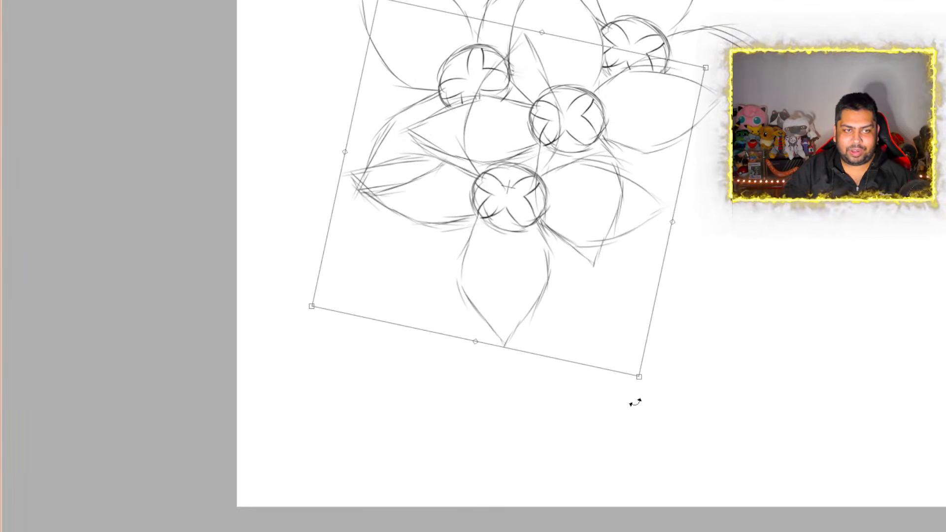
{"action": "mouse_move", "coordinate": [554, 253]}
{"action": "left_mouse_down"}
{"action": "mouse_move", "coordinate": [545, 253]}
{"action": "mouse_move", "coordinate": [554, 246]}
{"action": "left_mouse_up"}
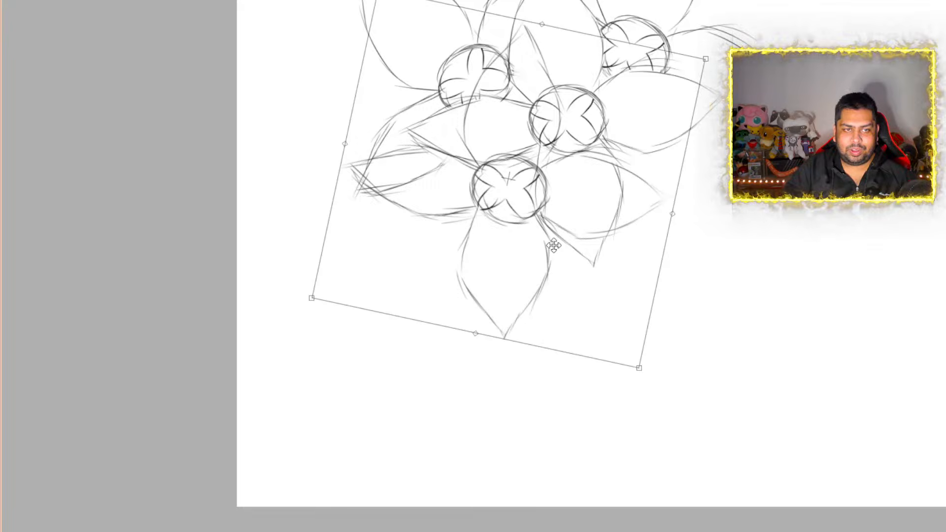
{"action": "key", "text": "Escape"}
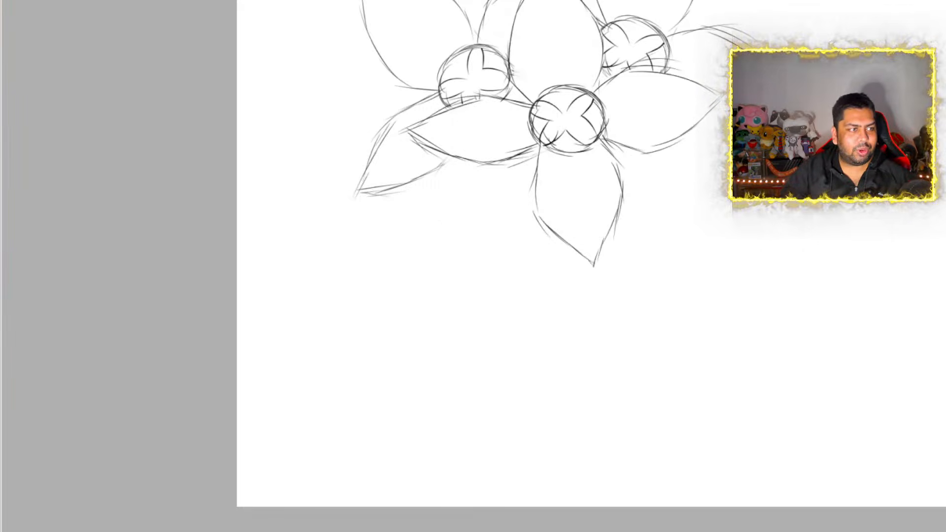
Place the flower copy below and to the left of the front flower, rotated slightly clockwise
{"action": "key", "text": "ctrl+t"}
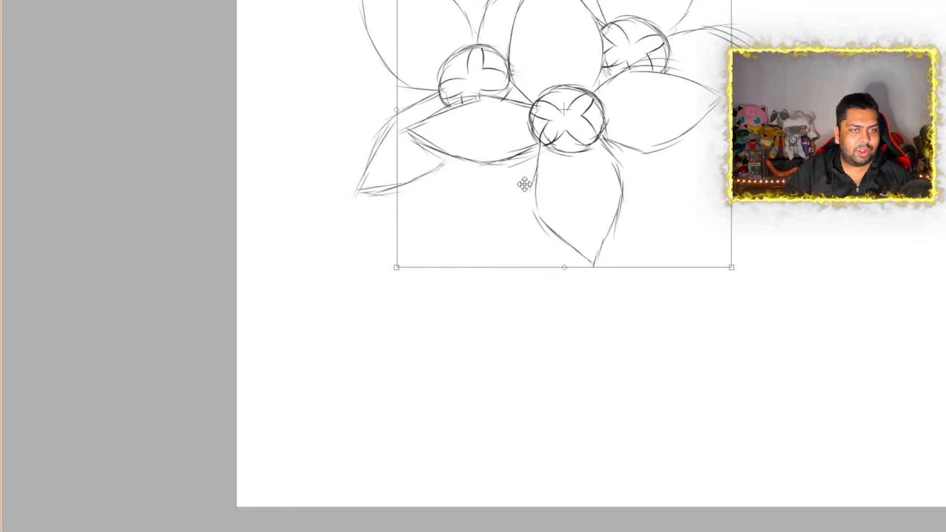
{"action": "mouse_move", "coordinate": [563, 144]}
{"action": "left_mouse_down"}
{"action": "mouse_move", "coordinate": [493, 201]}
{"action": "mouse_move", "coordinate": [525, 201]}
{"action": "left_mouse_up"}
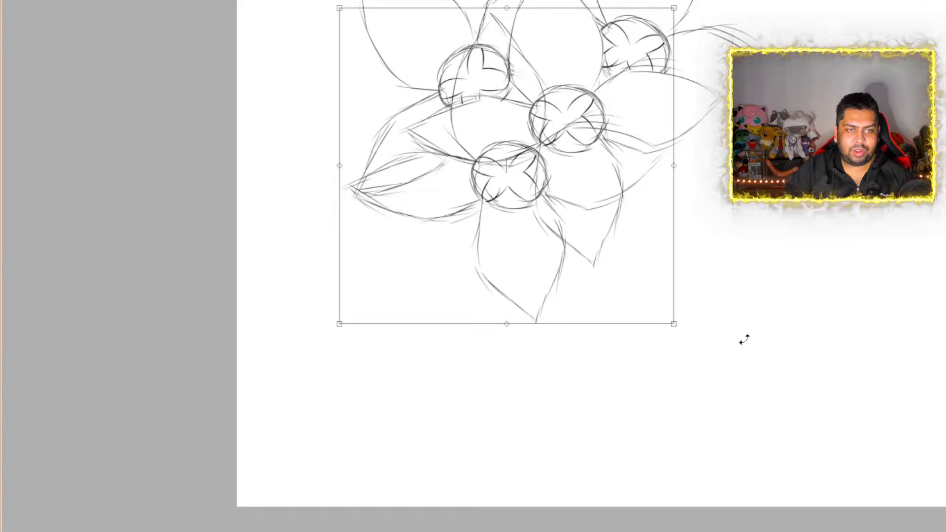
{"action": "left_click_drag", "start_coordinate": [702, 335], "coordinate": [618, 369]}
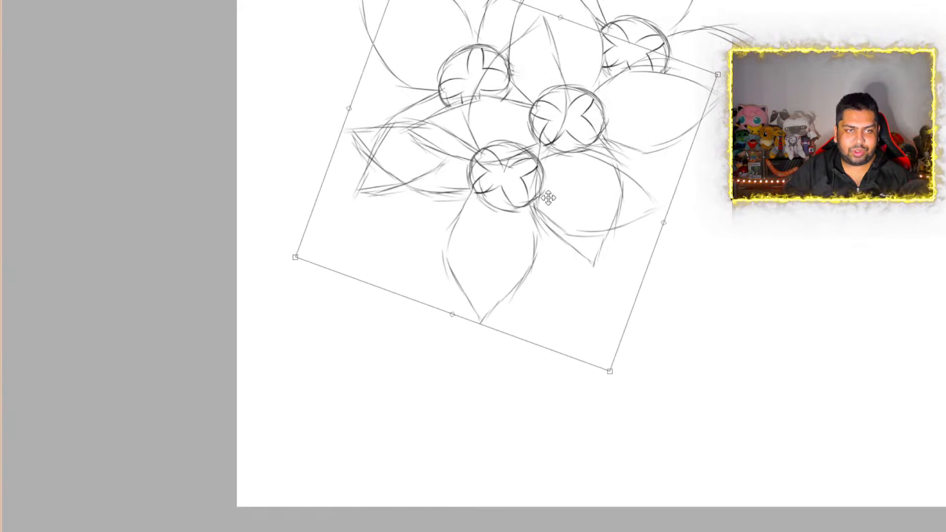
{"action": "mouse_move", "coordinate": [547, 196]}
{"action": "left_mouse_down"}
{"action": "mouse_move", "coordinate": [532, 215]}
{"action": "mouse_move", "coordinate": [537, 206]}
{"action": "left_mouse_up"}
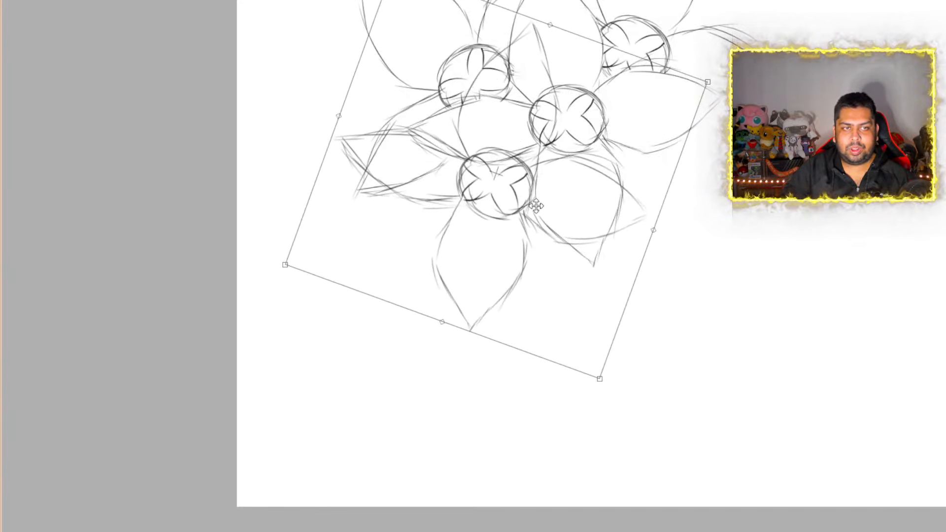
{"action": "left_click_drag", "start_coordinate": [609, 390], "coordinate": [645, 382]}
{"action": "left_click_drag", "start_coordinate": [556, 253], "coordinate": [560, 256]}
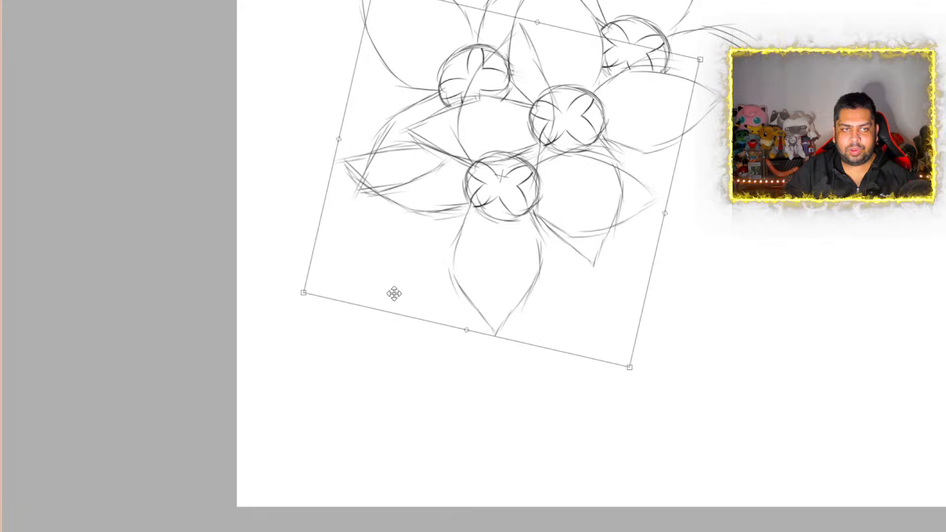
{"action": "key", "text": "Return"}
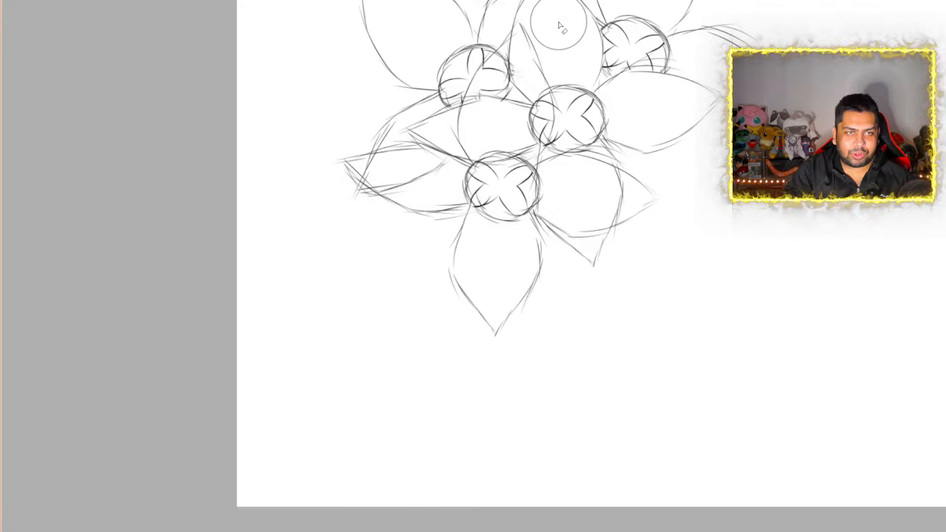
Erase the fourth flower's lines overlapping the front flower, and the third flower's lower petal where the fourth's left petal covers it
{"action": "mouse_move", "coordinate": [544, 30]}
{"action": "left_mouse_down"}
{"action": "mouse_move", "coordinate": [523, 37]}
{"action": "mouse_move", "coordinate": [535, 101]}
{"action": "mouse_move", "coordinate": [479, 112]}
{"action": "mouse_move", "coordinate": [504, 125]}
{"action": "mouse_move", "coordinate": [479, 131]}
{"action": "mouse_move", "coordinate": [500, 123]}
{"action": "left_mouse_up"}
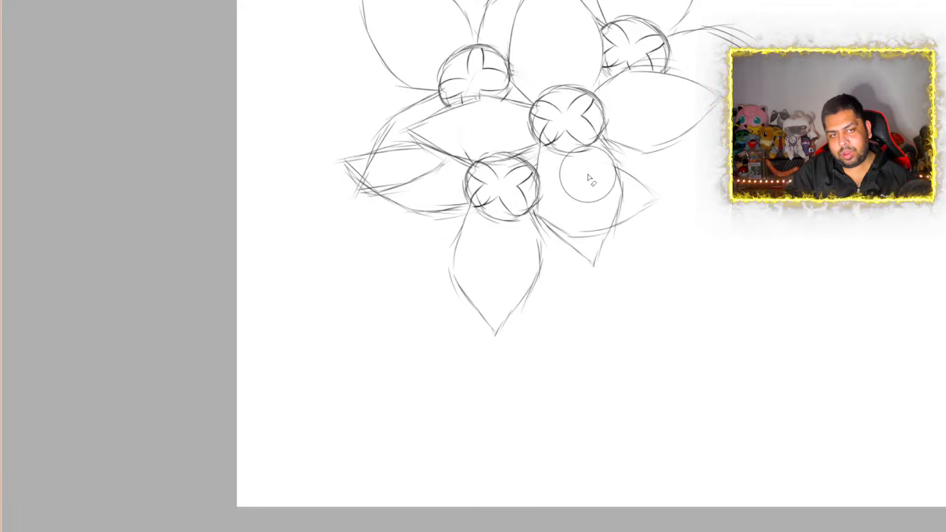
{"action": "left_click_drag", "start_coordinate": [671, 173], "coordinate": [621, 190]}
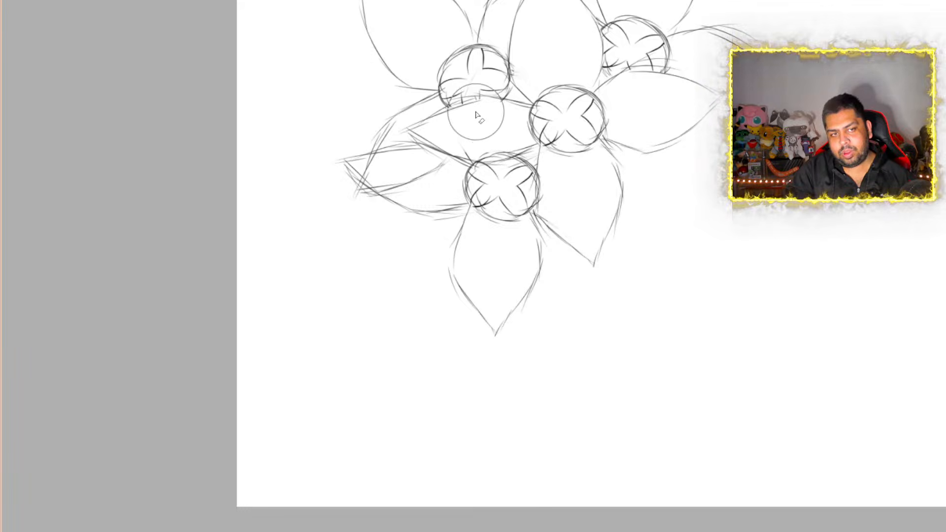
{"action": "left_click_drag", "start_coordinate": [467, 133], "coordinate": [483, 135]}
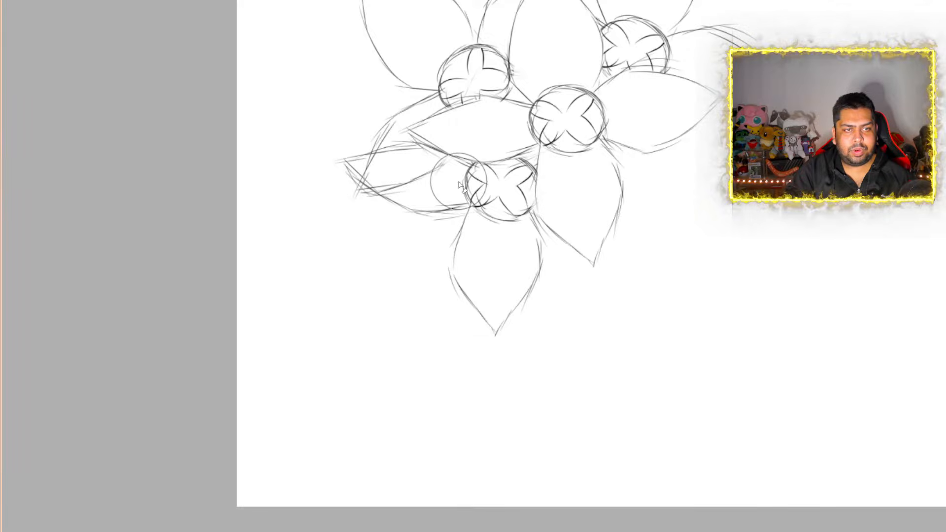
{"action": "left_click_drag", "start_coordinate": [460, 182], "coordinate": [398, 181]}
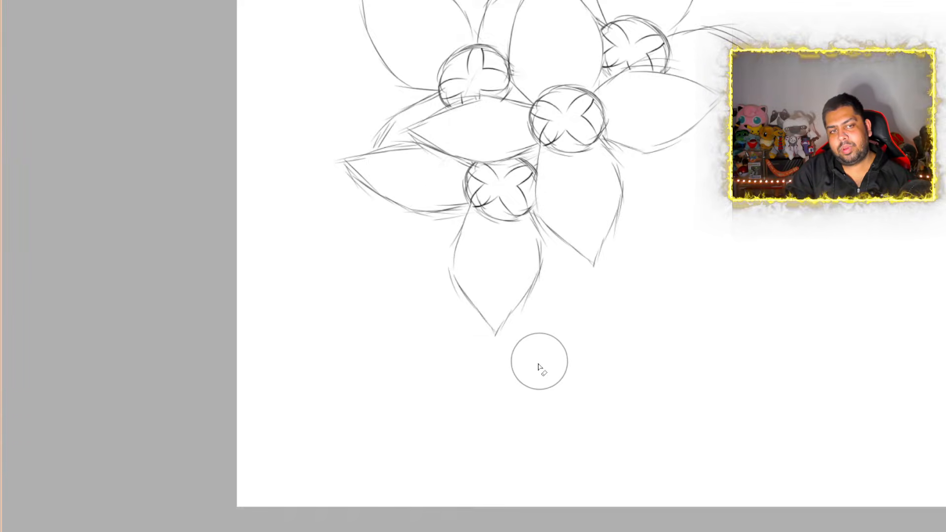
Examine the overall composition of the four-flower cluster from afar and up close
{"action": "scroll", "coordinate": [457, 220], "scroll_direction": "down", "scroll_amount": 1}
{"action": "scroll", "coordinate": [625, 182], "scroll_direction": "down", "scroll_amount": 3}
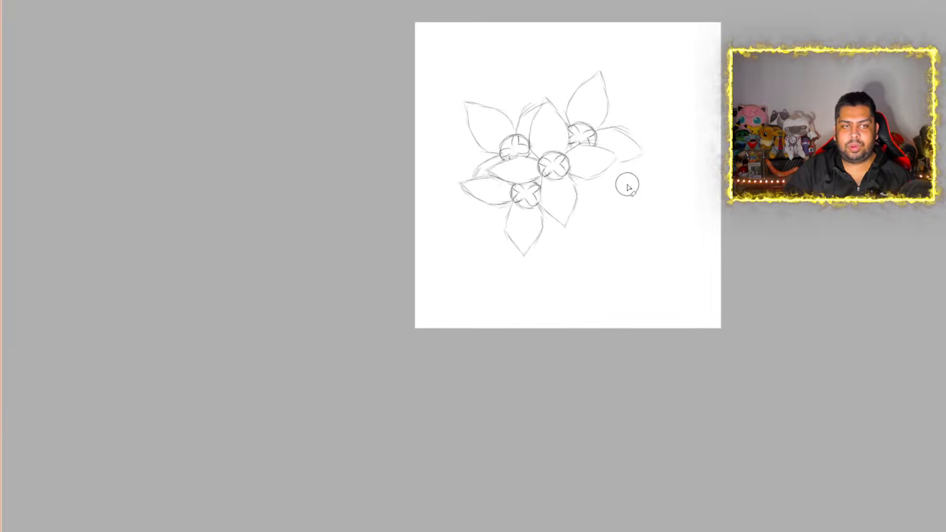
{"action": "scroll", "coordinate": [625, 183], "scroll_direction": "up", "scroll_amount": 4}
{"action": "scroll", "coordinate": [616, 186], "scroll_direction": "down", "scroll_amount": 1}
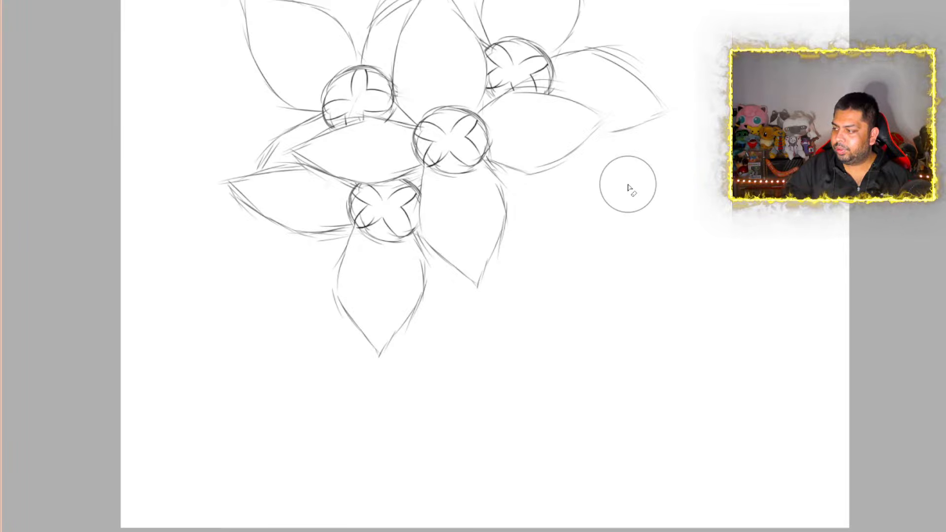
{"action": "scroll", "coordinate": [628, 188], "scroll_direction": "down", "scroll_amount": 3}
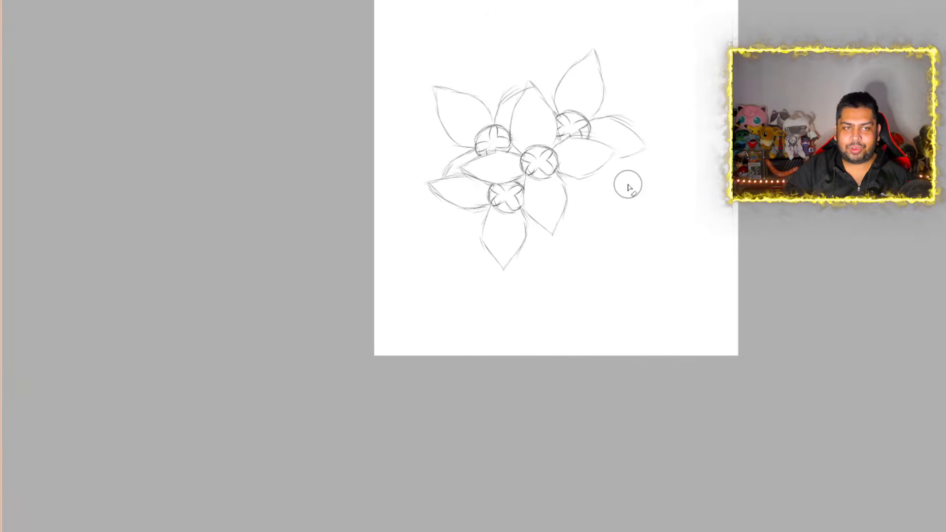
{"action": "scroll", "coordinate": [629, 187], "scroll_direction": "up", "scroll_amount": 2}
{"action": "scroll", "coordinate": [629, 188], "scroll_direction": "down", "scroll_amount": 2}
{"action": "scroll", "coordinate": [629, 187], "scroll_direction": "up", "scroll_amount": 2}
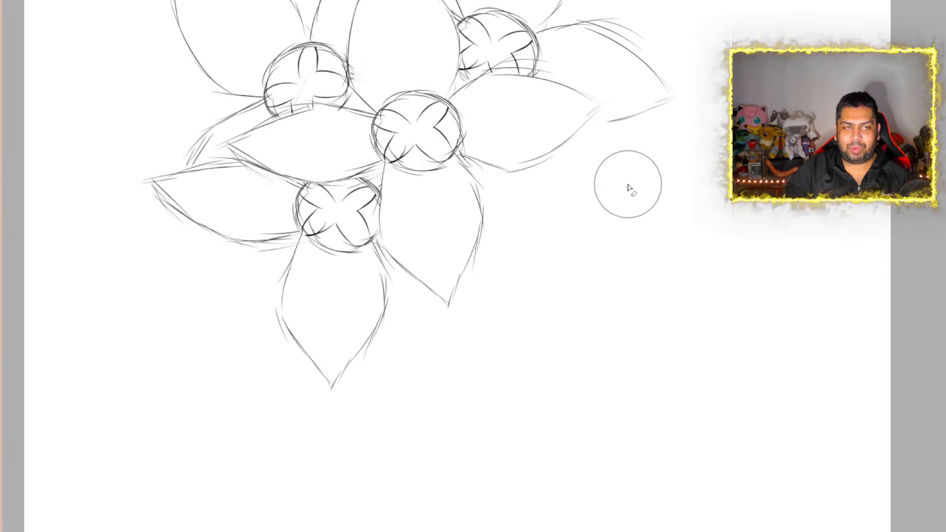
{"action": "scroll", "coordinate": [629, 187], "scroll_direction": "down", "scroll_amount": 1}
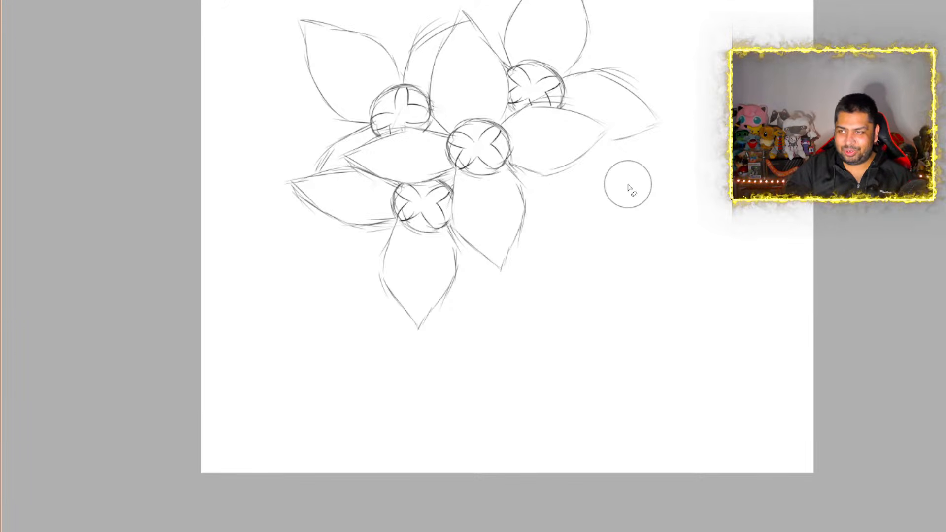
{"action": "left_click", "coordinate": [479, 242], "text": "ctrl+shift"}
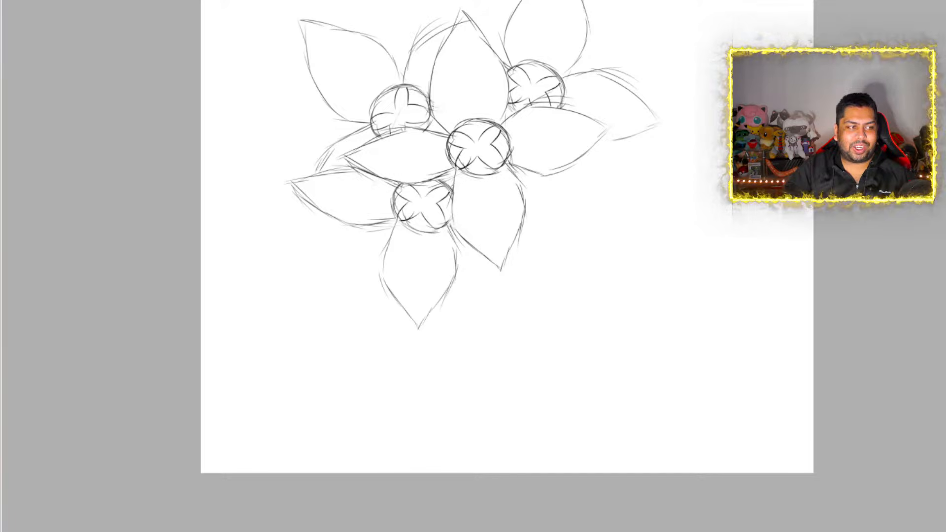
{"action": "key", "text": "ctrl+t"}
{"action": "left_click_drag", "start_coordinate": [388, 221], "coordinate": [534, 238]}
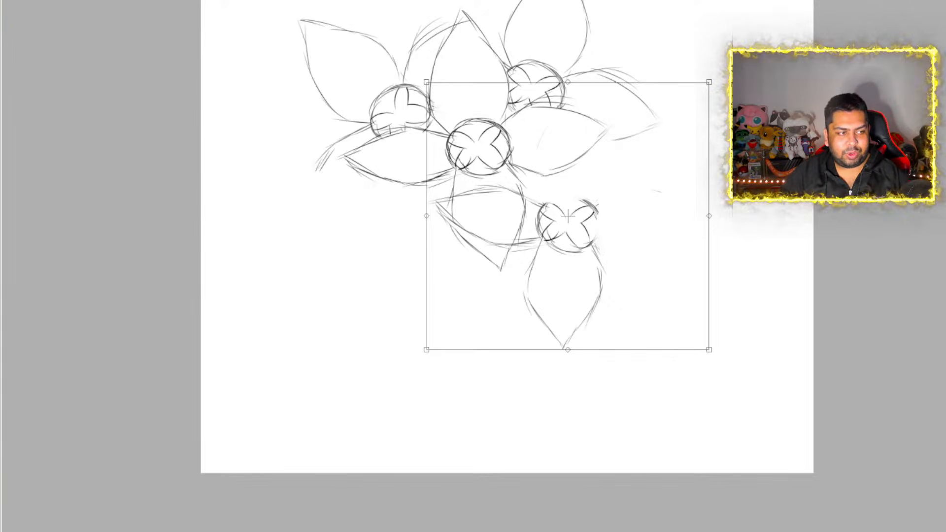
{"action": "key", "text": "ctrl+z"}
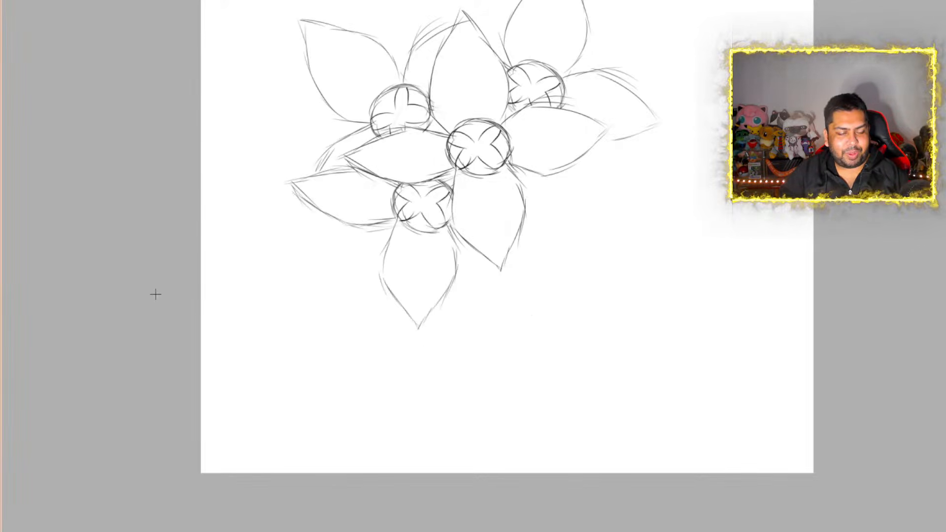
{"action": "key", "text": "ctrl+a"}
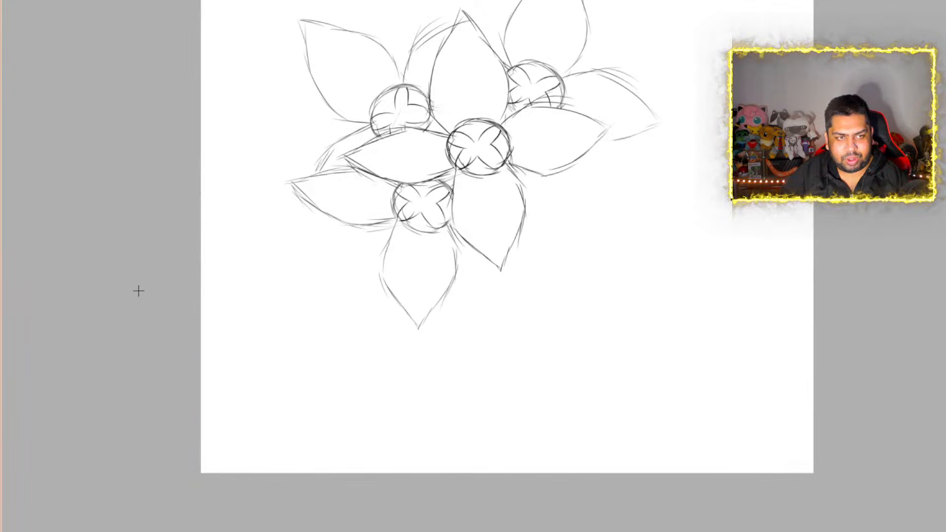
{"action": "key", "text": "ctrl+d"}
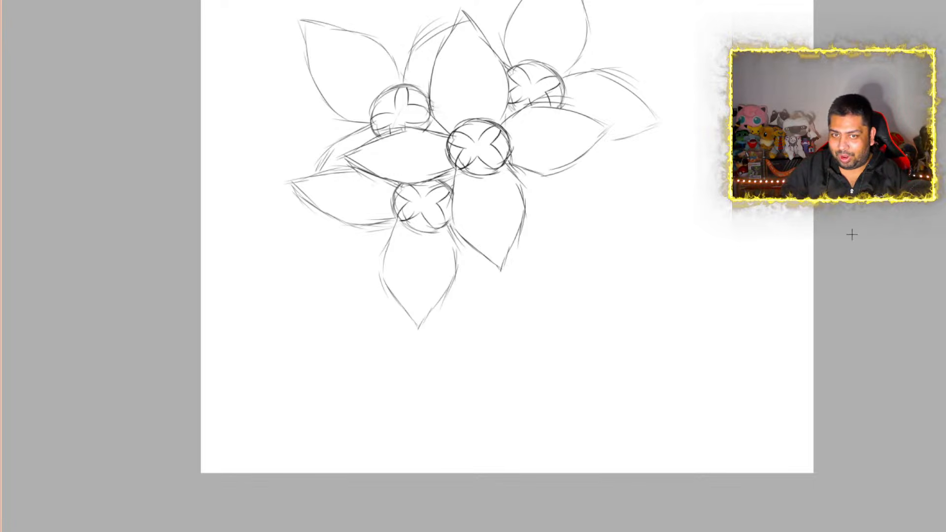
Place another copy of the front flower below and to its right, rotated roughly 45 degrees clockwise
{"action": "scroll", "coordinate": [666, 241], "scroll_direction": "up", "scroll_amount": 5}
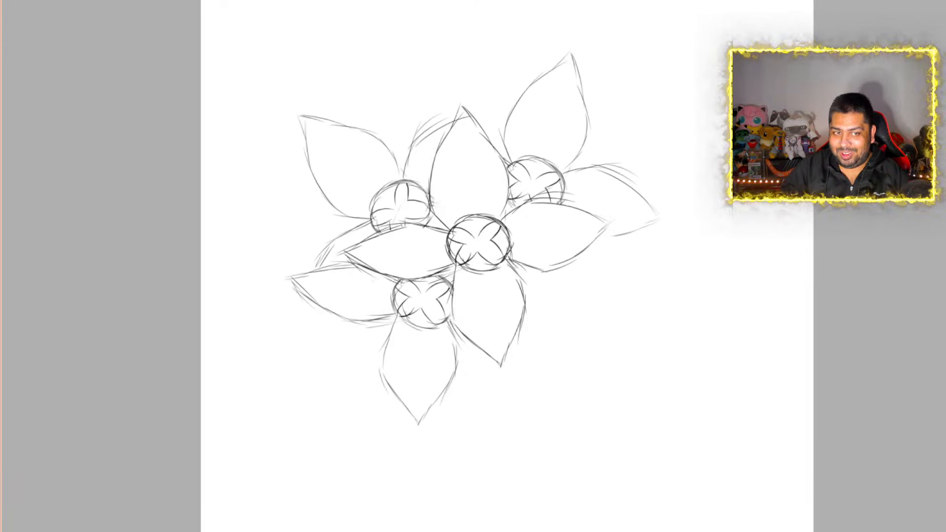
{"action": "scroll", "coordinate": [666, 242], "scroll_direction": "down", "scroll_amount": 2}
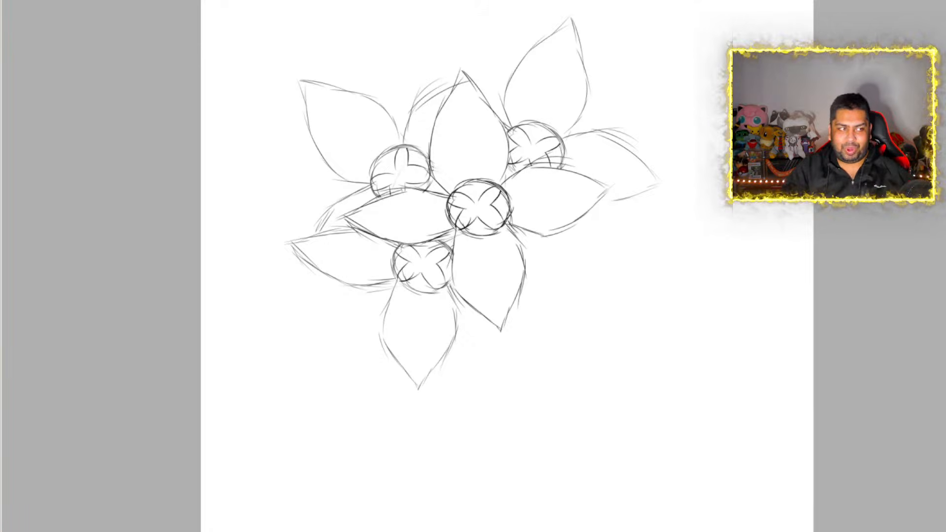
{"action": "key", "text": "ctrl+v"}
{"action": "key", "text": "ctrl+t"}
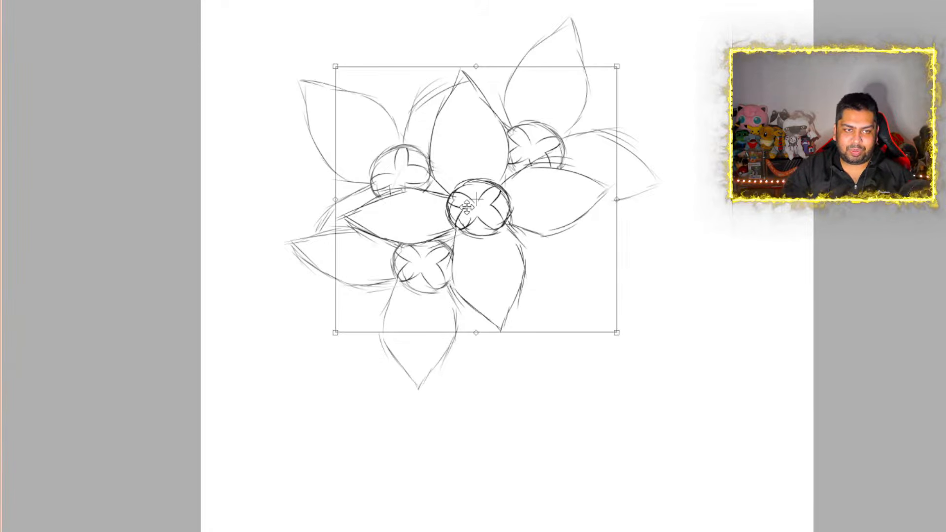
{"action": "left_click_drag", "start_coordinate": [479, 211], "coordinate": [539, 291]}
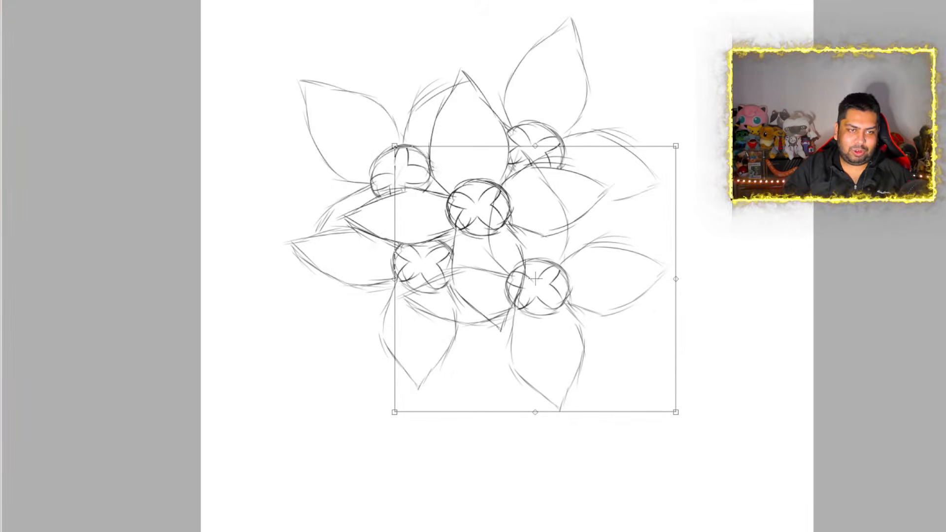
{"action": "left_click_drag", "start_coordinate": [701, 142], "coordinate": [808, 295]}
{"action": "left_click_drag", "start_coordinate": [627, 295], "coordinate": [595, 290]}
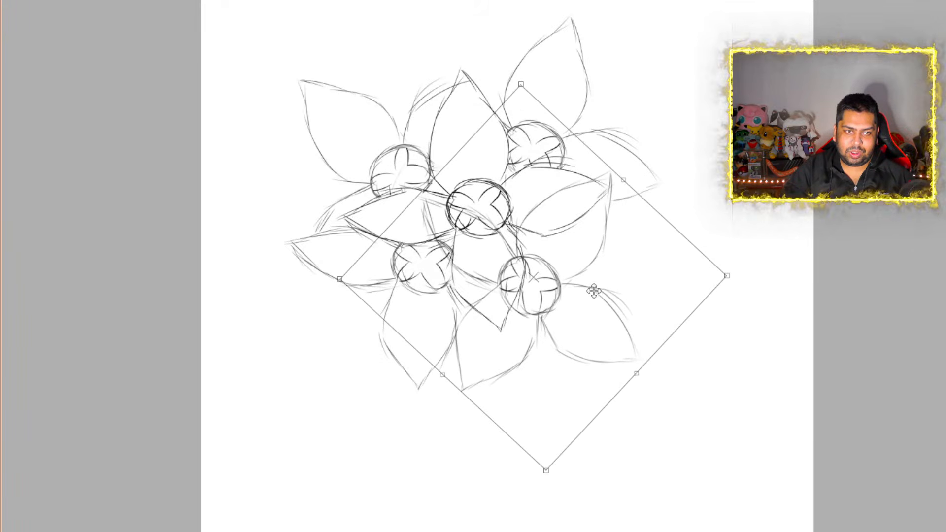
{"action": "key", "text": "Return"}
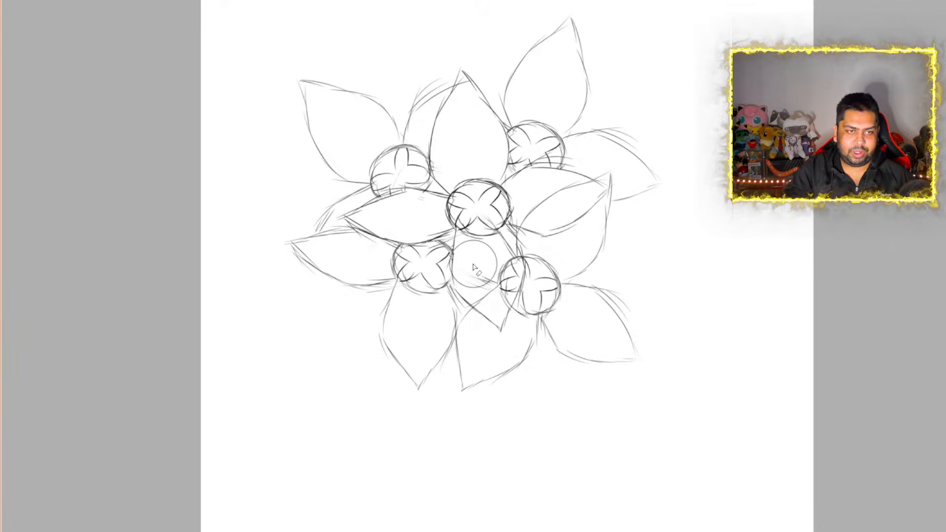
Erase the lower-right flower's lines that overlap the front flower's lower and right petals
{"action": "left_click_drag", "start_coordinate": [474, 265], "coordinate": [484, 277]}
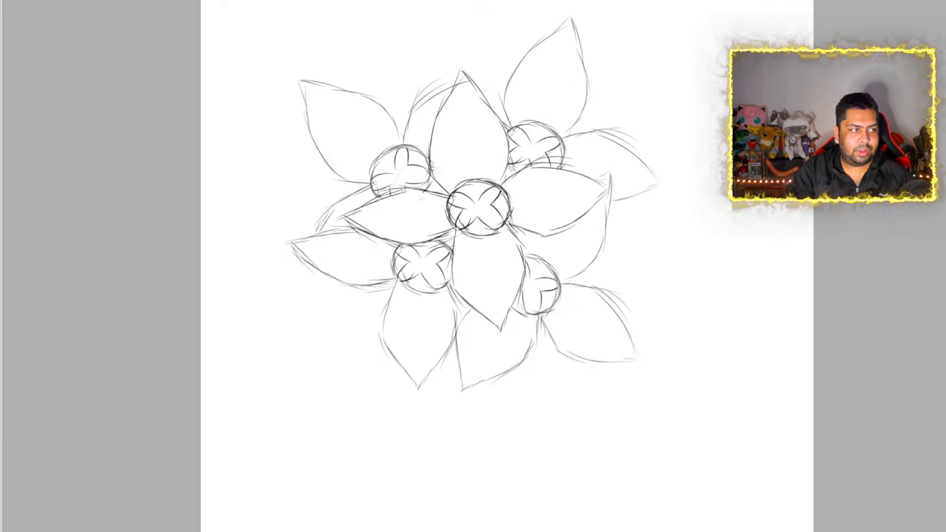
{"action": "key", "text": "Delete"}
{"action": "key", "text": "ctrl+z"}
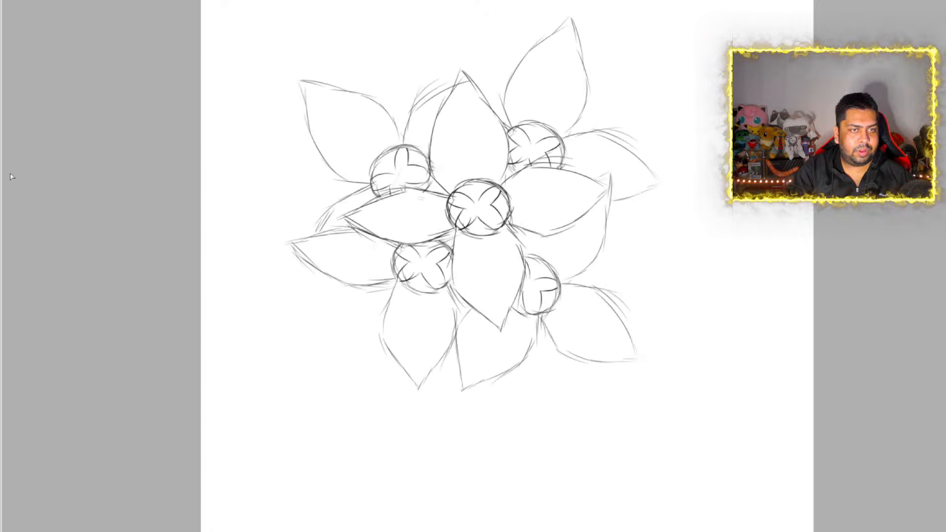
Enlarge the whole five-flower cluster slightly and move it down to the middle of the canvas
{"action": "scroll", "coordinate": [609, 217], "scroll_direction": "down", "scroll_amount": 5}
{"action": "scroll", "coordinate": [675, 193], "scroll_direction": "up", "scroll_amount": 10}
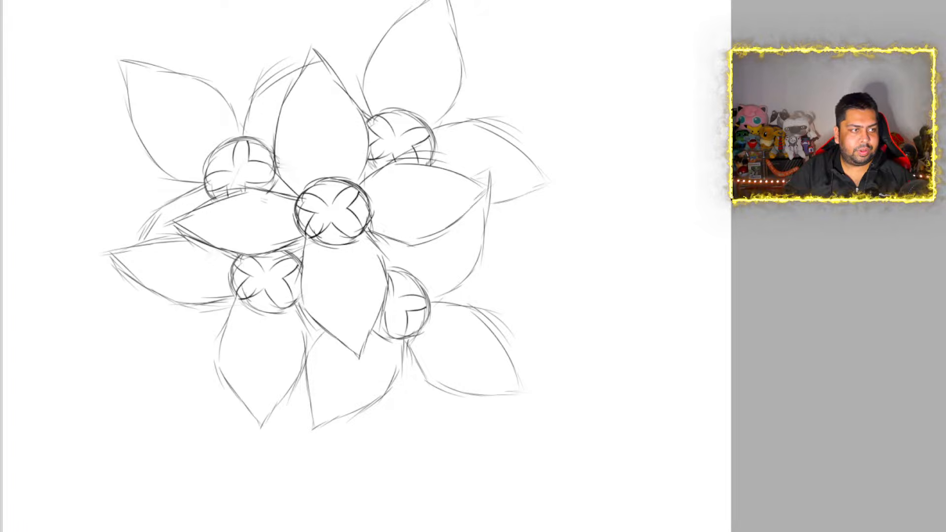
{"action": "key", "text": "ctrl+t"}
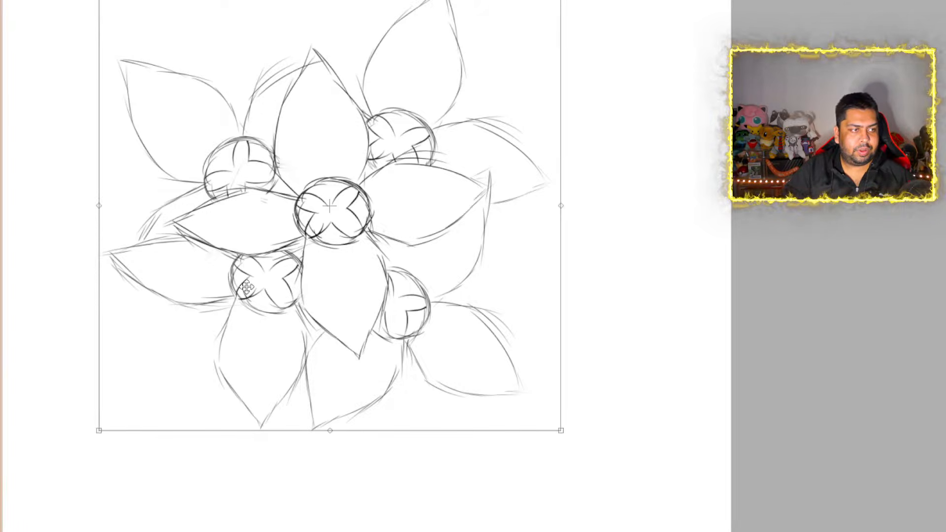
{"action": "scroll", "coordinate": [271, 290], "scroll_direction": "down", "scroll_amount": 3}
{"action": "left_click_drag", "start_coordinate": [442, 106], "coordinate": [479, 70]}
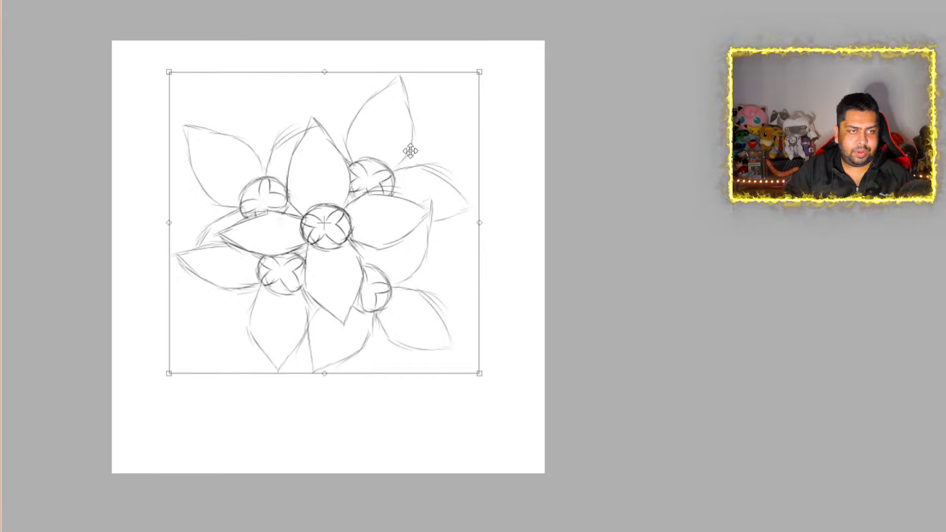
{"action": "left_click_drag", "start_coordinate": [359, 213], "coordinate": [359, 248]}
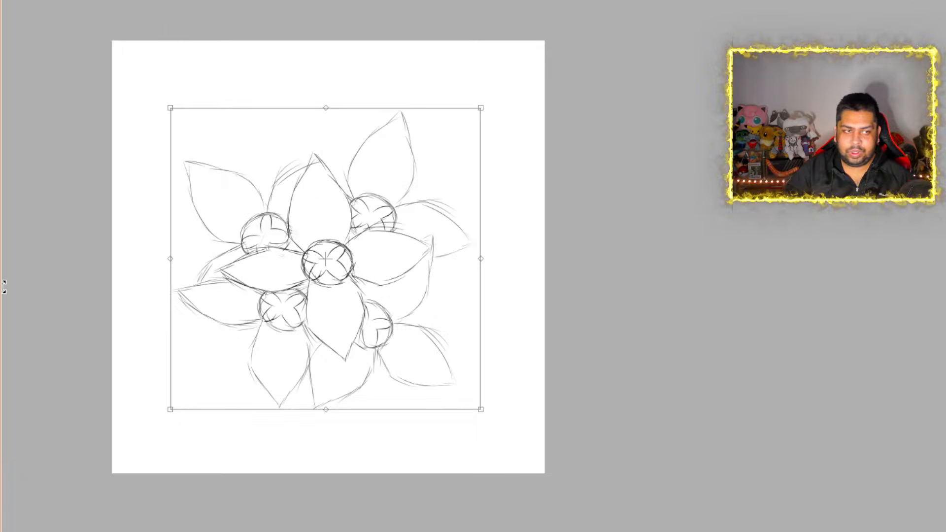
{"action": "key", "text": "Return"}
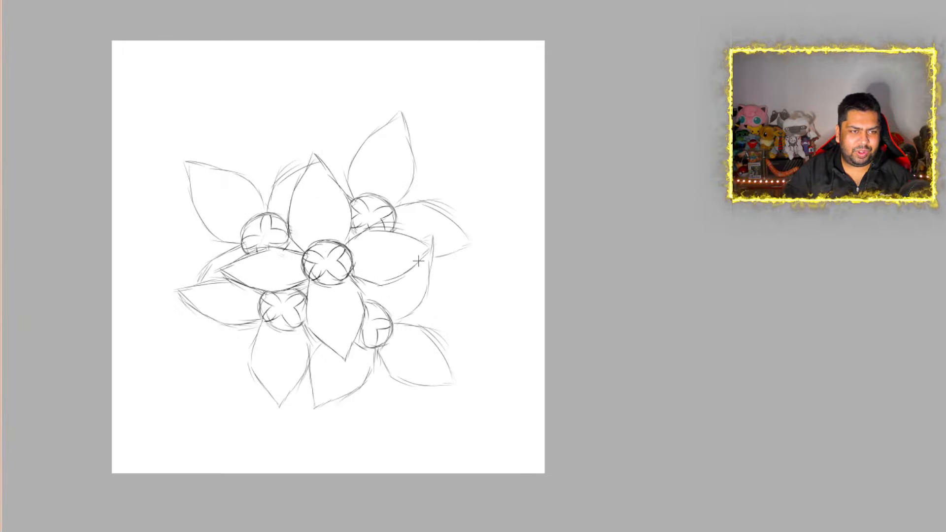
Examine the enlarged flower cluster from afar and up close around the front flower's centre
{"action": "scroll", "coordinate": [581, 250], "scroll_direction": "down", "scroll_amount": 2}
{"action": "scroll", "coordinate": [329, 280], "scroll_direction": "up", "scroll_amount": 3}
{"action": "scroll", "coordinate": [330, 279], "scroll_direction": "up", "scroll_amount": 4}
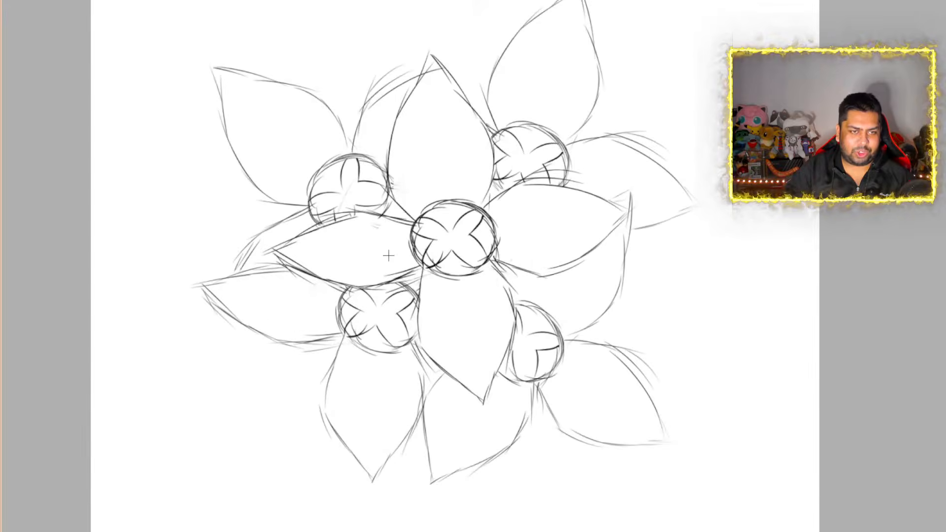
{"action": "scroll", "coordinate": [414, 253], "scroll_direction": "up", "scroll_amount": 1}
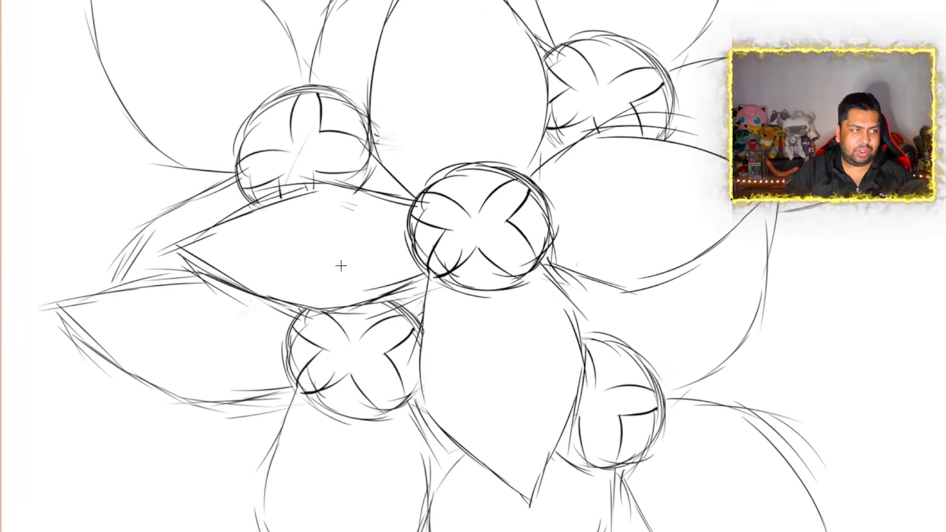
{"action": "scroll", "coordinate": [303, 263], "scroll_direction": "down", "scroll_amount": 1}
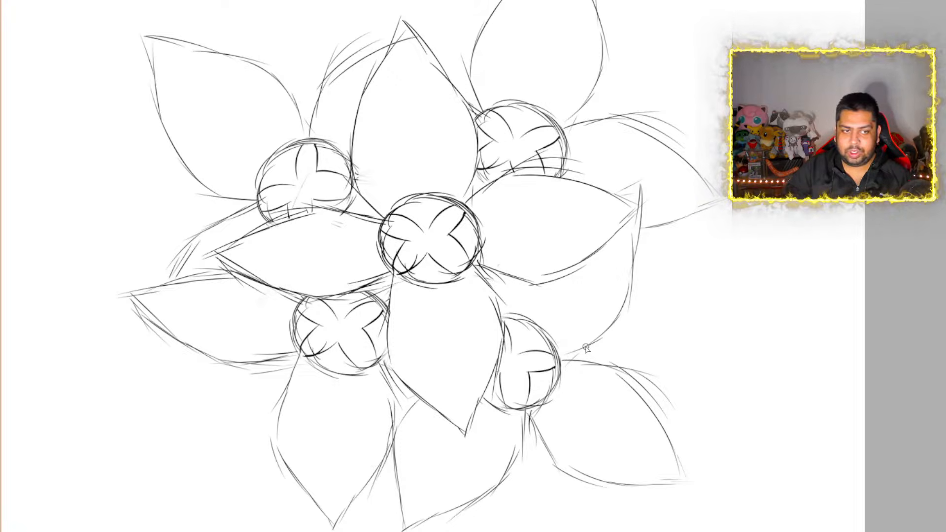
{"action": "scroll", "coordinate": [512, 241], "scroll_direction": "down", "scroll_amount": 2}
{"action": "scroll", "coordinate": [397, 192], "scroll_direction": "up", "scroll_amount": 7}
{"action": "scroll", "coordinate": [462, 253], "scroll_direction": "up", "scroll_amount": 2}
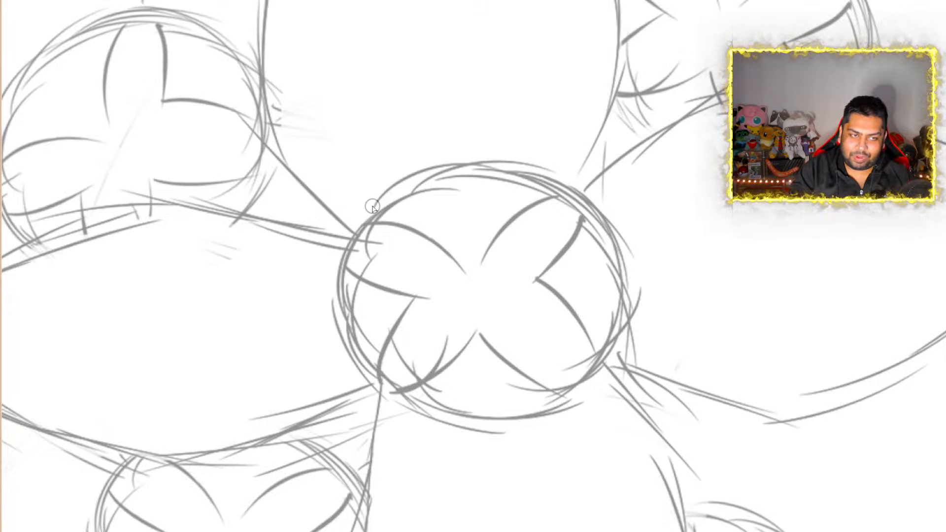
Ink the outer edge of the front flower centre's upper segment in thick black, with a raised rounded bump between two sloping shoulders
{"action": "mouse_move", "coordinate": [358, 229]}
{"action": "left_mouse_down"}
{"action": "mouse_move", "coordinate": [409, 191]}
{"action": "mouse_move", "coordinate": [434, 195]}
{"action": "left_mouse_up"}
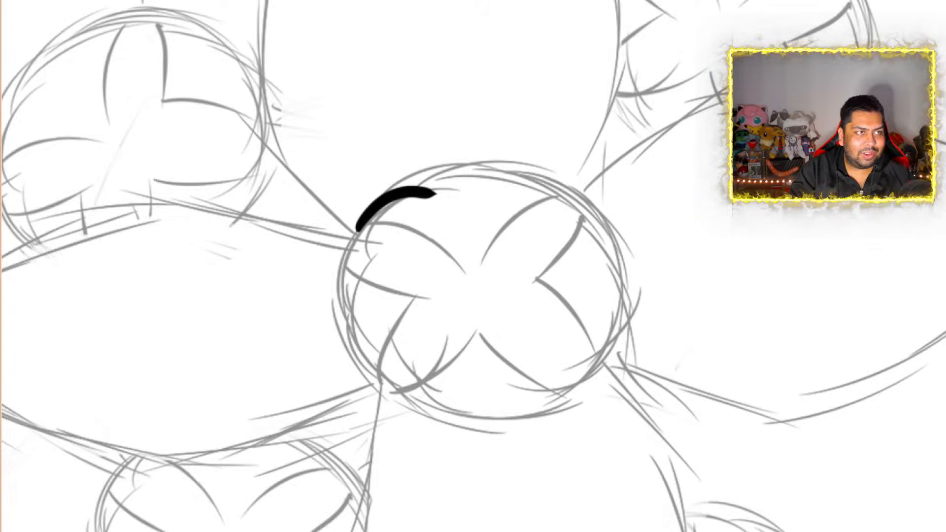
{"action": "key", "text": "ctrl+z"}
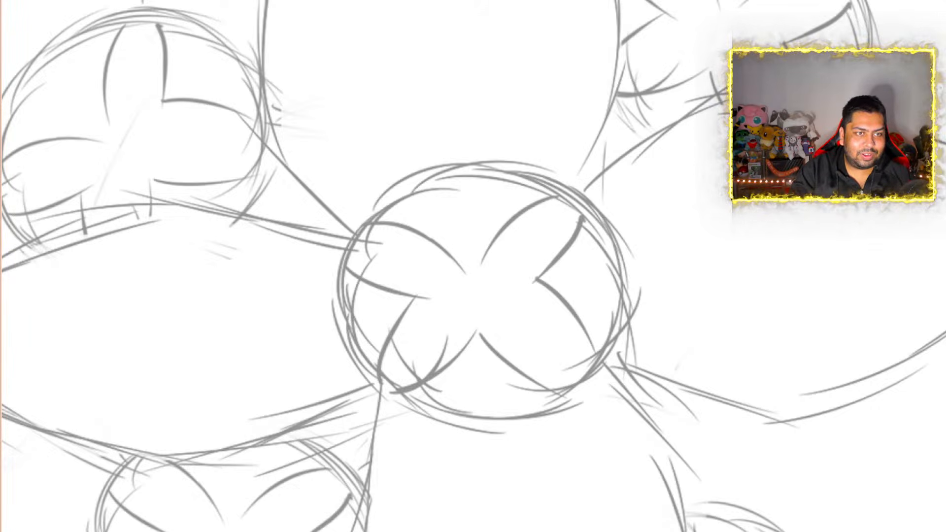
{"action": "mouse_move", "coordinate": [360, 227]}
{"action": "left_mouse_down"}
{"action": "mouse_move", "coordinate": [473, 170]}
{"action": "mouse_move", "coordinate": [515, 174]}
{"action": "mouse_move", "coordinate": [527, 187]}
{"action": "left_mouse_up"}
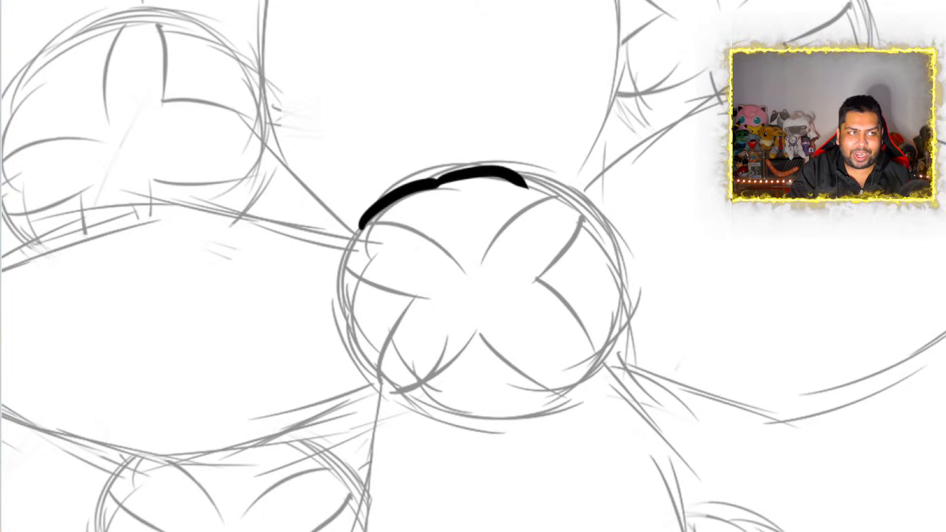
{"action": "key", "text": "ctrl+z"}
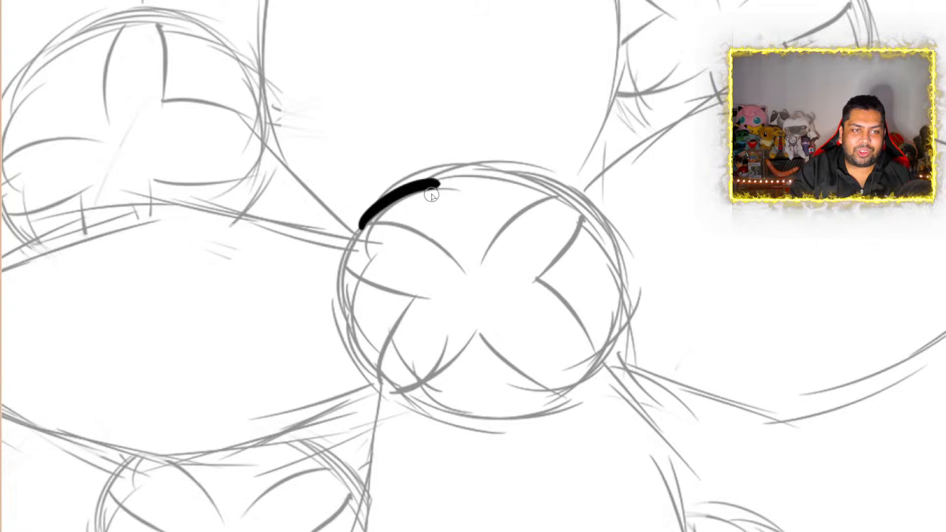
{"action": "mouse_move", "coordinate": [431, 195]}
{"action": "left_mouse_down"}
{"action": "mouse_move", "coordinate": [477, 159]}
{"action": "mouse_move", "coordinate": [507, 188]}
{"action": "left_mouse_up"}
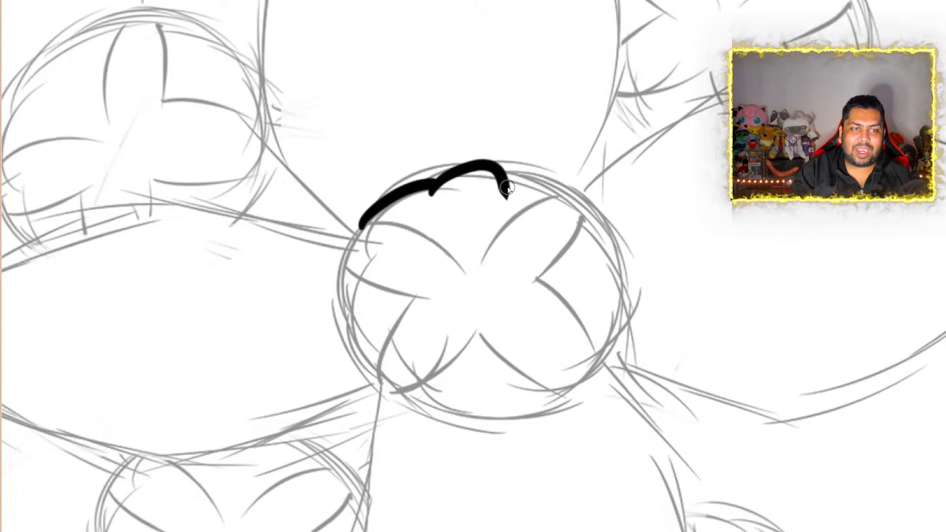
{"action": "key", "text": "ctrl+z"}
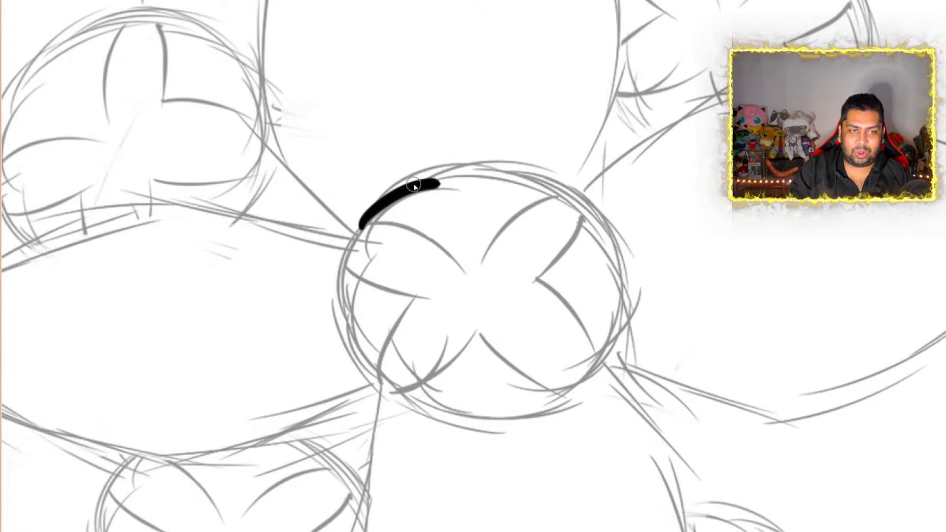
{"action": "mouse_move", "coordinate": [415, 182]}
{"action": "left_mouse_down"}
{"action": "mouse_move", "coordinate": [511, 152]}
{"action": "mouse_move", "coordinate": [525, 181]}
{"action": "mouse_move", "coordinate": [567, 203]}
{"action": "left_mouse_up"}
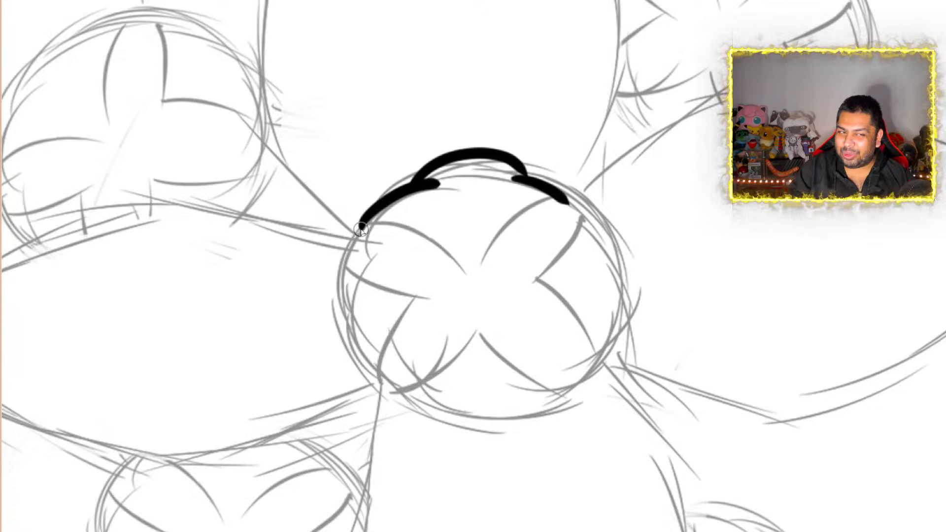
Ink the V-shaped lower edge of the upper segment, redrawing its right side as a curve that follows the sketch
{"action": "mouse_move", "coordinate": [361, 229]}
{"action": "left_mouse_down"}
{"action": "mouse_move", "coordinate": [450, 245]}
{"action": "mouse_move", "coordinate": [479, 266]}
{"action": "mouse_move", "coordinate": [508, 226]}
{"action": "mouse_move", "coordinate": [568, 199]}
{"action": "left_mouse_up"}
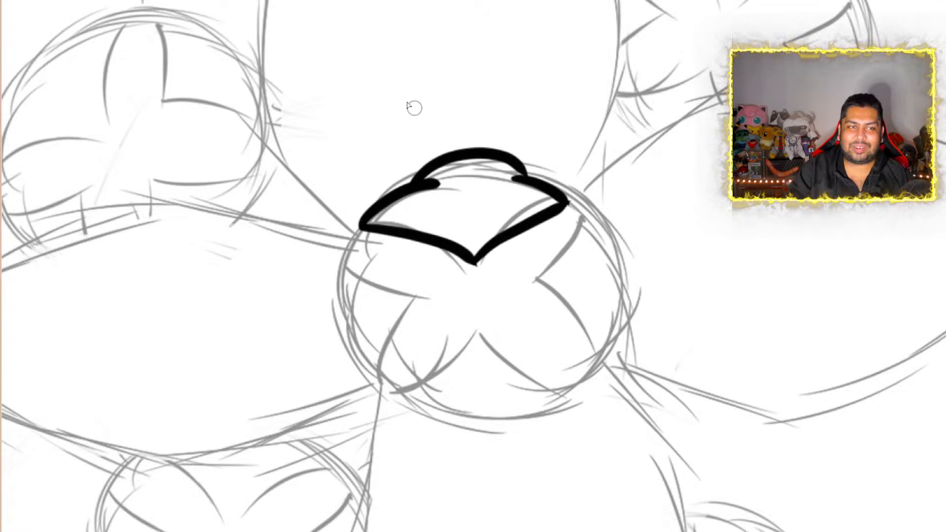
{"action": "key", "text": "ctrl+z"}
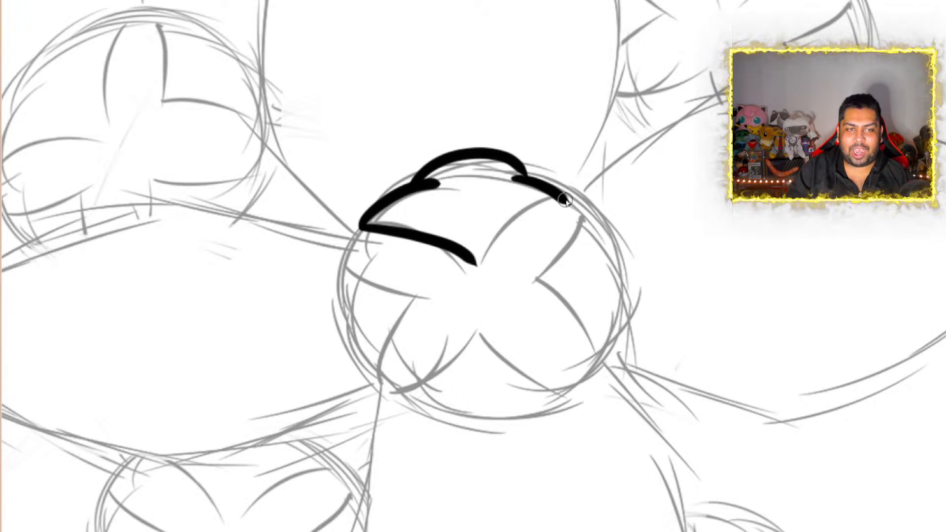
{"action": "mouse_move", "coordinate": [566, 199]}
{"action": "left_mouse_down"}
{"action": "mouse_move", "coordinate": [490, 227]}
{"action": "mouse_move", "coordinate": [475, 263]}
{"action": "left_mouse_up"}
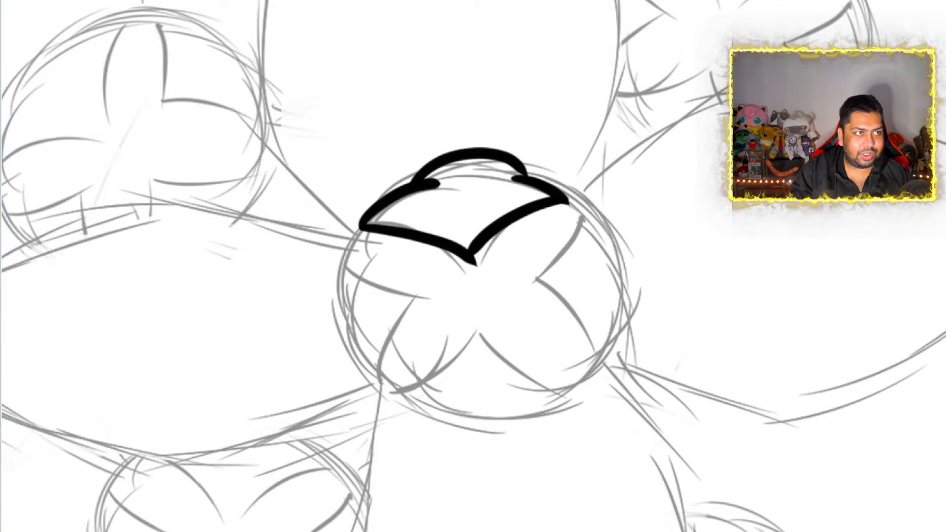
{"action": "key", "text": "ctrl+z"}
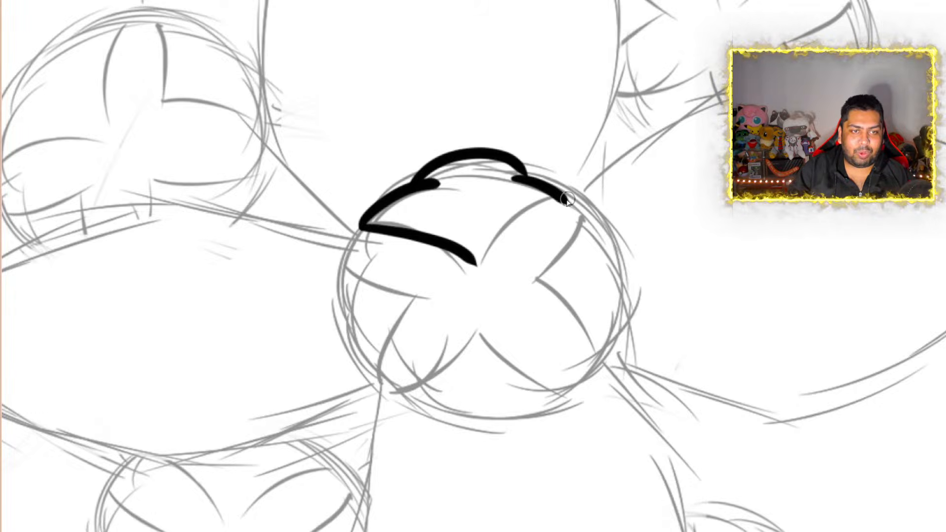
{"action": "mouse_move", "coordinate": [562, 202]}
{"action": "left_mouse_down"}
{"action": "mouse_move", "coordinate": [513, 219]}
{"action": "mouse_move", "coordinate": [473, 257]}
{"action": "left_mouse_up"}
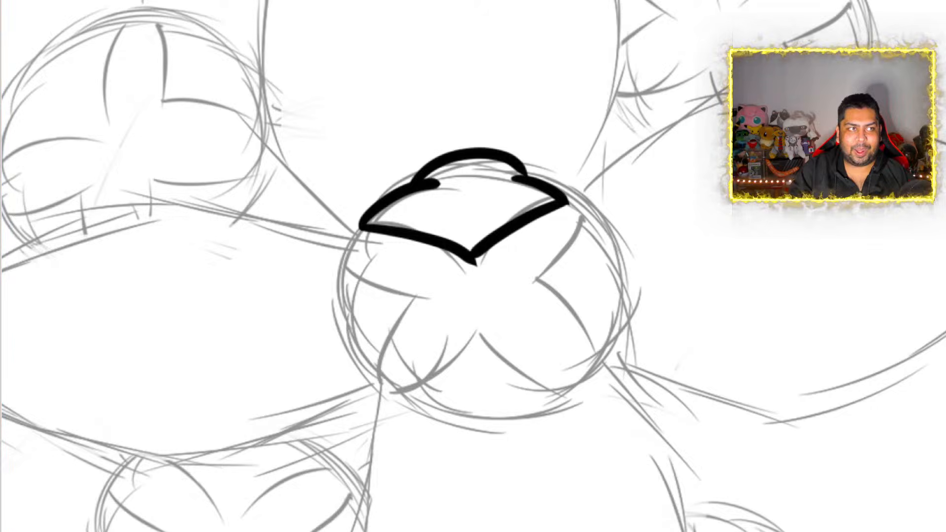
{"action": "key", "text": "ctrl+z"}
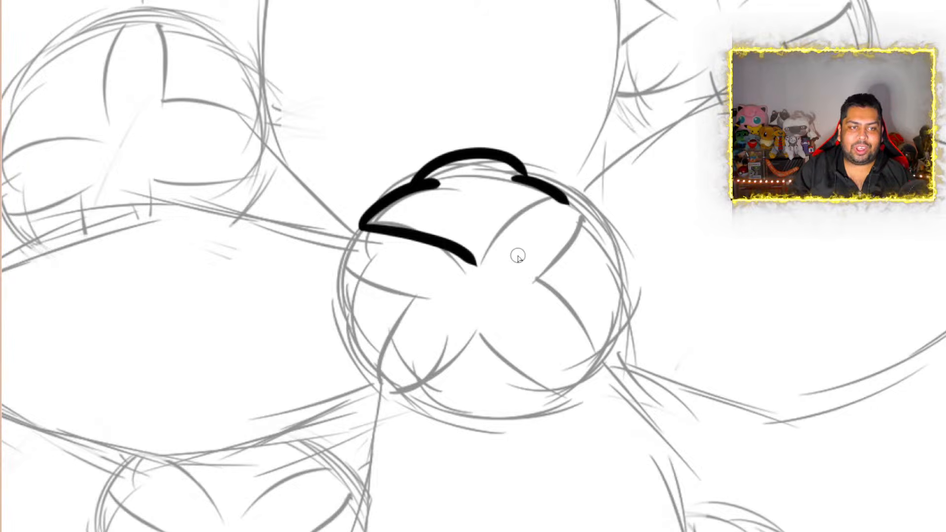
{"action": "left_click_drag", "start_coordinate": [481, 258], "coordinate": [570, 200]}
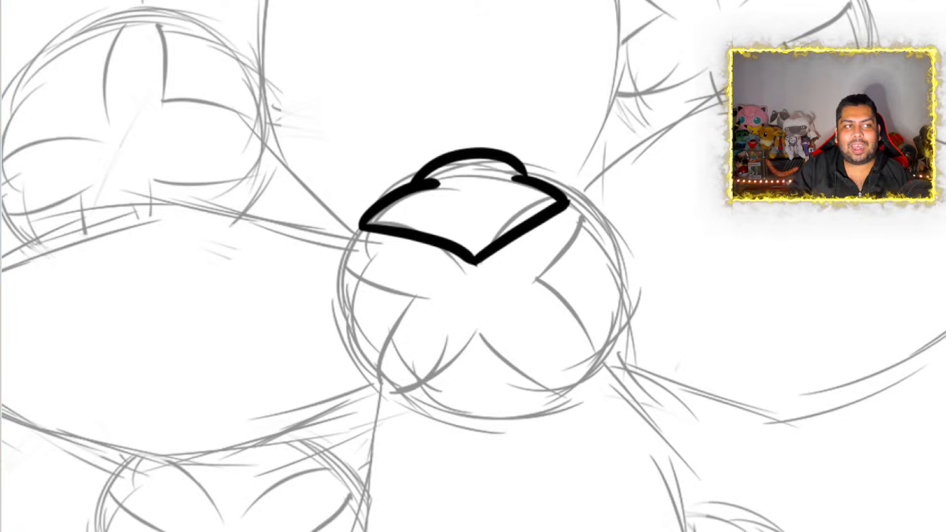
{"action": "key", "text": "ctrl+z"}
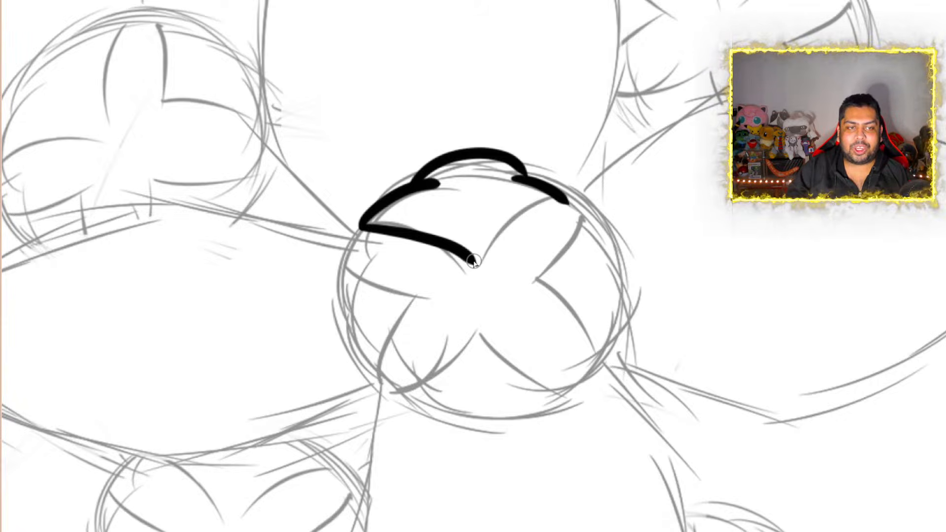
{"action": "left_click_drag", "start_coordinate": [474, 260], "coordinate": [567, 197]}
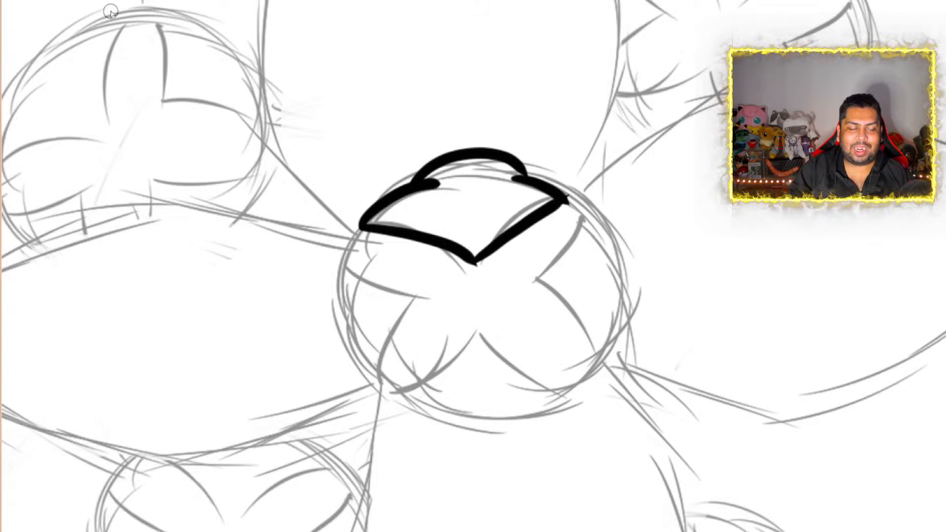
{"action": "key", "text": "ctrl+z"}
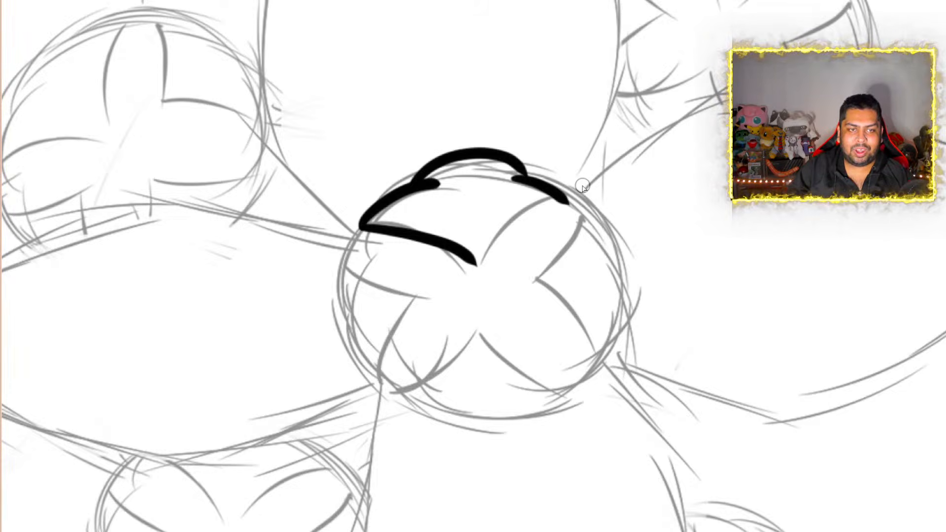
{"action": "mouse_move", "coordinate": [566, 199]}
{"action": "left_mouse_down"}
{"action": "mouse_move", "coordinate": [501, 224]}
{"action": "mouse_move", "coordinate": [473, 263]}
{"action": "left_mouse_up"}
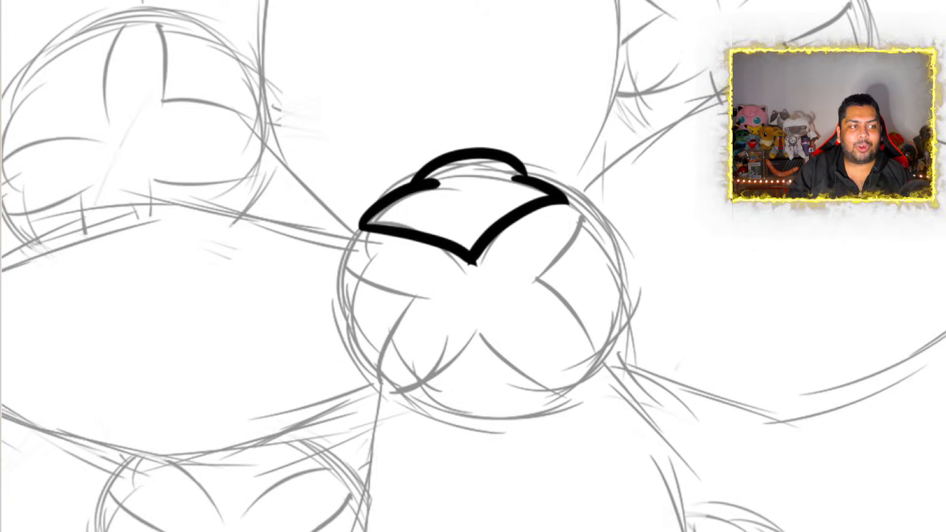
Erase the overshoot at the V's tip and extend the bump's right end to join the right shoulder line
{"action": "scroll", "coordinate": [476, 302], "scroll_direction": "up", "scroll_amount": 6}
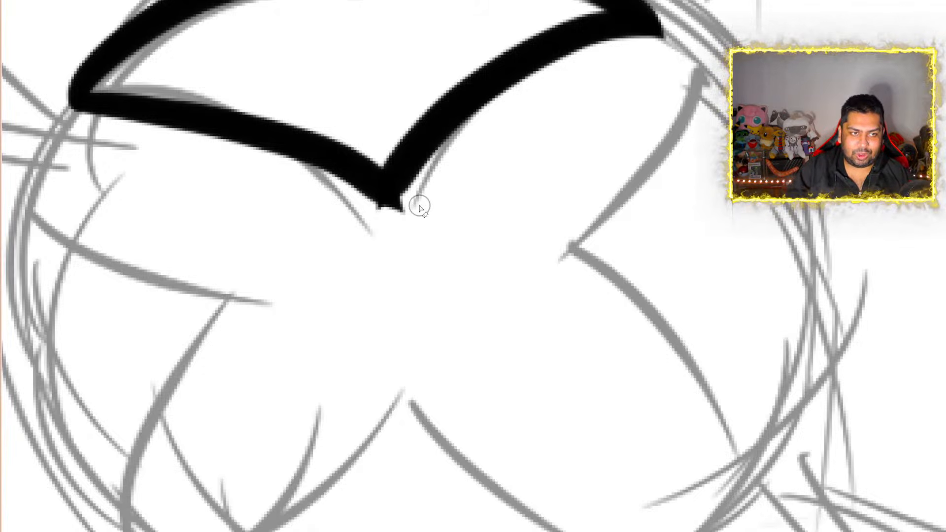
{"action": "left_click_drag", "start_coordinate": [412, 196], "coordinate": [393, 227]}
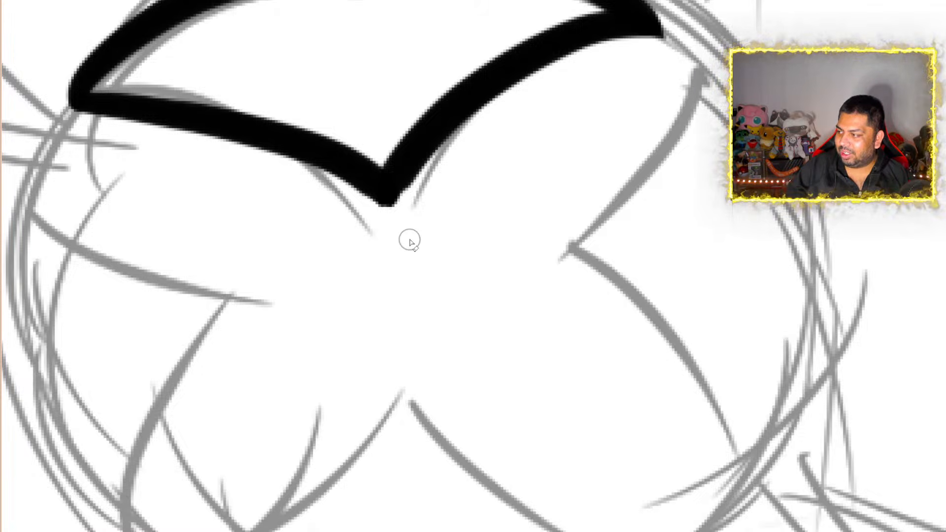
{"action": "scroll", "coordinate": [409, 241], "scroll_direction": "down", "scroll_amount": 6}
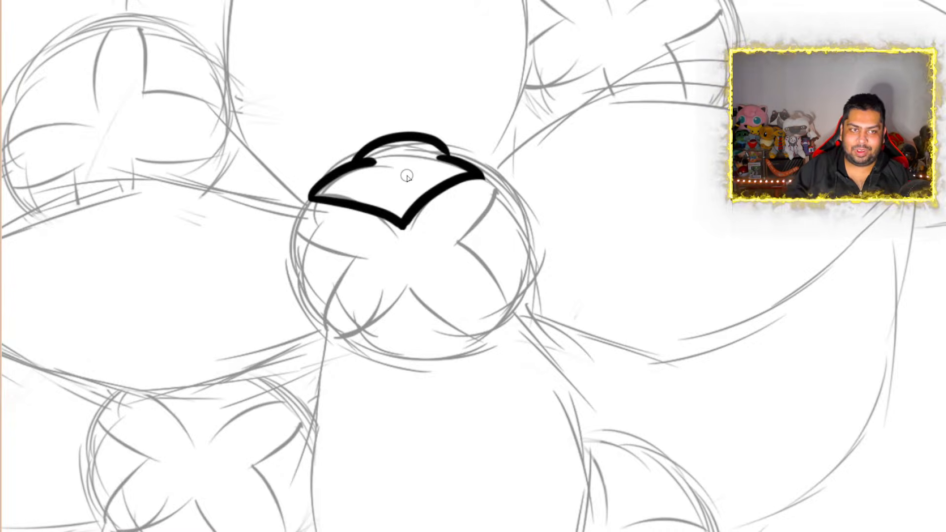
{"action": "scroll", "coordinate": [407, 176], "scroll_direction": "down", "scroll_amount": 3}
{"action": "scroll", "coordinate": [431, 203], "scroll_direction": "up", "scroll_amount": 6}
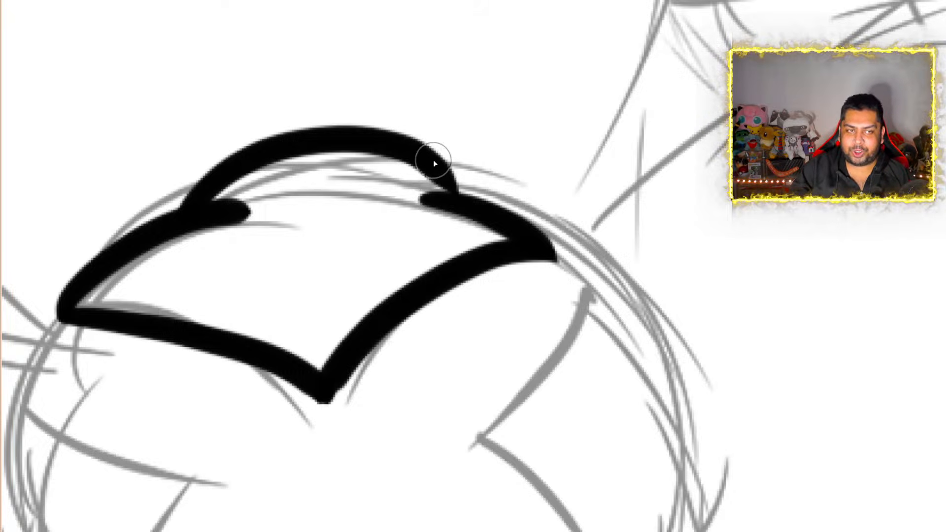
{"action": "left_click_drag", "start_coordinate": [429, 162], "coordinate": [468, 209]}
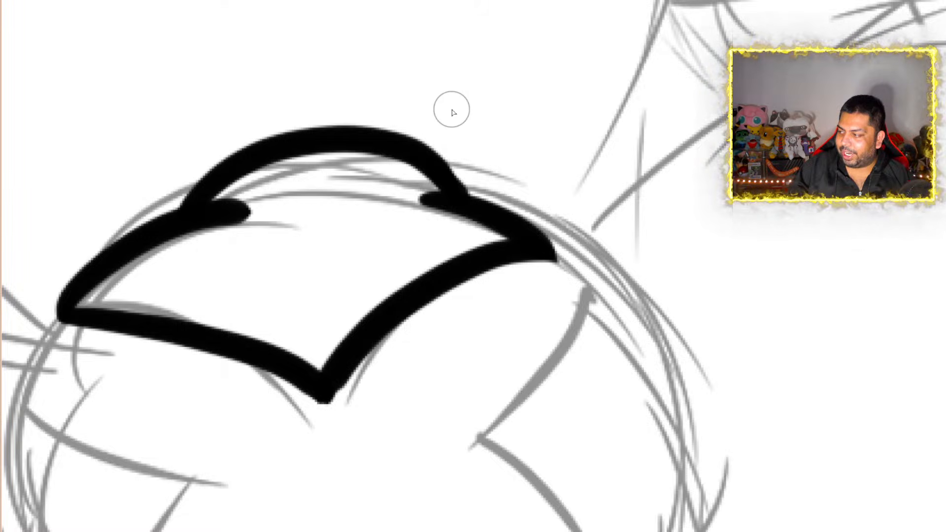
{"action": "scroll", "coordinate": [451, 110], "scroll_direction": "down", "scroll_amount": 7}
{"action": "scroll", "coordinate": [377, 263], "scroll_direction": "up", "scroll_amount": 2}
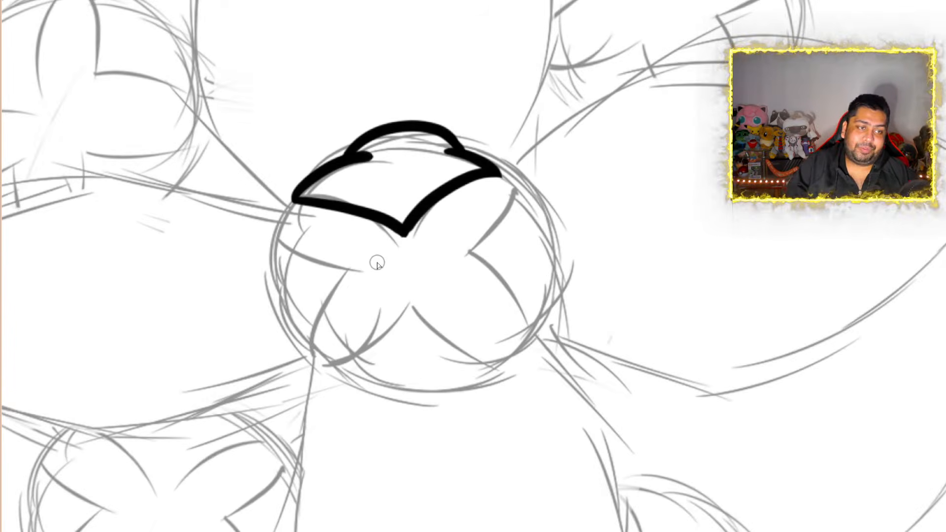
Ink the left segment of the front flower's centre in thick black, with a two-bump outer edge and a V-shaped inner edge
{"action": "scroll", "coordinate": [378, 262], "scroll_direction": "up", "scroll_amount": 3}
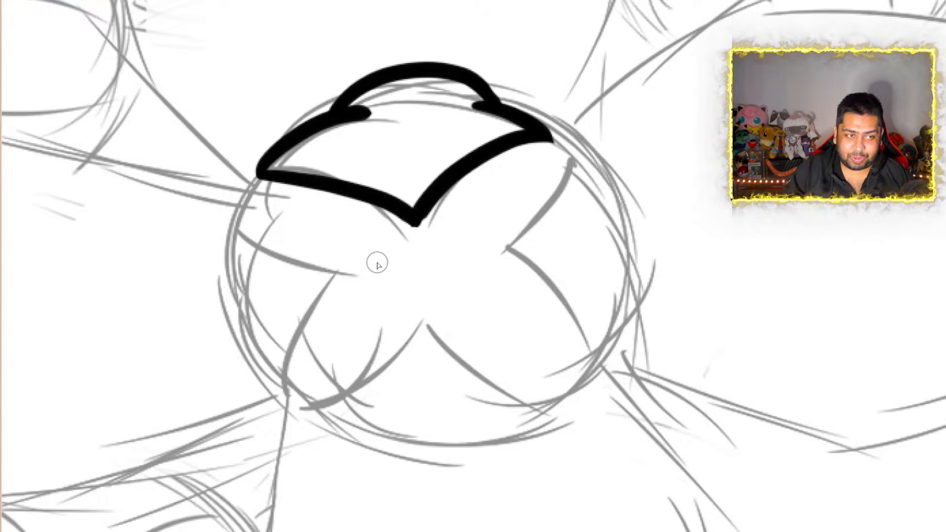
{"action": "left_click", "coordinate": [245, 205]}
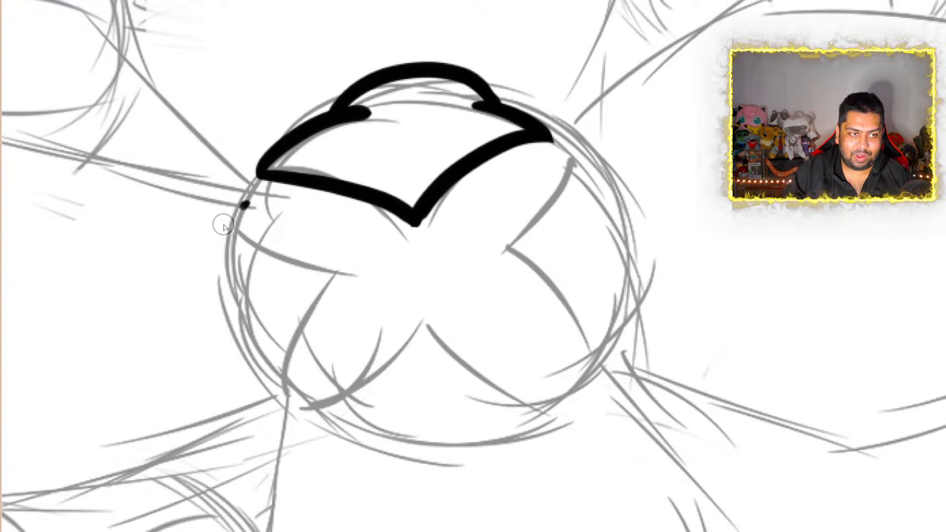
{"action": "mouse_move", "coordinate": [246, 204]}
{"action": "left_mouse_down"}
{"action": "mouse_move", "coordinate": [220, 266]}
{"action": "mouse_move", "coordinate": [240, 306]}
{"action": "mouse_move", "coordinate": [247, 360]}
{"action": "mouse_move", "coordinate": [281, 394]}
{"action": "left_mouse_up"}
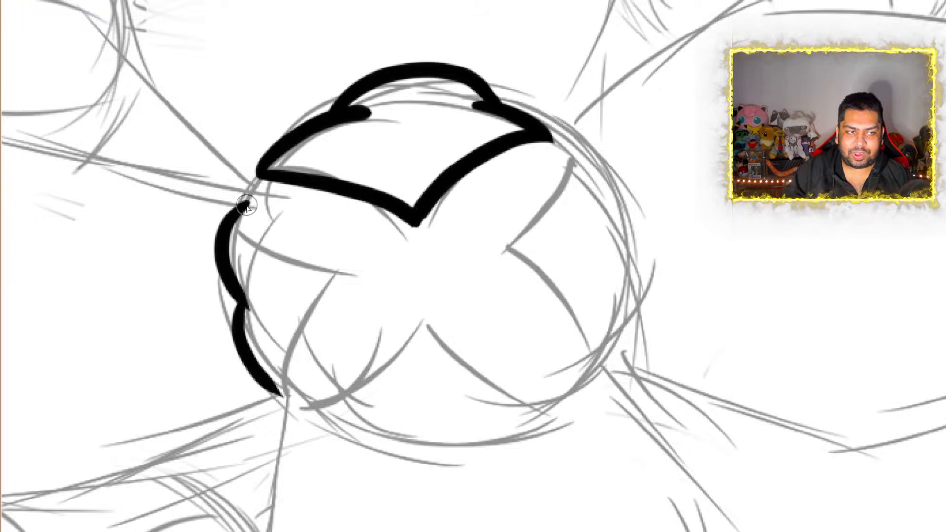
{"action": "mouse_move", "coordinate": [247, 206]}
{"action": "left_mouse_down"}
{"action": "mouse_move", "coordinate": [269, 239]}
{"action": "mouse_move", "coordinate": [344, 277]}
{"action": "mouse_move", "coordinate": [292, 340]}
{"action": "mouse_move", "coordinate": [286, 398]}
{"action": "left_mouse_up"}
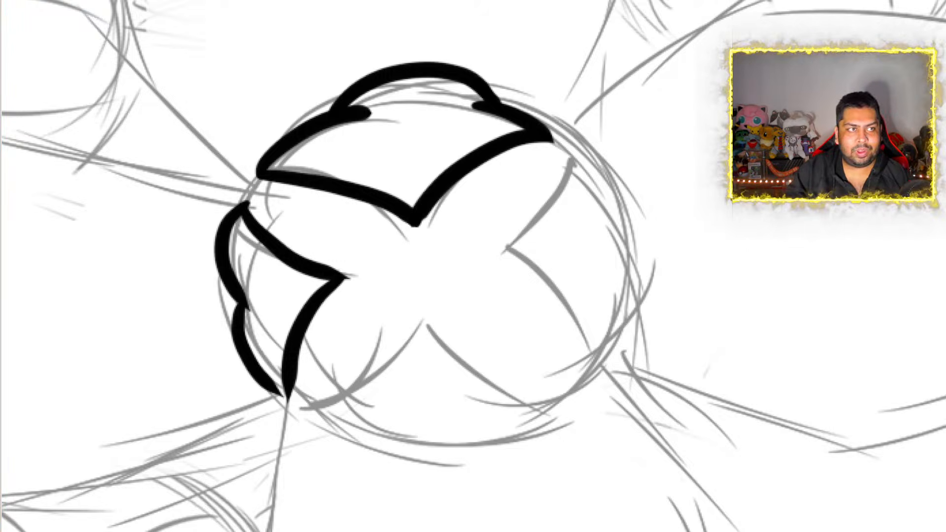
Redraw the lower half of the left segment's inner V as a smooth curve meeting the lower tip of its outer edge
{"action": "key", "text": "ctrl+z"}
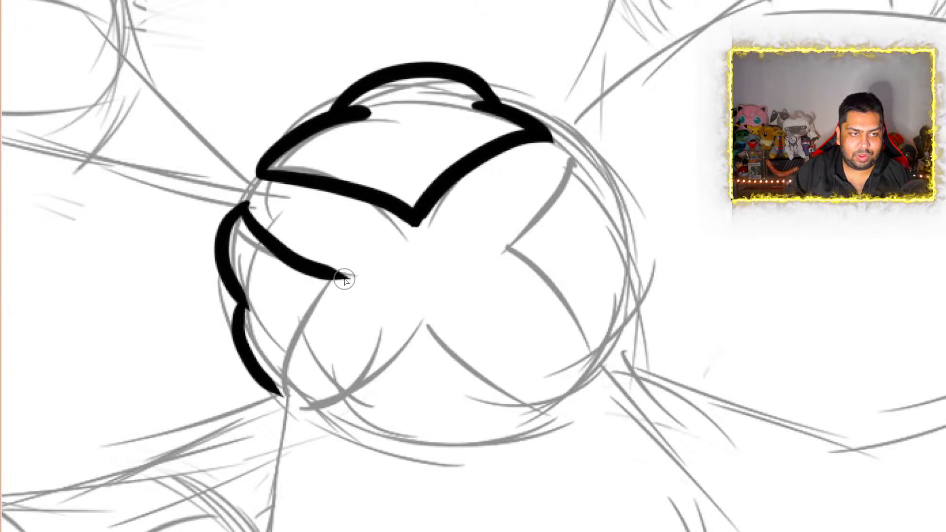
{"action": "mouse_move", "coordinate": [345, 277]}
{"action": "left_mouse_down"}
{"action": "mouse_move", "coordinate": [277, 327]}
{"action": "mouse_move", "coordinate": [266, 394]}
{"action": "left_mouse_up"}
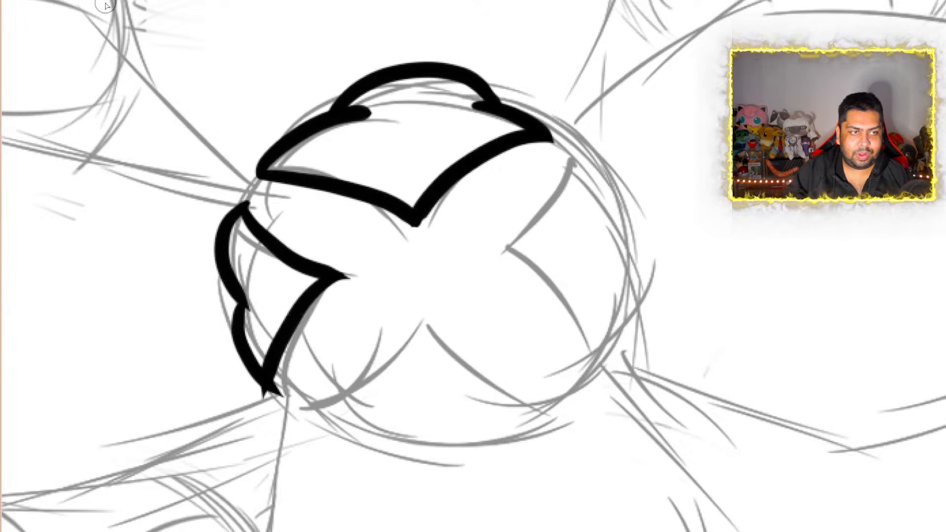
{"action": "key", "text": "ctrl+z"}
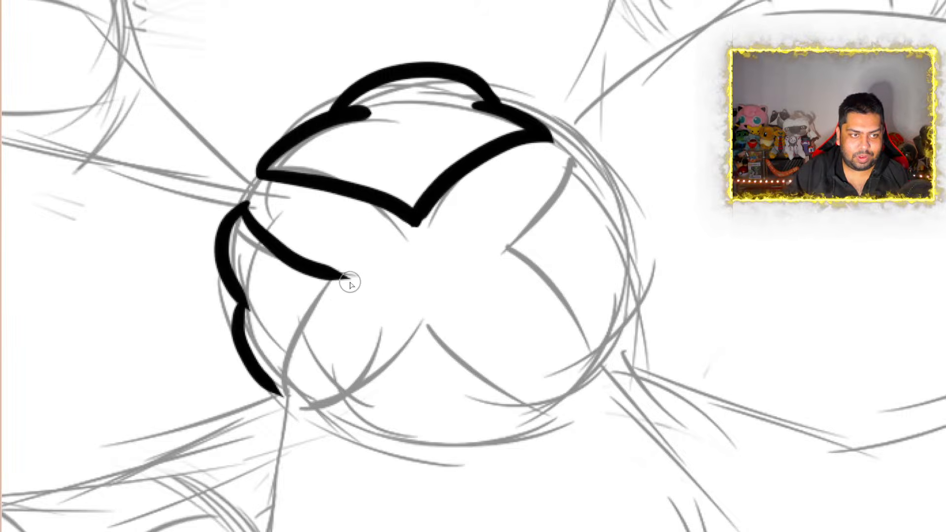
{"action": "mouse_move", "coordinate": [348, 279]}
{"action": "left_mouse_down"}
{"action": "mouse_move", "coordinate": [305, 329]}
{"action": "mouse_move", "coordinate": [290, 397]}
{"action": "left_mouse_up"}
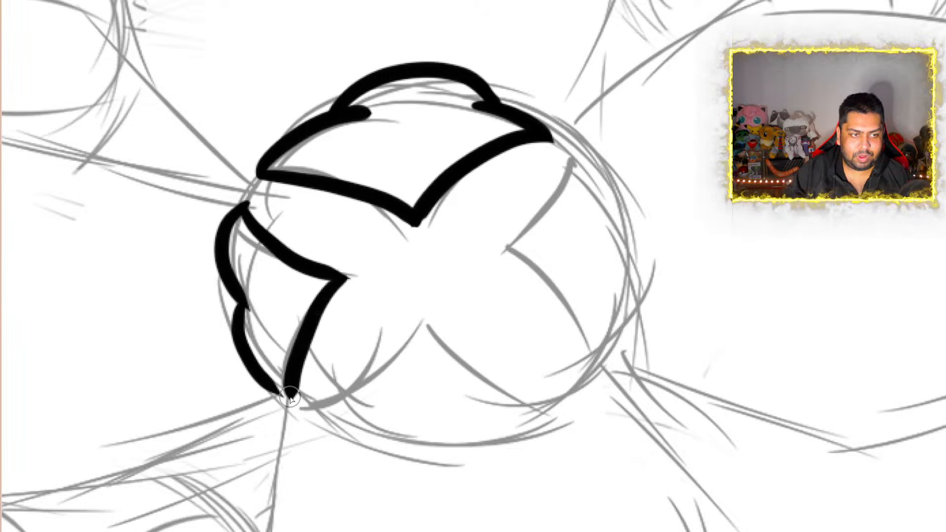
{"action": "key", "text": "ctrl+z"}
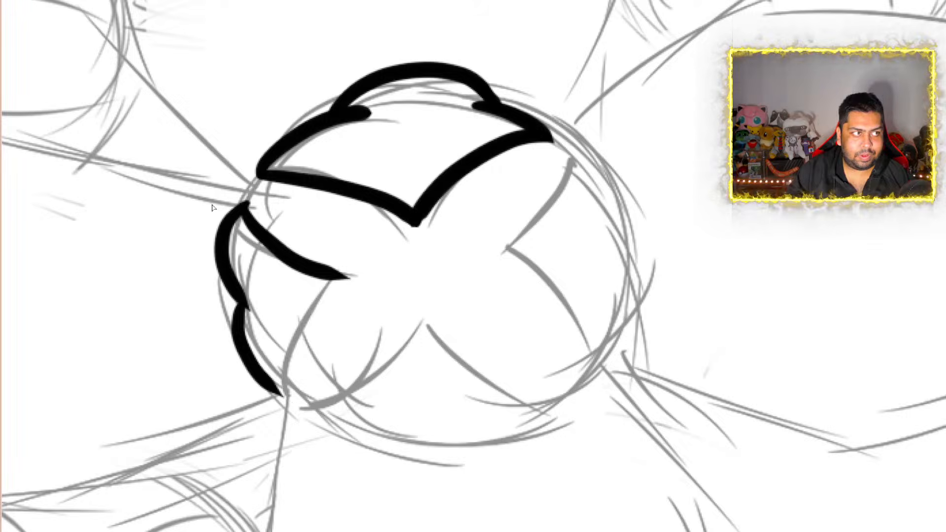
{"action": "left_click_drag", "start_coordinate": [279, 397], "coordinate": [350, 275]}
{"action": "key", "text": "ctrl+z"}
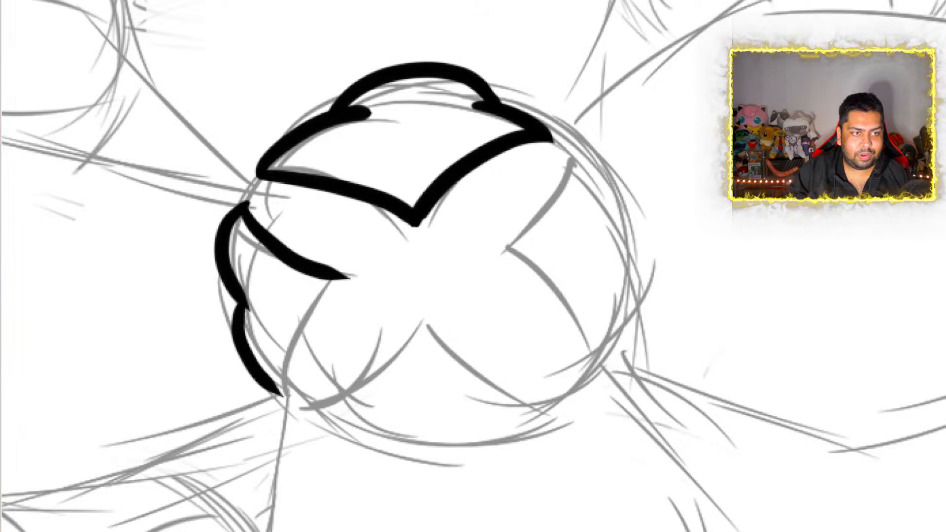
{"action": "mouse_move", "coordinate": [345, 277]}
{"action": "left_mouse_down"}
{"action": "mouse_move", "coordinate": [296, 326]}
{"action": "mouse_move", "coordinate": [276, 401]}
{"action": "mouse_move", "coordinate": [284, 414]}
{"action": "left_mouse_up"}
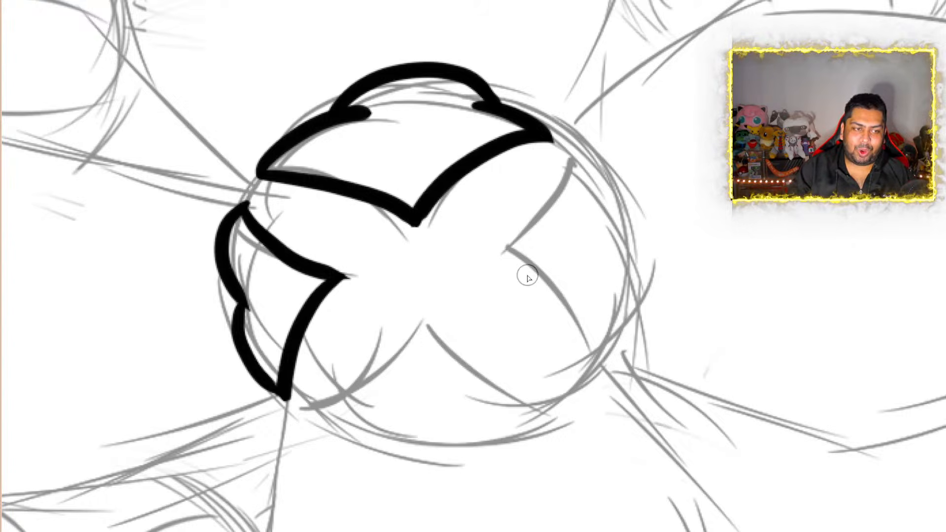
Examine the inked upper and left segments of the front flower's centre up close and from further out
{"action": "scroll", "coordinate": [439, 256], "scroll_direction": "down", "scroll_amount": 1}
{"action": "scroll", "coordinate": [336, 317], "scroll_direction": "up", "scroll_amount": 3}
{"action": "scroll", "coordinate": [341, 318], "scroll_direction": "up", "scroll_amount": 2}
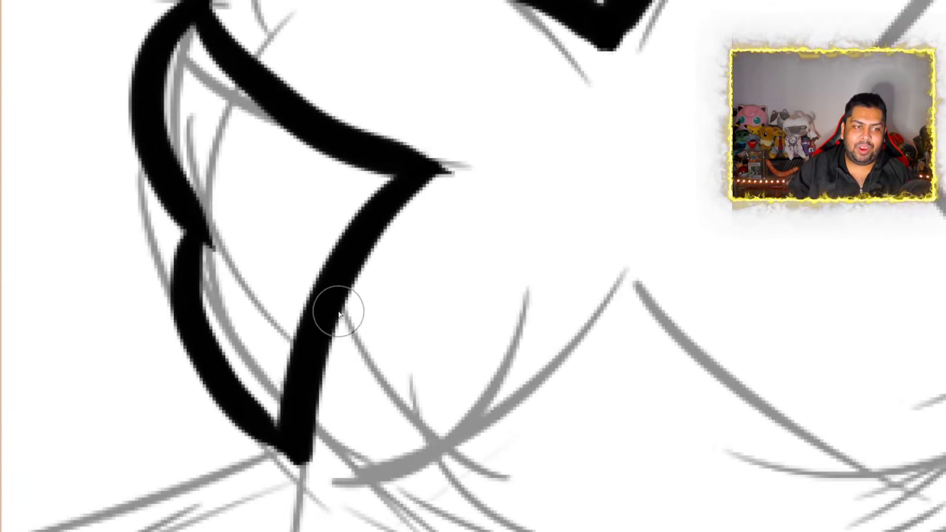
{"action": "scroll", "coordinate": [474, 266], "scroll_direction": "down", "scroll_amount": 5}
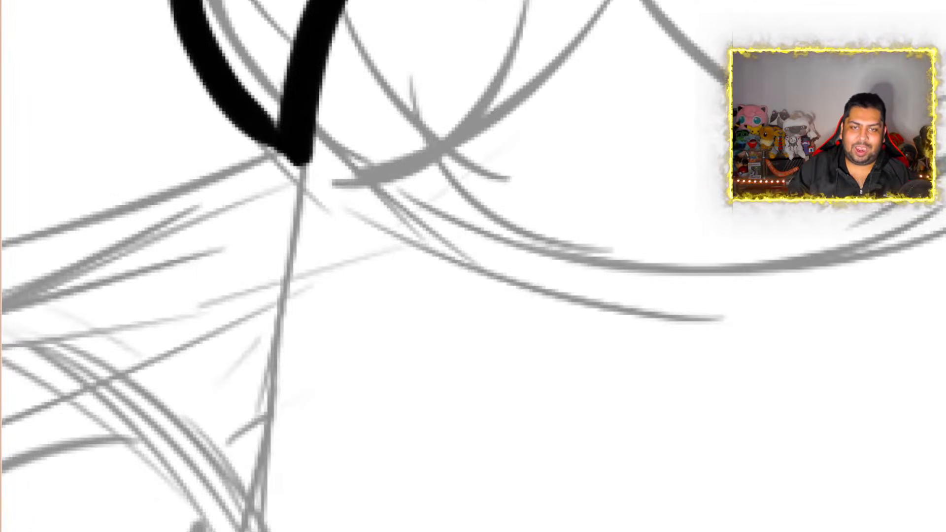
{"action": "scroll", "coordinate": [473, 267], "scroll_direction": "up", "scroll_amount": 4}
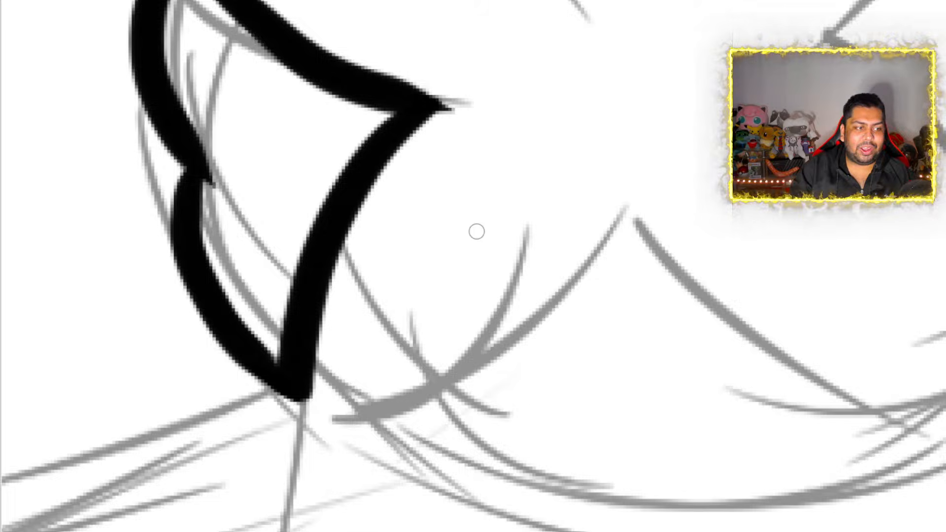
{"action": "scroll", "coordinate": [501, 312], "scroll_direction": "down", "scroll_amount": 3}
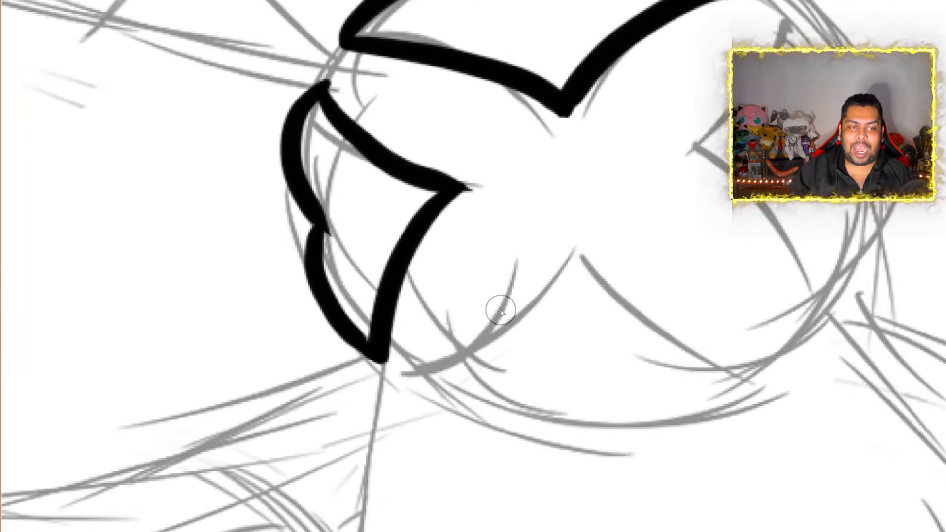
{"action": "scroll", "coordinate": [501, 311], "scroll_direction": "down", "scroll_amount": 3}
{"action": "scroll", "coordinate": [507, 348], "scroll_direction": "up", "scroll_amount": 1}
{"action": "scroll", "coordinate": [522, 338], "scroll_direction": "down", "scroll_amount": 1}
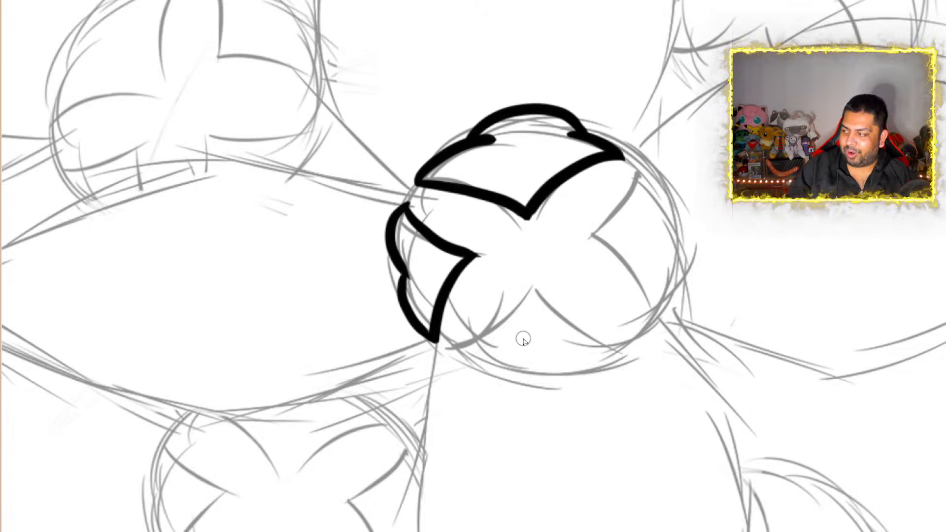
Ink the lower segment of the front flower's centre with a peaked upper edge and a three-lobed scalloped lower edge
{"action": "scroll", "coordinate": [523, 341], "scroll_direction": "up", "scroll_amount": 5}
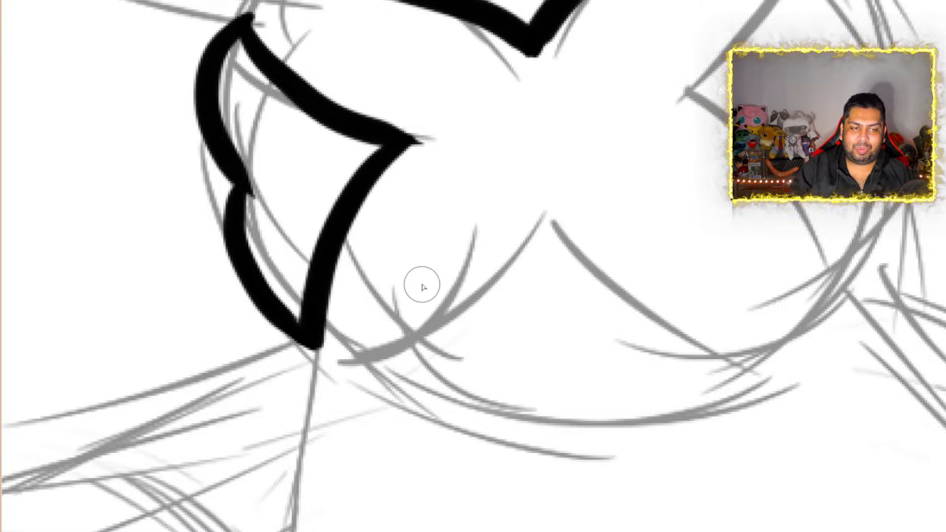
{"action": "mouse_move", "coordinate": [350, 364]}
{"action": "left_mouse_down"}
{"action": "mouse_move", "coordinate": [539, 270]}
{"action": "mouse_move", "coordinate": [558, 217]}
{"action": "mouse_move", "coordinate": [570, 216]}
{"action": "mouse_move", "coordinate": [596, 254]}
{"action": "mouse_move", "coordinate": [705, 336]}
{"action": "mouse_move", "coordinate": [774, 359]}
{"action": "left_mouse_up"}
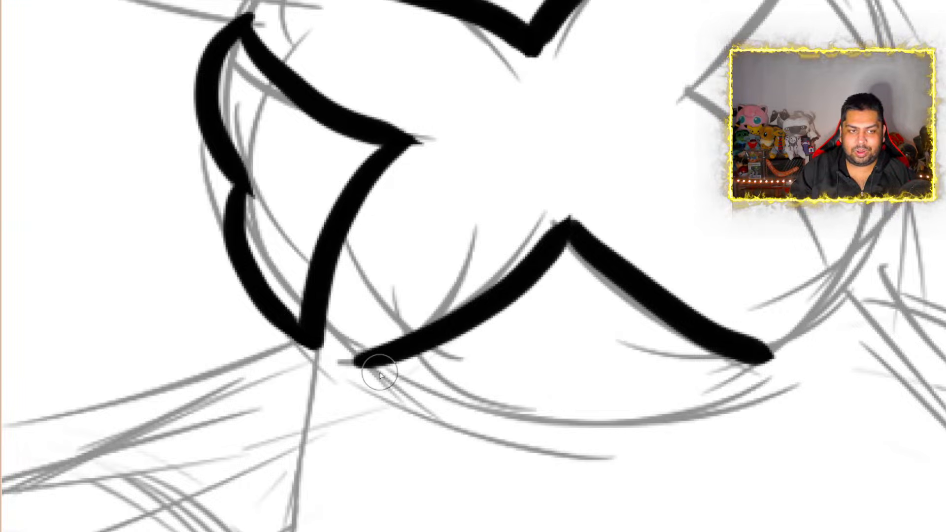
{"action": "left_click_drag", "start_coordinate": [361, 362], "coordinate": [407, 399]}
{"action": "mouse_move", "coordinate": [460, 421]}
{"action": "left_mouse_down"}
{"action": "mouse_move", "coordinate": [530, 401]}
{"action": "mouse_move", "coordinate": [516, 384]}
{"action": "left_mouse_up"}
{"action": "mouse_move", "coordinate": [573, 435]}
{"action": "left_mouse_down"}
{"action": "mouse_move", "coordinate": [649, 412]}
{"action": "mouse_move", "coordinate": [659, 387]}
{"action": "left_mouse_up"}
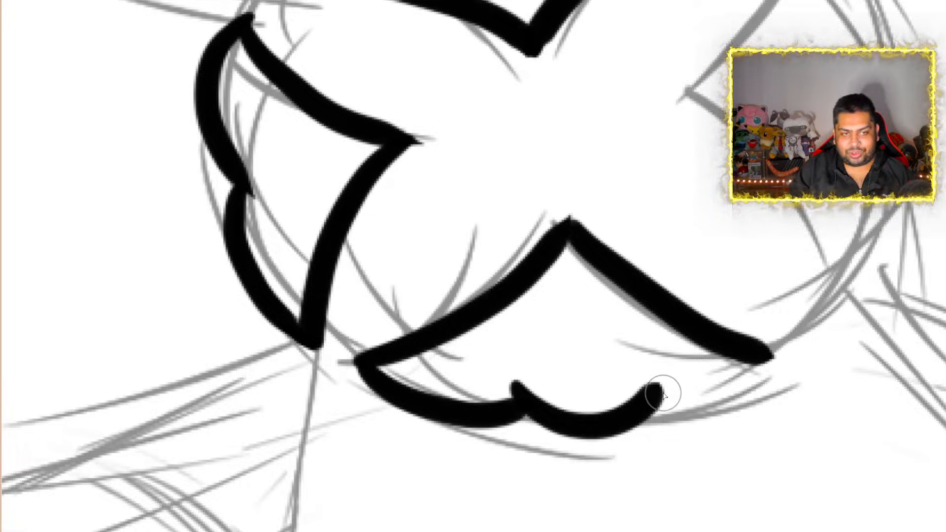
{"action": "left_click", "coordinate": [625, 385]}
{"action": "mouse_move", "coordinate": [625, 385]}
{"action": "left_mouse_down"}
{"action": "mouse_move", "coordinate": [744, 370]}
{"action": "mouse_move", "coordinate": [753, 360]}
{"action": "left_mouse_up"}
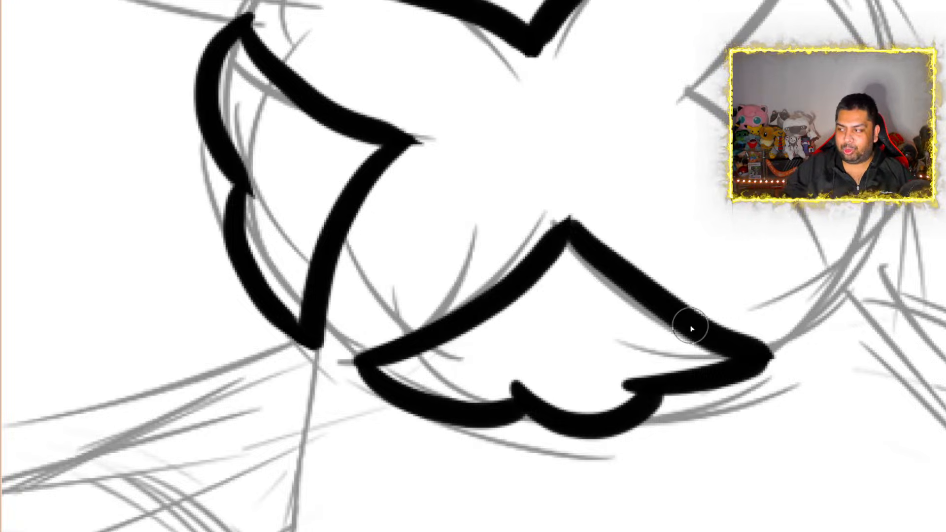
Examine the three inked segments against the surrounding flower sketch from afar and up close around the uninked right segment
{"action": "scroll", "coordinate": [691, 329], "scroll_direction": "down", "scroll_amount": 5}
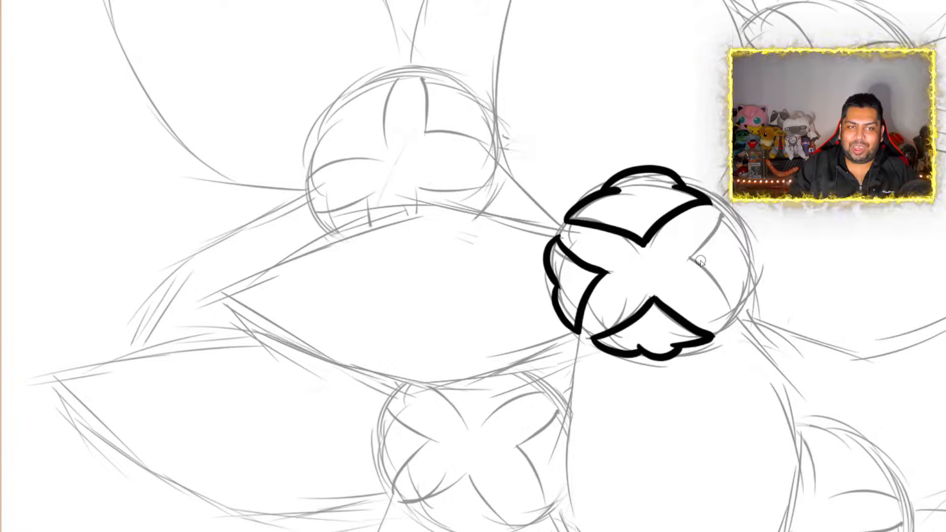
{"action": "scroll", "coordinate": [713, 269], "scroll_direction": "down", "scroll_amount": 1}
{"action": "scroll", "coordinate": [727, 281], "scroll_direction": "up", "scroll_amount": 1}
{"action": "scroll", "coordinate": [726, 282], "scroll_direction": "down", "scroll_amount": 1}
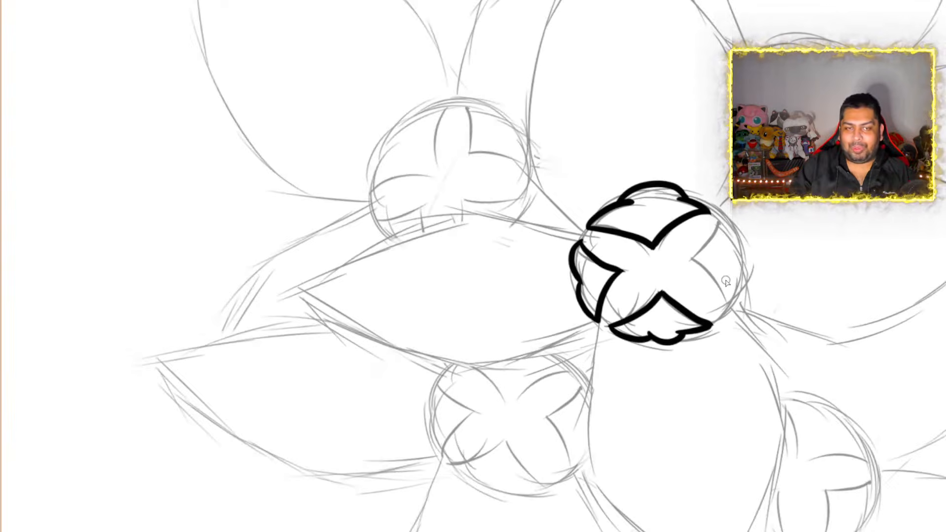
{"action": "scroll", "coordinate": [726, 281], "scroll_direction": "down", "scroll_amount": 1}
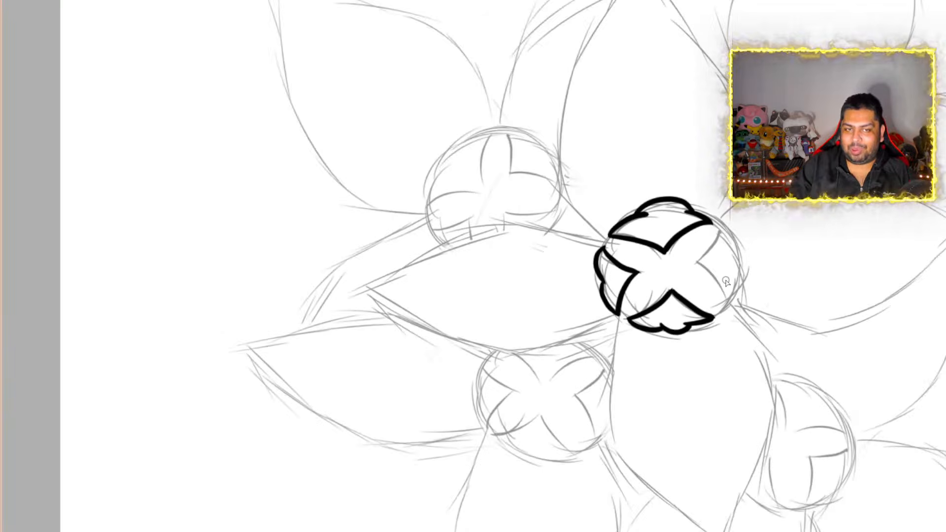
{"action": "scroll", "coordinate": [724, 276], "scroll_direction": "up", "scroll_amount": 2}
{"action": "scroll", "coordinate": [768, 279], "scroll_direction": "up", "scroll_amount": 1}
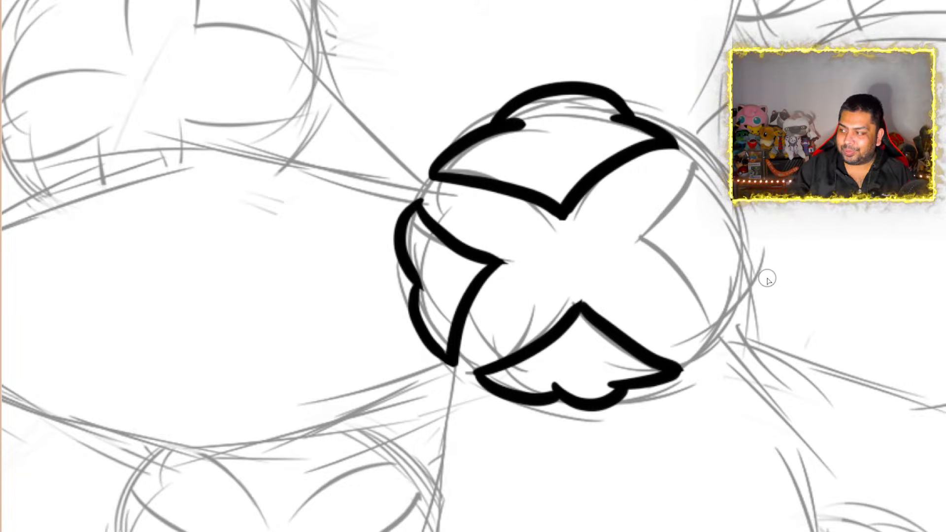
{"action": "scroll", "coordinate": [792, 260], "scroll_direction": "down", "scroll_amount": 2}
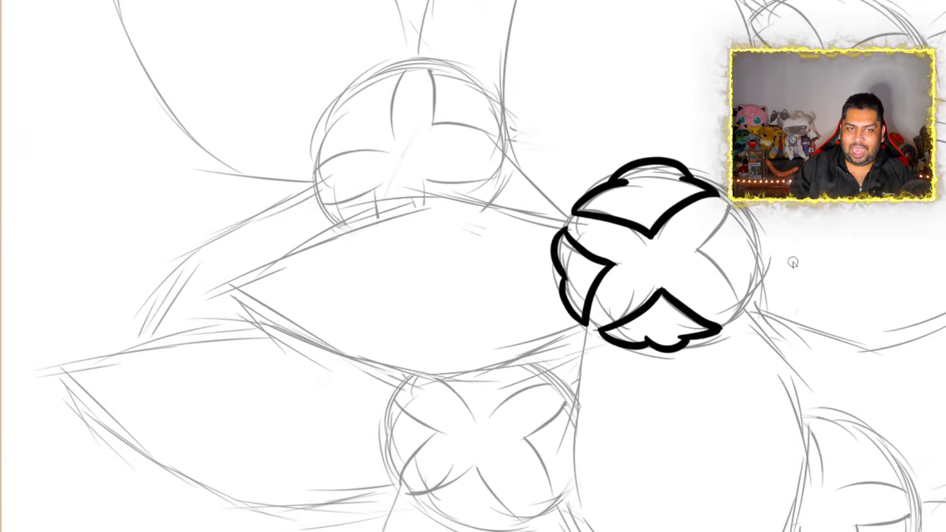
{"action": "scroll", "coordinate": [851, 222], "scroll_direction": "up", "scroll_amount": 2}
{"action": "scroll", "coordinate": [808, 271], "scroll_direction": "up", "scroll_amount": 3}
{"action": "scroll", "coordinate": [680, 284], "scroll_direction": "up", "scroll_amount": 1}
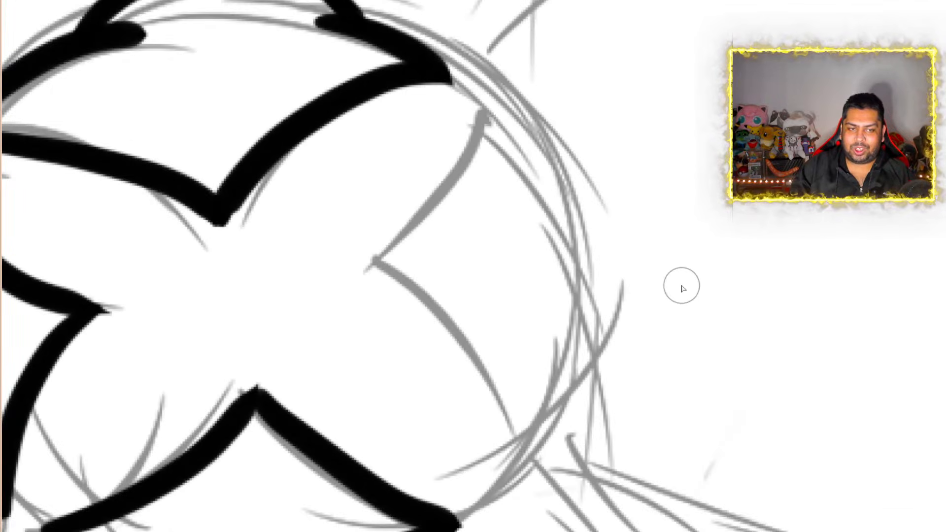
{"action": "scroll", "coordinate": [656, 296], "scroll_direction": "down", "scroll_amount": 2}
{"action": "scroll", "coordinate": [623, 318], "scroll_direction": "up", "scroll_amount": 1}
Ink the right segment of the front flower's centre with a bumpy outer edge and a V-shaped inner edge pointing to the middle
{"action": "scroll", "coordinate": [624, 321], "scroll_direction": "up", "scroll_amount": 2}
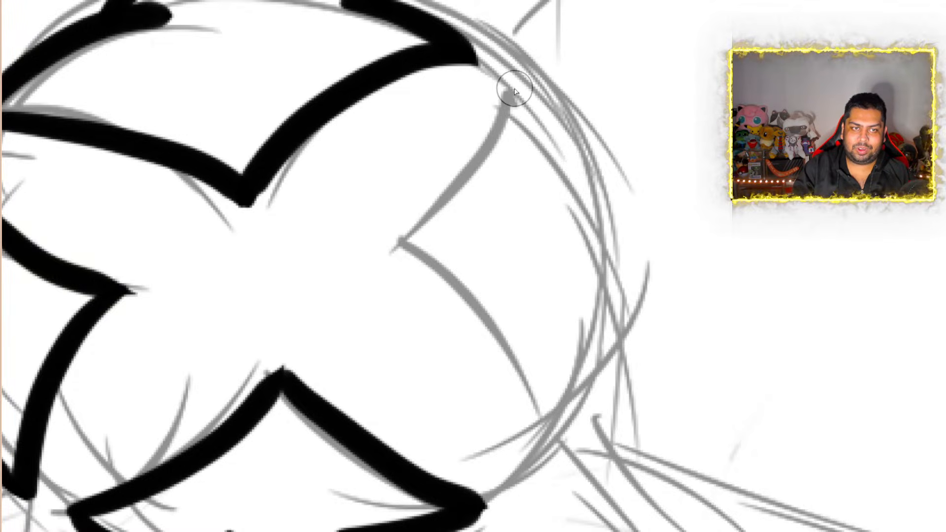
{"action": "mouse_move", "coordinate": [514, 91]}
{"action": "left_mouse_down"}
{"action": "mouse_move", "coordinate": [600, 142]}
{"action": "mouse_move", "coordinate": [570, 225]}
{"action": "mouse_move", "coordinate": [604, 244]}
{"action": "mouse_move", "coordinate": [612, 318]}
{"action": "mouse_move", "coordinate": [560, 377]}
{"action": "mouse_move", "coordinate": [558, 355]}
{"action": "mouse_move", "coordinate": [546, 432]}
{"action": "left_mouse_up"}
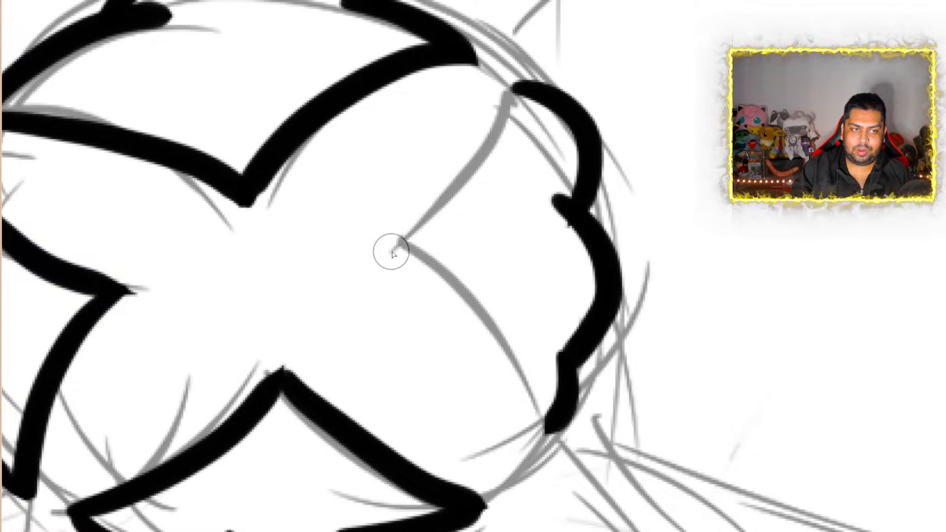
{"action": "mouse_move", "coordinate": [397, 251]}
{"action": "left_mouse_down"}
{"action": "mouse_move", "coordinate": [513, 372]}
{"action": "mouse_move", "coordinate": [540, 435]}
{"action": "left_mouse_up"}
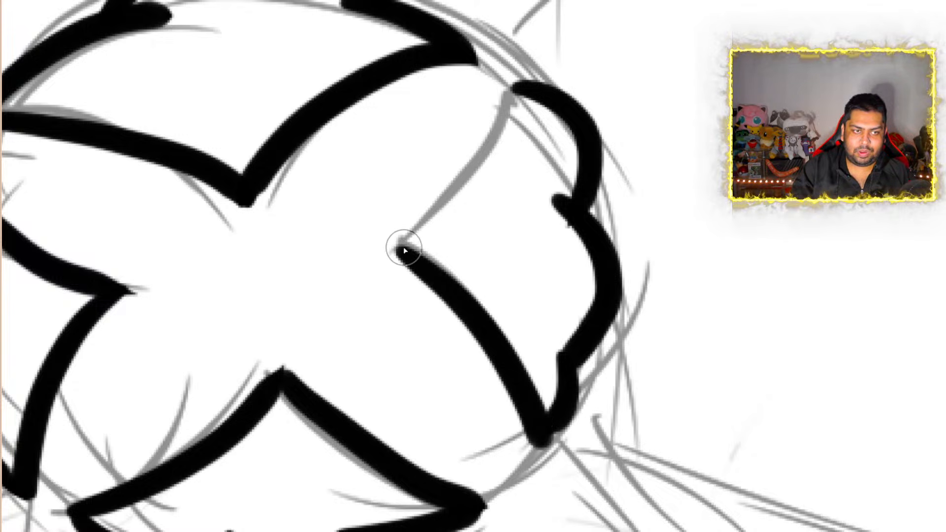
{"action": "mouse_move", "coordinate": [404, 251]}
{"action": "left_mouse_down"}
{"action": "mouse_move", "coordinate": [524, 124]}
{"action": "mouse_move", "coordinate": [532, 95]}
{"action": "left_mouse_up"}
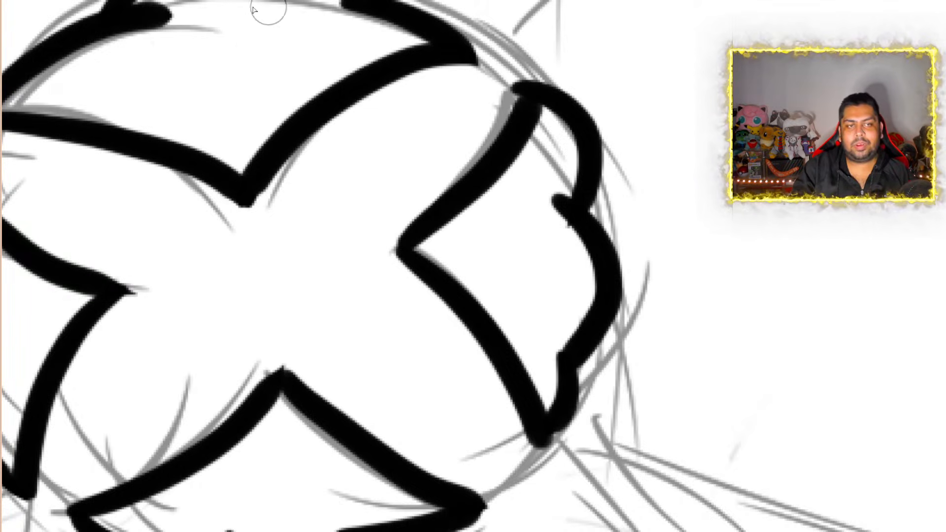
Undo the upper inner edge of the right centre segment and re-ink it as a straighter line meeting the lower edge's point
{"action": "scroll", "coordinate": [639, 127], "scroll_direction": "down", "scroll_amount": 5}
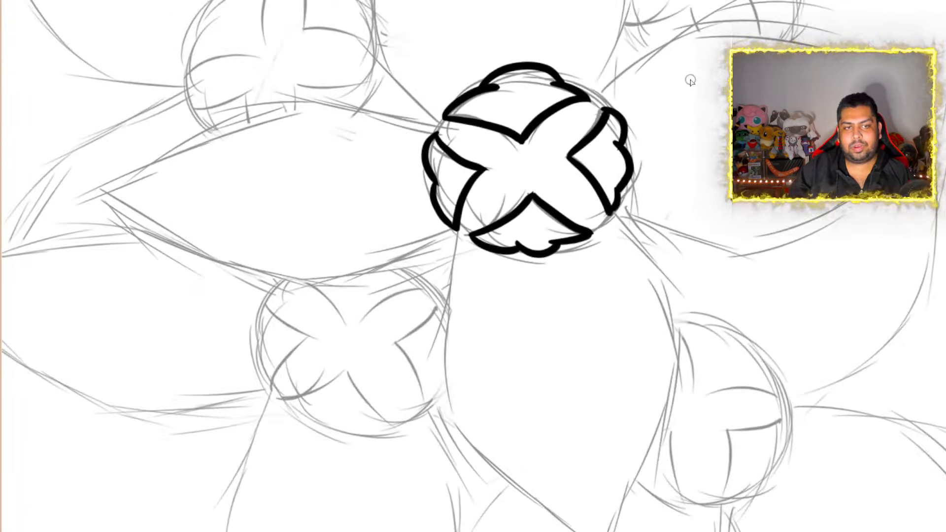
{"action": "scroll", "coordinate": [685, 59], "scroll_direction": "up", "scroll_amount": 3}
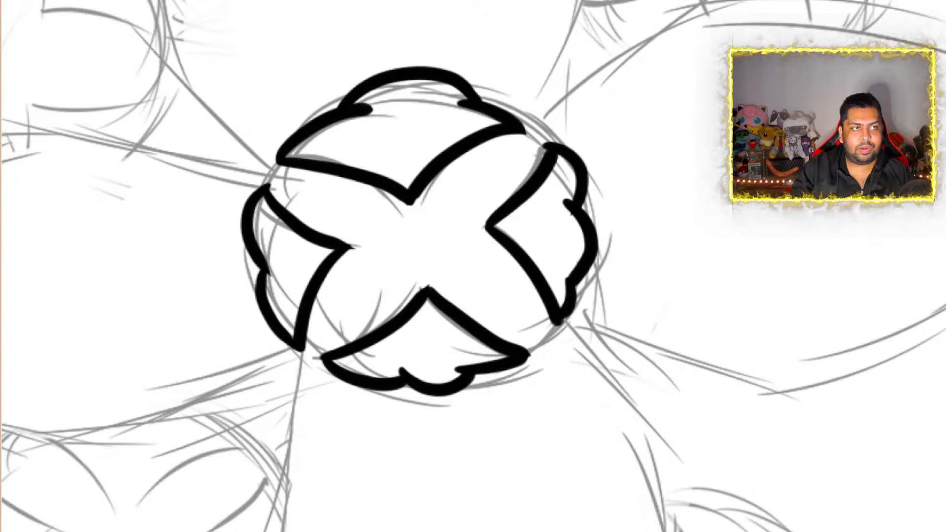
{"action": "key", "text": "ctrl+z"}
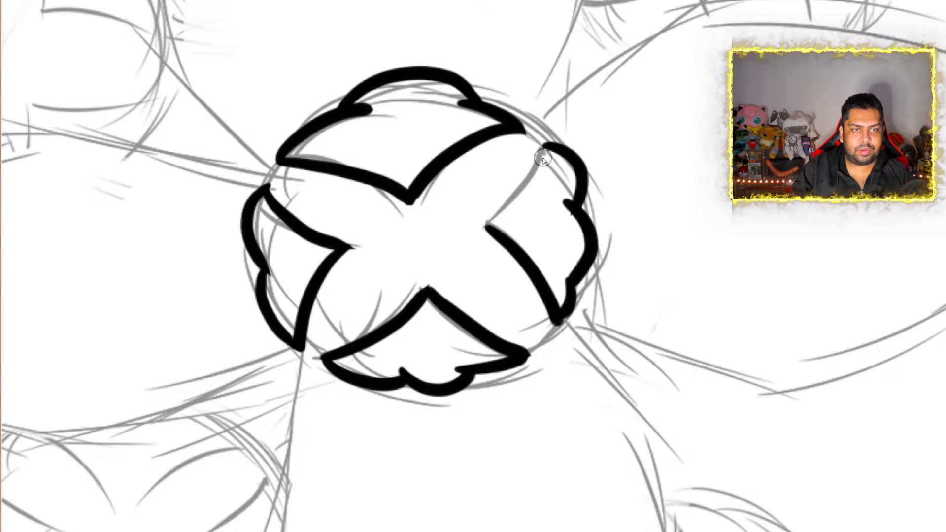
{"action": "left_click_drag", "start_coordinate": [544, 151], "coordinate": [480, 230]}
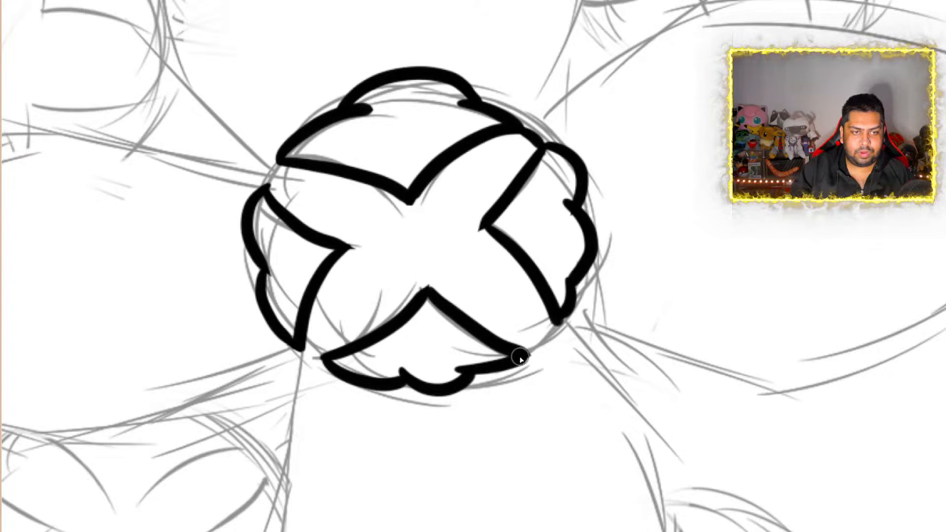
Ink short curved rim lines bridging the lower-right, lower-left and upper-left gaps between the front flower centre's segments
{"action": "left_click_drag", "start_coordinate": [518, 356], "coordinate": [565, 319]}
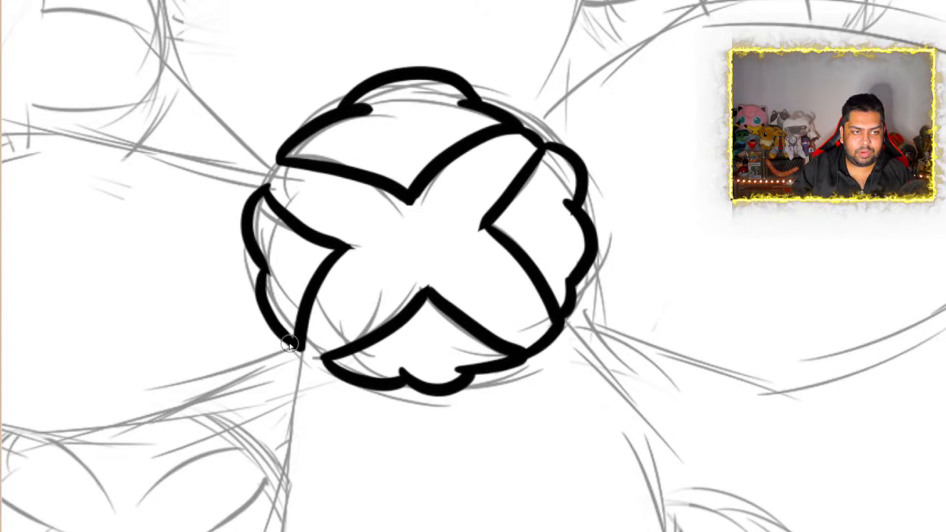
{"action": "left_click_drag", "start_coordinate": [297, 347], "coordinate": [326, 364]}
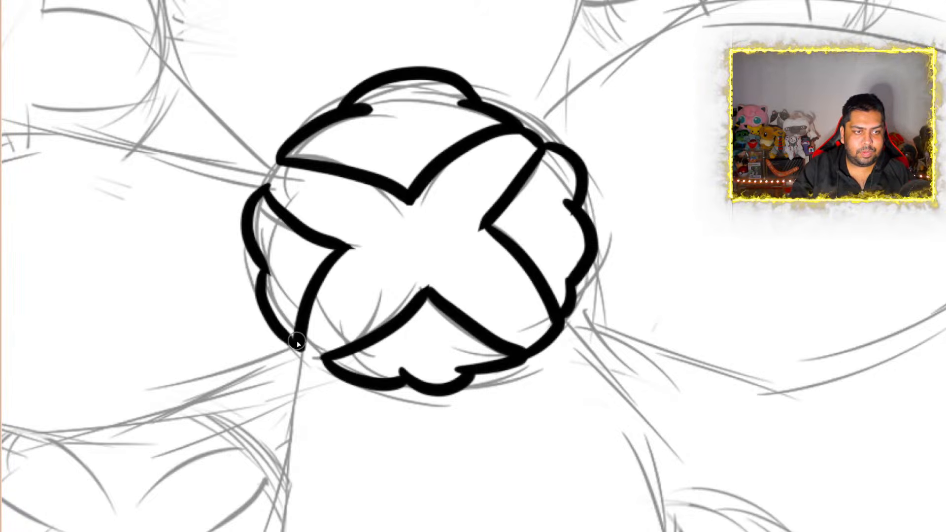
{"action": "left_click_drag", "start_coordinate": [297, 344], "coordinate": [329, 365]}
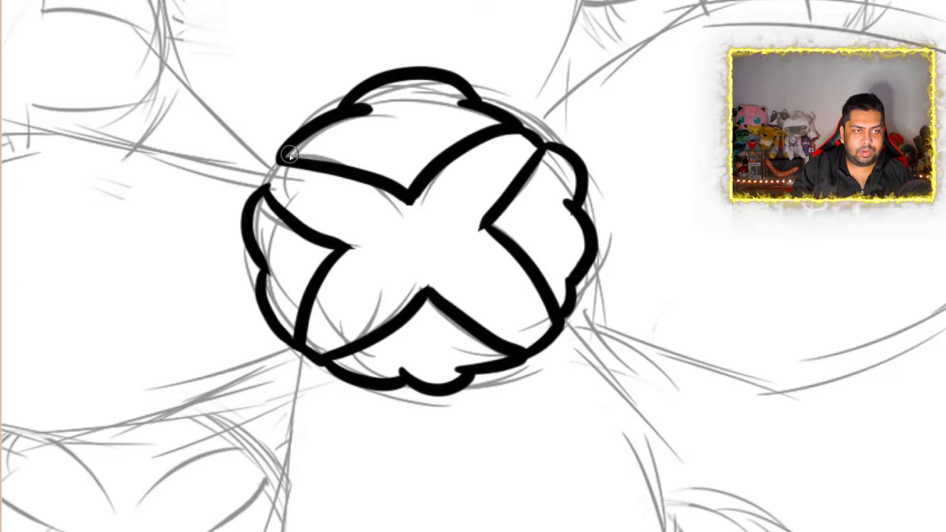
{"action": "left_click_drag", "start_coordinate": [282, 159], "coordinate": [265, 192]}
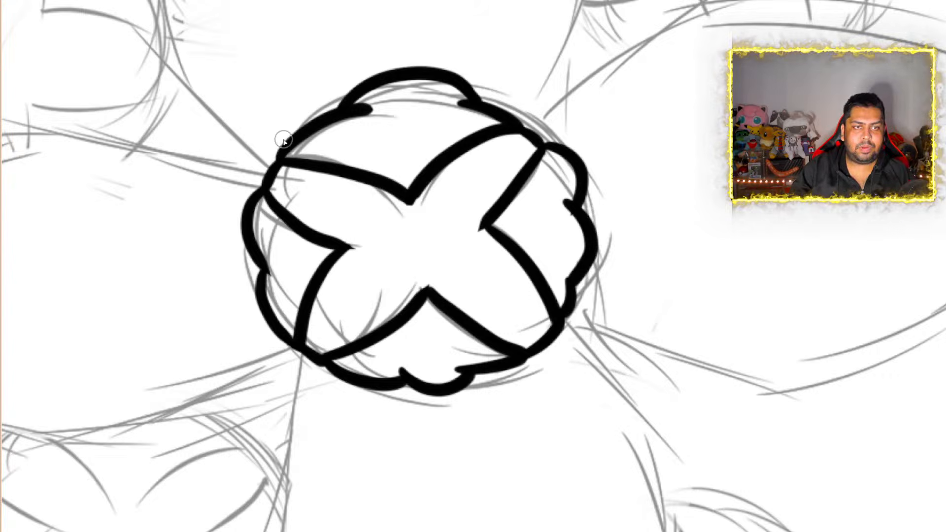
Ink one short tapered tick mark inside each of the four segments of the front flower's centre
{"action": "scroll", "coordinate": [283, 141], "scroll_direction": "down", "scroll_amount": 3}
{"action": "scroll", "coordinate": [364, 90], "scroll_direction": "up", "scroll_amount": 3}
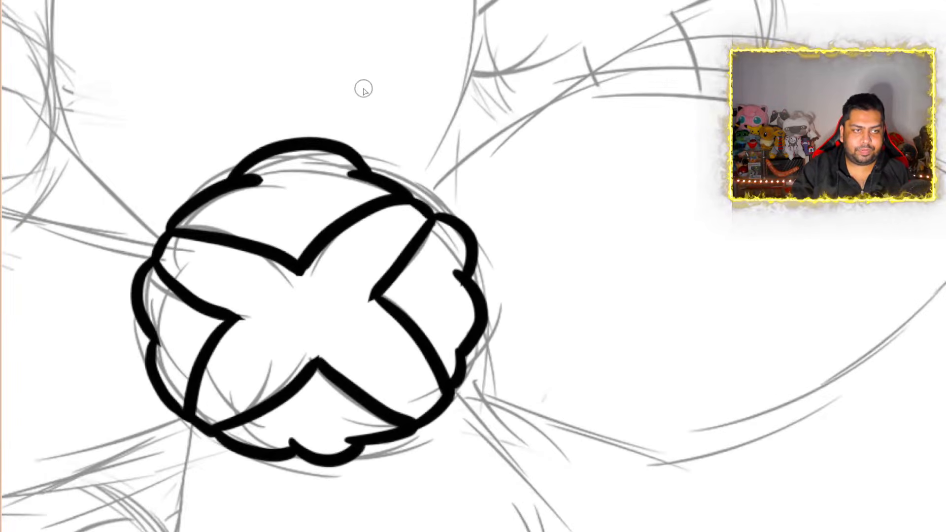
{"action": "left_click_drag", "start_coordinate": [303, 172], "coordinate": [291, 223]}
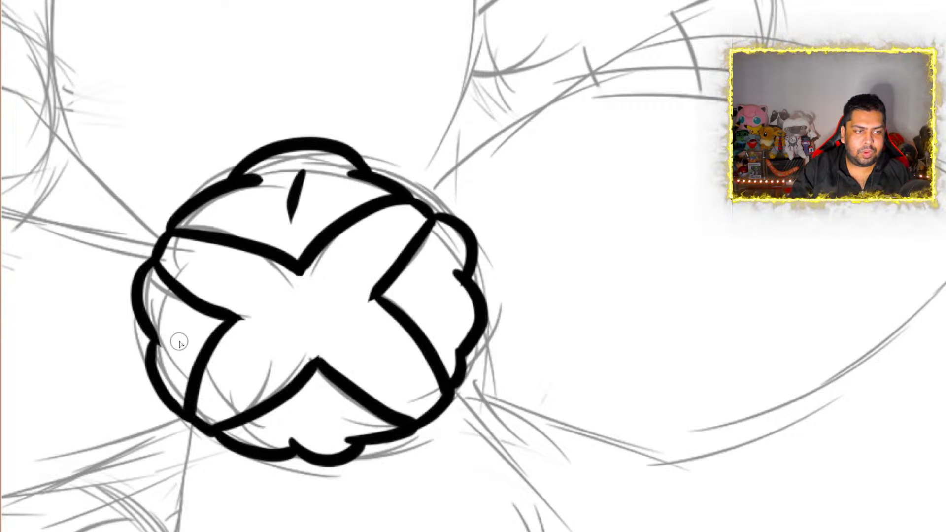
{"action": "left_click_drag", "start_coordinate": [179, 343], "coordinate": [199, 328]}
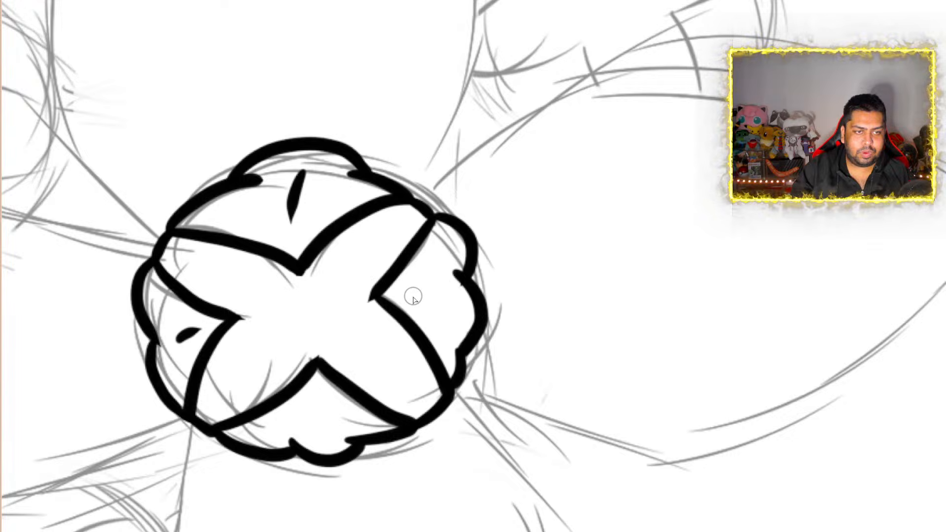
{"action": "left_click_drag", "start_coordinate": [414, 298], "coordinate": [445, 294]}
{"action": "left_click_drag", "start_coordinate": [318, 407], "coordinate": [318, 395]}
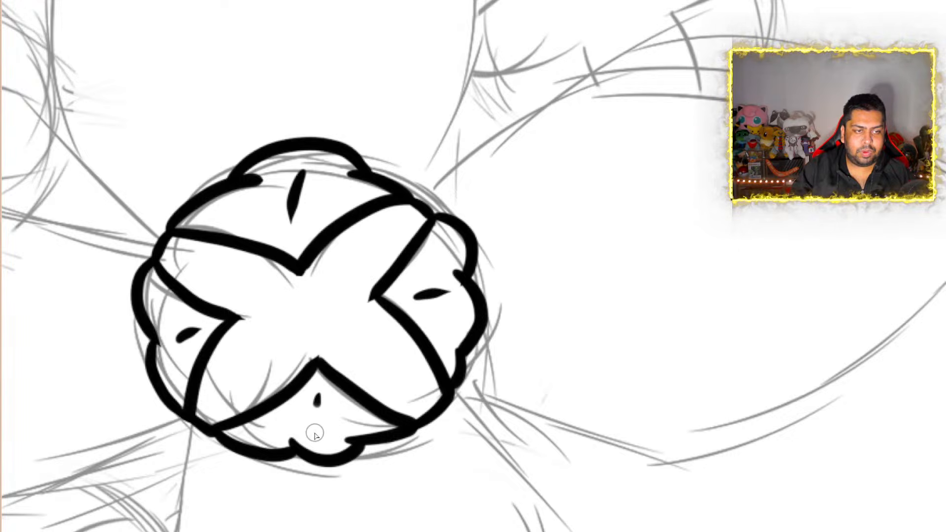
{"action": "left_click_drag", "start_coordinate": [315, 432], "coordinate": [317, 434]}
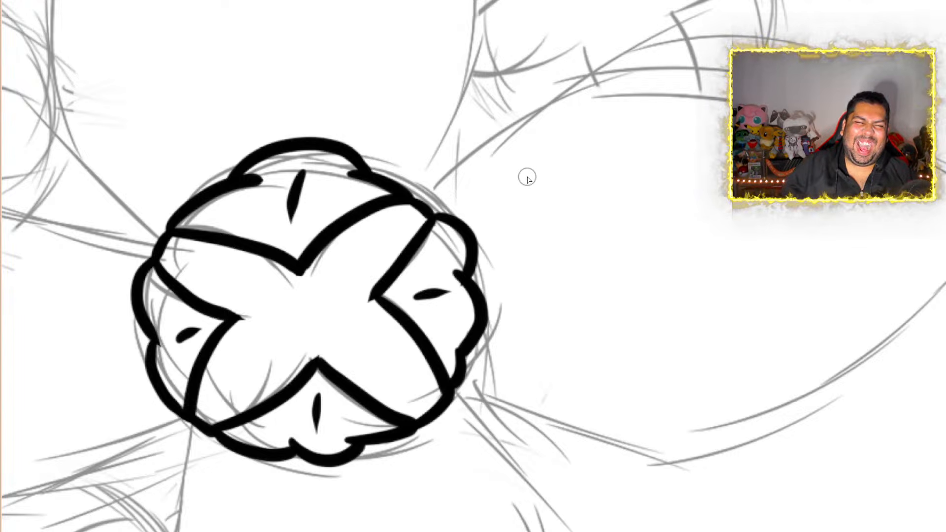
Examine the inked flower centre against the whole five-flower sketch, both from afar and up close
{"action": "scroll", "coordinate": [528, 178], "scroll_direction": "down", "scroll_amount": 7}
{"action": "scroll", "coordinate": [566, 200], "scroll_direction": "up", "scroll_amount": 1}
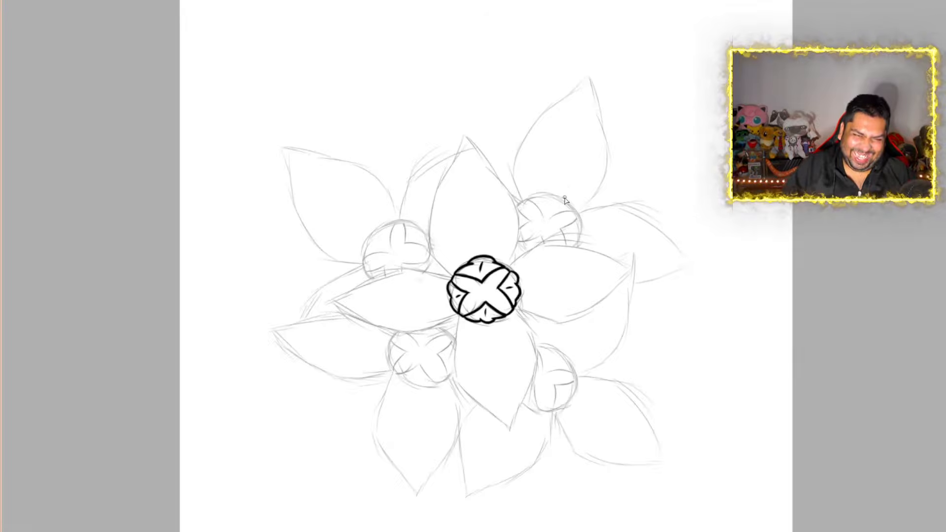
{"action": "scroll", "coordinate": [566, 200], "scroll_direction": "up", "scroll_amount": 3}
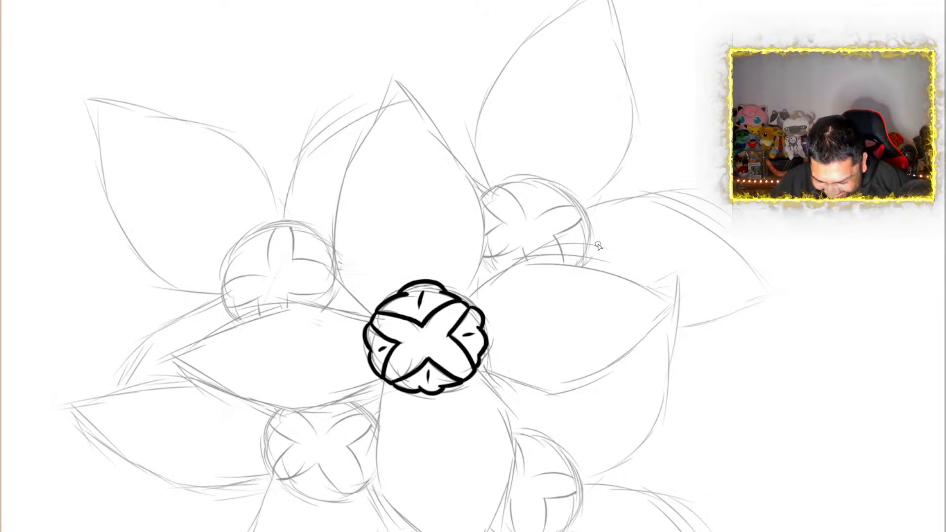
{"action": "scroll", "coordinate": [456, 346], "scroll_direction": "down", "scroll_amount": 2}
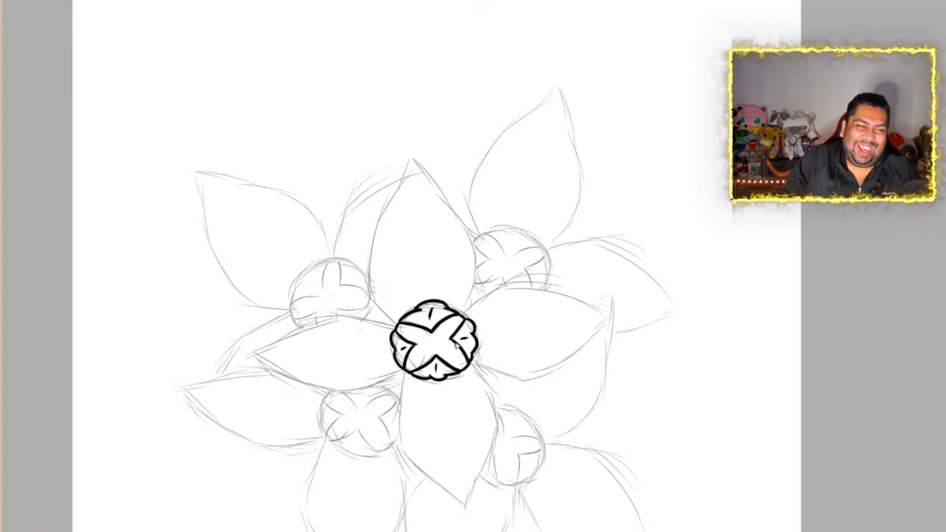
{"action": "scroll", "coordinate": [456, 347], "scroll_direction": "up", "scroll_amount": 4}
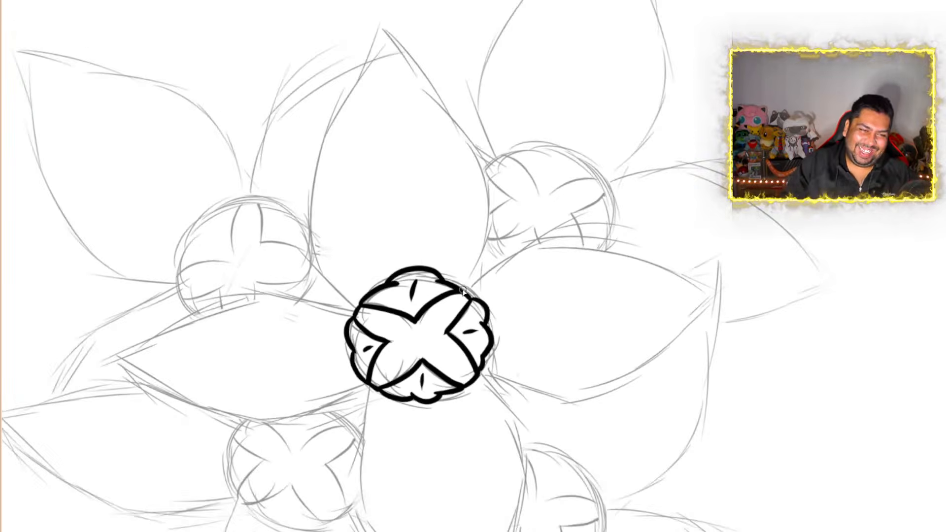
{"action": "scroll", "coordinate": [463, 292], "scroll_direction": "down", "scroll_amount": 1}
{"action": "scroll", "coordinate": [463, 291], "scroll_direction": "up", "scroll_amount": 5}
{"action": "scroll", "coordinate": [464, 291], "scroll_direction": "down", "scroll_amount": 3}
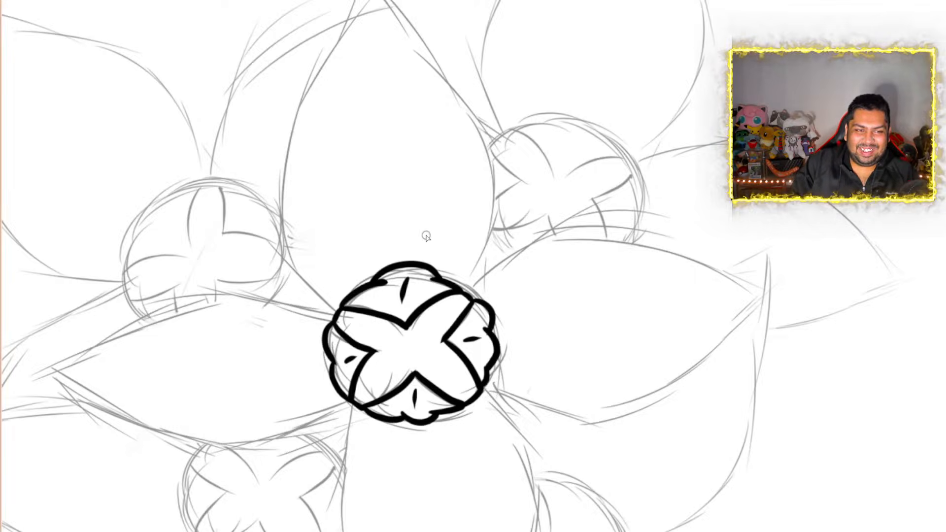
{"action": "scroll", "coordinate": [429, 236], "scroll_direction": "down", "scroll_amount": 3}
{"action": "scroll", "coordinate": [433, 250], "scroll_direction": "up", "scroll_amount": 2}
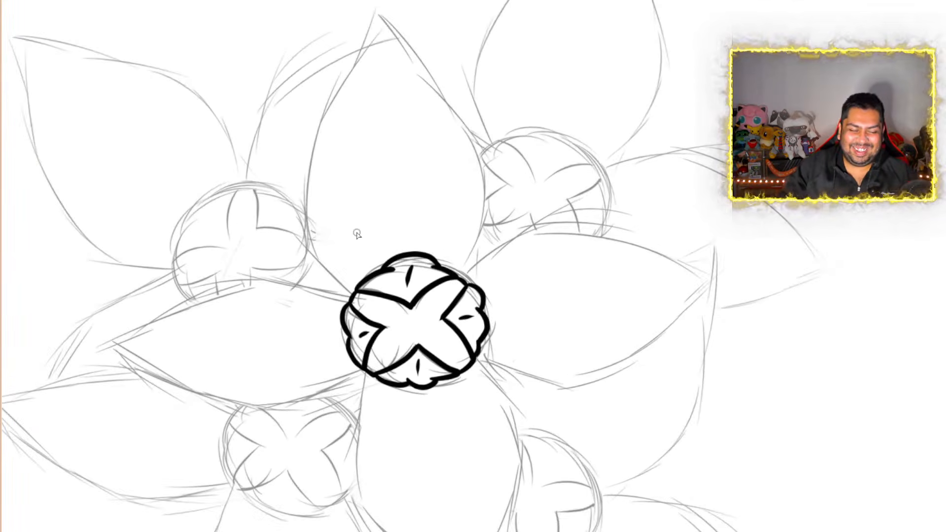
{"action": "scroll", "coordinate": [488, 281], "scroll_direction": "up", "scroll_amount": 3}
{"action": "scroll", "coordinate": [492, 259], "scroll_direction": "down", "scroll_amount": 2}
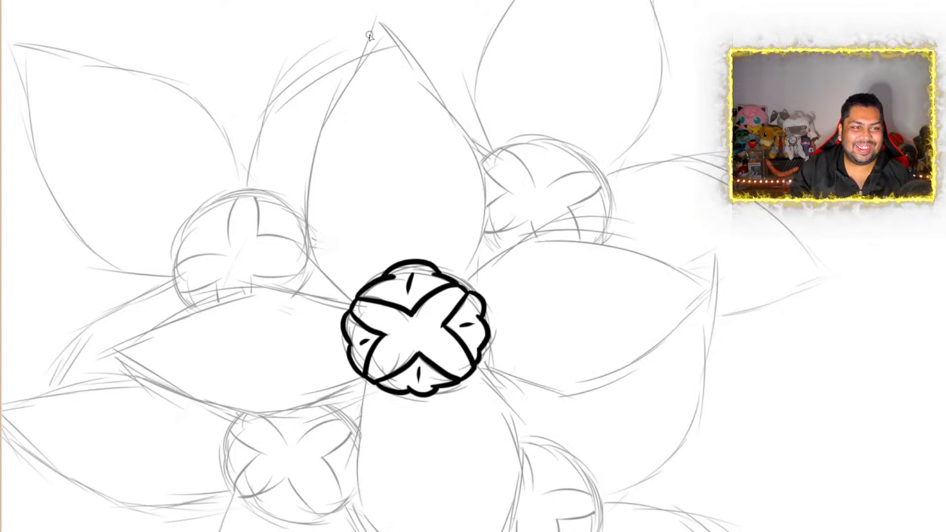
{"action": "scroll", "coordinate": [370, 36], "scroll_direction": "down", "scroll_amount": 1}
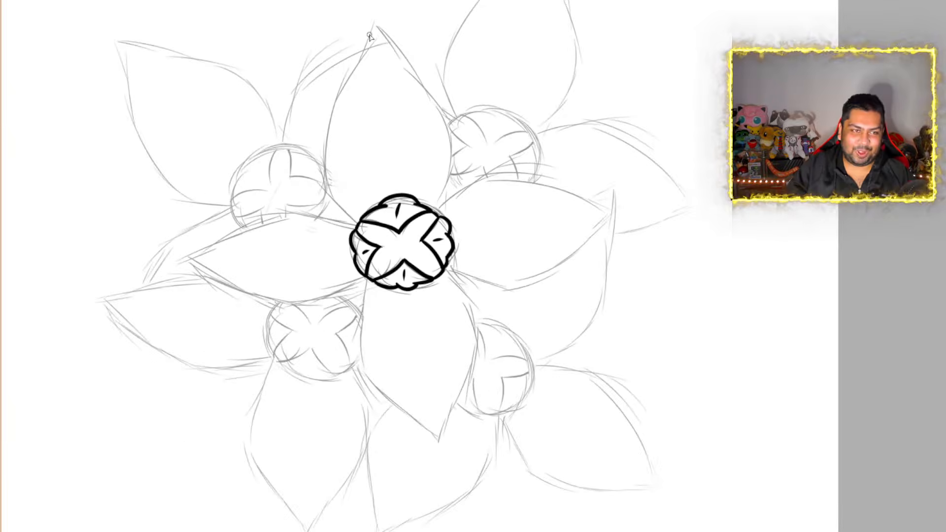
Ink the front flower's upper petal with two smooth curved sides running from the centre's rim to a pointed tip
{"action": "scroll", "coordinate": [376, 72], "scroll_direction": "up", "scroll_amount": 1}
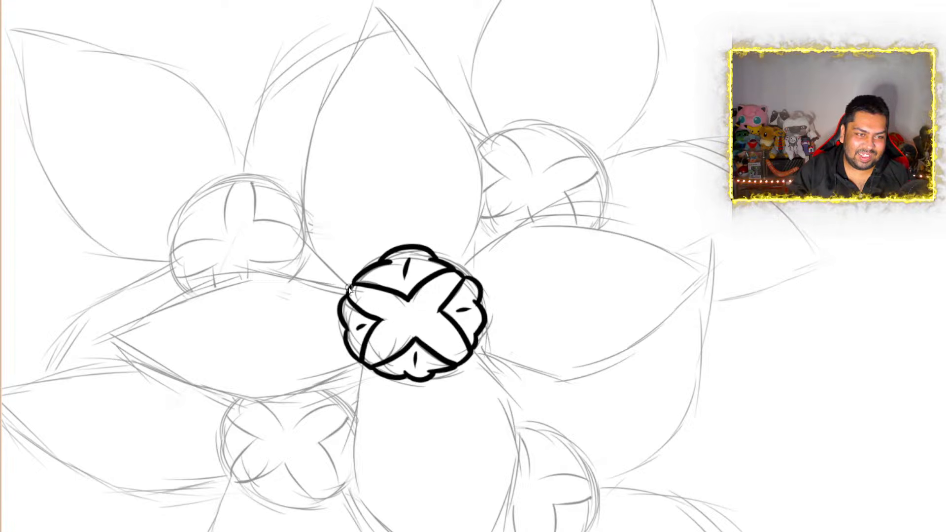
{"action": "mouse_move", "coordinate": [356, 283]}
{"action": "left_mouse_down"}
{"action": "mouse_move", "coordinate": [302, 246]}
{"action": "mouse_move", "coordinate": [284, 147]}
{"action": "mouse_move", "coordinate": [298, 108]}
{"action": "left_mouse_up"}
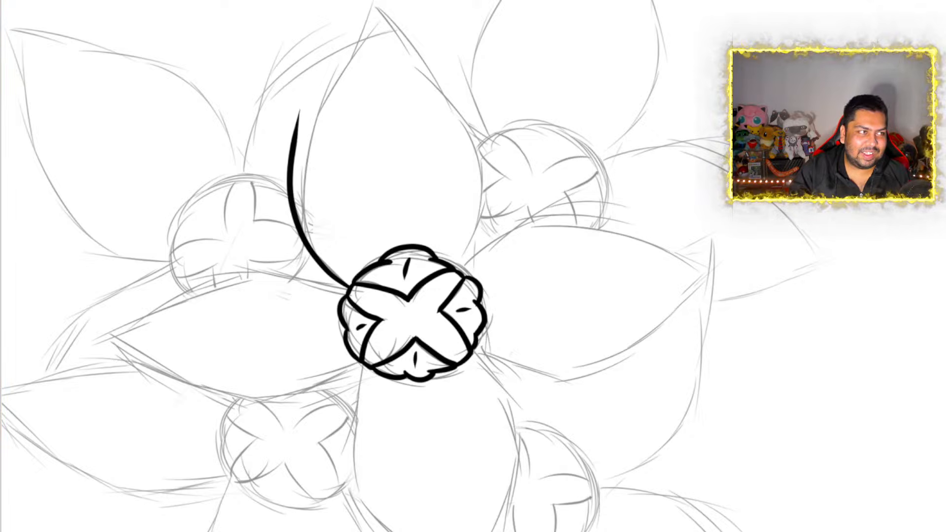
{"action": "key", "text": "ctrl+z"}
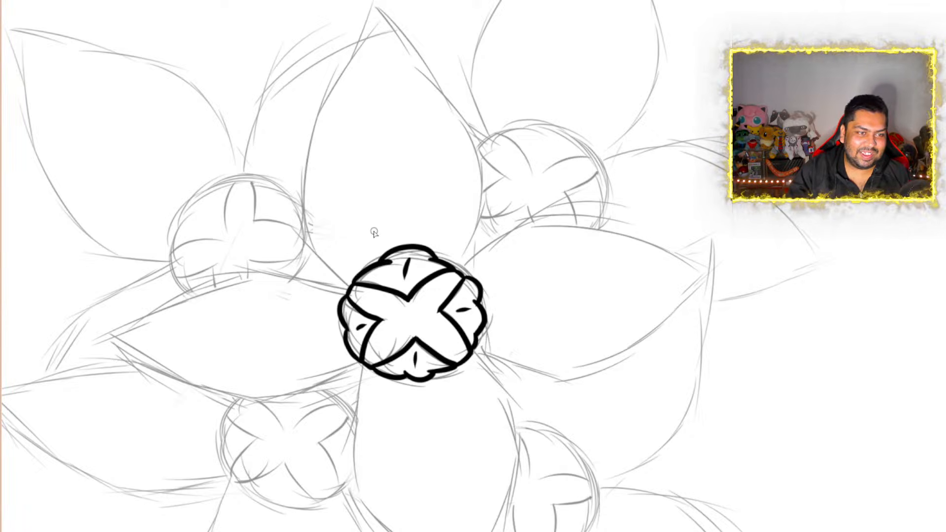
{"action": "mouse_move", "coordinate": [350, 287]}
{"action": "left_mouse_down"}
{"action": "mouse_move", "coordinate": [314, 257]}
{"action": "mouse_move", "coordinate": [291, 164]}
{"action": "mouse_move", "coordinate": [370, 2]}
{"action": "left_mouse_up"}
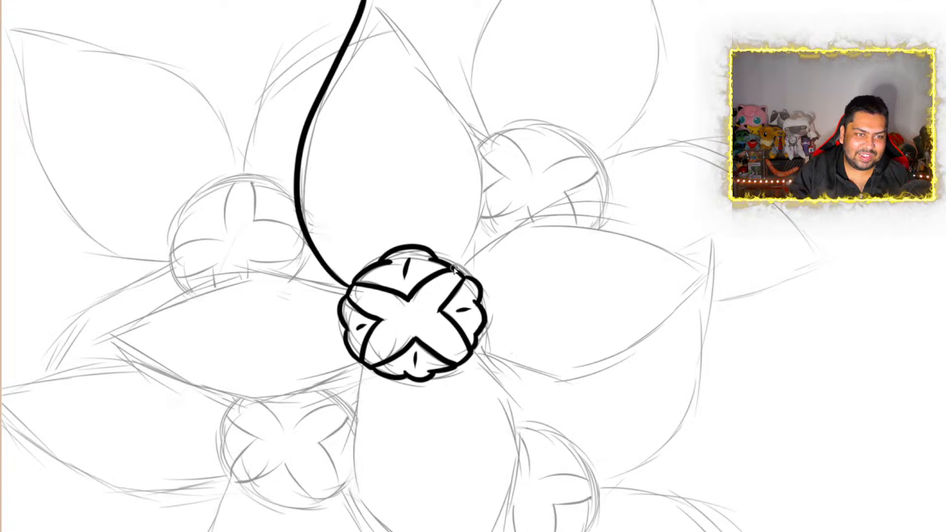
{"action": "left_click_drag", "start_coordinate": [454, 269], "coordinate": [468, 191]}
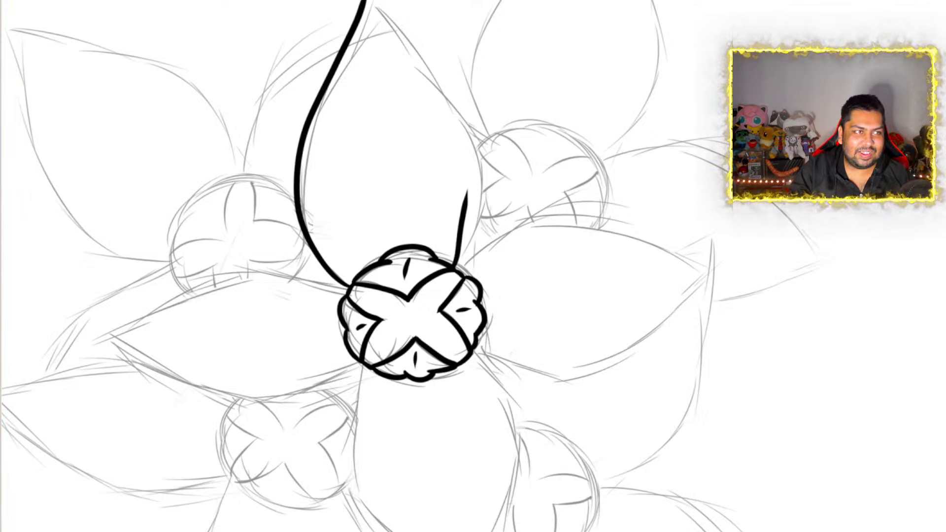
{"action": "key", "text": "ctrl+z"}
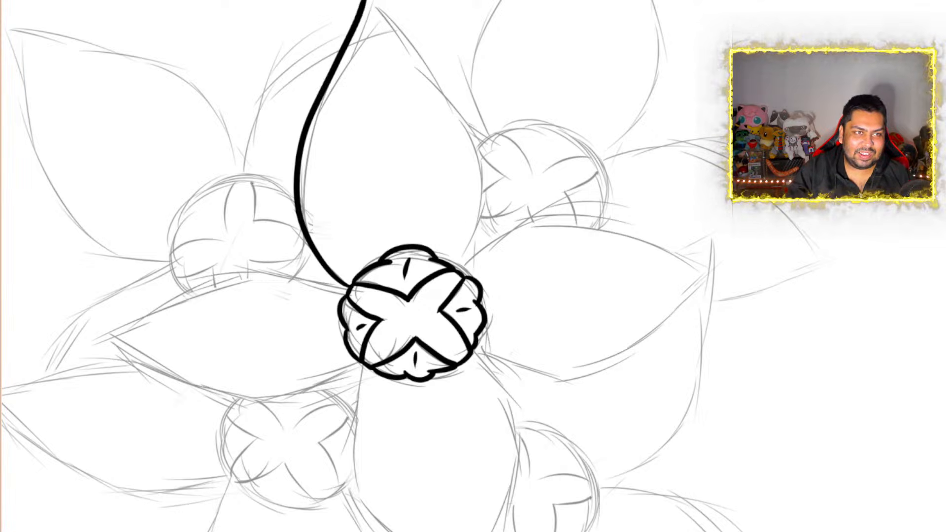
{"action": "mouse_move", "coordinate": [374, 2]}
{"action": "left_mouse_down"}
{"action": "mouse_move", "coordinate": [446, 78]}
{"action": "mouse_move", "coordinate": [486, 202]}
{"action": "left_mouse_up"}
{"action": "left_click_drag", "start_coordinate": [483, 244], "coordinate": [464, 276]}
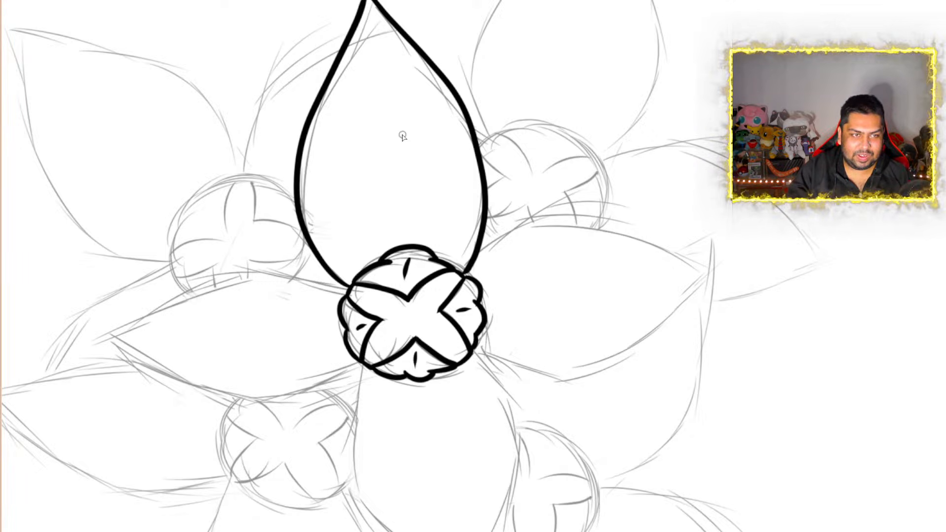
Ink a short tapered midline rising from the flower centre to about the middle of the upper petal
{"action": "left_click_drag", "start_coordinate": [375, 97], "coordinate": [406, 239]}
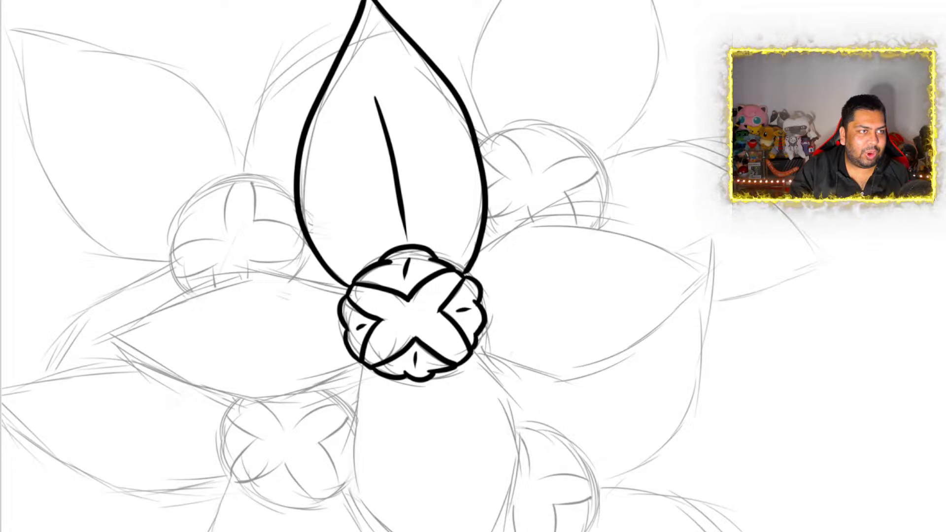
{"action": "key", "text": "ctrl+z"}
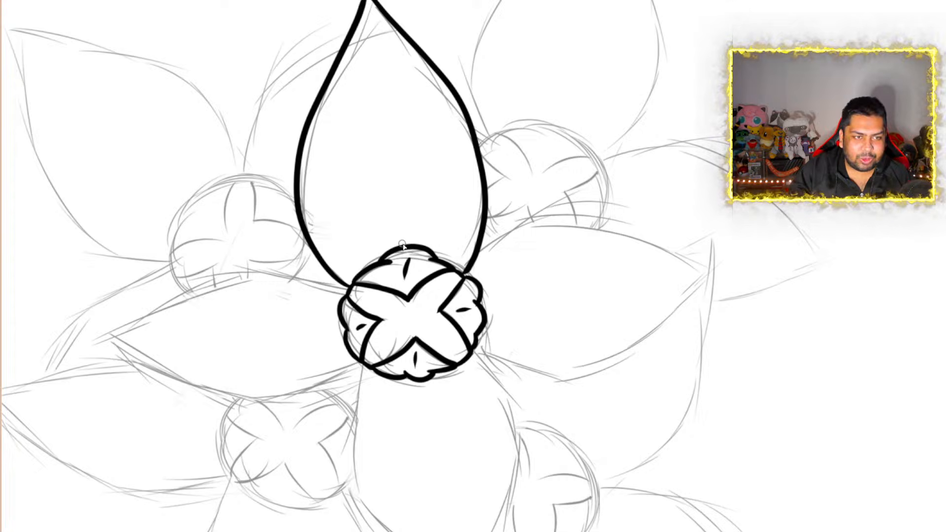
{"action": "left_click_drag", "start_coordinate": [402, 246], "coordinate": [394, 164]}
Examine the inked upper petal and flower centre against the rest of the sketch at several zoom levels
{"action": "scroll", "coordinate": [394, 165], "scroll_direction": "down", "scroll_amount": 6}
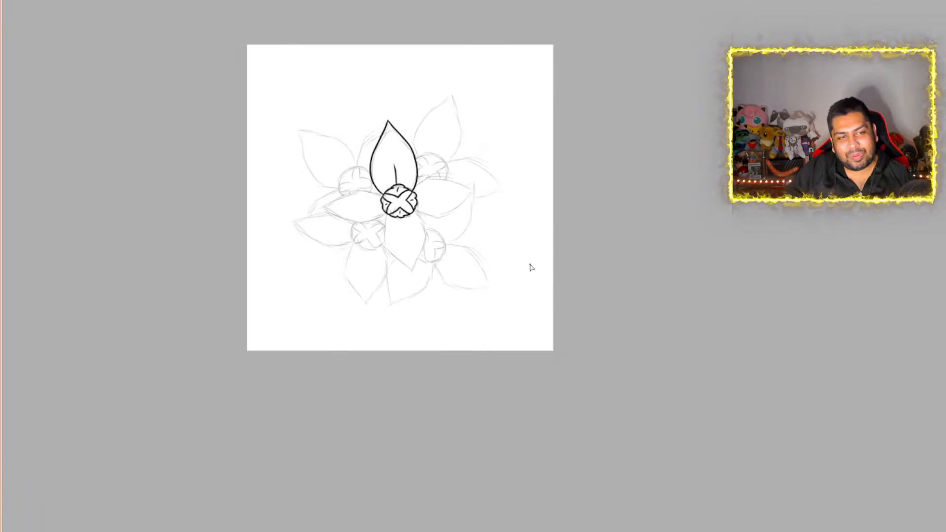
{"action": "scroll", "coordinate": [469, 211], "scroll_direction": "down", "scroll_amount": 1}
{"action": "scroll", "coordinate": [450, 185], "scroll_direction": "up", "scroll_amount": 5}
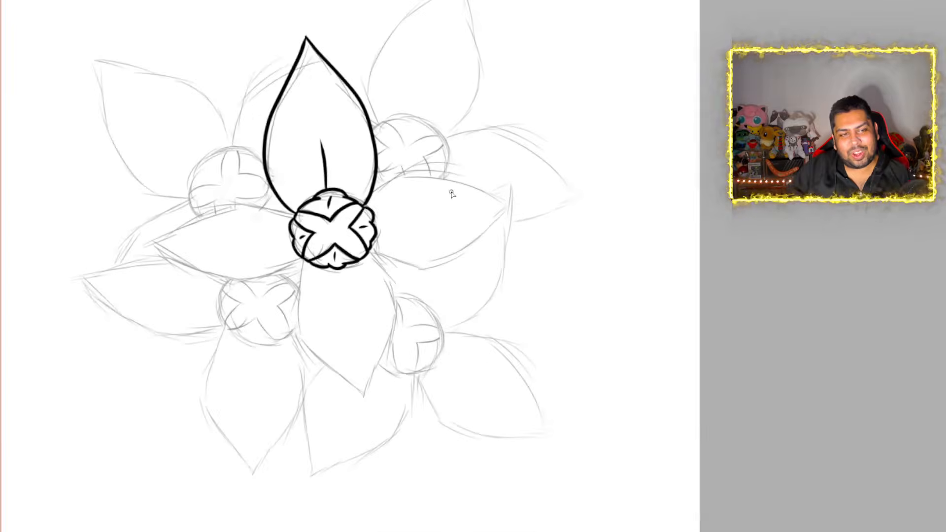
{"action": "scroll", "coordinate": [383, 225], "scroll_direction": "down", "scroll_amount": 1}
{"action": "scroll", "coordinate": [377, 239], "scroll_direction": "up", "scroll_amount": 1}
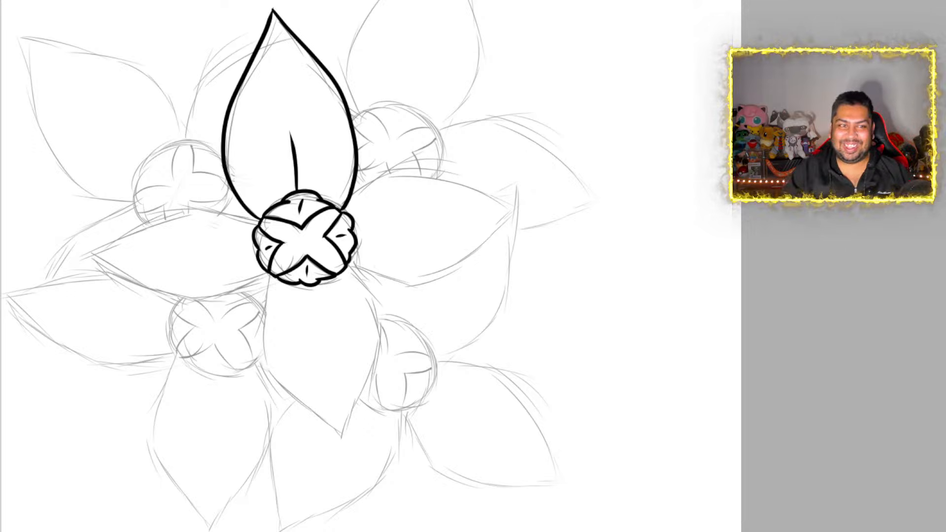
{"action": "scroll", "coordinate": [417, 223], "scroll_direction": "down", "scroll_amount": 2}
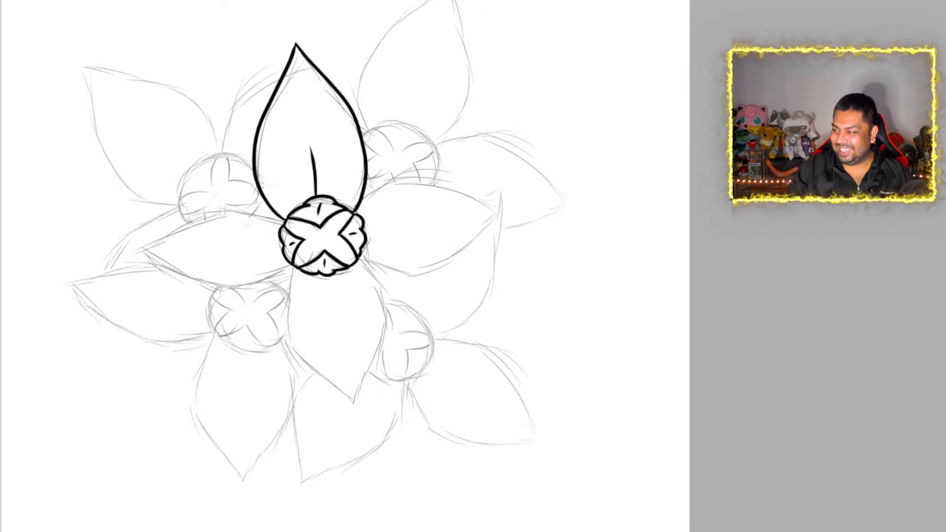
{"action": "scroll", "coordinate": [306, 167], "scroll_direction": "up", "scroll_amount": 3}
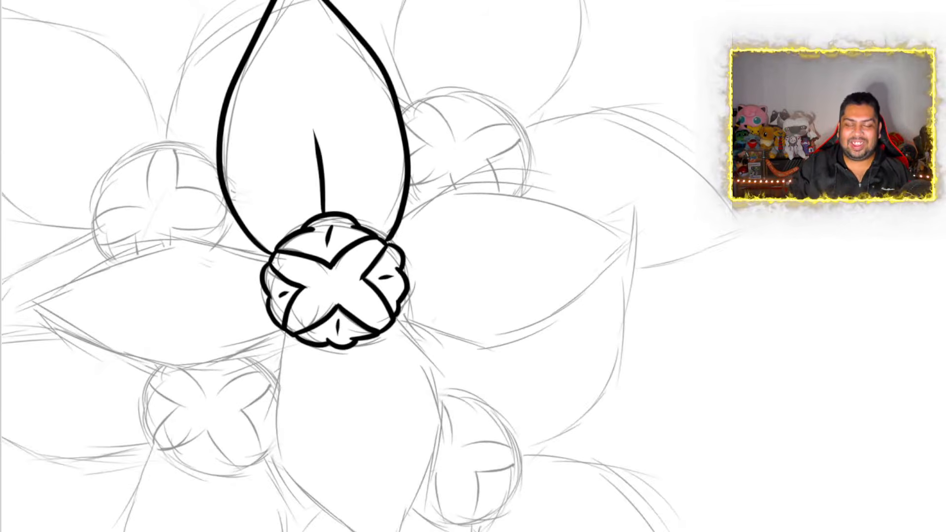
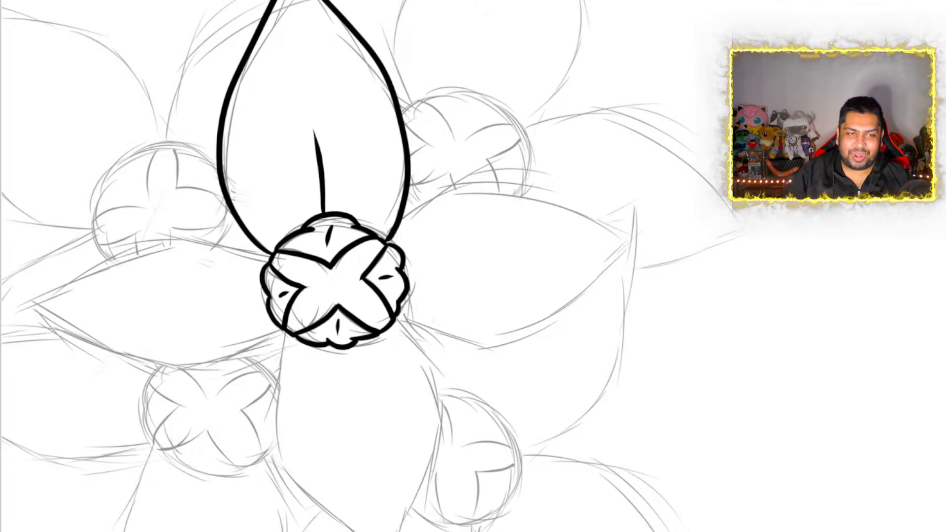
{"action": "scroll", "coordinate": [467, 236], "scroll_direction": "up", "scroll_amount": 5}
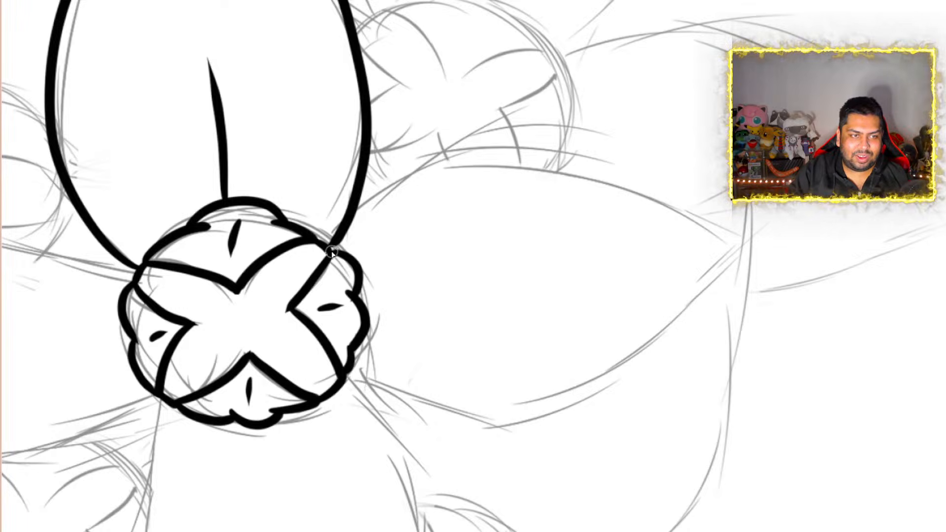
{"action": "mouse_move", "coordinate": [333, 251]}
{"action": "left_mouse_down"}
{"action": "mouse_move", "coordinate": [371, 197]}
{"action": "mouse_move", "coordinate": [514, 160]}
{"action": "mouse_move", "coordinate": [578, 167]}
{"action": "left_mouse_up"}
{"action": "left_click_drag", "start_coordinate": [655, 190], "coordinate": [734, 247]}
{"action": "key", "text": "ctrl+z"}
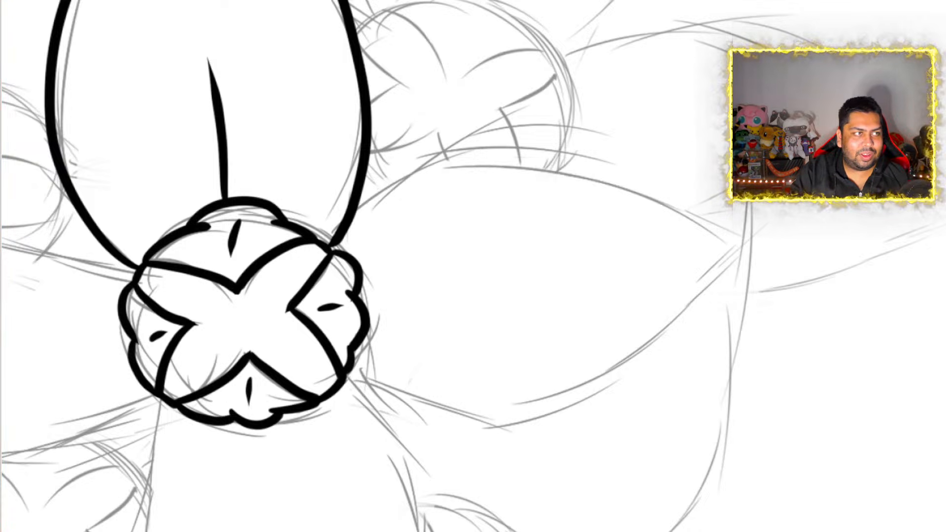
Ink the front flower's right petal with two curved sides meeting at a pointed tip, plus a short tapered midline from the centre
{"action": "mouse_move", "coordinate": [336, 248]}
{"action": "left_mouse_down"}
{"action": "mouse_move", "coordinate": [378, 198]}
{"action": "mouse_move", "coordinate": [461, 159]}
{"action": "mouse_move", "coordinate": [616, 179]}
{"action": "mouse_move", "coordinate": [731, 220]}
{"action": "mouse_move", "coordinate": [757, 241]}
{"action": "left_mouse_up"}
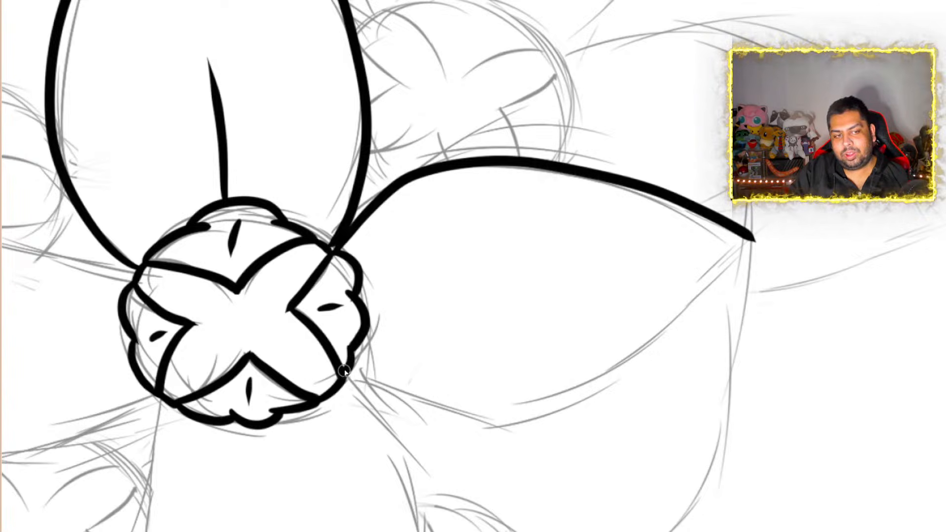
{"action": "left_click_drag", "start_coordinate": [351, 369], "coordinate": [408, 382]}
{"action": "mouse_move", "coordinate": [460, 403]}
{"action": "left_mouse_down"}
{"action": "mouse_move", "coordinate": [562, 407]}
{"action": "mouse_move", "coordinate": [754, 241]}
{"action": "left_mouse_up"}
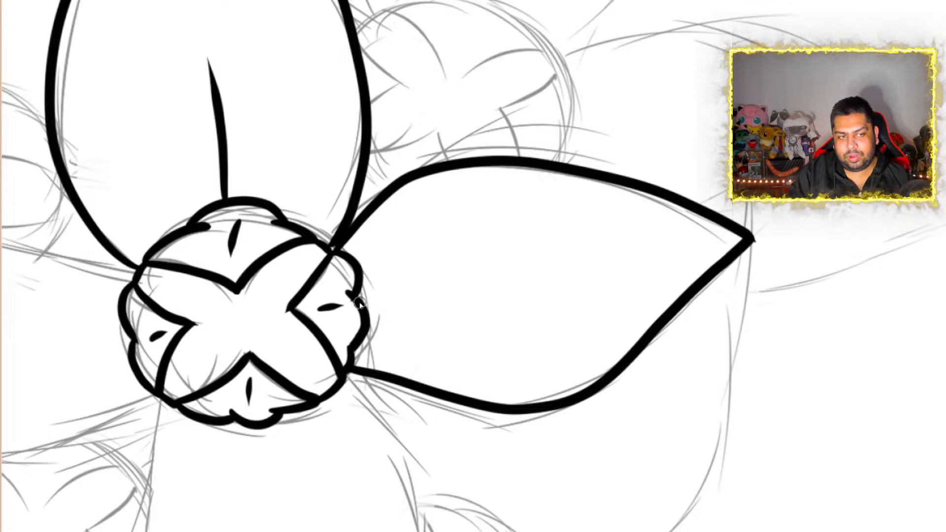
{"action": "mouse_move", "coordinate": [363, 299]}
{"action": "left_mouse_down"}
{"action": "mouse_move", "coordinate": [433, 276]}
{"action": "mouse_move", "coordinate": [523, 275]}
{"action": "mouse_move", "coordinate": [523, 266]}
{"action": "left_mouse_up"}
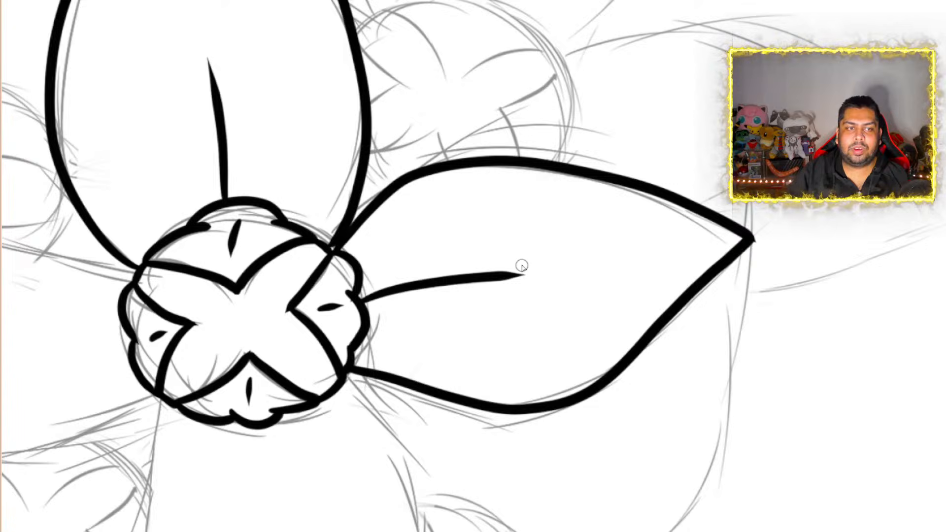
Ink the front flower's lower petal with two curved sides meeting at a pointed tip, plus a short tapered midline below the centre
{"action": "scroll", "coordinate": [523, 266], "scroll_direction": "down", "scroll_amount": 5}
{"action": "scroll", "coordinate": [465, 409], "scroll_direction": "up", "scroll_amount": 4}
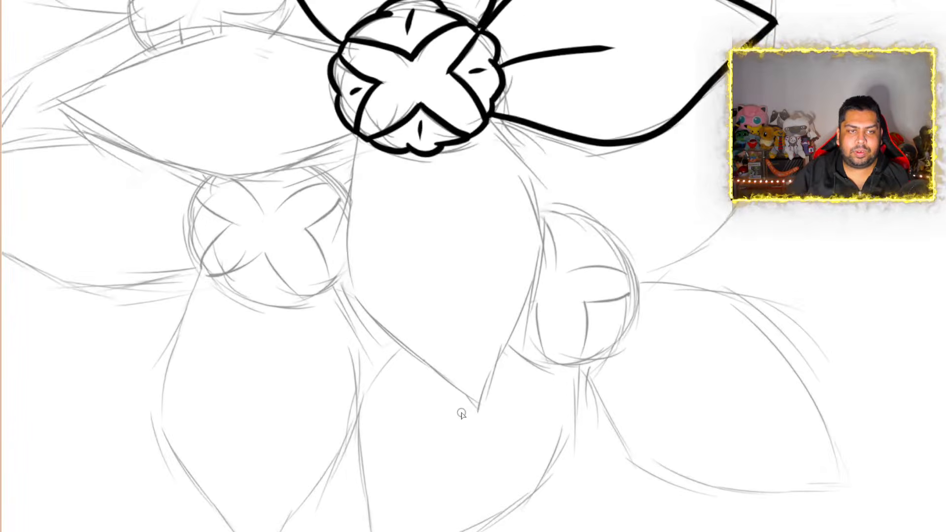
{"action": "scroll", "coordinate": [461, 414], "scroll_direction": "down", "scroll_amount": 5}
{"action": "scroll", "coordinate": [462, 411], "scroll_direction": "up", "scroll_amount": 4}
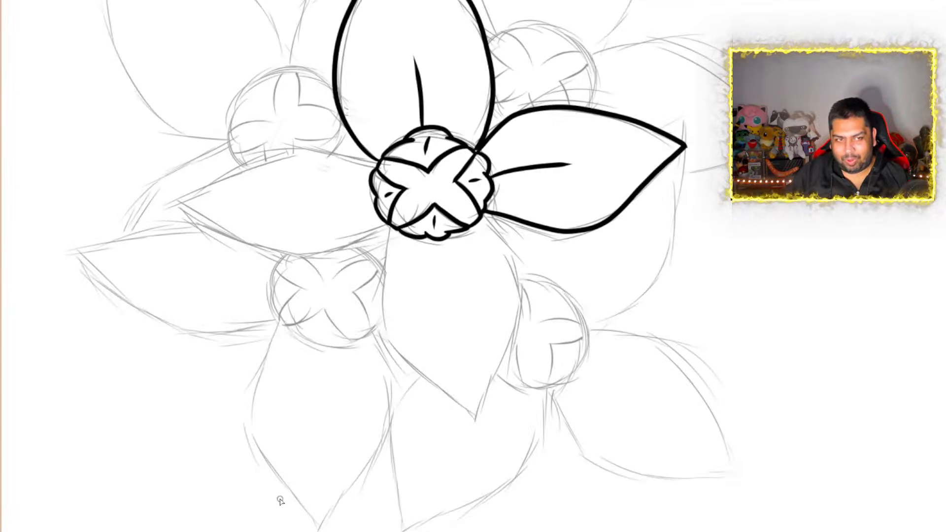
{"action": "scroll", "coordinate": [526, 222], "scroll_direction": "down", "scroll_amount": 3}
{"action": "scroll", "coordinate": [499, 221], "scroll_direction": "up", "scroll_amount": 3}
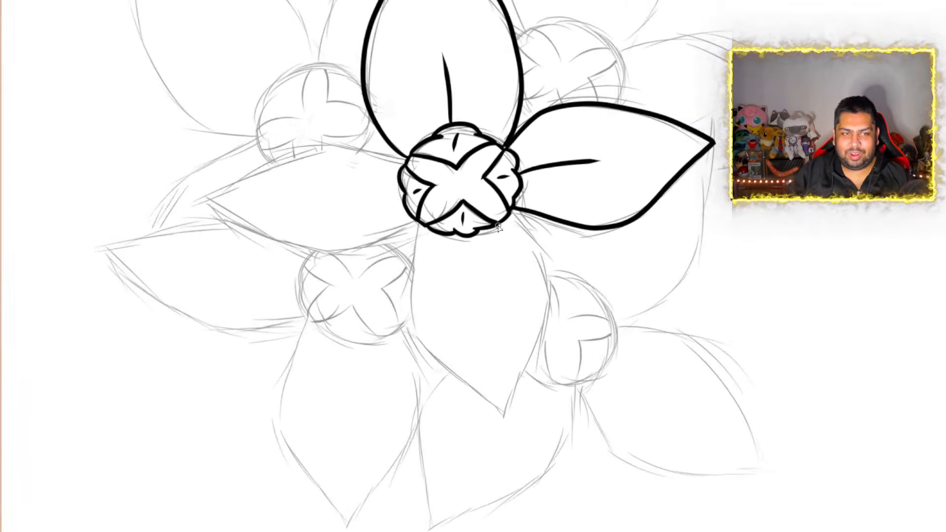
{"action": "scroll", "coordinate": [498, 227], "scroll_direction": "up", "scroll_amount": 1}
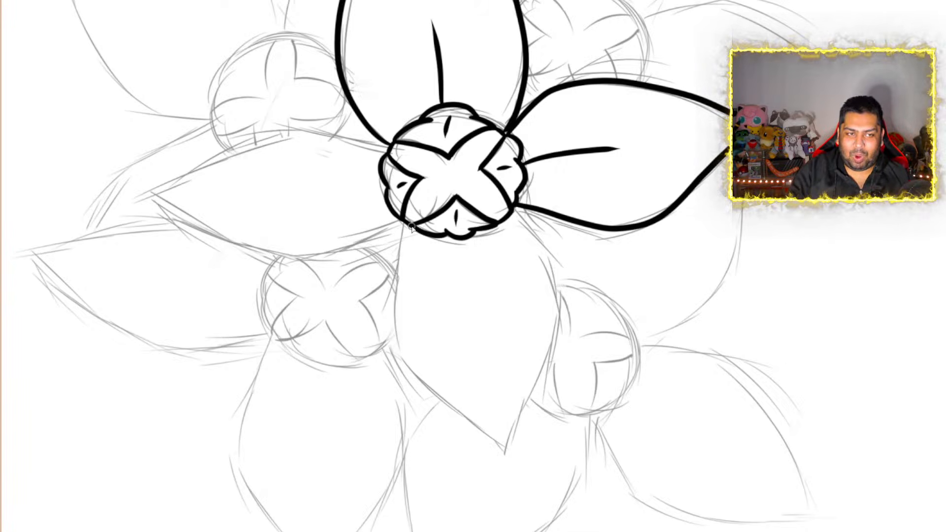
{"action": "mouse_move", "coordinate": [409, 226]}
{"action": "left_mouse_down"}
{"action": "mouse_move", "coordinate": [396, 278]}
{"action": "mouse_move", "coordinate": [402, 355]}
{"action": "mouse_move", "coordinate": [496, 422]}
{"action": "mouse_move", "coordinate": [518, 450]}
{"action": "left_mouse_up"}
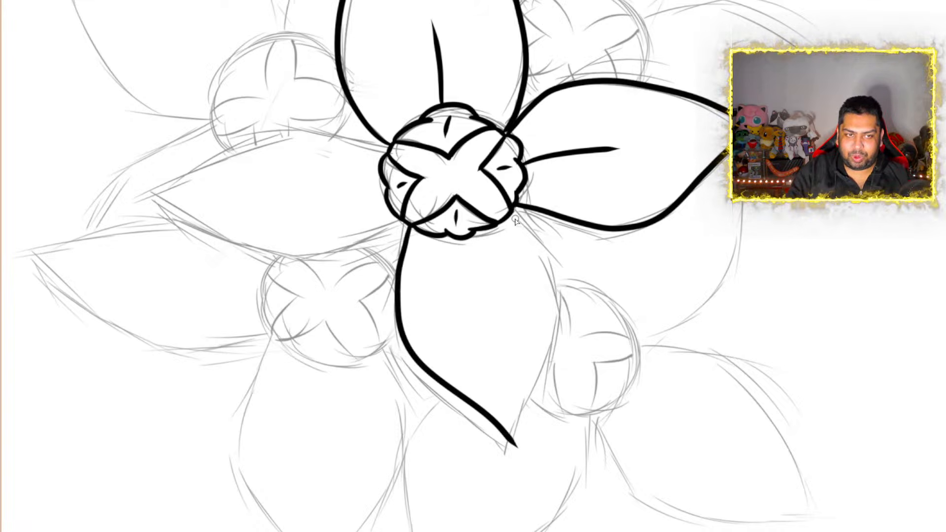
{"action": "mouse_move", "coordinate": [511, 209]}
{"action": "left_mouse_down"}
{"action": "mouse_move", "coordinate": [544, 245]}
{"action": "mouse_move", "coordinate": [560, 331]}
{"action": "mouse_move", "coordinate": [518, 445]}
{"action": "left_mouse_up"}
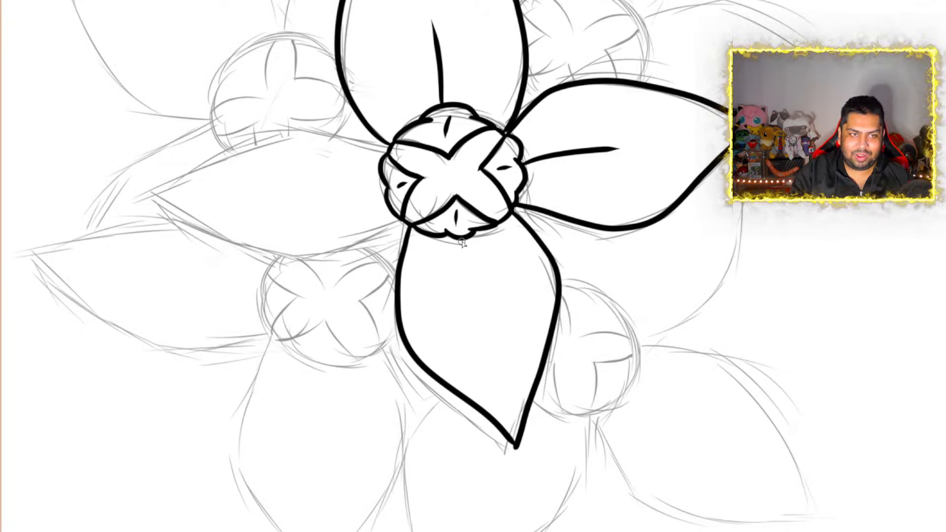
{"action": "left_click_drag", "start_coordinate": [462, 240], "coordinate": [485, 303]}
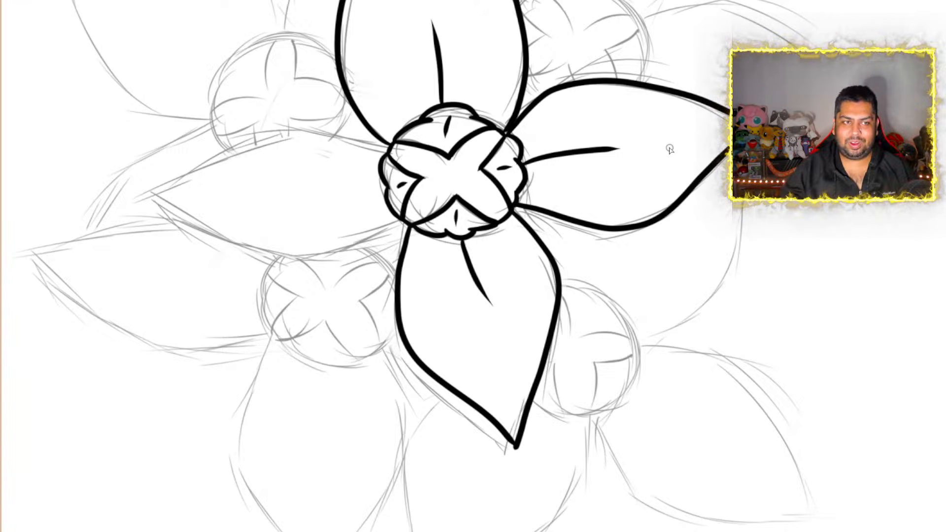
Ink the upper side of the front flower's left petal as one smooth curve between its pointed tip and the centre's rim
{"action": "scroll", "coordinate": [272, 138], "scroll_direction": "up", "scroll_amount": 2}
{"action": "scroll", "coordinate": [272, 138], "scroll_direction": "down", "scroll_amount": 3}
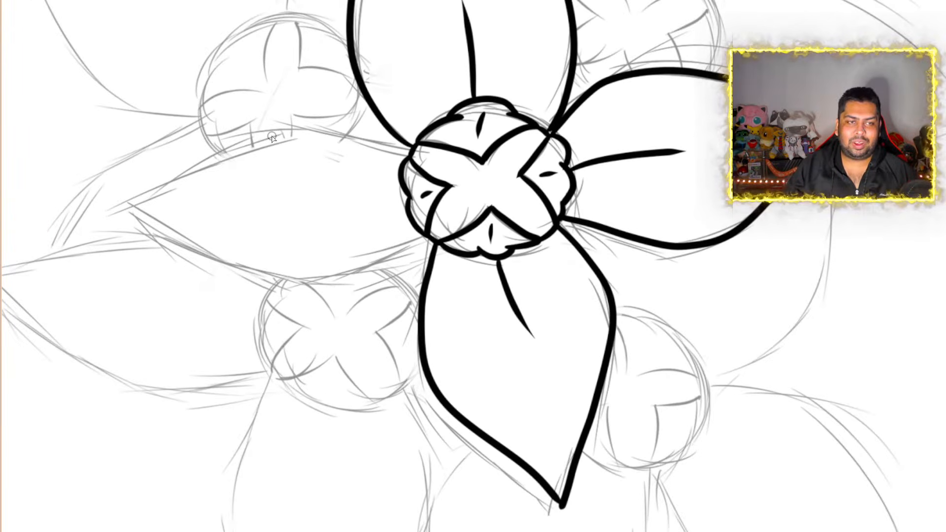
{"action": "scroll", "coordinate": [273, 138], "scroll_direction": "up", "scroll_amount": 3}
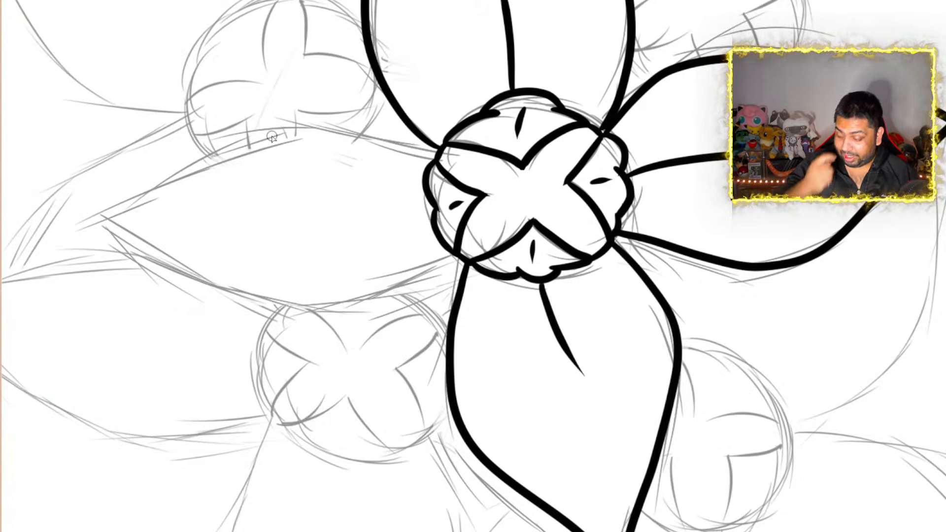
{"action": "scroll", "coordinate": [273, 138], "scroll_direction": "down", "scroll_amount": 5}
{"action": "scroll", "coordinate": [245, 84], "scroll_direction": "up", "scroll_amount": 4}
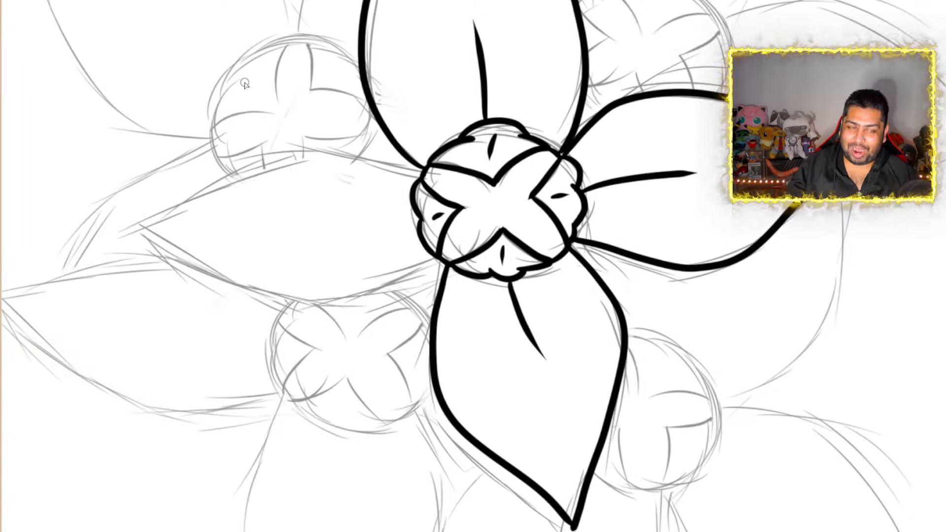
{"action": "scroll", "coordinate": [245, 84], "scroll_direction": "down", "scroll_amount": 3}
{"action": "scroll", "coordinate": [245, 84], "scroll_direction": "up", "scroll_amount": 5}
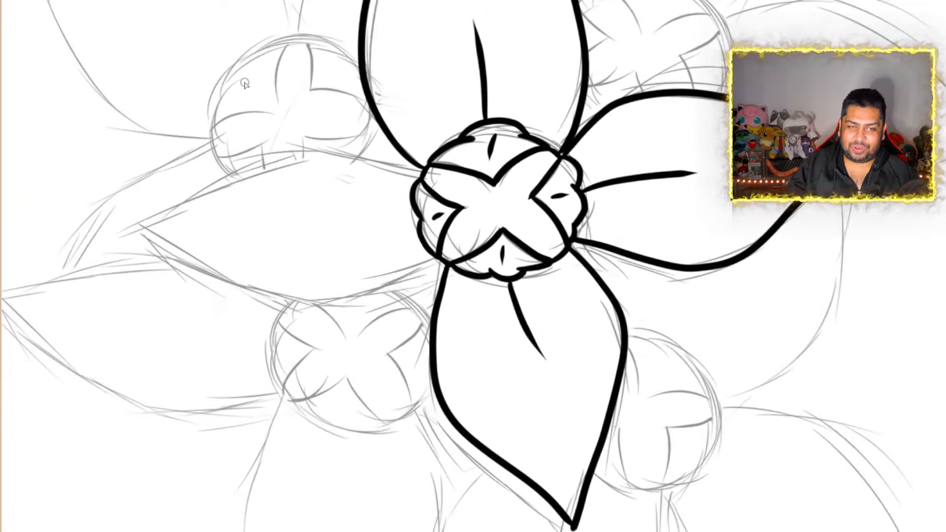
{"action": "scroll", "coordinate": [245, 83], "scroll_direction": "down", "scroll_amount": 2}
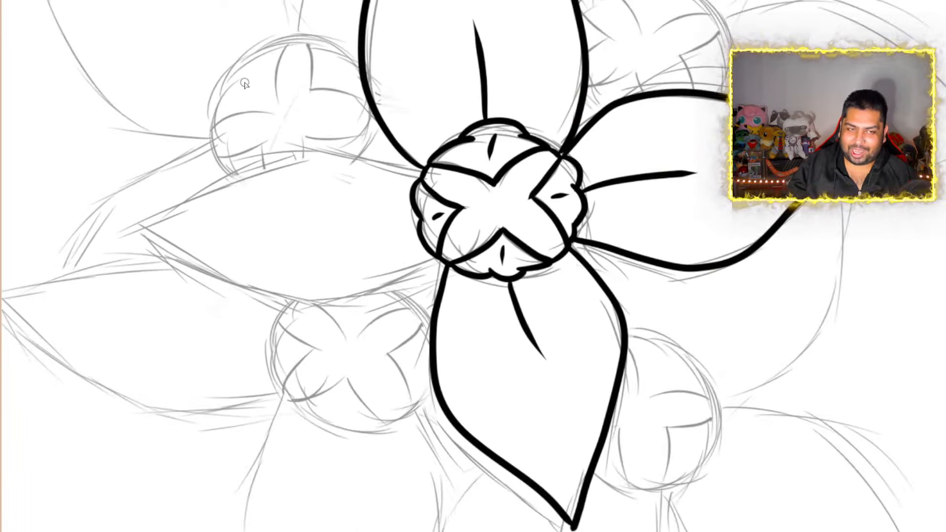
{"action": "scroll", "coordinate": [245, 84], "scroll_direction": "up", "scroll_amount": 2}
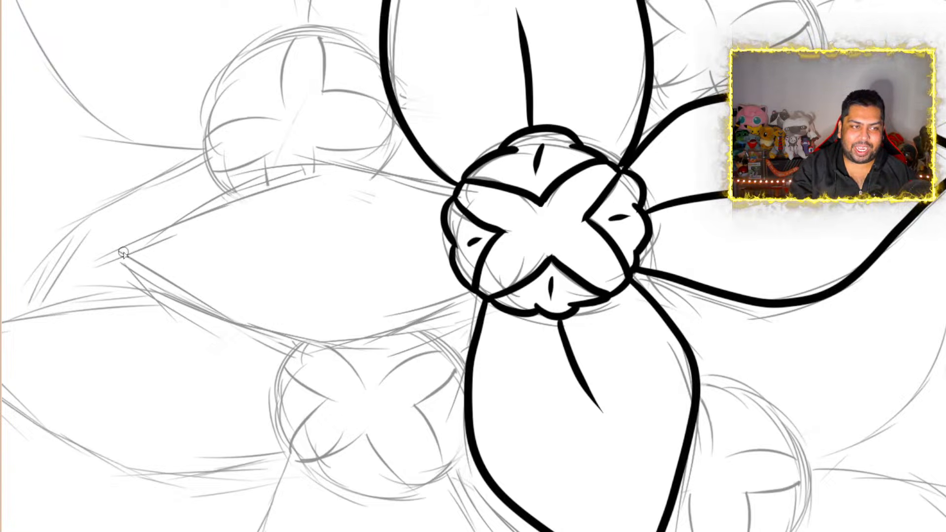
{"action": "mouse_move", "coordinate": [125, 262]}
{"action": "left_mouse_down"}
{"action": "mouse_move", "coordinate": [180, 217]}
{"action": "mouse_move", "coordinate": [303, 168]}
{"action": "mouse_move", "coordinate": [455, 188]}
{"action": "left_mouse_up"}
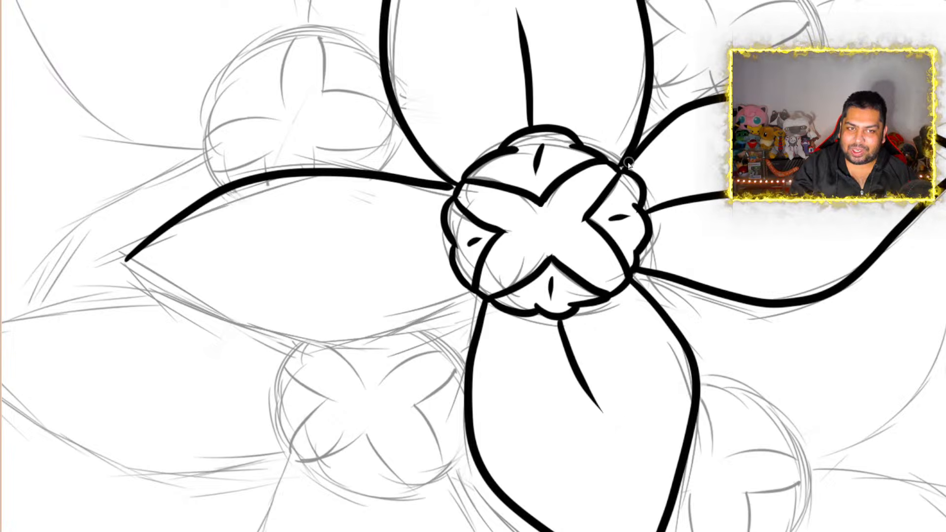
Fill the small gaps where the upper petal's base meets the right and left petals at the flower centre's rim
{"action": "scroll", "coordinate": [627, 163], "scroll_direction": "up", "scroll_amount": 10}
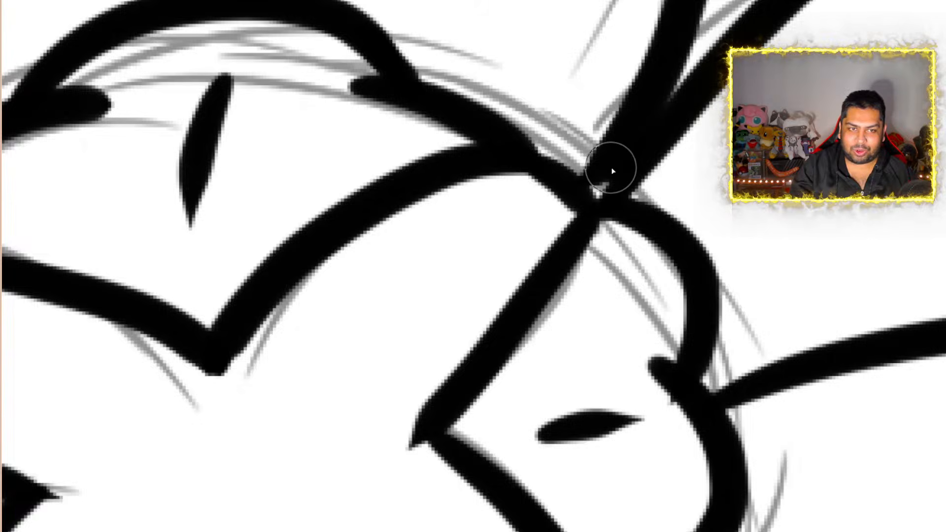
{"action": "left_click_drag", "start_coordinate": [602, 188], "coordinate": [594, 195]}
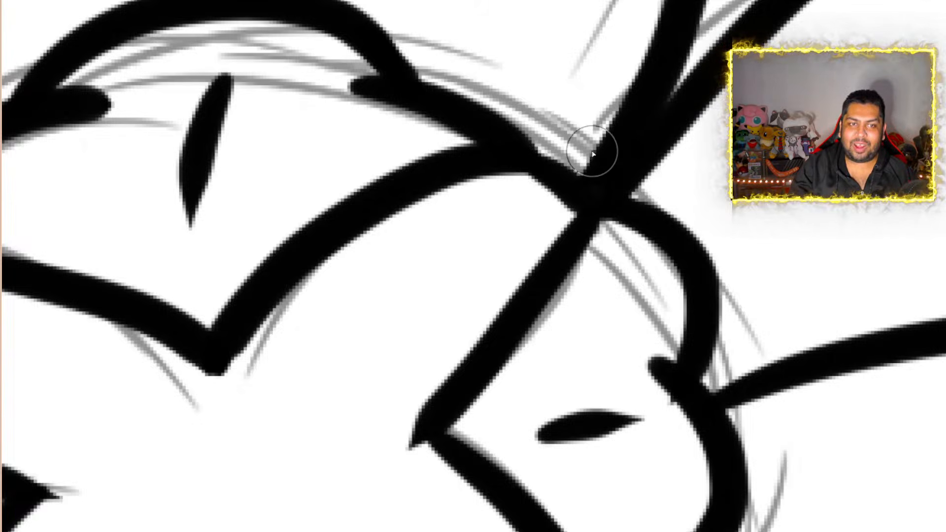
{"action": "scroll", "coordinate": [593, 154], "scroll_direction": "down", "scroll_amount": 10}
{"action": "scroll", "coordinate": [450, 171], "scroll_direction": "up", "scroll_amount": 7}
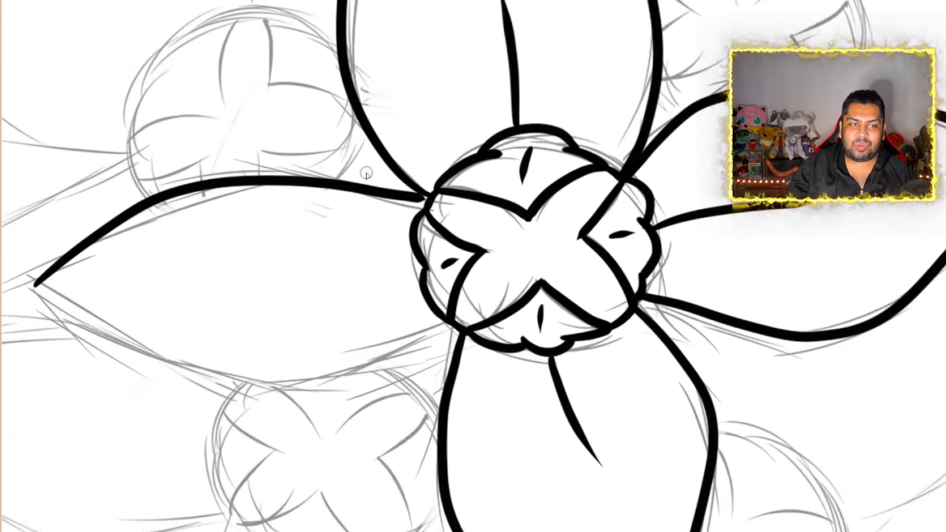
{"action": "scroll", "coordinate": [450, 170], "scroll_direction": "up", "scroll_amount": 3}
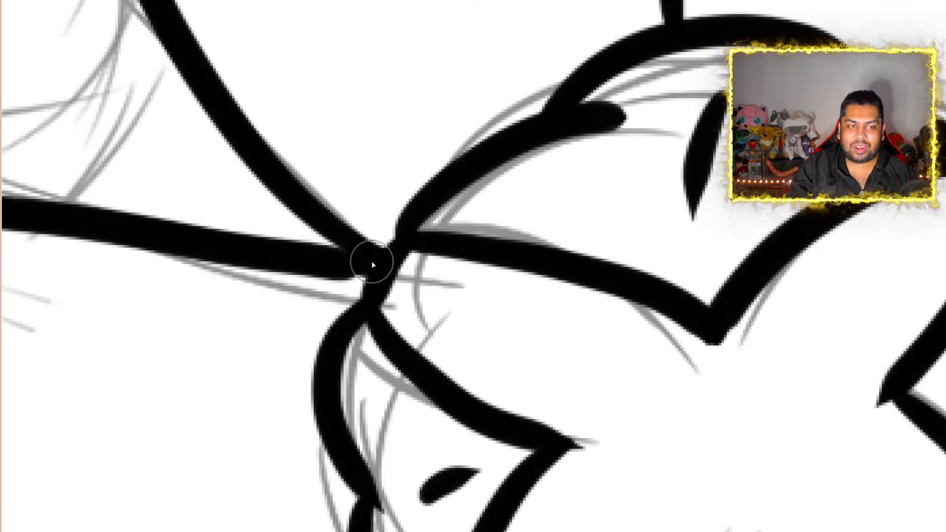
{"action": "mouse_move", "coordinate": [372, 261]}
{"action": "left_mouse_down"}
{"action": "mouse_move", "coordinate": [340, 266]}
{"action": "mouse_move", "coordinate": [365, 264]}
{"action": "left_mouse_up"}
{"action": "scroll", "coordinate": [347, 271], "scroll_direction": "down", "scroll_amount": 10}
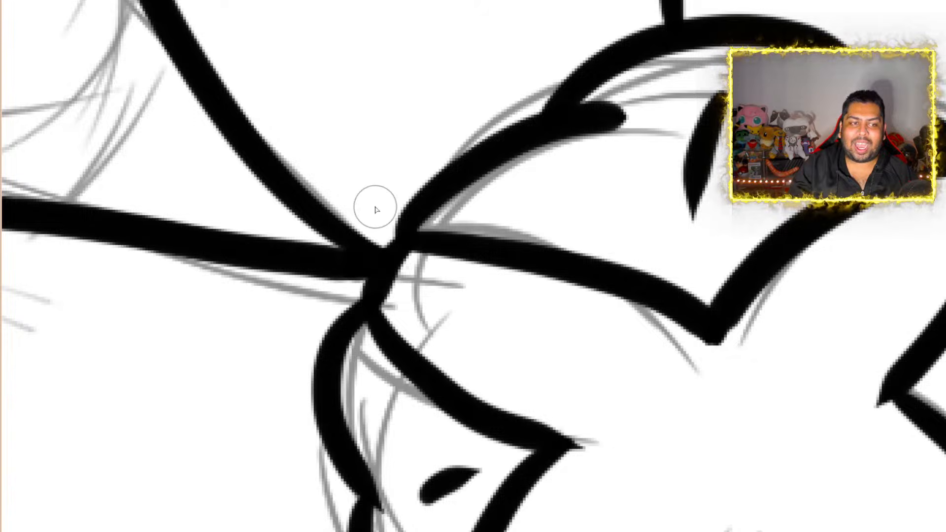
Ink the left petal's lower side from its tip to the centre's rim and add a short tapered midline inside the petal
{"action": "scroll", "coordinate": [196, 264], "scroll_direction": "up", "scroll_amount": 2}
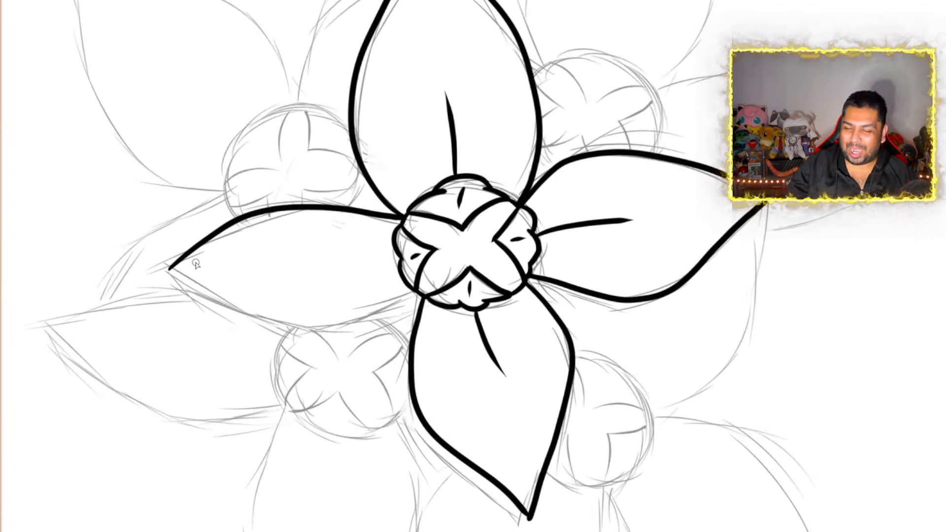
{"action": "scroll", "coordinate": [196, 264], "scroll_direction": "down", "scroll_amount": 3}
{"action": "scroll", "coordinate": [195, 264], "scroll_direction": "up", "scroll_amount": 3}
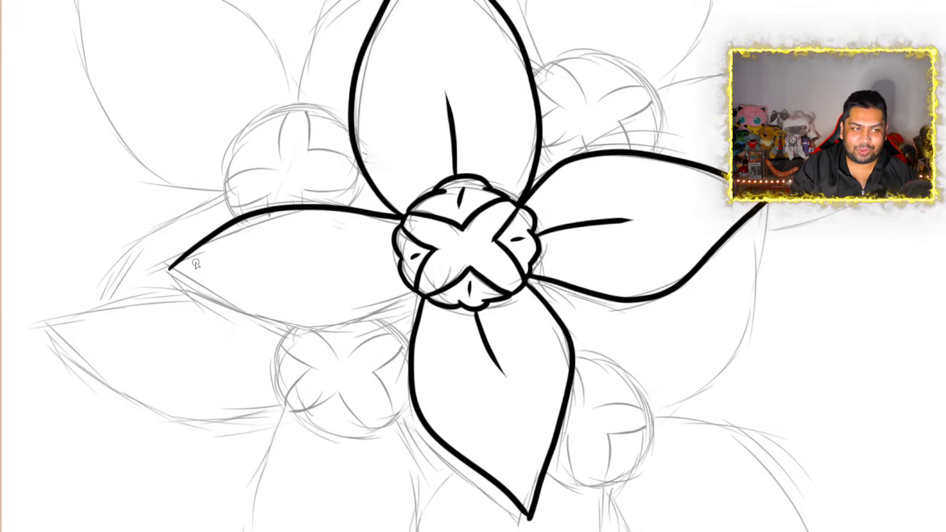
{"action": "scroll", "coordinate": [170, 311], "scroll_direction": "down", "scroll_amount": 2}
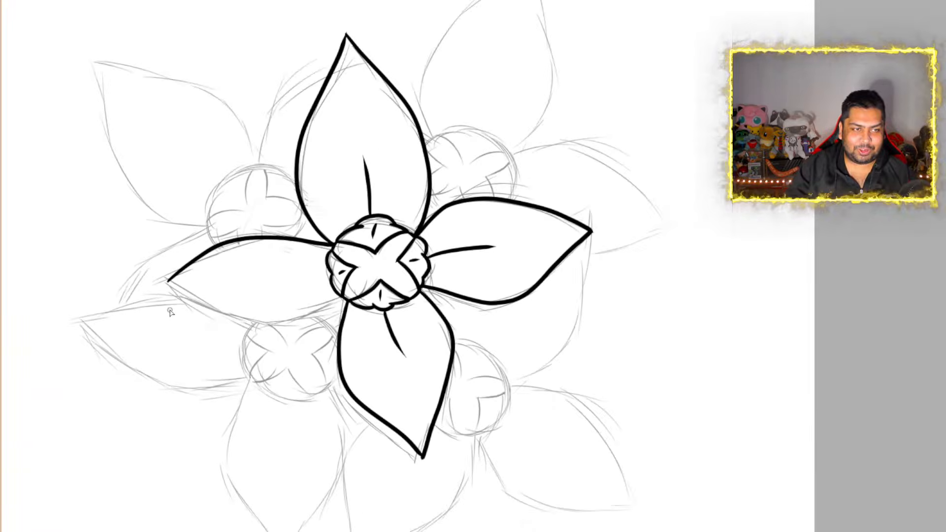
{"action": "scroll", "coordinate": [170, 311], "scroll_direction": "up", "scroll_amount": 7}
{"action": "scroll", "coordinate": [235, 324], "scroll_direction": "down", "scroll_amount": 2}
{"action": "scroll", "coordinate": [281, 331], "scroll_direction": "up", "scroll_amount": 1}
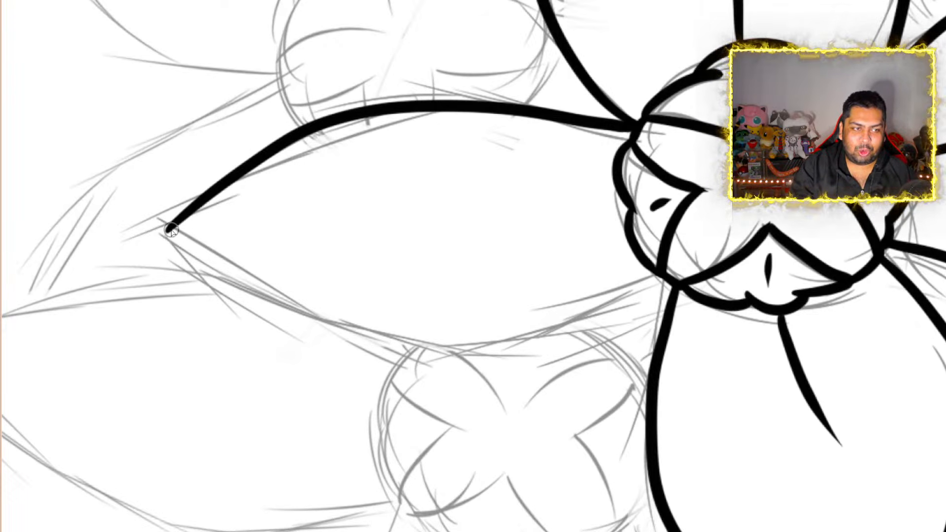
{"action": "mouse_move", "coordinate": [170, 230]}
{"action": "left_mouse_down"}
{"action": "mouse_move", "coordinate": [477, 370]}
{"action": "mouse_move", "coordinate": [605, 328]}
{"action": "mouse_move", "coordinate": [676, 289]}
{"action": "left_mouse_up"}
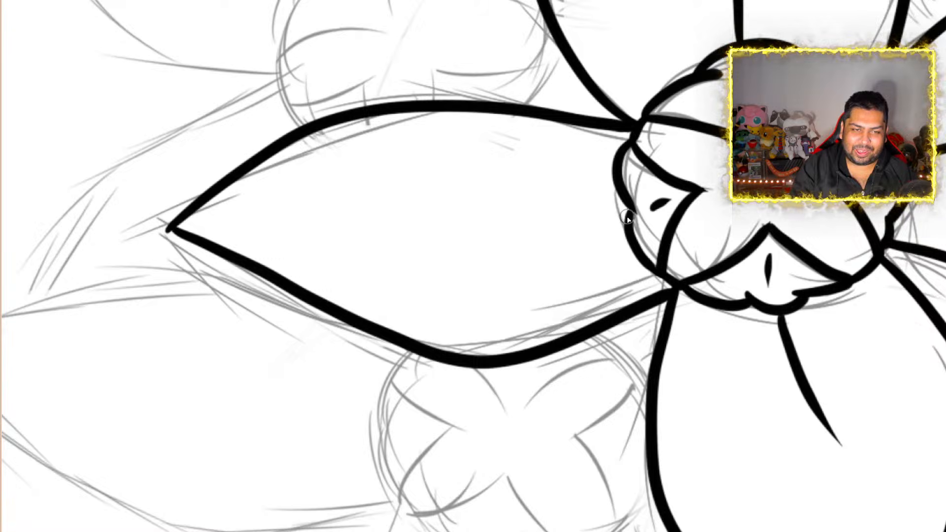
{"action": "mouse_move", "coordinate": [624, 218]}
{"action": "left_mouse_down"}
{"action": "mouse_move", "coordinate": [524, 232]}
{"action": "mouse_move", "coordinate": [408, 217]}
{"action": "left_mouse_up"}
{"action": "scroll", "coordinate": [410, 217], "scroll_direction": "down", "scroll_amount": 9}
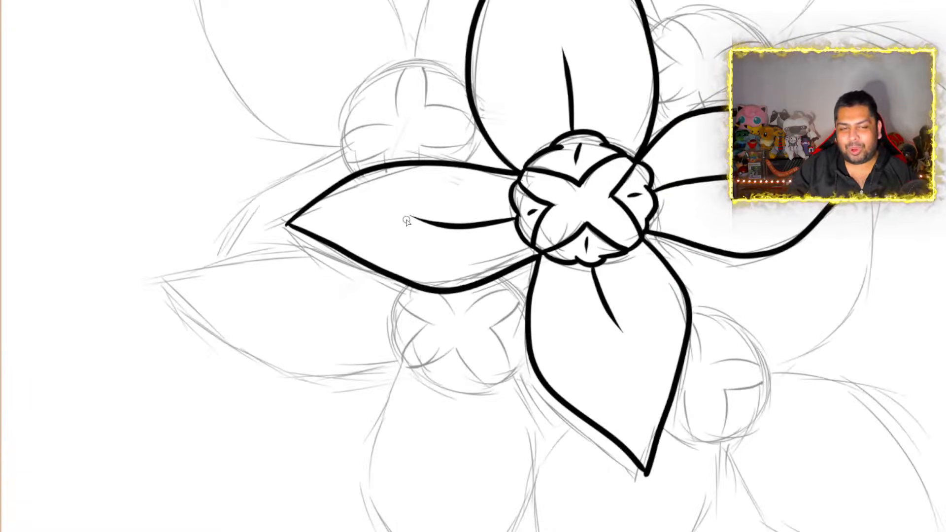
{"action": "scroll", "coordinate": [528, 185], "scroll_direction": "up", "scroll_amount": 1}
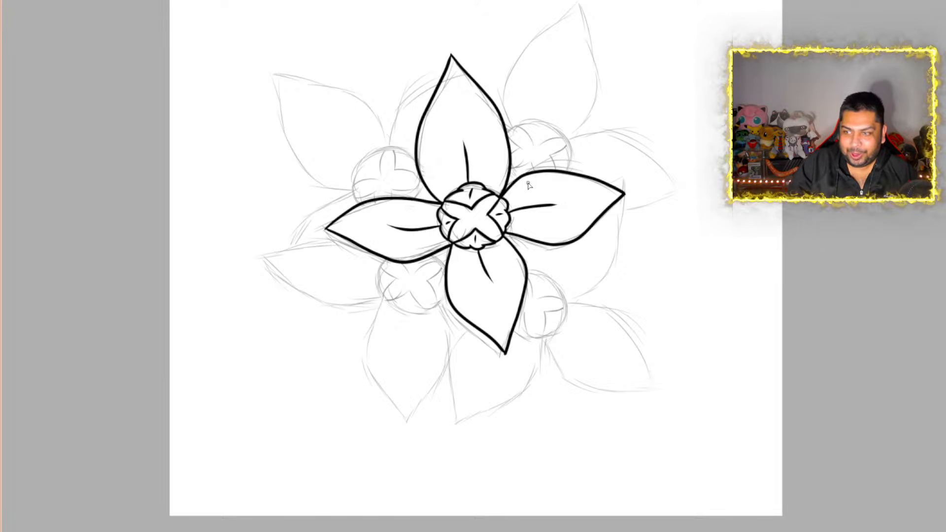
{"action": "scroll", "coordinate": [528, 185], "scroll_direction": "down", "scroll_amount": 2}
{"action": "scroll", "coordinate": [496, 163], "scroll_direction": "up", "scroll_amount": 6}
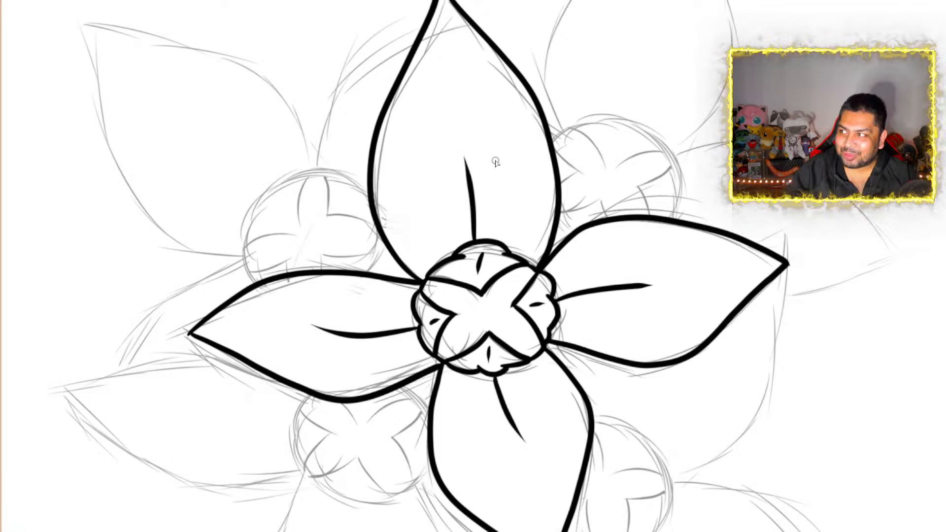
{"action": "scroll", "coordinate": [609, 150], "scroll_direction": "up", "scroll_amount": 2}
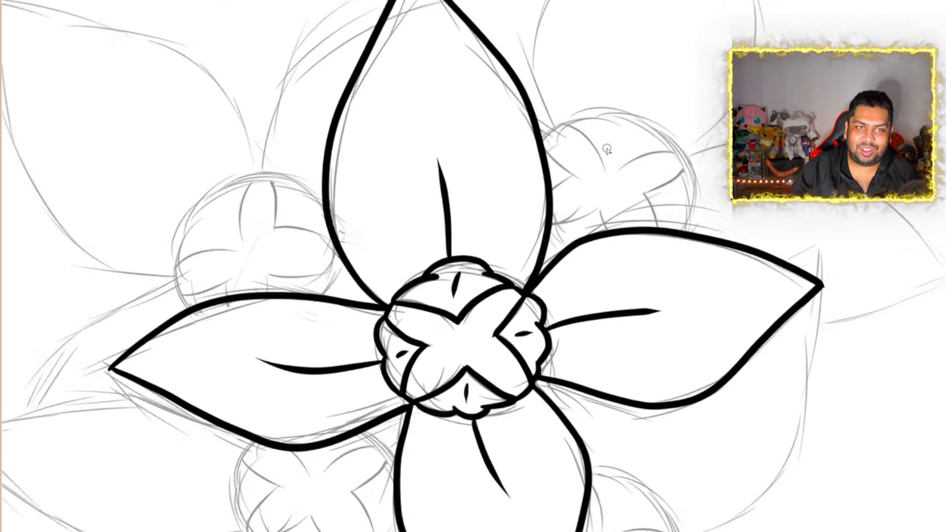
Ink the upper lobe of the upper-right flower's centre with a scalloped outer edge and a V-shaped inner edge
{"action": "scroll", "coordinate": [704, 110], "scroll_direction": "down", "scroll_amount": 2}
{"action": "scroll", "coordinate": [755, 45], "scroll_direction": "up", "scroll_amount": 4}
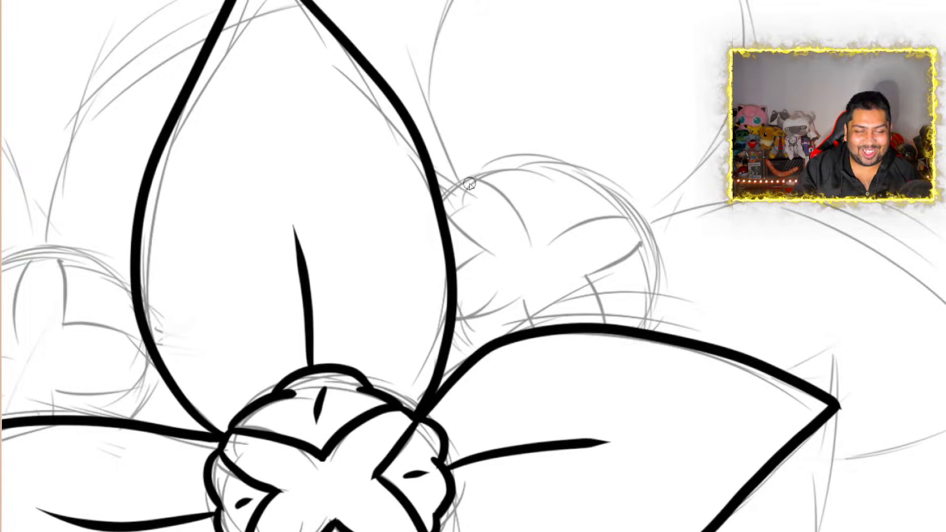
{"action": "mouse_move", "coordinate": [468, 180]}
{"action": "left_mouse_down"}
{"action": "mouse_move", "coordinate": [497, 163]}
{"action": "mouse_move", "coordinate": [552, 174]}
{"action": "mouse_move", "coordinate": [542, 170]}
{"action": "mouse_move", "coordinate": [590, 168]}
{"action": "mouse_move", "coordinate": [602, 197]}
{"action": "mouse_move", "coordinate": [586, 212]}
{"action": "mouse_move", "coordinate": [642, 228]}
{"action": "left_mouse_up"}
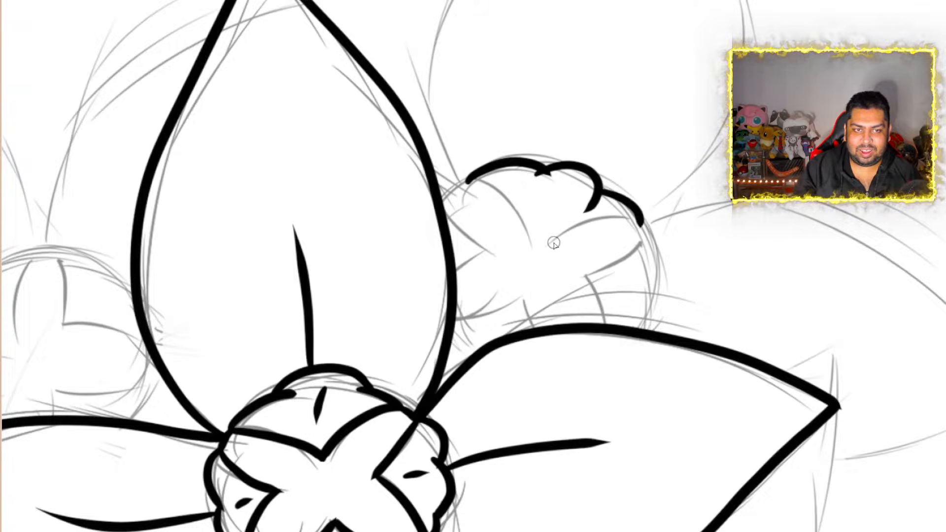
{"action": "left_click_drag", "start_coordinate": [543, 254], "coordinate": [640, 223]}
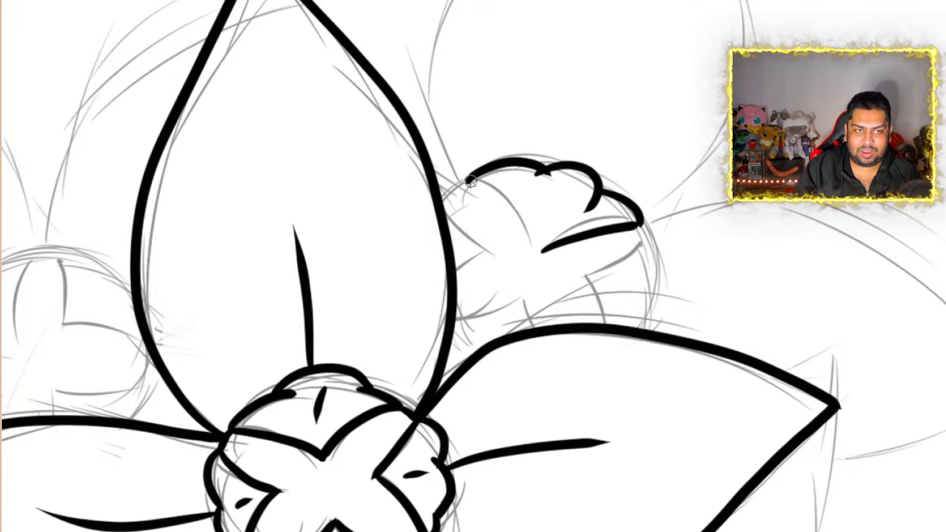
{"action": "mouse_move", "coordinate": [467, 182]}
{"action": "left_mouse_down"}
{"action": "mouse_move", "coordinate": [507, 198]}
{"action": "mouse_move", "coordinate": [542, 251]}
{"action": "left_mouse_up"}
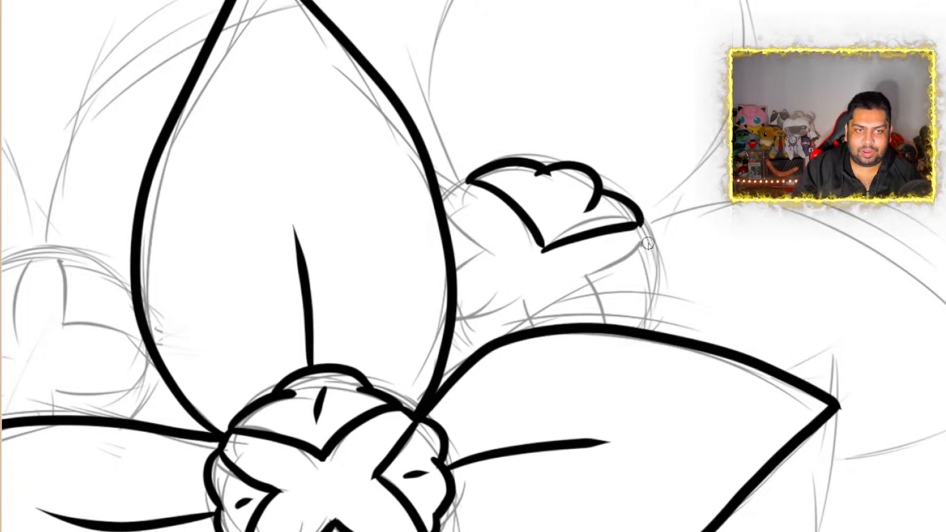
Ink the right lobe of the upper-right flower's centre down to the front petal and join its rim to the upper lobe
{"action": "mouse_move", "coordinate": [642, 245]}
{"action": "left_mouse_down"}
{"action": "mouse_move", "coordinate": [655, 250]}
{"action": "mouse_move", "coordinate": [655, 328]}
{"action": "left_mouse_up"}
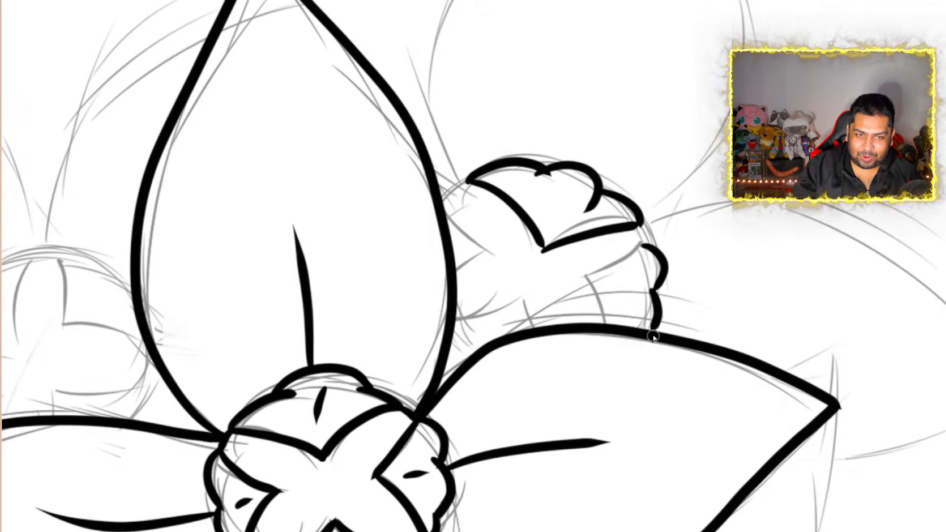
{"action": "scroll", "coordinate": [644, 323], "scroll_direction": "up", "scroll_amount": 5}
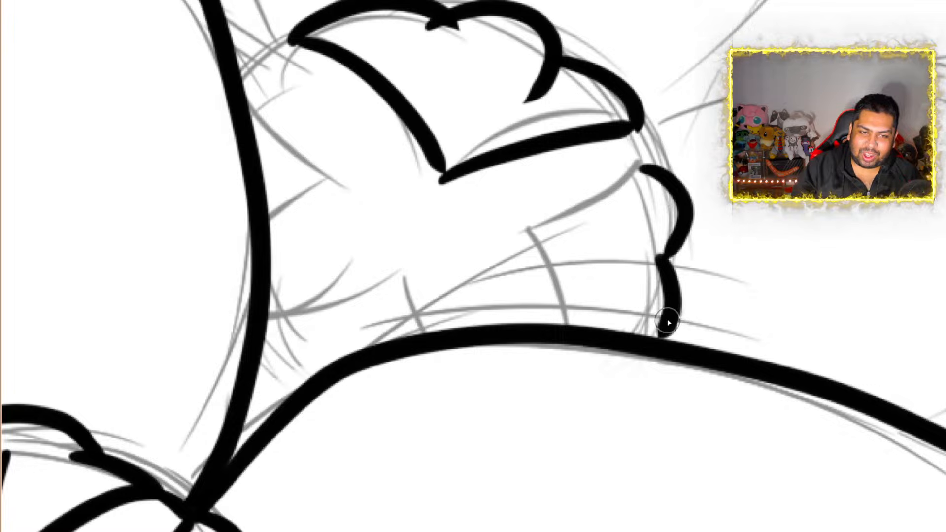
{"action": "left_click_drag", "start_coordinate": [669, 326], "coordinate": [653, 343]}
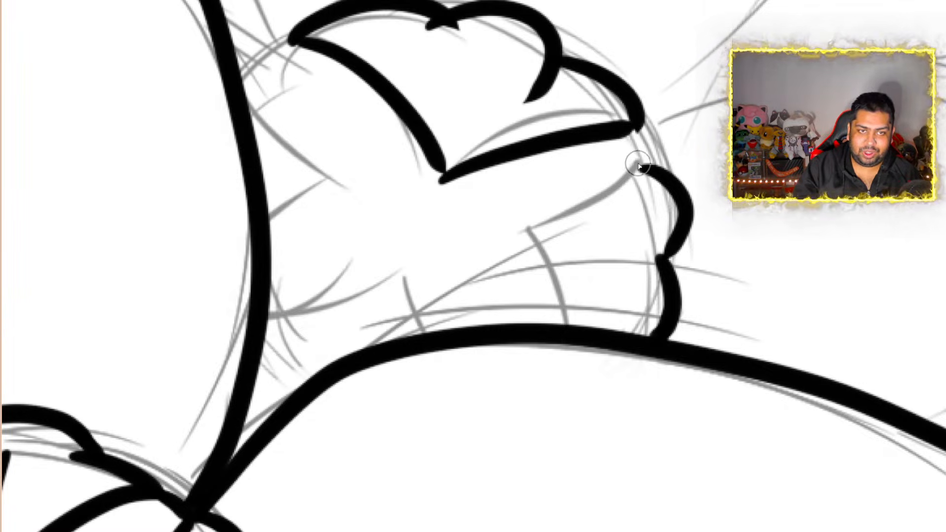
{"action": "mouse_move", "coordinate": [642, 169]}
{"action": "left_mouse_down"}
{"action": "mouse_move", "coordinate": [524, 234]}
{"action": "mouse_move", "coordinate": [562, 286]}
{"action": "mouse_move", "coordinate": [569, 320]}
{"action": "left_mouse_up"}
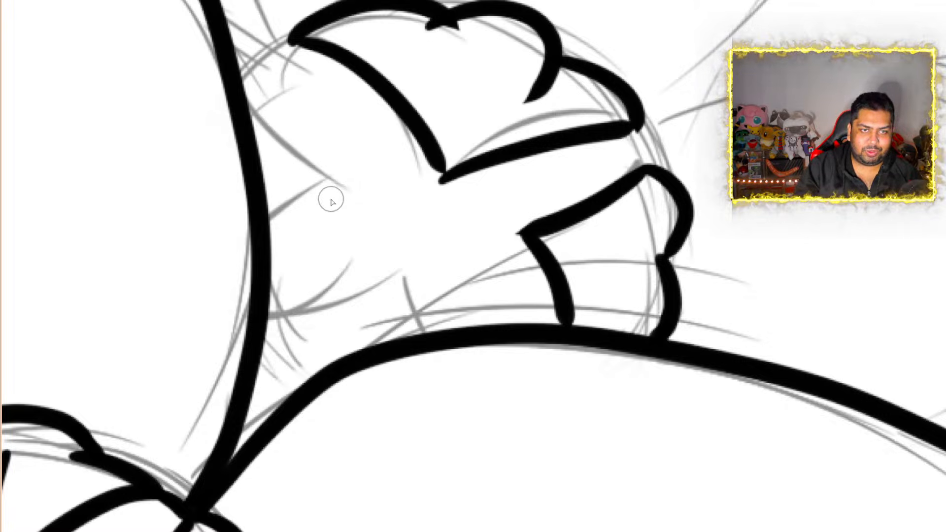
{"action": "mouse_move", "coordinate": [629, 129]}
{"action": "left_mouse_down"}
{"action": "mouse_move", "coordinate": [648, 154]}
{"action": "mouse_move", "coordinate": [641, 172]}
{"action": "left_mouse_up"}
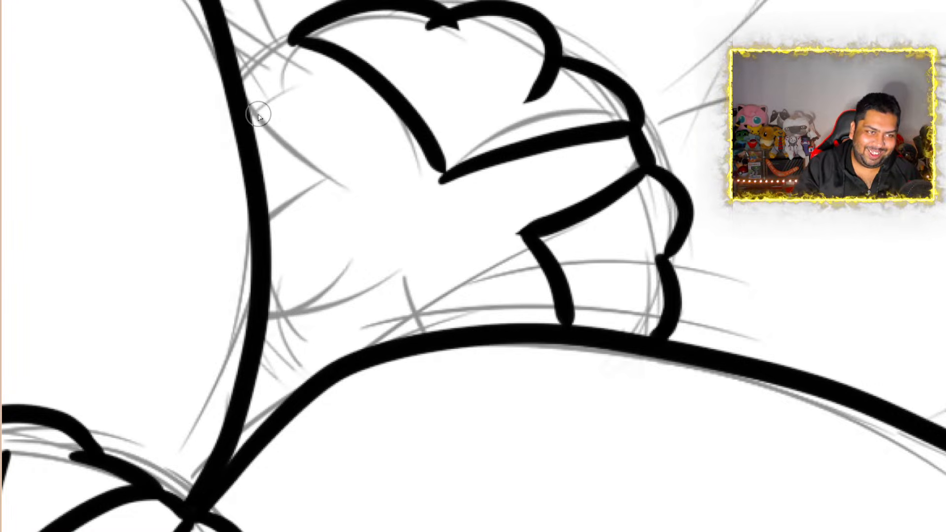
Extend that centre's rim to the front flower's upper petal and ink the angled inner edges of its left and lower lobes
{"action": "mouse_move", "coordinate": [295, 41]}
{"action": "left_mouse_down"}
{"action": "mouse_move", "coordinate": [261, 53]}
{"action": "mouse_move", "coordinate": [240, 77]}
{"action": "left_mouse_up"}
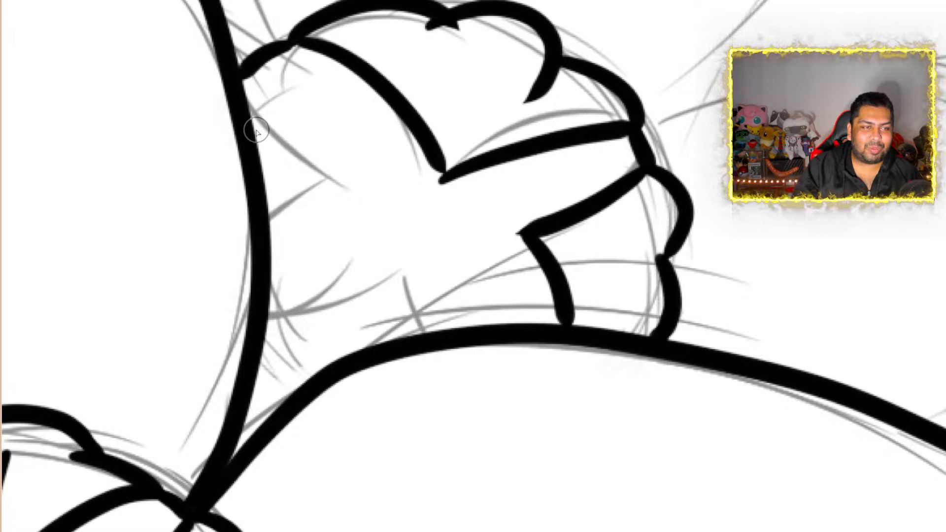
{"action": "mouse_move", "coordinate": [249, 120]}
{"action": "left_mouse_down"}
{"action": "mouse_move", "coordinate": [372, 192]}
{"action": "mouse_move", "coordinate": [359, 226]}
{"action": "mouse_move", "coordinate": [293, 281]}
{"action": "mouse_move", "coordinate": [260, 287]}
{"action": "mouse_move", "coordinate": [271, 285]}
{"action": "left_mouse_up"}
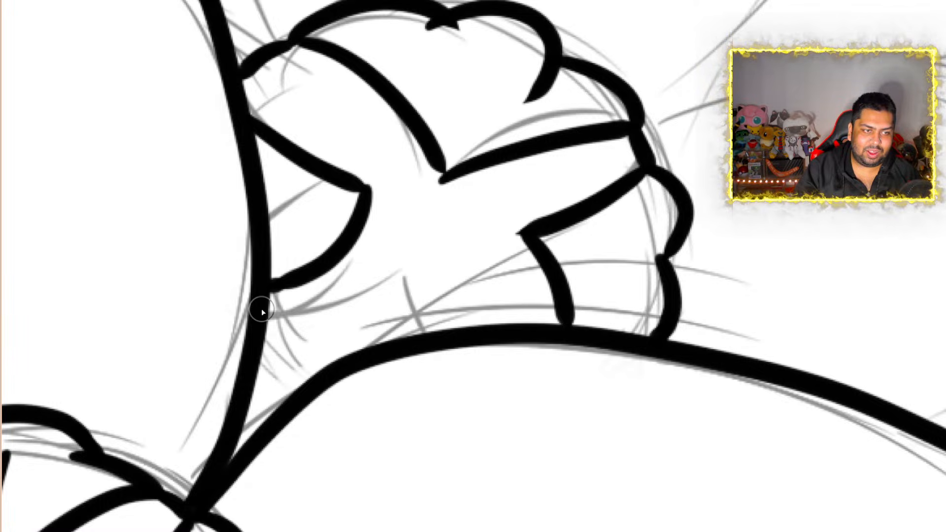
{"action": "mouse_move", "coordinate": [257, 321]}
{"action": "left_mouse_down"}
{"action": "mouse_move", "coordinate": [290, 319]}
{"action": "mouse_move", "coordinate": [412, 270]}
{"action": "mouse_move", "coordinate": [401, 276]}
{"action": "mouse_move", "coordinate": [454, 326]}
{"action": "left_mouse_up"}
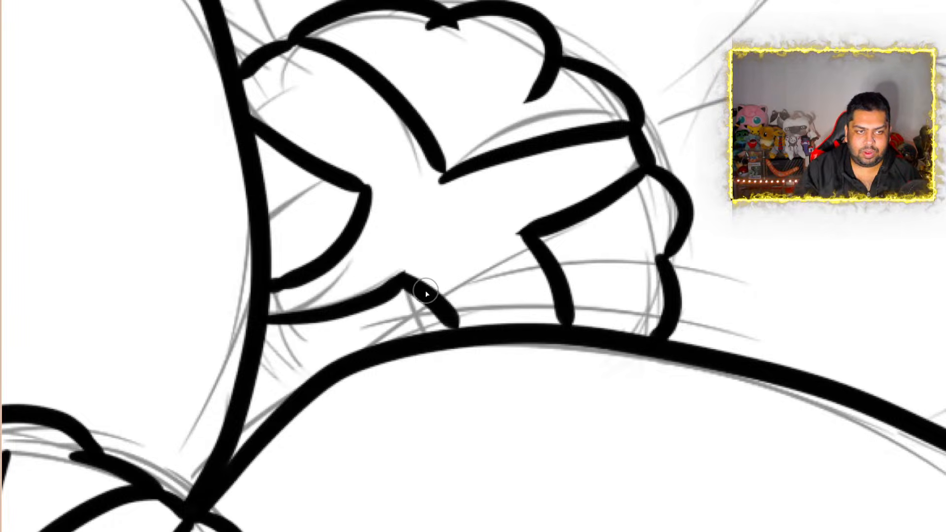
{"action": "left_click_drag", "start_coordinate": [462, 333], "coordinate": [449, 290]}
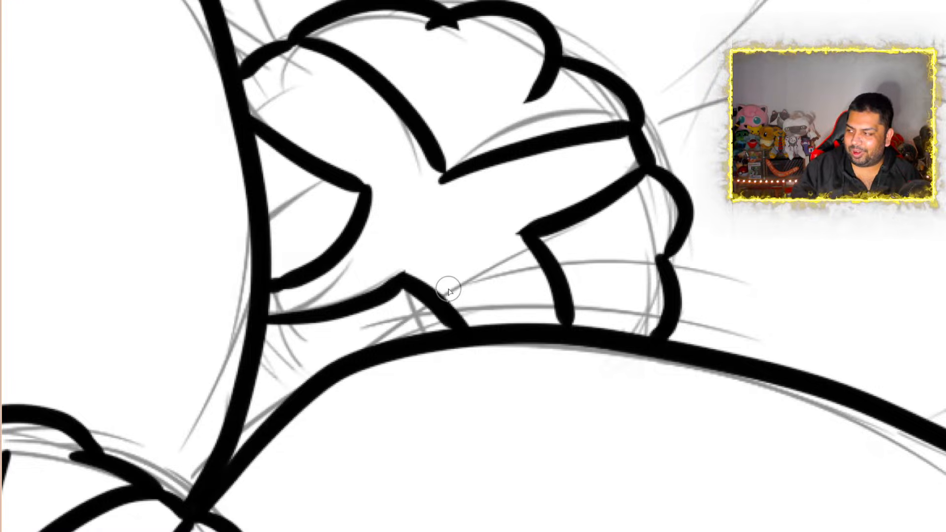
Erase the overshooting stroke end inside the notch between the first two scallops of the upper lobe
{"action": "scroll", "coordinate": [449, 291], "scroll_direction": "down", "scroll_amount": 10}
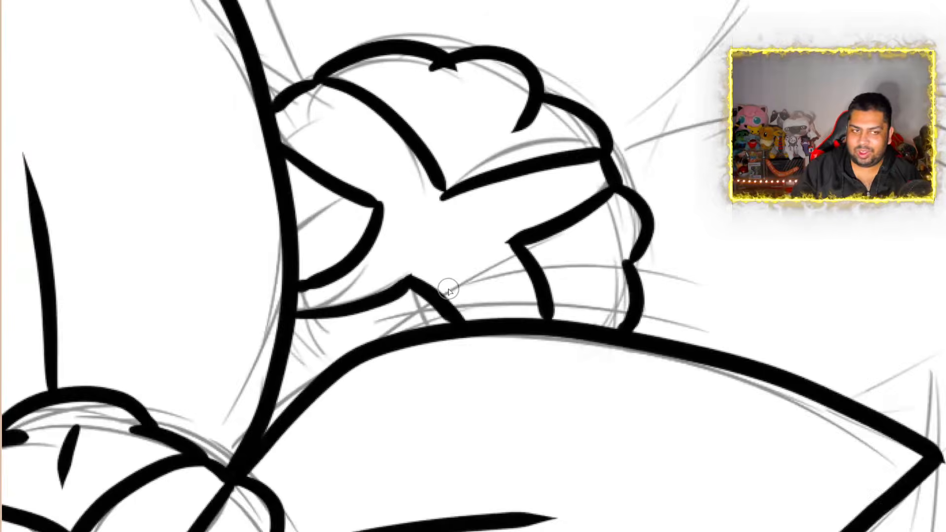
{"action": "scroll", "coordinate": [433, 267], "scroll_direction": "up", "scroll_amount": 10}
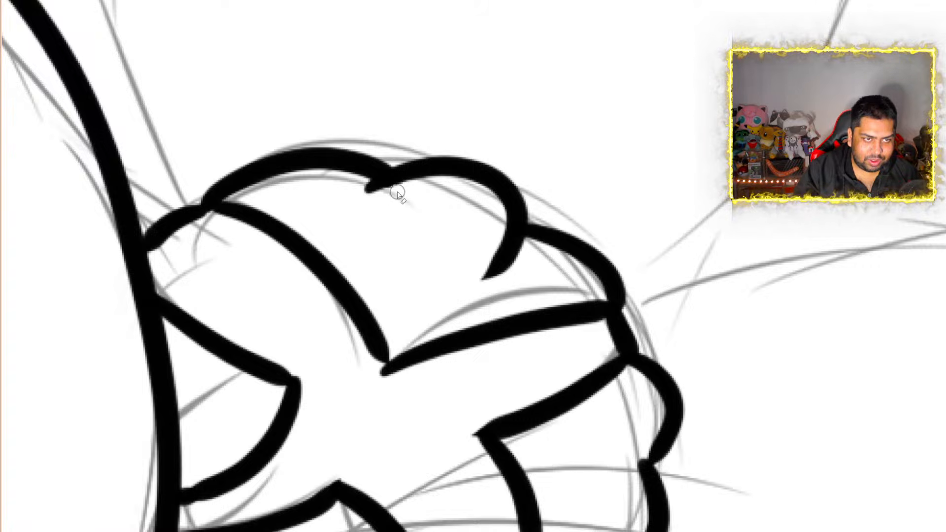
{"action": "scroll", "coordinate": [450, 163], "scroll_direction": "down", "scroll_amount": 5}
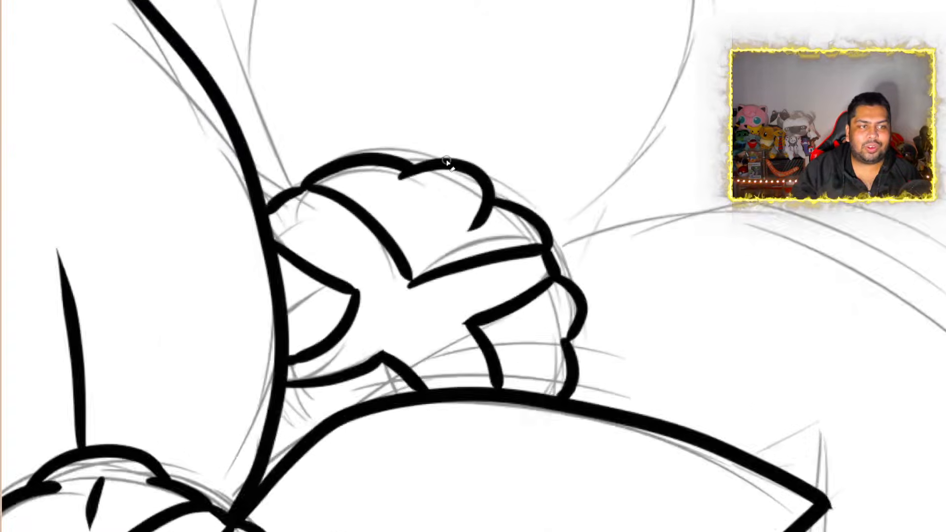
{"action": "scroll", "coordinate": [449, 164], "scroll_direction": "down", "scroll_amount": 3}
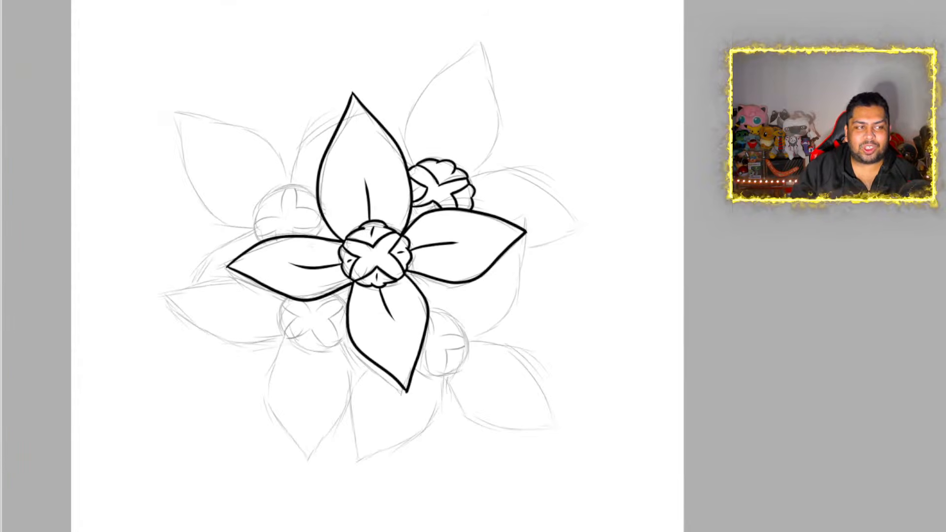
{"action": "scroll", "coordinate": [413, 344], "scroll_direction": "up", "scroll_amount": 3}
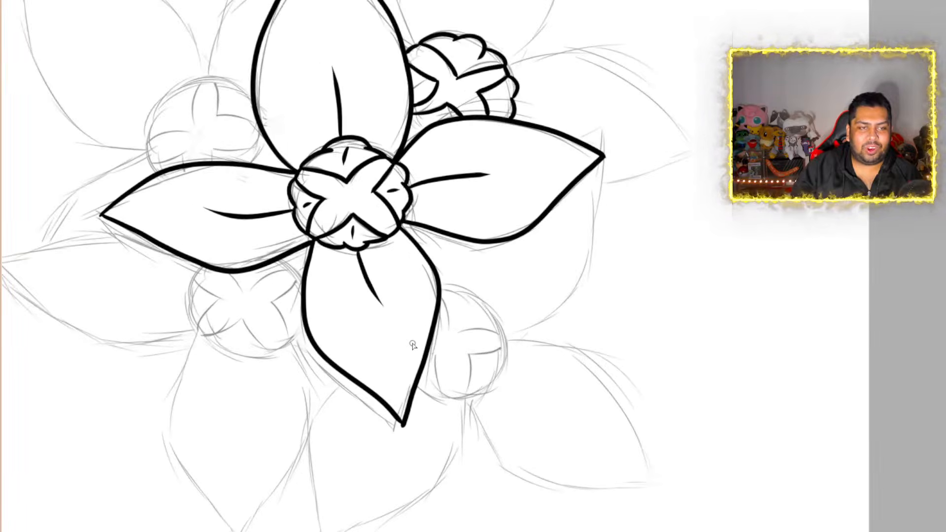
{"action": "scroll", "coordinate": [413, 344], "scroll_direction": "down", "scroll_amount": 2}
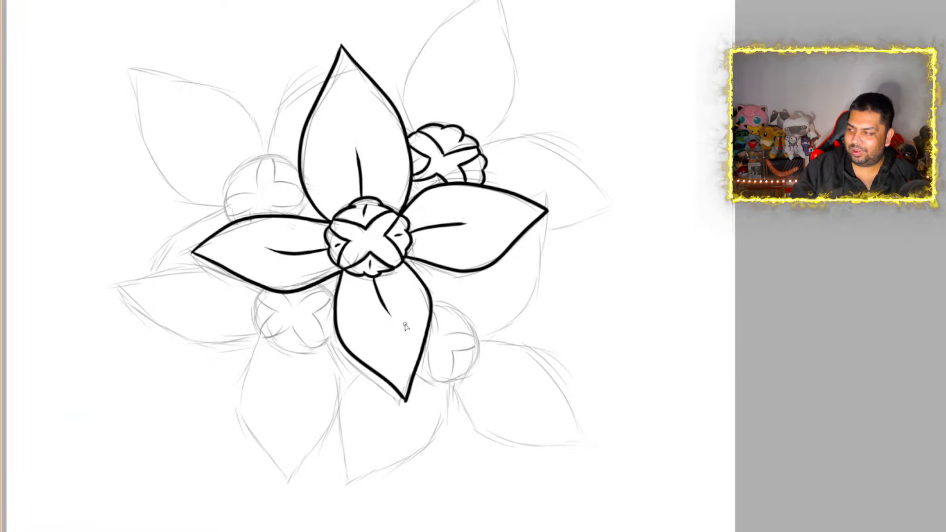
{"action": "scroll", "coordinate": [406, 326], "scroll_direction": "down", "scroll_amount": 2}
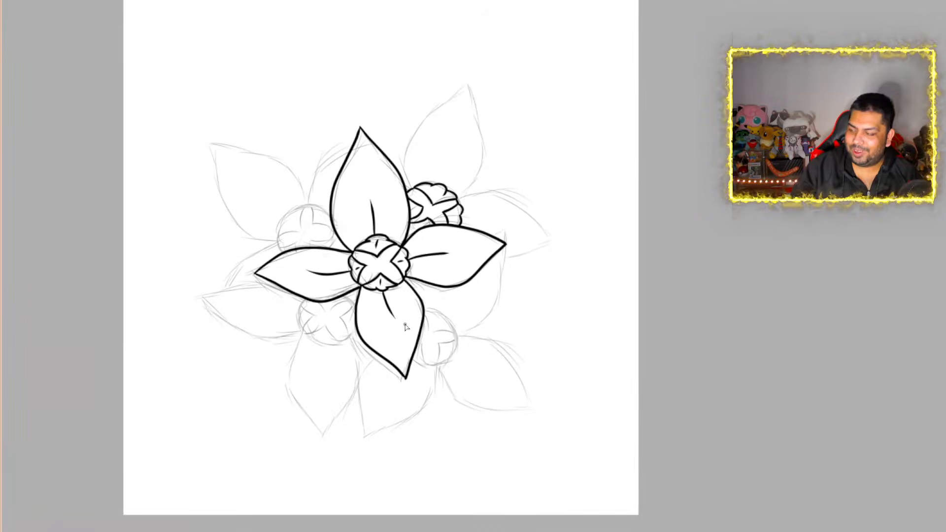
{"action": "scroll", "coordinate": [406, 325], "scroll_direction": "up", "scroll_amount": 6}
{"action": "scroll", "coordinate": [475, 367], "scroll_direction": "down", "scroll_amount": 1}
{"action": "scroll", "coordinate": [476, 368], "scroll_direction": "up", "scroll_amount": 2}
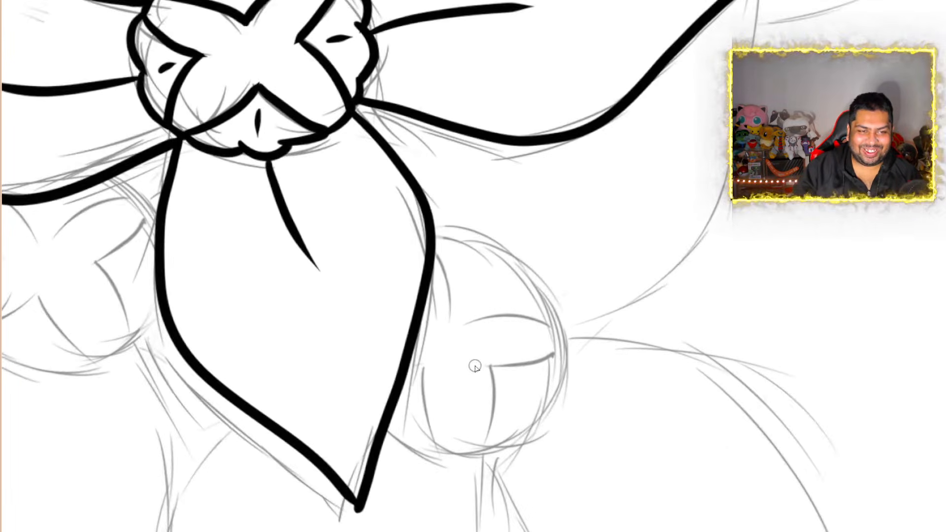
{"action": "scroll", "coordinate": [475, 368], "scroll_direction": "down", "scroll_amount": 4}
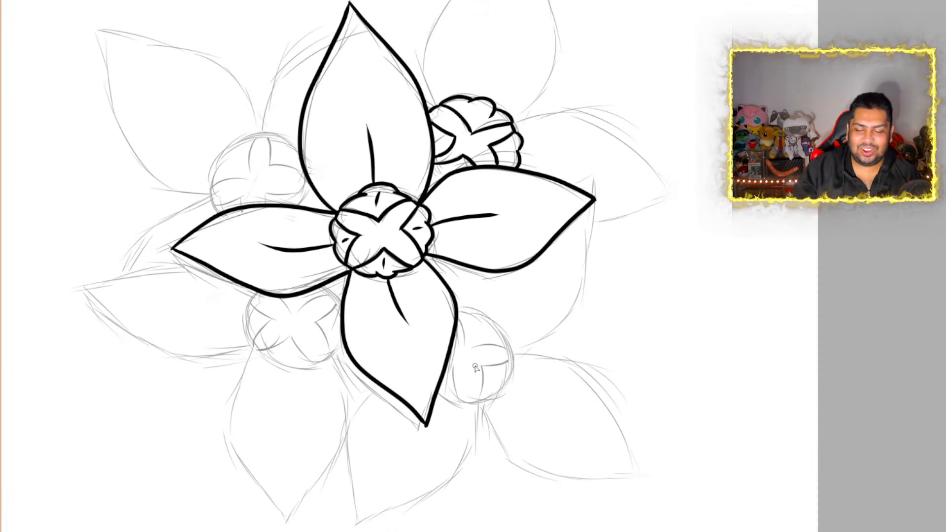
{"action": "scroll", "coordinate": [476, 368], "scroll_direction": "up", "scroll_amount": 1}
{"action": "scroll", "coordinate": [475, 367], "scroll_direction": "up", "scroll_amount": 1}
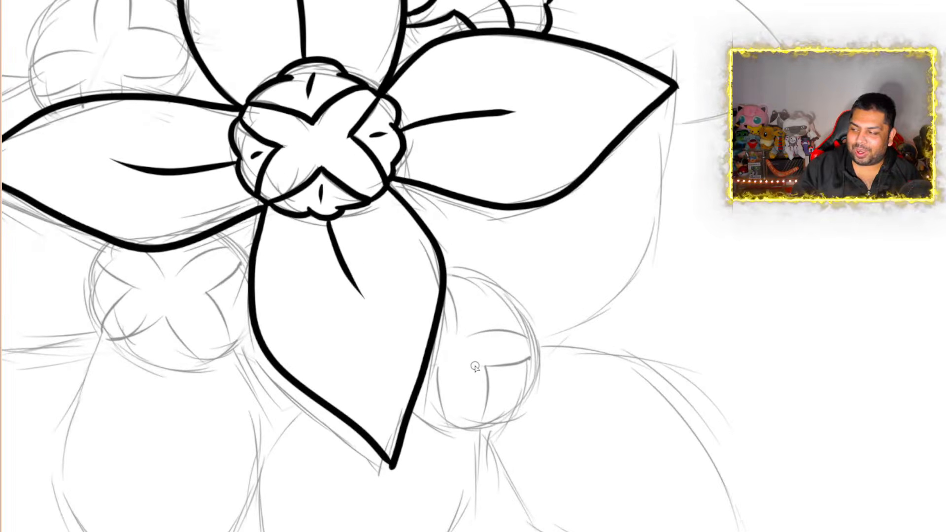
{"action": "scroll", "coordinate": [476, 367], "scroll_direction": "up", "scroll_amount": 1}
{"action": "scroll", "coordinate": [476, 368], "scroll_direction": "down", "scroll_amount": 1}
{"action": "scroll", "coordinate": [475, 367], "scroll_direction": "up", "scroll_amount": 2}
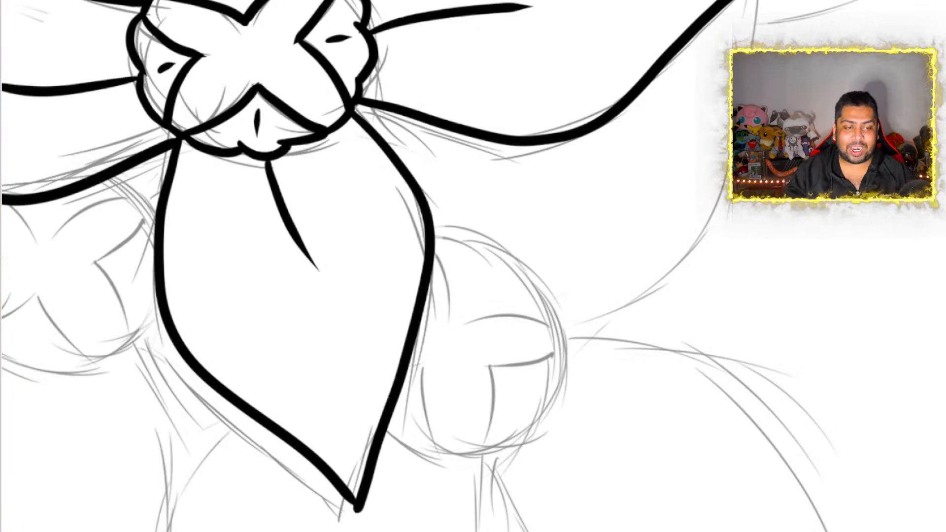
{"action": "scroll", "coordinate": [375, 318], "scroll_direction": "down", "scroll_amount": 5}
{"action": "scroll", "coordinate": [374, 318], "scroll_direction": "up", "scroll_amount": 2}
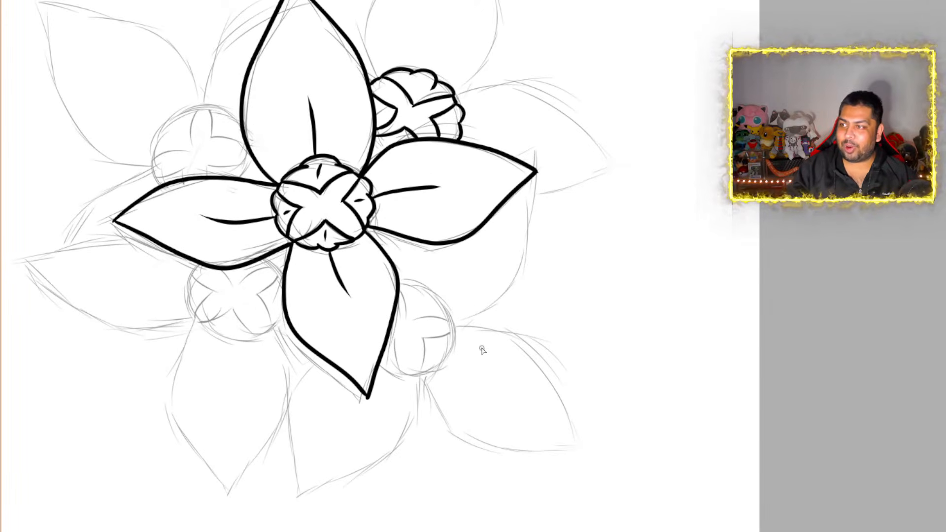
{"action": "left_click_drag", "start_coordinate": [944, 276], "coordinate": [944, 242]}
{"action": "scroll", "coordinate": [339, 315], "scroll_direction": "down", "scroll_amount": 2}
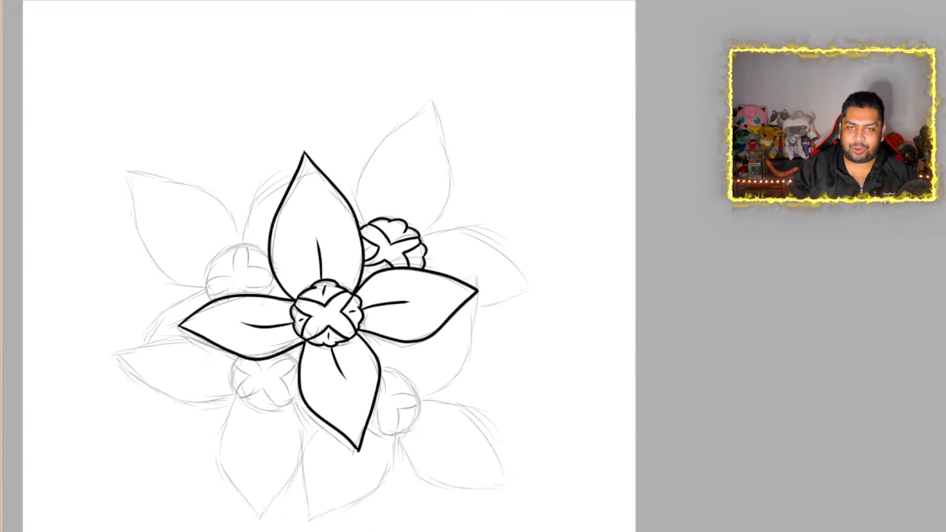
{"action": "left_click_drag", "start_coordinate": [944, 246], "coordinate": [944, 263]}
{"action": "scroll", "coordinate": [496, 233], "scroll_direction": "down", "scroll_amount": 1}
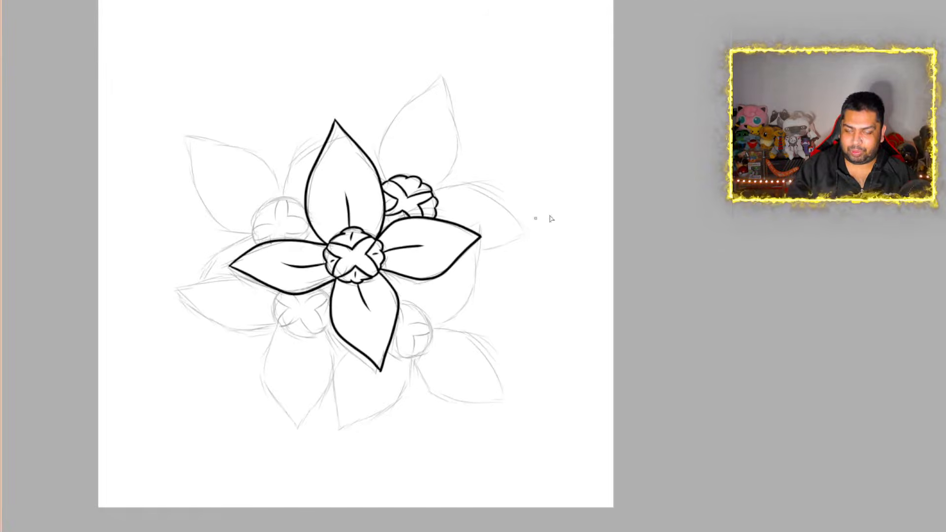
{"action": "left_click_drag", "start_coordinate": [944, 266], "coordinate": [945, 262]}
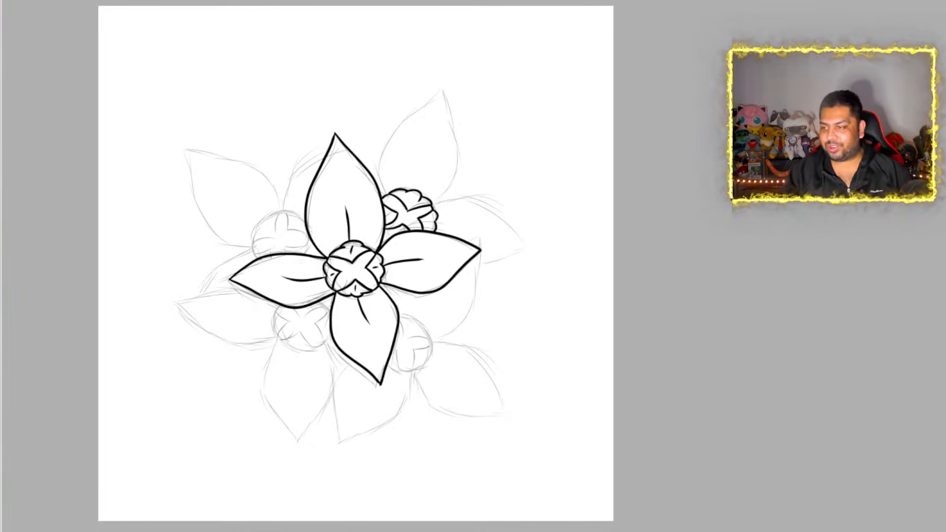
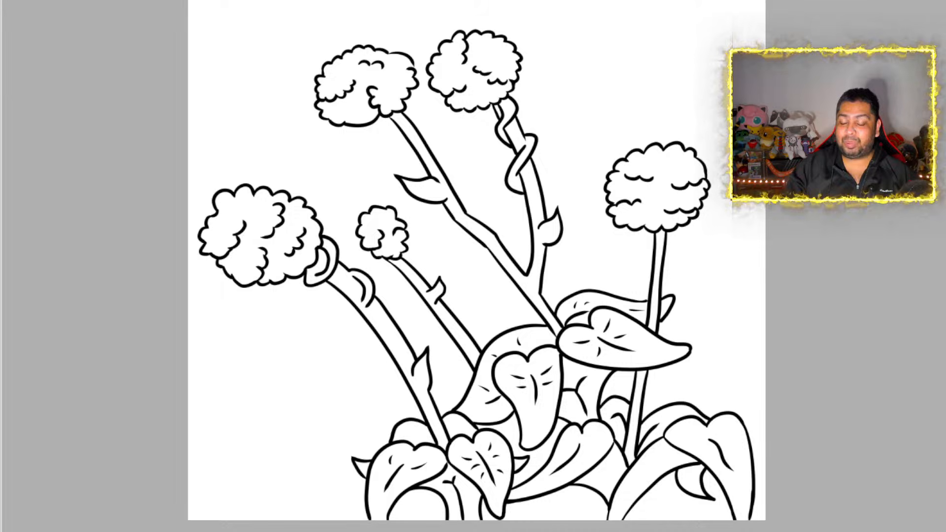
{"action": "key", "text": "Right"}
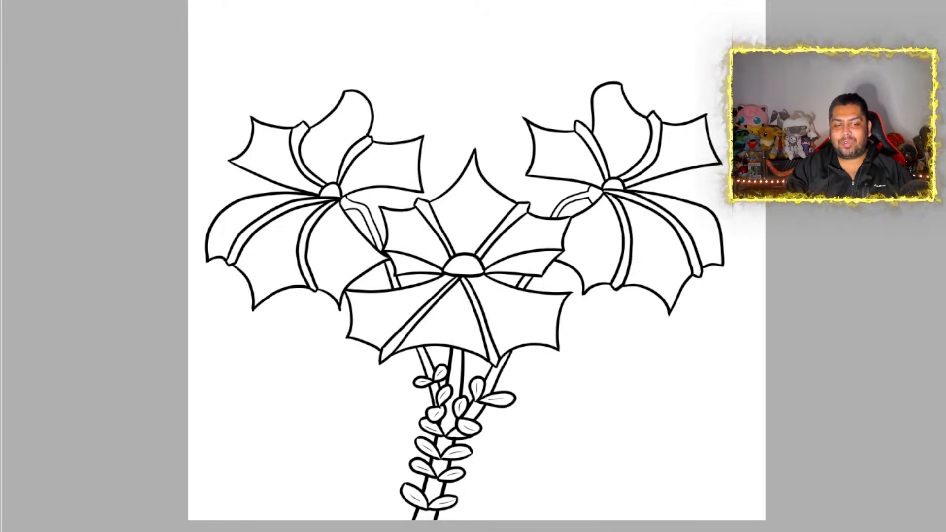
{"action": "key", "text": "Right"}
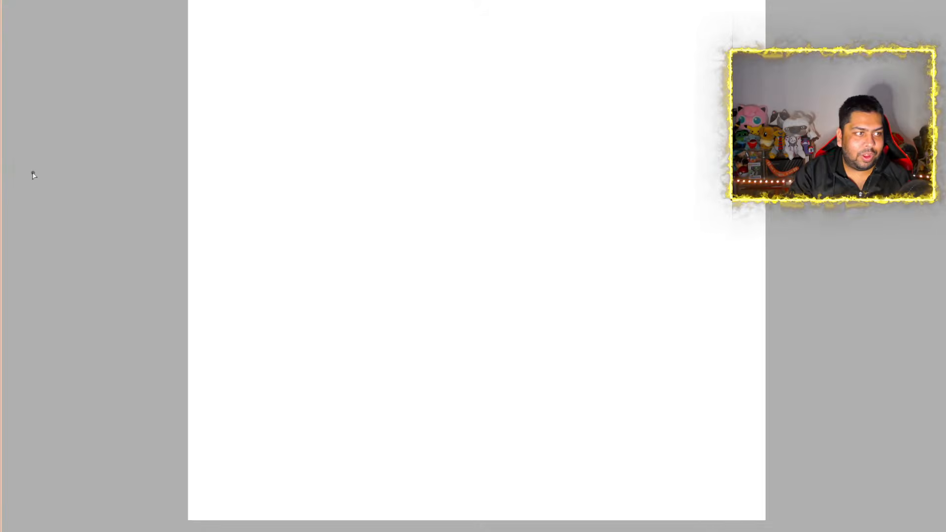
Draw a long wavy waterline across the full width of the blank canvas and two shorter wave lines below it
{"action": "left_click_drag", "start_coordinate": [171, 328], "coordinate": [252, 288]}
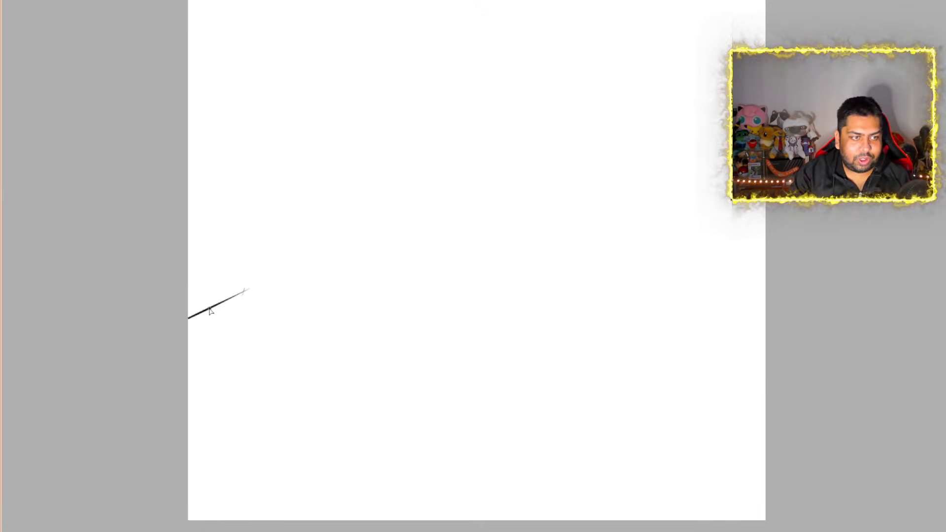
{"action": "key", "text": "ctrl+z"}
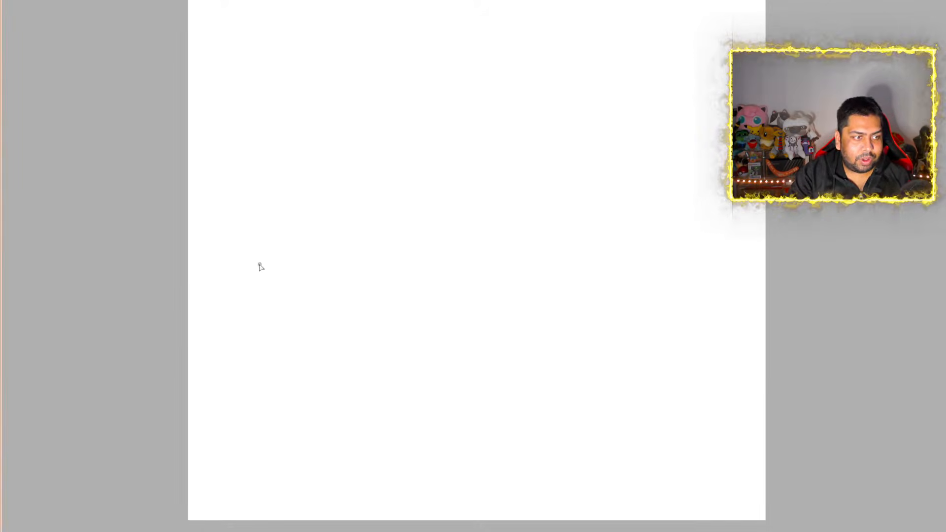
{"action": "left_click_drag", "start_coordinate": [178, 361], "coordinate": [234, 347]}
{"action": "mouse_move", "coordinate": [275, 379]}
{"action": "left_mouse_down"}
{"action": "mouse_move", "coordinate": [557, 311]}
{"action": "mouse_move", "coordinate": [680, 326]}
{"action": "mouse_move", "coordinate": [742, 378]}
{"action": "left_mouse_up"}
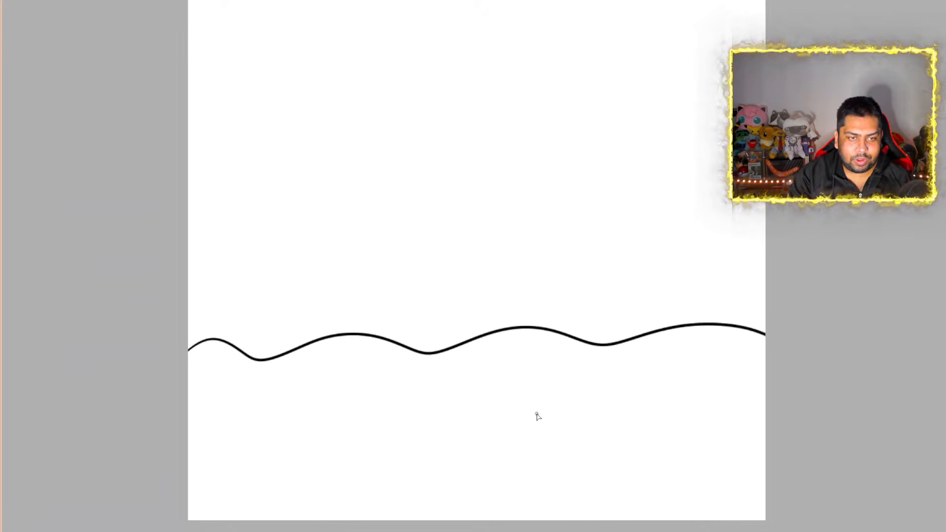
{"action": "left_click_drag", "start_coordinate": [537, 408], "coordinate": [701, 437]}
{"action": "mouse_move", "coordinate": [242, 430]}
{"action": "left_mouse_down"}
{"action": "mouse_move", "coordinate": [441, 409]}
{"action": "mouse_move", "coordinate": [494, 432]}
{"action": "left_mouse_up"}
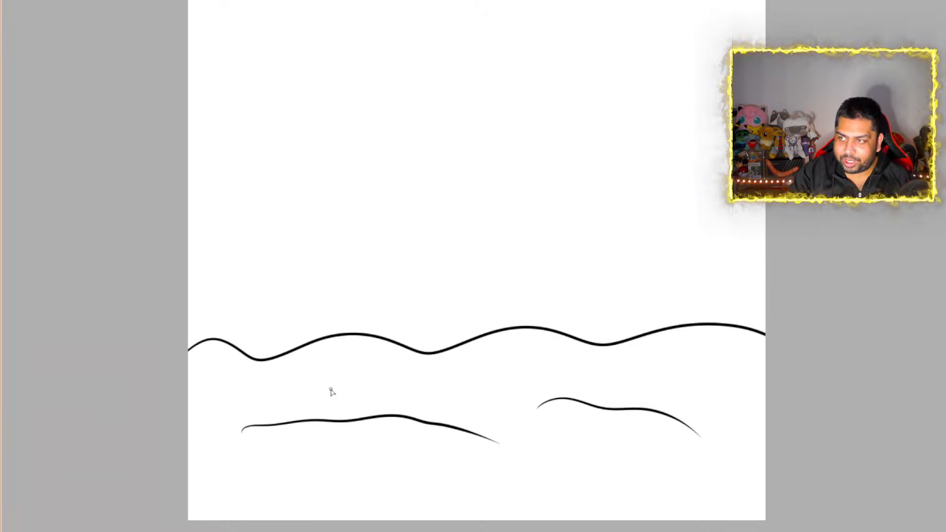
Draw a sea creature leaping diagonally from the waves, with a notched snout, a large rounded fin and a smaller pointed fin on its back
{"action": "mouse_move", "coordinate": [330, 389]}
{"action": "left_mouse_down"}
{"action": "mouse_move", "coordinate": [376, 302]}
{"action": "mouse_move", "coordinate": [494, 186]}
{"action": "mouse_move", "coordinate": [610, 152]}
{"action": "mouse_move", "coordinate": [610, 198]}
{"action": "mouse_move", "coordinate": [600, 212]}
{"action": "mouse_move", "coordinate": [608, 232]}
{"action": "mouse_move", "coordinate": [597, 257]}
{"action": "mouse_move", "coordinate": [577, 261]}
{"action": "mouse_move", "coordinate": [509, 363]}
{"action": "mouse_move", "coordinate": [433, 415]}
{"action": "left_mouse_up"}
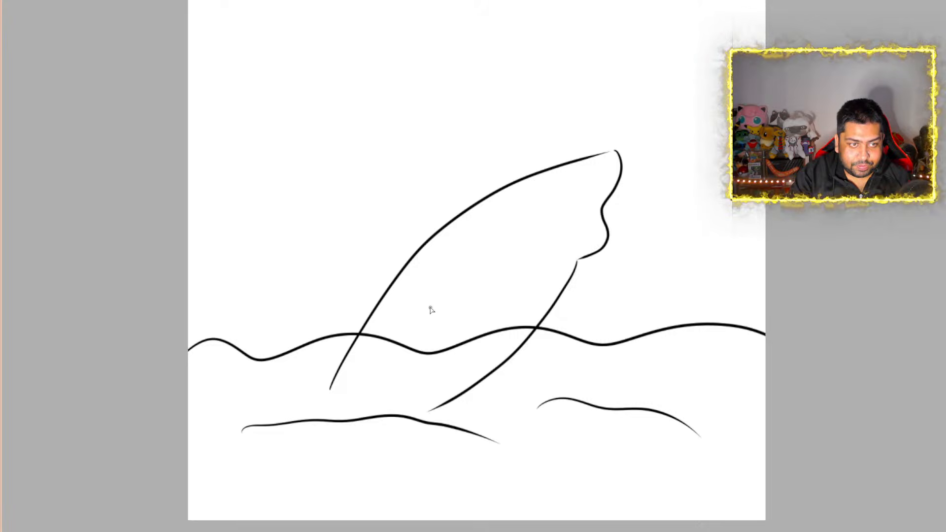
{"action": "mouse_move", "coordinate": [417, 279]}
{"action": "left_mouse_down"}
{"action": "mouse_move", "coordinate": [335, 165]}
{"action": "mouse_move", "coordinate": [346, 146]}
{"action": "mouse_move", "coordinate": [398, 161]}
{"action": "left_mouse_up"}
{"action": "left_click_drag", "start_coordinate": [445, 192], "coordinate": [512, 271]}
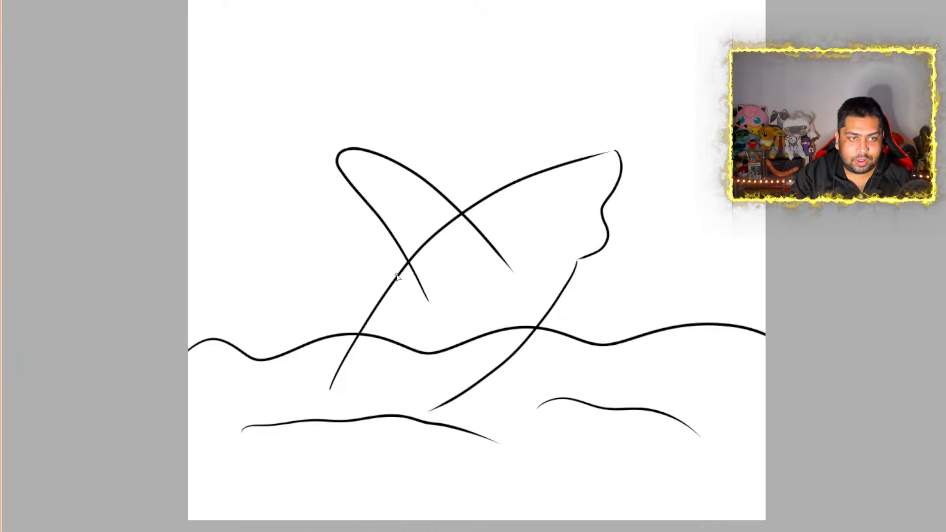
{"action": "mouse_move", "coordinate": [380, 275]}
{"action": "left_mouse_down"}
{"action": "mouse_move", "coordinate": [281, 274]}
{"action": "mouse_move", "coordinate": [365, 315]}
{"action": "left_mouse_up"}
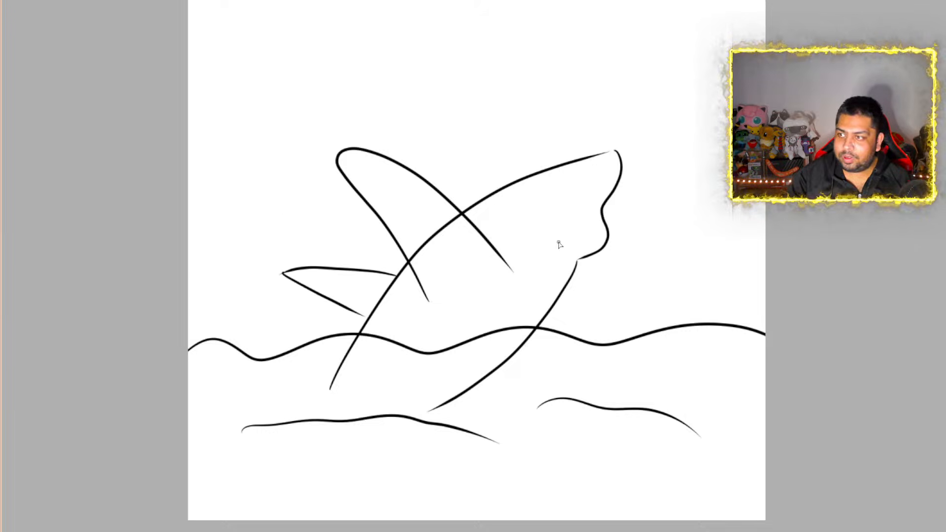
Draw a small oval beside the notch in the snout and a half-round eye shape beneath the head's upper edge
{"action": "scroll", "coordinate": [555, 199], "scroll_direction": "up", "scroll_amount": 10}
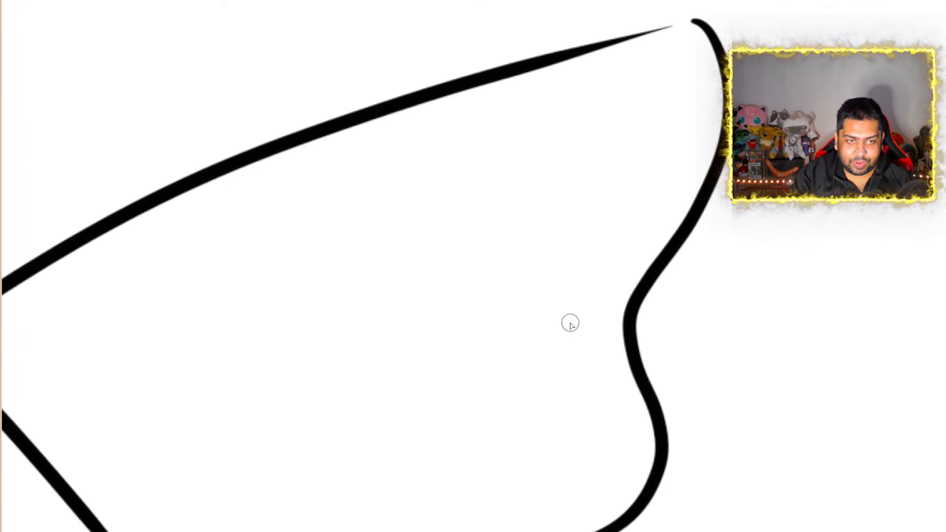
{"action": "mouse_move", "coordinate": [569, 323]}
{"action": "left_mouse_down"}
{"action": "mouse_move", "coordinate": [527, 310]}
{"action": "mouse_move", "coordinate": [592, 296]}
{"action": "mouse_move", "coordinate": [537, 331]}
{"action": "left_mouse_up"}
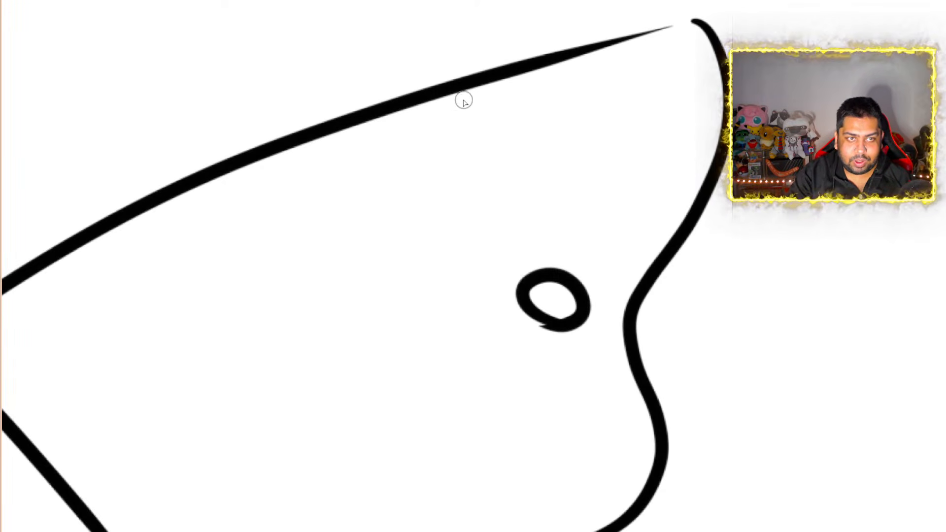
{"action": "mouse_move", "coordinate": [471, 88]}
{"action": "left_mouse_down"}
{"action": "mouse_move", "coordinate": [505, 188]}
{"action": "mouse_move", "coordinate": [429, 186]}
{"action": "mouse_move", "coordinate": [363, 137]}
{"action": "mouse_move", "coordinate": [358, 107]}
{"action": "left_mouse_up"}
Erase the waterline crossing the body and the back line crossing the large fin, and draw small ripples along the body's base
{"action": "scroll", "coordinate": [387, 230], "scroll_direction": "down", "scroll_amount": 11}
{"action": "scroll", "coordinate": [331, 378], "scroll_direction": "up", "scroll_amount": 2}
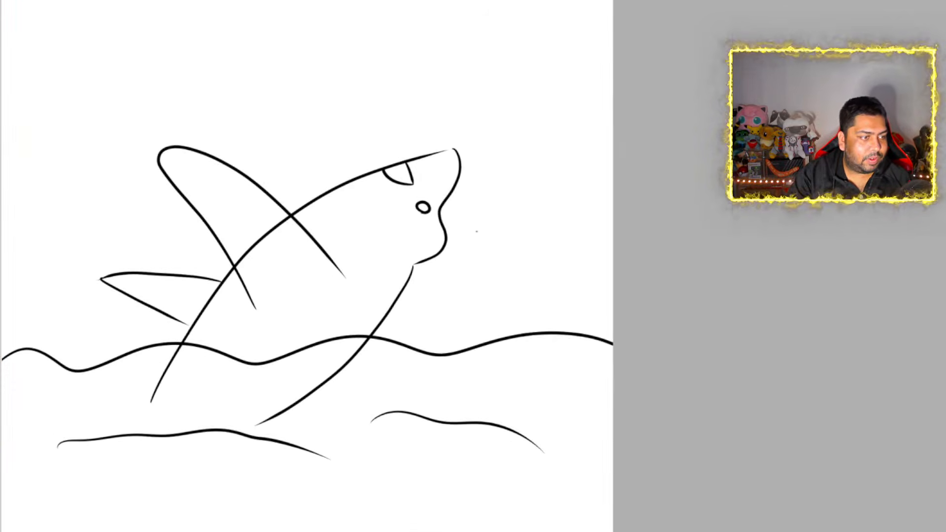
{"action": "mouse_move", "coordinate": [179, 346]}
{"action": "left_mouse_down"}
{"action": "mouse_move", "coordinate": [255, 362]}
{"action": "mouse_move", "coordinate": [359, 341]}
{"action": "left_mouse_up"}
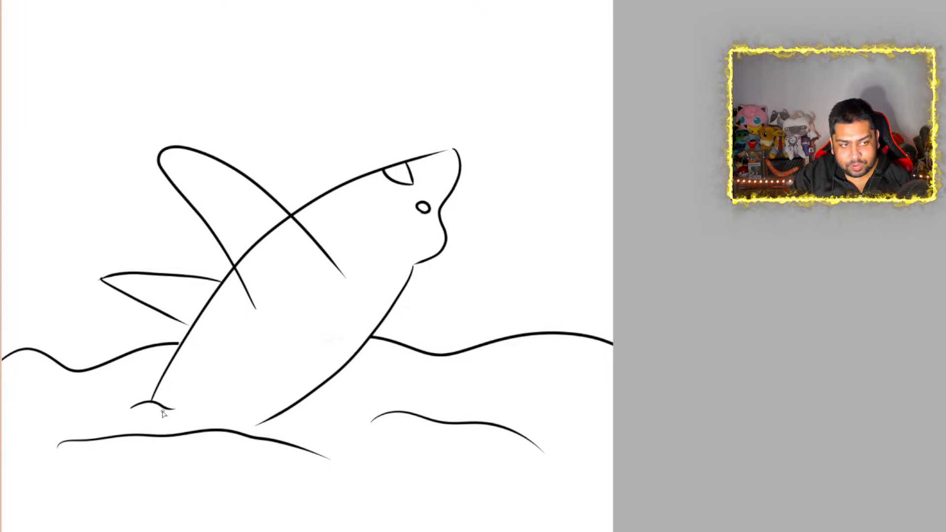
{"action": "left_click_drag", "start_coordinate": [204, 415], "coordinate": [263, 424]}
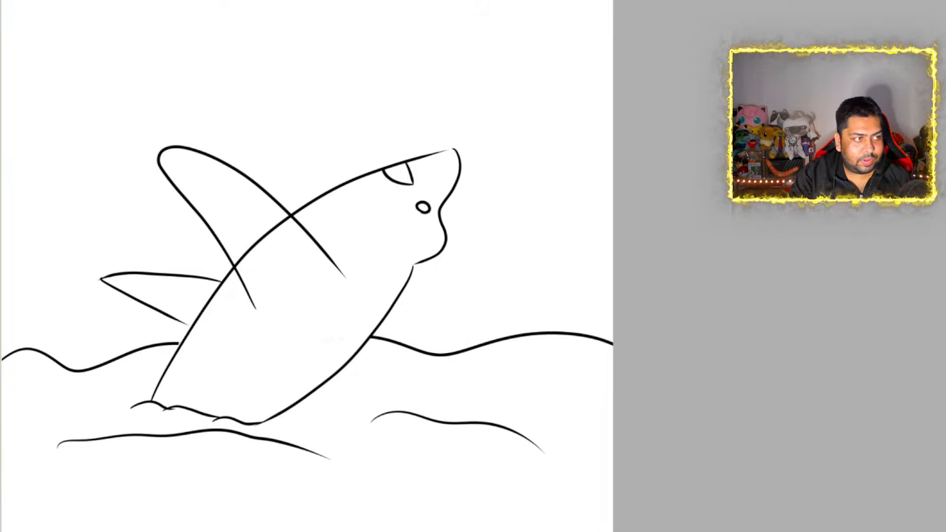
{"action": "mouse_move", "coordinate": [253, 237]}
{"action": "left_mouse_down"}
{"action": "mouse_move", "coordinate": [276, 226]}
{"action": "mouse_move", "coordinate": [250, 255]}
{"action": "left_mouse_up"}
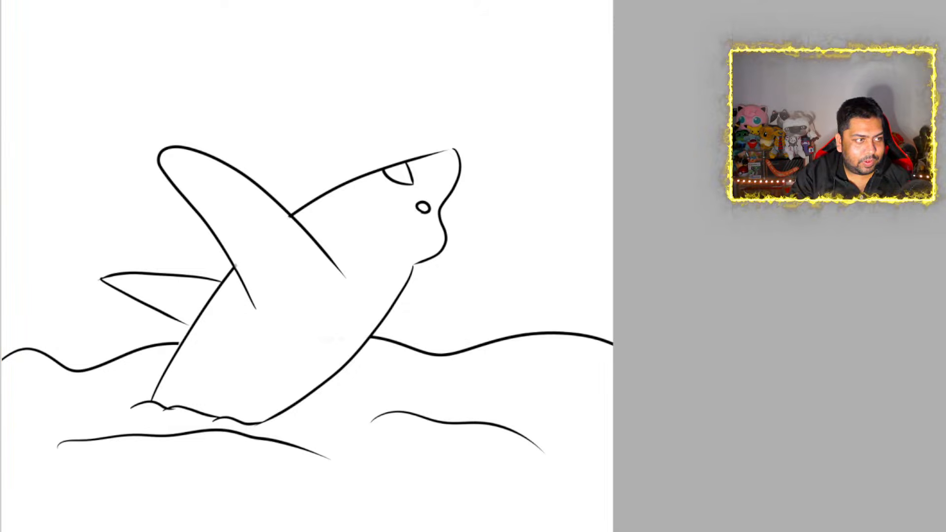
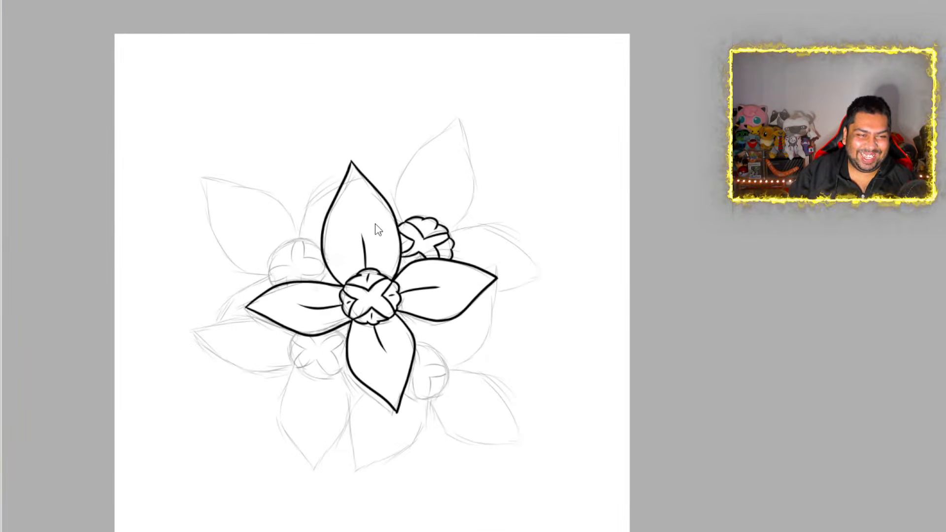
Ink the upper petal of the flower behind the central bloom as a curved, pointed leaf shape with a short center vein
{"action": "scroll", "coordinate": [441, 200], "scroll_direction": "up", "scroll_amount": 2}
{"action": "scroll", "coordinate": [441, 200], "scroll_direction": "down", "scroll_amount": 1}
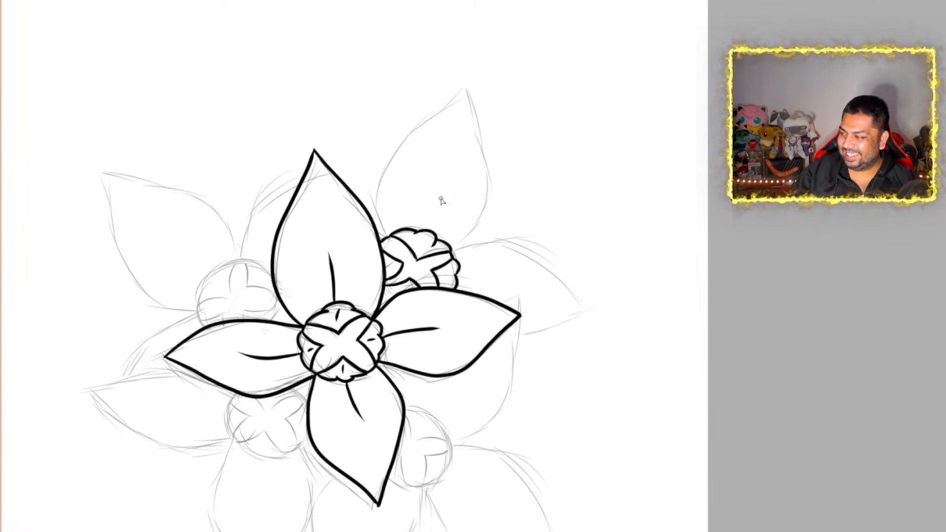
{"action": "scroll", "coordinate": [448, 153], "scroll_direction": "down", "scroll_amount": 1}
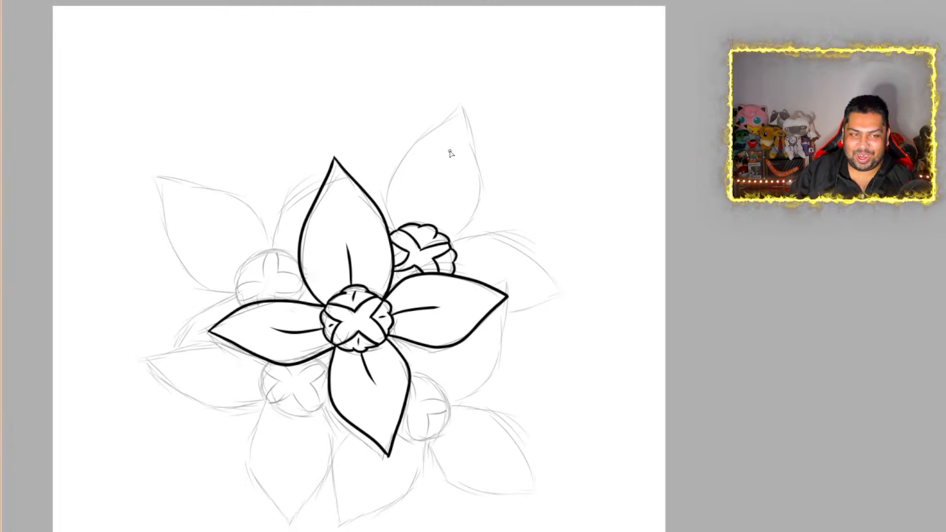
{"action": "scroll", "coordinate": [451, 152], "scroll_direction": "up", "scroll_amount": 3}
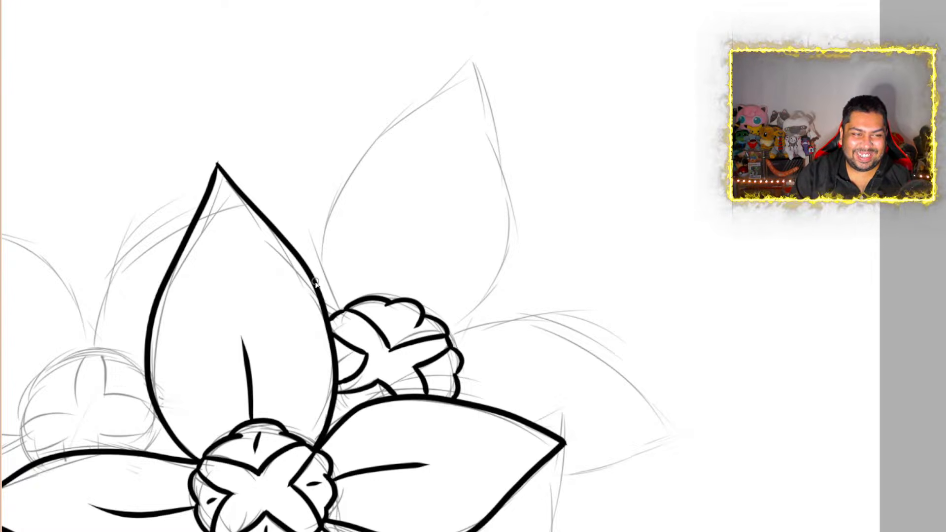
{"action": "mouse_move", "coordinate": [318, 289]}
{"action": "left_mouse_down"}
{"action": "mouse_move", "coordinate": [311, 233]}
{"action": "mouse_move", "coordinate": [370, 153]}
{"action": "mouse_move", "coordinate": [439, 102]}
{"action": "mouse_move", "coordinate": [481, 49]}
{"action": "left_mouse_up"}
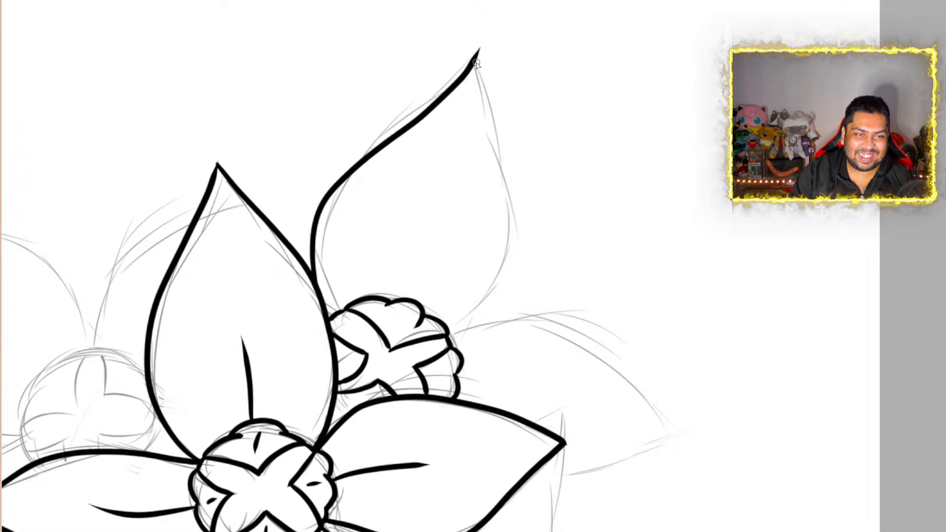
{"action": "mouse_move", "coordinate": [477, 54]}
{"action": "left_mouse_down"}
{"action": "mouse_move", "coordinate": [492, 155]}
{"action": "mouse_move", "coordinate": [487, 264]}
{"action": "mouse_move", "coordinate": [472, 325]}
{"action": "mouse_move", "coordinate": [454, 351]}
{"action": "left_mouse_up"}
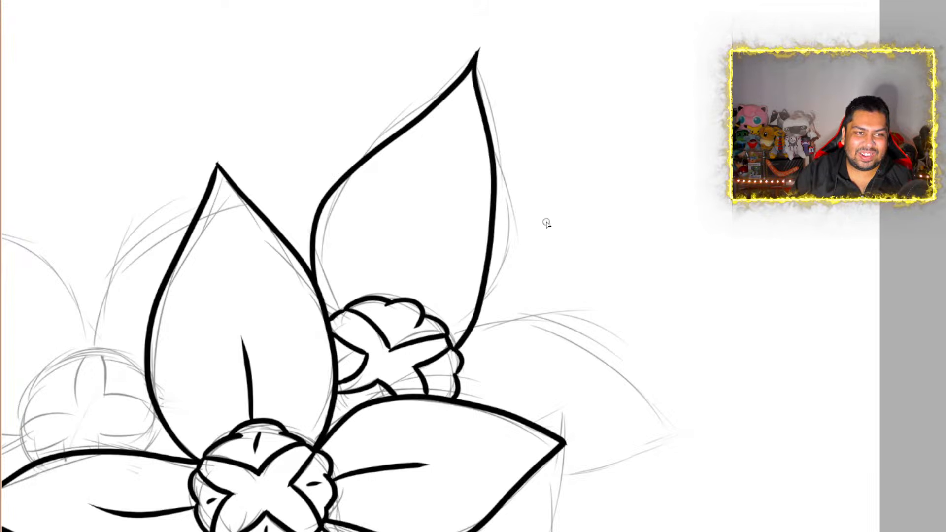
{"action": "key", "text": "ctrl+z"}
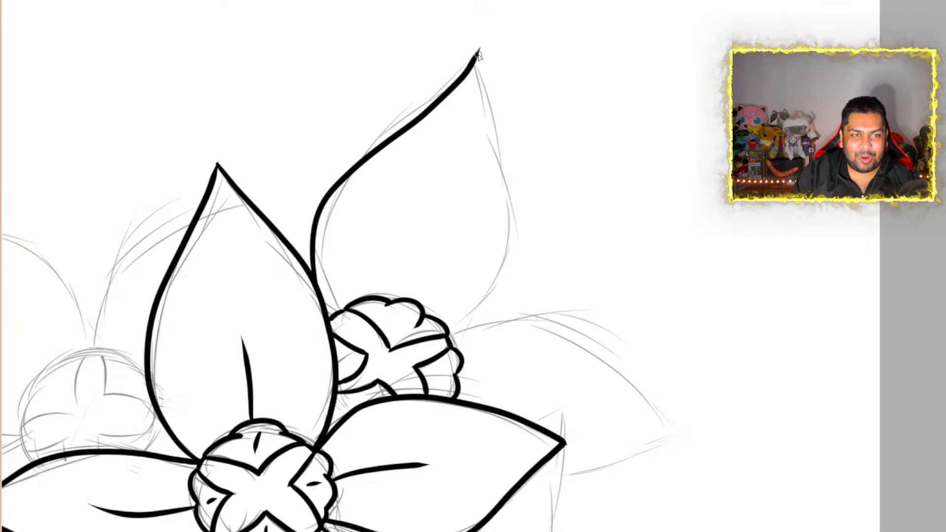
{"action": "mouse_move", "coordinate": [471, 70]}
{"action": "left_mouse_down"}
{"action": "mouse_move", "coordinate": [471, 140]}
{"action": "mouse_move", "coordinate": [508, 220]}
{"action": "mouse_move", "coordinate": [489, 298]}
{"action": "mouse_move", "coordinate": [449, 342]}
{"action": "left_mouse_up"}
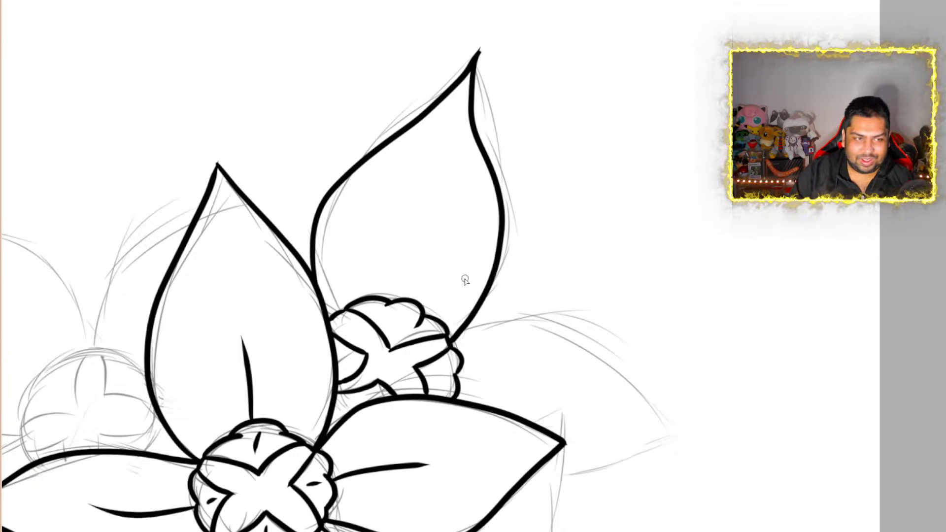
{"action": "left_click_drag", "start_coordinate": [397, 304], "coordinate": [423, 240]}
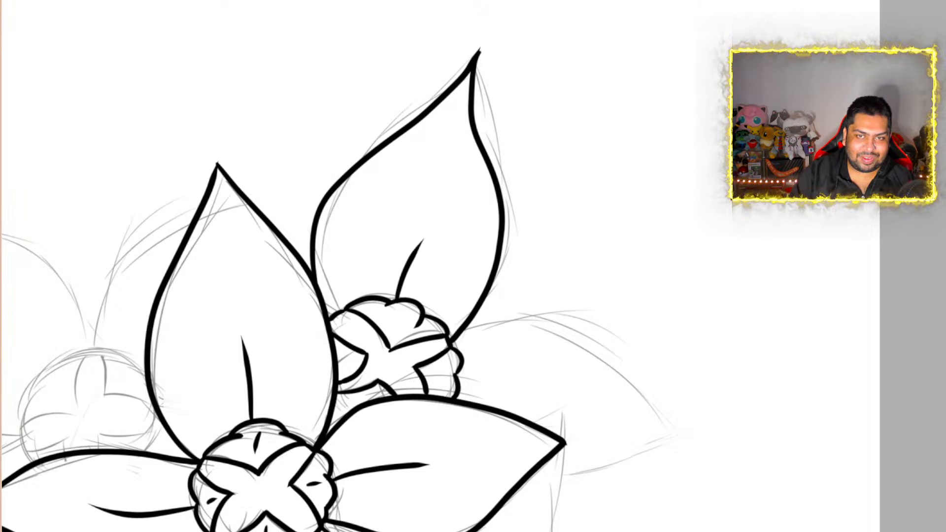
{"action": "scroll", "coordinate": [333, 266], "scroll_direction": "down", "scroll_amount": 3}
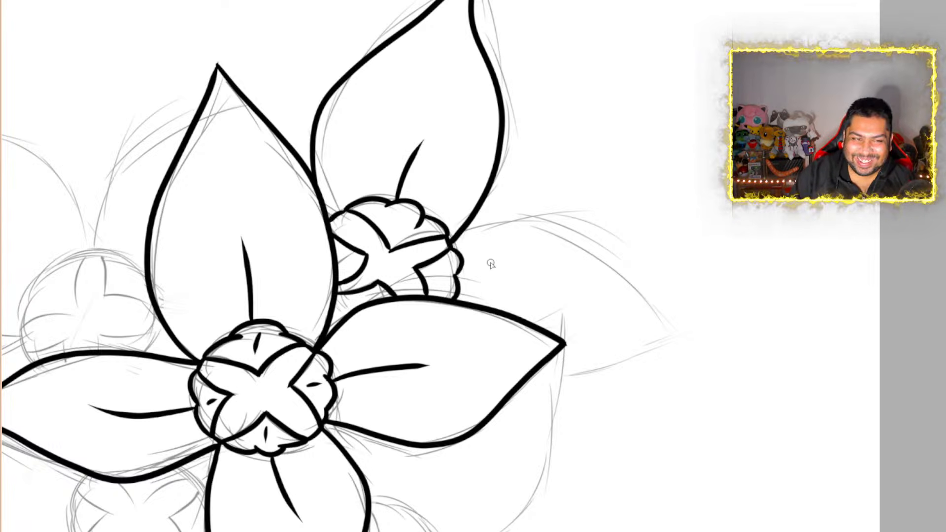
{"action": "mouse_move", "coordinate": [453, 249]}
{"action": "left_mouse_down"}
{"action": "mouse_move", "coordinate": [500, 225]}
{"action": "mouse_move", "coordinate": [567, 242]}
{"action": "mouse_move", "coordinate": [681, 314]}
{"action": "left_mouse_up"}
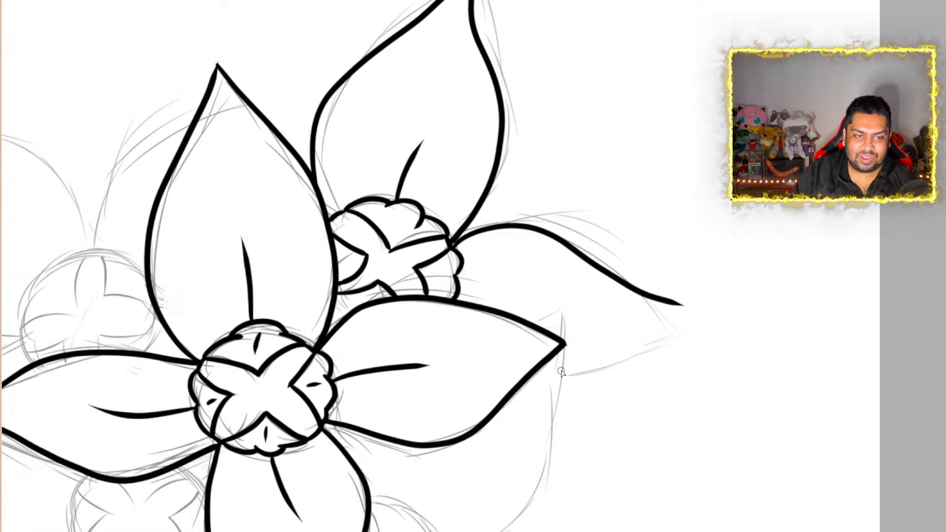
{"action": "left_click_drag", "start_coordinate": [563, 369], "coordinate": [613, 365]}
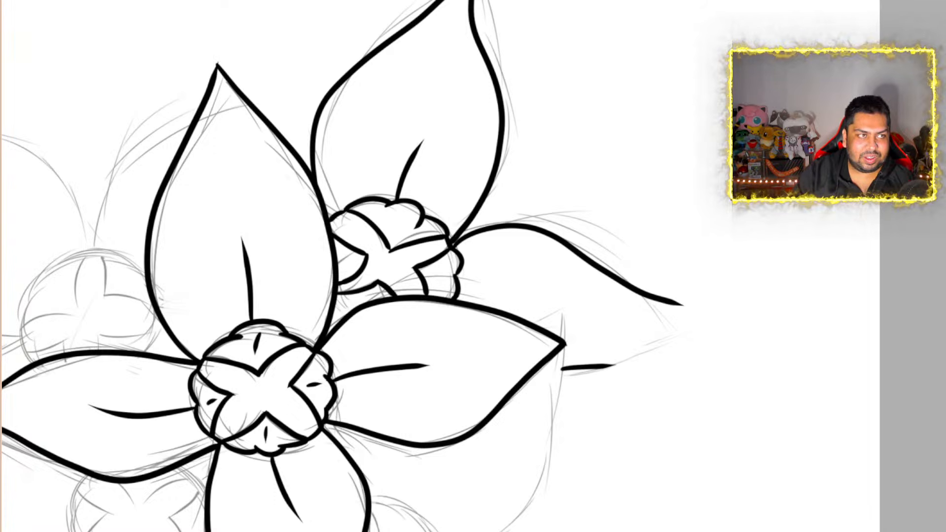
{"action": "key", "text": "ctrl+z"}
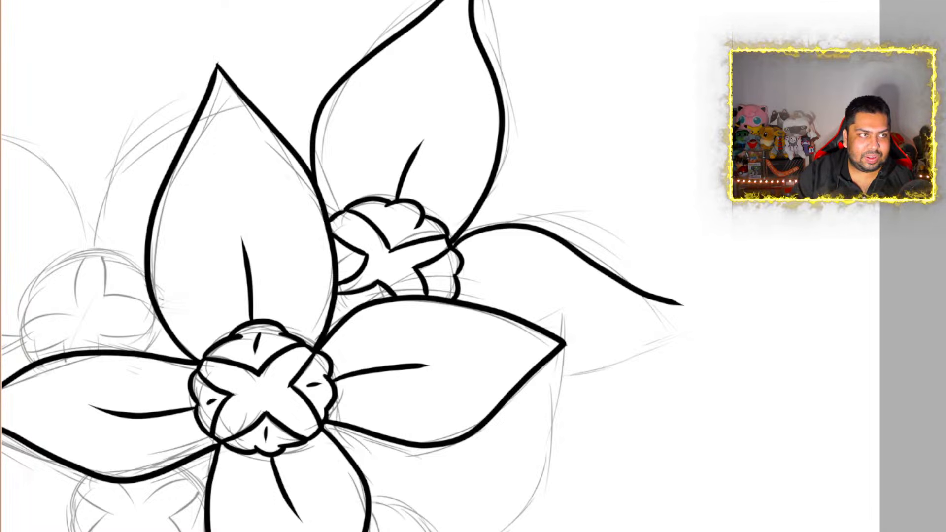
{"action": "key", "text": "ctrl+z"}
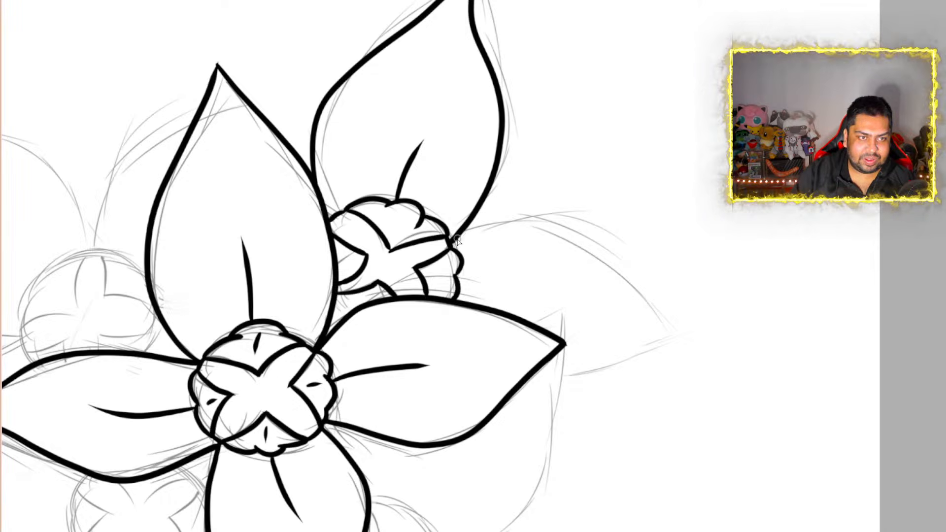
Ink the rear flower's right petal as a curved, pointed shape ending behind the central bloom's right petal, and add a short center vein
{"action": "mouse_move", "coordinate": [464, 231]}
{"action": "left_mouse_down"}
{"action": "mouse_move", "coordinate": [574, 220]}
{"action": "mouse_move", "coordinate": [632, 289]}
{"action": "mouse_move", "coordinate": [677, 320]}
{"action": "mouse_move", "coordinate": [625, 363]}
{"action": "mouse_move", "coordinate": [562, 376]}
{"action": "left_mouse_up"}
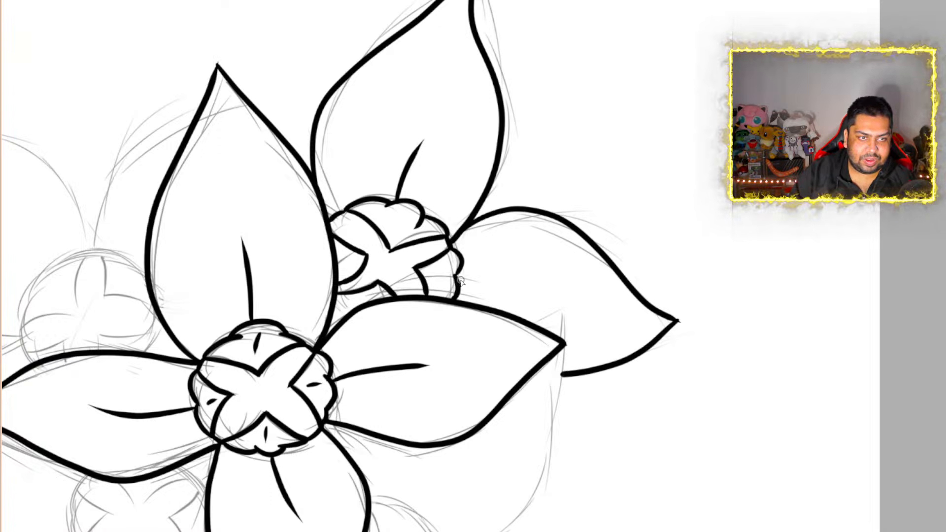
{"action": "mouse_move", "coordinate": [460, 280]}
{"action": "left_mouse_down"}
{"action": "mouse_move", "coordinate": [542, 288]}
{"action": "mouse_move", "coordinate": [555, 299]}
{"action": "left_mouse_up"}
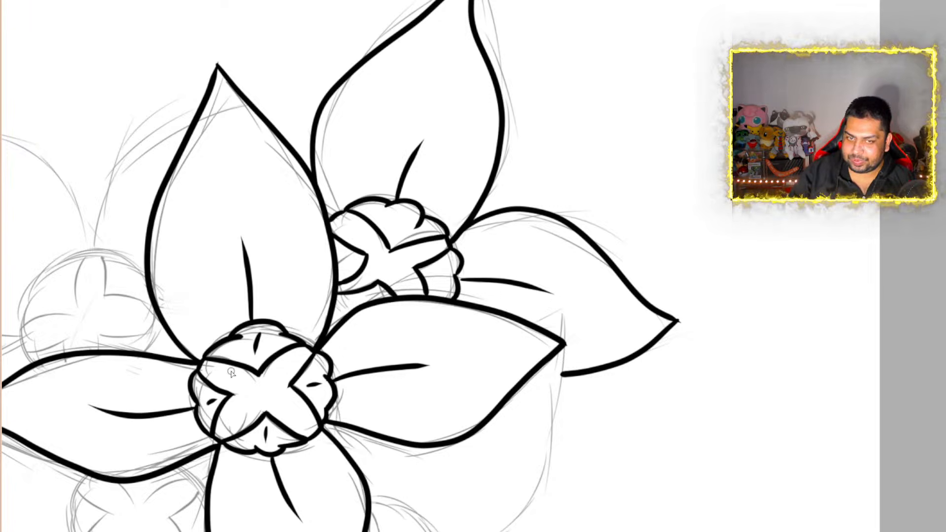
Ink the upper section of the lower-right flower's center with a two-lobed outer edge, a curved lower line and a short inner side line
{"action": "scroll", "coordinate": [619, 356], "scroll_direction": "down", "scroll_amount": 5}
{"action": "scroll", "coordinate": [549, 443], "scroll_direction": "up", "scroll_amount": 3}
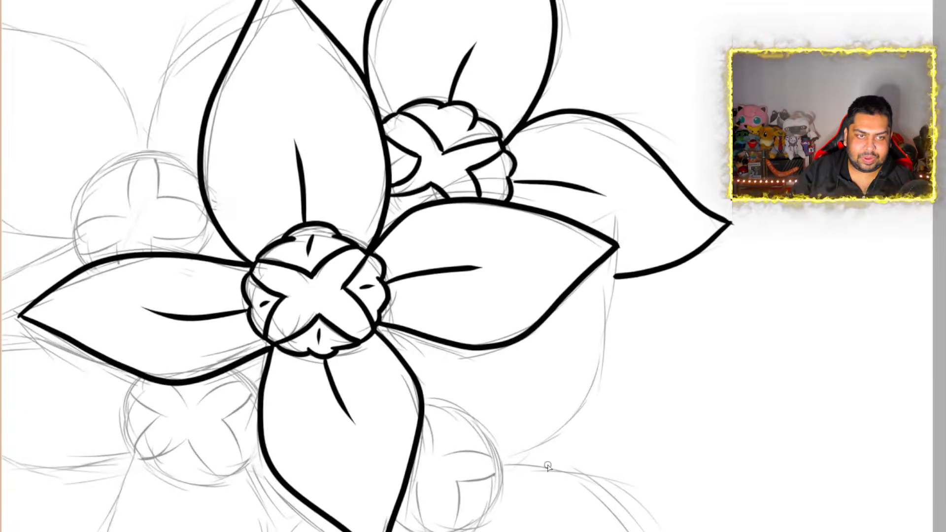
{"action": "scroll", "coordinate": [625, 383], "scroll_direction": "down", "scroll_amount": 4}
{"action": "scroll", "coordinate": [625, 382], "scroll_direction": "up", "scroll_amount": 3}
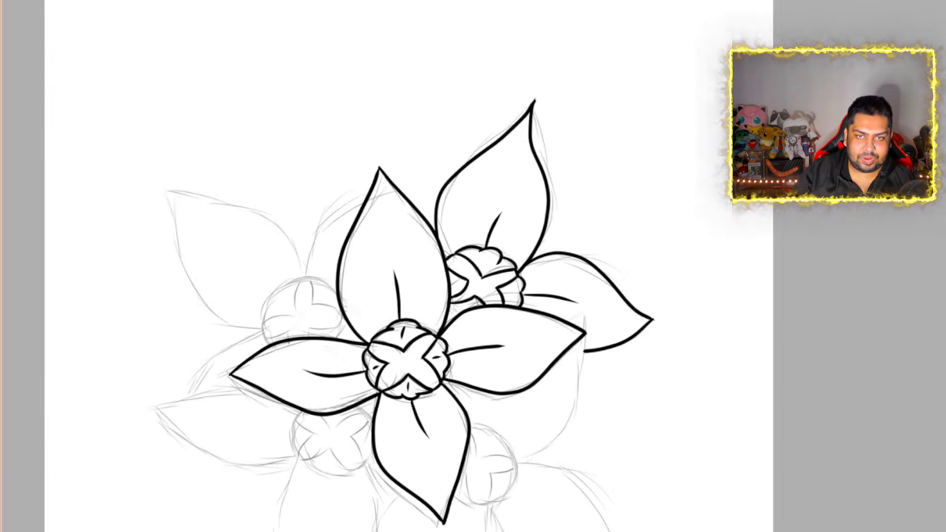
{"action": "scroll", "coordinate": [920, 321], "scroll_direction": "down", "scroll_amount": 4}
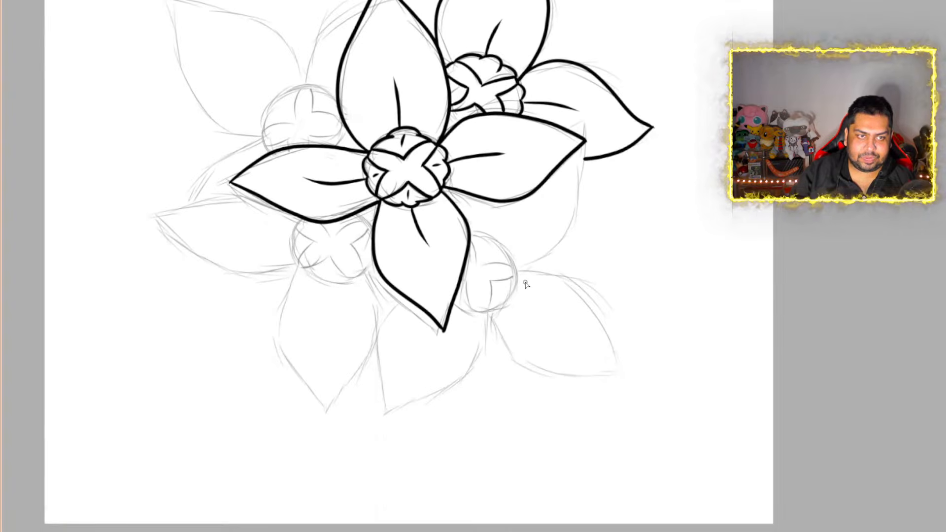
{"action": "scroll", "coordinate": [526, 285], "scroll_direction": "up", "scroll_amount": 3}
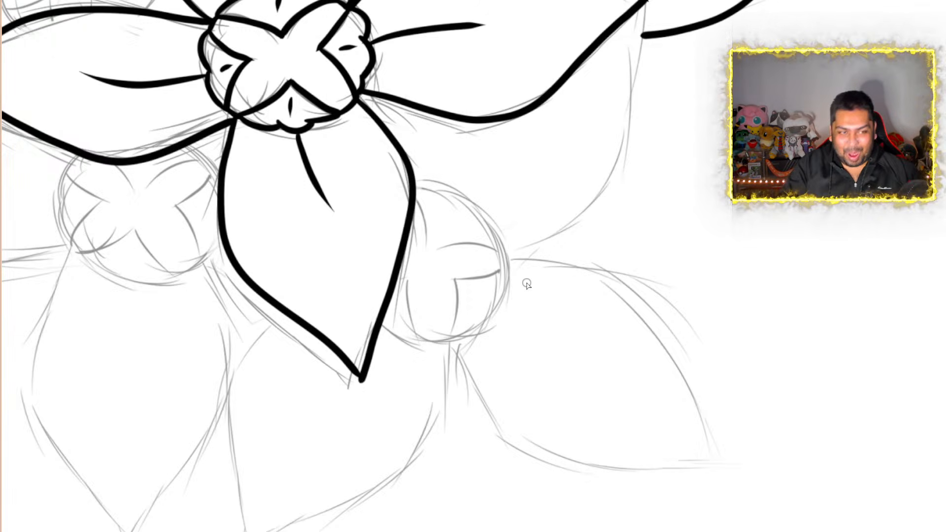
{"action": "scroll", "coordinate": [527, 283], "scroll_direction": "down", "scroll_amount": 4}
{"action": "scroll", "coordinate": [479, 235], "scroll_direction": "up", "scroll_amount": 4}
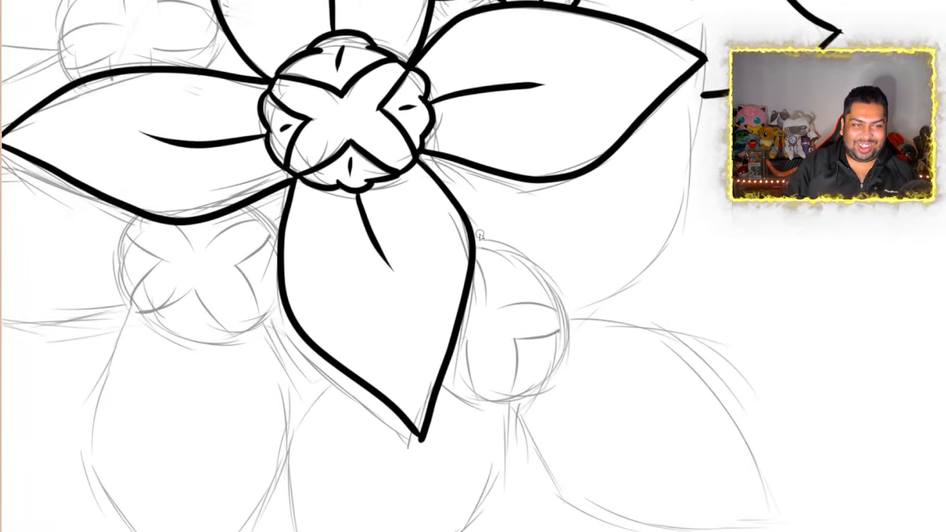
{"action": "scroll", "coordinate": [564, 282], "scroll_direction": "up", "scroll_amount": 3}
{"action": "scroll", "coordinate": [564, 282], "scroll_direction": "down", "scroll_amount": 3}
{"action": "scroll", "coordinate": [564, 282], "scroll_direction": "down", "scroll_amount": 1}
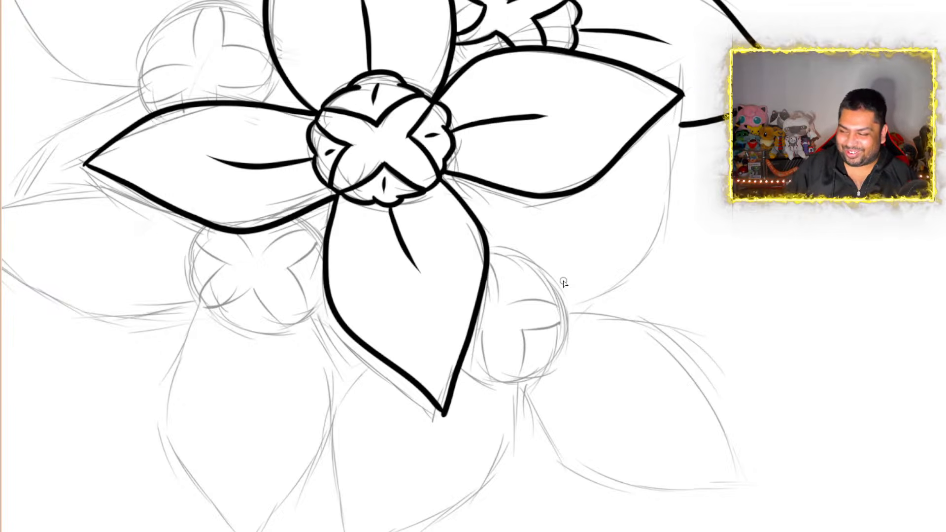
{"action": "scroll", "coordinate": [423, 283], "scroll_direction": "down", "scroll_amount": 1}
{"action": "scroll", "coordinate": [467, 265], "scroll_direction": "up", "scroll_amount": 1}
{"action": "scroll", "coordinate": [504, 343], "scroll_direction": "up", "scroll_amount": 5}
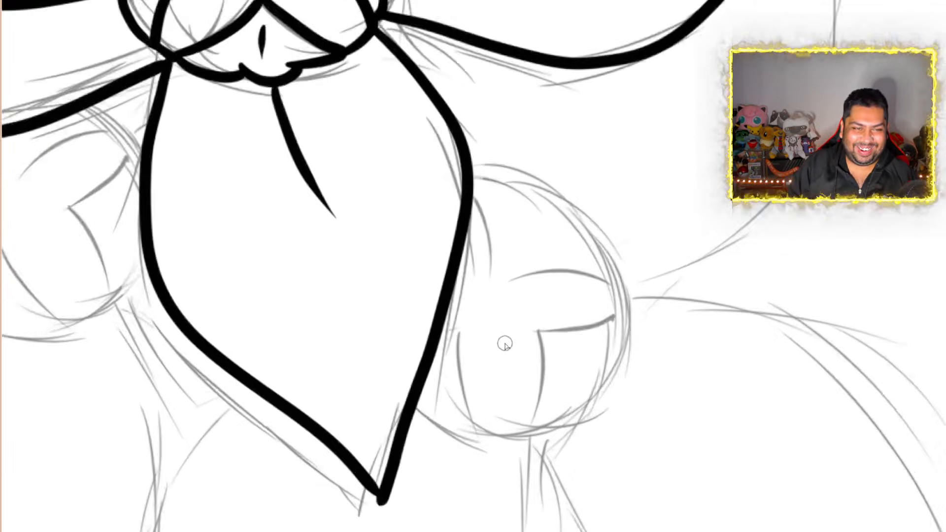
{"action": "scroll", "coordinate": [486, 228], "scroll_direction": "down", "scroll_amount": 2}
{"action": "scroll", "coordinate": [523, 117], "scroll_direction": "up", "scroll_amount": 2}
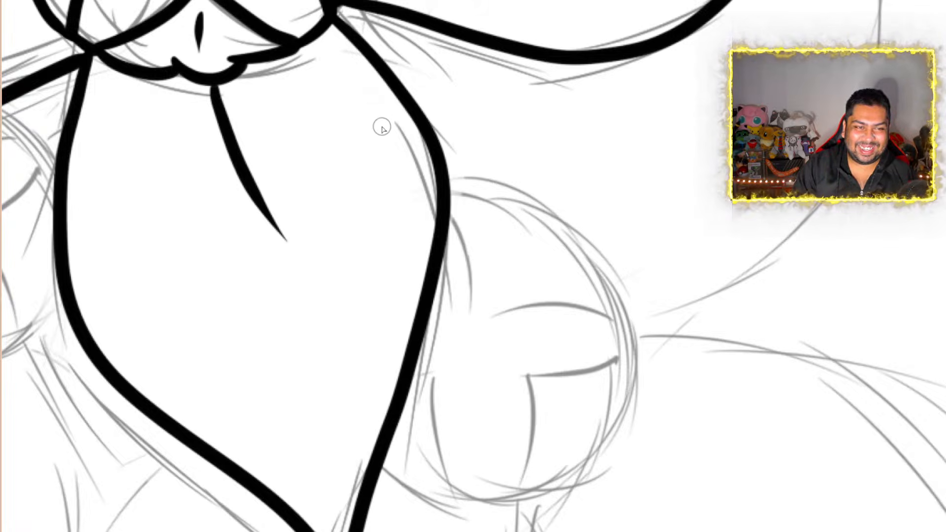
{"action": "mouse_move", "coordinate": [452, 190]}
{"action": "left_mouse_down"}
{"action": "mouse_move", "coordinate": [496, 173]}
{"action": "mouse_move", "coordinate": [547, 214]}
{"action": "mouse_move", "coordinate": [545, 241]}
{"action": "mouse_move", "coordinate": [606, 243]}
{"action": "mouse_move", "coordinate": [640, 313]}
{"action": "mouse_move", "coordinate": [623, 328]}
{"action": "mouse_move", "coordinate": [545, 308]}
{"action": "mouse_move", "coordinate": [466, 326]}
{"action": "mouse_move", "coordinate": [441, 259]}
{"action": "left_mouse_up"}
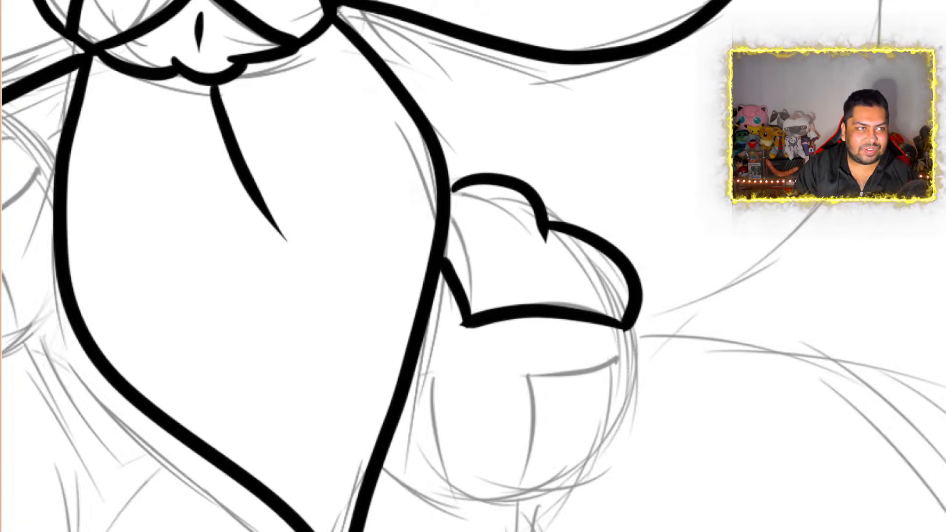
{"action": "key", "text": "ctrl+z"}
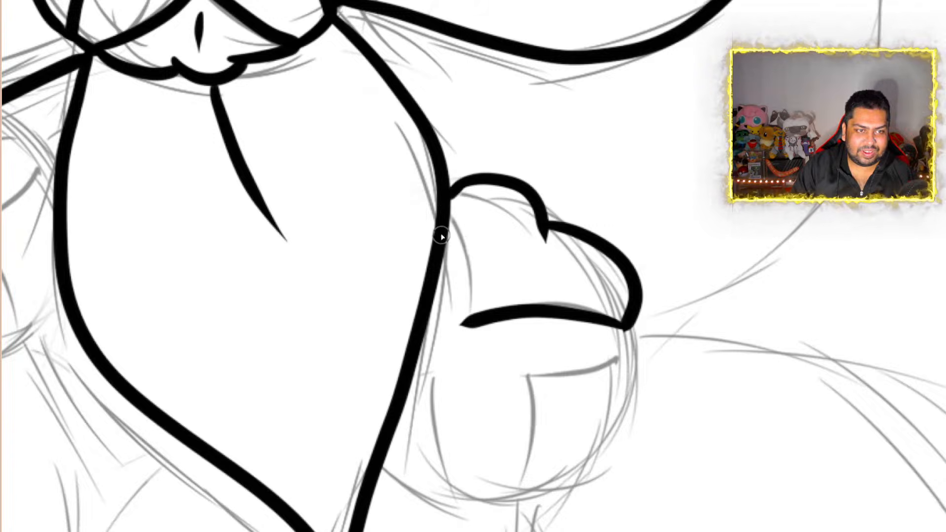
{"action": "mouse_move", "coordinate": [443, 231]}
{"action": "left_mouse_down"}
{"action": "mouse_move", "coordinate": [462, 259]}
{"action": "mouse_move", "coordinate": [464, 324]}
{"action": "left_mouse_up"}
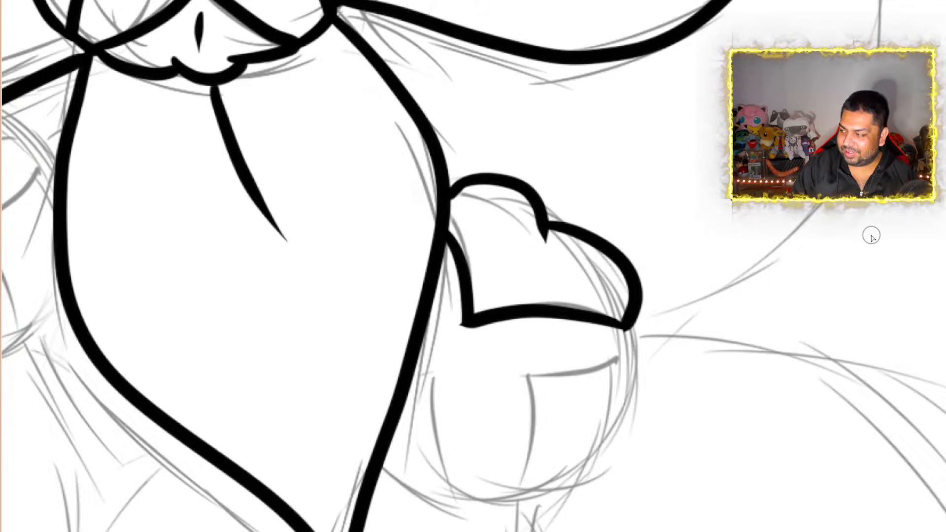
Ink the lower-right section of that flower center with a scalloped outer edge, and join it to the upper section with a short edge line
{"action": "scroll", "coordinate": [944, 275], "scroll_direction": "down", "scroll_amount": 3}
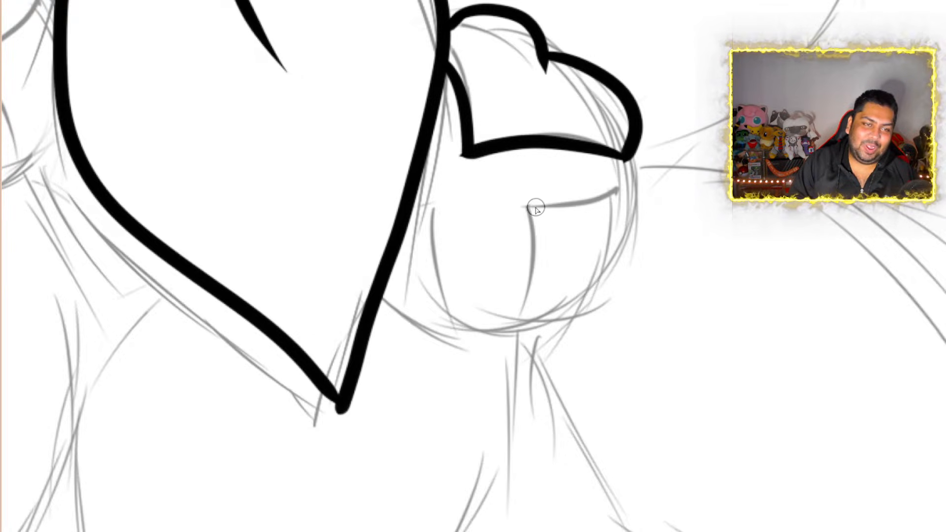
{"action": "mouse_move", "coordinate": [527, 207]}
{"action": "left_mouse_down"}
{"action": "mouse_move", "coordinate": [639, 194]}
{"action": "mouse_move", "coordinate": [608, 260]}
{"action": "mouse_move", "coordinate": [595, 244]}
{"action": "mouse_move", "coordinate": [564, 295]}
{"action": "mouse_move", "coordinate": [547, 285]}
{"action": "mouse_move", "coordinate": [536, 317]}
{"action": "mouse_move", "coordinate": [514, 323]}
{"action": "mouse_move", "coordinate": [528, 275]}
{"action": "mouse_move", "coordinate": [526, 203]}
{"action": "left_mouse_up"}
{"action": "mouse_move", "coordinate": [626, 157]}
{"action": "left_mouse_down"}
{"action": "mouse_move", "coordinate": [639, 175]}
{"action": "mouse_move", "coordinate": [635, 193]}
{"action": "left_mouse_up"}
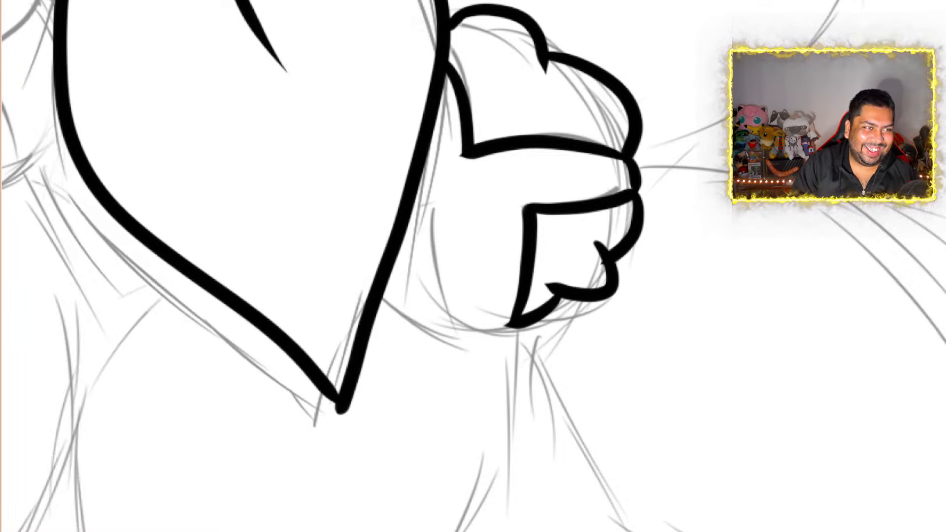
{"action": "key", "text": "ctrl+z"}
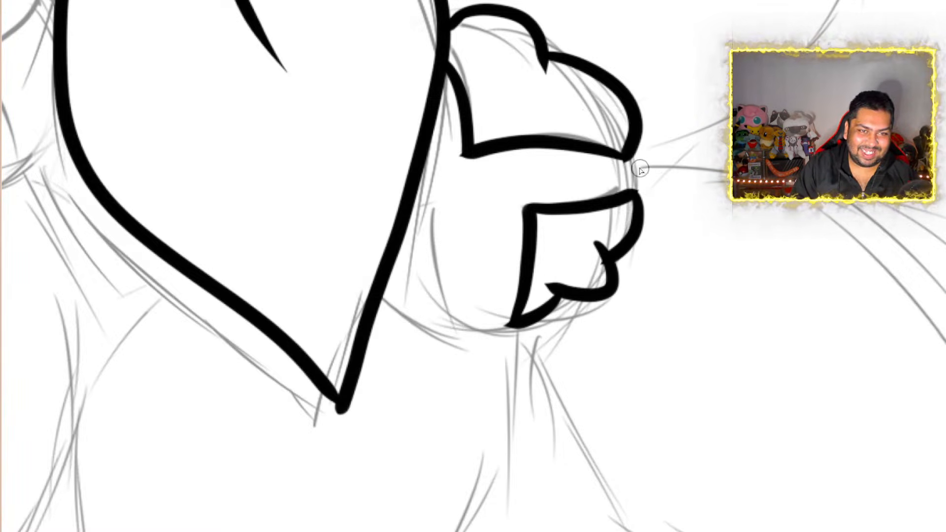
{"action": "left_click_drag", "start_coordinate": [625, 151], "coordinate": [635, 195]}
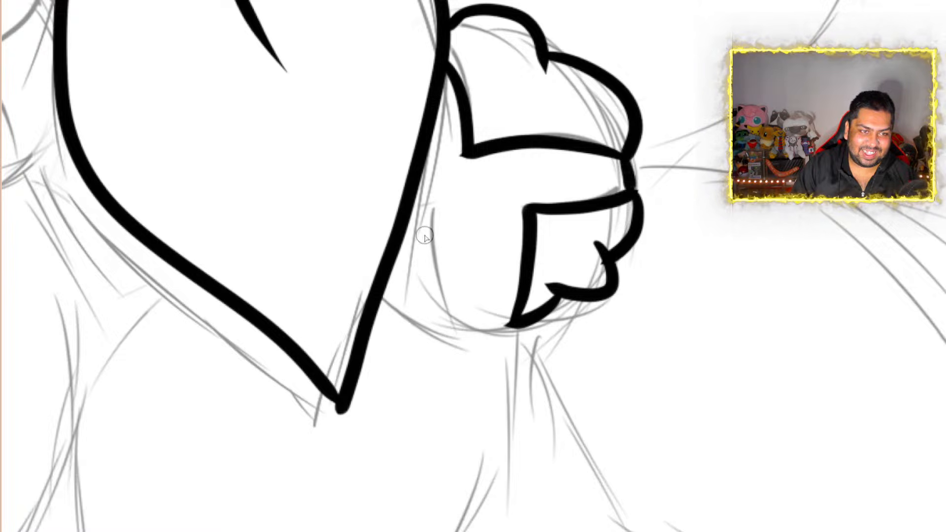
Ink the lower-left section of the flower center against the central bloom's bottom petal, and close the gap along its lower edge
{"action": "mouse_move", "coordinate": [408, 228]}
{"action": "left_mouse_down"}
{"action": "mouse_move", "coordinate": [458, 219]}
{"action": "mouse_move", "coordinate": [450, 232]}
{"action": "mouse_move", "coordinate": [458, 271]}
{"action": "left_mouse_up"}
{"action": "mouse_move", "coordinate": [472, 333]}
{"action": "left_mouse_down"}
{"action": "mouse_move", "coordinate": [446, 346]}
{"action": "mouse_move", "coordinate": [394, 311]}
{"action": "mouse_move", "coordinate": [397, 303]}
{"action": "mouse_move", "coordinate": [375, 315]}
{"action": "left_mouse_up"}
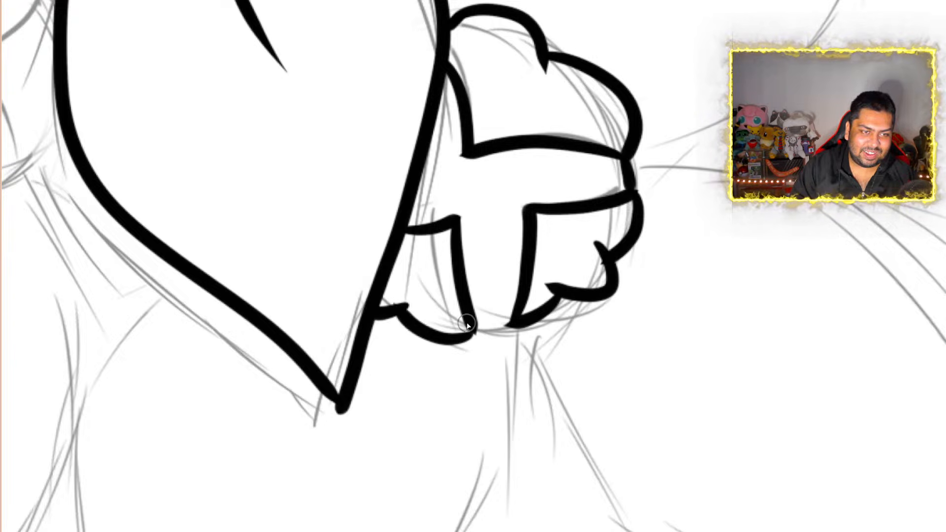
{"action": "left_click_drag", "start_coordinate": [471, 334], "coordinate": [524, 318]}
{"action": "scroll", "coordinate": [673, 114], "scroll_direction": "down", "scroll_amount": 11}
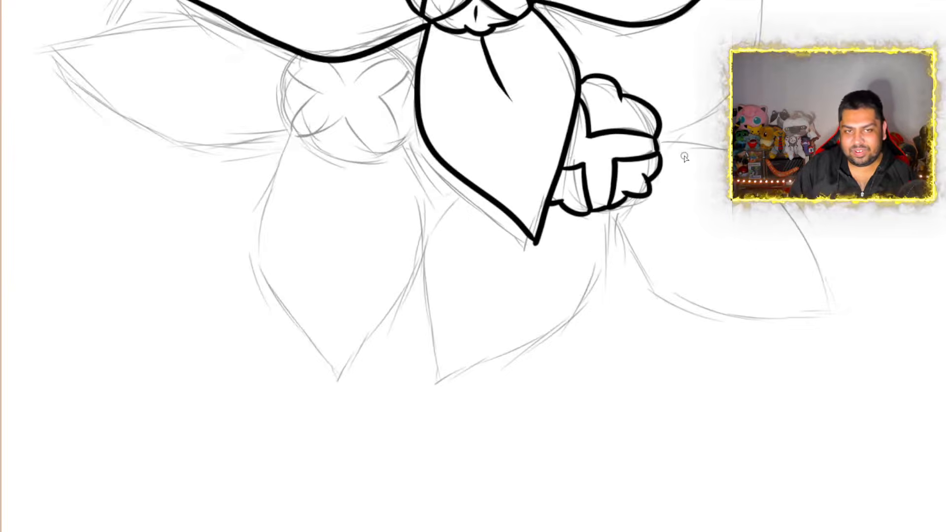
{"action": "scroll", "coordinate": [745, 43], "scroll_direction": "up", "scroll_amount": 3}
{"action": "scroll", "coordinate": [730, 80], "scroll_direction": "up", "scroll_amount": 3}
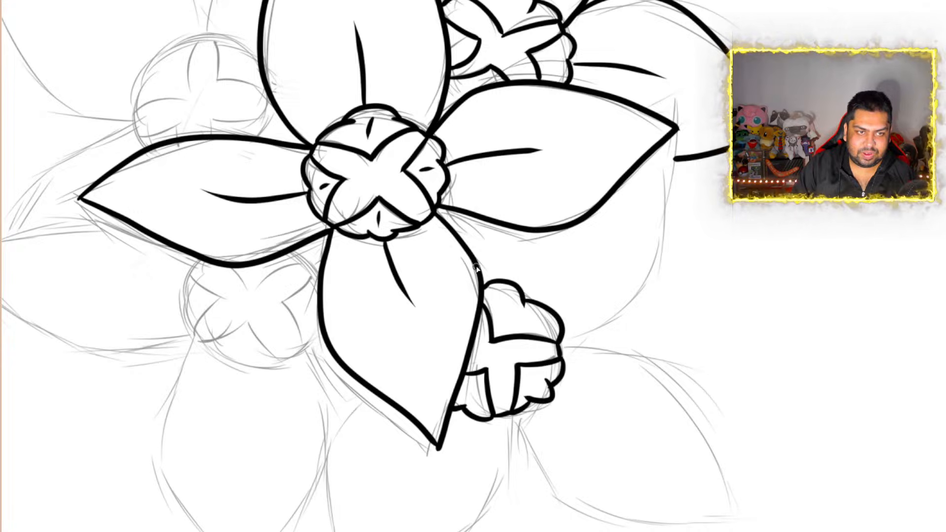
{"action": "left_click_drag", "start_coordinate": [477, 268], "coordinate": [507, 227]}
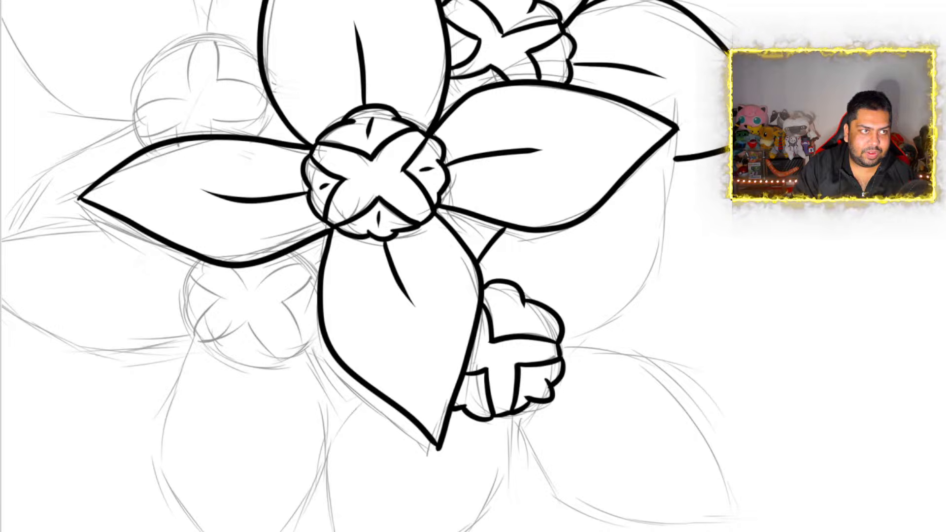
{"action": "key", "text": "ctrl+z"}
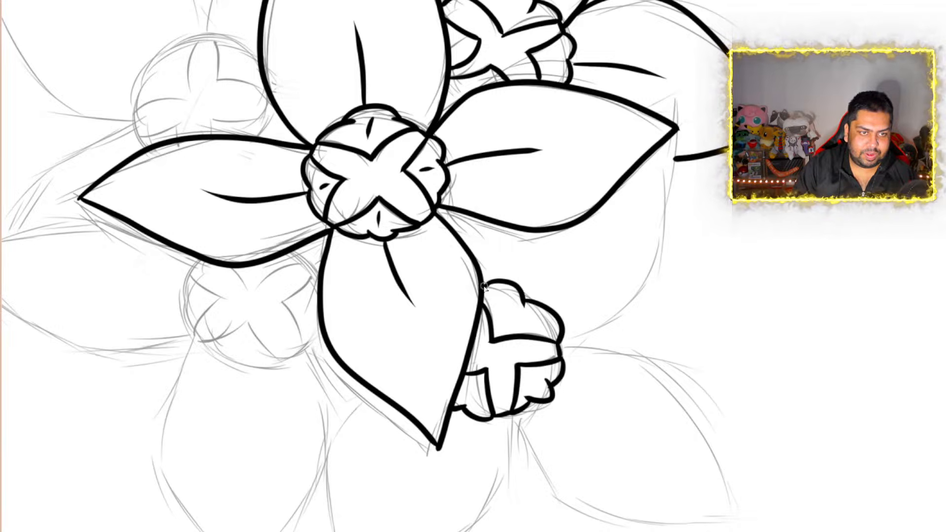
Ink the lower-right flower's upper petal behind the central bloom's right petal, with its tip peeking out above, and add a short center vein
{"action": "left_click_drag", "start_coordinate": [482, 280], "coordinate": [491, 222]}
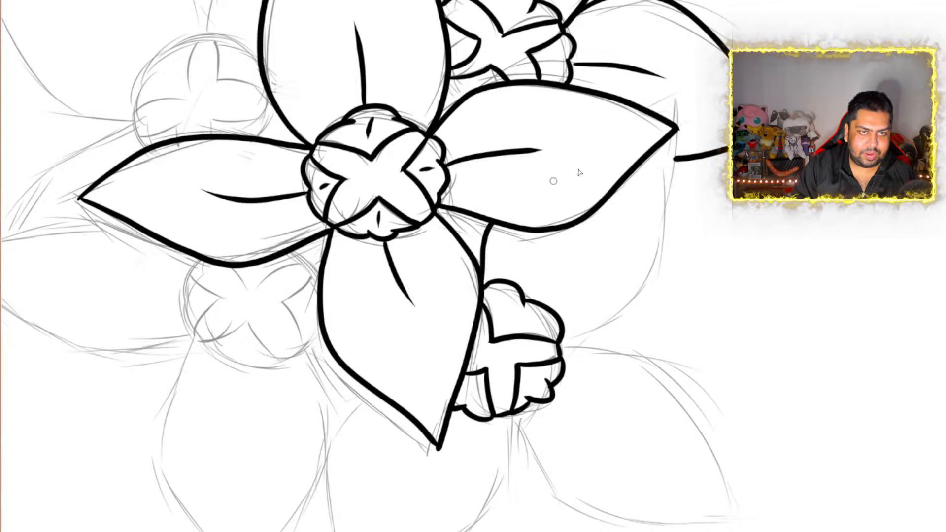
{"action": "mouse_move", "coordinate": [649, 113]}
{"action": "left_mouse_down"}
{"action": "mouse_move", "coordinate": [680, 96]}
{"action": "mouse_move", "coordinate": [679, 120]}
{"action": "left_mouse_up"}
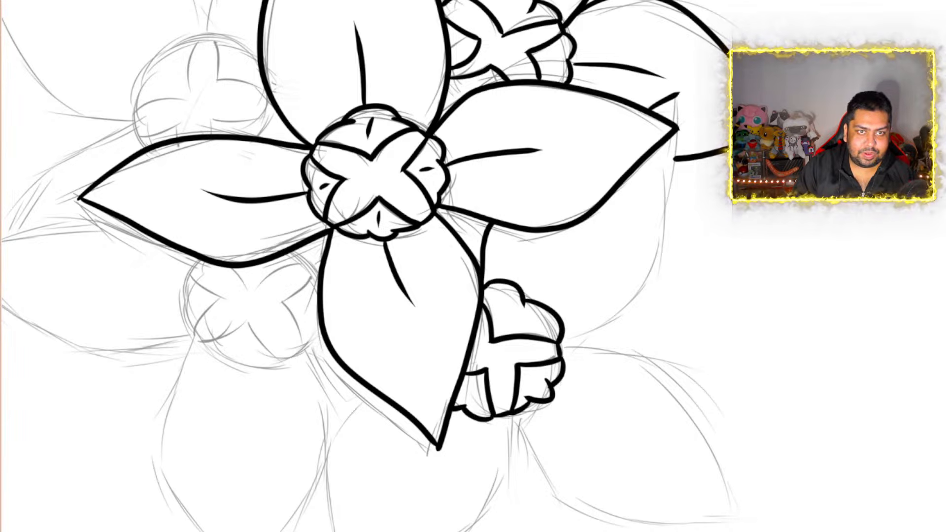
{"action": "mouse_move", "coordinate": [676, 96]}
{"action": "left_mouse_down"}
{"action": "mouse_move", "coordinate": [669, 241]}
{"action": "mouse_move", "coordinate": [653, 276]}
{"action": "left_mouse_up"}
{"action": "mouse_move", "coordinate": [636, 314]}
{"action": "left_mouse_down"}
{"action": "mouse_move", "coordinate": [567, 344]}
{"action": "mouse_move", "coordinate": [555, 332]}
{"action": "left_mouse_up"}
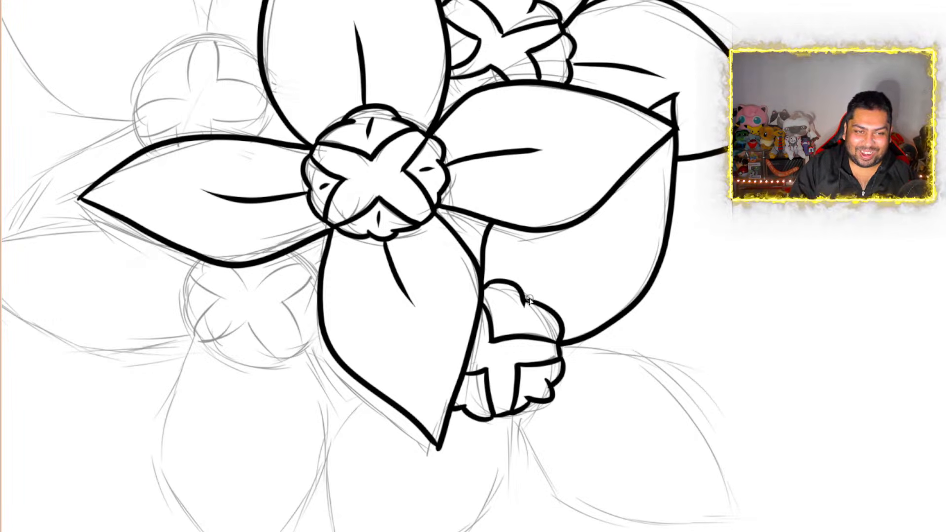
{"action": "left_click_drag", "start_coordinate": [525, 298], "coordinate": [561, 248]}
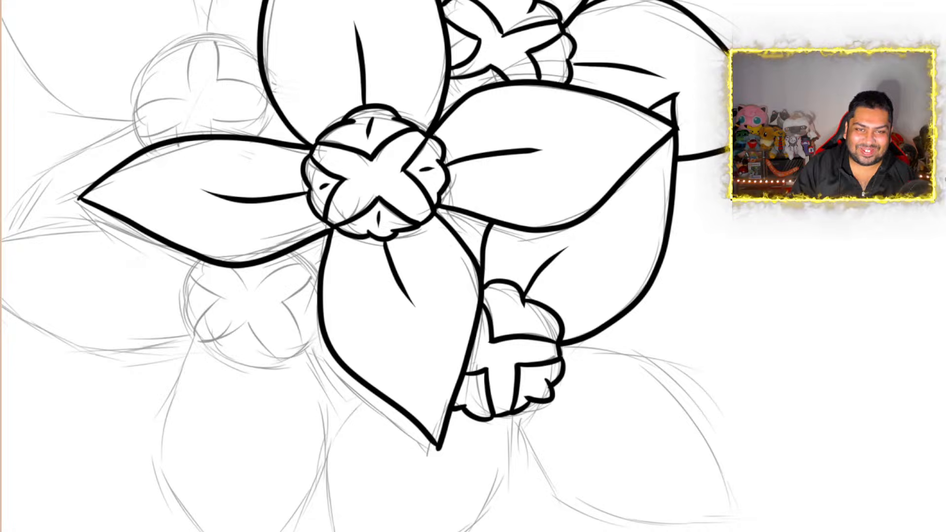
Ink the same flower's lower-right petal as a curved shape ending in a sharp point, and add a short center vein
{"action": "scroll", "coordinate": [367, 266], "scroll_direction": "down", "scroll_amount": 5}
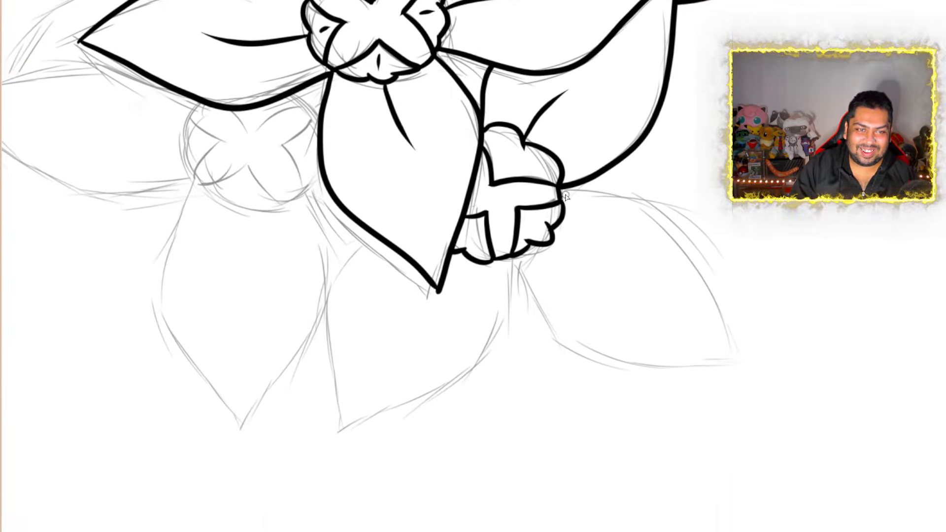
{"action": "mouse_move", "coordinate": [561, 194]}
{"action": "left_mouse_down"}
{"action": "mouse_move", "coordinate": [635, 206]}
{"action": "mouse_move", "coordinate": [695, 258]}
{"action": "mouse_move", "coordinate": [717, 357]}
{"action": "left_mouse_up"}
{"action": "mouse_move", "coordinate": [512, 267]}
{"action": "left_mouse_down"}
{"action": "mouse_move", "coordinate": [561, 346]}
{"action": "mouse_move", "coordinate": [646, 367]}
{"action": "mouse_move", "coordinate": [738, 362]}
{"action": "left_mouse_up"}
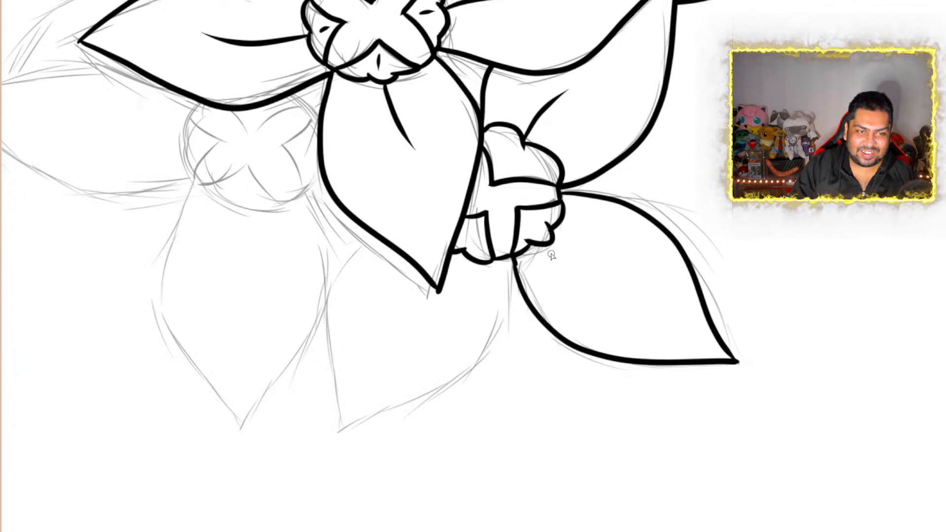
{"action": "left_click_drag", "start_coordinate": [552, 254], "coordinate": [619, 309]}
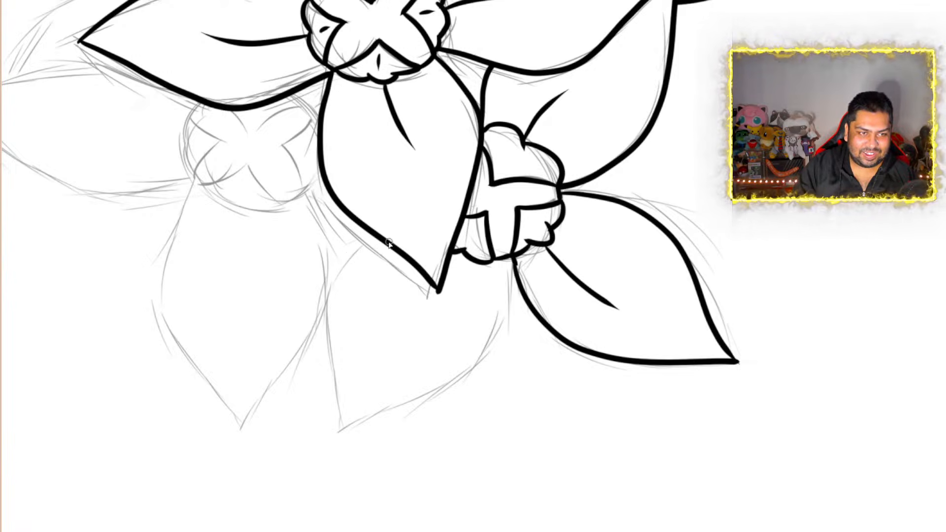
Ink the same flower's lower-left pointed petal, emerging from behind the central bloom's bottom petal, and add a short center vein
{"action": "mouse_move", "coordinate": [356, 251]}
{"action": "left_mouse_down"}
{"action": "mouse_move", "coordinate": [327, 295]}
{"action": "mouse_move", "coordinate": [363, 403]}
{"action": "left_mouse_up"}
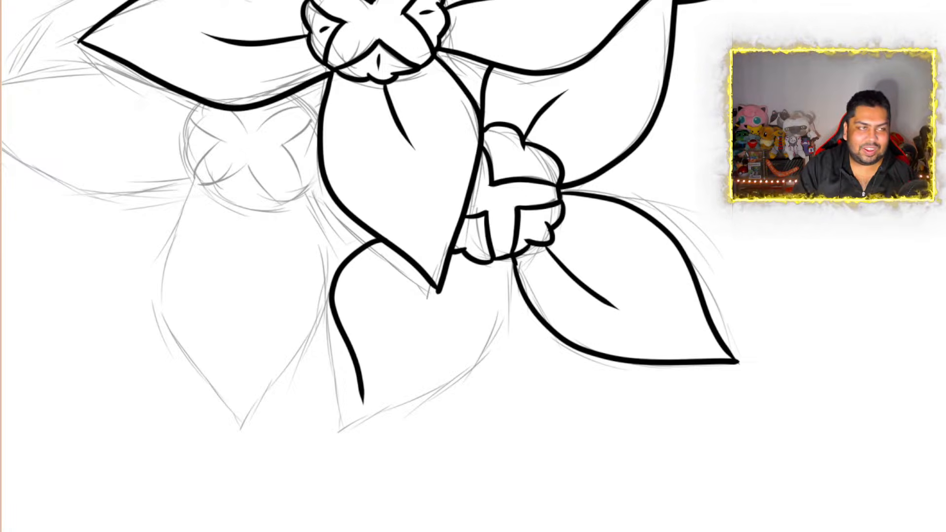
{"action": "key", "text": "ctrl+z"}
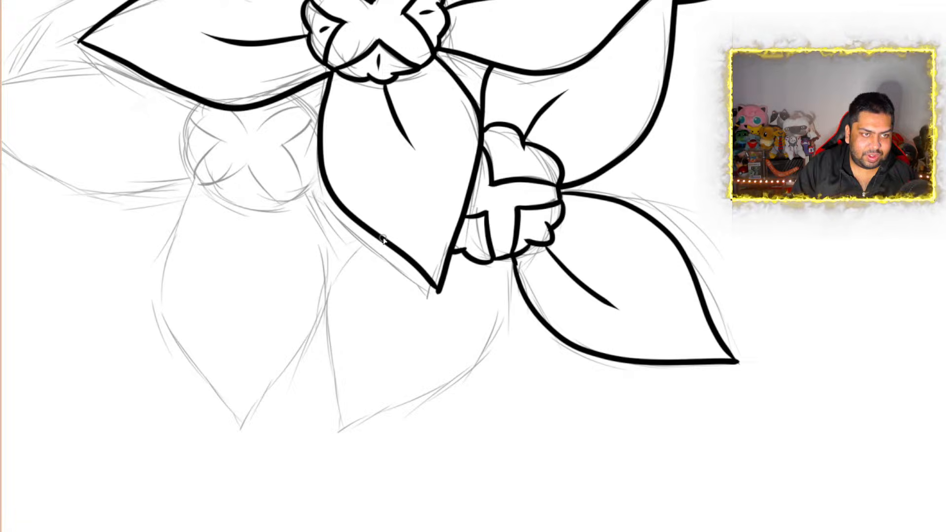
{"action": "mouse_move", "coordinate": [376, 242]}
{"action": "left_mouse_down"}
{"action": "mouse_move", "coordinate": [342, 277]}
{"action": "mouse_move", "coordinate": [339, 430]}
{"action": "mouse_move", "coordinate": [497, 324]}
{"action": "mouse_move", "coordinate": [513, 257]}
{"action": "left_mouse_up"}
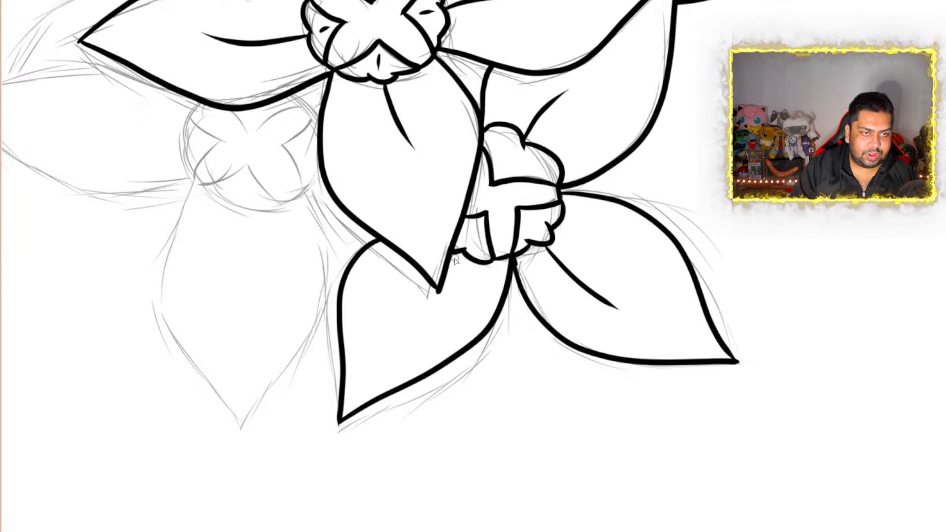
{"action": "left_click_drag", "start_coordinate": [454, 257], "coordinate": [397, 342]}
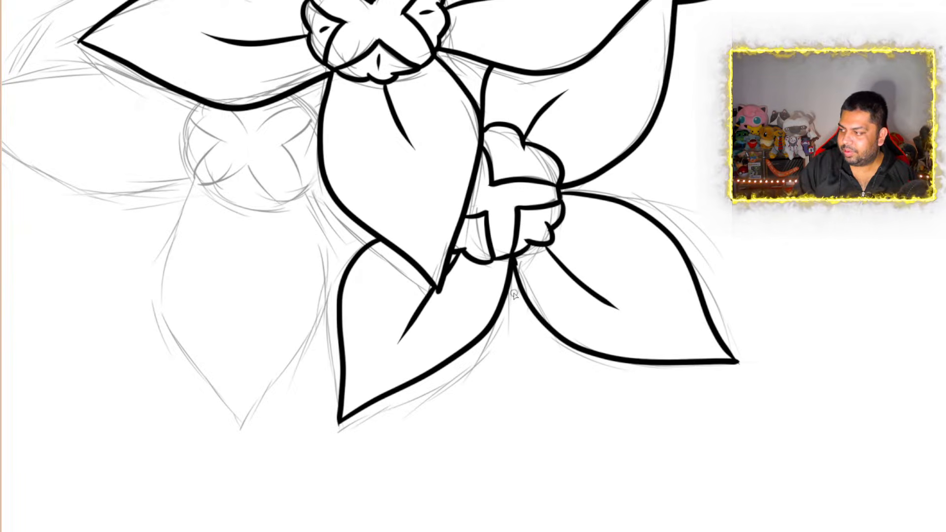
Ink the upper section of the lower-left flower's center beneath the central bloom's left petal, with a rounded outer corner and a V-shaped inner edge
{"action": "scroll", "coordinate": [285, 313], "scroll_direction": "down", "scroll_amount": 3}
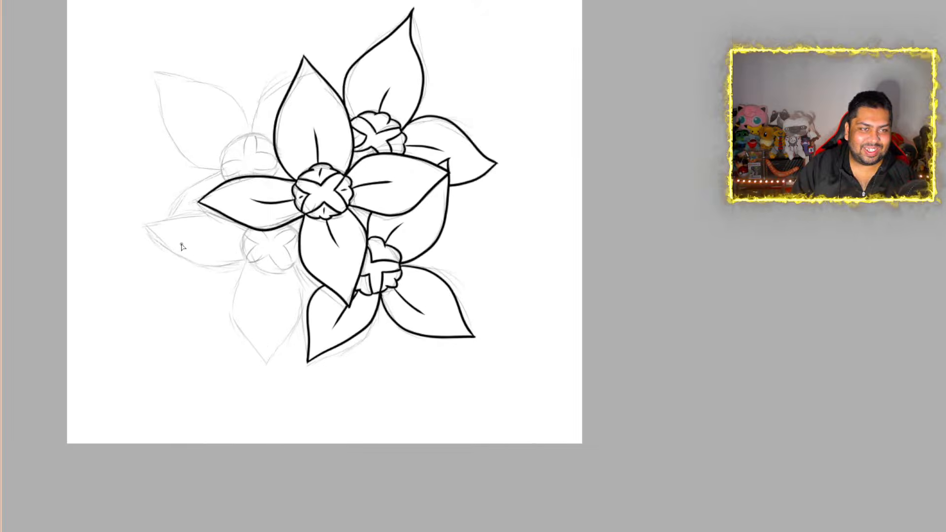
{"action": "scroll", "coordinate": [181, 247], "scroll_direction": "up", "scroll_amount": 3}
{"action": "scroll", "coordinate": [181, 247], "scroll_direction": "down", "scroll_amount": 4}
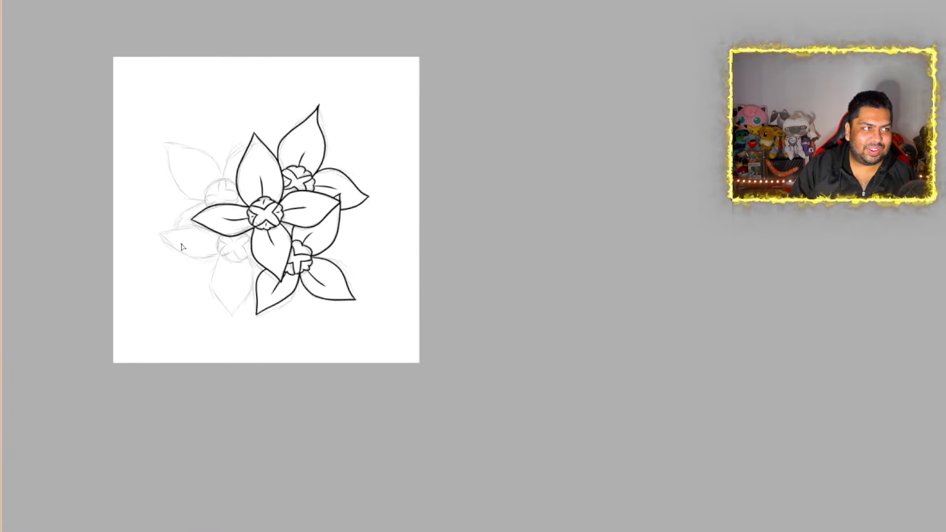
{"action": "scroll", "coordinate": [182, 246], "scroll_direction": "up", "scroll_amount": 6}
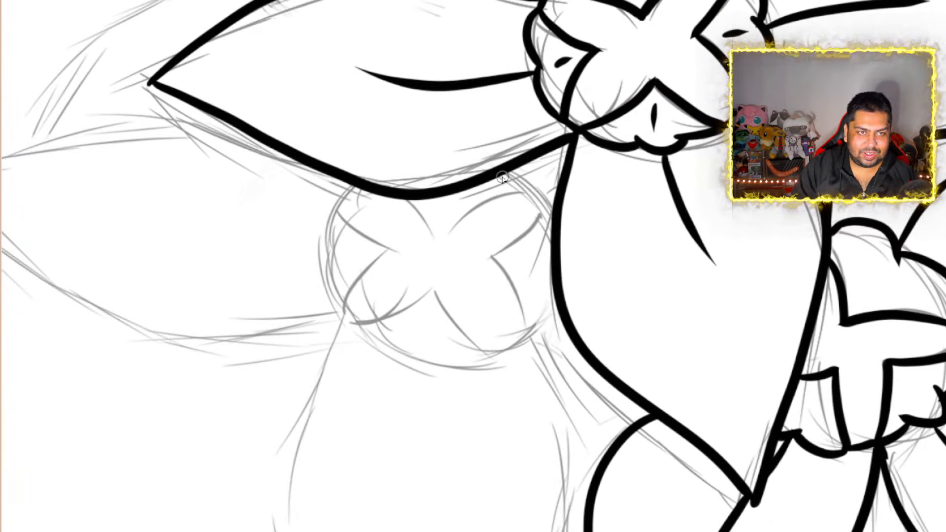
{"action": "mouse_move", "coordinate": [497, 176]}
{"action": "left_mouse_down"}
{"action": "mouse_move", "coordinate": [535, 183]}
{"action": "mouse_move", "coordinate": [528, 205]}
{"action": "mouse_move", "coordinate": [471, 220]}
{"action": "mouse_move", "coordinate": [446, 250]}
{"action": "mouse_move", "coordinate": [417, 232]}
{"action": "mouse_move", "coordinate": [402, 197]}
{"action": "left_mouse_up"}
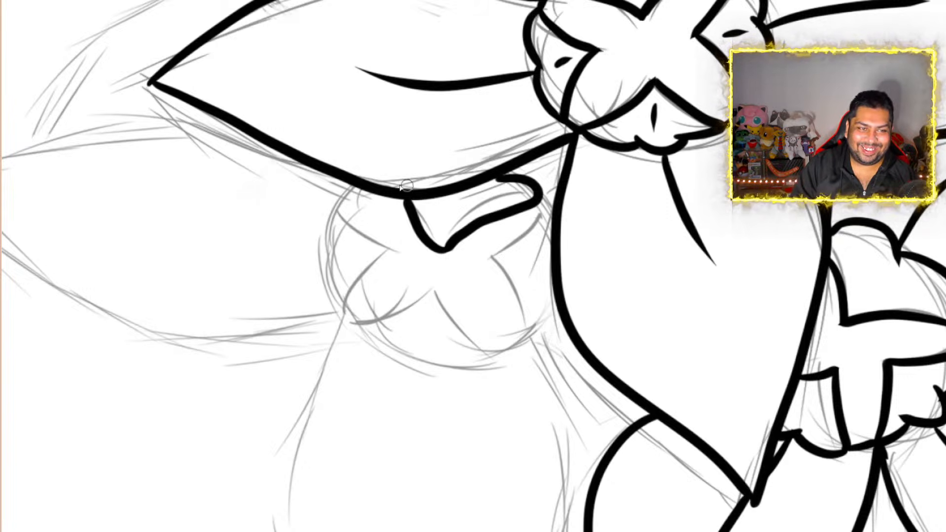
{"action": "mouse_move", "coordinate": [339, 200]}
{"action": "left_mouse_down"}
{"action": "mouse_move", "coordinate": [312, 226]}
{"action": "mouse_move", "coordinate": [331, 315]}
{"action": "mouse_move", "coordinate": [367, 325]}
{"action": "mouse_move", "coordinate": [390, 242]}
{"action": "mouse_move", "coordinate": [337, 211]}
{"action": "mouse_move", "coordinate": [339, 200]}
{"action": "left_mouse_up"}
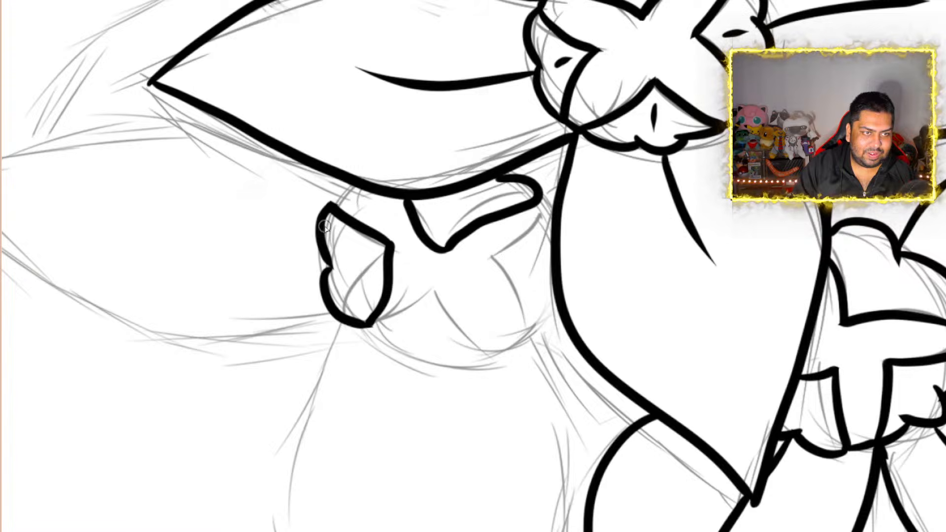
{"action": "left_click_drag", "start_coordinate": [327, 213], "coordinate": [362, 185]}
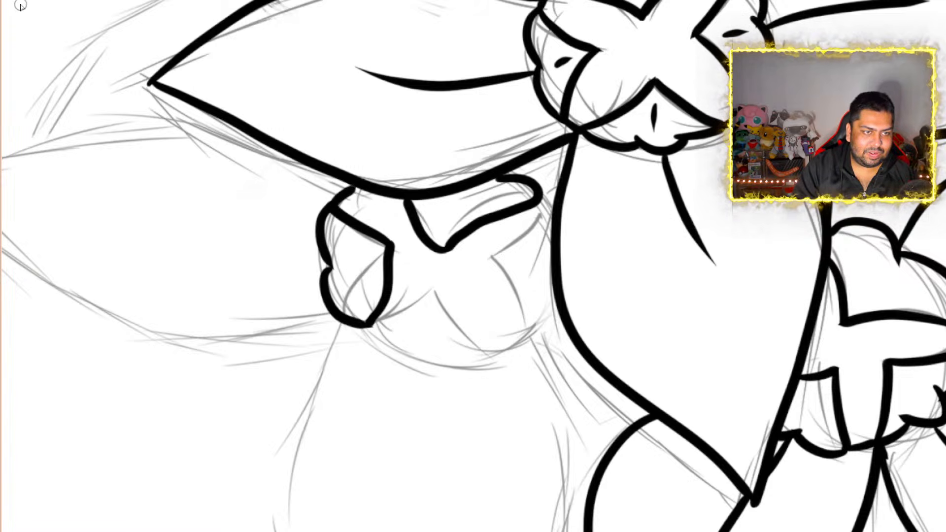
{"action": "key", "text": "ctrl+z"}
{"action": "key", "text": "ctrl+z"}
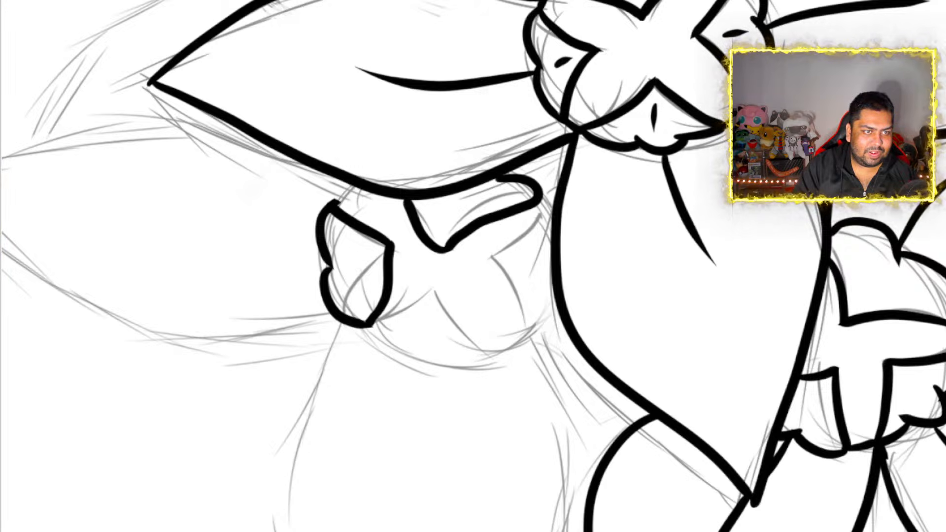
{"action": "key", "text": "ctrl+z"}
{"action": "key", "text": "ctrl+z"}
{"action": "key", "text": "ctrl+z"}
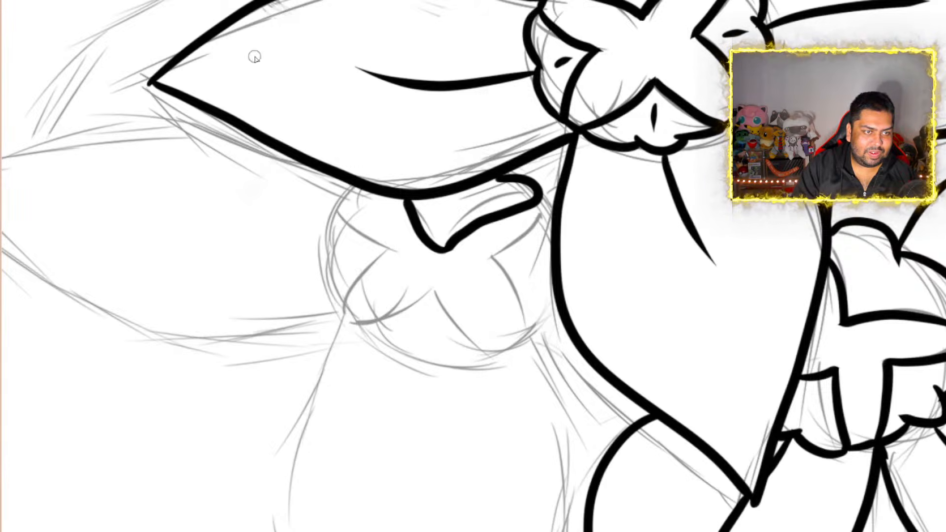
Ink the center's left section as a curved wedge and its bottom section with a scalloped outer edge and a pointed inner edge
{"action": "mouse_move", "coordinate": [336, 208]}
{"action": "left_mouse_down"}
{"action": "mouse_move", "coordinate": [318, 235]}
{"action": "mouse_move", "coordinate": [328, 282]}
{"action": "mouse_move", "coordinate": [344, 302]}
{"action": "left_mouse_up"}
{"action": "mouse_move", "coordinate": [336, 208]}
{"action": "left_mouse_down"}
{"action": "mouse_move", "coordinate": [394, 247]}
{"action": "mouse_move", "coordinate": [343, 302]}
{"action": "mouse_move", "coordinate": [371, 348]}
{"action": "mouse_move", "coordinate": [494, 375]}
{"action": "left_mouse_up"}
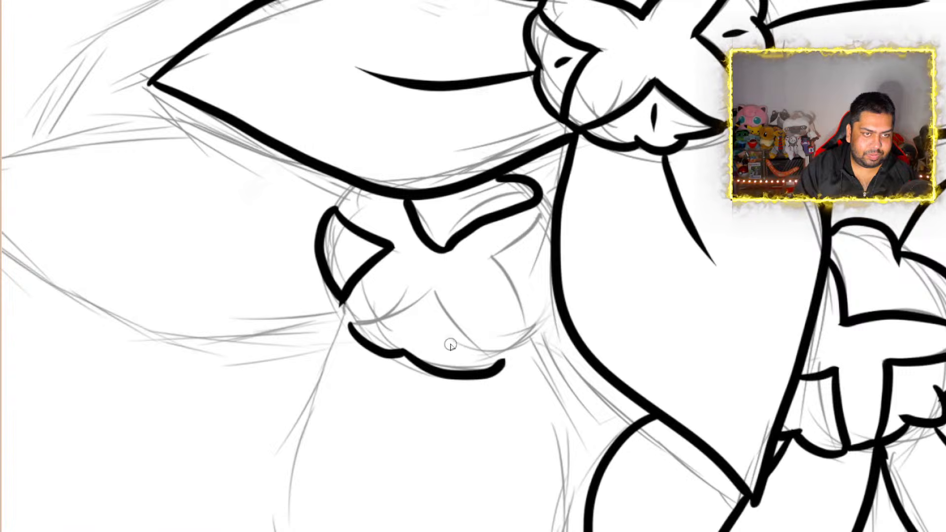
{"action": "mouse_move", "coordinate": [349, 326]}
{"action": "left_mouse_down"}
{"action": "mouse_move", "coordinate": [388, 319]}
{"action": "mouse_move", "coordinate": [433, 285]}
{"action": "mouse_move", "coordinate": [484, 319]}
{"action": "mouse_move", "coordinate": [505, 356]}
{"action": "mouse_move", "coordinate": [551, 321]}
{"action": "left_mouse_up"}
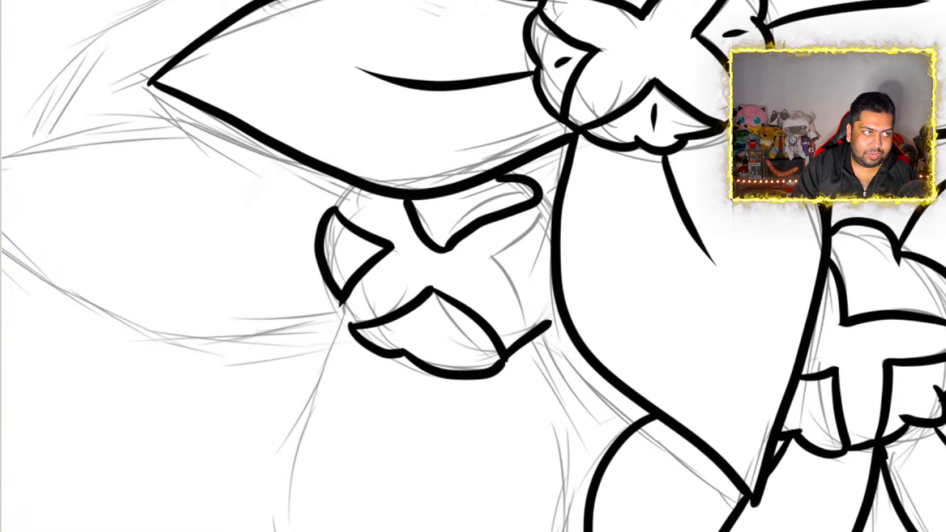
{"action": "key", "text": "ctrl+z"}
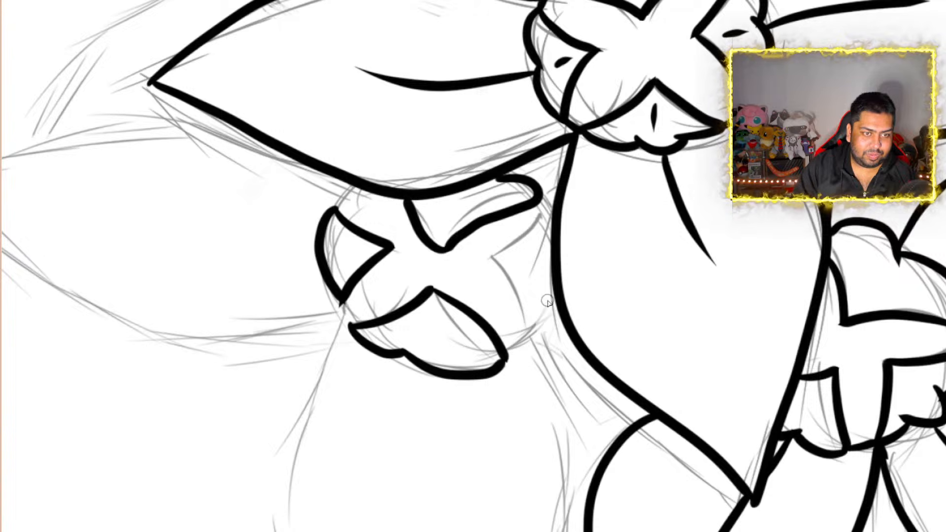
Ink the center's right section against the central bloom's bottom petal, and join the sections with short outer edge lines
{"action": "left_click", "coordinate": [526, 328]}
{"action": "mouse_move", "coordinate": [541, 341]}
{"action": "left_mouse_down"}
{"action": "mouse_move", "coordinate": [560, 322]}
{"action": "mouse_move", "coordinate": [477, 249]}
{"action": "mouse_move", "coordinate": [552, 217]}
{"action": "left_mouse_up"}
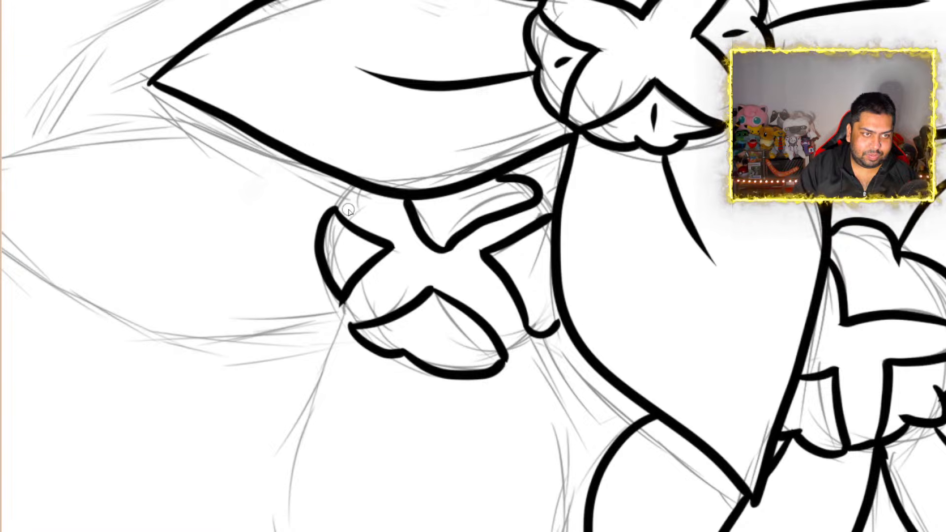
{"action": "left_click_drag", "start_coordinate": [347, 193], "coordinate": [337, 208]}
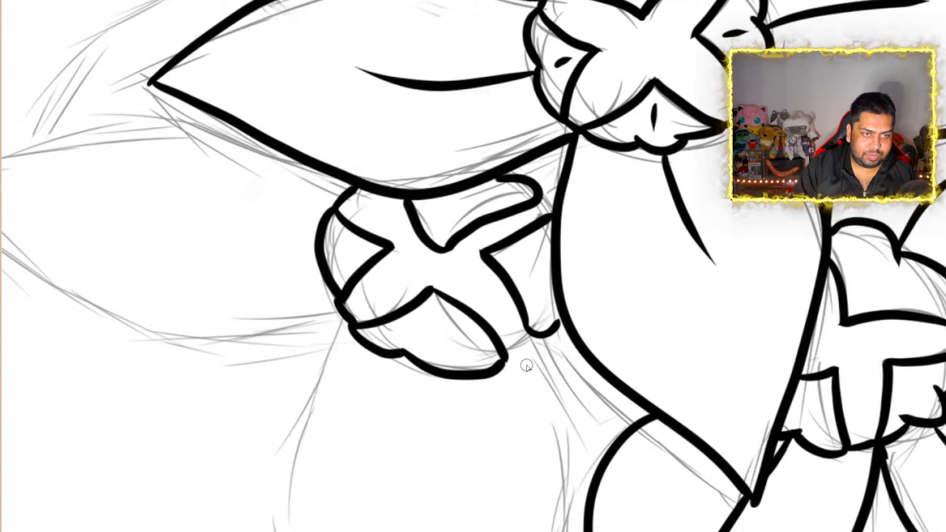
{"action": "left_click_drag", "start_coordinate": [502, 363], "coordinate": [540, 336]}
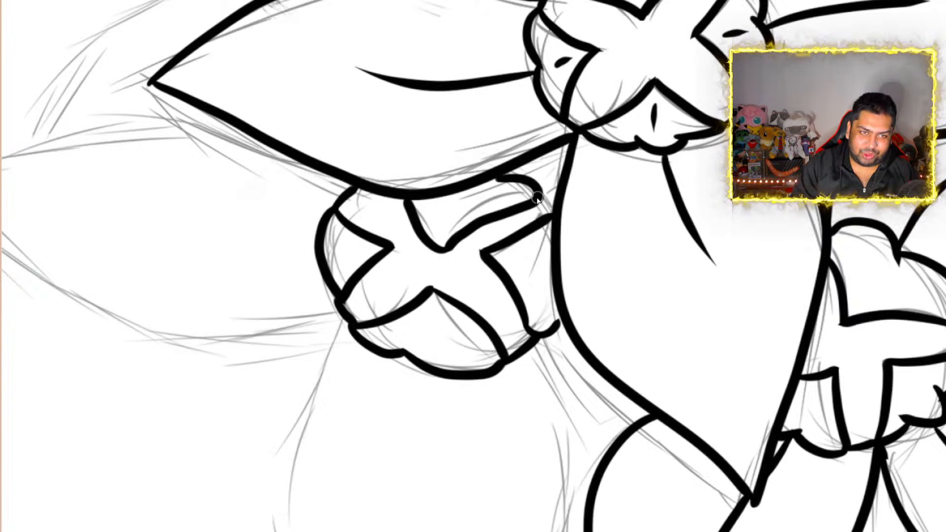
{"action": "left_click_drag", "start_coordinate": [539, 198], "coordinate": [553, 217]}
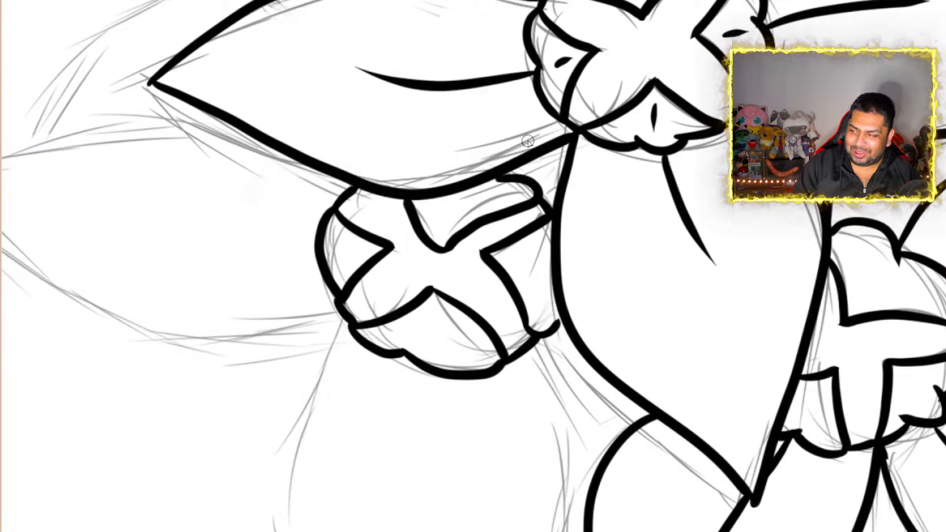
{"action": "scroll", "coordinate": [528, 142], "scroll_direction": "down", "scroll_amount": 10}
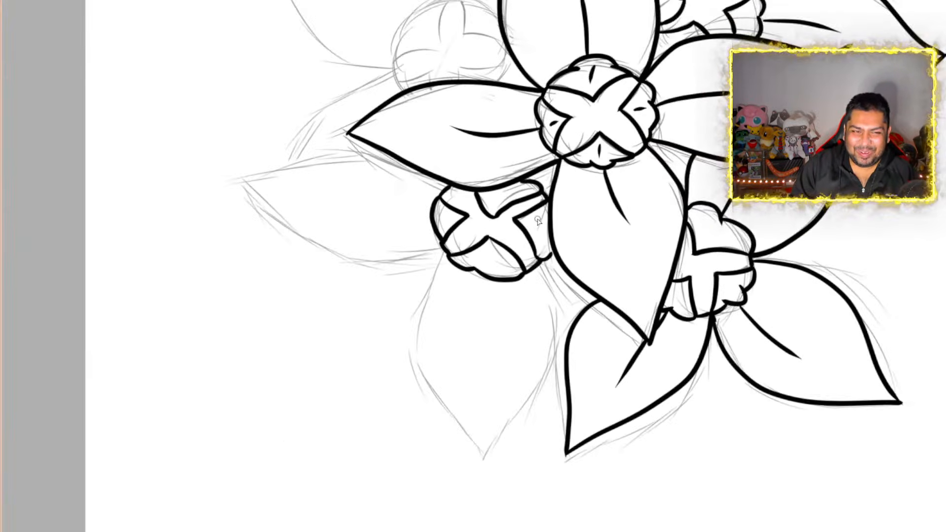
{"action": "scroll", "coordinate": [534, 240], "scroll_direction": "up", "scroll_amount": 3}
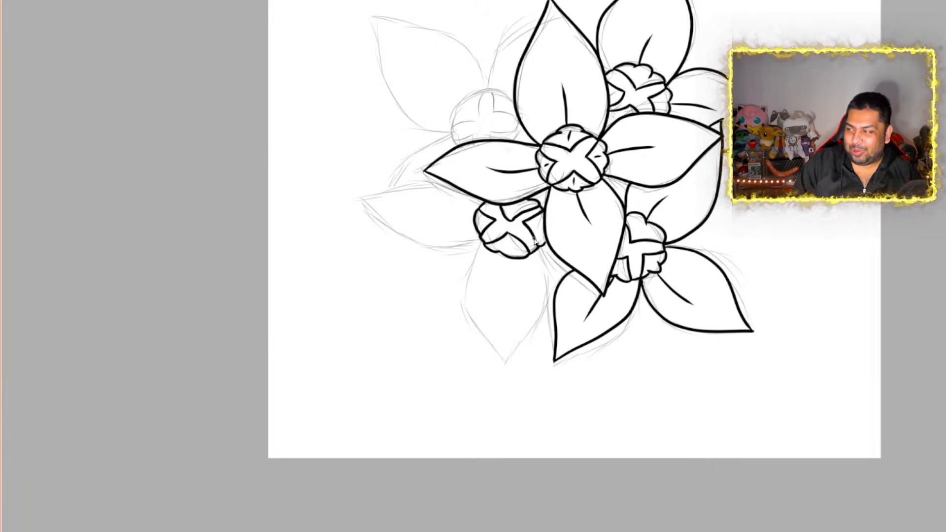
{"action": "scroll", "coordinate": [534, 240], "scroll_direction": "down", "scroll_amount": 3}
{"action": "scroll", "coordinate": [535, 240], "scroll_direction": "up", "scroll_amount": 10}
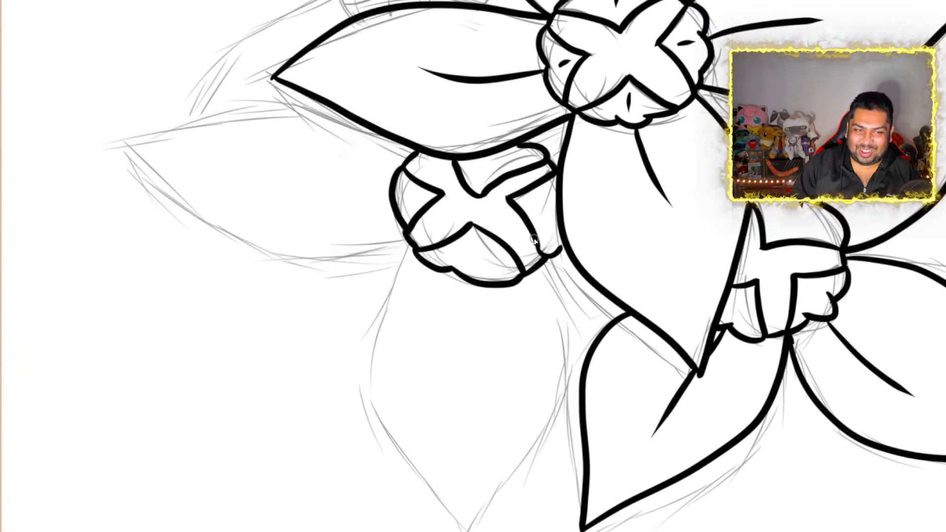
{"action": "scroll", "coordinate": [535, 240], "scroll_direction": "down", "scroll_amount": 6}
{"action": "scroll", "coordinate": [535, 241], "scroll_direction": "up", "scroll_amount": 6}
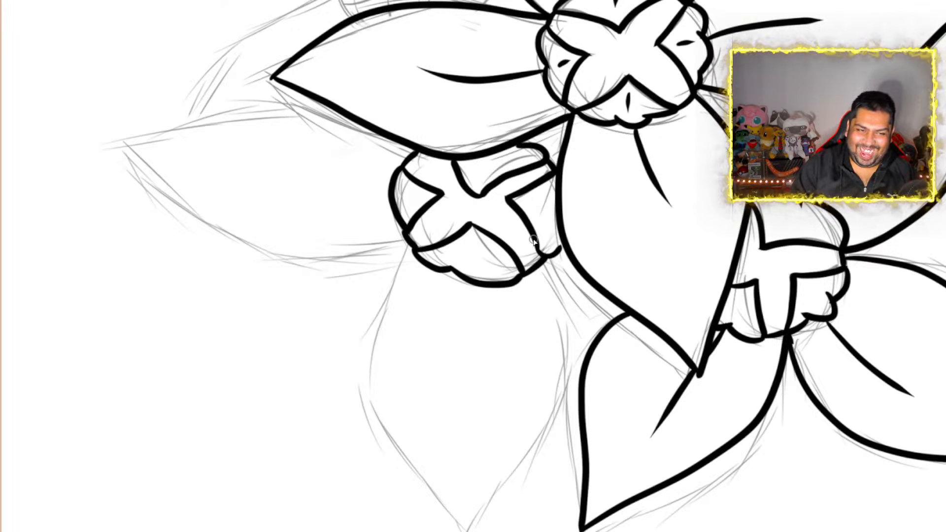
{"action": "scroll", "coordinate": [534, 242], "scroll_direction": "down", "scroll_amount": 5}
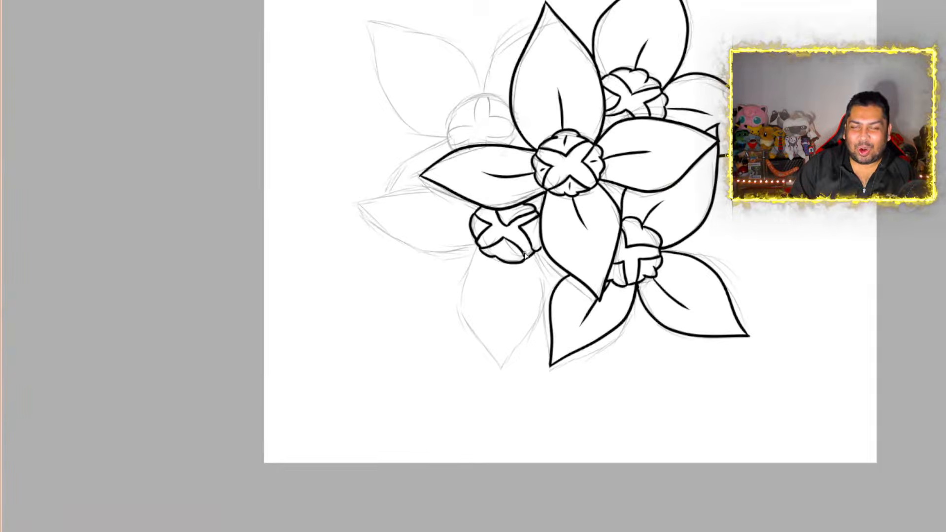
{"action": "scroll", "coordinate": [525, 254], "scroll_direction": "up", "scroll_amount": 1}
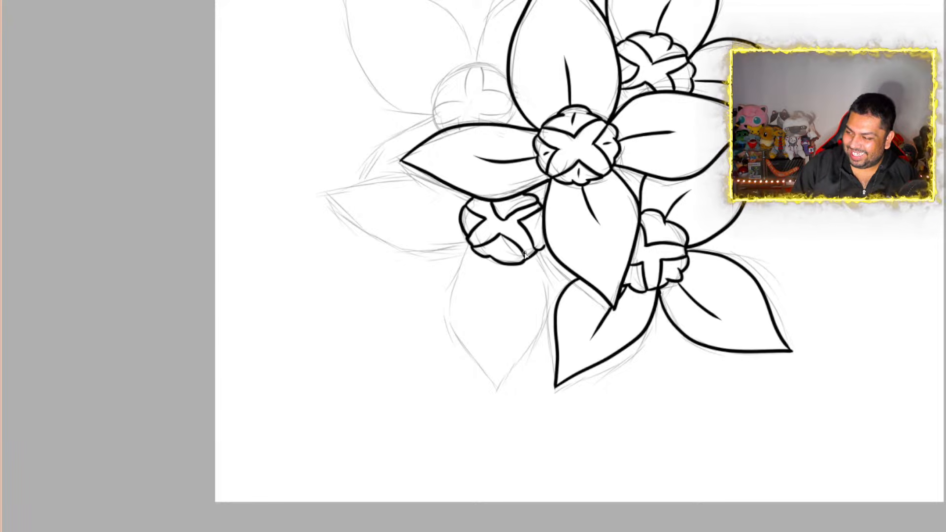
{"action": "scroll", "coordinate": [525, 254], "scroll_direction": "up", "scroll_amount": 4}
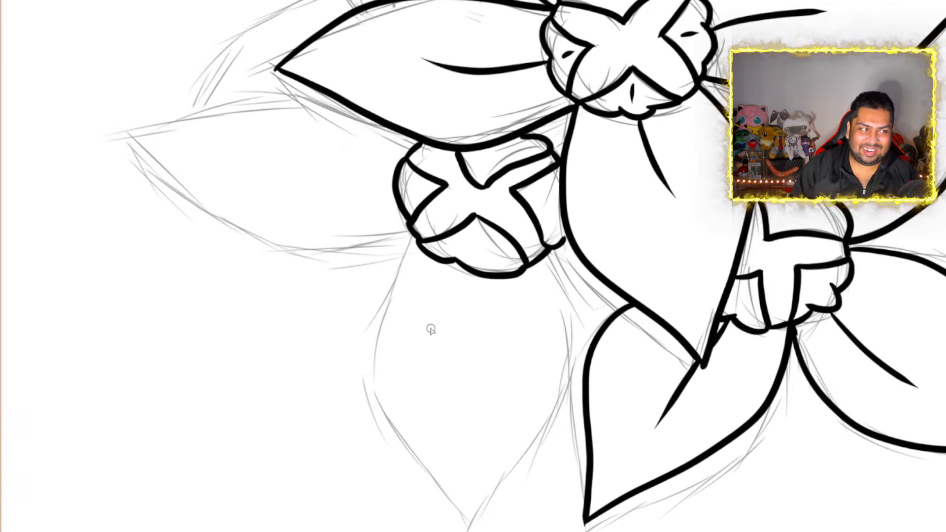
{"action": "scroll", "coordinate": [432, 330], "scroll_direction": "down", "scroll_amount": 1}
{"action": "scroll", "coordinate": [499, 306], "scroll_direction": "up", "scroll_amount": 1}
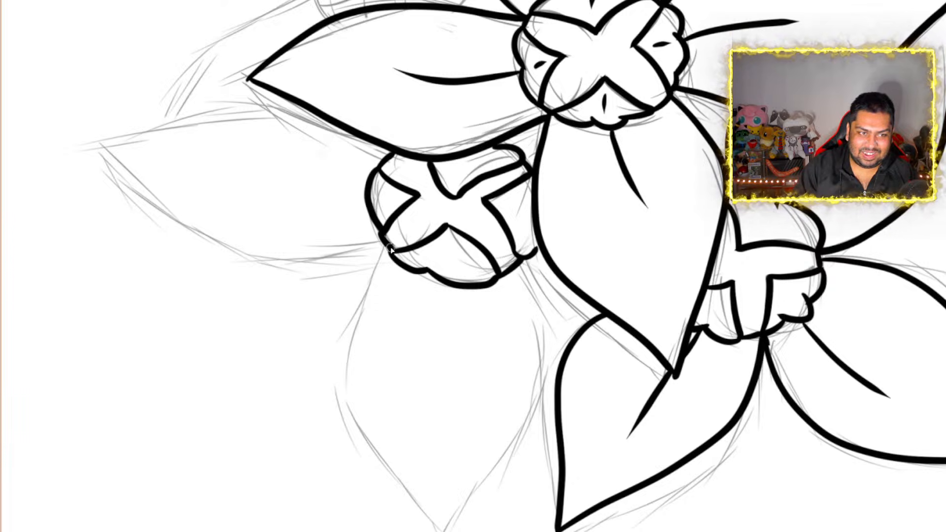
{"action": "scroll", "coordinate": [574, 242], "scroll_direction": "down", "scroll_amount": 1}
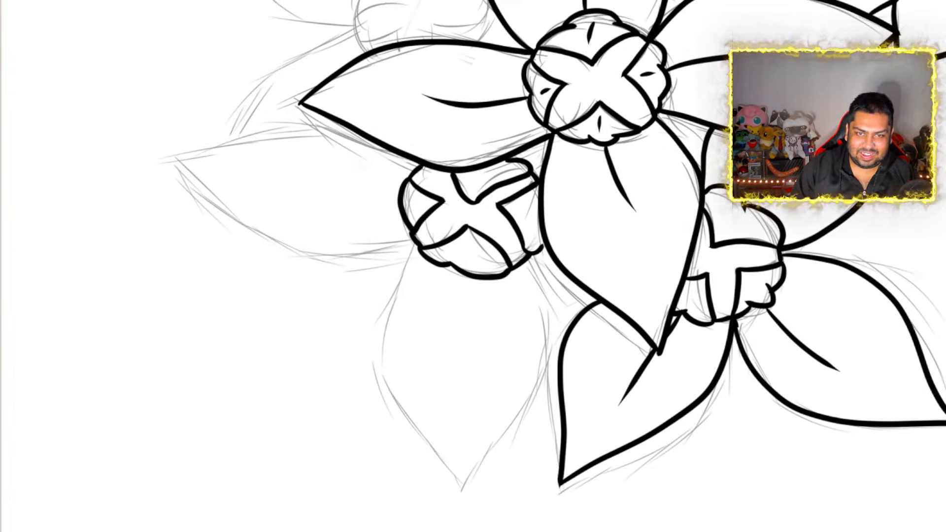
Ink the lower-left flower's downward-pointing petal along the sketch with two curved sides meeting at a tip, and add a center vein
{"action": "scroll", "coordinate": [554, 246], "scroll_direction": "down", "scroll_amount": 2}
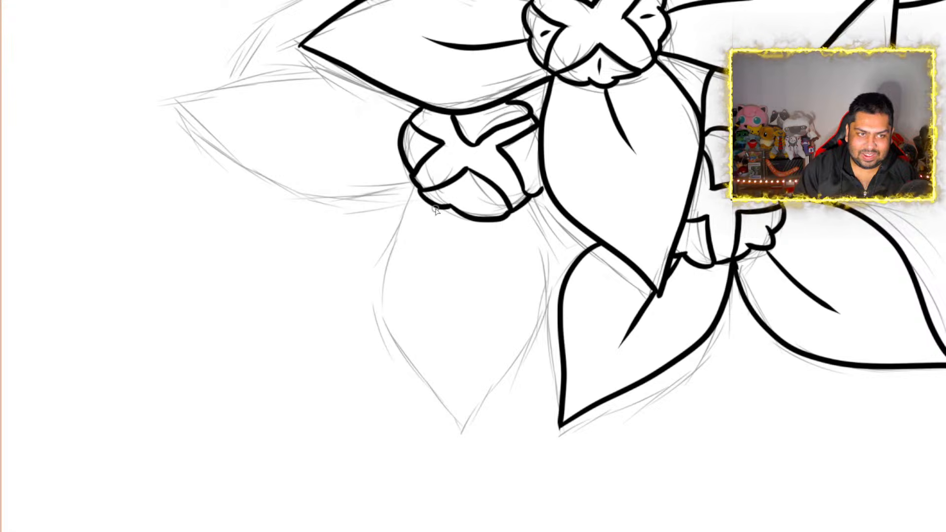
{"action": "mouse_move", "coordinate": [418, 191]}
{"action": "left_mouse_down"}
{"action": "mouse_move", "coordinate": [383, 256]}
{"action": "mouse_move", "coordinate": [406, 344]}
{"action": "mouse_move", "coordinate": [467, 404]}
{"action": "mouse_move", "coordinate": [473, 432]}
{"action": "mouse_move", "coordinate": [546, 308]}
{"action": "mouse_move", "coordinate": [531, 191]}
{"action": "left_mouse_up"}
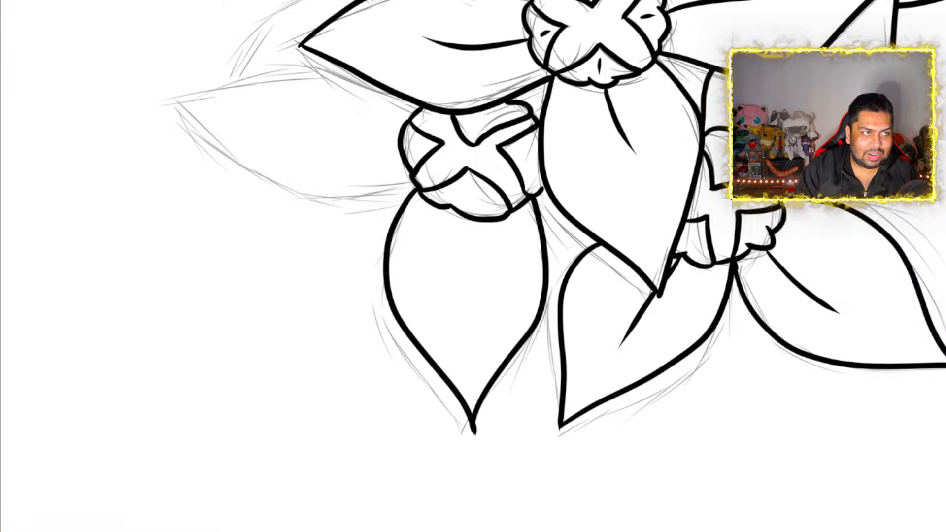
{"action": "key", "text": "ctrl+z"}
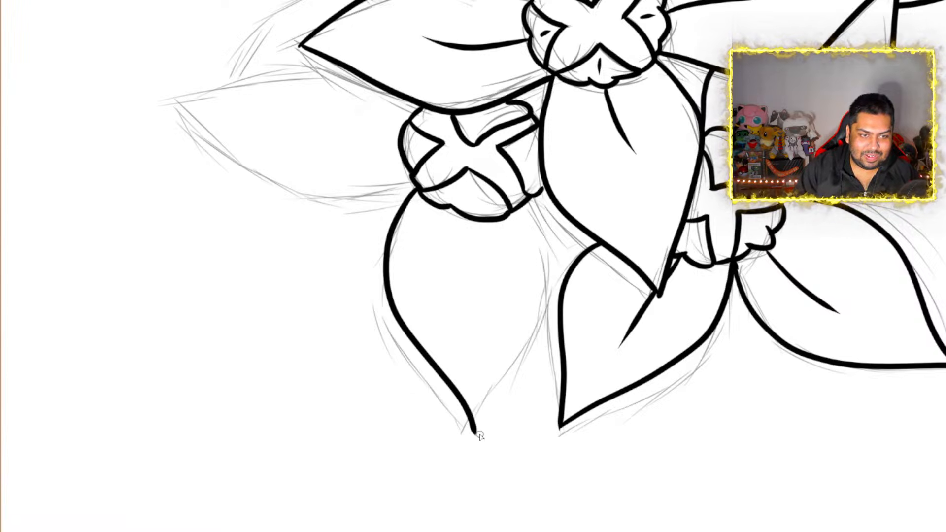
{"action": "mouse_move", "coordinate": [477, 430]}
{"action": "left_mouse_down"}
{"action": "mouse_move", "coordinate": [531, 327]}
{"action": "mouse_move", "coordinate": [549, 259]}
{"action": "mouse_move", "coordinate": [546, 181]}
{"action": "left_mouse_up"}
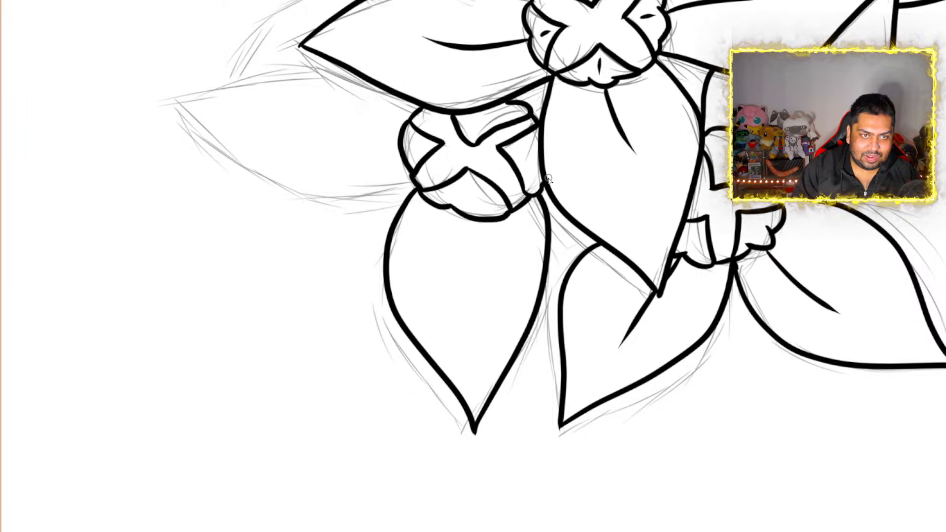
{"action": "left_click_drag", "start_coordinate": [473, 223], "coordinate": [461, 320]}
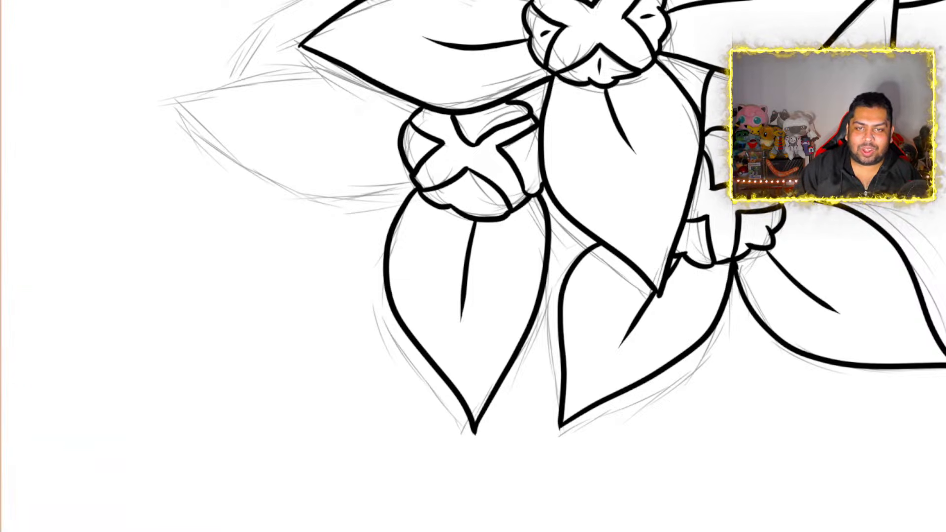
{"action": "scroll", "coordinate": [937, 206], "scroll_direction": "up", "scroll_amount": 5}
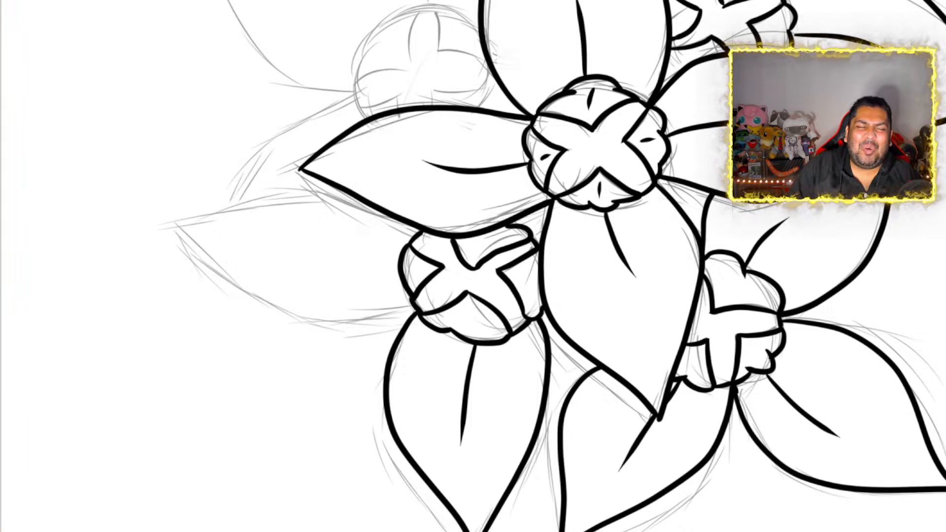
{"action": "scroll", "coordinate": [498, 242], "scroll_direction": "down", "scroll_amount": 1}
{"action": "scroll", "coordinate": [406, 196], "scroll_direction": "up", "scroll_amount": 2}
{"action": "scroll", "coordinate": [423, 192], "scroll_direction": "down", "scroll_amount": 1}
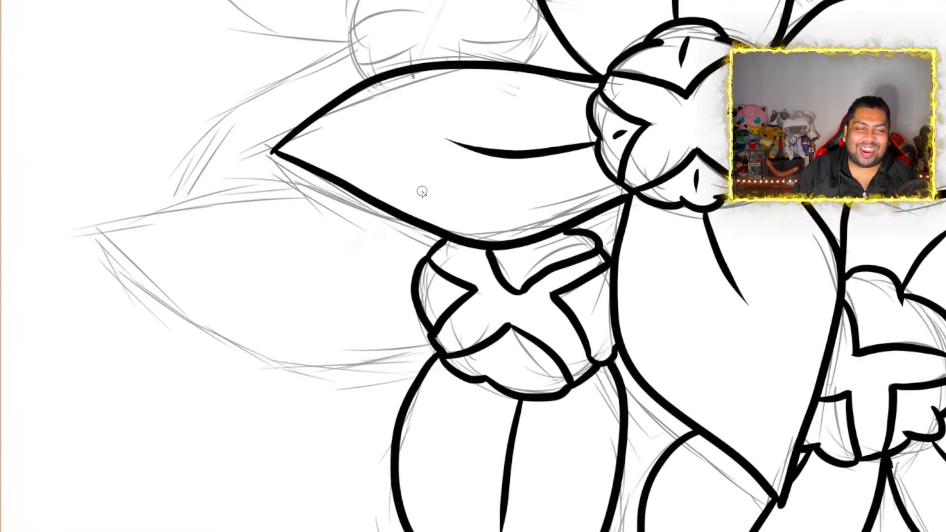
{"action": "scroll", "coordinate": [422, 192], "scroll_direction": "up", "scroll_amount": 1}
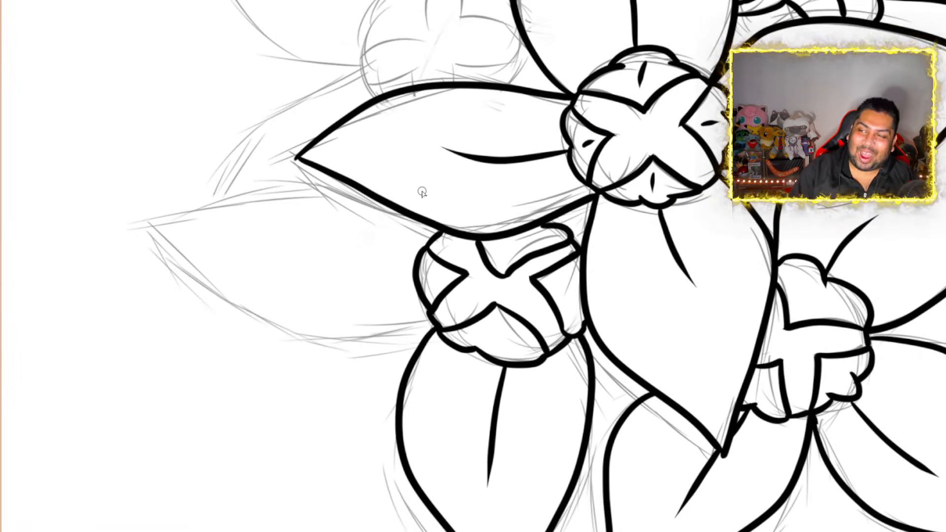
{"action": "scroll", "coordinate": [423, 192], "scroll_direction": "down", "scroll_amount": 1}
{"action": "scroll", "coordinate": [422, 192], "scroll_direction": "up", "scroll_amount": 1}
{"action": "scroll", "coordinate": [422, 192], "scroll_direction": "up", "scroll_amount": 2}
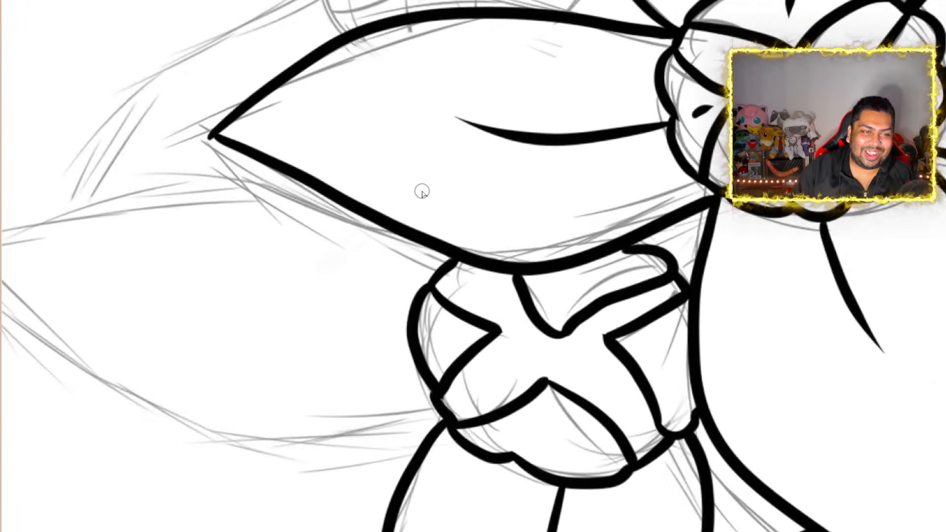
{"action": "scroll", "coordinate": [422, 191], "scroll_direction": "down", "scroll_amount": 1}
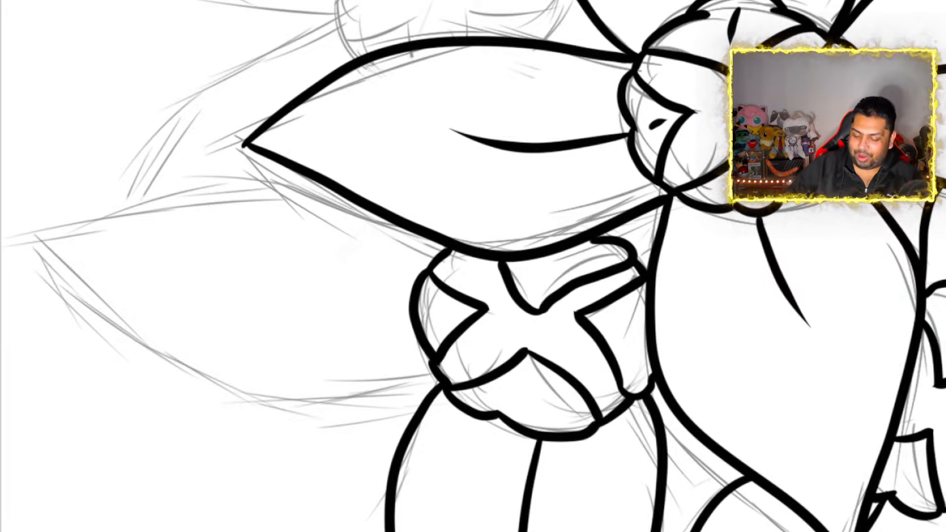
{"action": "scroll", "coordinate": [237, 207], "scroll_direction": "down", "scroll_amount": 3}
{"action": "scroll", "coordinate": [220, 178], "scroll_direction": "up", "scroll_amount": 3}
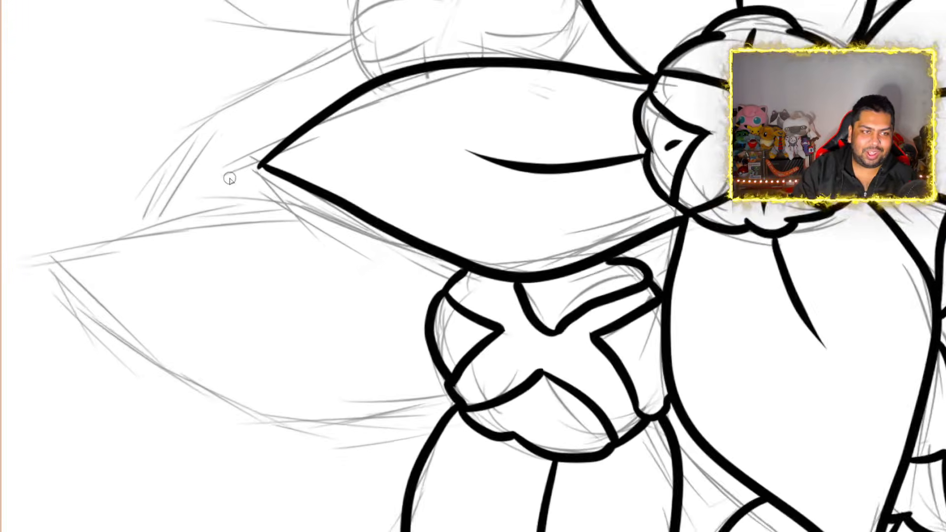
{"action": "scroll", "coordinate": [230, 179], "scroll_direction": "down", "scroll_amount": 2}
{"action": "scroll", "coordinate": [304, 232], "scroll_direction": "up", "scroll_amount": 2}
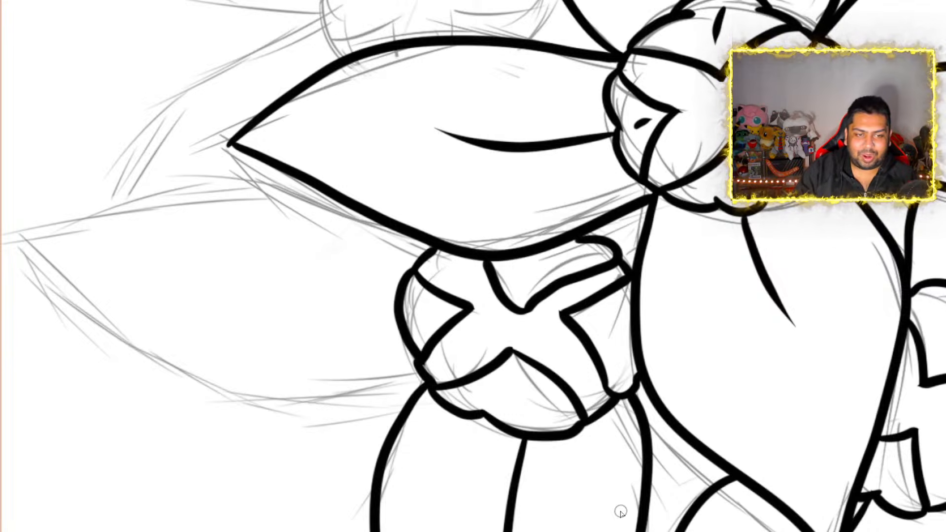
Ink the lower-left flower's left pointed petal, emerging from behind the central bloom's left petal, and add a gently curved center vein
{"action": "scroll", "coordinate": [621, 511], "scroll_direction": "left", "scroll_amount": 3}
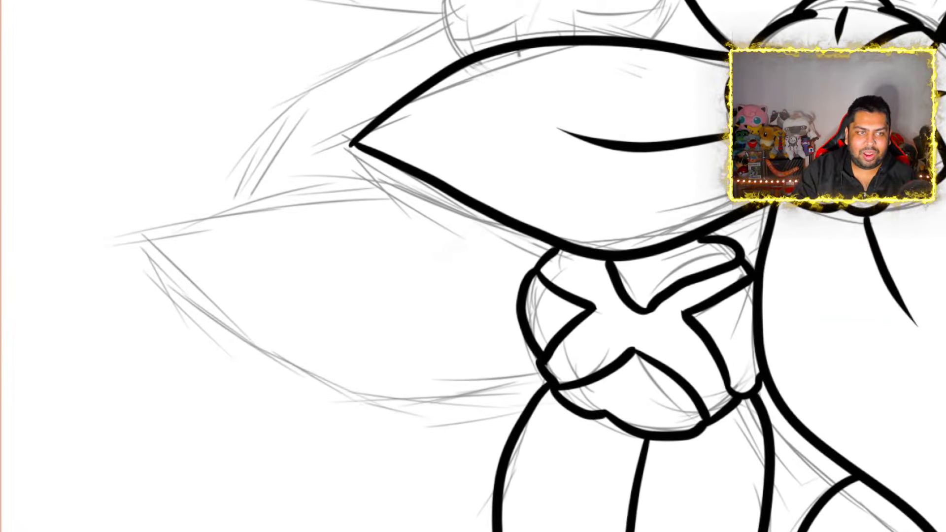
{"action": "left_click_drag", "start_coordinate": [473, 207], "coordinate": [412, 194]}
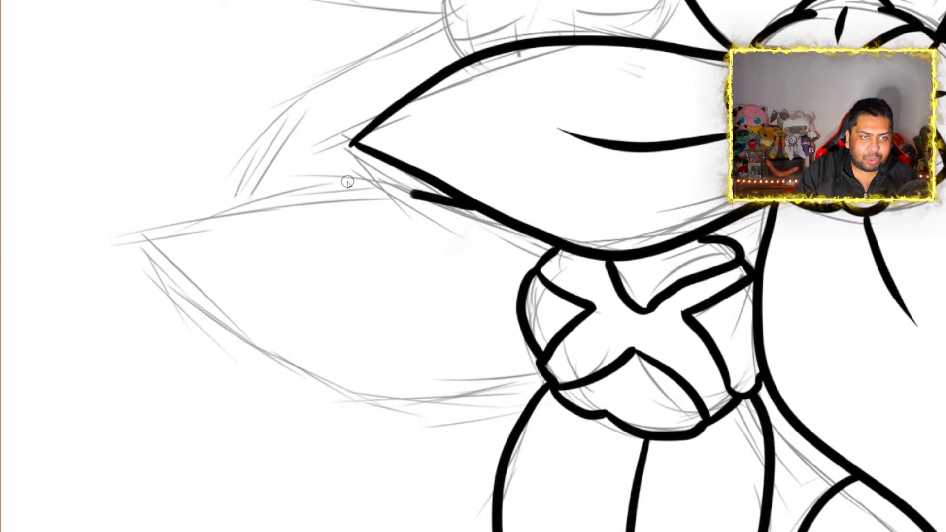
{"action": "mouse_move", "coordinate": [347, 183]}
{"action": "left_mouse_down"}
{"action": "mouse_move", "coordinate": [215, 212]}
{"action": "mouse_move", "coordinate": [140, 243]}
{"action": "mouse_move", "coordinate": [302, 378]}
{"action": "mouse_move", "coordinate": [450, 412]}
{"action": "mouse_move", "coordinate": [551, 389]}
{"action": "left_mouse_up"}
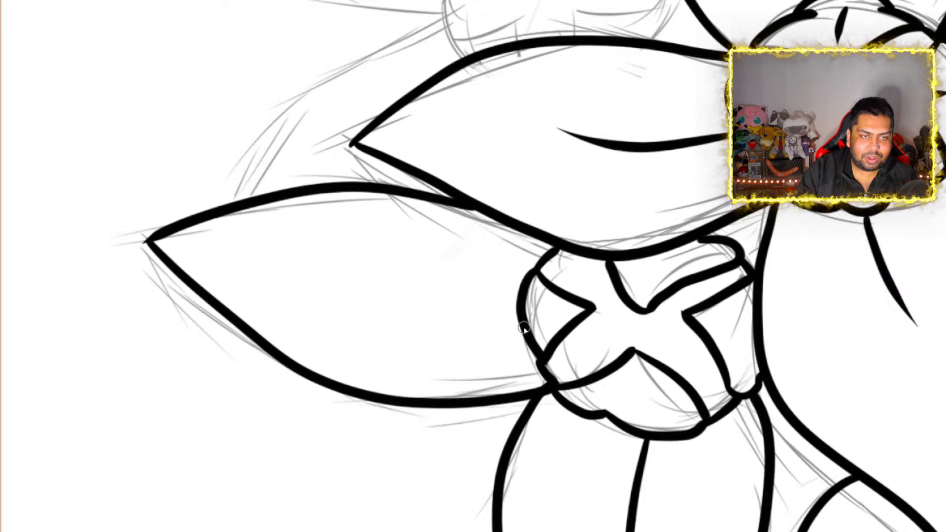
{"action": "mouse_move", "coordinate": [524, 328]}
{"action": "left_mouse_down"}
{"action": "mouse_move", "coordinate": [416, 329]}
{"action": "mouse_move", "coordinate": [325, 308]}
{"action": "left_mouse_up"}
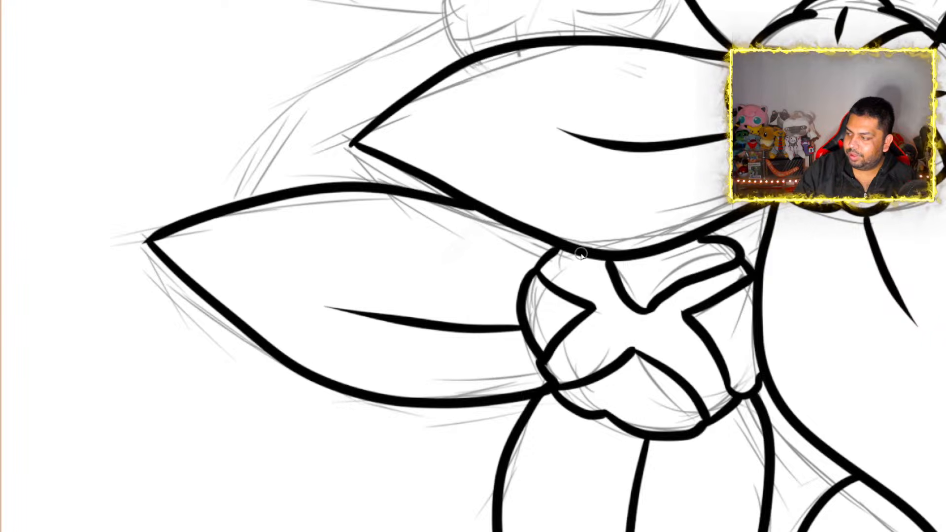
Ink the short visible edge of the lower-left flower's right petal, tucked beneath the central bloom's bottom petal
{"action": "scroll", "coordinate": [581, 254], "scroll_direction": "down", "scroll_amount": 5}
{"action": "scroll", "coordinate": [604, 270], "scroll_direction": "down", "scroll_amount": 3}
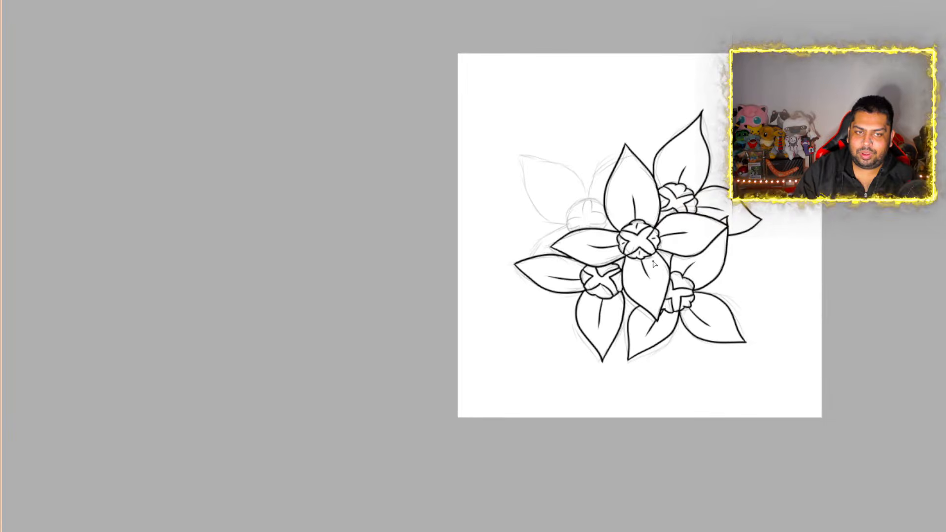
{"action": "scroll", "coordinate": [654, 229], "scroll_direction": "up", "scroll_amount": 3}
{"action": "scroll", "coordinate": [589, 244], "scroll_direction": "down", "scroll_amount": 3}
{"action": "scroll", "coordinate": [625, 275], "scroll_direction": "up", "scroll_amount": 3}
{"action": "scroll", "coordinate": [625, 275], "scroll_direction": "up", "scroll_amount": 3}
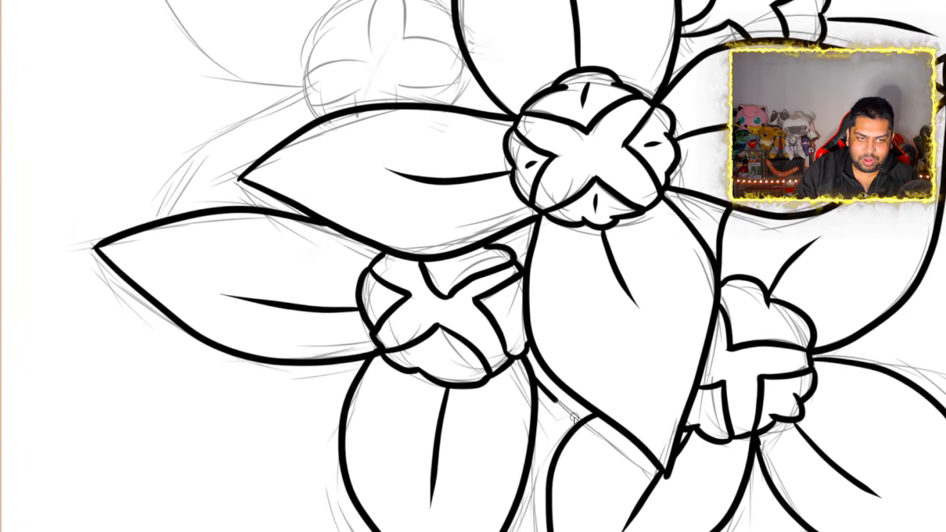
Ink the upper-left section of the upper-left flower's center with a scalloped outer edge and an angular inner corner
{"action": "scroll", "coordinate": [573, 340], "scroll_direction": "down", "scroll_amount": 5}
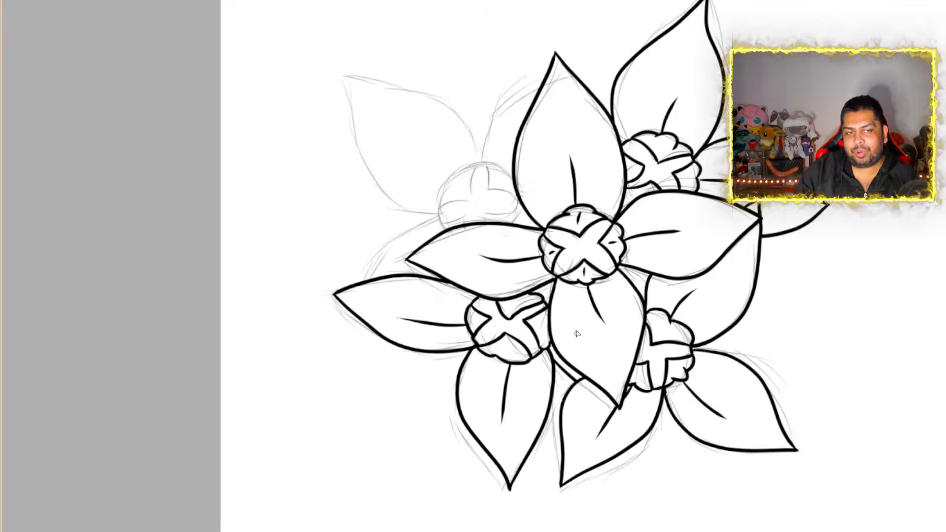
{"action": "scroll", "coordinate": [518, 138], "scroll_direction": "up", "scroll_amount": 5}
{"action": "scroll", "coordinate": [501, 246], "scroll_direction": "up", "scroll_amount": 2}
{"action": "scroll", "coordinate": [500, 247], "scroll_direction": "down", "scroll_amount": 1}
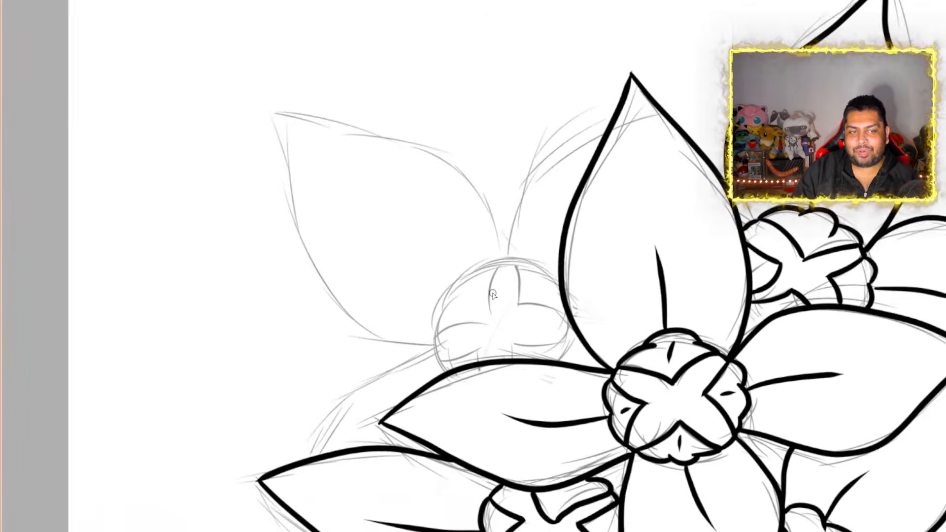
{"action": "scroll", "coordinate": [493, 294], "scroll_direction": "up", "scroll_amount": 4}
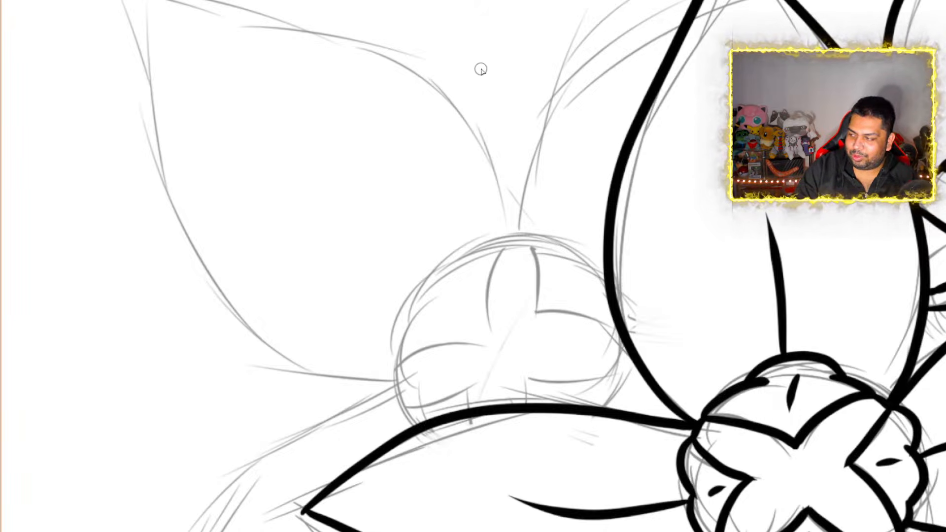
{"action": "mouse_move", "coordinate": [394, 365]}
{"action": "left_mouse_down"}
{"action": "mouse_move", "coordinate": [387, 344]}
{"action": "mouse_move", "coordinate": [450, 284]}
{"action": "mouse_move", "coordinate": [448, 256]}
{"action": "mouse_move", "coordinate": [517, 238]}
{"action": "mouse_move", "coordinate": [487, 293]}
{"action": "mouse_move", "coordinate": [495, 345]}
{"action": "mouse_move", "coordinate": [424, 348]}
{"action": "mouse_move", "coordinate": [392, 365]}
{"action": "left_mouse_up"}
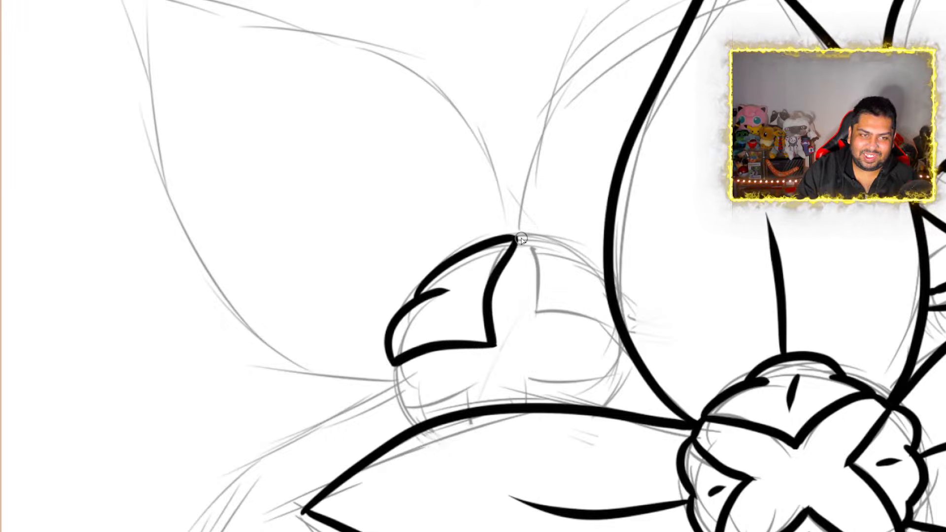
Ink the center's upper-right section against the central bloom's top petal, with a rounded outer edge and an L-shaped inner edge
{"action": "mouse_move", "coordinate": [530, 246]}
{"action": "left_mouse_down"}
{"action": "mouse_move", "coordinate": [542, 235]}
{"action": "mouse_move", "coordinate": [586, 249]}
{"action": "mouse_move", "coordinate": [610, 278]}
{"action": "left_mouse_up"}
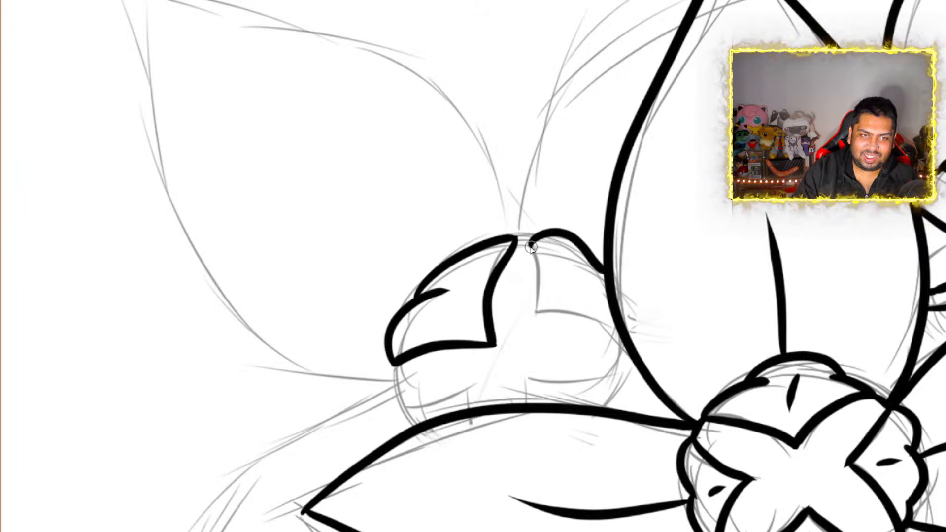
{"action": "mouse_move", "coordinate": [530, 247]}
{"action": "left_mouse_down"}
{"action": "mouse_move", "coordinate": [531, 317]}
{"action": "mouse_move", "coordinate": [555, 307]}
{"action": "mouse_move", "coordinate": [599, 313]}
{"action": "mouse_move", "coordinate": [622, 336]}
{"action": "left_mouse_up"}
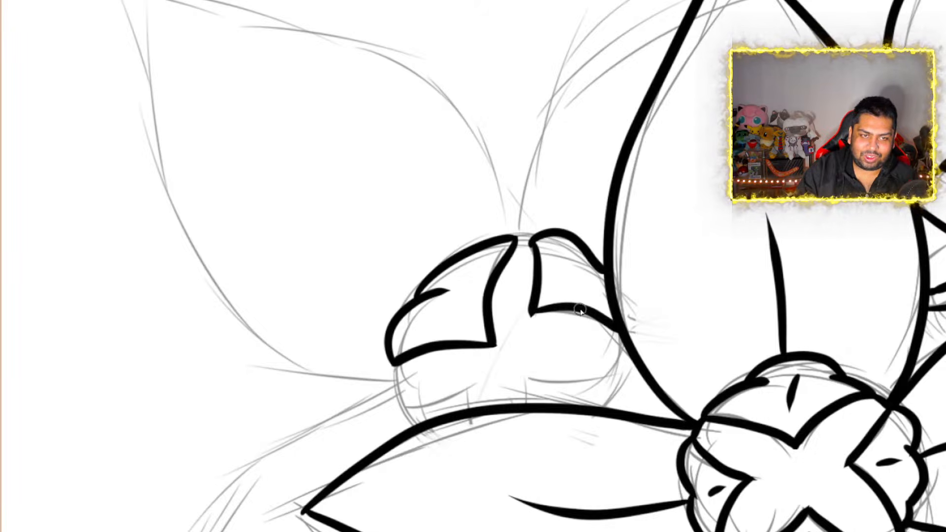
{"action": "key", "text": "ctrl+z"}
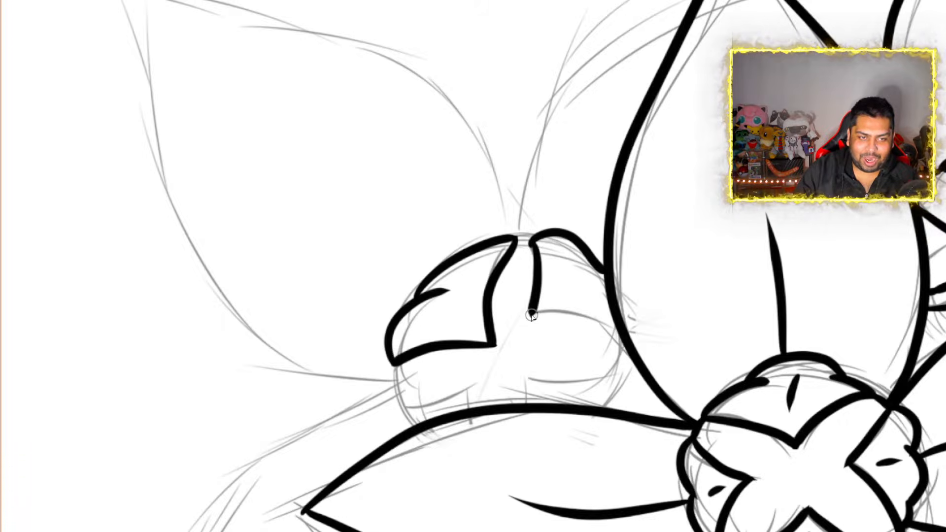
{"action": "mouse_move", "coordinate": [531, 315]}
{"action": "left_mouse_down"}
{"action": "mouse_move", "coordinate": [578, 316]}
{"action": "mouse_move", "coordinate": [618, 338]}
{"action": "left_mouse_up"}
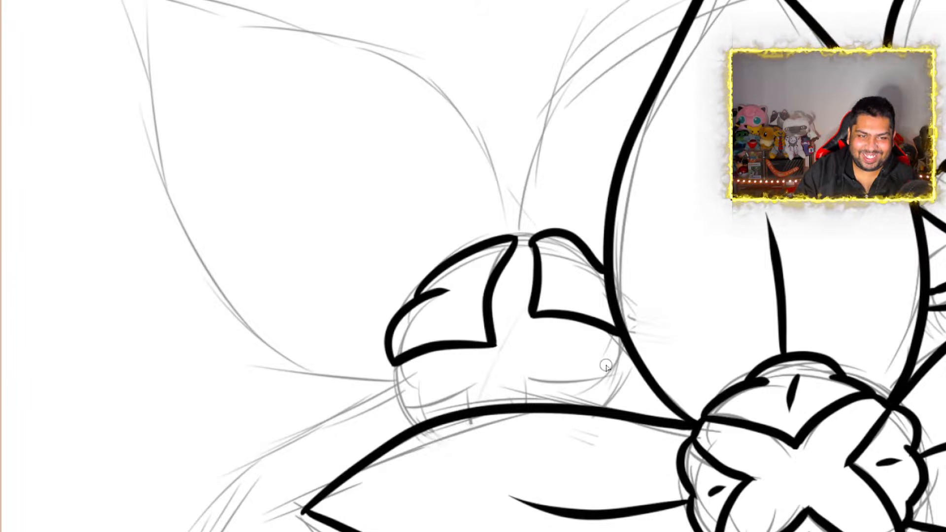
Ink the center's two lower sections above the central bloom's left petal, and join the sections with short outer edge lines
{"action": "mouse_move", "coordinate": [526, 379]}
{"action": "left_mouse_down"}
{"action": "mouse_move", "coordinate": [622, 379]}
{"action": "mouse_move", "coordinate": [613, 410]}
{"action": "left_mouse_up"}
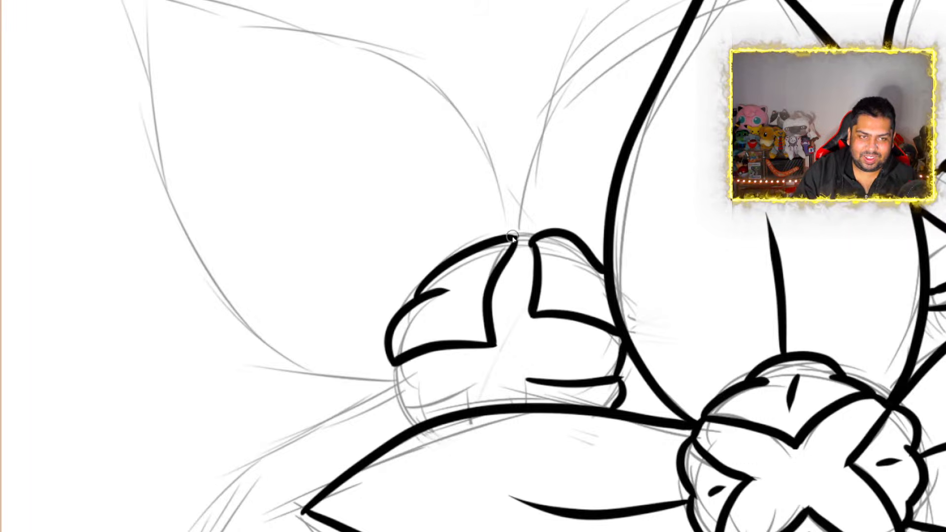
{"action": "left_click_drag", "start_coordinate": [518, 238], "coordinate": [534, 235]}
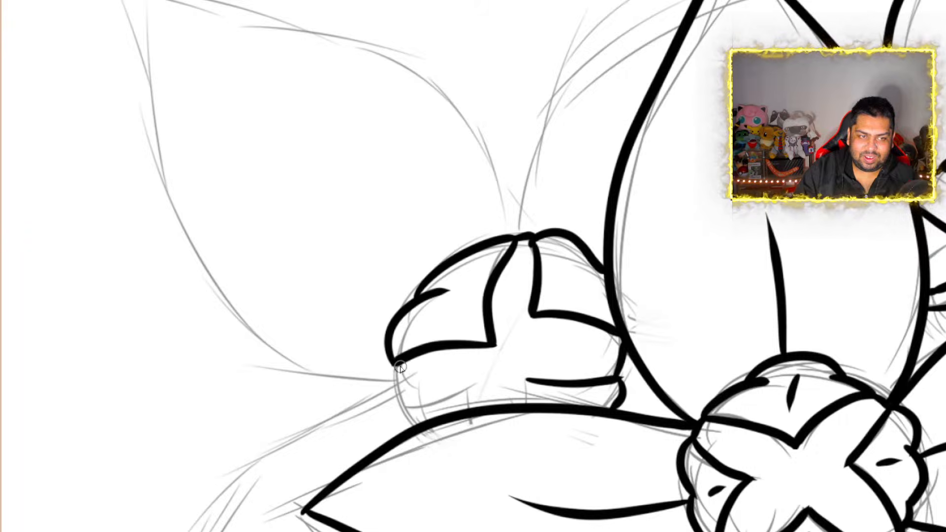
{"action": "mouse_move", "coordinate": [396, 365]}
{"action": "left_mouse_down"}
{"action": "mouse_move", "coordinate": [402, 406]}
{"action": "mouse_move", "coordinate": [472, 380]}
{"action": "mouse_move", "coordinate": [475, 407]}
{"action": "left_mouse_up"}
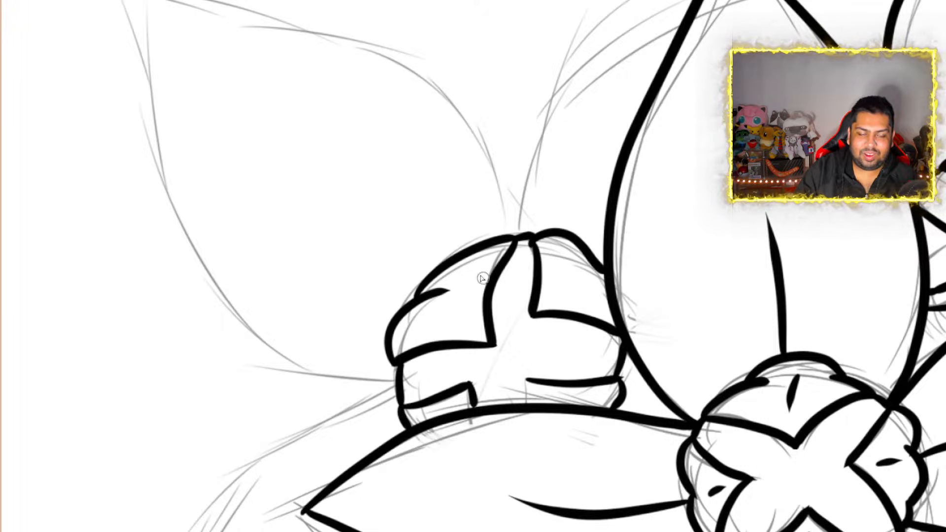
Ink the upper-left flower's upper-right petal as a curved edge from its center to behind the central bloom's top petal
{"action": "scroll", "coordinate": [792, 220], "scroll_direction": "down", "scroll_amount": 2}
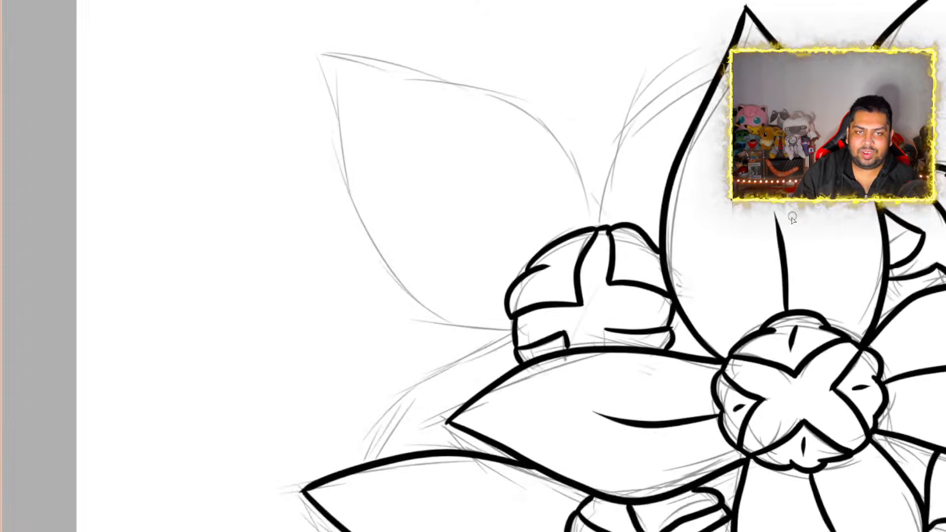
{"action": "scroll", "coordinate": [792, 219], "scroll_direction": "down", "scroll_amount": 3}
{"action": "scroll", "coordinate": [799, 226], "scroll_direction": "up", "scroll_amount": 4}
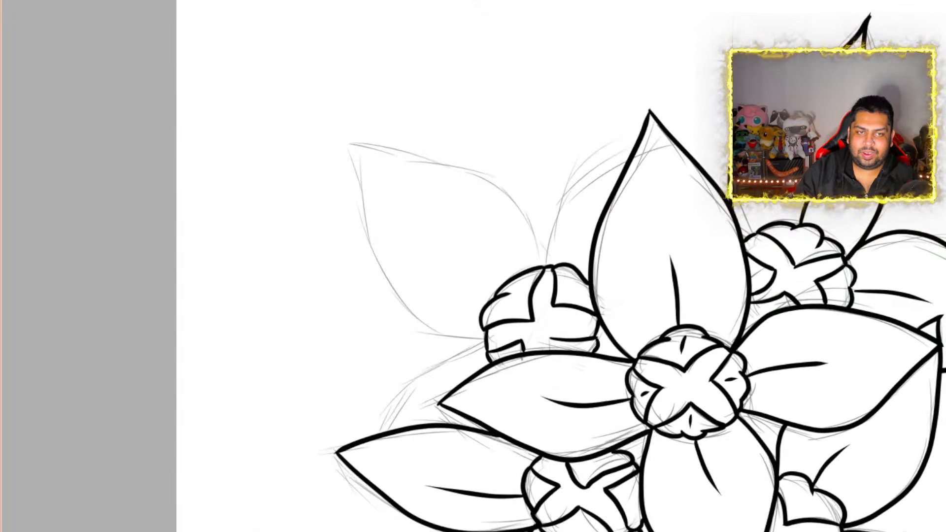
{"action": "scroll", "coordinate": [848, 192], "scroll_direction": "up", "scroll_amount": 3}
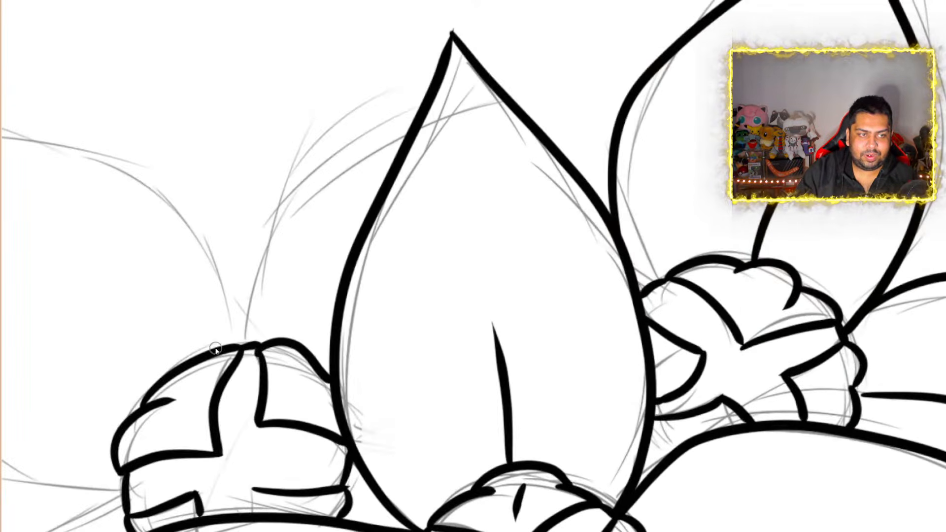
{"action": "mouse_move", "coordinate": [249, 348]}
{"action": "left_mouse_down"}
{"action": "mouse_move", "coordinate": [245, 247]}
{"action": "mouse_move", "coordinate": [308, 146]}
{"action": "mouse_move", "coordinate": [430, 91]}
{"action": "left_mouse_up"}
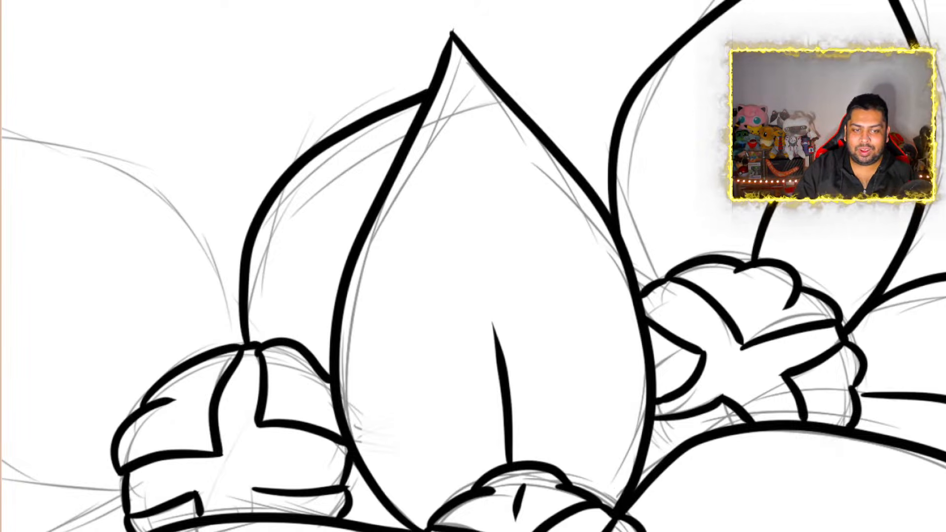
{"action": "scroll", "coordinate": [473, 328], "scroll_direction": "left", "scroll_amount": 5}
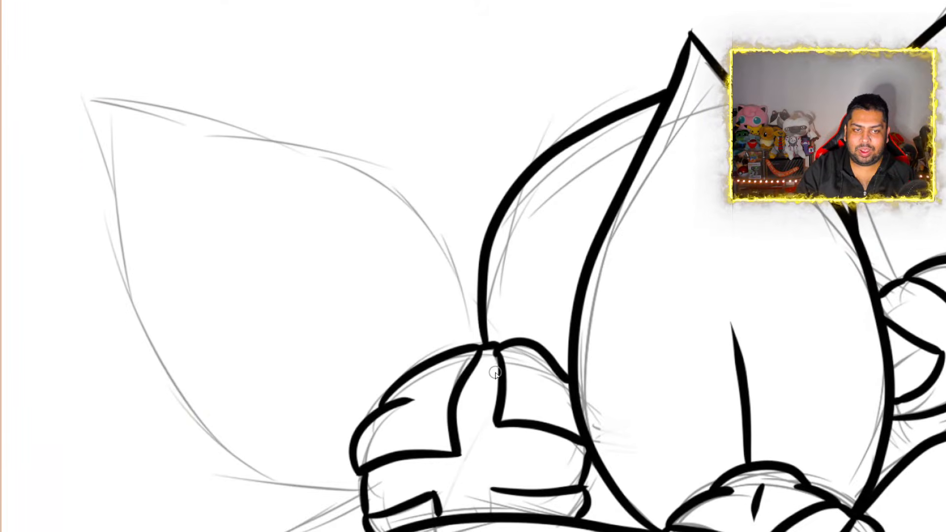
{"action": "scroll", "coordinate": [493, 384], "scroll_direction": "down", "scroll_amount": 6}
{"action": "scroll", "coordinate": [444, 451], "scroll_direction": "up", "scroll_amount": 3}
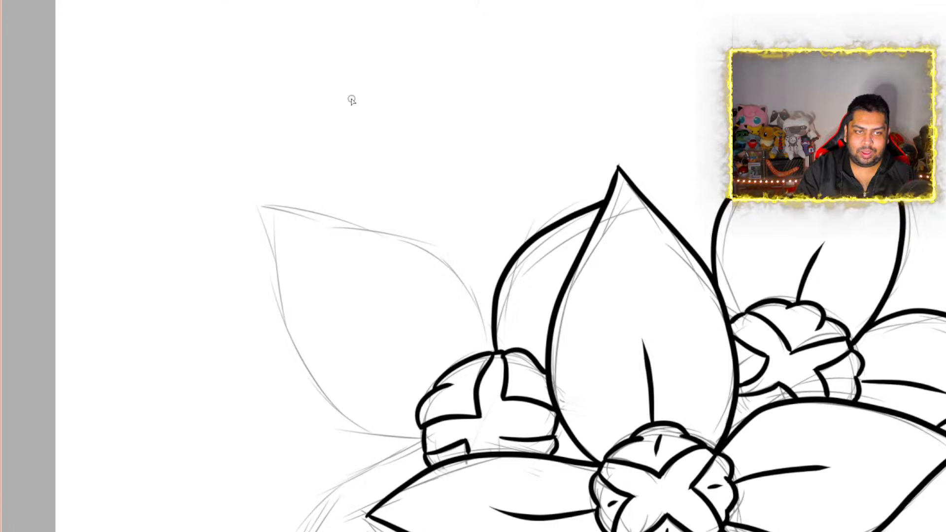
Ink the upper-left flower's upper-left petal as a pointed outline joined to its center, with a short diagonal vein inside
{"action": "mouse_move", "coordinate": [267, 209]}
{"action": "left_mouse_down"}
{"action": "mouse_move", "coordinate": [382, 237]}
{"action": "mouse_move", "coordinate": [447, 269]}
{"action": "mouse_move", "coordinate": [478, 303]}
{"action": "mouse_move", "coordinate": [494, 351]}
{"action": "left_mouse_up"}
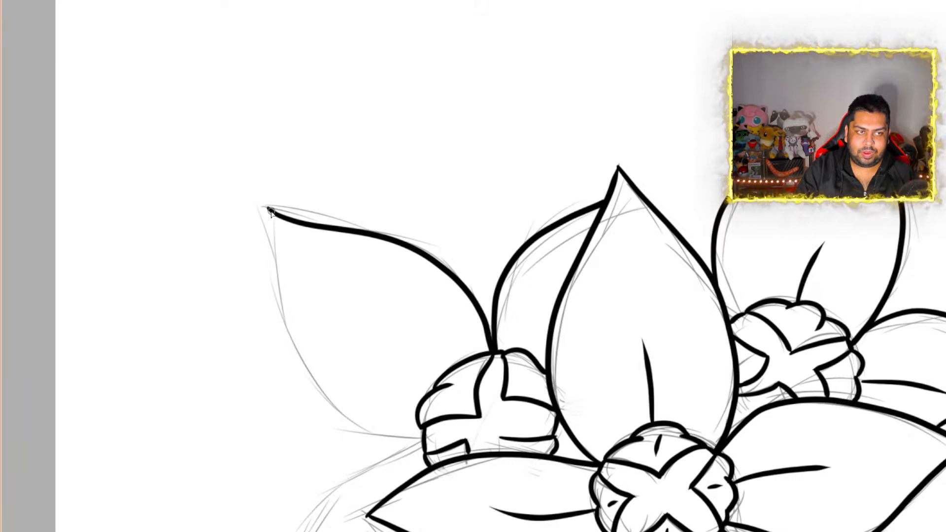
{"action": "mouse_move", "coordinate": [268, 208]}
{"action": "left_mouse_down"}
{"action": "mouse_move", "coordinate": [286, 244]}
{"action": "mouse_move", "coordinate": [283, 313]}
{"action": "mouse_move", "coordinate": [324, 381]}
{"action": "mouse_move", "coordinate": [424, 449]}
{"action": "left_mouse_up"}
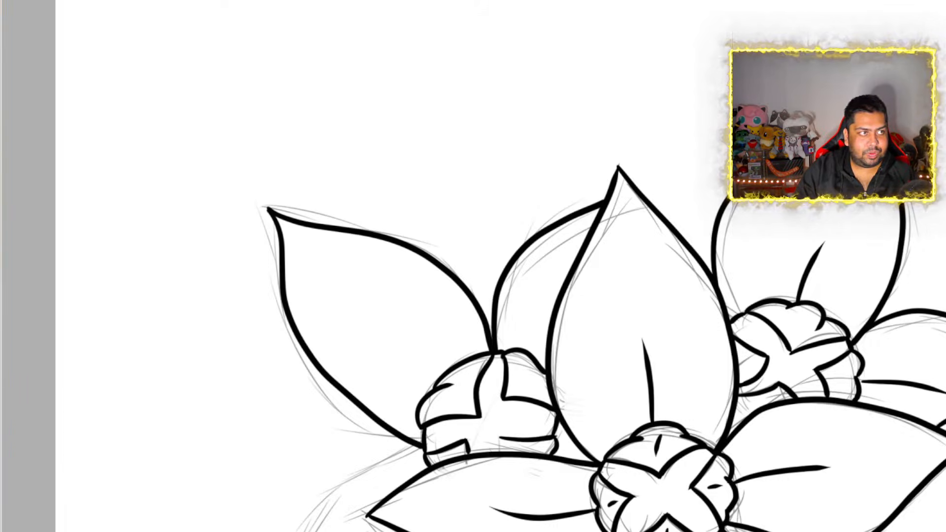
{"action": "key", "text": "ctrl+z"}
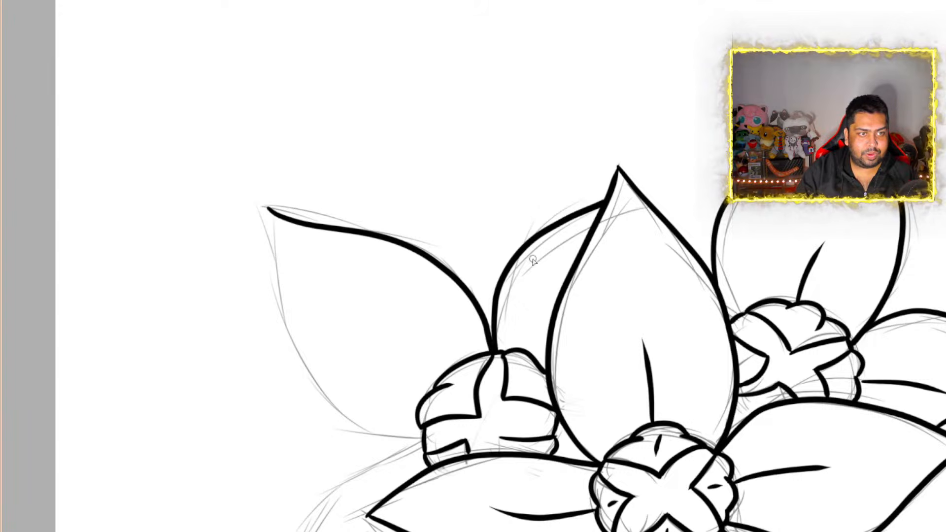
{"action": "mouse_move", "coordinate": [269, 211]}
{"action": "left_mouse_down"}
{"action": "mouse_move", "coordinate": [284, 242]}
{"action": "mouse_move", "coordinate": [280, 305]}
{"action": "mouse_move", "coordinate": [314, 378]}
{"action": "left_mouse_up"}
{"action": "left_click_drag", "start_coordinate": [369, 425], "coordinate": [422, 443]}
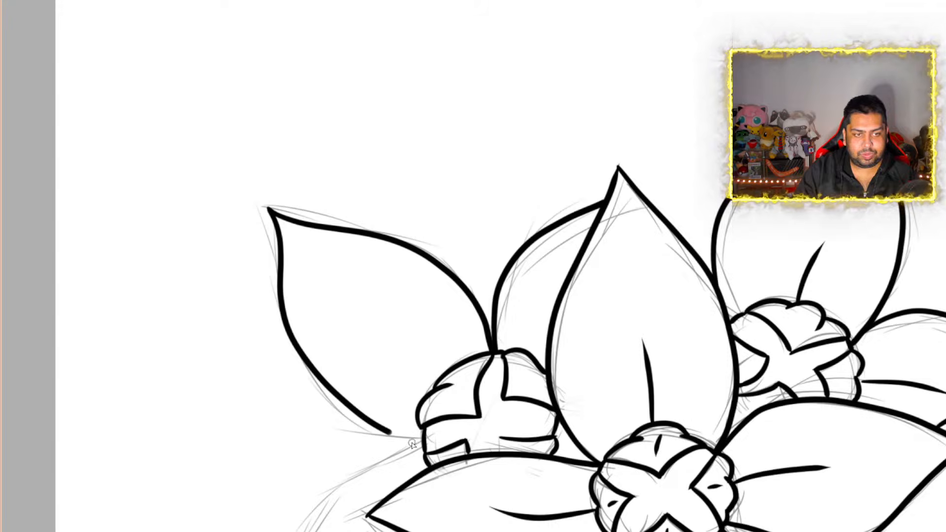
{"action": "left_click_drag", "start_coordinate": [358, 310], "coordinate": [428, 395]}
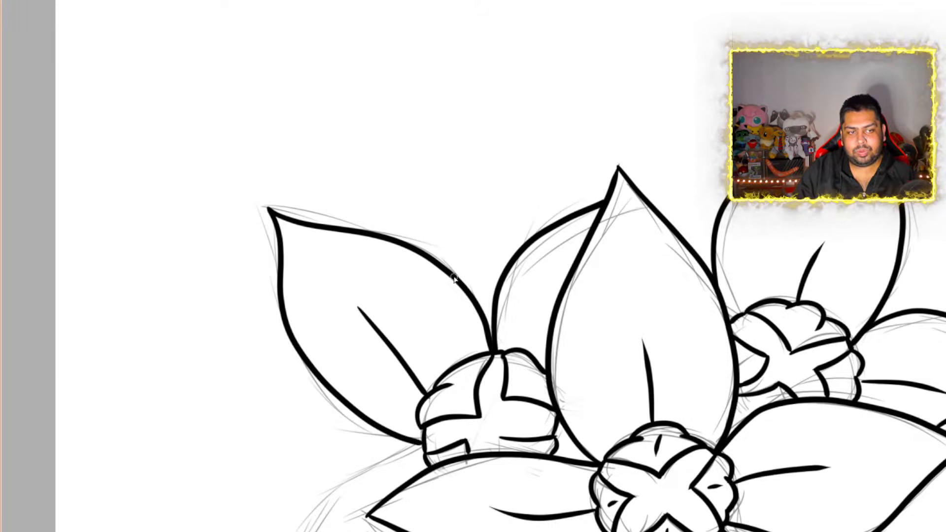
Ink the upper-left flower's lower-left petal as a curved edge from its center down to the lower-left flower's left petal
{"action": "scroll", "coordinate": [686, 296], "scroll_direction": "down", "scroll_amount": 4}
{"action": "scroll", "coordinate": [633, 490], "scroll_direction": "down", "scroll_amount": 3}
{"action": "scroll", "coordinate": [612, 518], "scroll_direction": "up", "scroll_amount": 4}
{"action": "scroll", "coordinate": [520, 442], "scroll_direction": "up", "scroll_amount": 3}
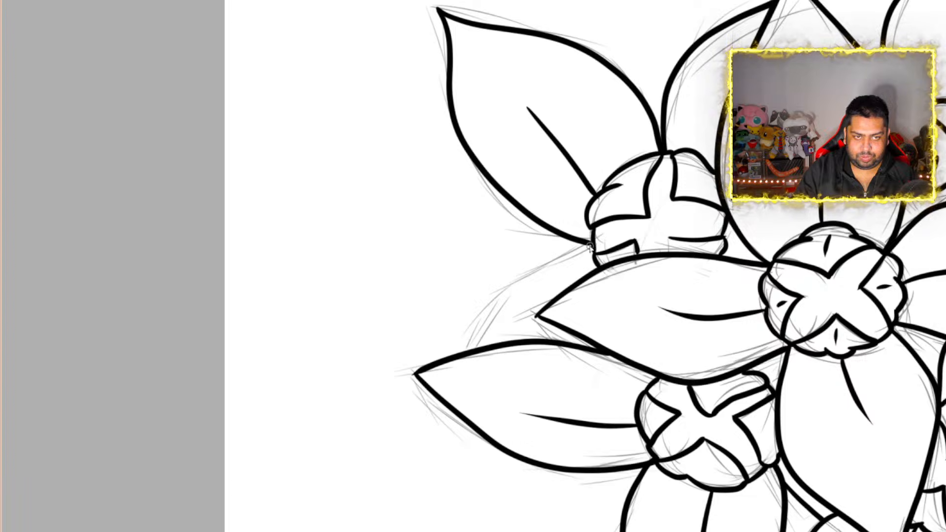
{"action": "mouse_move", "coordinate": [591, 248]}
{"action": "left_mouse_down"}
{"action": "mouse_move", "coordinate": [530, 262]}
{"action": "mouse_move", "coordinate": [470, 344]}
{"action": "left_mouse_up"}
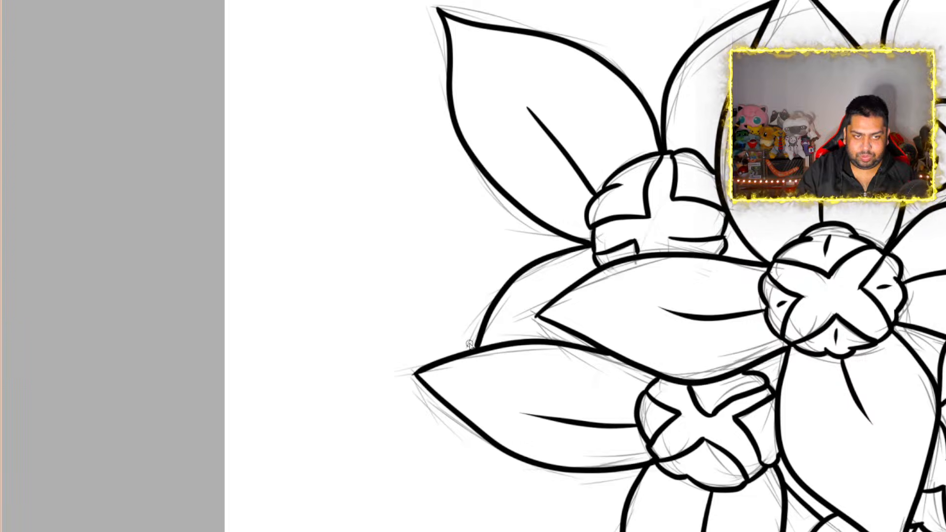
Hide the light sketch beneath the inked flower cluster so that only the black line art shows
{"action": "scroll", "coordinate": [463, 187], "scroll_direction": "down", "scroll_amount": 7}
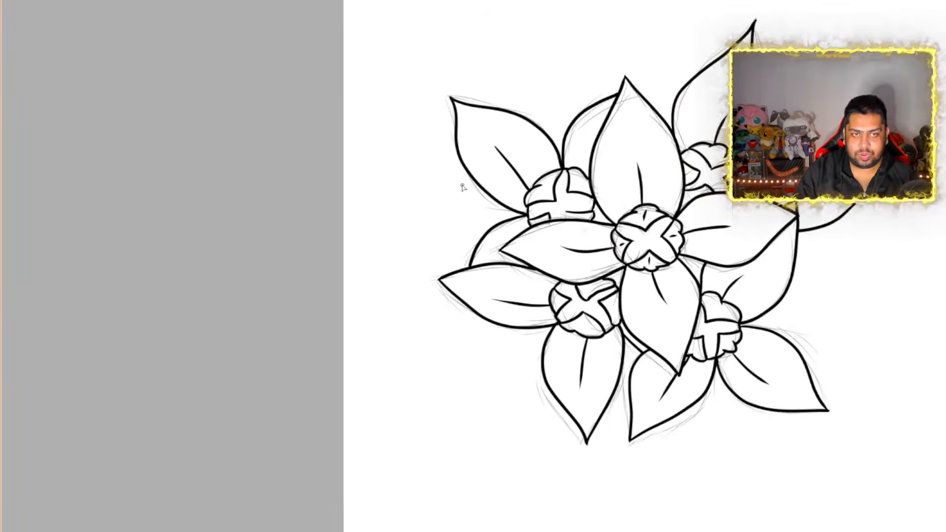
{"action": "scroll", "coordinate": [746, 186], "scroll_direction": "up", "scroll_amount": 3}
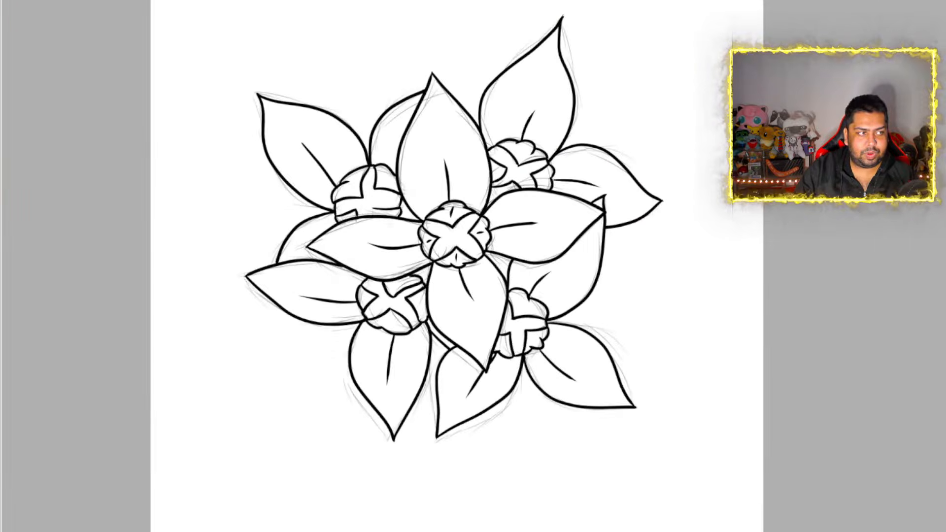
{"action": "left_click", "coordinate": [944, 276]}
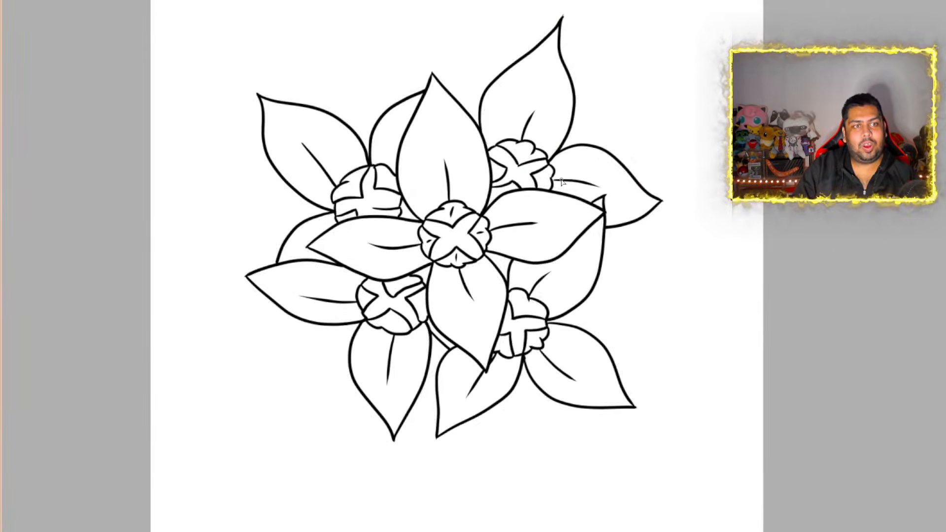
Add short accent strokes inside the two upper sections of the upper-left flower's center and the right-hand sections of the upper-right flower's center
{"action": "scroll", "coordinate": [412, 146], "scroll_direction": "up", "scroll_amount": 4}
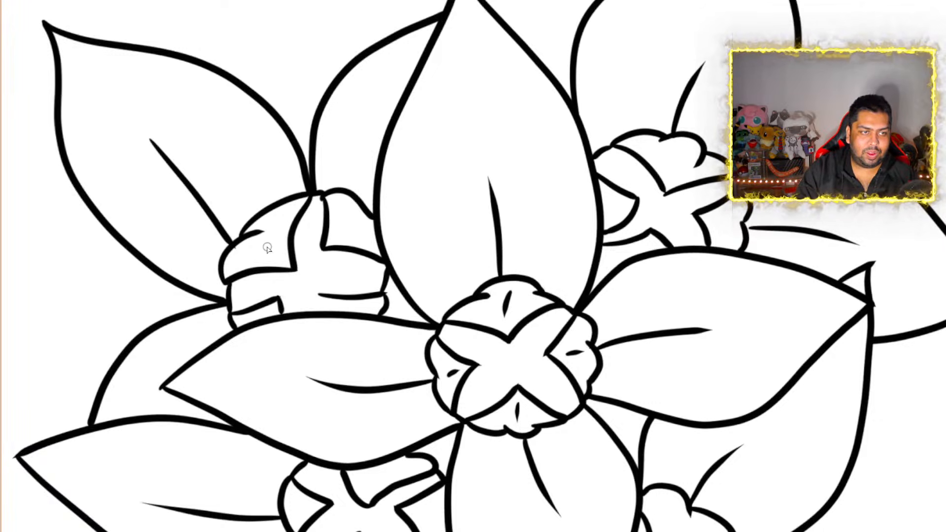
{"action": "left_click_drag", "start_coordinate": [265, 245], "coordinate": [276, 257]}
{"action": "left_click_drag", "start_coordinate": [342, 236], "coordinate": [373, 219]}
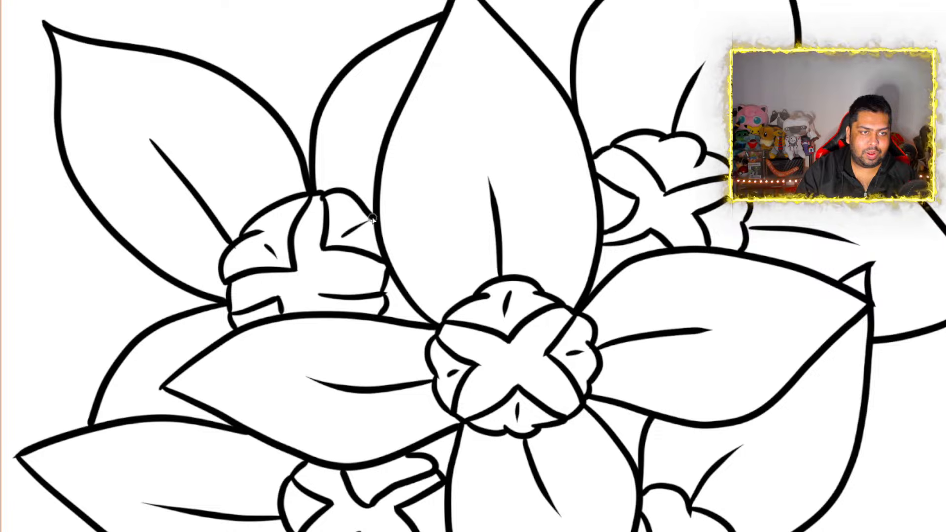
{"action": "left_click_drag", "start_coordinate": [681, 153], "coordinate": [673, 182]}
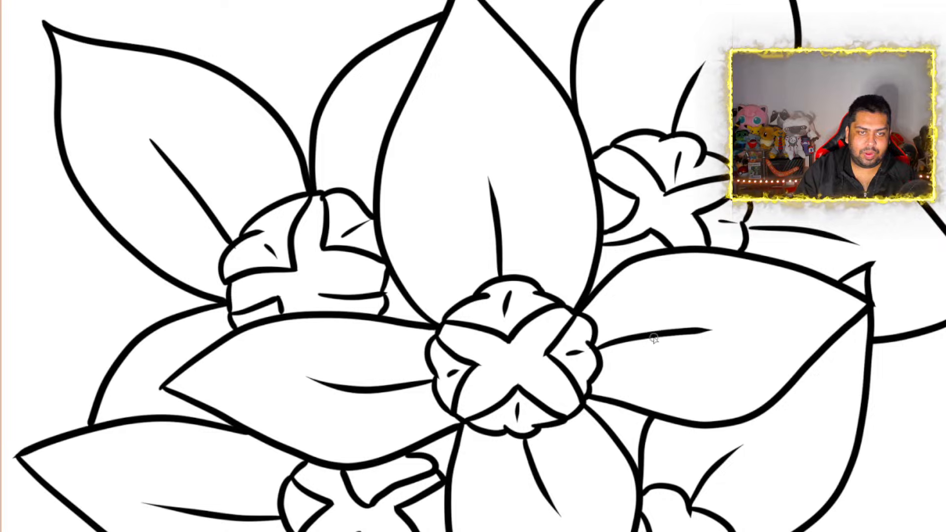
{"action": "scroll", "coordinate": [768, 234], "scroll_direction": "down", "scroll_amount": 5}
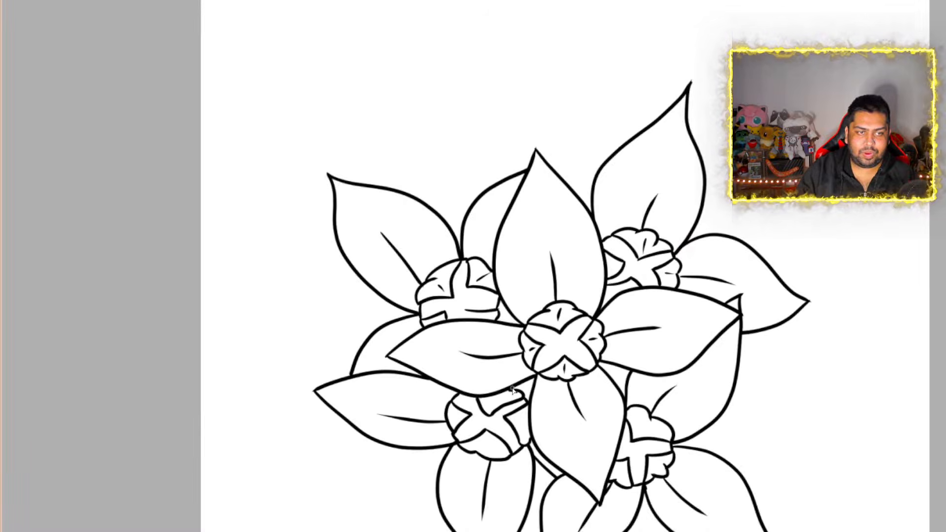
{"action": "scroll", "coordinate": [514, 362], "scroll_direction": "up", "scroll_amount": 7}
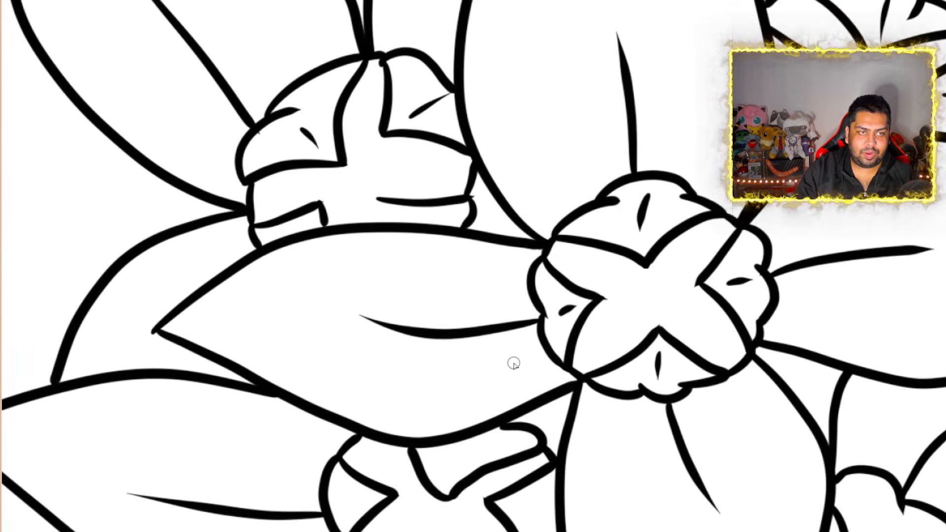
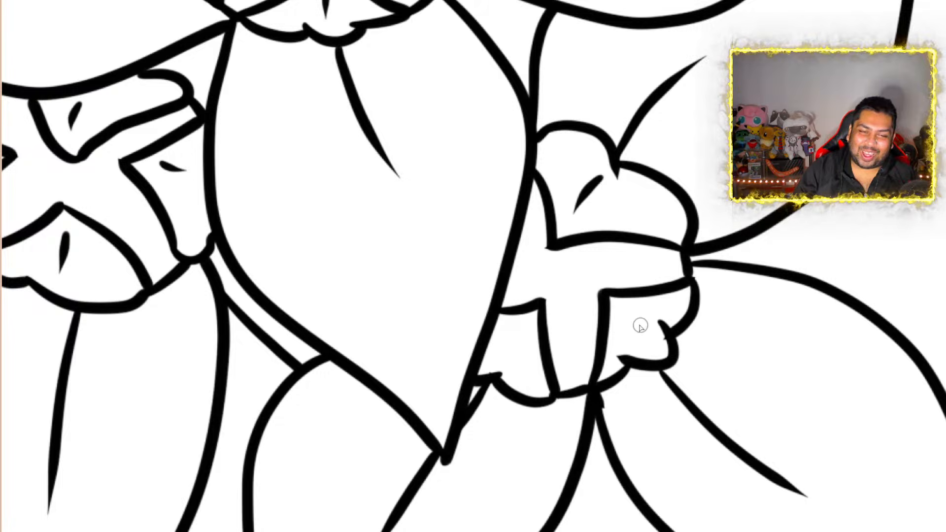
Add a short accent stroke inside each of the two lower sections of the lower-right flower's center
{"action": "left_click_drag", "start_coordinate": [642, 331], "coordinate": [610, 301]}
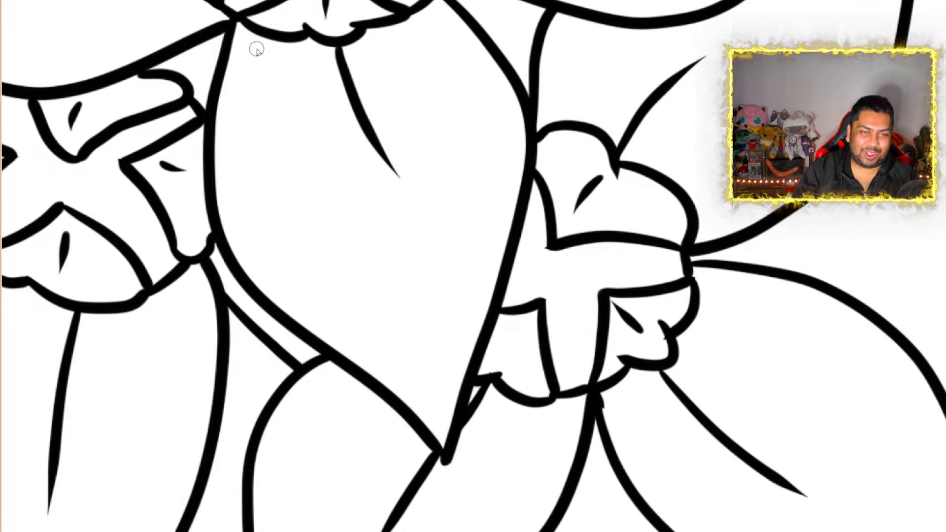
{"action": "key", "text": "ctrl+z"}
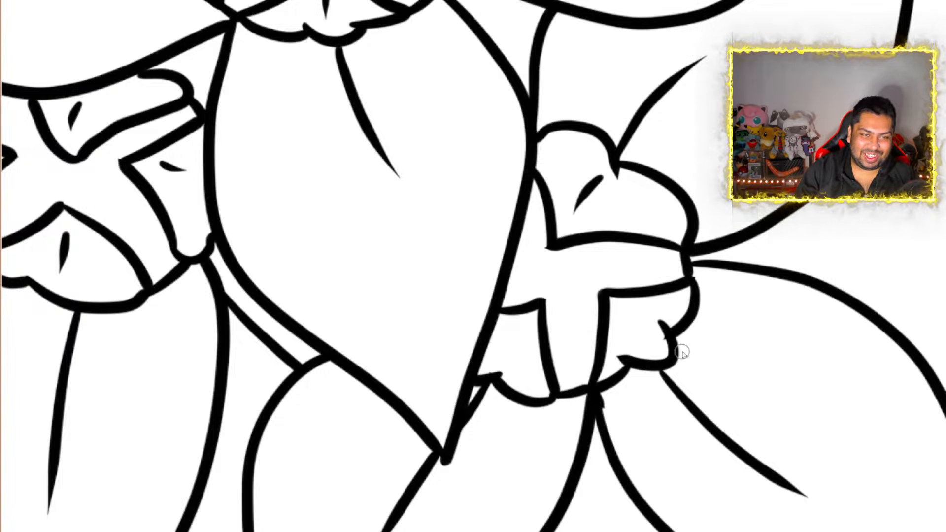
{"action": "left_click_drag", "start_coordinate": [644, 342], "coordinate": [618, 319]}
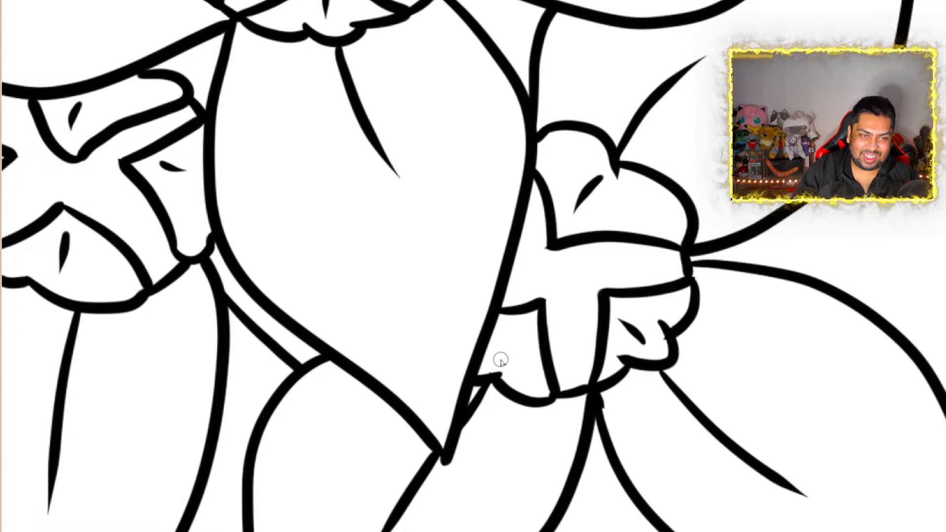
{"action": "left_click_drag", "start_coordinate": [500, 360], "coordinate": [524, 321]}
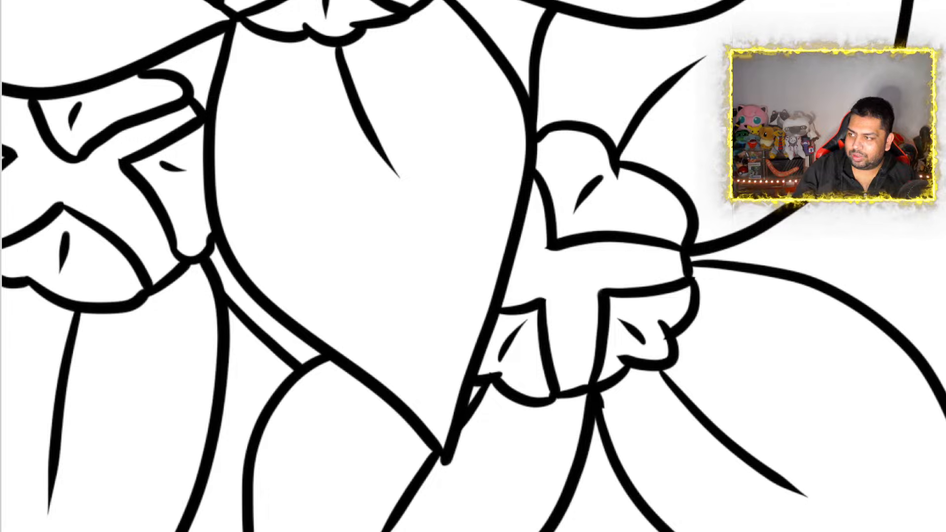
Examine the whole inked flower cluster for missing veins or accent marks
{"action": "scroll", "coordinate": [504, 272], "scroll_direction": "down", "scroll_amount": 8}
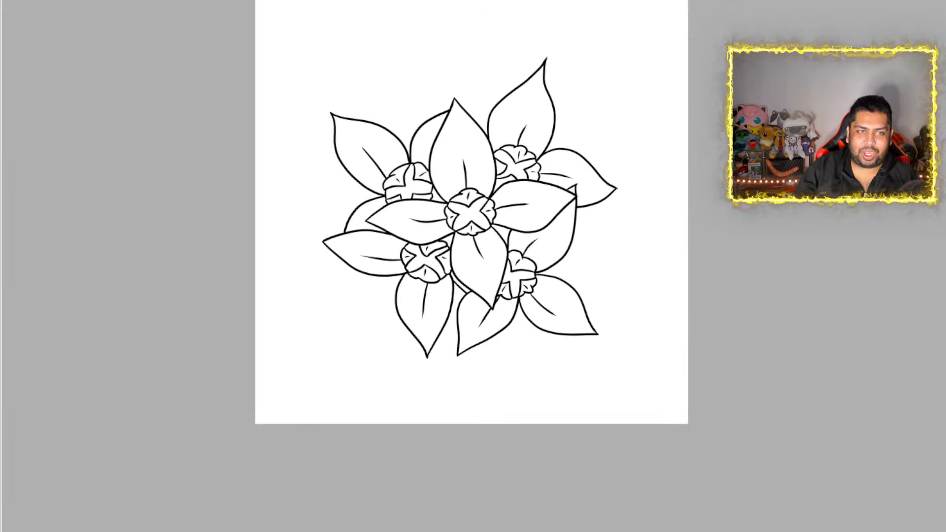
{"action": "scroll", "coordinate": [557, 147], "scroll_direction": "up", "scroll_amount": 3}
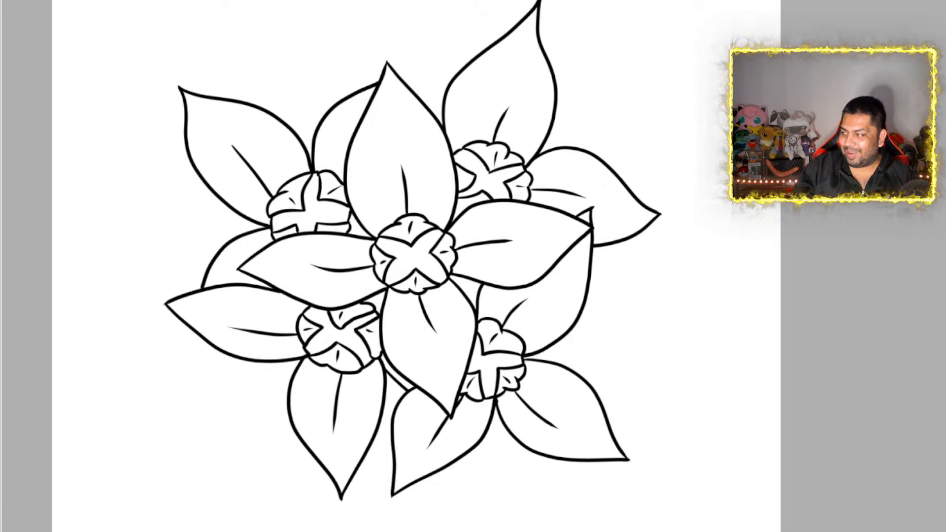
{"action": "scroll", "coordinate": [417, 266], "scroll_direction": "down", "scroll_amount": 2}
{"action": "scroll", "coordinate": [417, 267], "scroll_direction": "up", "scroll_amount": 1}
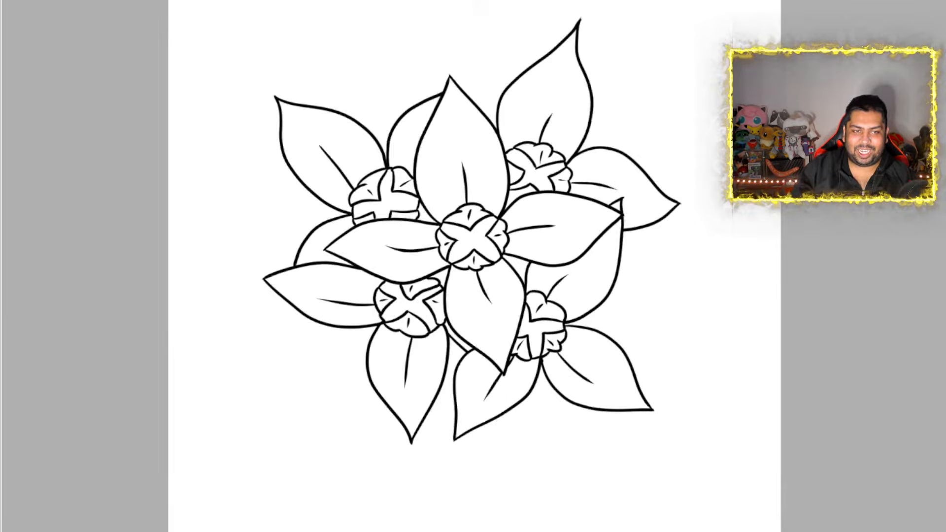
{"action": "scroll", "coordinate": [475, 266], "scroll_direction": "down", "scroll_amount": 1}
{"action": "scroll", "coordinate": [475, 266], "scroll_direction": "up", "scroll_amount": 1}
{"action": "scroll", "coordinate": [474, 266], "scroll_direction": "up", "scroll_amount": 1}
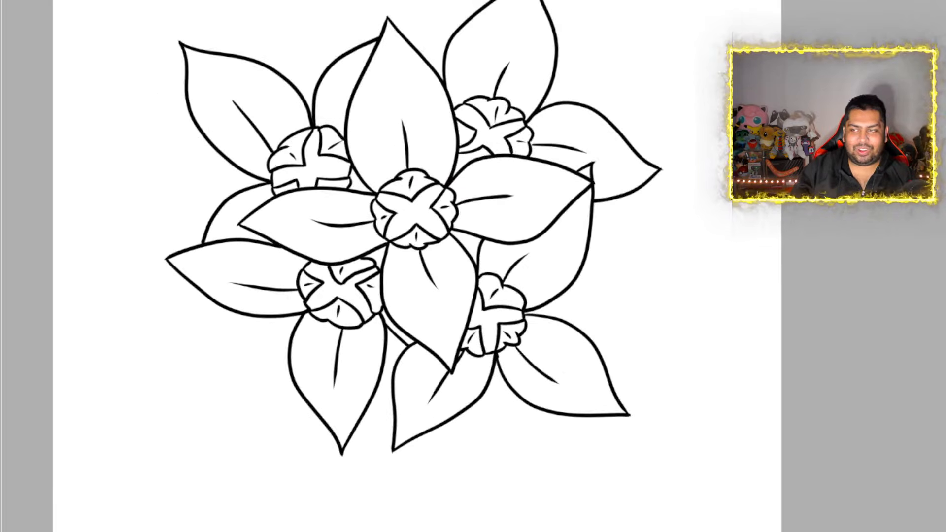
{"action": "scroll", "coordinate": [475, 267], "scroll_direction": "down", "scroll_amount": 1}
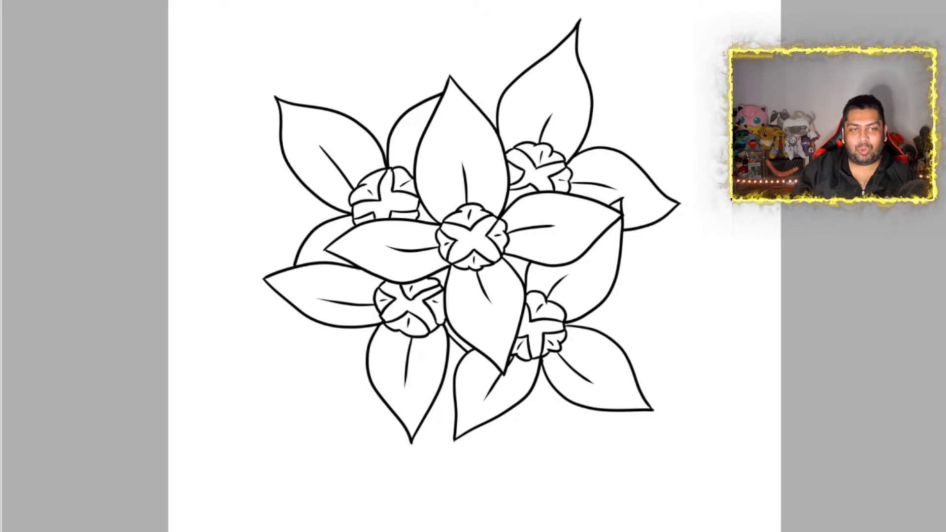
{"action": "scroll", "coordinate": [474, 266], "scroll_direction": "down", "scroll_amount": 1}
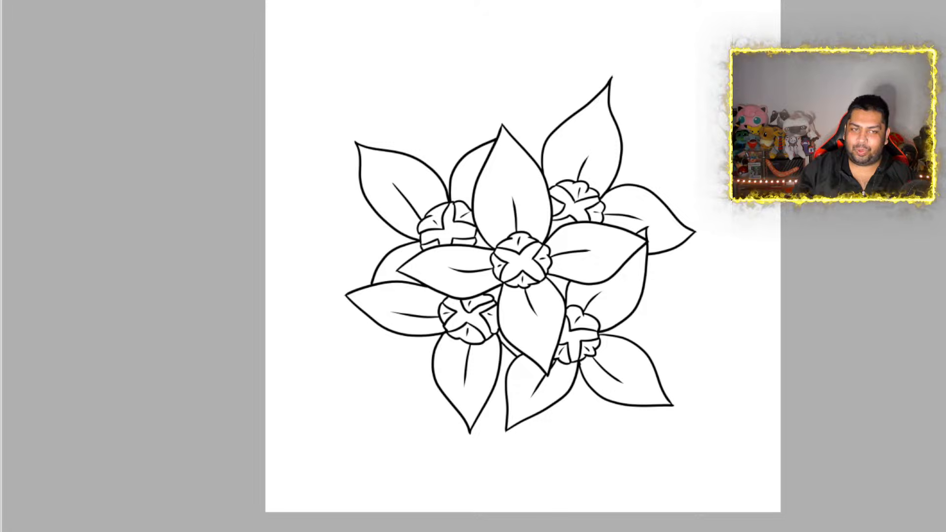
Draw a short curved vein inside the upper-left flower's upper-right petal, rising from its center behind the middle flower's top petal
{"action": "scroll", "coordinate": [490, 215], "scroll_direction": "up", "scroll_amount": 3}
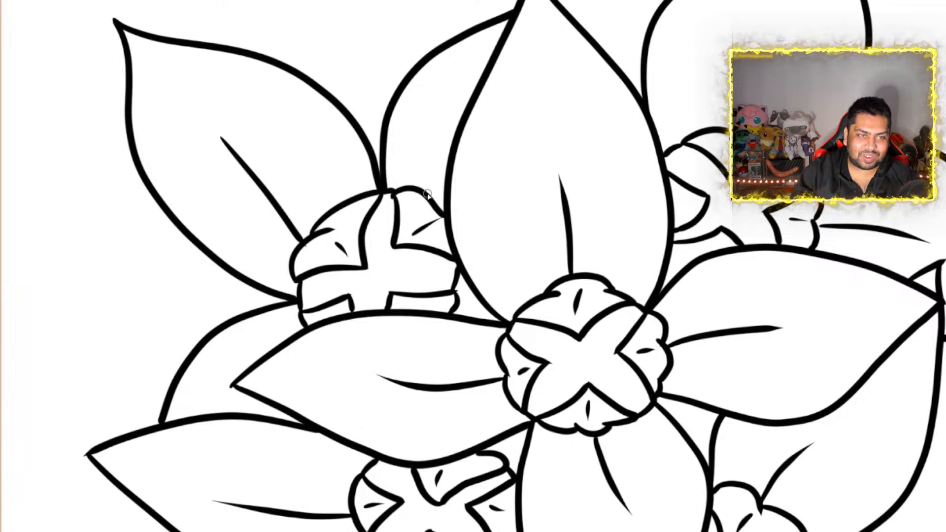
{"action": "left_click_drag", "start_coordinate": [429, 195], "coordinate": [445, 144]}
{"action": "scroll", "coordinate": [445, 143], "scroll_direction": "down", "scroll_amount": 8}
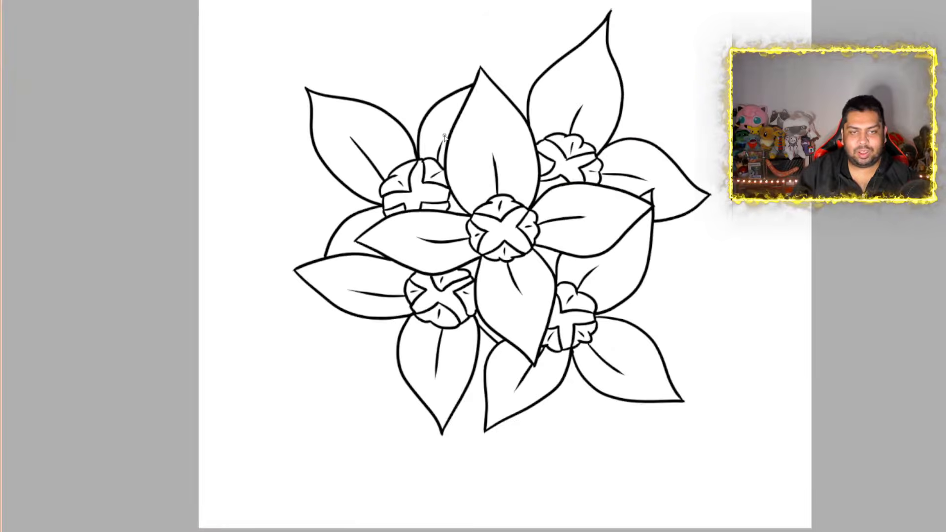
Review the completed flower cluster's line art and its placement on the canvas at different magnifications
{"action": "scroll", "coordinate": [757, 214], "scroll_direction": "up", "scroll_amount": 2}
{"action": "scroll", "coordinate": [614, 106], "scroll_direction": "up", "scroll_amount": 1}
{"action": "scroll", "coordinate": [615, 105], "scroll_direction": "down", "scroll_amount": 2}
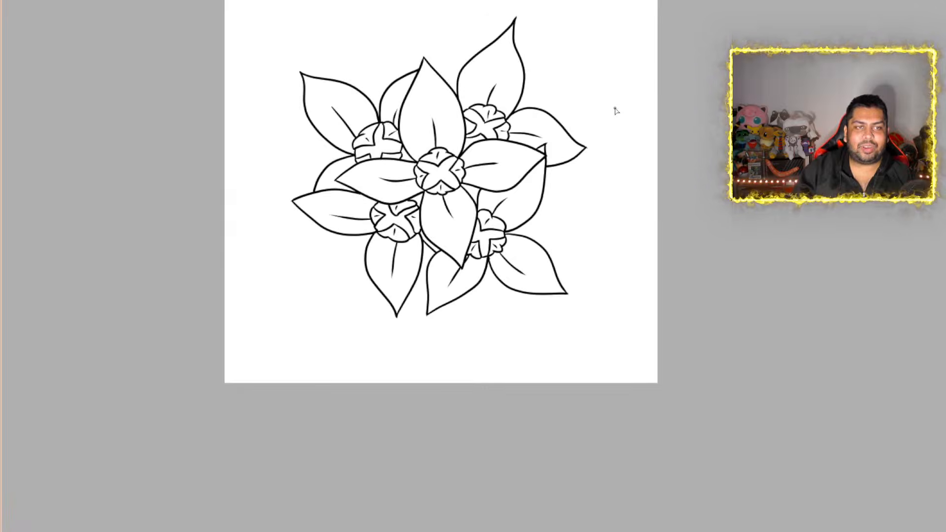
{"action": "scroll", "coordinate": [615, 106], "scroll_direction": "up", "scroll_amount": 1}
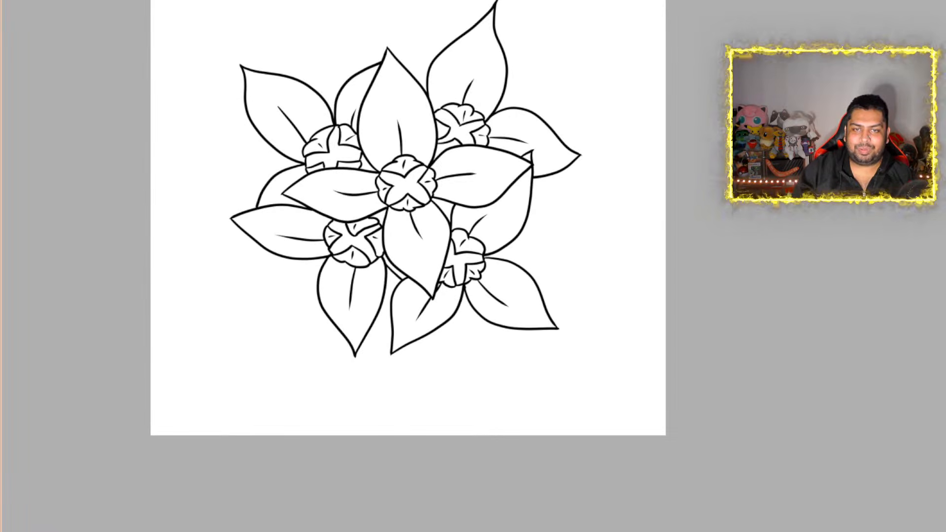
{"action": "scroll", "coordinate": [408, 266], "scroll_direction": "up", "scroll_amount": 4}
{"action": "scroll", "coordinate": [408, 266], "scroll_direction": "down", "scroll_amount": 1}
{"action": "scroll", "coordinate": [408, 266], "scroll_direction": "up", "scroll_amount": 2}
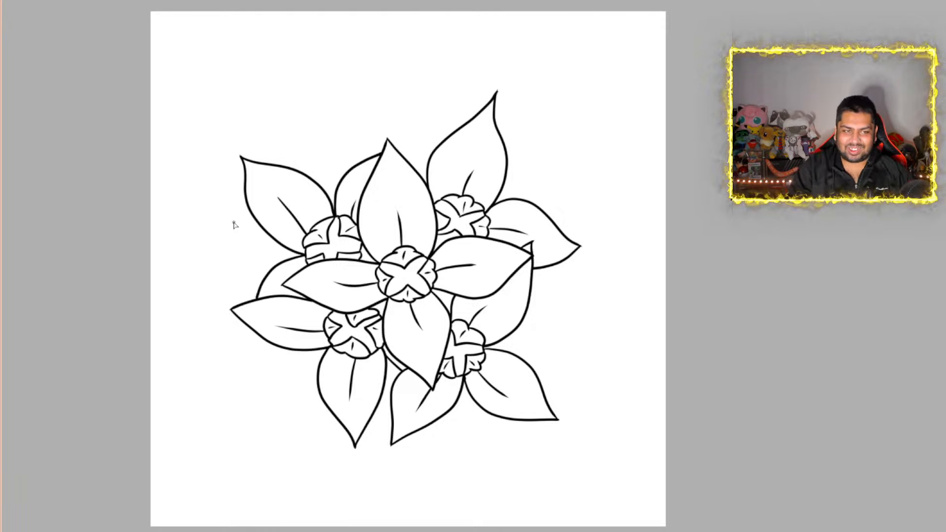
{"action": "scroll", "coordinate": [235, 225], "scroll_direction": "down", "scroll_amount": 2}
{"action": "scroll", "coordinate": [235, 267], "scroll_direction": "up", "scroll_amount": 2}
{"action": "scroll", "coordinate": [234, 268], "scroll_direction": "down", "scroll_amount": 1}
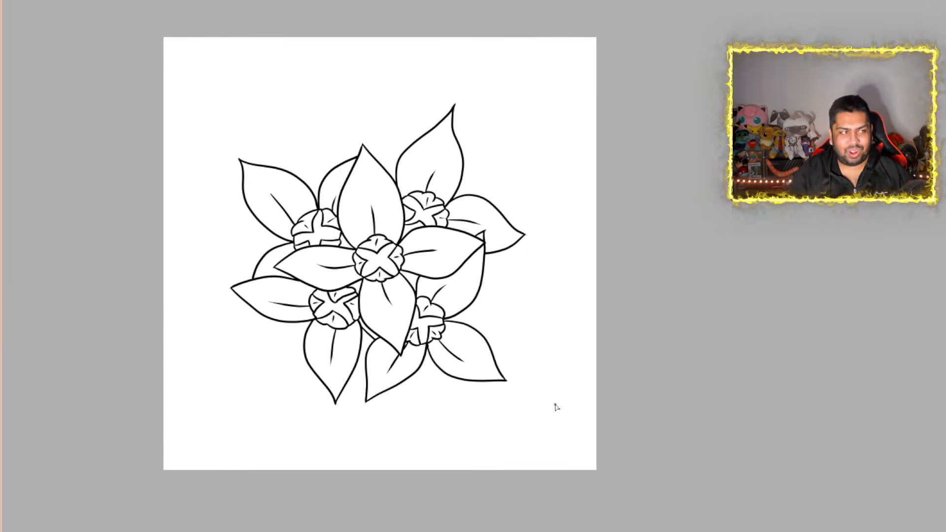
{"action": "scroll", "coordinate": [553, 406], "scroll_direction": "down", "scroll_amount": 1}
{"action": "scroll", "coordinate": [544, 430], "scroll_direction": "up", "scroll_amount": 1}
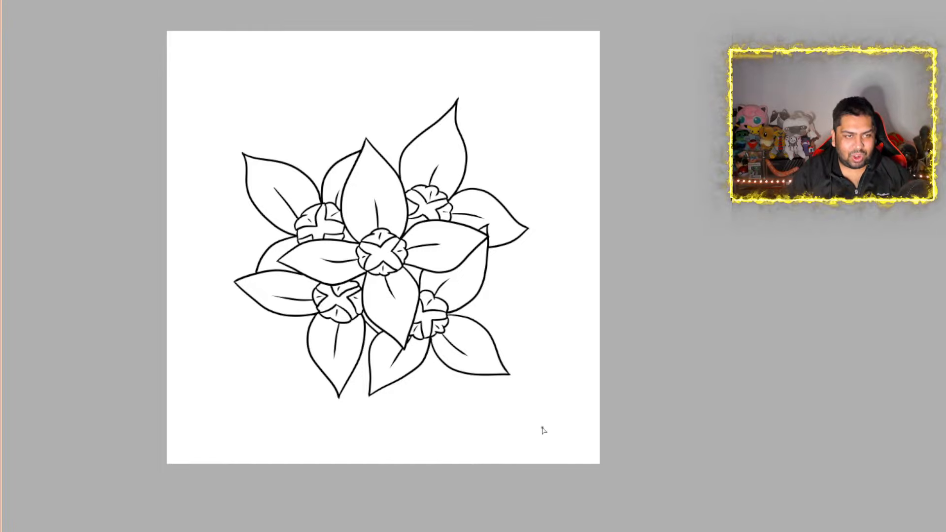
Draw five curved stem lines running from beneath the cluster's lower petals down to the canvas's bottom edge
{"action": "scroll", "coordinate": [543, 430], "scroll_direction": "up", "scroll_amount": 1}
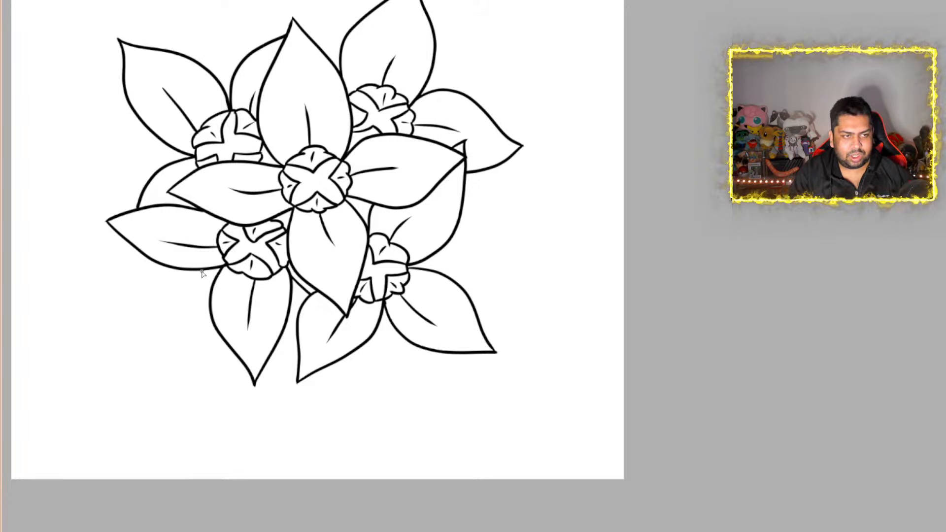
{"action": "mouse_move", "coordinate": [196, 272]}
{"action": "left_mouse_down"}
{"action": "mouse_move", "coordinate": [195, 362]}
{"action": "mouse_move", "coordinate": [249, 525]}
{"action": "left_mouse_up"}
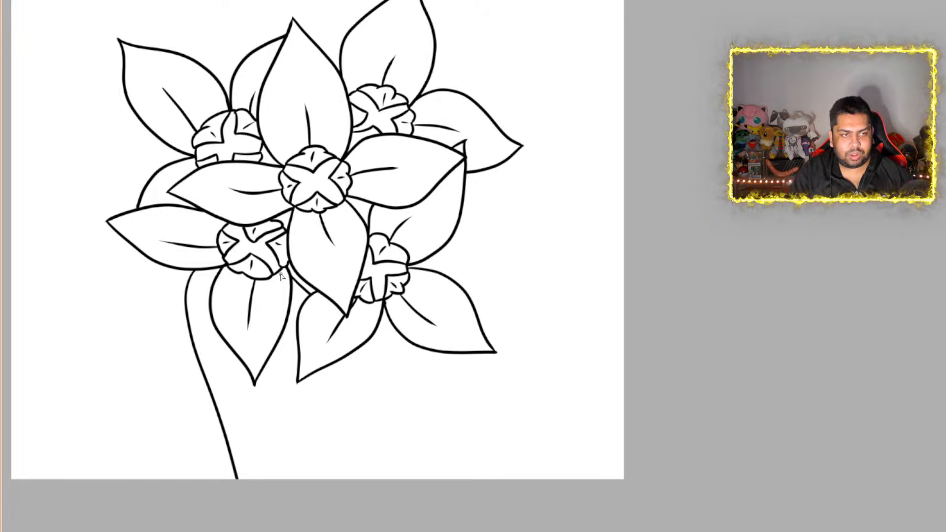
{"action": "left_click_drag", "start_coordinate": [222, 342], "coordinate": [235, 403]}
{"action": "left_click_drag", "start_coordinate": [254, 462], "coordinate": [291, 516]}
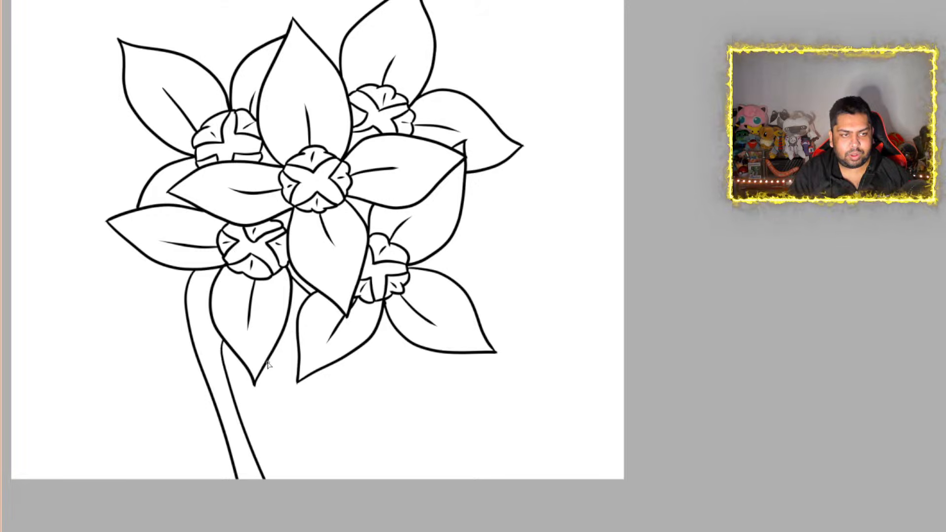
{"action": "left_click_drag", "start_coordinate": [268, 364], "coordinate": [291, 513]}
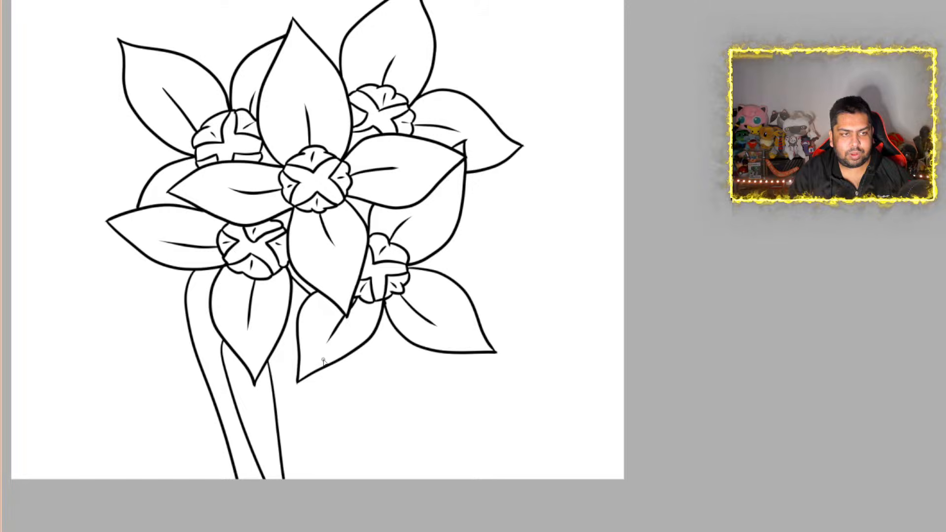
{"action": "mouse_move", "coordinate": [318, 378]}
{"action": "left_mouse_down"}
{"action": "mouse_move", "coordinate": [340, 431]}
{"action": "mouse_move", "coordinate": [348, 513]}
{"action": "left_mouse_up"}
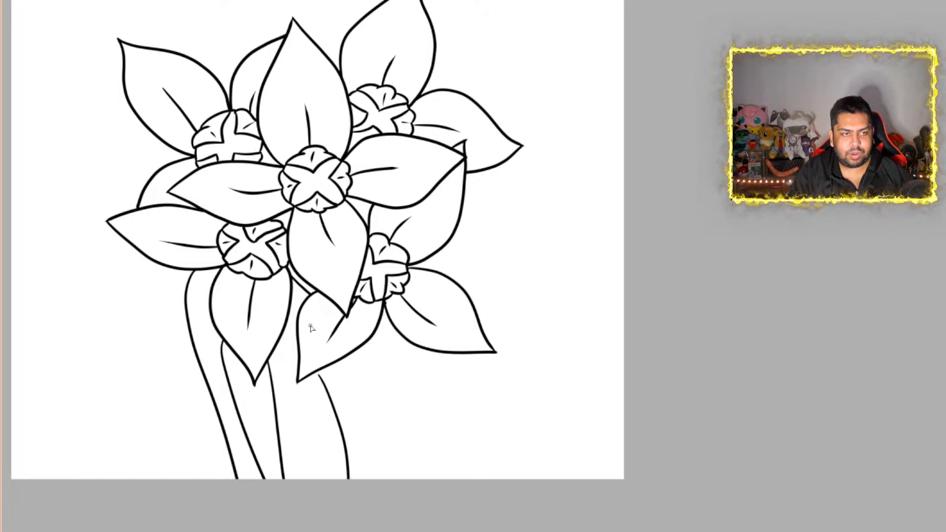
{"action": "mouse_move", "coordinate": [381, 326]}
{"action": "left_mouse_down"}
{"action": "mouse_move", "coordinate": [382, 462]}
{"action": "mouse_move", "coordinate": [391, 439]}
{"action": "left_mouse_up"}
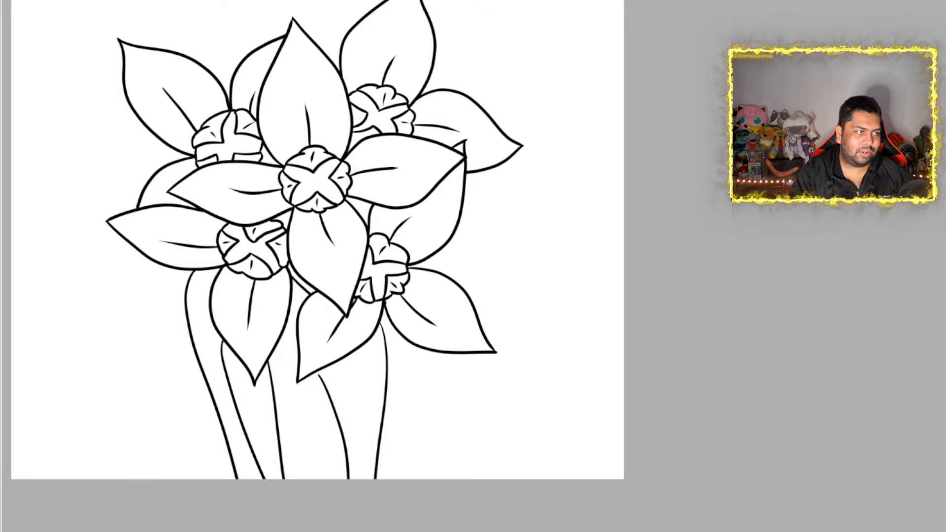
Hide the stem lines so that only the flower cluster shows, and check the whole drawing
{"action": "left_click", "coordinate": [1, 84]}
{"action": "scroll", "coordinate": [401, 194], "scroll_direction": "down", "scroll_amount": 5}
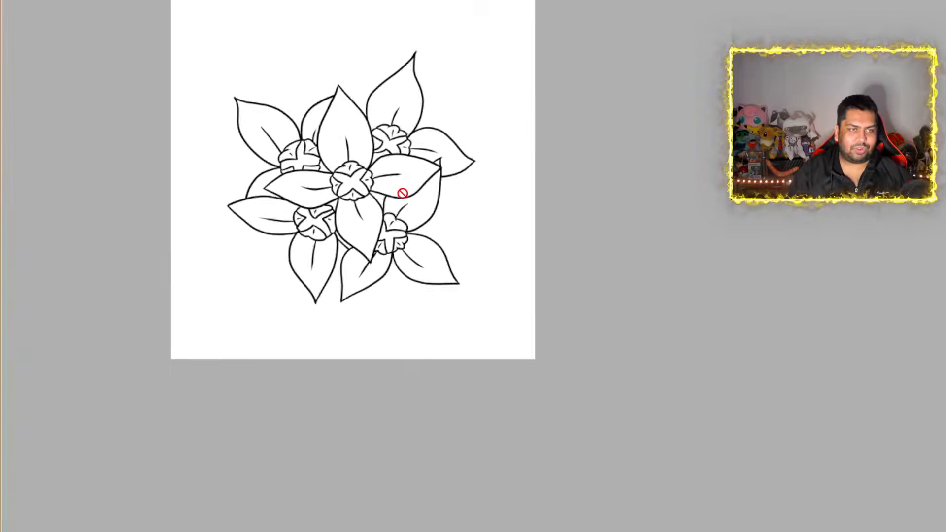
{"action": "scroll", "coordinate": [386, 144], "scroll_direction": "up", "scroll_amount": 5}
{"action": "scroll", "coordinate": [373, 129], "scroll_direction": "down", "scroll_amount": 2}
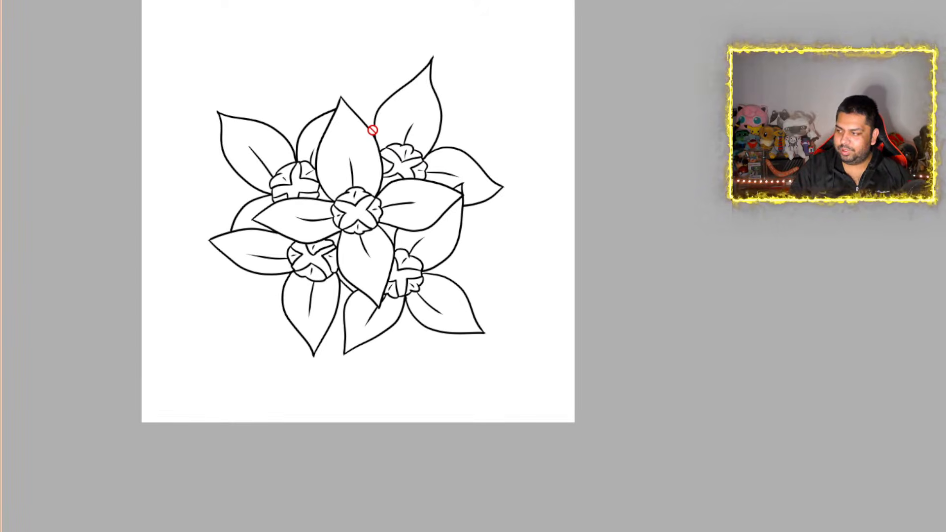
{"action": "scroll", "coordinate": [373, 129], "scroll_direction": "down", "scroll_amount": 2}
{"action": "scroll", "coordinate": [367, 99], "scroll_direction": "up", "scroll_amount": 3}
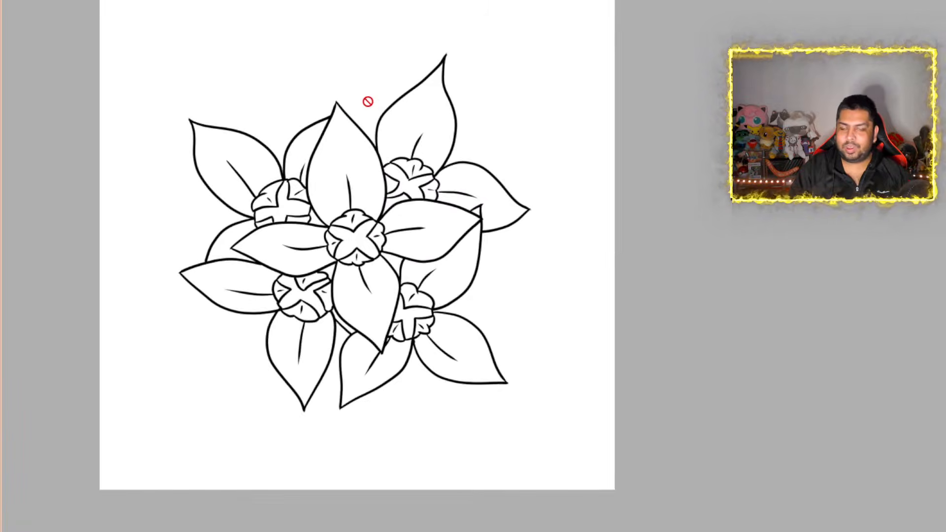
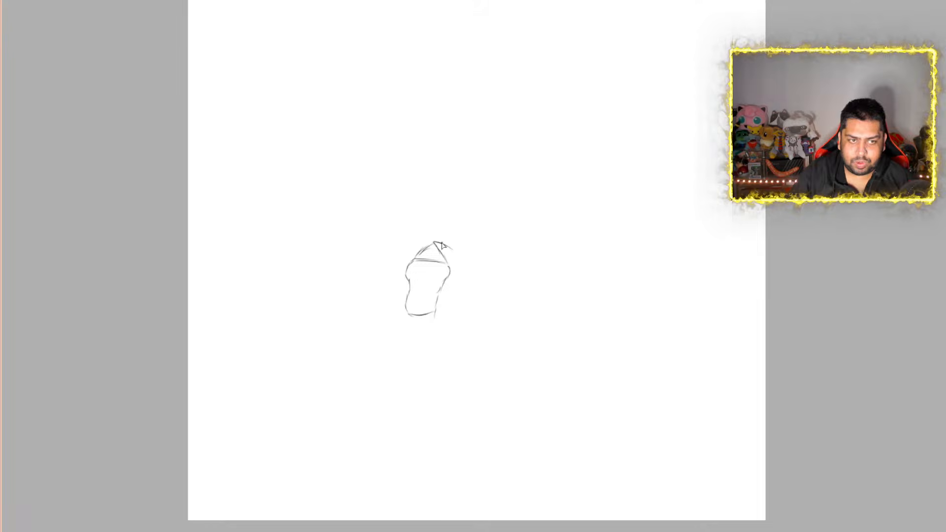
Sketch a narrow pointed lower petal on each side of the flower's central lip
{"action": "left_click_drag", "start_coordinate": [443, 242], "coordinate": [482, 276]}
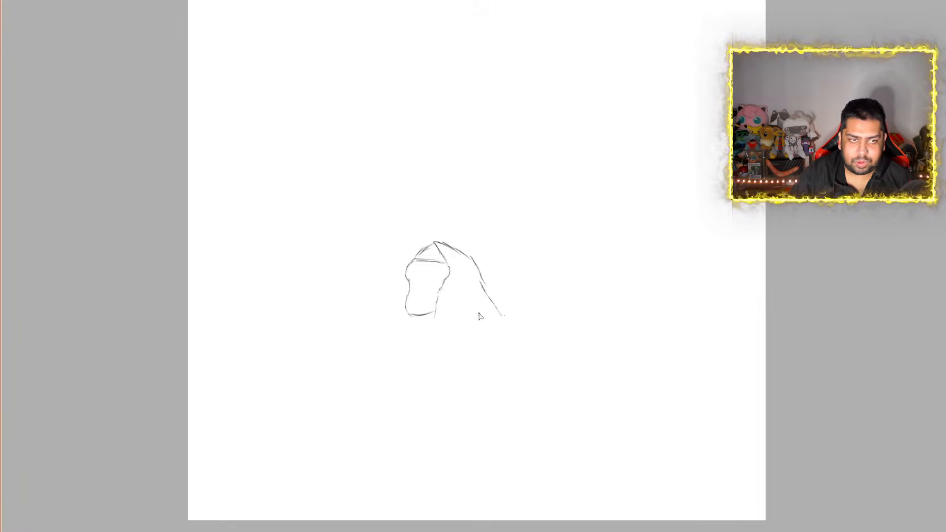
{"action": "left_click_drag", "start_coordinate": [501, 314], "coordinate": [444, 277]}
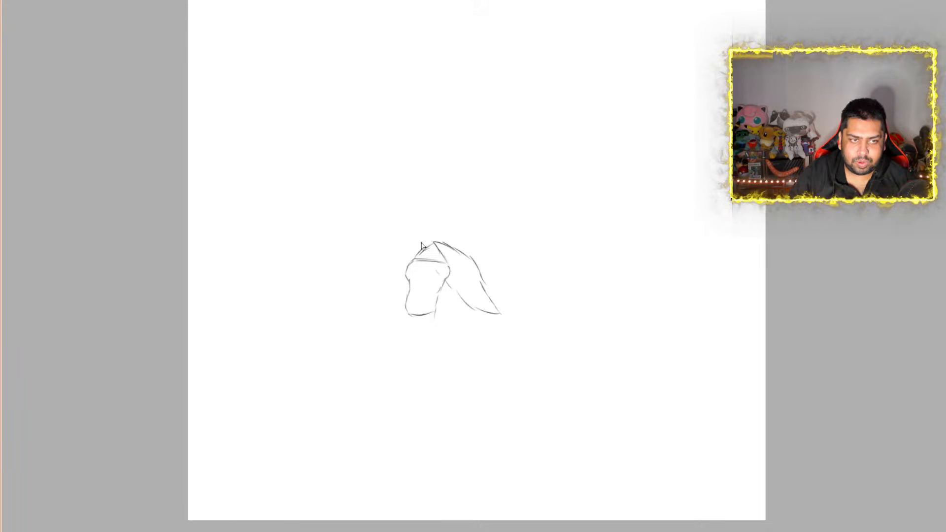
{"action": "mouse_move", "coordinate": [433, 242]}
{"action": "left_mouse_down"}
{"action": "mouse_move", "coordinate": [378, 251]}
{"action": "mouse_move", "coordinate": [350, 272]}
{"action": "mouse_move", "coordinate": [408, 270]}
{"action": "left_mouse_up"}
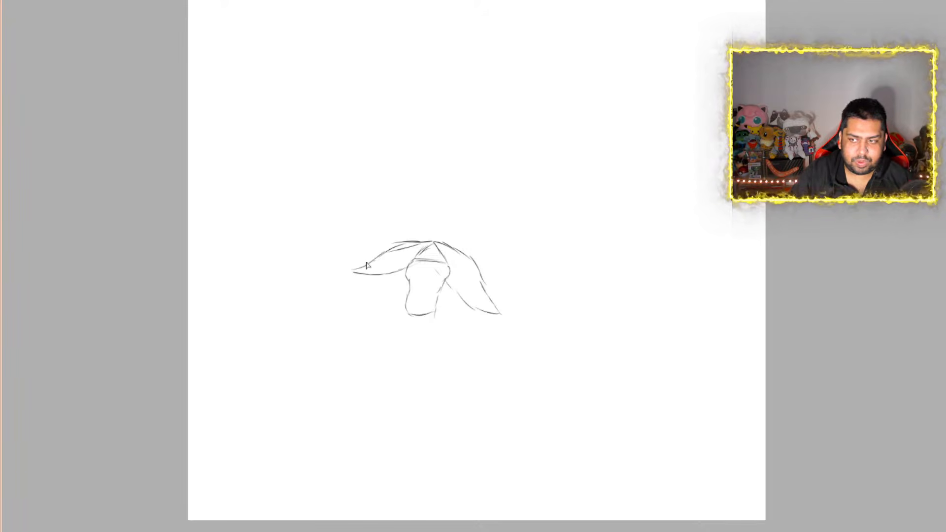
Sketch two large rounded upper petals above the lip with a tall pointed petal between them
{"action": "left_click_drag", "start_coordinate": [372, 260], "coordinate": [305, 237]}
{"action": "mouse_move", "coordinate": [378, 260]}
{"action": "left_mouse_down"}
{"action": "mouse_move", "coordinate": [340, 249]}
{"action": "mouse_move", "coordinate": [322, 206]}
{"action": "mouse_move", "coordinate": [349, 170]}
{"action": "mouse_move", "coordinate": [378, 155]}
{"action": "mouse_move", "coordinate": [396, 158]}
{"action": "mouse_move", "coordinate": [409, 229]}
{"action": "mouse_move", "coordinate": [428, 244]}
{"action": "mouse_move", "coordinate": [453, 226]}
{"action": "mouse_move", "coordinate": [488, 163]}
{"action": "mouse_move", "coordinate": [519, 157]}
{"action": "mouse_move", "coordinate": [551, 180]}
{"action": "left_mouse_up"}
{"action": "mouse_move", "coordinate": [533, 167]}
{"action": "left_mouse_down"}
{"action": "mouse_move", "coordinate": [558, 199]}
{"action": "mouse_move", "coordinate": [556, 247]}
{"action": "mouse_move", "coordinate": [503, 271]}
{"action": "mouse_move", "coordinate": [466, 268]}
{"action": "mouse_move", "coordinate": [492, 262]}
{"action": "mouse_move", "coordinate": [510, 275]}
{"action": "left_mouse_up"}
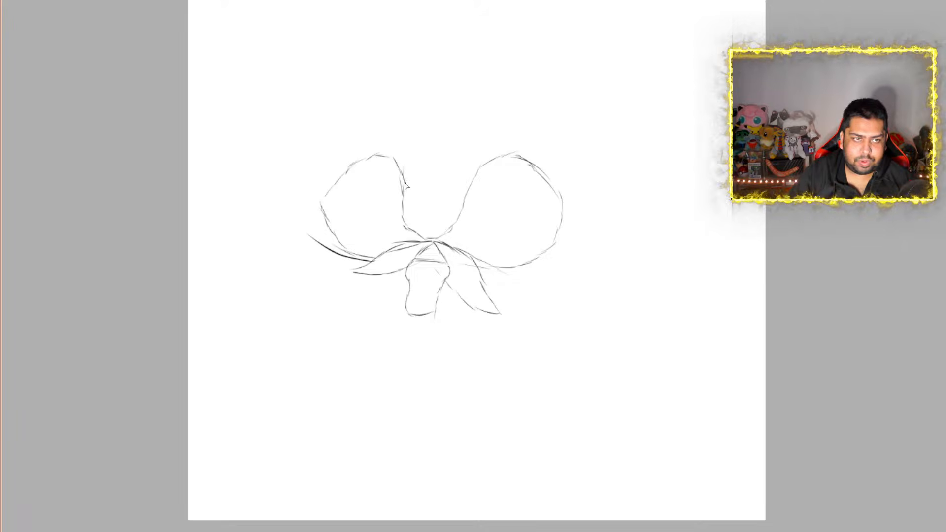
{"action": "mouse_move", "coordinate": [403, 191]}
{"action": "left_mouse_down"}
{"action": "mouse_move", "coordinate": [398, 157]}
{"action": "mouse_move", "coordinate": [410, 146]}
{"action": "left_mouse_up"}
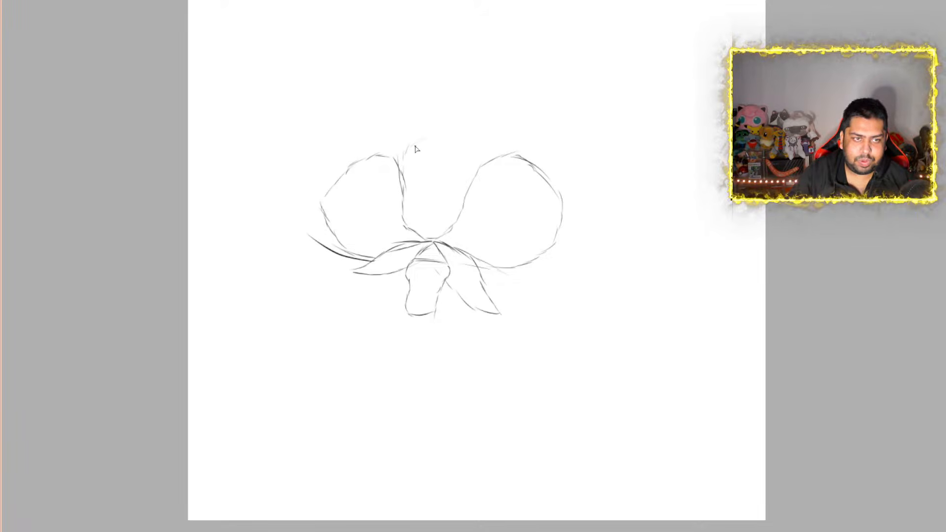
{"action": "mouse_move", "coordinate": [399, 180]}
{"action": "left_mouse_down"}
{"action": "mouse_move", "coordinate": [437, 134]}
{"action": "mouse_move", "coordinate": [476, 166]}
{"action": "left_mouse_up"}
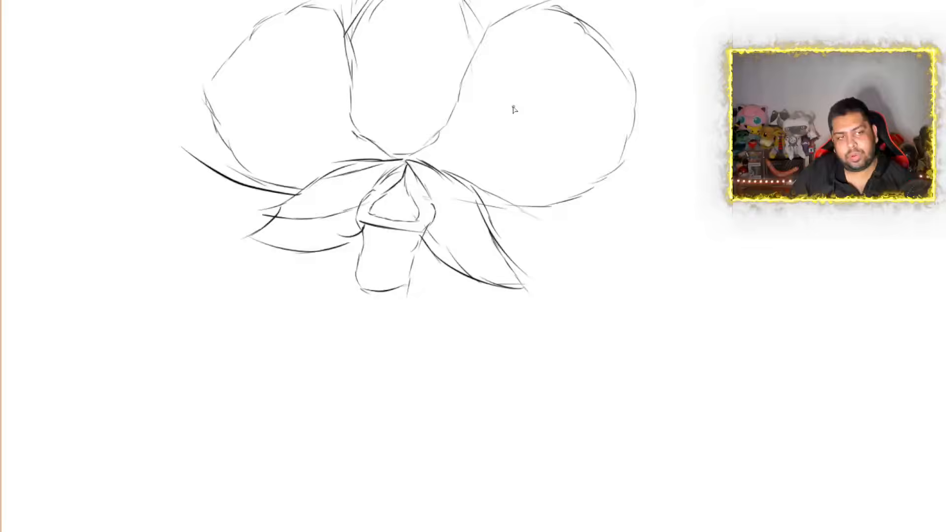
Define the triangular opening at the top of the lip and shade its lower edge dark
{"action": "scroll", "coordinate": [513, 106], "scroll_direction": "down", "scroll_amount": 3}
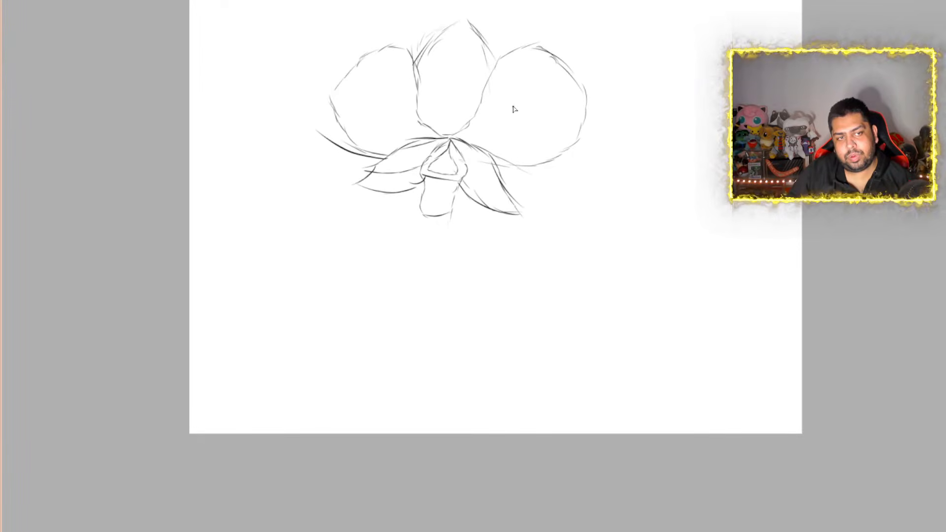
{"action": "scroll", "coordinate": [673, 78], "scroll_direction": "down", "scroll_amount": 1}
{"action": "scroll", "coordinate": [673, 77], "scroll_direction": "up", "scroll_amount": 3}
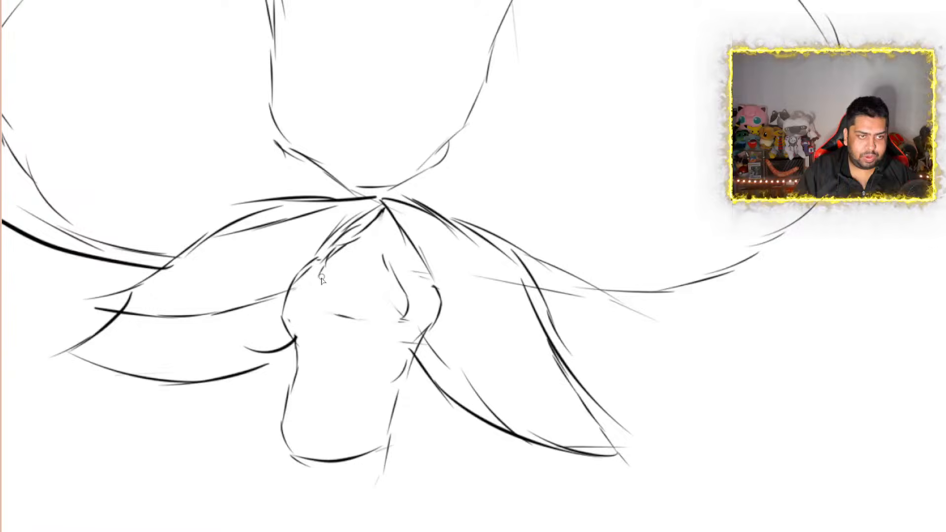
{"action": "mouse_move", "coordinate": [329, 269]}
{"action": "left_mouse_down"}
{"action": "mouse_move", "coordinate": [355, 297]}
{"action": "mouse_move", "coordinate": [381, 300]}
{"action": "mouse_move", "coordinate": [410, 295]}
{"action": "mouse_move", "coordinate": [409, 260]}
{"action": "left_mouse_up"}
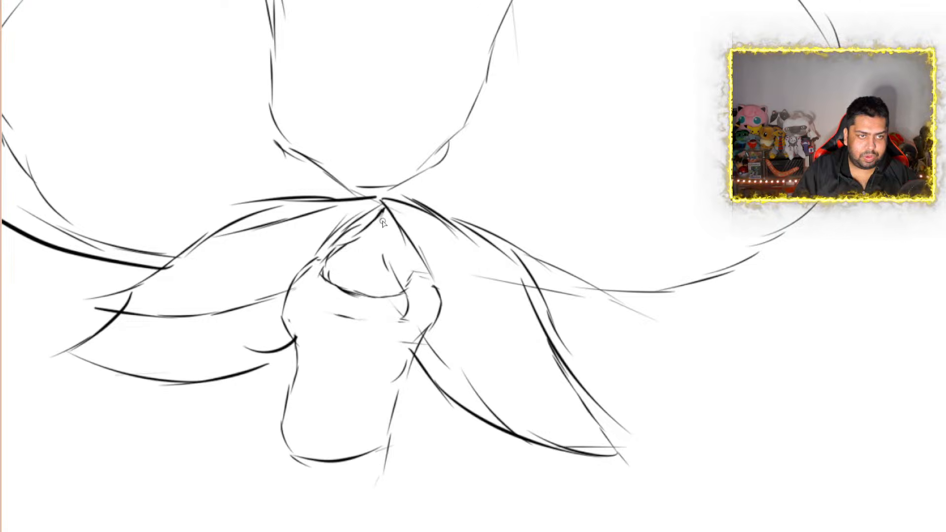
{"action": "left_click_drag", "start_coordinate": [382, 213], "coordinate": [410, 280]}
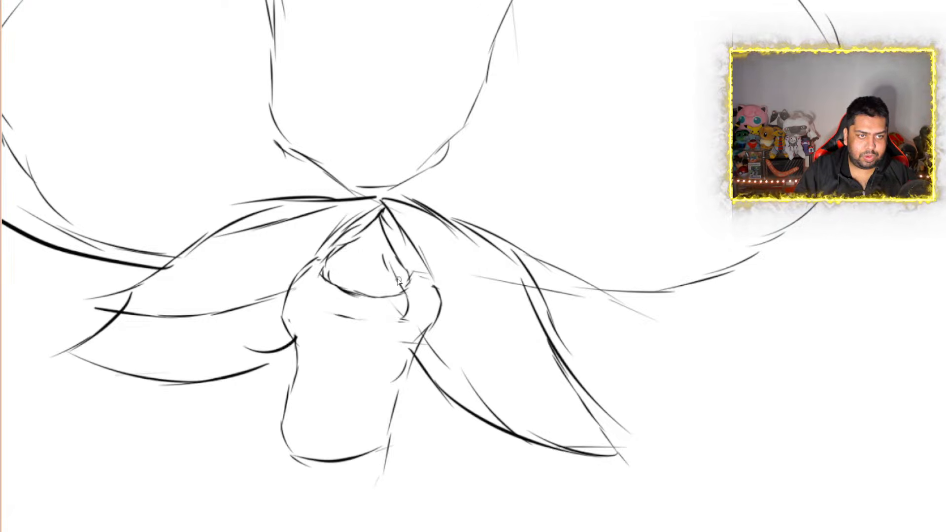
{"action": "mouse_move", "coordinate": [328, 270]}
{"action": "left_mouse_down"}
{"action": "mouse_move", "coordinate": [387, 290]}
{"action": "mouse_move", "coordinate": [372, 286]}
{"action": "mouse_move", "coordinate": [410, 281]}
{"action": "mouse_move", "coordinate": [365, 287]}
{"action": "mouse_move", "coordinate": [393, 294]}
{"action": "mouse_move", "coordinate": [413, 283]}
{"action": "mouse_move", "coordinate": [338, 288]}
{"action": "mouse_move", "coordinate": [360, 295]}
{"action": "left_mouse_up"}
{"action": "scroll", "coordinate": [427, 222], "scroll_direction": "down", "scroll_amount": 6}
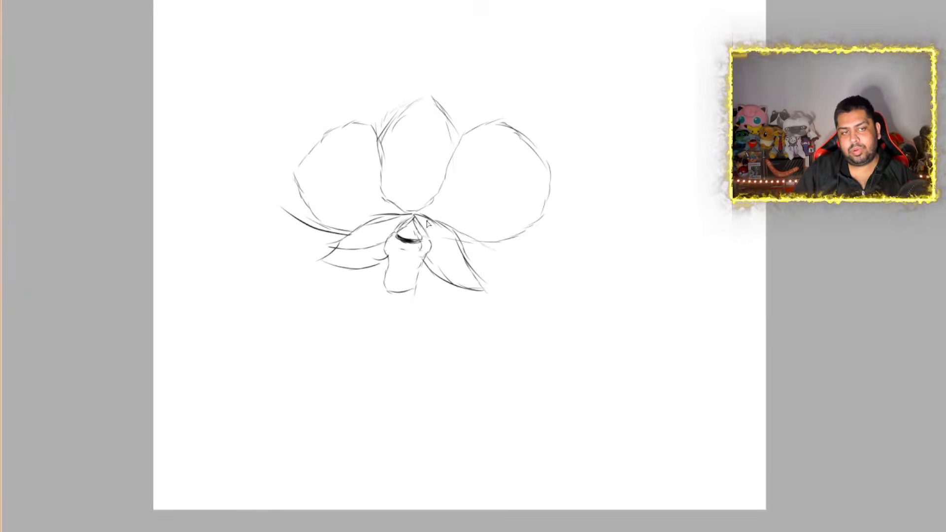
Draw a curved line across the upper lip just beneath the shaded opening
{"action": "scroll", "coordinate": [430, 186], "scroll_direction": "up", "scroll_amount": 3}
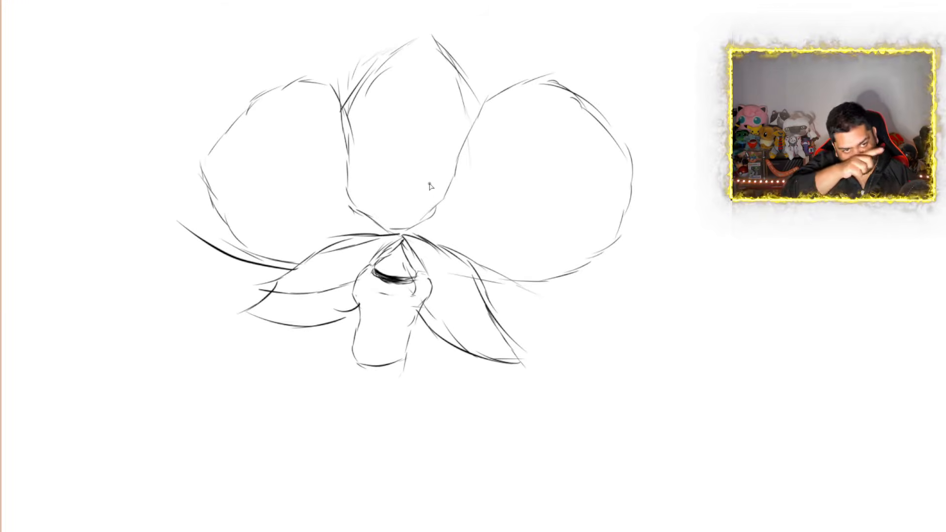
{"action": "scroll", "coordinate": [430, 186], "scroll_direction": "down", "scroll_amount": 2}
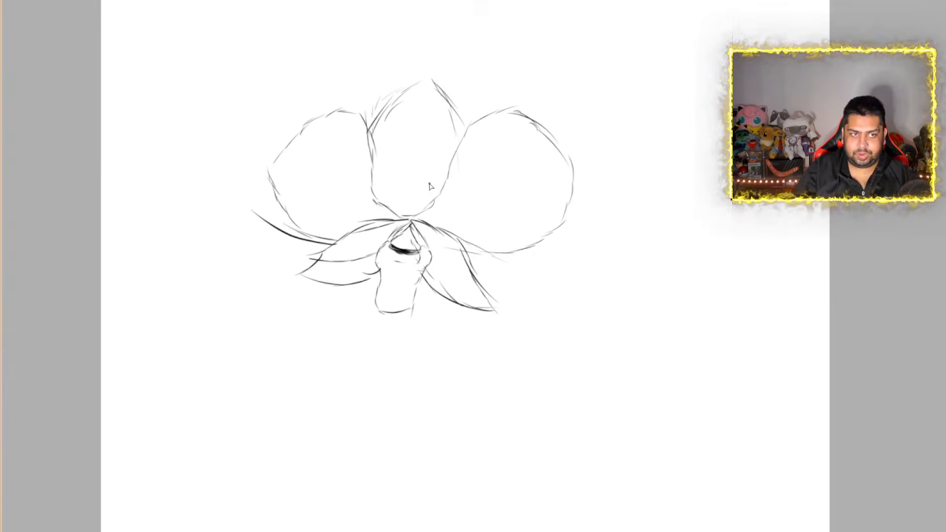
{"action": "scroll", "coordinate": [430, 186], "scroll_direction": "up", "scroll_amount": 4}
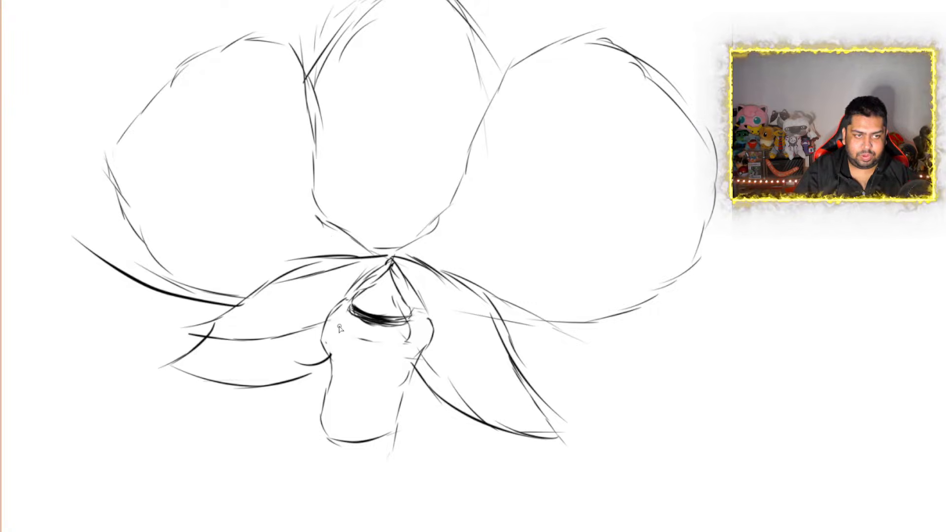
{"action": "mouse_move", "coordinate": [339, 329]}
{"action": "left_mouse_down"}
{"action": "mouse_move", "coordinate": [388, 347]}
{"action": "mouse_move", "coordinate": [425, 337]}
{"action": "left_mouse_up"}
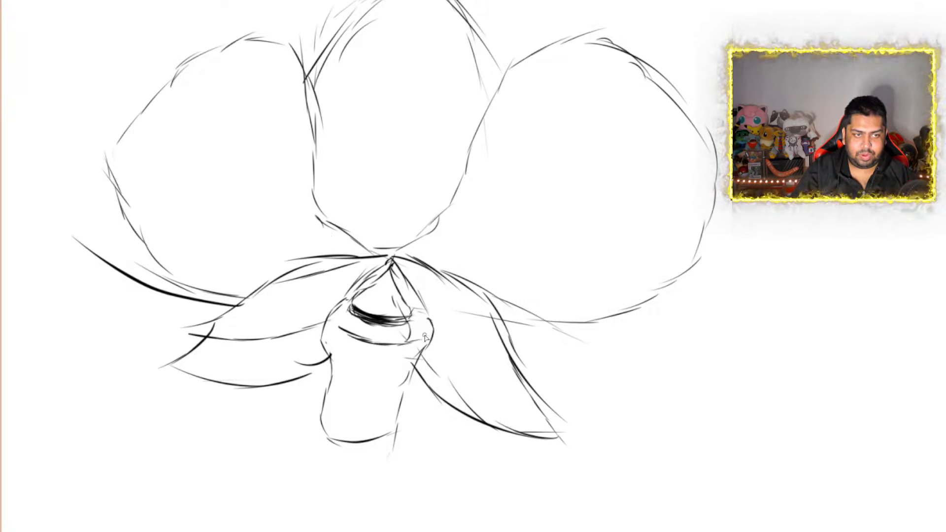
{"action": "key", "text": "ctrl+0"}
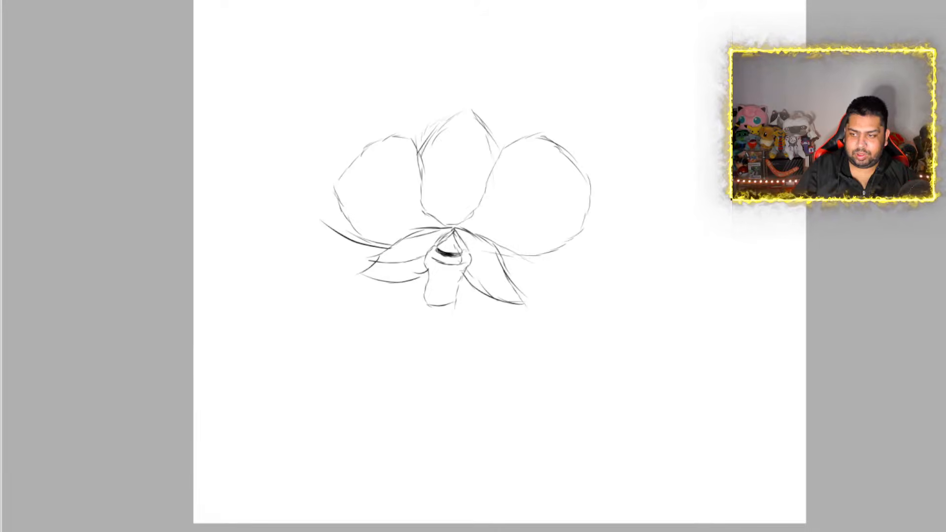
Extend the lower edges of both large rounded petals inward to meet the central lip
{"action": "scroll", "coordinate": [455, 241], "scroll_direction": "down", "scroll_amount": 2}
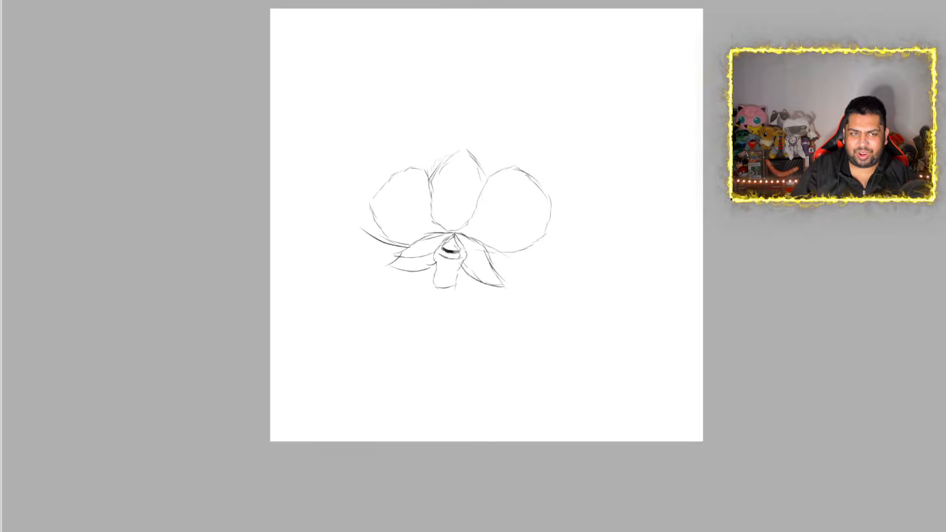
{"action": "scroll", "coordinate": [455, 241], "scroll_direction": "up", "scroll_amount": 3}
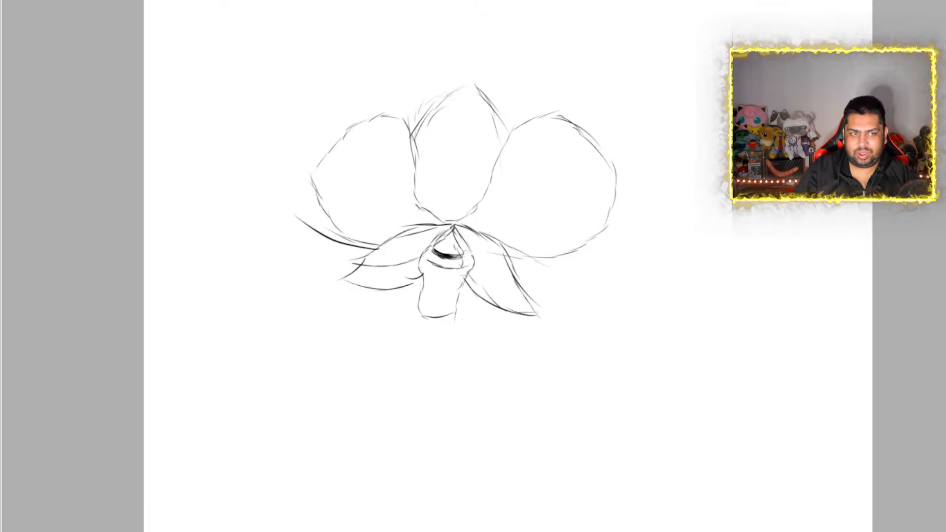
{"action": "scroll", "coordinate": [458, 246], "scroll_direction": "up", "scroll_amount": 3}
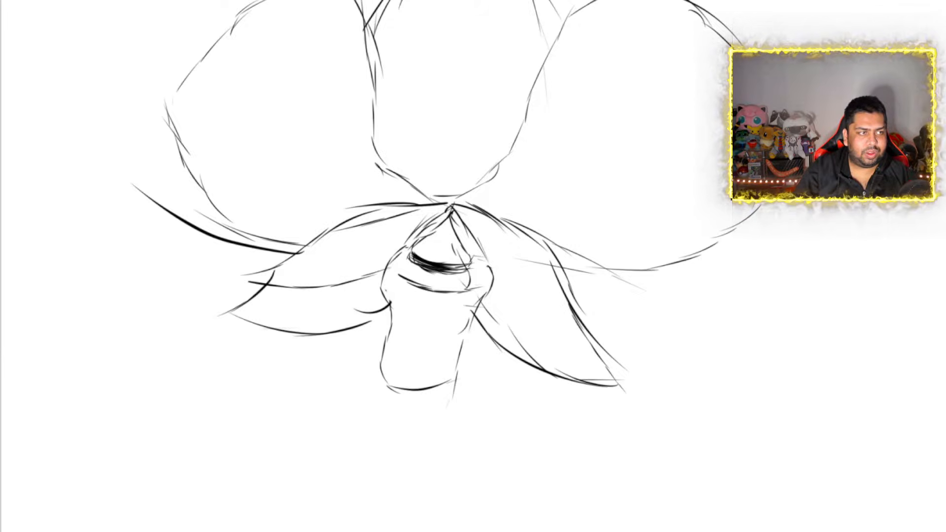
{"action": "left_click_drag", "start_coordinate": [297, 245], "coordinate": [370, 249]}
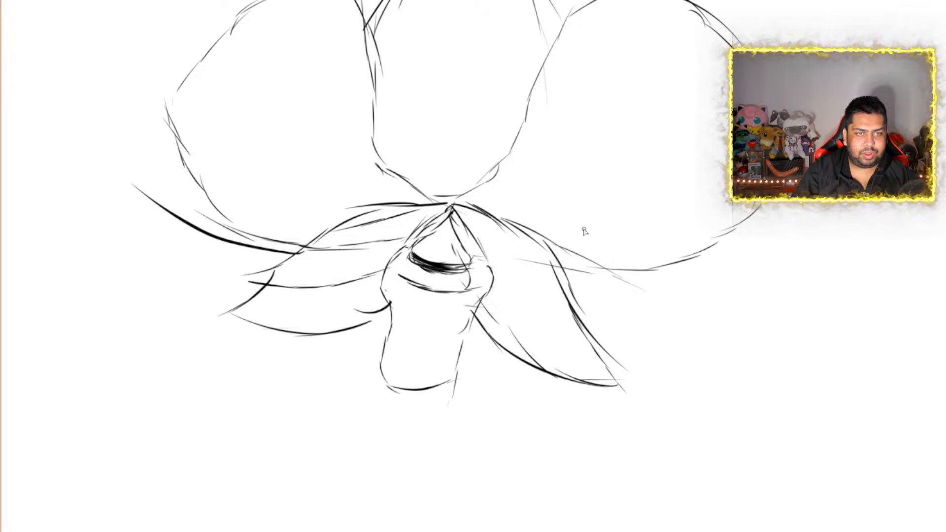
{"action": "left_click_drag", "start_coordinate": [605, 263], "coordinate": [459, 240]}
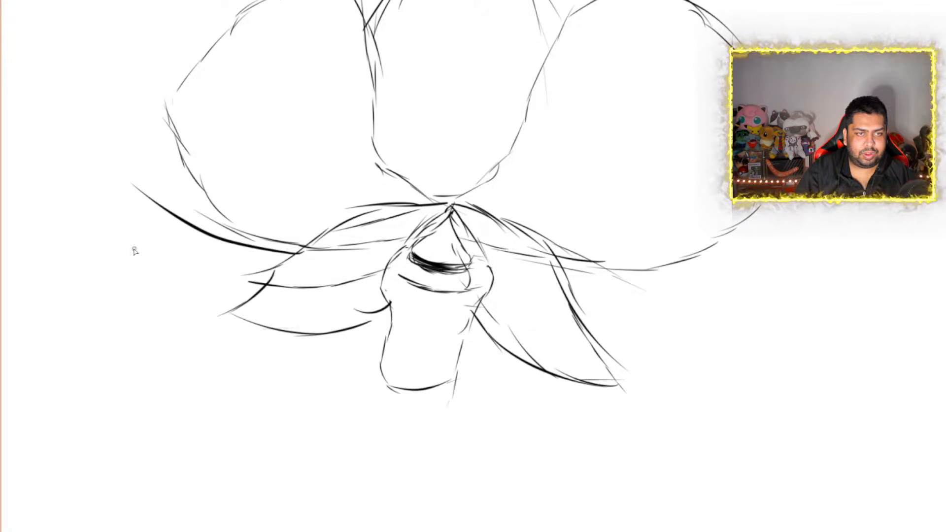
Erase the lower petals' lines that overlap the large petals and refine the opening above the lip
{"action": "key", "text": "e"}
{"action": "mouse_move", "coordinate": [336, 219]}
{"action": "left_mouse_down"}
{"action": "mouse_move", "coordinate": [326, 226]}
{"action": "mouse_move", "coordinate": [376, 217]}
{"action": "mouse_move", "coordinate": [385, 206]}
{"action": "mouse_move", "coordinate": [509, 207]}
{"action": "mouse_move", "coordinate": [505, 220]}
{"action": "mouse_move", "coordinate": [537, 237]}
{"action": "mouse_move", "coordinate": [548, 230]}
{"action": "left_mouse_up"}
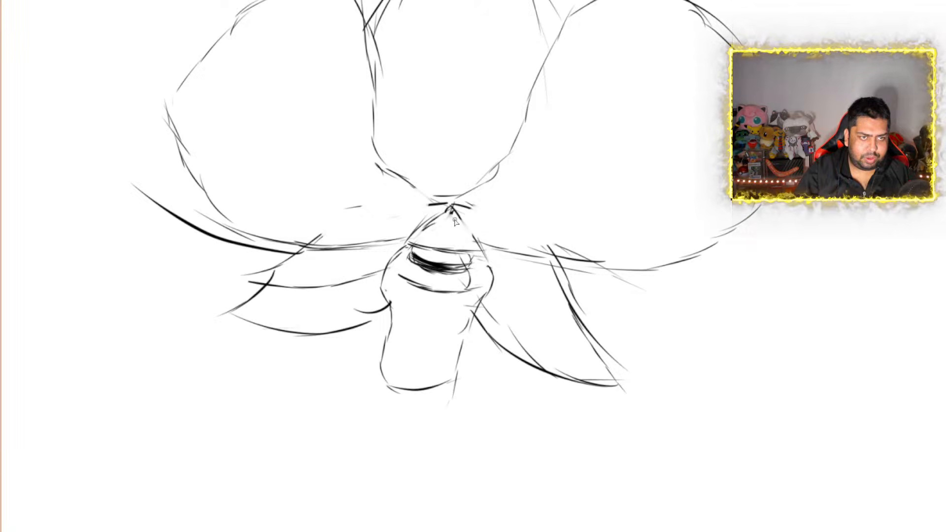
{"action": "mouse_move", "coordinate": [467, 232]}
{"action": "left_mouse_down"}
{"action": "mouse_move", "coordinate": [482, 251]}
{"action": "mouse_move", "coordinate": [428, 242]}
{"action": "left_mouse_up"}
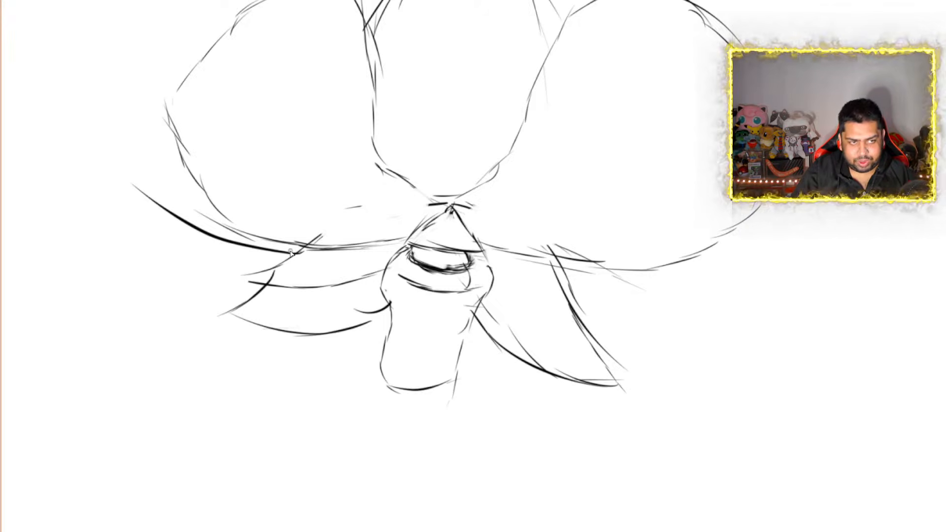
Redraw the outer contours of both lower petals with darker curves starting from the large petals' lower edges
{"action": "mouse_move", "coordinate": [297, 250]}
{"action": "left_mouse_down"}
{"action": "mouse_move", "coordinate": [237, 310]}
{"action": "mouse_move", "coordinate": [370, 324]}
{"action": "left_mouse_up"}
{"action": "mouse_move", "coordinate": [545, 259]}
{"action": "left_mouse_down"}
{"action": "mouse_move", "coordinate": [589, 299]}
{"action": "mouse_move", "coordinate": [589, 339]}
{"action": "mouse_move", "coordinate": [618, 384]}
{"action": "left_mouse_up"}
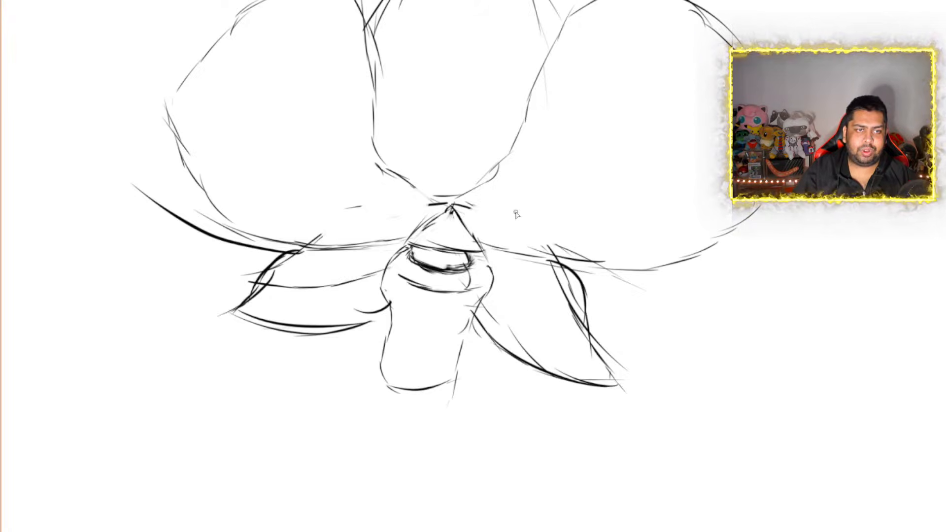
{"action": "scroll", "coordinate": [516, 215], "scroll_direction": "down", "scroll_amount": 2}
{"action": "scroll", "coordinate": [516, 215], "scroll_direction": "down", "scroll_amount": 3}
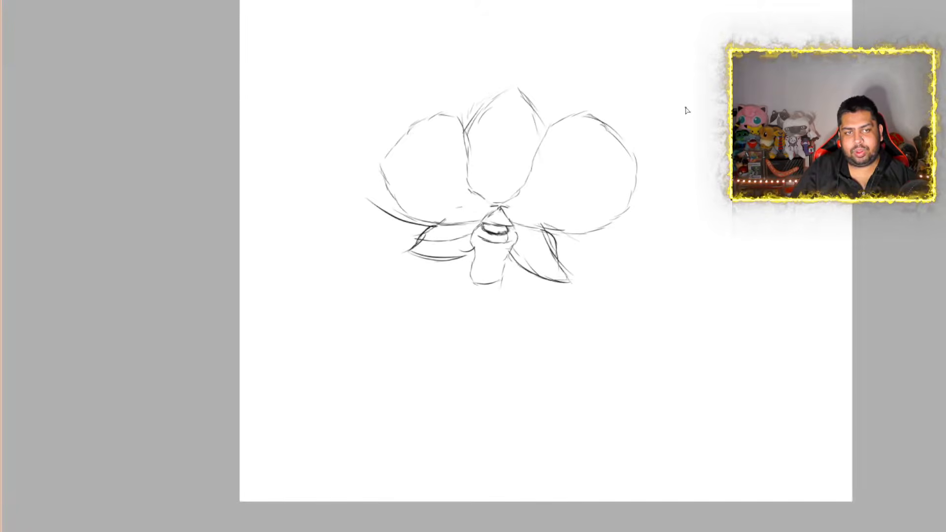
{"action": "scroll", "coordinate": [686, 110], "scroll_direction": "down", "scroll_amount": 1}
{"action": "scroll", "coordinate": [720, 34], "scroll_direction": "up", "scroll_amount": 4}
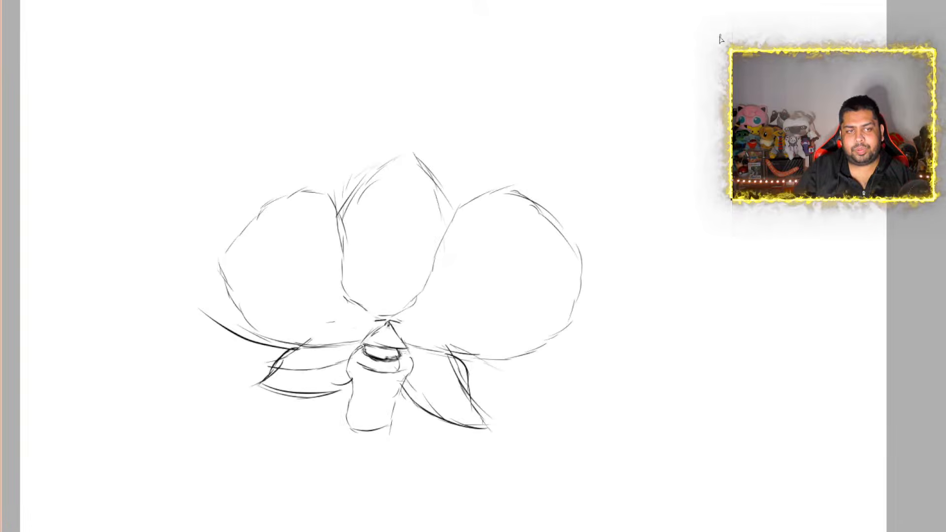
{"action": "scroll", "coordinate": [647, 122], "scroll_direction": "down", "scroll_amount": 1}
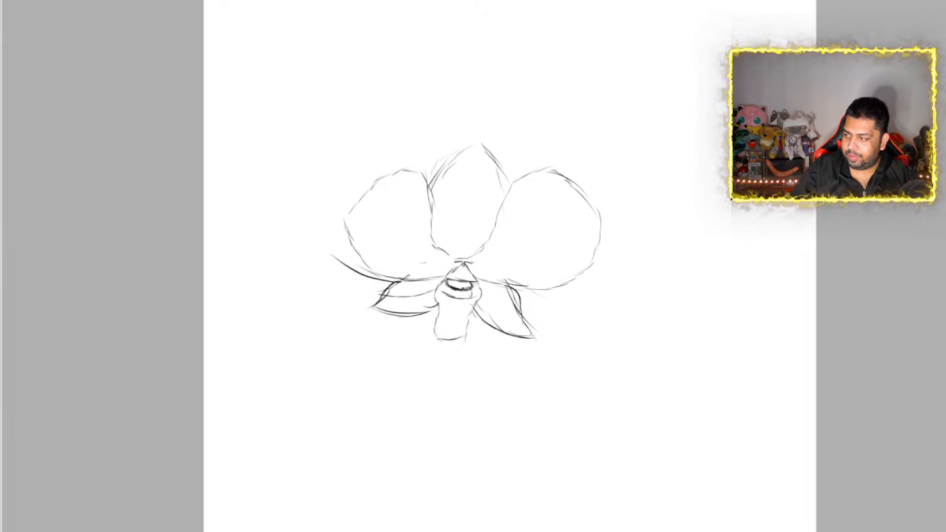
Erase the stray dark curve that sticks out beside the left large petal
{"action": "scroll", "coordinate": [512, 276], "scroll_direction": "down", "scroll_amount": 2}
{"action": "scroll", "coordinate": [513, 276], "scroll_direction": "up", "scroll_amount": 6}
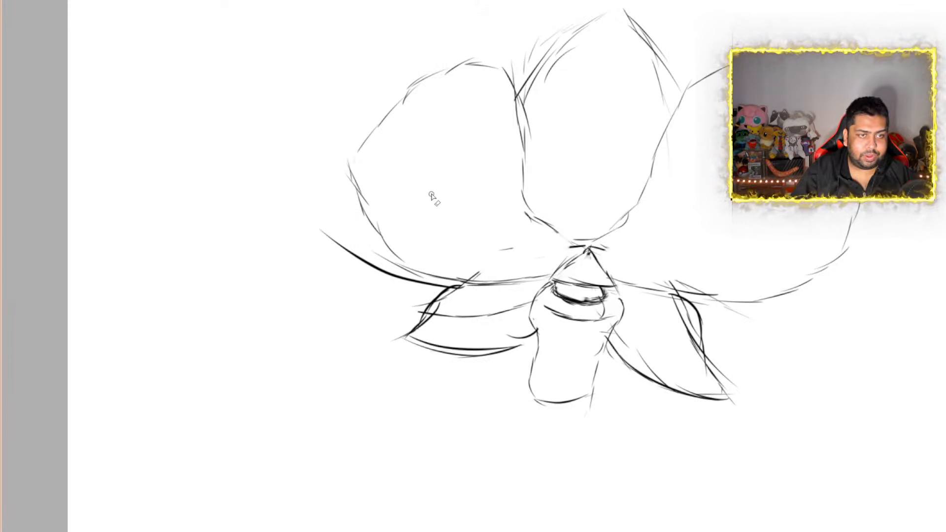
{"action": "mouse_move", "coordinate": [314, 227]}
{"action": "left_mouse_down"}
{"action": "mouse_move", "coordinate": [330, 249]}
{"action": "mouse_move", "coordinate": [337, 240]}
{"action": "mouse_move", "coordinate": [320, 232]}
{"action": "mouse_move", "coordinate": [390, 285]}
{"action": "mouse_move", "coordinate": [441, 291]}
{"action": "mouse_move", "coordinate": [366, 259]}
{"action": "left_mouse_up"}
{"action": "scroll", "coordinate": [410, 227], "scroll_direction": "down", "scroll_amount": 3}
{"action": "scroll", "coordinate": [641, 271], "scroll_direction": "up", "scroll_amount": 3}
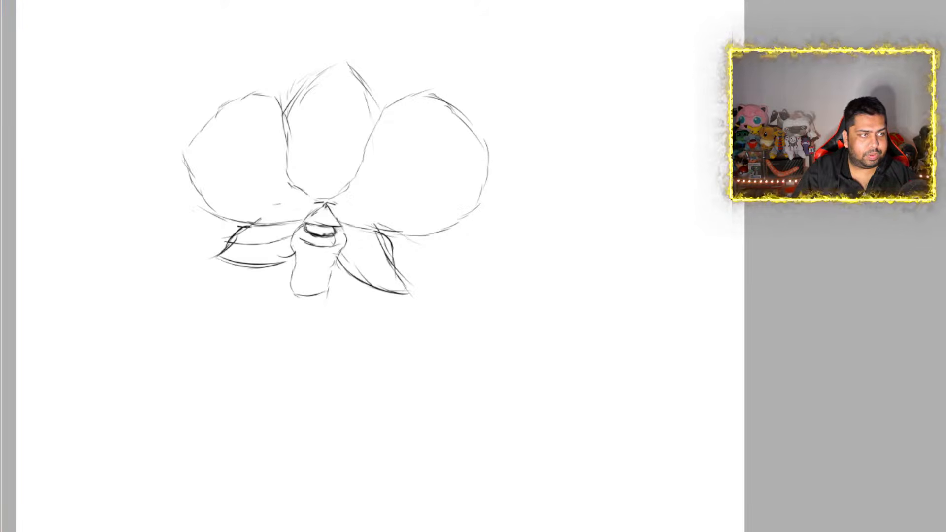
Transform the orchid sketch by moving it to the upper-left corner of the canvas
{"action": "key", "text": "ctrl+t"}
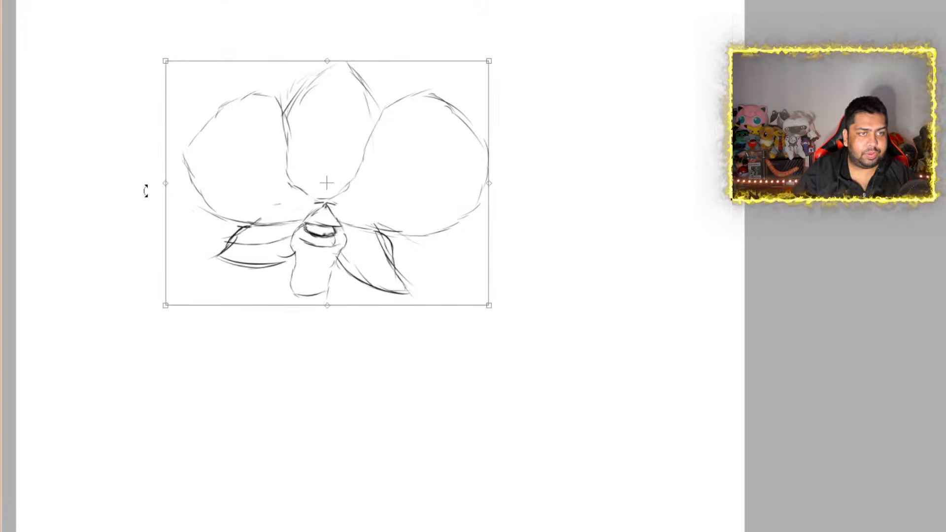
{"action": "scroll", "coordinate": [146, 191], "scroll_direction": "down", "scroll_amount": 4}
{"action": "scroll", "coordinate": [162, 96], "scroll_direction": "up", "scroll_amount": 2}
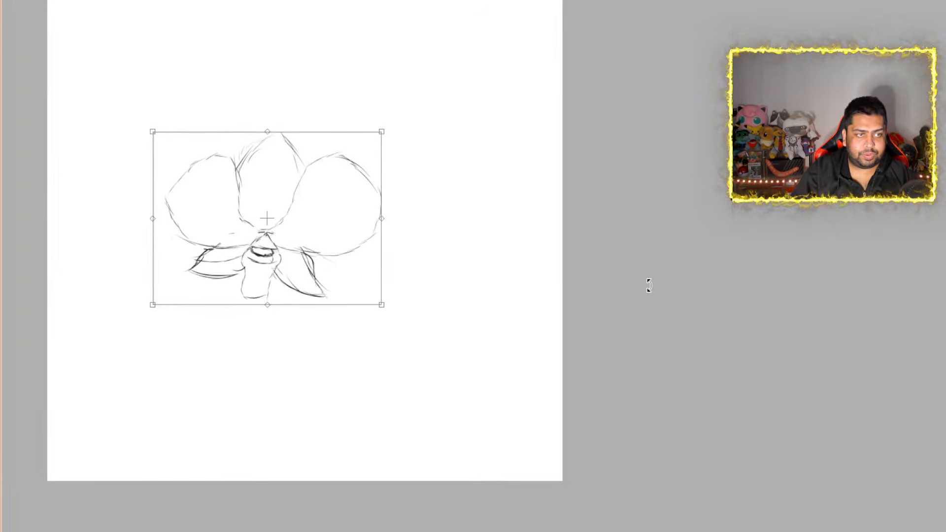
{"action": "mouse_move", "coordinate": [283, 248]}
{"action": "left_mouse_down"}
{"action": "mouse_move", "coordinate": [188, 124]}
{"action": "mouse_move", "coordinate": [189, 97]}
{"action": "left_mouse_up"}
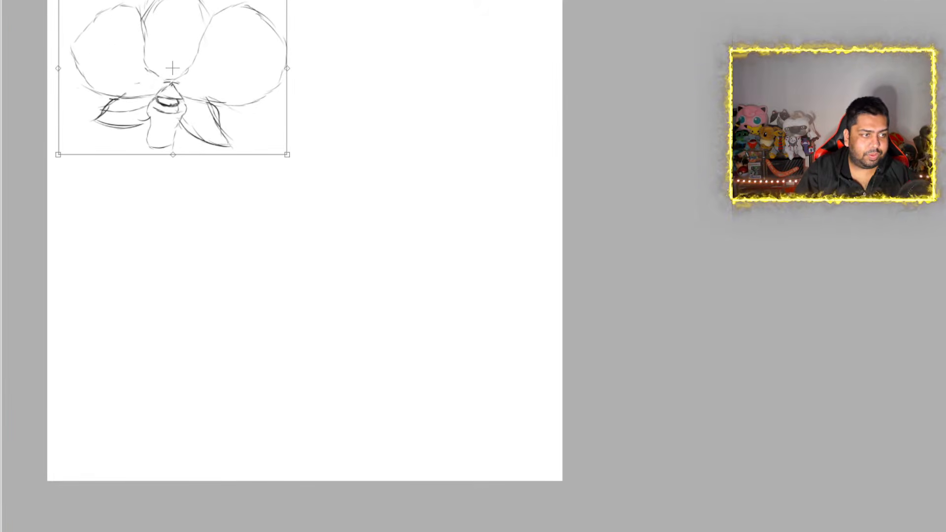
{"action": "key", "text": "Return"}
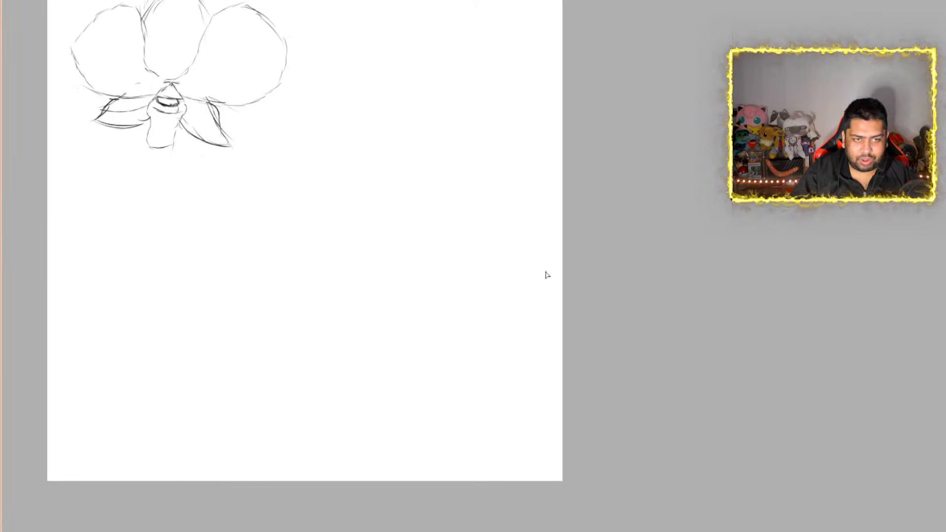
Sketch the stem's upper edge as a long curve rising from the canvas's right edge to a point below the orchid
{"action": "left_click_drag", "start_coordinate": [582, 304], "coordinate": [515, 295]}
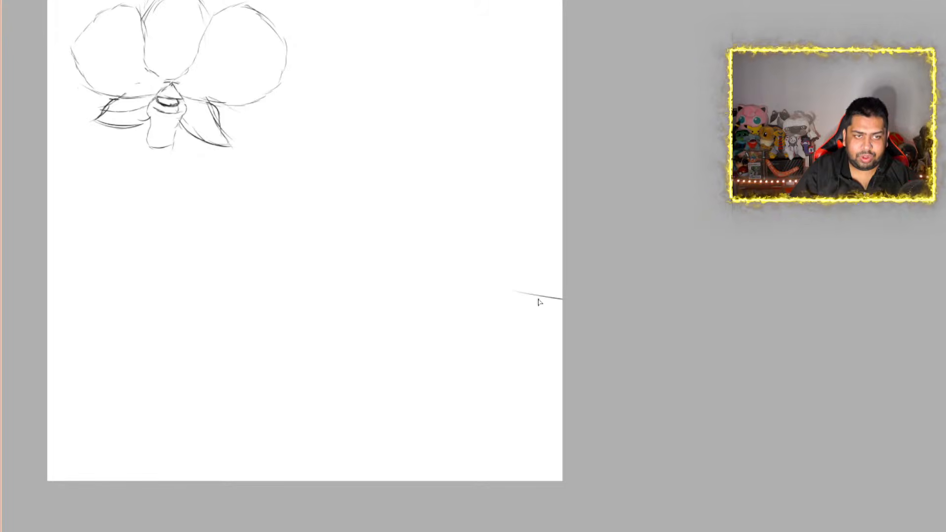
{"action": "mouse_move", "coordinate": [572, 303]}
{"action": "left_mouse_down"}
{"action": "mouse_move", "coordinate": [464, 287]}
{"action": "mouse_move", "coordinate": [434, 265]}
{"action": "left_mouse_up"}
{"action": "left_click_drag", "start_coordinate": [562, 301], "coordinate": [401, 266]}
{"action": "left_click_drag", "start_coordinate": [493, 292], "coordinate": [310, 231]}
{"action": "left_click_drag", "start_coordinate": [428, 274], "coordinate": [277, 222]}
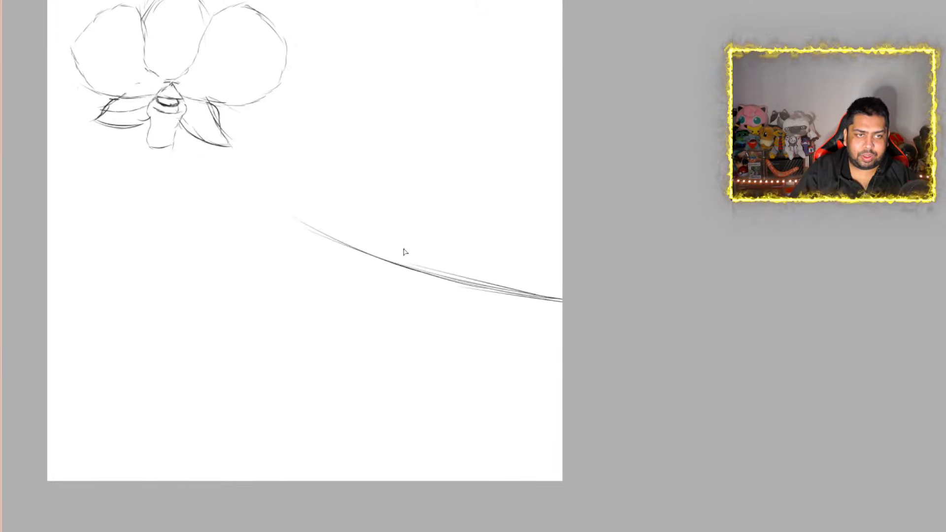
{"action": "left_click_drag", "start_coordinate": [394, 271], "coordinate": [240, 208]}
{"action": "left_click_drag", "start_coordinate": [337, 252], "coordinate": [244, 206]}
{"action": "left_click_drag", "start_coordinate": [389, 264], "coordinate": [223, 200]}
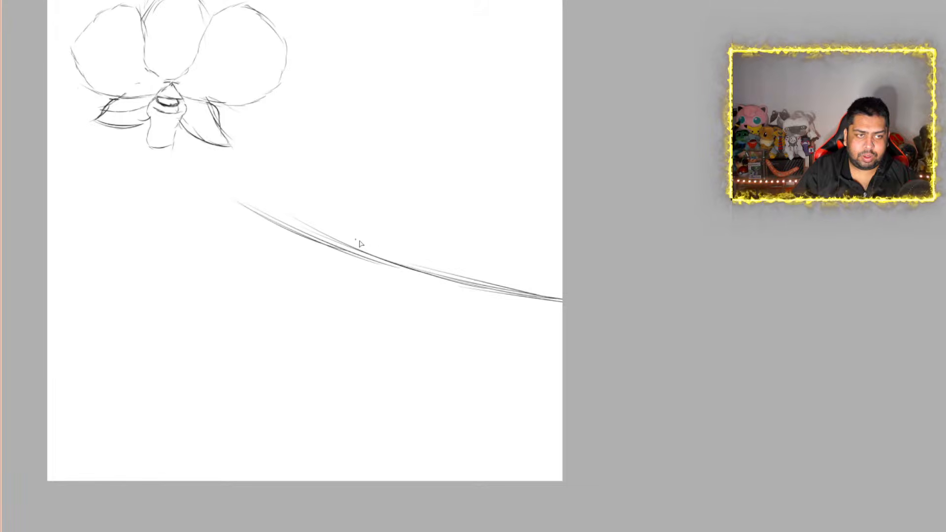
{"action": "mouse_move", "coordinate": [360, 245]}
{"action": "left_mouse_down"}
{"action": "mouse_move", "coordinate": [233, 192]}
{"action": "mouse_move", "coordinate": [353, 265]}
{"action": "left_mouse_up"}
{"action": "left_click_drag", "start_coordinate": [286, 224], "coordinate": [422, 276]}
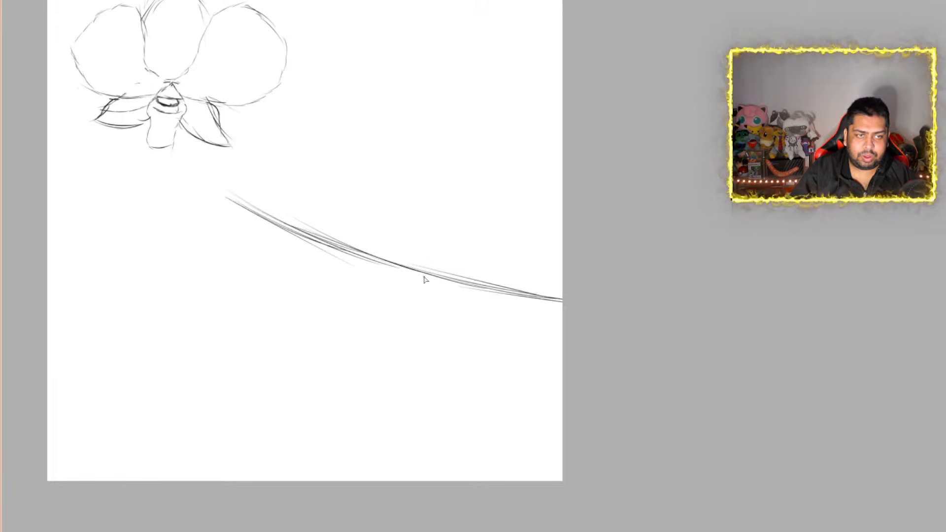
{"action": "mouse_move", "coordinate": [323, 238]}
{"action": "left_mouse_down"}
{"action": "mouse_move", "coordinate": [449, 284]}
{"action": "mouse_move", "coordinate": [561, 306]}
{"action": "left_mouse_up"}
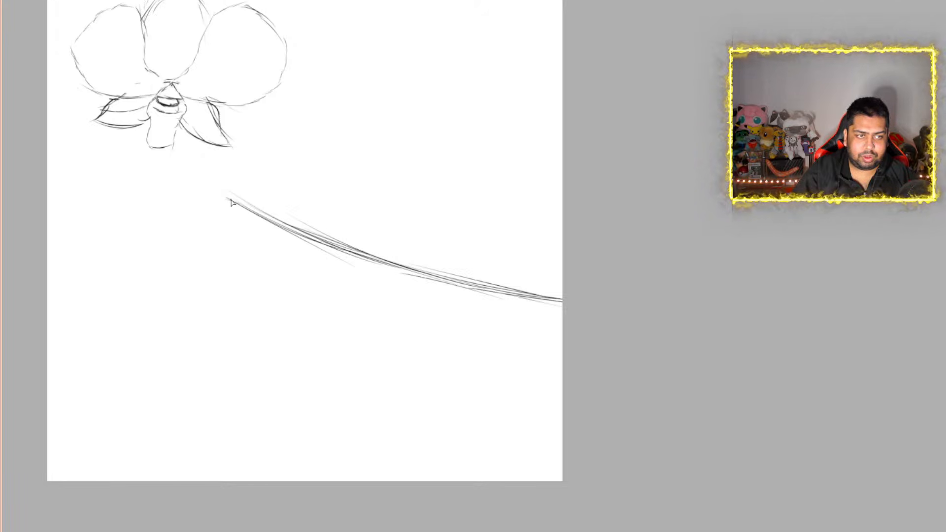
Sketch the stem's narrow tip and its lower edge, running roughly parallel to the upper curve out to the canvas's right edge
{"action": "mouse_move", "coordinate": [228, 199]}
{"action": "left_mouse_down"}
{"action": "mouse_move", "coordinate": [212, 199]}
{"action": "mouse_move", "coordinate": [347, 276]}
{"action": "left_mouse_up"}
{"action": "left_click_drag", "start_coordinate": [272, 240], "coordinate": [389, 291]}
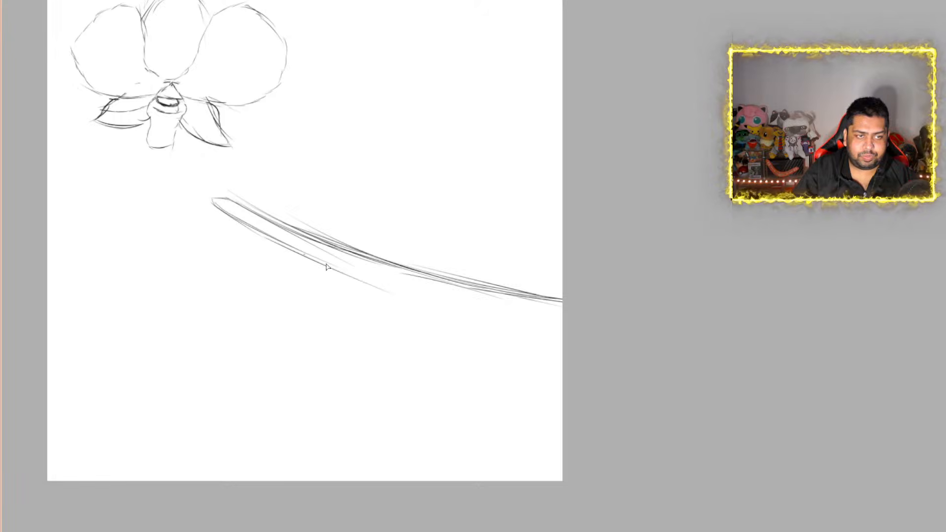
{"action": "left_click_drag", "start_coordinate": [307, 257], "coordinate": [414, 305]}
{"action": "left_click_drag", "start_coordinate": [335, 269], "coordinate": [463, 316]}
{"action": "left_click_drag", "start_coordinate": [389, 291], "coordinate": [436, 302]}
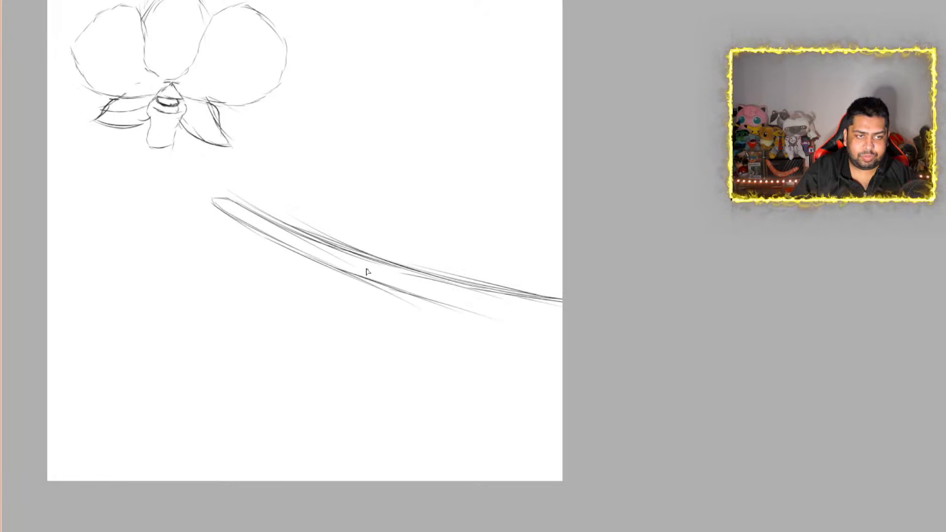
{"action": "left_click_drag", "start_coordinate": [369, 272], "coordinate": [502, 317]}
{"action": "left_click_drag", "start_coordinate": [395, 284], "coordinate": [538, 322]}
{"action": "left_click_drag", "start_coordinate": [465, 310], "coordinate": [552, 331]}
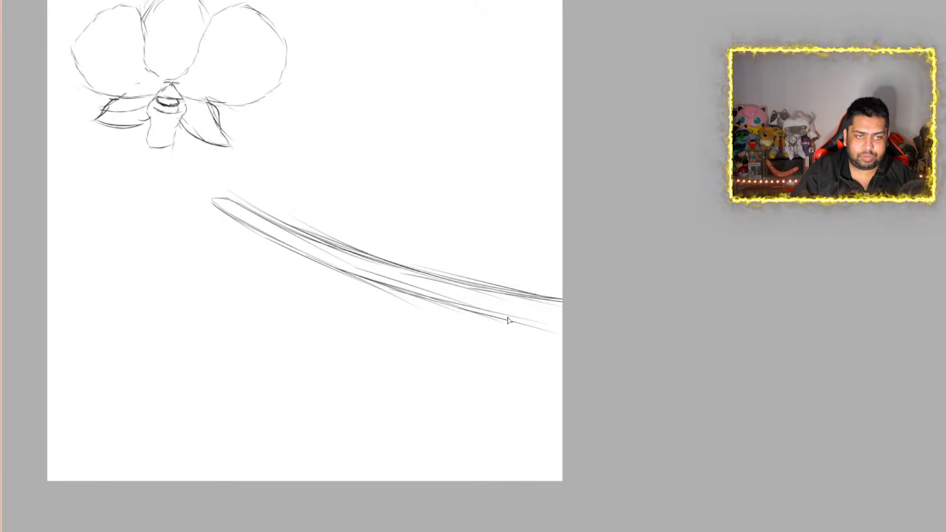
{"action": "left_click_drag", "start_coordinate": [498, 319], "coordinate": [562, 344]}
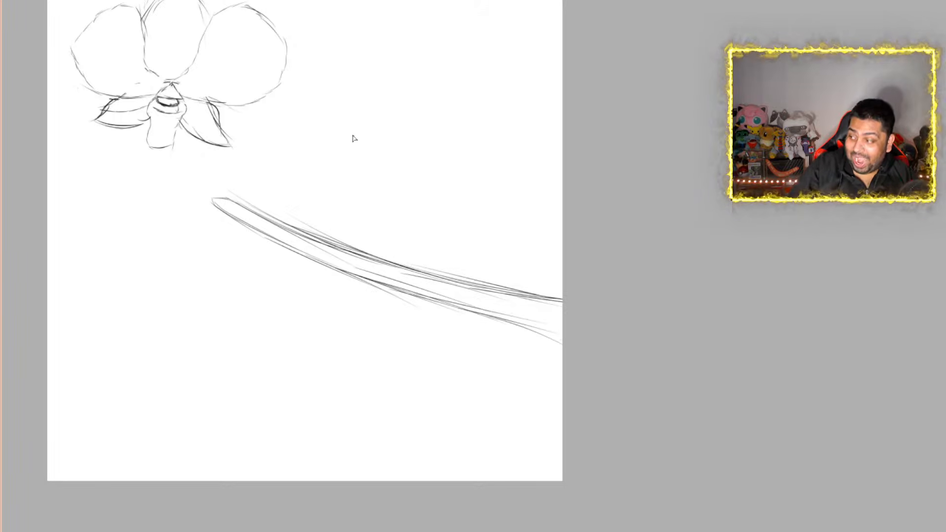
{"action": "left_click_drag", "start_coordinate": [484, 310], "coordinate": [591, 329]}
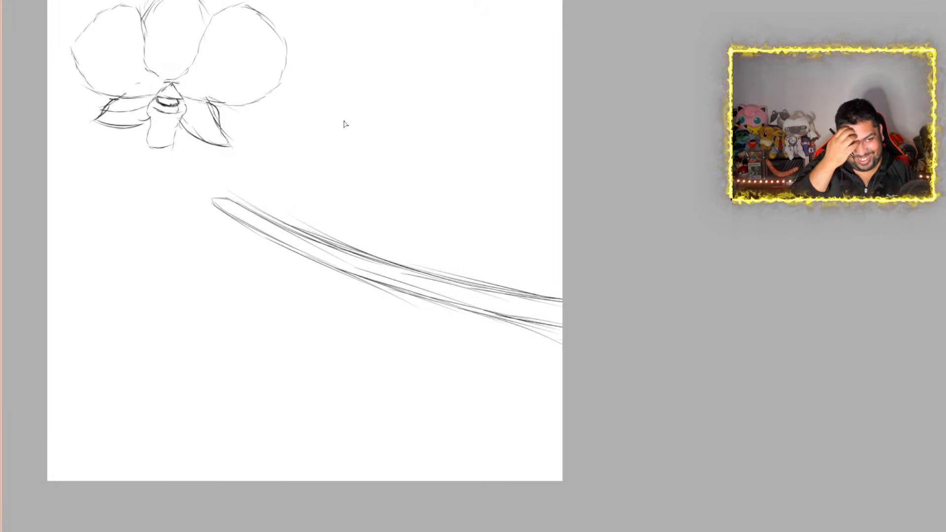
Redraw the bottom of the orchid's lip with a flared, wavy edge and erase the old rounded outline beneath it
{"action": "scroll", "coordinate": [234, 97], "scroll_direction": "down", "scroll_amount": 2}
{"action": "scroll", "coordinate": [180, 56], "scroll_direction": "up", "scroll_amount": 4}
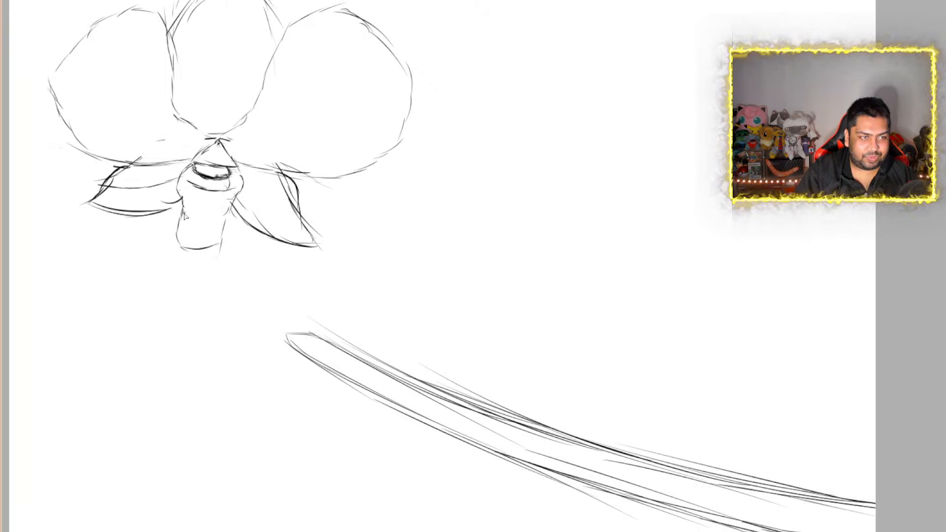
{"action": "left_click_drag", "start_coordinate": [176, 224], "coordinate": [217, 238]}
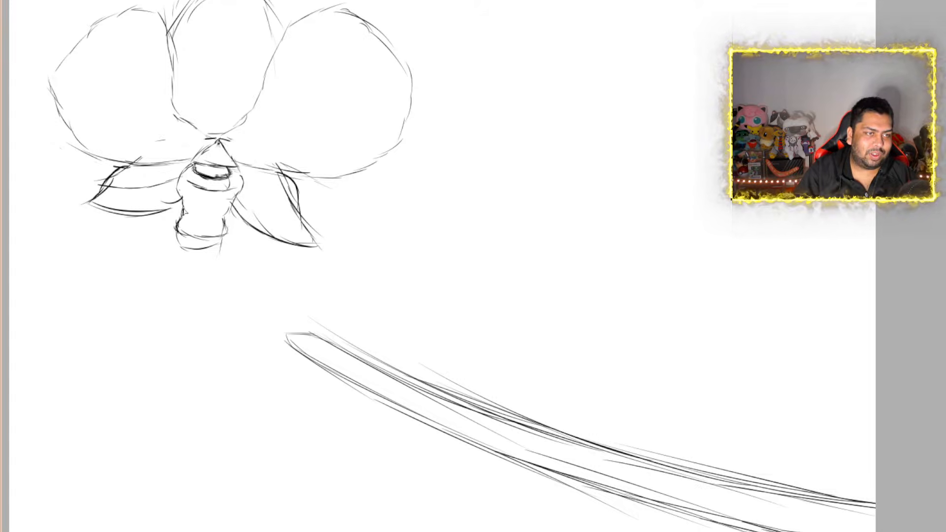
{"action": "mouse_move", "coordinate": [186, 241]}
{"action": "left_mouse_down"}
{"action": "mouse_move", "coordinate": [232, 237]}
{"action": "mouse_move", "coordinate": [224, 224]}
{"action": "left_mouse_up"}
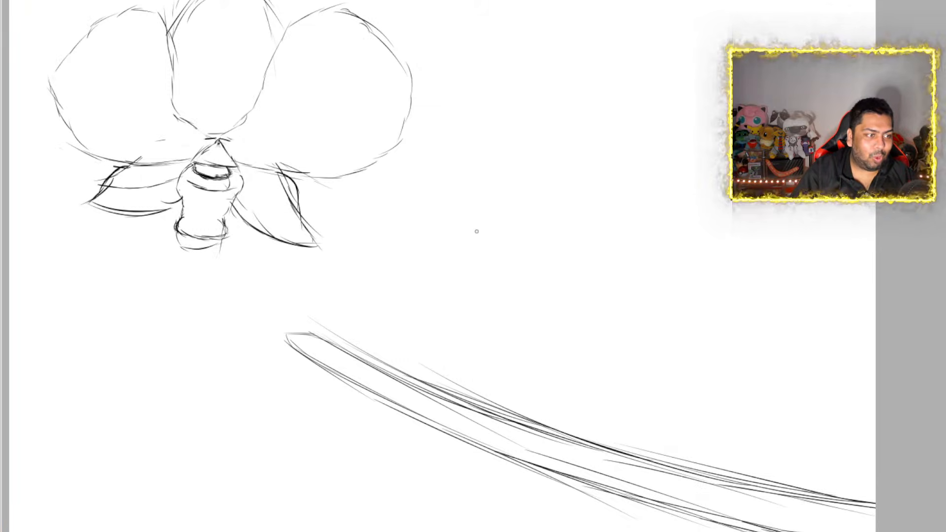
{"action": "left_click_drag", "start_coordinate": [180, 240], "coordinate": [227, 253]}
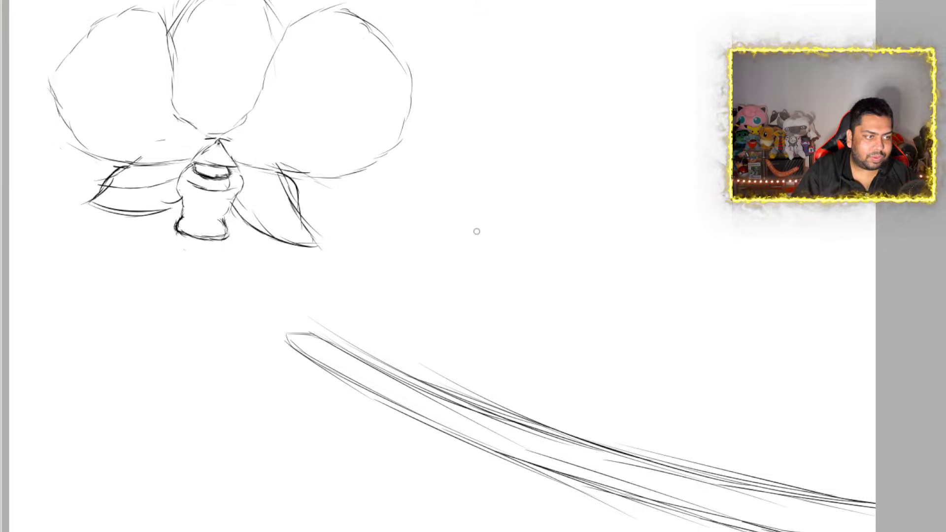
{"action": "left_click_drag", "start_coordinate": [176, 224], "coordinate": [218, 227]}
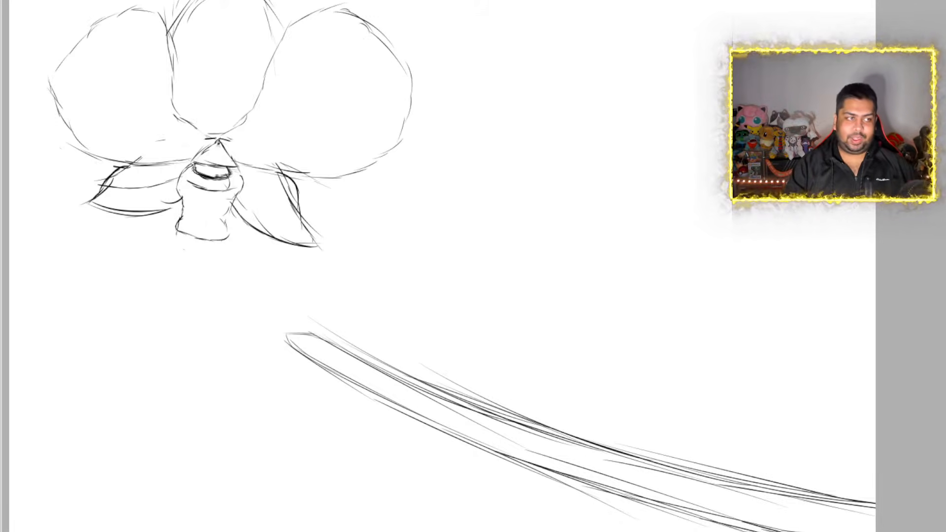
Scale the orchid sketch down to less than half its size and place it on the stem near the canvas's right edge
{"action": "scroll", "coordinate": [498, 197], "scroll_direction": "down", "scroll_amount": 4}
{"action": "scroll", "coordinate": [525, 251], "scroll_direction": "up", "scroll_amount": 3}
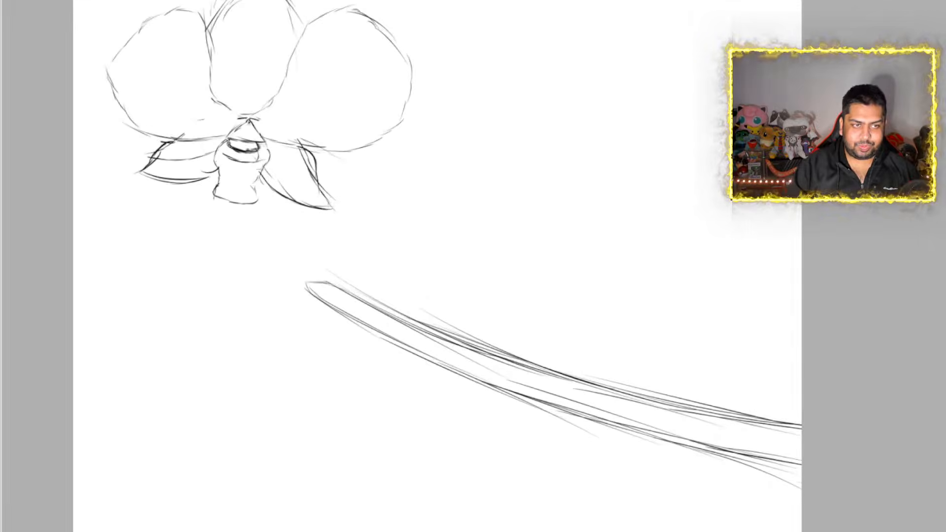
{"action": "scroll", "coordinate": [527, 251], "scroll_direction": "down", "scroll_amount": 2}
{"action": "scroll", "coordinate": [526, 253], "scroll_direction": "up", "scroll_amount": 1}
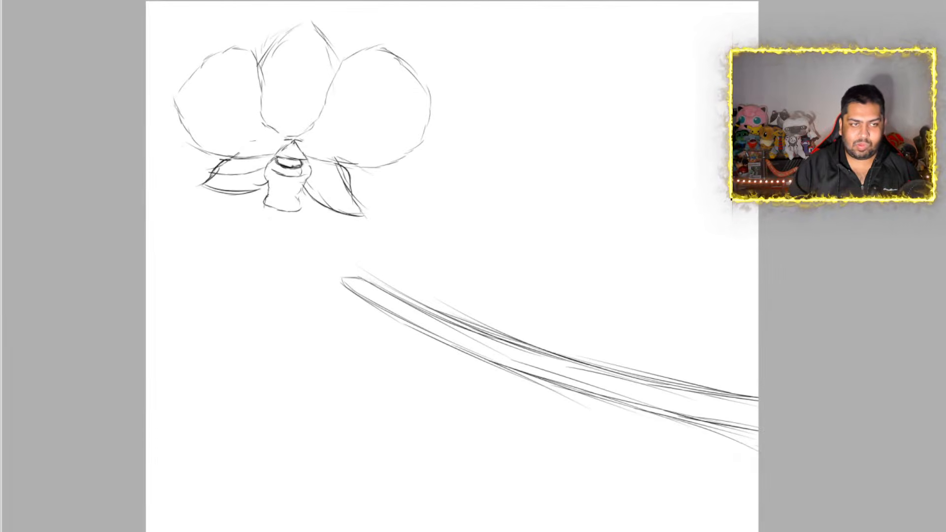
{"action": "scroll", "coordinate": [522, 254], "scroll_direction": "down", "scroll_amount": 1}
{"action": "scroll", "coordinate": [523, 254], "scroll_direction": "up", "scroll_amount": 1}
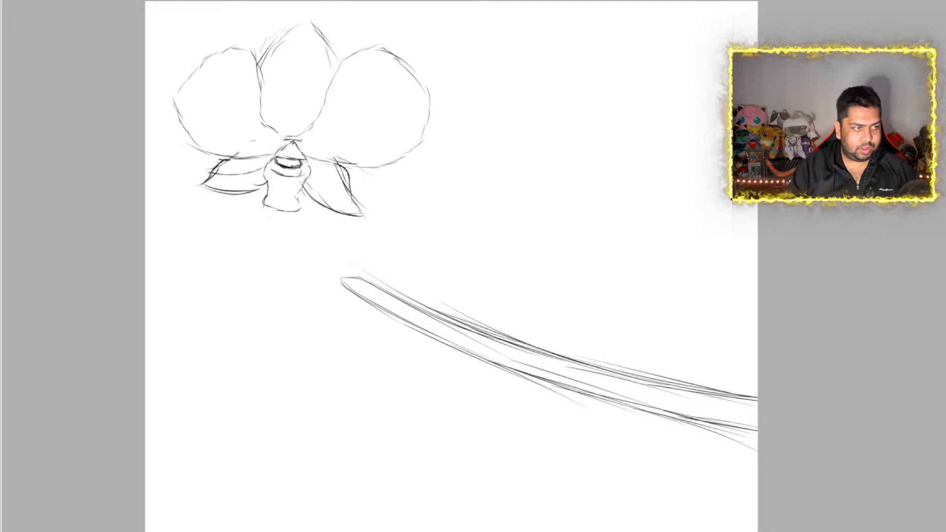
{"action": "key", "text": "ctrl+t"}
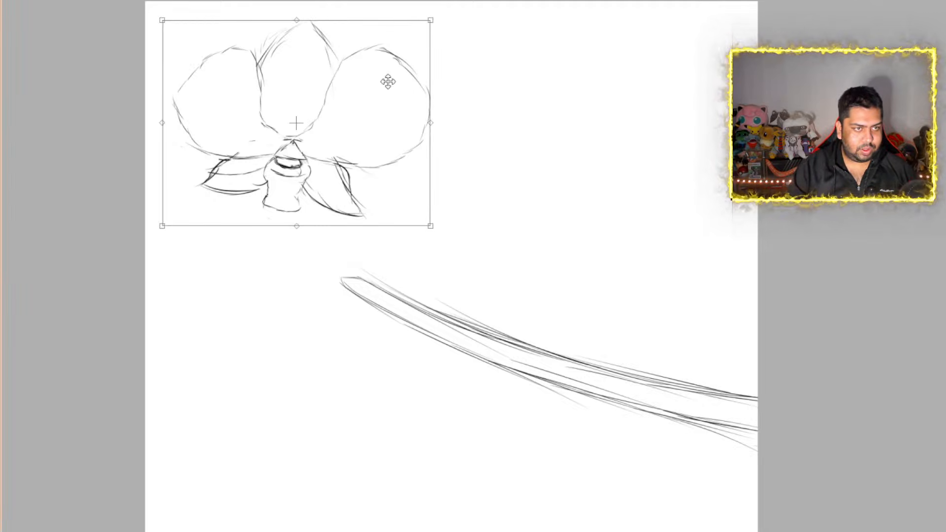
{"action": "mouse_move", "coordinate": [431, 19]}
{"action": "left_mouse_down"}
{"action": "mouse_move", "coordinate": [280, 116]}
{"action": "mouse_move", "coordinate": [277, 138]}
{"action": "left_mouse_up"}
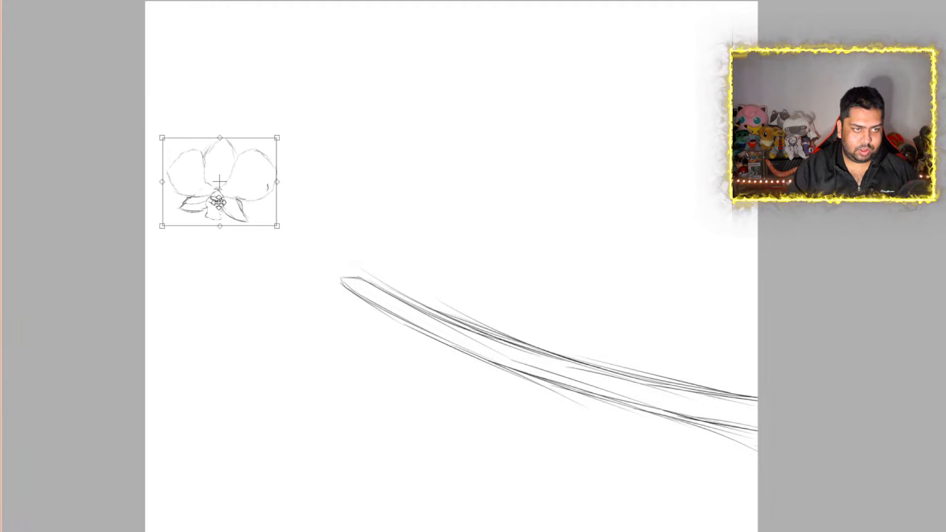
{"action": "mouse_move", "coordinate": [219, 202]}
{"action": "left_mouse_down"}
{"action": "mouse_move", "coordinate": [710, 427]}
{"action": "mouse_move", "coordinate": [679, 385]}
{"action": "left_mouse_up"}
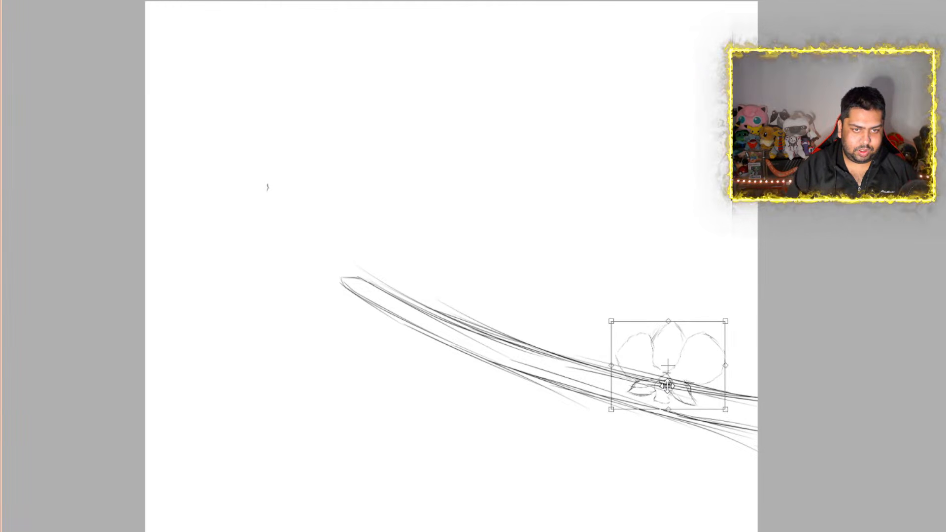
{"action": "left_click_drag", "start_coordinate": [679, 378], "coordinate": [681, 382]}
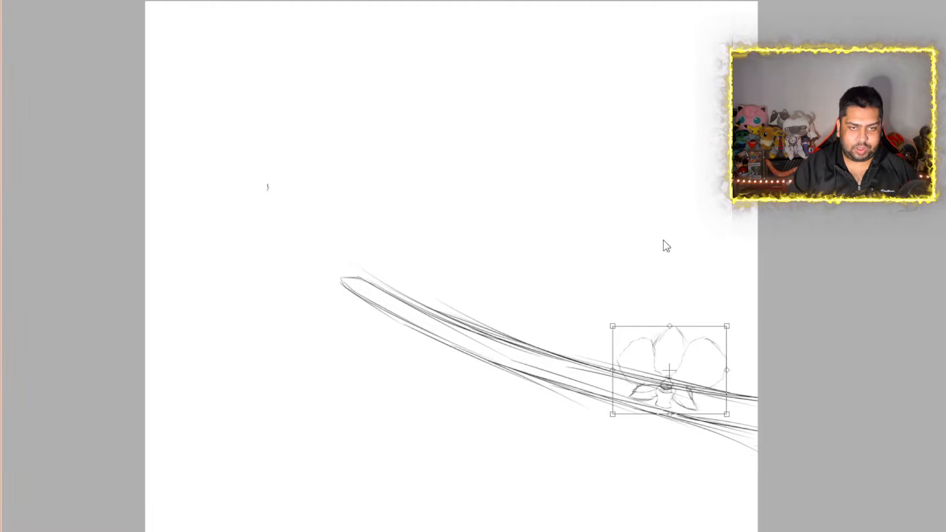
{"action": "mouse_move", "coordinate": [727, 327]}
{"action": "left_mouse_down"}
{"action": "mouse_move", "coordinate": [717, 334]}
{"action": "mouse_move", "coordinate": [719, 324]}
{"action": "left_mouse_up"}
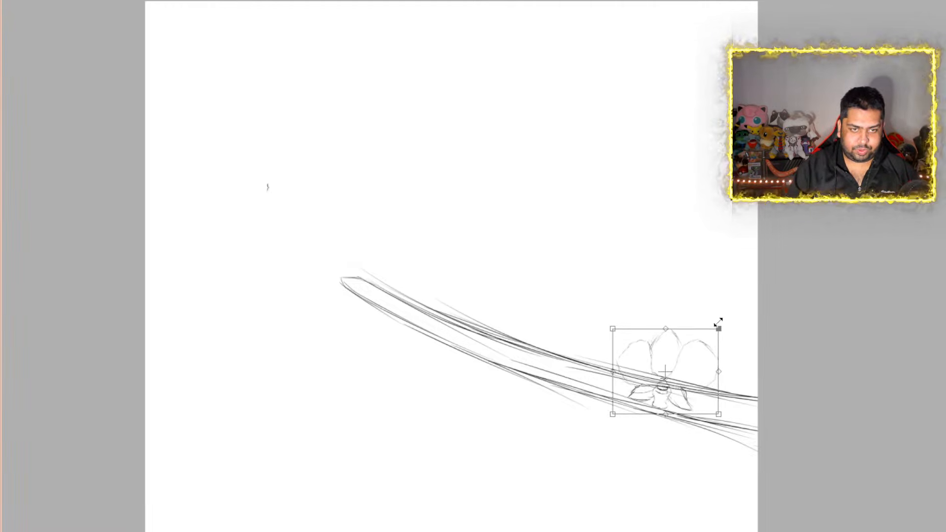
{"action": "mouse_move", "coordinate": [613, 373]}
{"action": "left_mouse_down"}
{"action": "mouse_move", "coordinate": [605, 374]}
{"action": "mouse_move", "coordinate": [657, 375]}
{"action": "left_mouse_up"}
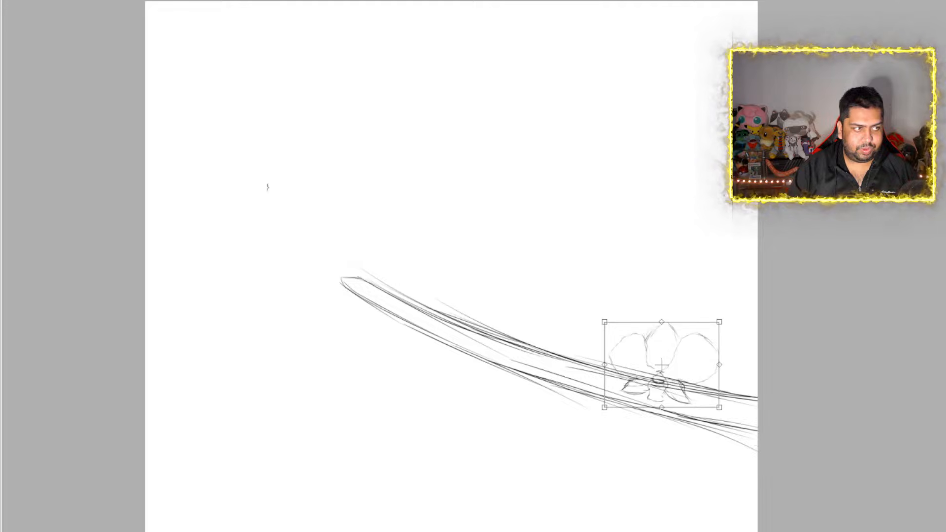
{"action": "key", "text": "Return"}
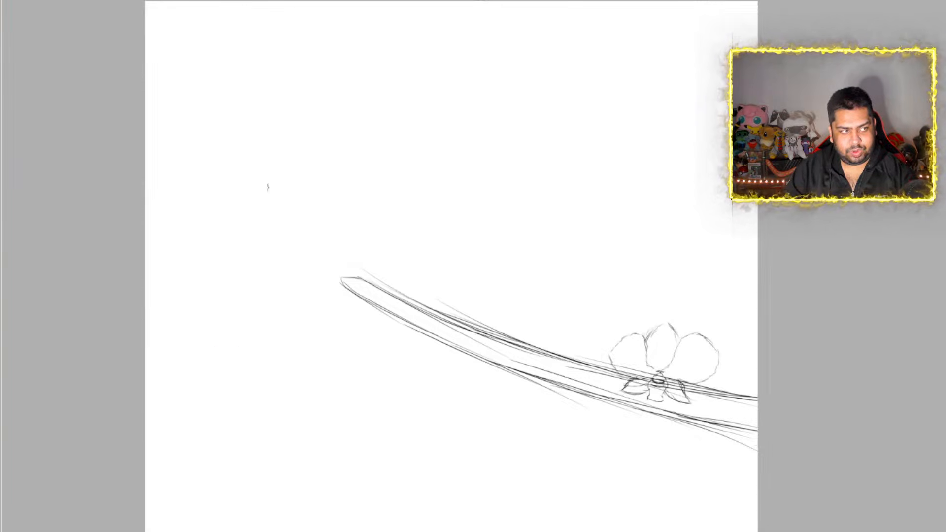
Place a second copy of the small orchid beside the first along the stem, tilted clockwise and set slightly lower
{"action": "key", "text": "ctrl+t"}
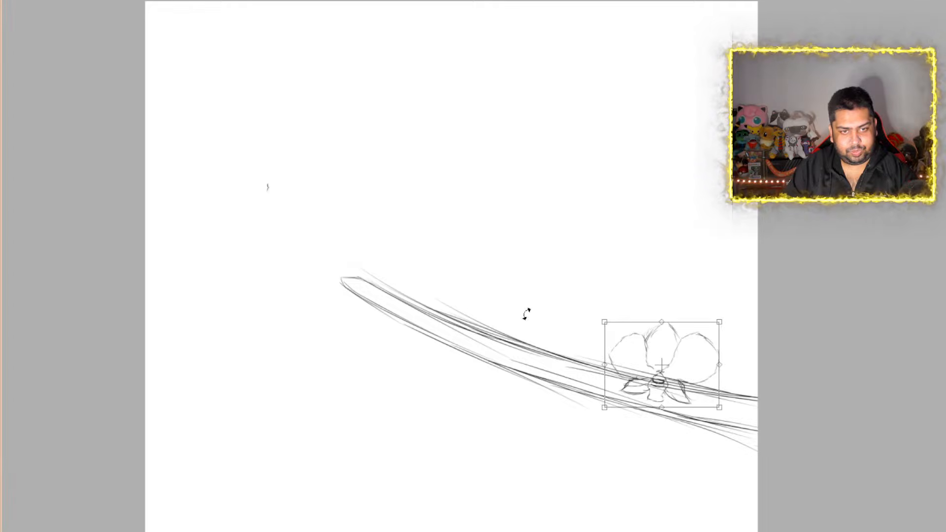
{"action": "left_click_drag", "start_coordinate": [661, 383], "coordinate": [586, 367]}
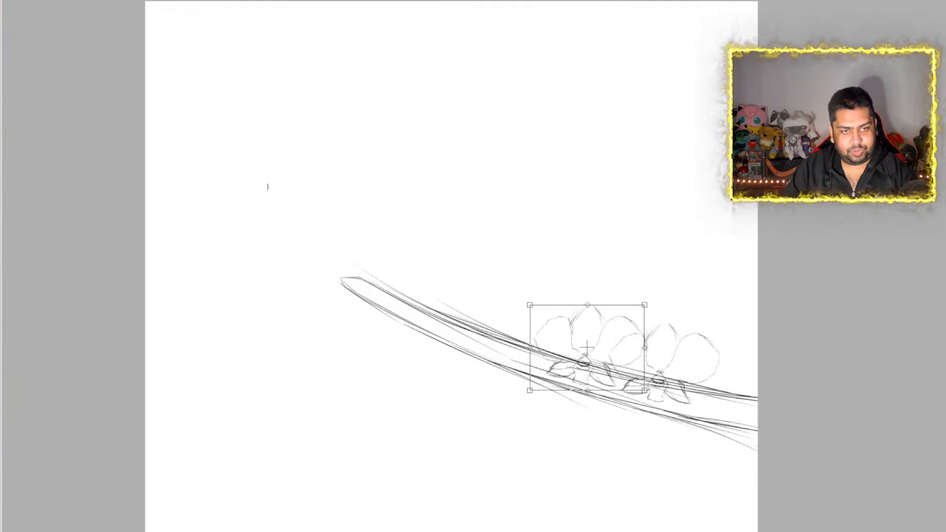
{"action": "mouse_move", "coordinate": [648, 308]}
{"action": "left_mouse_down"}
{"action": "mouse_move", "coordinate": [658, 331]}
{"action": "mouse_move", "coordinate": [655, 324]}
{"action": "left_mouse_up"}
{"action": "left_click_drag", "start_coordinate": [593, 374], "coordinate": [590, 398]}
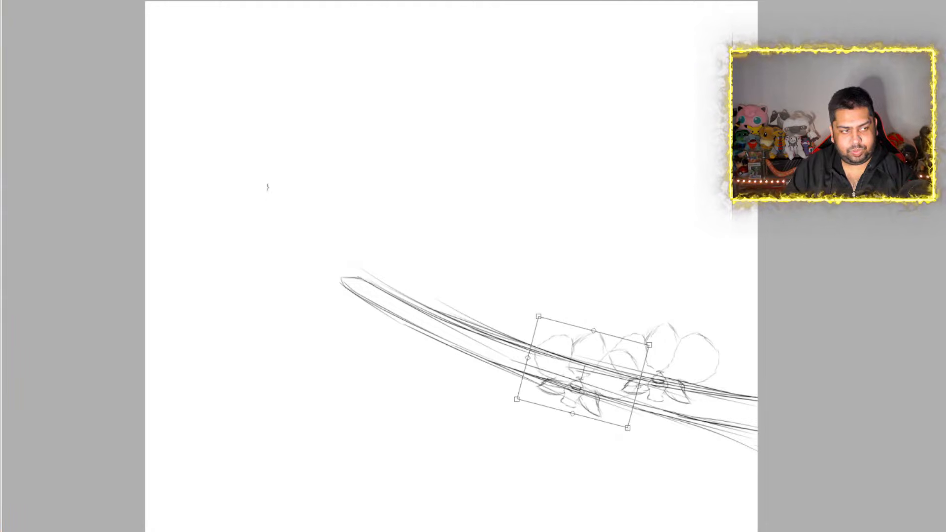
{"action": "key", "text": "Return"}
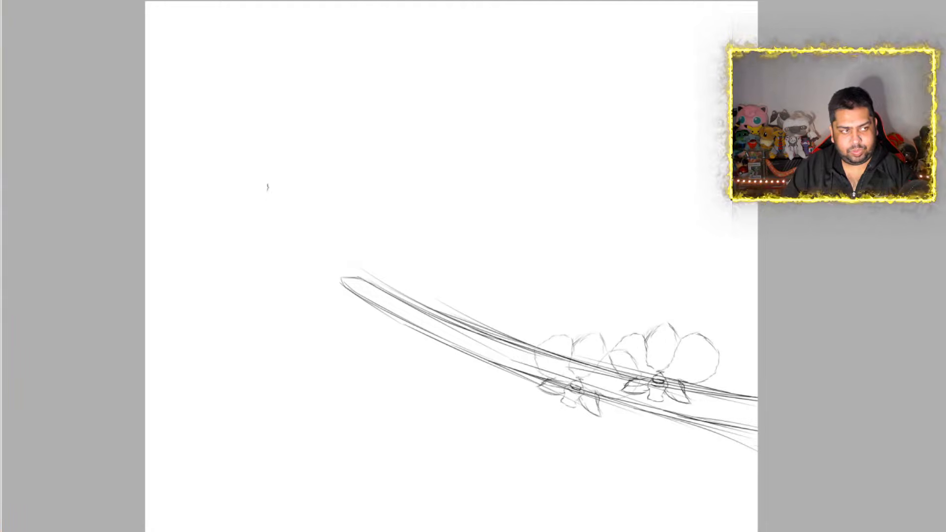
Place a third upright copy of the small orchid farther up the stem, to the left of the tilted bloom
{"action": "key", "text": "ctrl+t"}
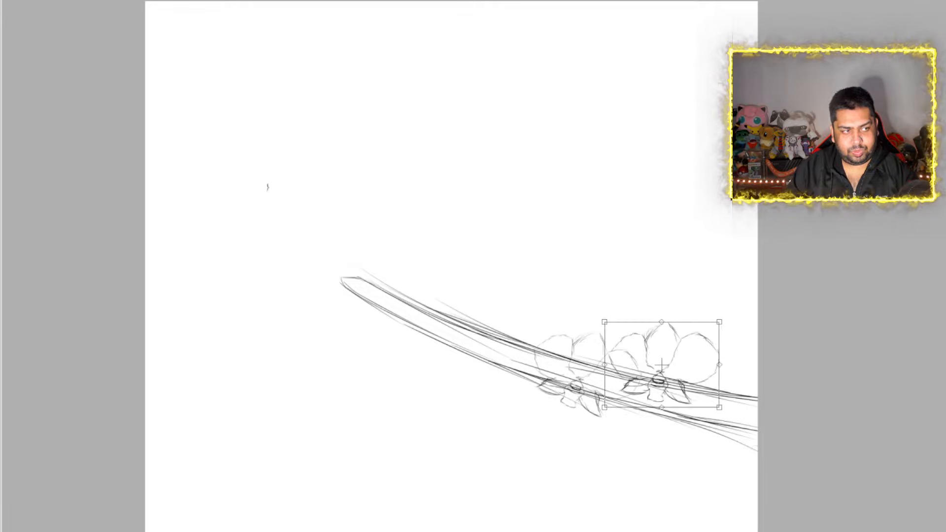
{"action": "left_click_drag", "start_coordinate": [670, 375], "coordinate": [510, 339]}
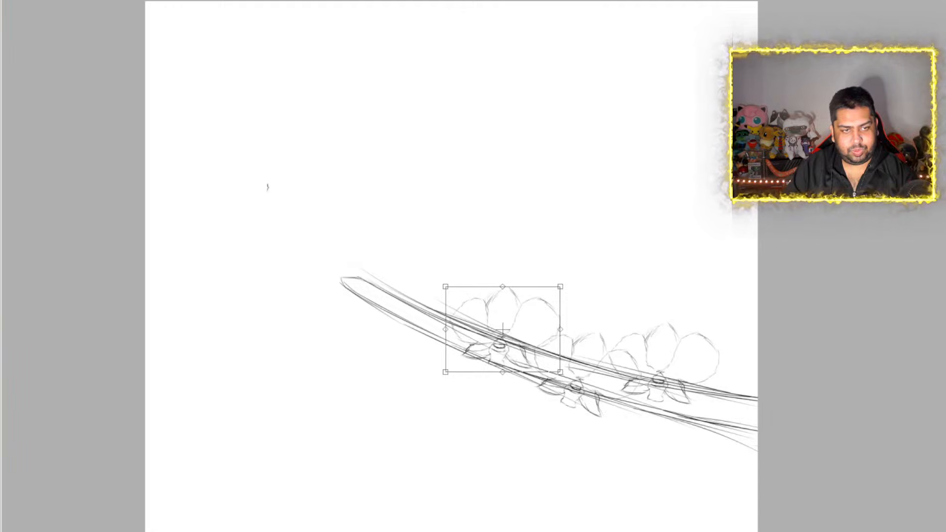
{"action": "key", "text": "Return"}
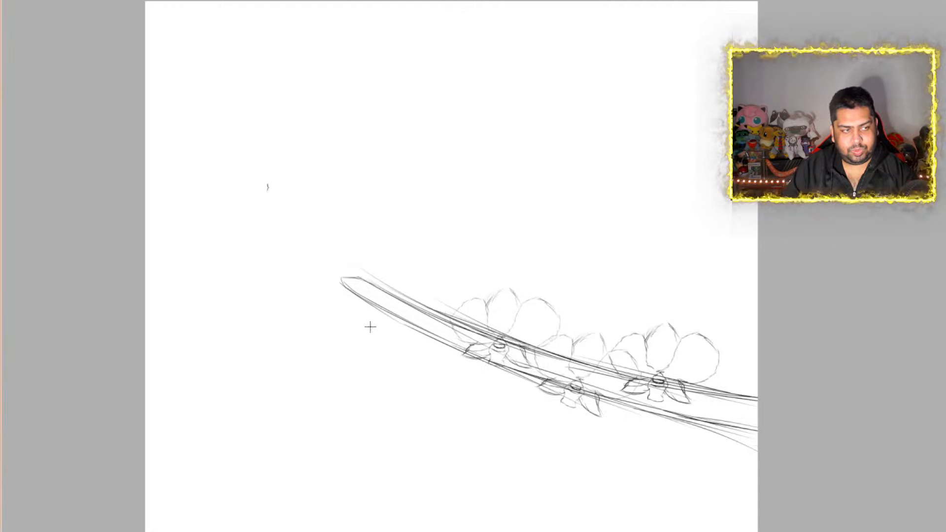
Place a fourth copy of the small orchid near the stem's tip, rotated slightly counterclockwise and overlapping the upright bloom beside it
{"action": "key", "text": "ctrl+t"}
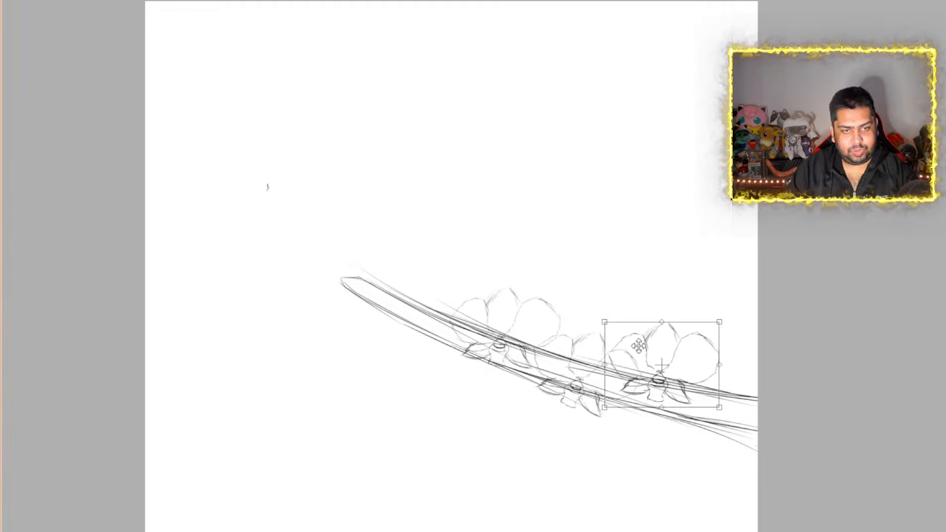
{"action": "left_click_drag", "start_coordinate": [662, 371], "coordinate": [423, 325]}
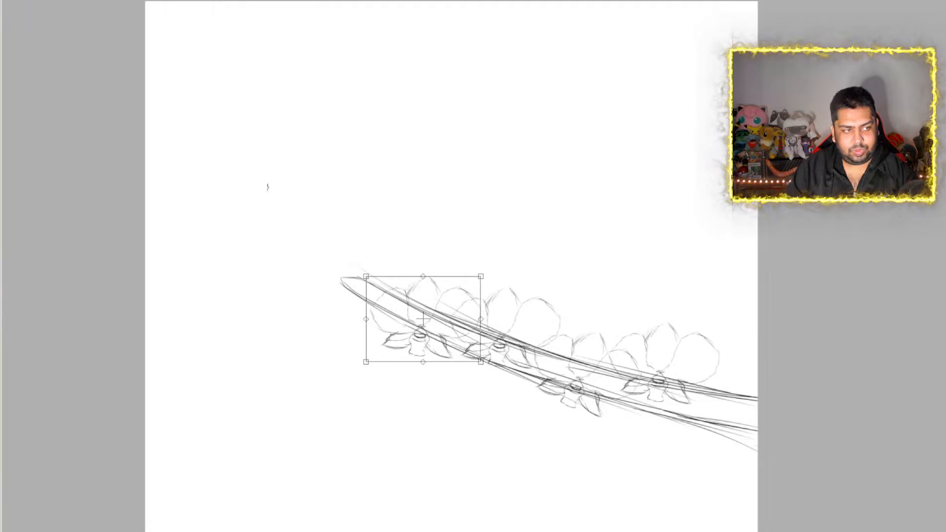
{"action": "mouse_move", "coordinate": [370, 359]}
{"action": "left_mouse_down"}
{"action": "mouse_move", "coordinate": [355, 349]}
{"action": "mouse_move", "coordinate": [379, 369]}
{"action": "left_mouse_up"}
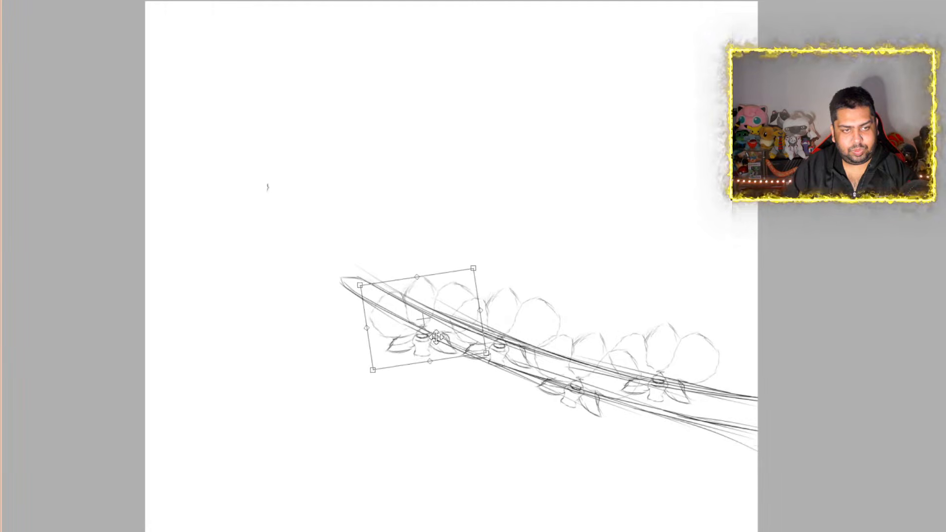
{"action": "mouse_move", "coordinate": [436, 337]}
{"action": "left_mouse_down"}
{"action": "mouse_move", "coordinate": [430, 317]}
{"action": "mouse_move", "coordinate": [434, 330]}
{"action": "left_mouse_up"}
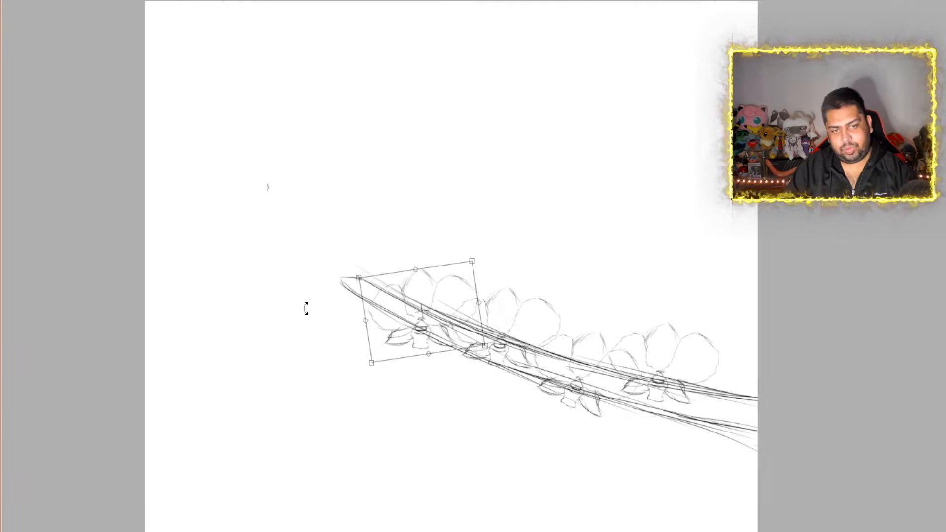
{"action": "key", "text": "Return"}
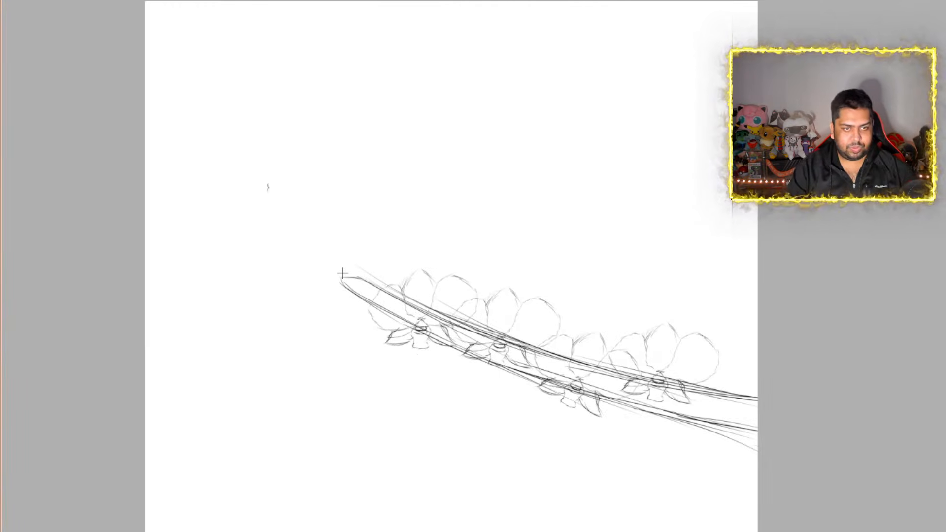
Sketch a larger side-facing bloom over the stem's tip, with three rounded upright petals and two low petals spreading to either side
{"action": "scroll", "coordinate": [342, 272], "scroll_direction": "up", "scroll_amount": 5}
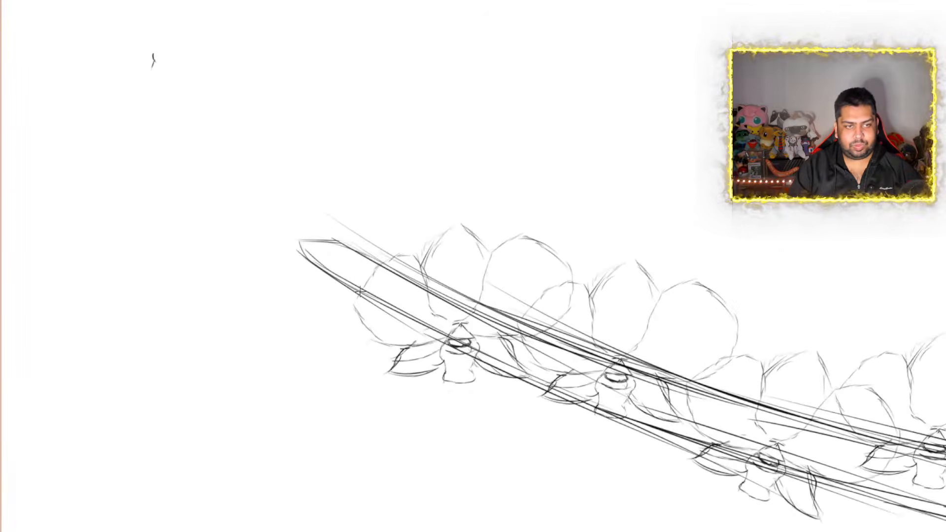
{"action": "scroll", "coordinate": [357, 296], "scroll_direction": "down", "scroll_amount": 1}
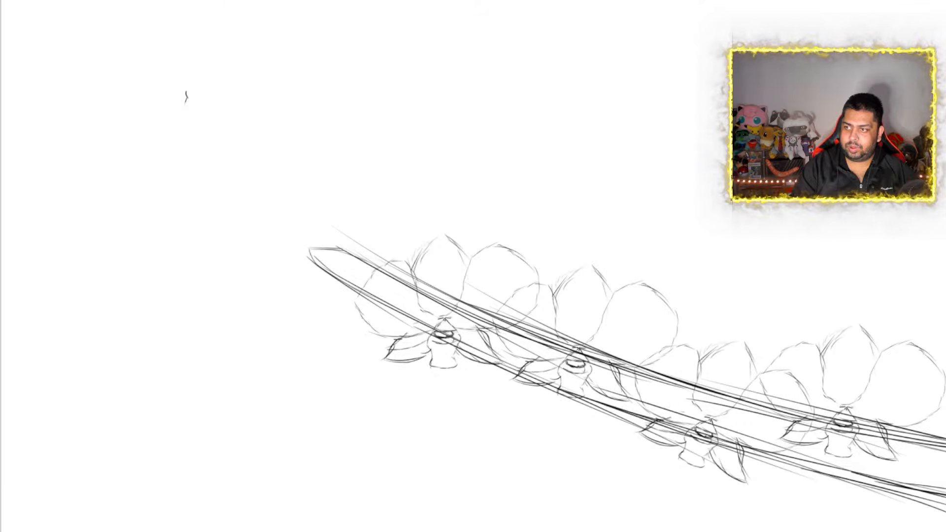
{"action": "scroll", "coordinate": [419, 264], "scroll_direction": "down", "scroll_amount": 2}
{"action": "scroll", "coordinate": [414, 227], "scroll_direction": "up", "scroll_amount": 2}
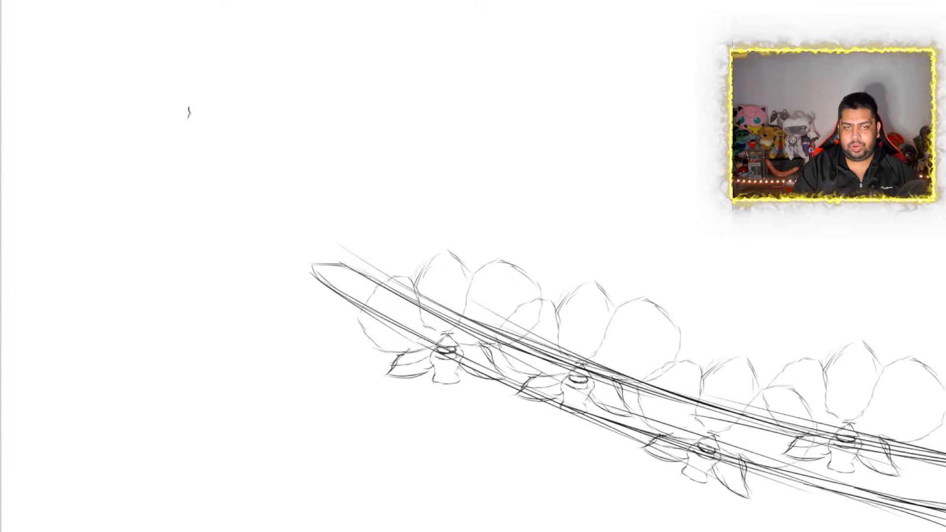
{"action": "scroll", "coordinate": [415, 227], "scroll_direction": "up", "scroll_amount": 1}
{"action": "scroll", "coordinate": [415, 227], "scroll_direction": "down", "scroll_amount": 1}
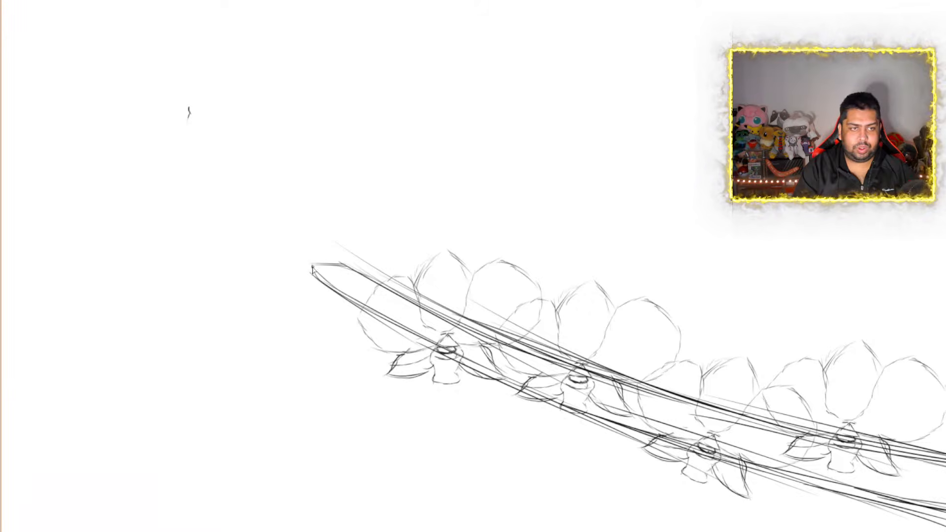
{"action": "mouse_move", "coordinate": [292, 271]}
{"action": "left_mouse_down"}
{"action": "mouse_move", "coordinate": [325, 291]}
{"action": "mouse_move", "coordinate": [362, 285]}
{"action": "left_mouse_up"}
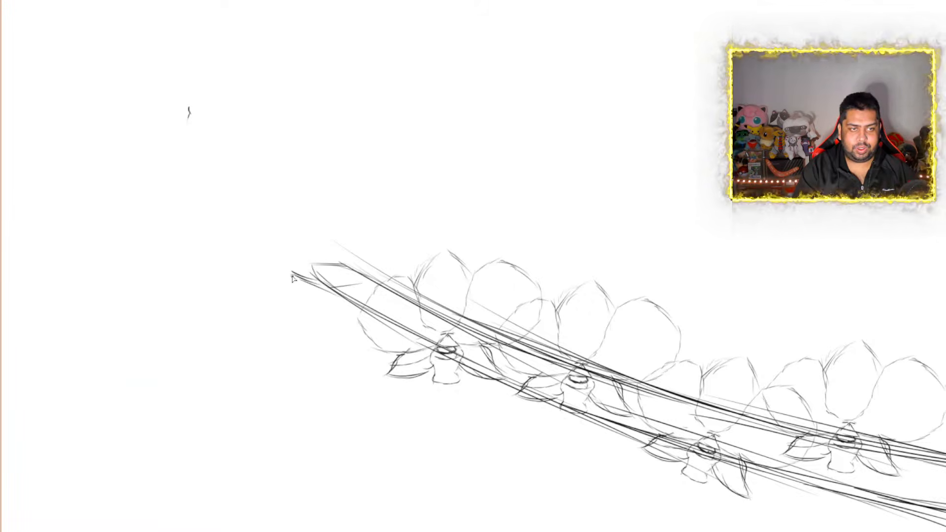
{"action": "mouse_move", "coordinate": [292, 274]}
{"action": "left_mouse_down"}
{"action": "mouse_move", "coordinate": [336, 291]}
{"action": "mouse_move", "coordinate": [358, 276]}
{"action": "mouse_move", "coordinate": [364, 264]}
{"action": "mouse_move", "coordinate": [356, 259]}
{"action": "left_mouse_up"}
{"action": "mouse_move", "coordinate": [358, 223]}
{"action": "left_mouse_down"}
{"action": "mouse_move", "coordinate": [365, 256]}
{"action": "mouse_move", "coordinate": [395, 150]}
{"action": "mouse_move", "coordinate": [367, 130]}
{"action": "mouse_move", "coordinate": [336, 167]}
{"action": "mouse_move", "coordinate": [339, 234]}
{"action": "mouse_move", "coordinate": [289, 237]}
{"action": "left_mouse_up"}
{"action": "mouse_move", "coordinate": [345, 224]}
{"action": "left_mouse_down"}
{"action": "mouse_move", "coordinate": [334, 253]}
{"action": "mouse_move", "coordinate": [274, 244]}
{"action": "mouse_move", "coordinate": [266, 259]}
{"action": "mouse_move", "coordinate": [291, 286]}
{"action": "mouse_move", "coordinate": [329, 277]}
{"action": "left_mouse_up"}
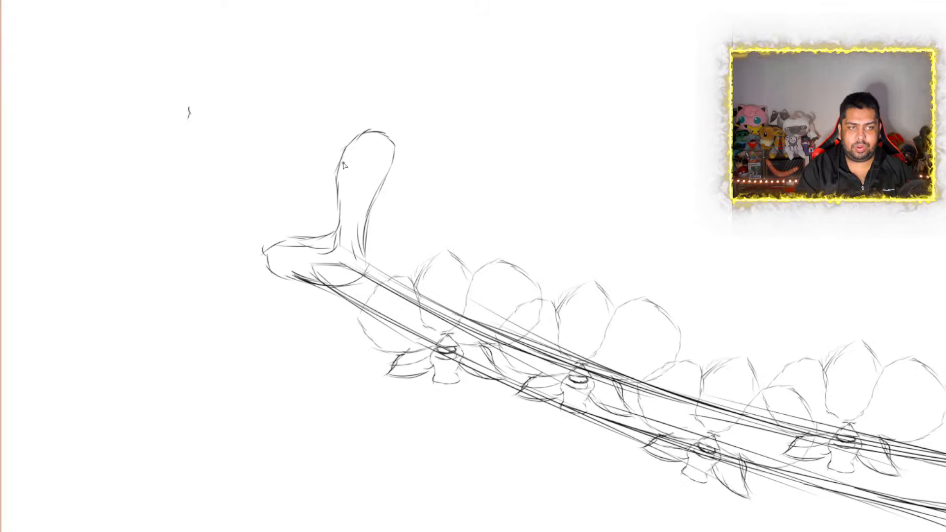
{"action": "mouse_move", "coordinate": [344, 154]}
{"action": "left_mouse_down"}
{"action": "mouse_move", "coordinate": [331, 129]}
{"action": "mouse_move", "coordinate": [306, 120]}
{"action": "mouse_move", "coordinate": [276, 128]}
{"action": "mouse_move", "coordinate": [262, 154]}
{"action": "mouse_move", "coordinate": [262, 175]}
{"action": "mouse_move", "coordinate": [325, 224]}
{"action": "mouse_move", "coordinate": [326, 244]}
{"action": "left_mouse_up"}
{"action": "mouse_move", "coordinate": [285, 181]}
{"action": "left_mouse_down"}
{"action": "mouse_move", "coordinate": [262, 182]}
{"action": "mouse_move", "coordinate": [249, 203]}
{"action": "mouse_move", "coordinate": [294, 236]}
{"action": "mouse_move", "coordinate": [387, 242]}
{"action": "mouse_move", "coordinate": [405, 284]}
{"action": "mouse_move", "coordinate": [333, 309]}
{"action": "mouse_move", "coordinate": [312, 279]}
{"action": "mouse_move", "coordinate": [315, 262]}
{"action": "mouse_move", "coordinate": [316, 280]}
{"action": "left_mouse_up"}
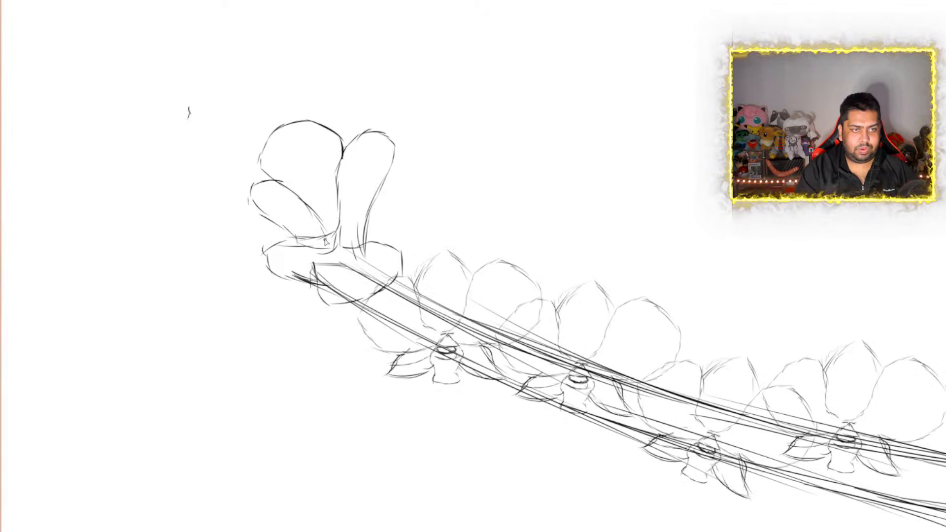
Strengthen the tip bloom's outlines with darker strokes, adding a fold in the low left petal and a second outer edge on the right upright petal
{"action": "mouse_move", "coordinate": [305, 243]}
{"action": "left_mouse_down"}
{"action": "mouse_move", "coordinate": [341, 246]}
{"action": "mouse_move", "coordinate": [270, 274]}
{"action": "mouse_move", "coordinate": [305, 281]}
{"action": "mouse_move", "coordinate": [316, 264]}
{"action": "left_mouse_up"}
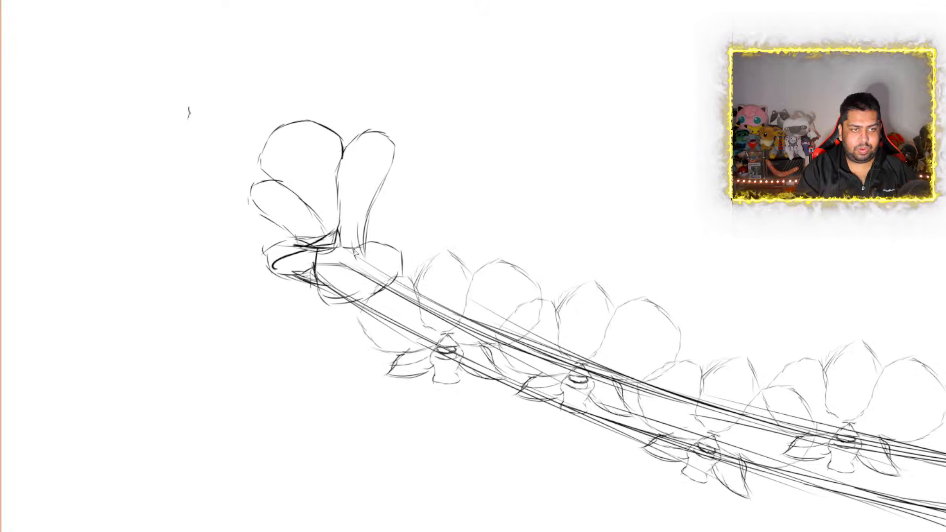
{"action": "left_click_drag", "start_coordinate": [344, 249], "coordinate": [392, 246]}
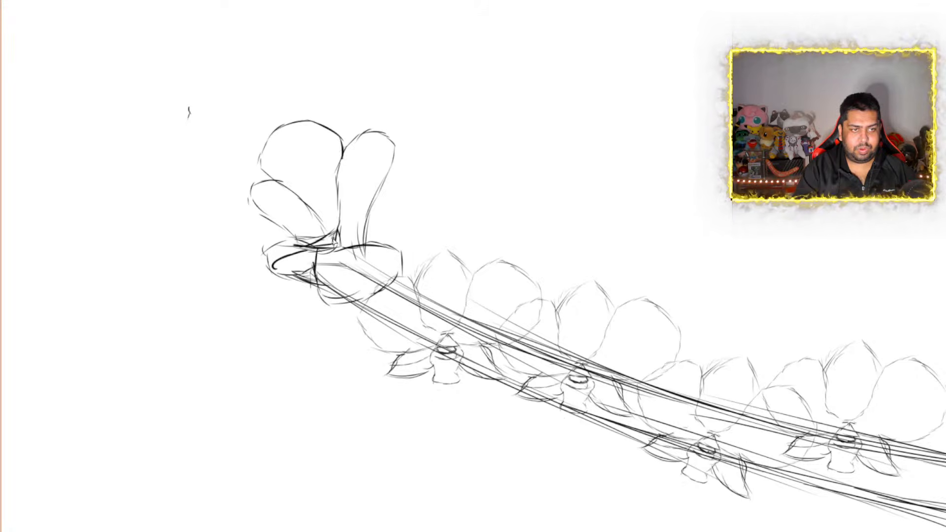
{"action": "mouse_move", "coordinate": [362, 132]}
{"action": "left_mouse_down"}
{"action": "mouse_move", "coordinate": [396, 132]}
{"action": "mouse_move", "coordinate": [408, 165]}
{"action": "mouse_move", "coordinate": [382, 212]}
{"action": "mouse_move", "coordinate": [378, 264]}
{"action": "left_mouse_up"}
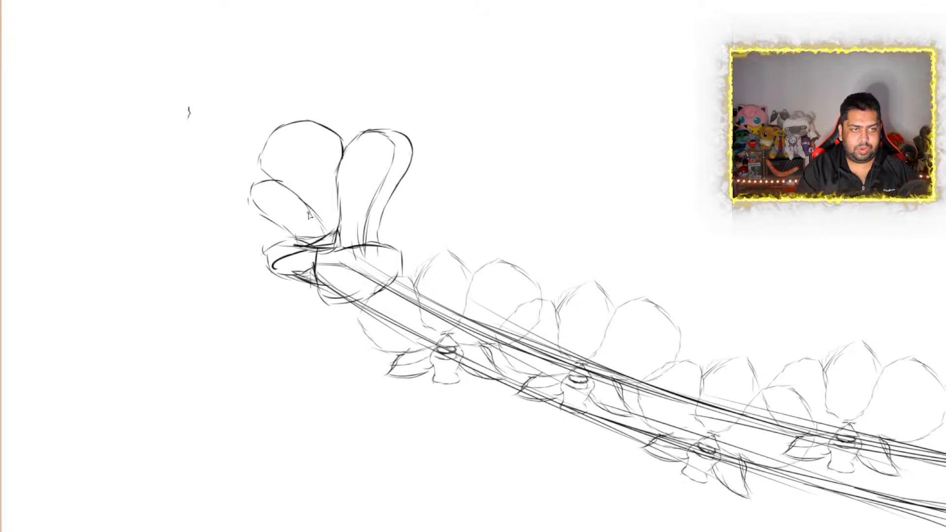
{"action": "mouse_move", "coordinate": [329, 234]}
{"action": "left_mouse_down"}
{"action": "mouse_move", "coordinate": [311, 197]}
{"action": "mouse_move", "coordinate": [259, 177]}
{"action": "mouse_move", "coordinate": [289, 123]}
{"action": "mouse_move", "coordinate": [349, 139]}
{"action": "left_mouse_up"}
{"action": "mouse_move", "coordinate": [283, 184]}
{"action": "left_mouse_down"}
{"action": "mouse_move", "coordinate": [250, 197]}
{"action": "mouse_move", "coordinate": [302, 246]}
{"action": "left_mouse_up"}
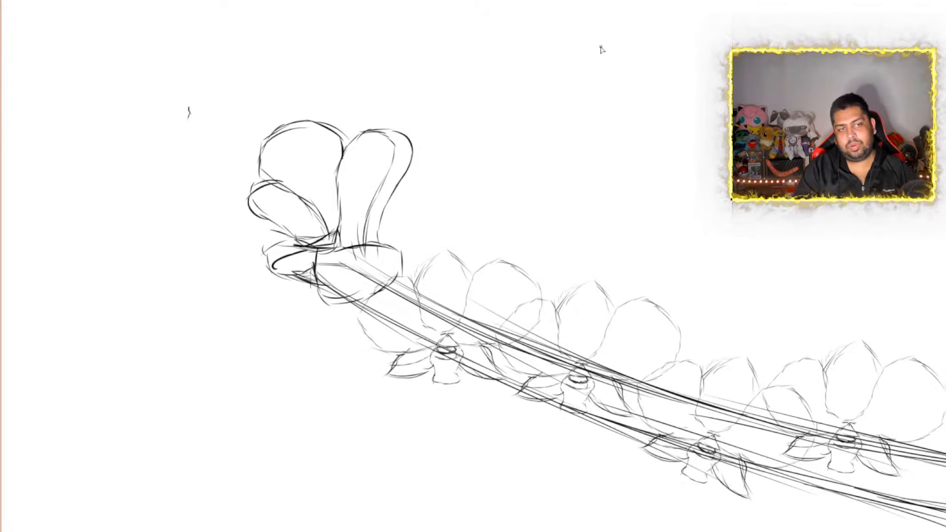
Examine the whole stem composition, comparing the new tip bloom with the row of smaller orchids
{"action": "scroll", "coordinate": [566, 160], "scroll_direction": "down", "scroll_amount": 8}
{"action": "scroll", "coordinate": [682, 223], "scroll_direction": "up", "scroll_amount": 3}
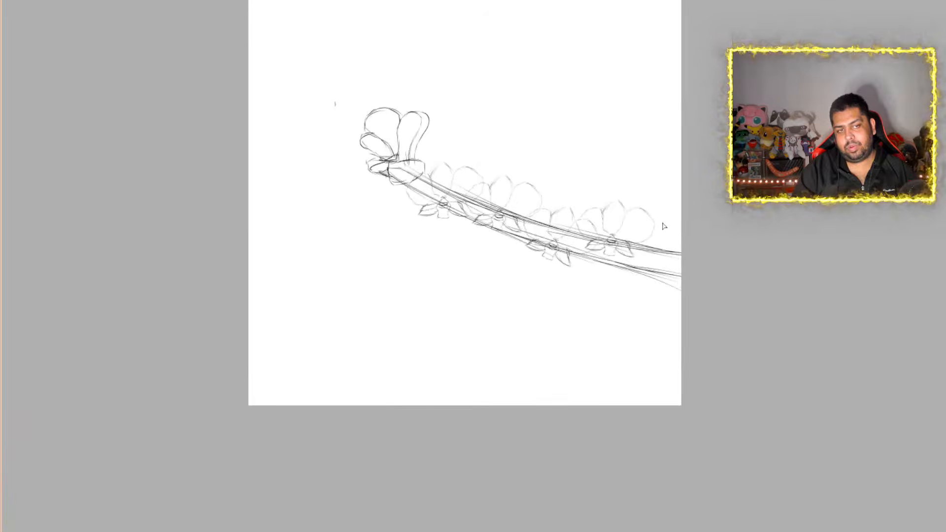
{"action": "scroll", "coordinate": [501, 185], "scroll_direction": "up", "scroll_amount": 3}
{"action": "scroll", "coordinate": [502, 186], "scroll_direction": "up", "scroll_amount": 1}
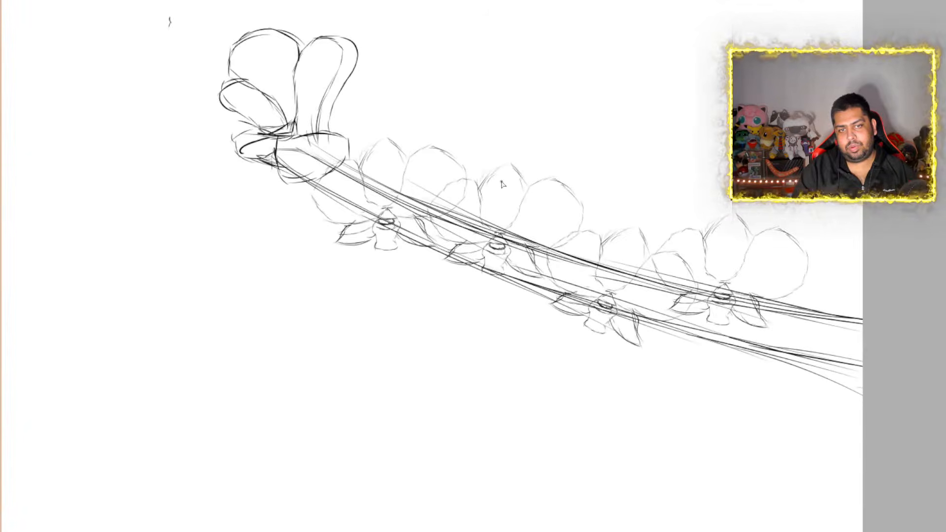
{"action": "scroll", "coordinate": [503, 185], "scroll_direction": "up", "scroll_amount": 1}
{"action": "scroll", "coordinate": [502, 184], "scroll_direction": "down", "scroll_amount": 1}
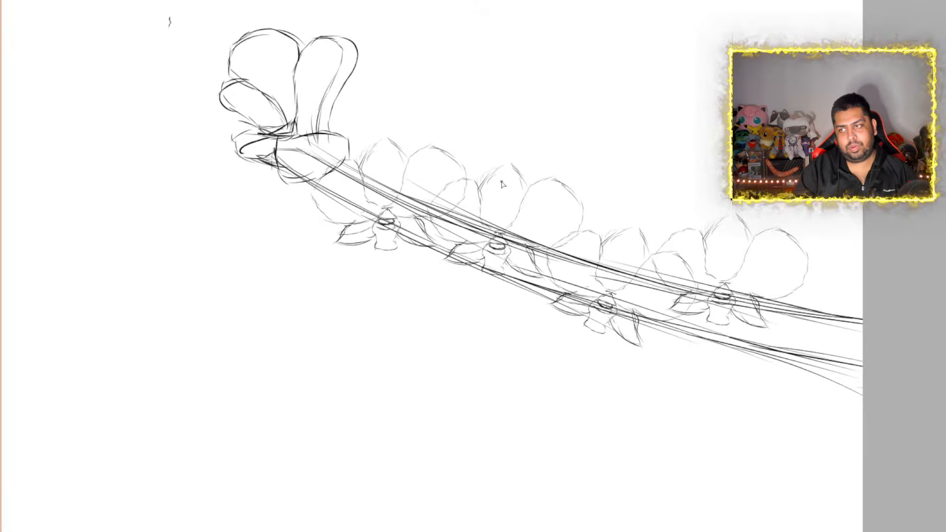
{"action": "scroll", "coordinate": [502, 184], "scroll_direction": "up", "scroll_amount": 2}
{"action": "scroll", "coordinate": [503, 184], "scroll_direction": "down", "scroll_amount": 2}
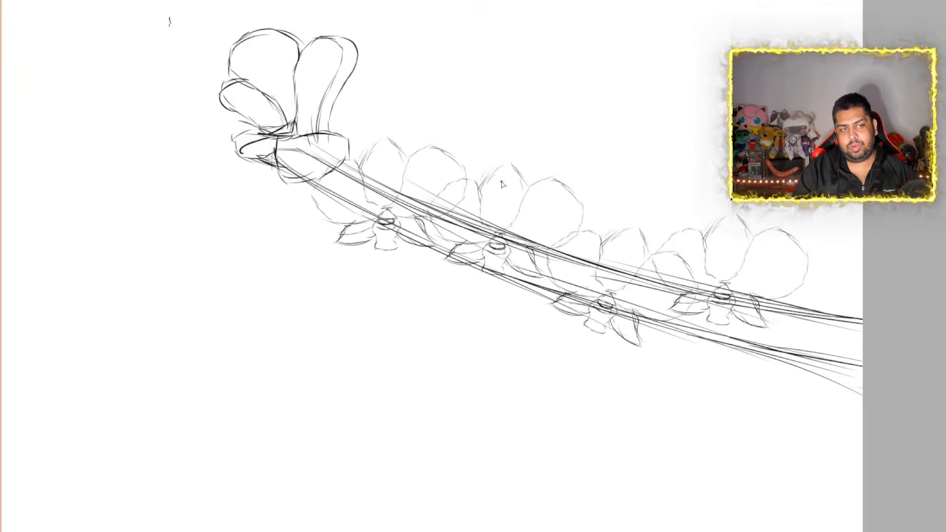
Draw a small oval flower center in the blank area below the stem's tip
{"action": "scroll", "coordinate": [502, 185], "scroll_direction": "up", "scroll_amount": 1}
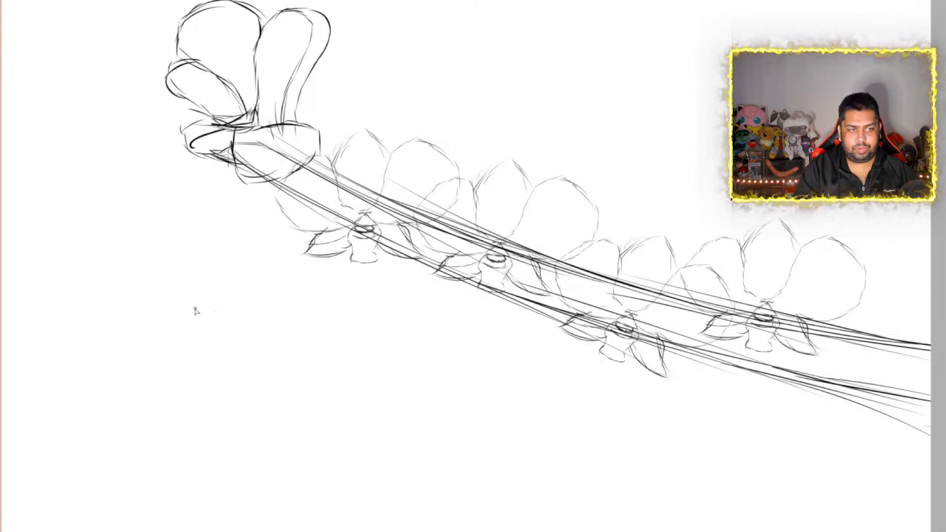
{"action": "mouse_move", "coordinate": [218, 312]}
{"action": "left_mouse_down"}
{"action": "mouse_move", "coordinate": [197, 310]}
{"action": "mouse_move", "coordinate": [194, 326]}
{"action": "mouse_move", "coordinate": [220, 314]}
{"action": "left_mouse_up"}
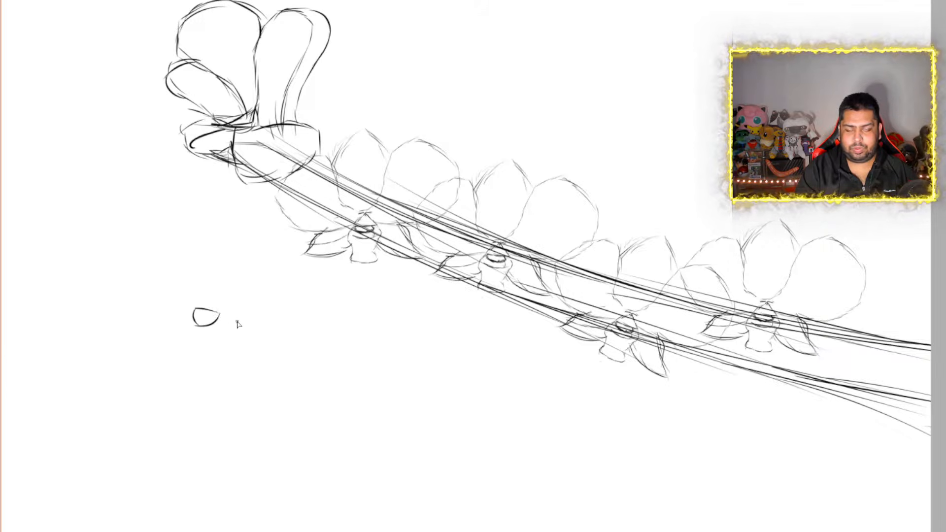
{"action": "mouse_move", "coordinate": [220, 318]}
{"action": "left_mouse_down"}
{"action": "mouse_move", "coordinate": [269, 315]}
{"action": "mouse_move", "coordinate": [281, 329]}
{"action": "left_mouse_up"}
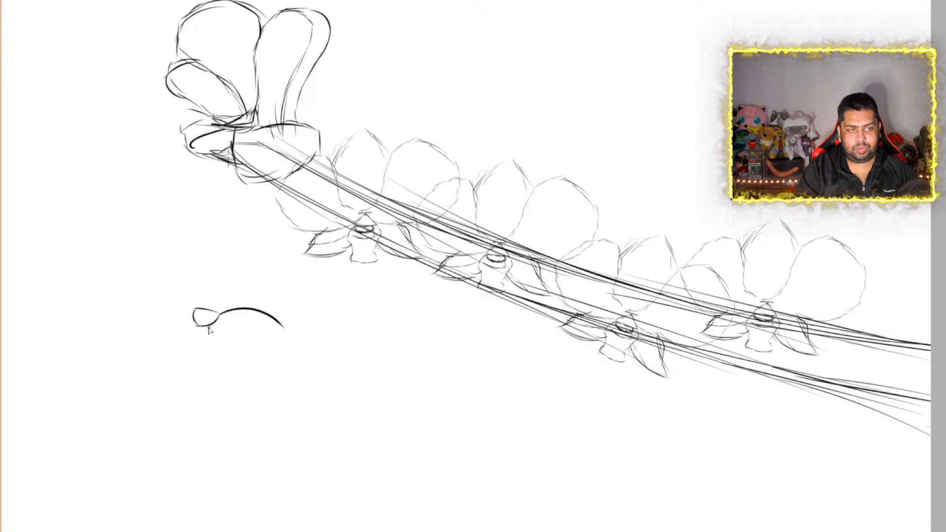
{"action": "mouse_move", "coordinate": [209, 329]}
{"action": "left_mouse_down"}
{"action": "mouse_move", "coordinate": [238, 344]}
{"action": "mouse_move", "coordinate": [277, 341]}
{"action": "mouse_move", "coordinate": [284, 330]}
{"action": "left_mouse_up"}
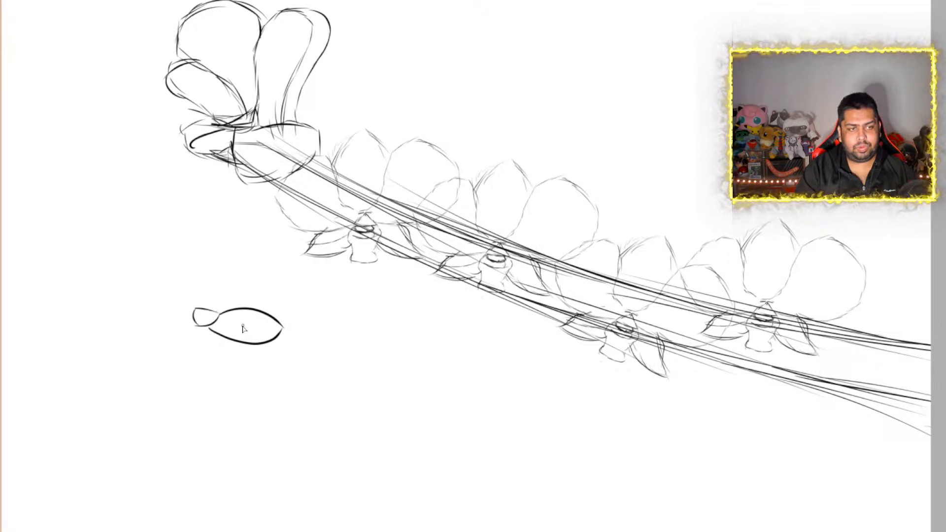
{"action": "mouse_move", "coordinate": [222, 345]}
{"action": "left_mouse_down"}
{"action": "mouse_move", "coordinate": [242, 352]}
{"action": "mouse_move", "coordinate": [282, 340]}
{"action": "left_mouse_up"}
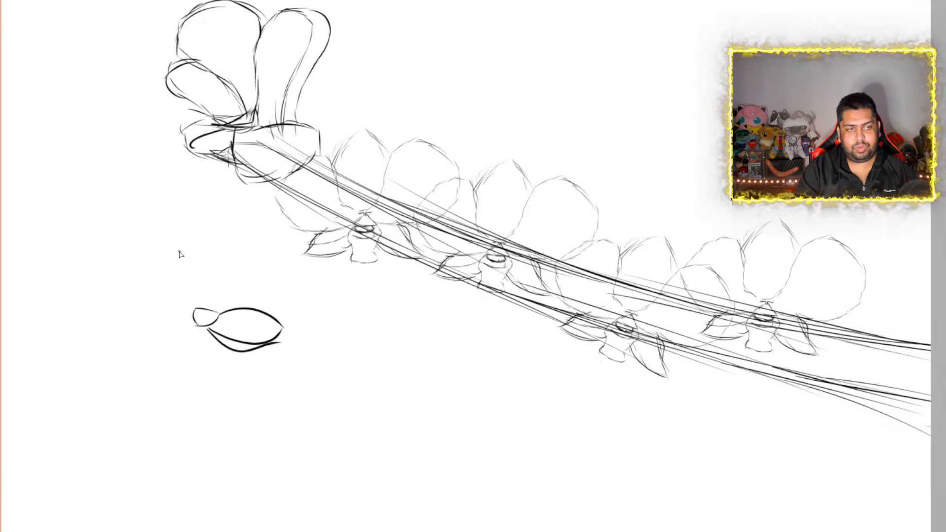
{"action": "key", "text": "ctrl+z"}
{"action": "key", "text": "ctrl+z"}
{"action": "key", "text": "ctrl+z"}
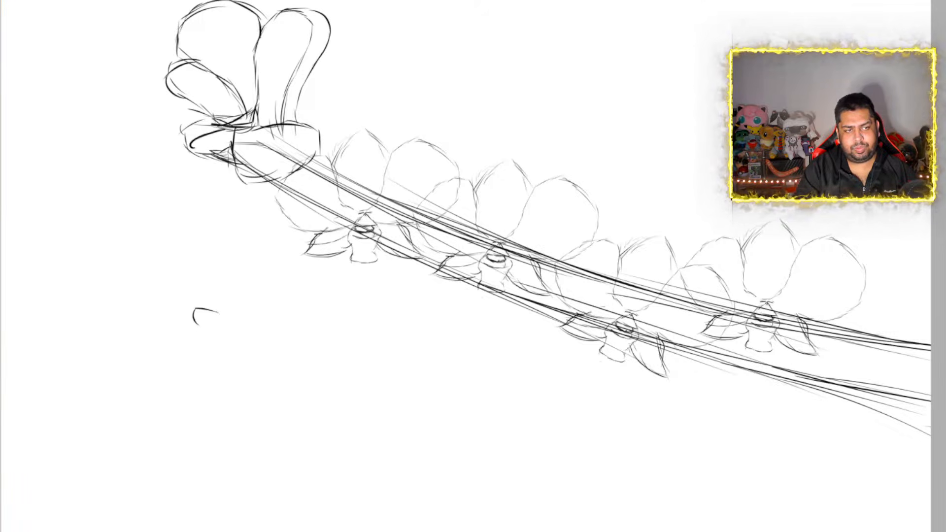
{"action": "key", "text": "ctrl+shift+z"}
{"action": "key", "text": "ctrl+shift+z"}
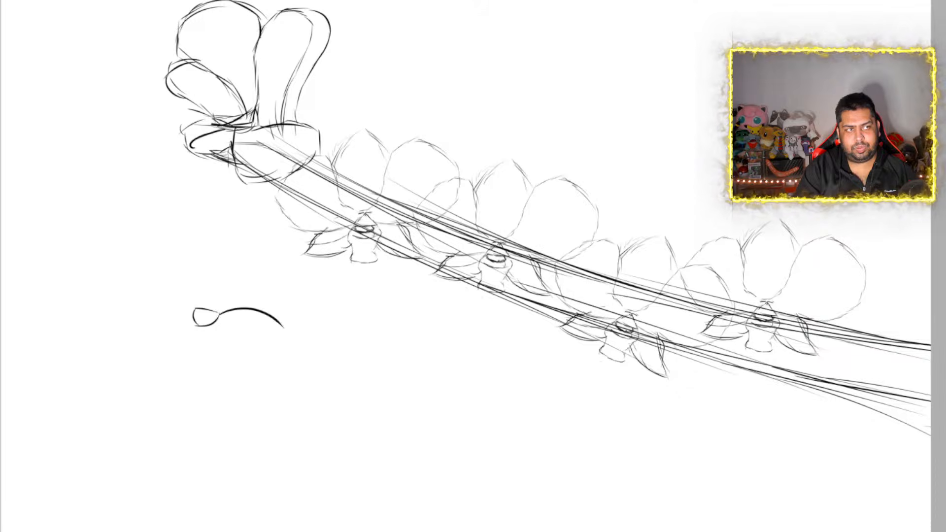
{"action": "key", "text": "ctrl+z"}
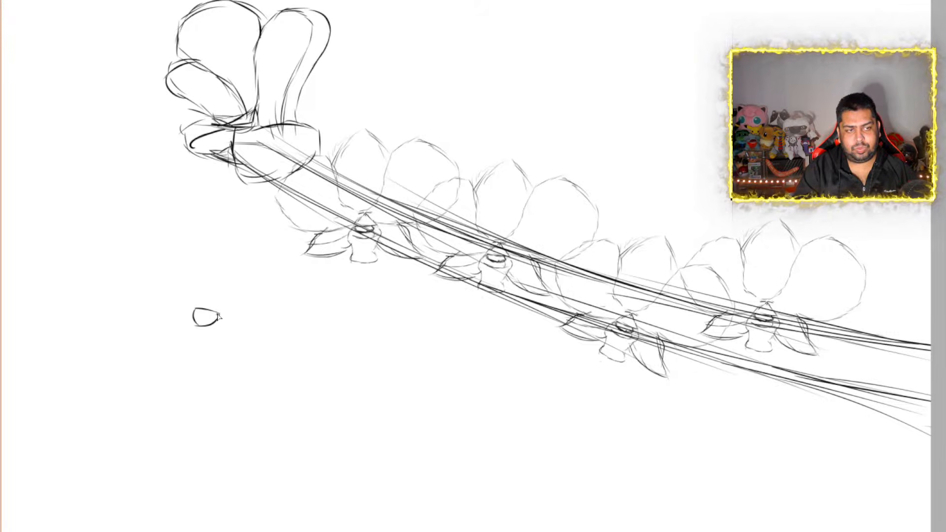
Draw a pointed folded petal to the right of the oval center, a broad curled petal above it and a rounded petal at its upper left
{"action": "mouse_move", "coordinate": [218, 316]}
{"action": "left_mouse_down"}
{"action": "mouse_move", "coordinate": [241, 302]}
{"action": "mouse_move", "coordinate": [296, 307]}
{"action": "mouse_move", "coordinate": [275, 321]}
{"action": "mouse_move", "coordinate": [219, 323]}
{"action": "mouse_move", "coordinate": [225, 330]}
{"action": "mouse_move", "coordinate": [291, 313]}
{"action": "left_mouse_up"}
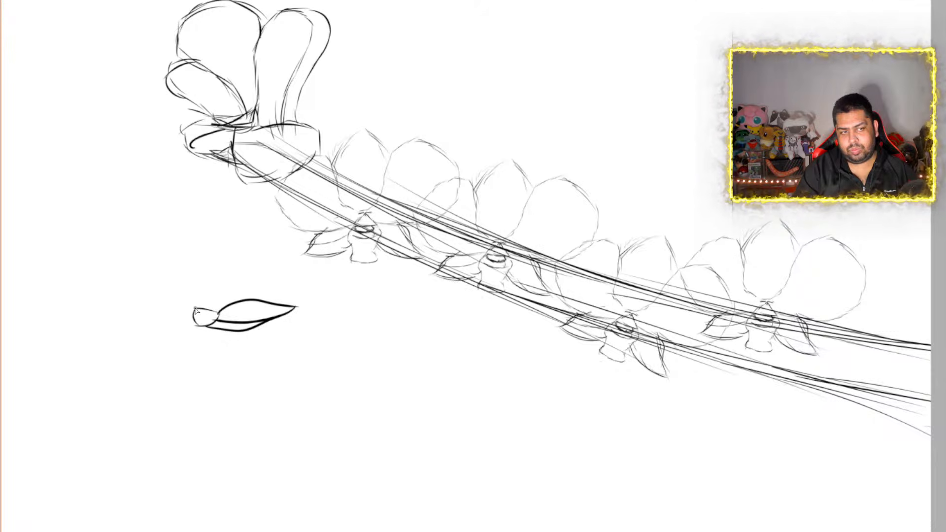
{"action": "mouse_move", "coordinate": [193, 306]}
{"action": "left_mouse_down"}
{"action": "mouse_move", "coordinate": [237, 265]}
{"action": "mouse_move", "coordinate": [274, 275]}
{"action": "mouse_move", "coordinate": [270, 295]}
{"action": "mouse_move", "coordinate": [243, 303]}
{"action": "left_mouse_up"}
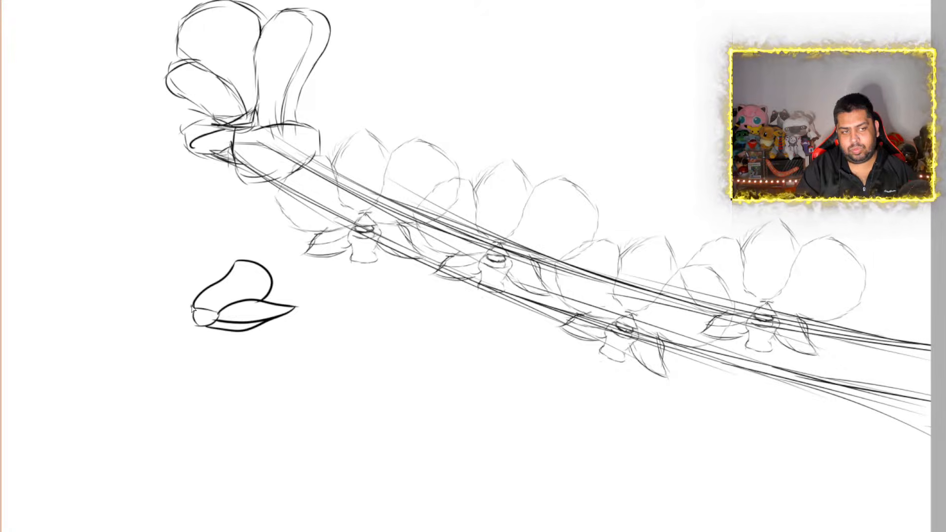
{"action": "left_click_drag", "start_coordinate": [214, 286], "coordinate": [166, 263]}
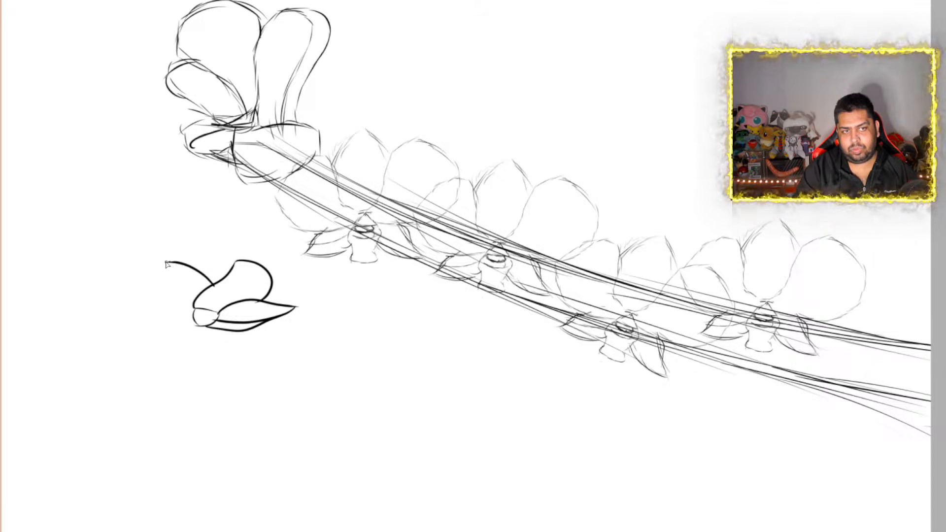
{"action": "mouse_move", "coordinate": [170, 265]}
{"action": "left_mouse_down"}
{"action": "mouse_move", "coordinate": [162, 280]}
{"action": "mouse_move", "coordinate": [190, 310]}
{"action": "left_mouse_up"}
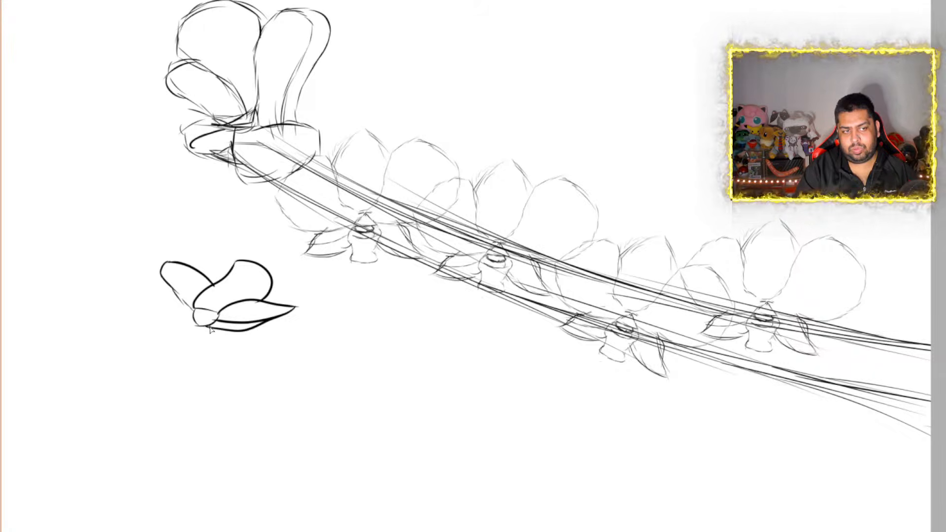
Add a leaf-shaped petal with an inner fold line below the oval center and a narrow pointed petal extending to its left
{"action": "mouse_move", "coordinate": [211, 331]}
{"action": "left_mouse_down"}
{"action": "mouse_move", "coordinate": [227, 345]}
{"action": "mouse_move", "coordinate": [209, 363]}
{"action": "mouse_move", "coordinate": [173, 371]}
{"action": "mouse_move", "coordinate": [177, 355]}
{"action": "left_mouse_up"}
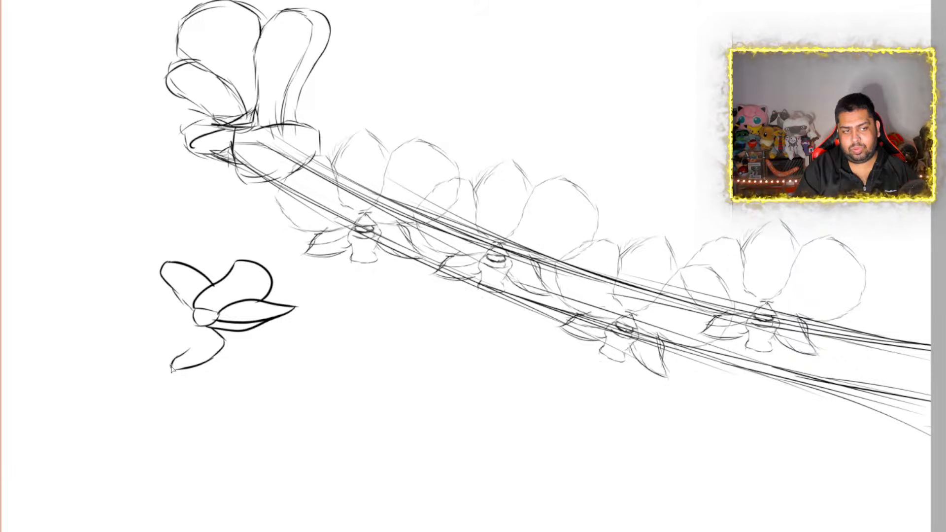
{"action": "mouse_move", "coordinate": [172, 367]}
{"action": "left_mouse_down"}
{"action": "mouse_move", "coordinate": [200, 356]}
{"action": "mouse_move", "coordinate": [213, 333]}
{"action": "mouse_move", "coordinate": [172, 355]}
{"action": "left_mouse_up"}
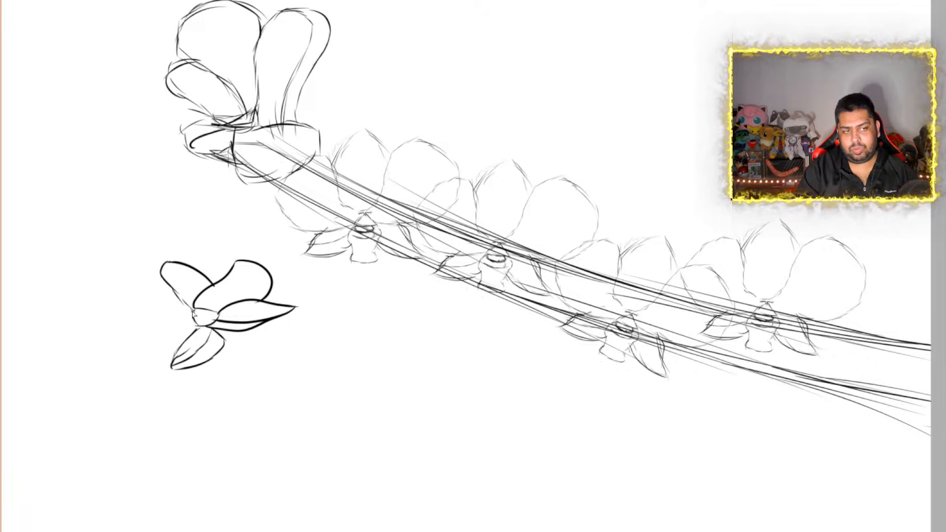
{"action": "mouse_move", "coordinate": [193, 316]}
{"action": "left_mouse_down"}
{"action": "mouse_move", "coordinate": [159, 309]}
{"action": "mouse_move", "coordinate": [127, 318]}
{"action": "mouse_move", "coordinate": [142, 329]}
{"action": "mouse_move", "coordinate": [195, 321]}
{"action": "left_mouse_up"}
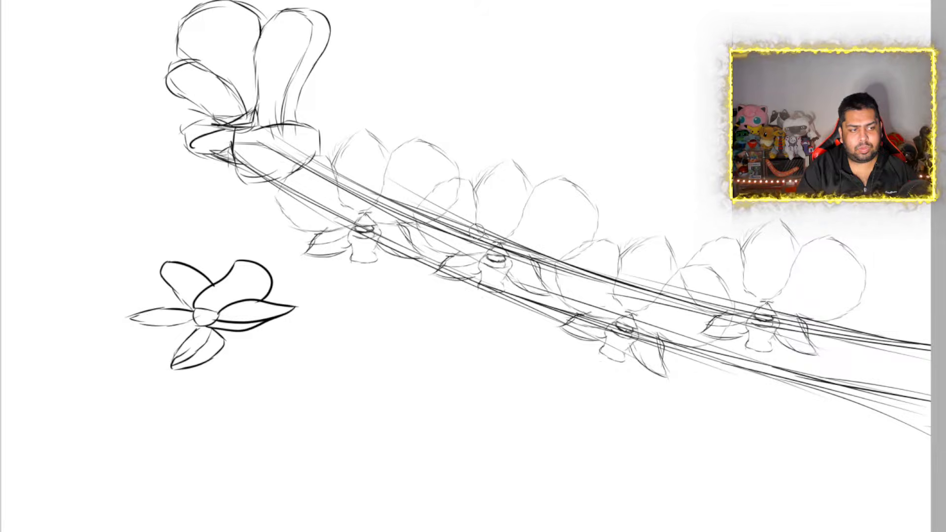
Erase the large bloom at the stem's tip and the separate flower in the blank area below it
{"action": "mouse_move", "coordinate": [147, 88]}
{"action": "left_mouse_down"}
{"action": "mouse_move", "coordinate": [170, 64]}
{"action": "mouse_move", "coordinate": [264, 44]}
{"action": "mouse_move", "coordinate": [273, 96]}
{"action": "mouse_move", "coordinate": [249, 153]}
{"action": "mouse_move", "coordinate": [257, 104]}
{"action": "left_mouse_up"}
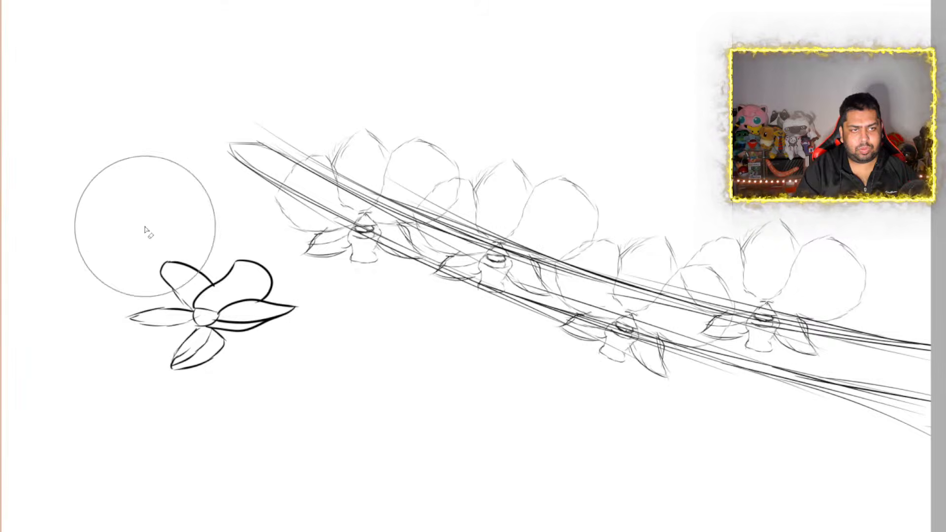
{"action": "mouse_move", "coordinate": [145, 217]}
{"action": "left_mouse_down"}
{"action": "mouse_move", "coordinate": [218, 280]}
{"action": "mouse_move", "coordinate": [223, 302]}
{"action": "mouse_move", "coordinate": [136, 346]}
{"action": "left_mouse_up"}
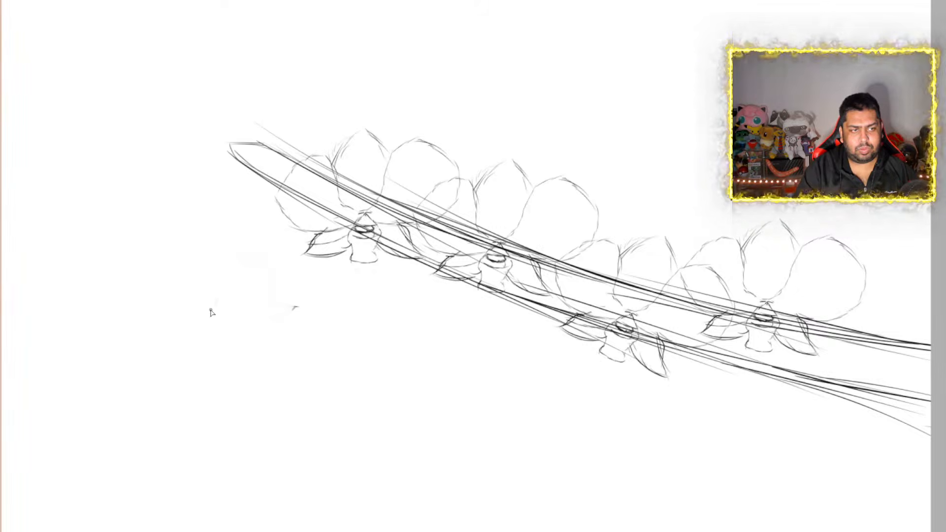
Sketch a side-view flower below the stem's tip, with two broad upper petals, a small center and long petals fanning left
{"action": "mouse_move", "coordinate": [181, 320]}
{"action": "left_mouse_down"}
{"action": "mouse_move", "coordinate": [206, 324]}
{"action": "mouse_move", "coordinate": [177, 341]}
{"action": "mouse_move", "coordinate": [199, 331]}
{"action": "mouse_move", "coordinate": [189, 340]}
{"action": "mouse_move", "coordinate": [179, 292]}
{"action": "mouse_move", "coordinate": [131, 259]}
{"action": "mouse_move", "coordinate": [169, 243]}
{"action": "mouse_move", "coordinate": [222, 275]}
{"action": "mouse_move", "coordinate": [223, 295]}
{"action": "mouse_move", "coordinate": [206, 316]}
{"action": "left_mouse_up"}
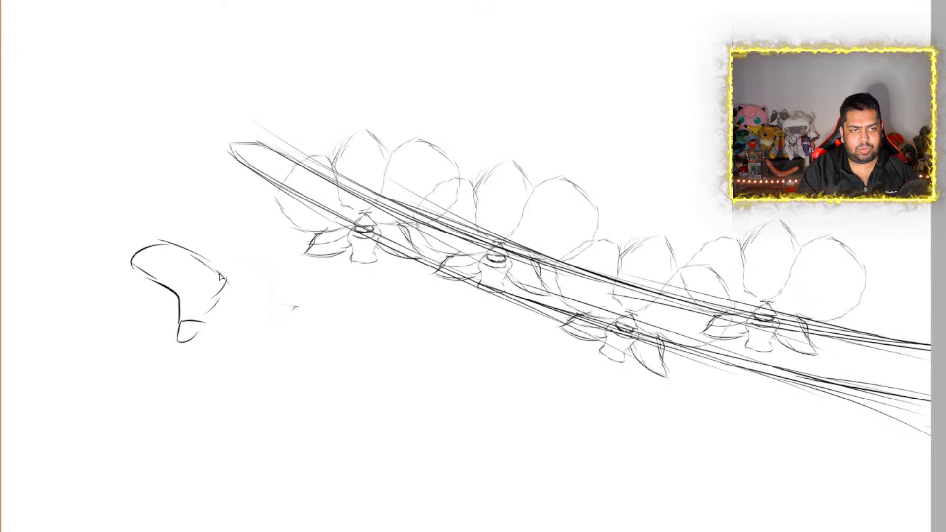
{"action": "mouse_move", "coordinate": [216, 267]}
{"action": "left_mouse_down"}
{"action": "mouse_move", "coordinate": [262, 256]}
{"action": "mouse_move", "coordinate": [282, 290]}
{"action": "mouse_move", "coordinate": [246, 320]}
{"action": "mouse_move", "coordinate": [204, 326]}
{"action": "left_mouse_up"}
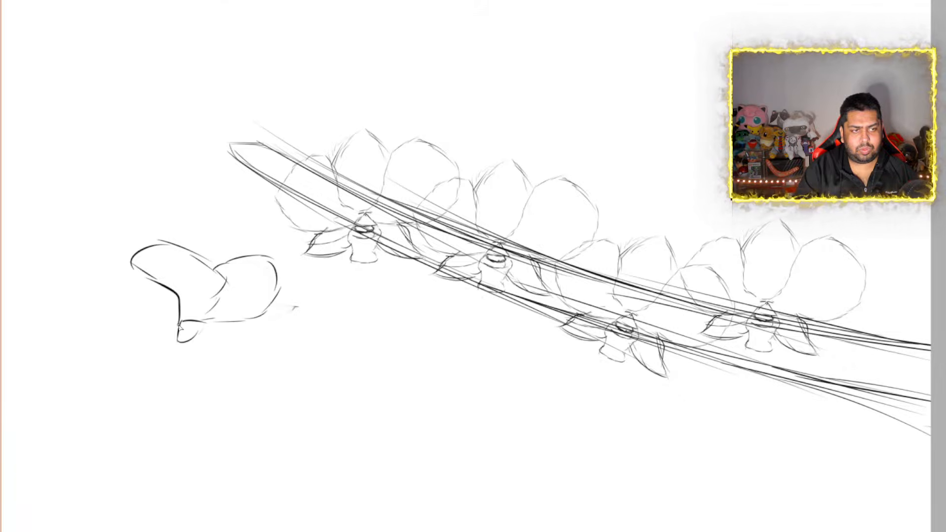
{"action": "mouse_move", "coordinate": [207, 331]}
{"action": "left_mouse_down"}
{"action": "mouse_move", "coordinate": [225, 343]}
{"action": "mouse_move", "coordinate": [217, 356]}
{"action": "mouse_move", "coordinate": [157, 375]}
{"action": "mouse_move", "coordinate": [137, 370]}
{"action": "mouse_move", "coordinate": [197, 344]}
{"action": "mouse_move", "coordinate": [180, 330]}
{"action": "left_mouse_up"}
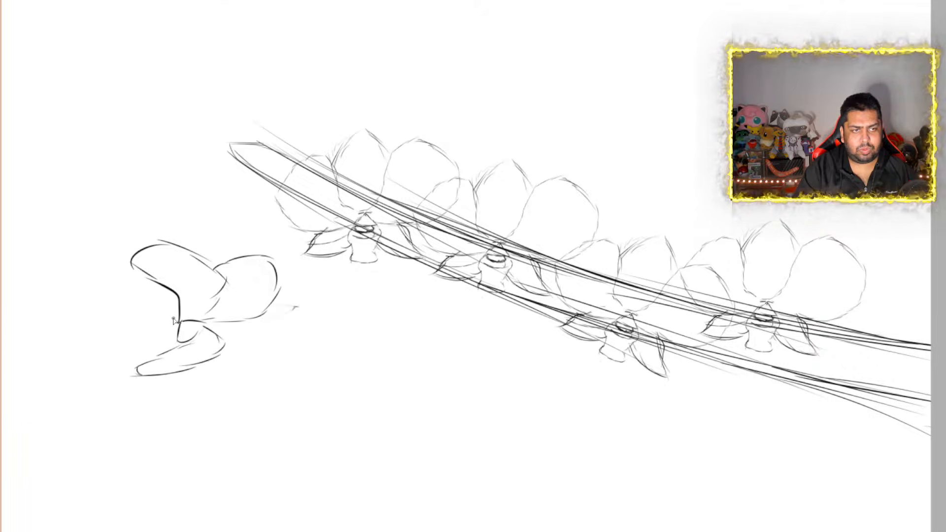
{"action": "mouse_move", "coordinate": [179, 319]}
{"action": "left_mouse_down"}
{"action": "mouse_move", "coordinate": [108, 324]}
{"action": "mouse_move", "coordinate": [114, 339]}
{"action": "mouse_move", "coordinate": [193, 331]}
{"action": "left_mouse_up"}
{"action": "mouse_move", "coordinate": [133, 342]}
{"action": "left_mouse_down"}
{"action": "mouse_move", "coordinate": [112, 351]}
{"action": "mouse_move", "coordinate": [149, 368]}
{"action": "left_mouse_up"}
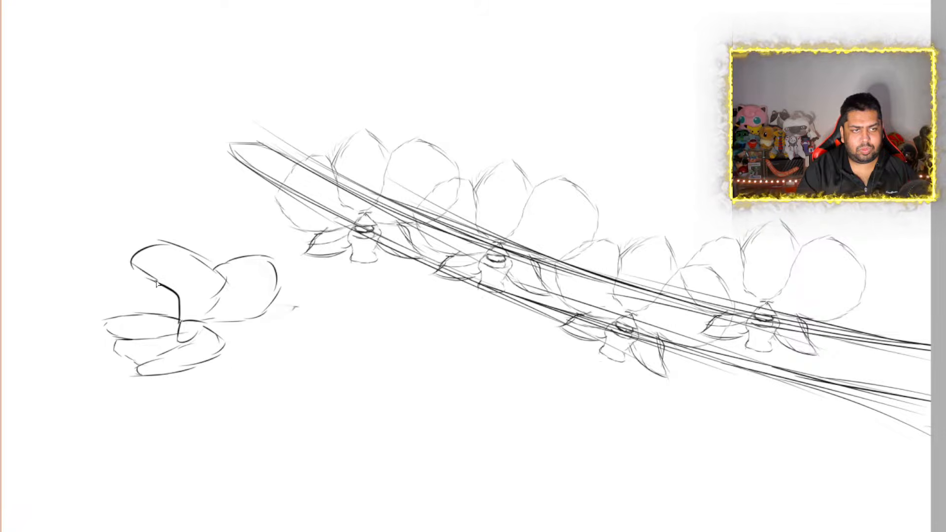
{"action": "mouse_move", "coordinate": [153, 280]}
{"action": "left_mouse_down"}
{"action": "mouse_move", "coordinate": [110, 284]}
{"action": "mouse_move", "coordinate": [119, 309]}
{"action": "mouse_move", "coordinate": [179, 321]}
{"action": "left_mouse_up"}
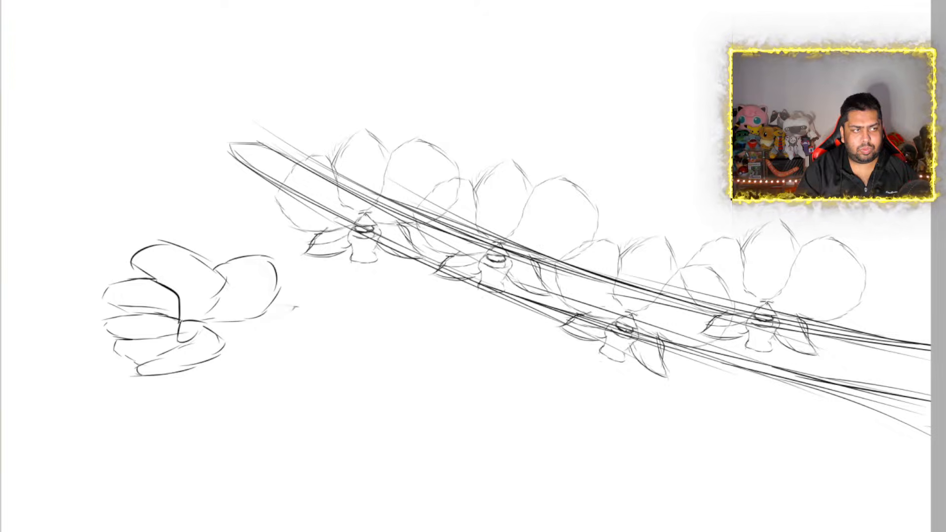
Move the side-view flower sketch up so its center sits on the tip of the stem
{"action": "key", "text": "ctrl+t"}
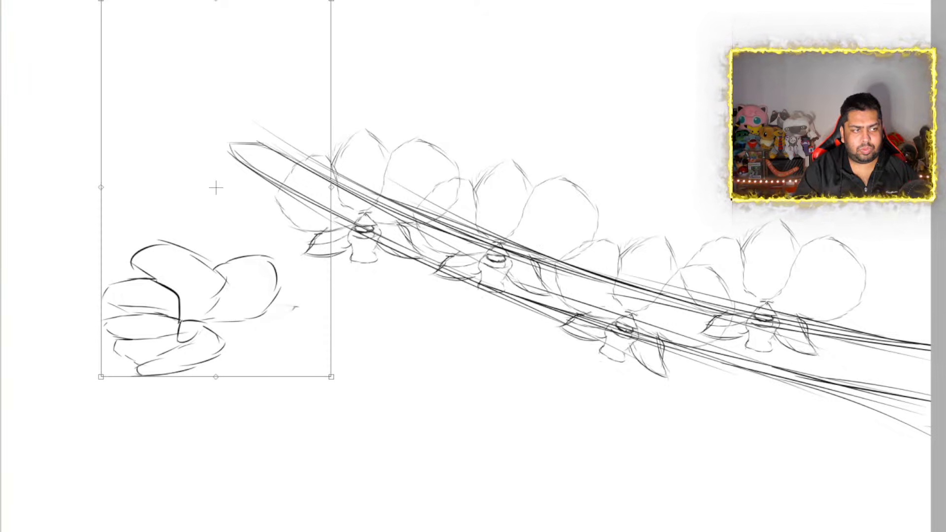
{"action": "mouse_move", "coordinate": [245, 304]}
{"action": "left_mouse_down"}
{"action": "mouse_move", "coordinate": [302, 131]}
{"action": "mouse_move", "coordinate": [281, 131]}
{"action": "mouse_move", "coordinate": [243, 158]}
{"action": "left_mouse_up"}
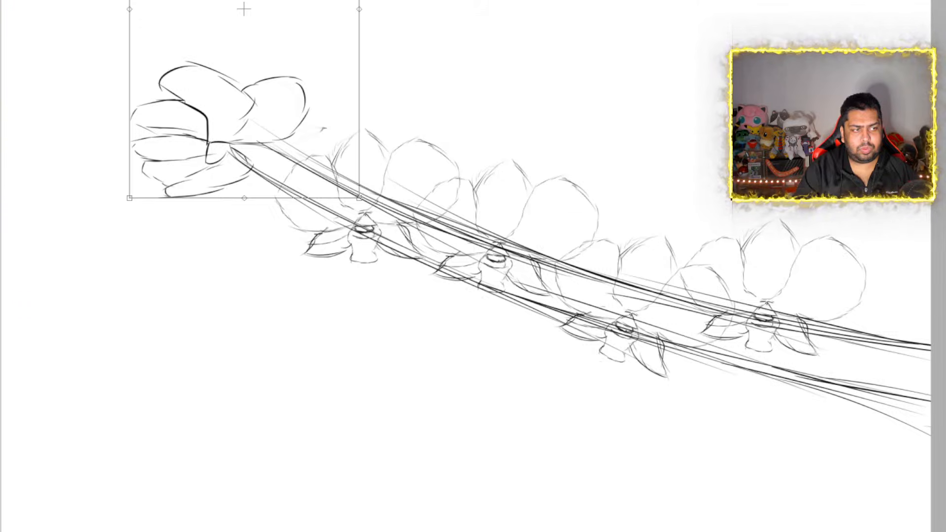
{"action": "key", "text": "Return"}
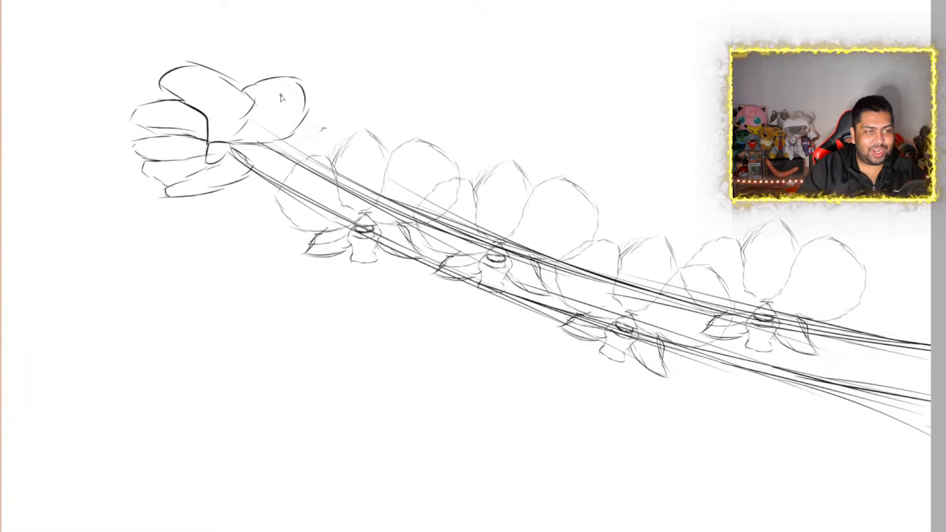
Examine the side-view flower on the stem's tip up close and against the row of smaller orchids
{"action": "scroll", "coordinate": [235, 123], "scroll_direction": "down", "scroll_amount": 2}
{"action": "scroll", "coordinate": [180, 93], "scroll_direction": "up", "scroll_amount": 4}
{"action": "scroll", "coordinate": [261, 119], "scroll_direction": "up", "scroll_amount": 4}
{"action": "scroll", "coordinate": [261, 119], "scroll_direction": "down", "scroll_amount": 5}
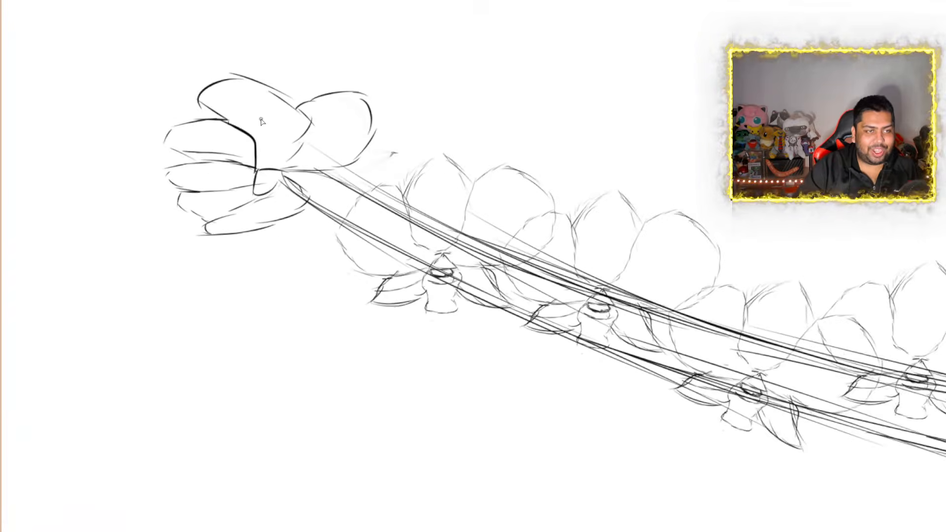
{"action": "scroll", "coordinate": [261, 121], "scroll_direction": "up", "scroll_amount": 2}
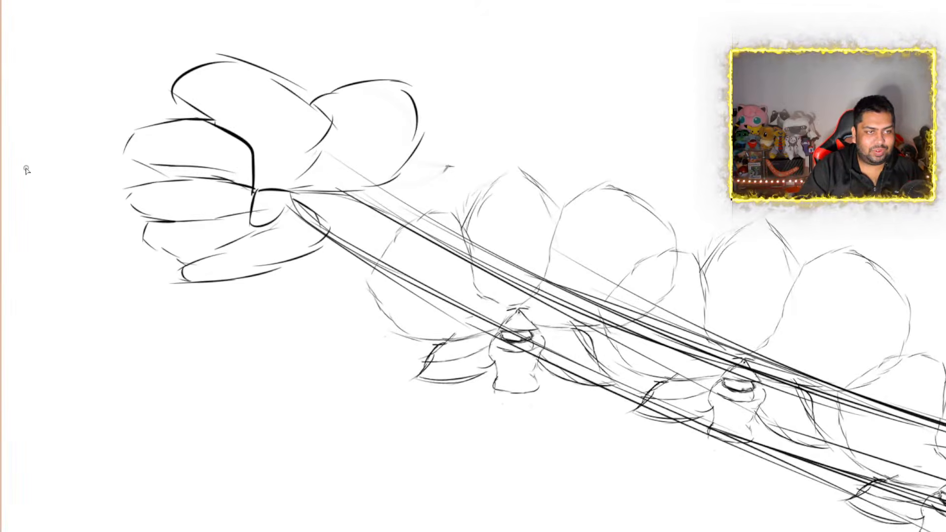
{"action": "scroll", "coordinate": [300, 200], "scroll_direction": "down", "scroll_amount": 6}
{"action": "scroll", "coordinate": [366, 253], "scroll_direction": "up", "scroll_amount": 3}
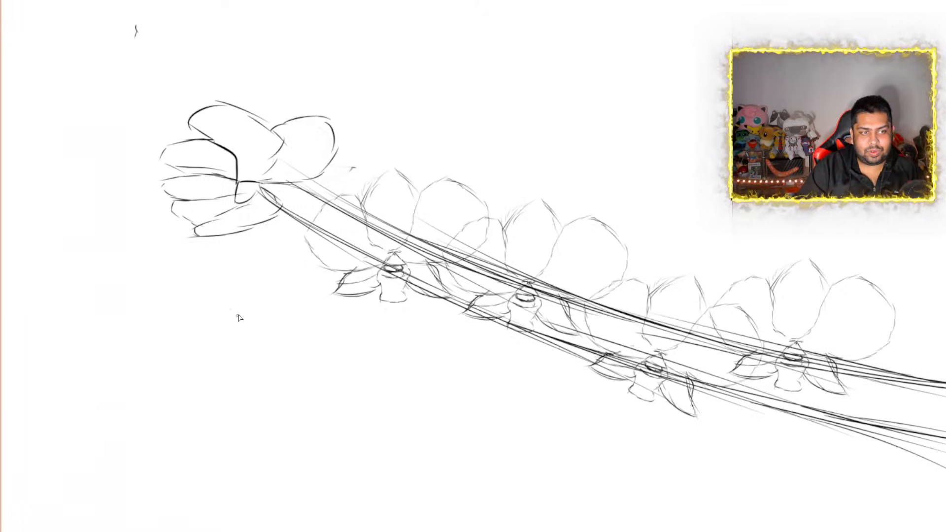
Try a second side-view flower with long narrow petals below the tip bloom, and erase both flower sketches
{"action": "mouse_move", "coordinate": [237, 316]}
{"action": "left_mouse_down"}
{"action": "mouse_move", "coordinate": [254, 299]}
{"action": "mouse_move", "coordinate": [228, 271]}
{"action": "mouse_move", "coordinate": [183, 262]}
{"action": "mouse_move", "coordinate": [245, 336]}
{"action": "mouse_move", "coordinate": [190, 369]}
{"action": "mouse_move", "coordinate": [153, 371]}
{"action": "mouse_move", "coordinate": [154, 354]}
{"action": "mouse_move", "coordinate": [271, 335]}
{"action": "mouse_move", "coordinate": [247, 347]}
{"action": "left_mouse_up"}
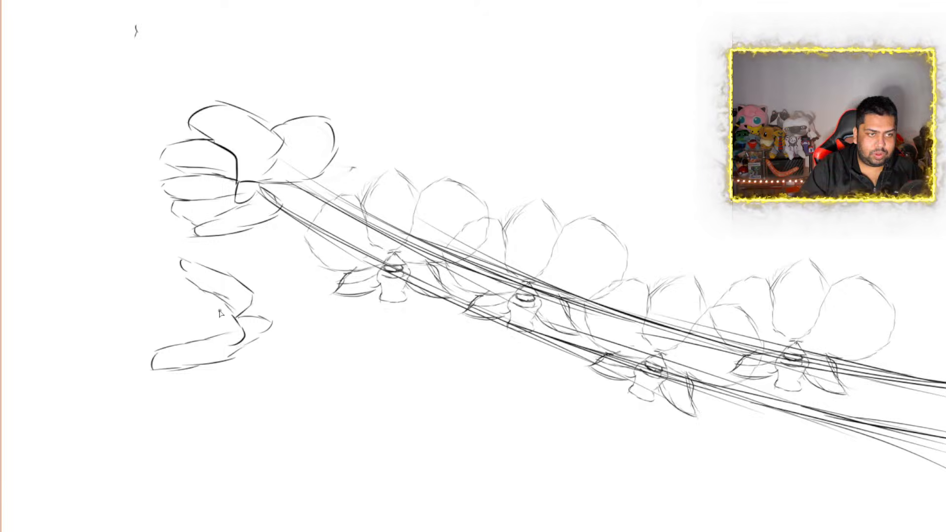
{"action": "mouse_move", "coordinate": [198, 293]}
{"action": "left_mouse_down"}
{"action": "mouse_move", "coordinate": [168, 295]}
{"action": "mouse_move", "coordinate": [159, 313]}
{"action": "mouse_move", "coordinate": [225, 320]}
{"action": "left_mouse_up"}
{"action": "mouse_move", "coordinate": [172, 335]}
{"action": "left_mouse_down"}
{"action": "mouse_move", "coordinate": [161, 320]}
{"action": "mouse_move", "coordinate": [229, 318]}
{"action": "mouse_move", "coordinate": [213, 337]}
{"action": "mouse_move", "coordinate": [241, 348]}
{"action": "mouse_move", "coordinate": [238, 323]}
{"action": "left_mouse_up"}
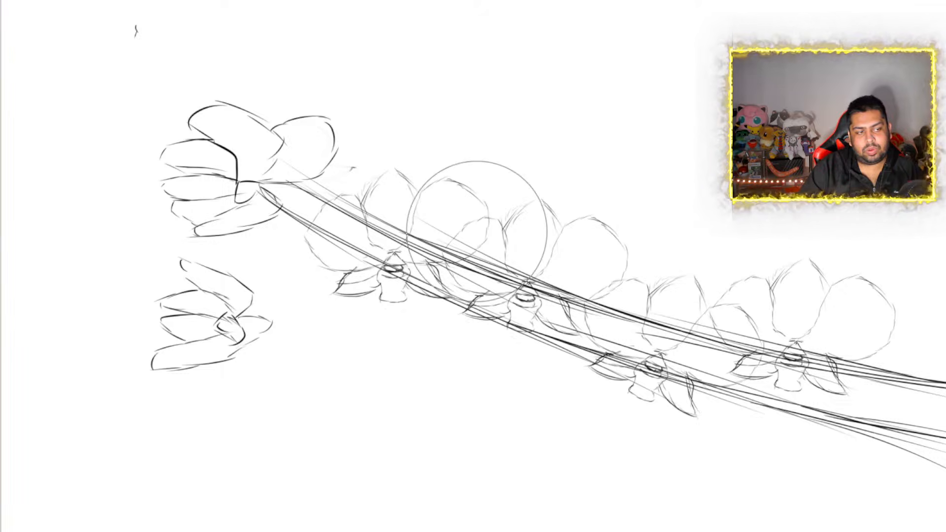
{"action": "mouse_move", "coordinate": [254, 148]}
{"action": "left_mouse_down"}
{"action": "mouse_move", "coordinate": [271, 120]}
{"action": "mouse_move", "coordinate": [227, 128]}
{"action": "mouse_move", "coordinate": [201, 308]}
{"action": "mouse_move", "coordinate": [249, 313]}
{"action": "left_mouse_up"}
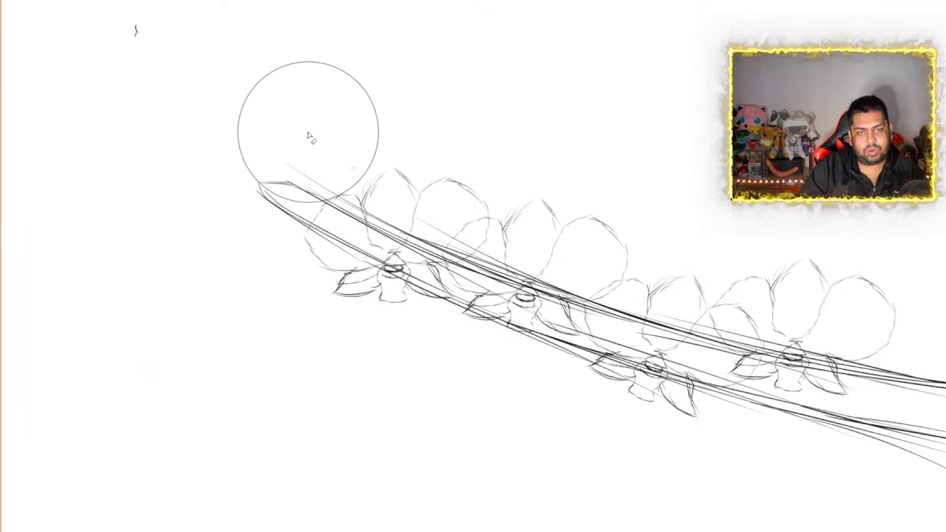
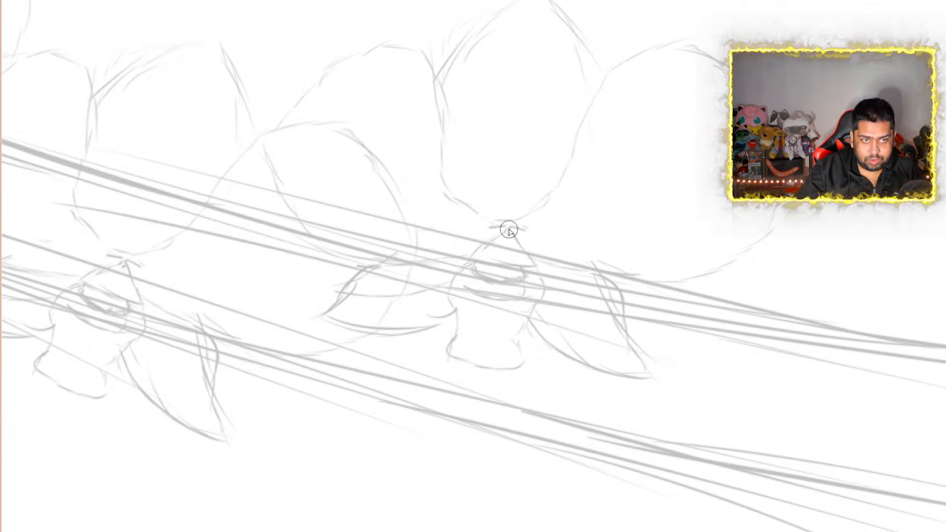
Try a thick black outline on the pointed cap of the rightmost orchid's center, and undo it
{"action": "mouse_move", "coordinate": [508, 231]}
{"action": "left_mouse_down"}
{"action": "mouse_move", "coordinate": [477, 260]}
{"action": "mouse_move", "coordinate": [526, 265]}
{"action": "mouse_move", "coordinate": [535, 249]}
{"action": "mouse_move", "coordinate": [507, 232]}
{"action": "mouse_move", "coordinate": [475, 260]}
{"action": "left_mouse_up"}
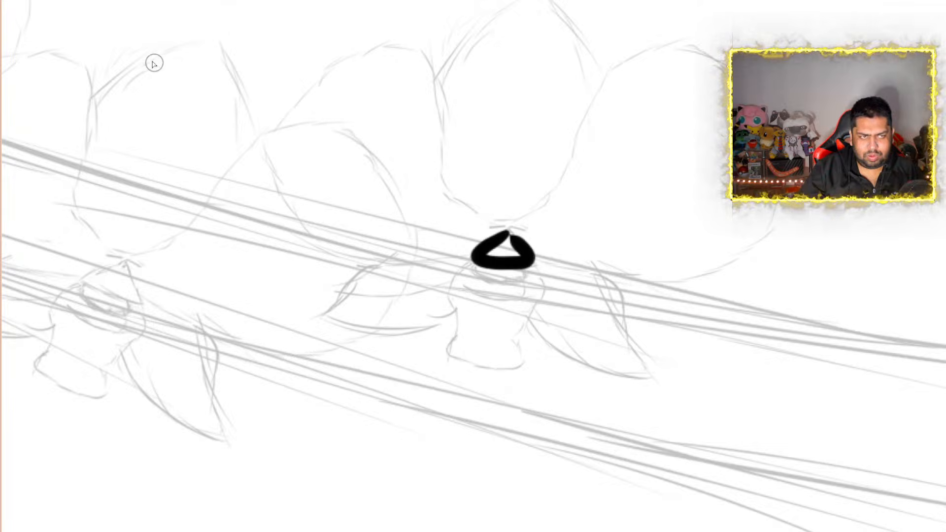
{"action": "key", "text": "ctrl+z"}
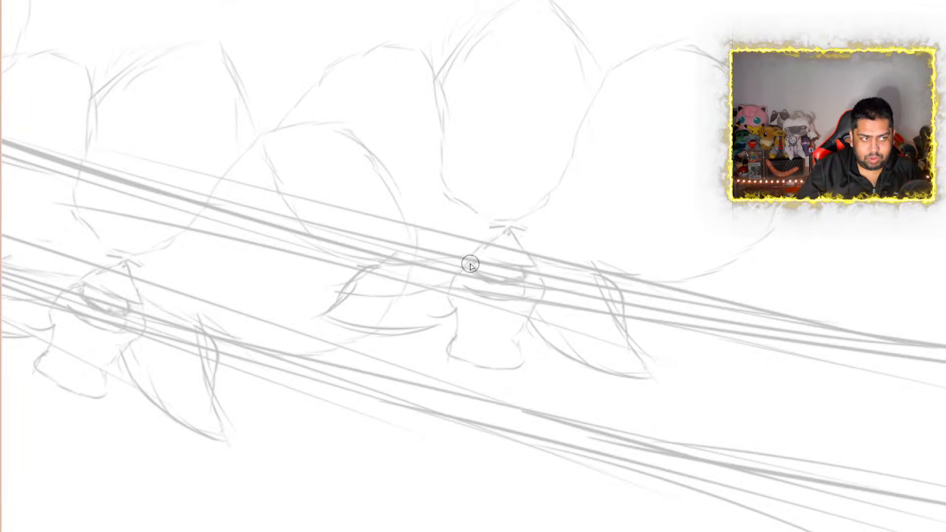
Ink the rightmost orchid's center column, pointed upper petal and two large rounded side petals in thick black outline
{"action": "scroll", "coordinate": [403, 191], "scroll_direction": "down", "scroll_amount": 13}
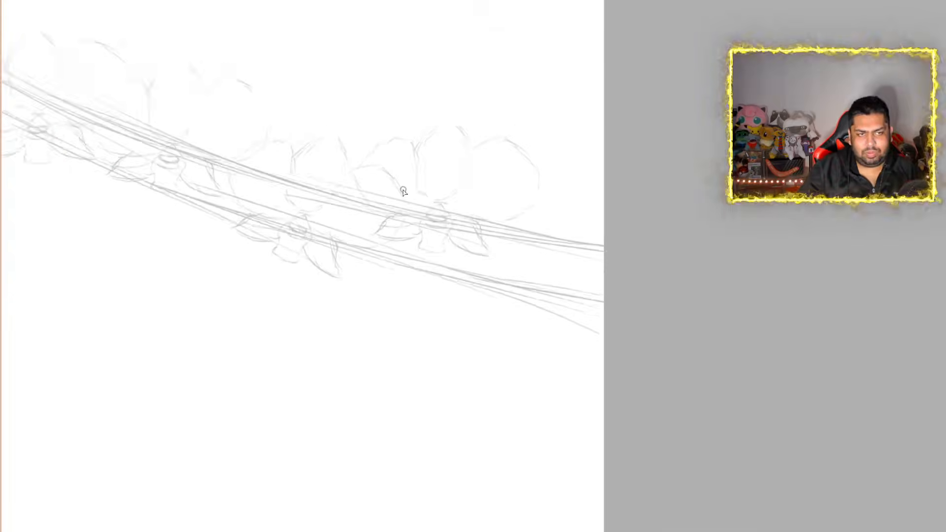
{"action": "scroll", "coordinate": [388, 124], "scroll_direction": "up", "scroll_amount": 5}
{"action": "scroll", "coordinate": [417, 261], "scroll_direction": "up", "scroll_amount": 2}
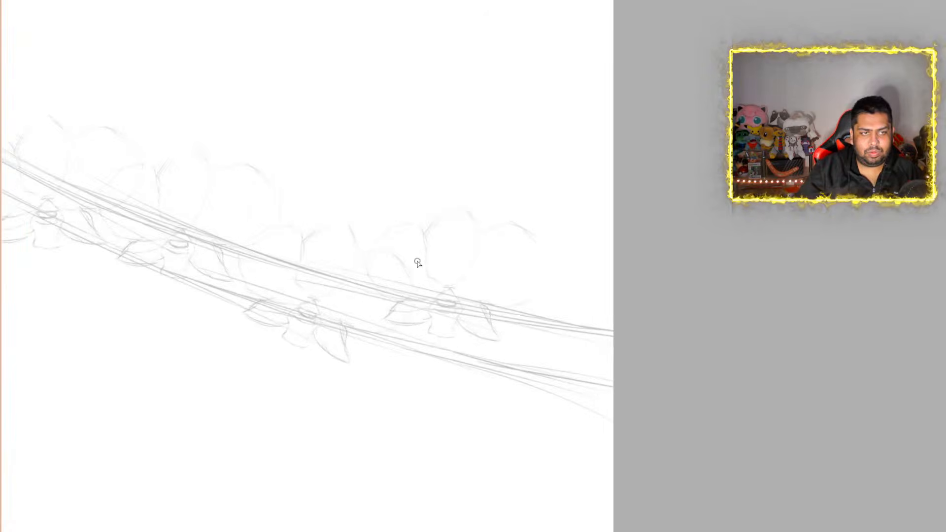
{"action": "scroll", "coordinate": [417, 263], "scroll_direction": "down", "scroll_amount": 3}
{"action": "scroll", "coordinate": [417, 262], "scroll_direction": "up", "scroll_amount": 4}
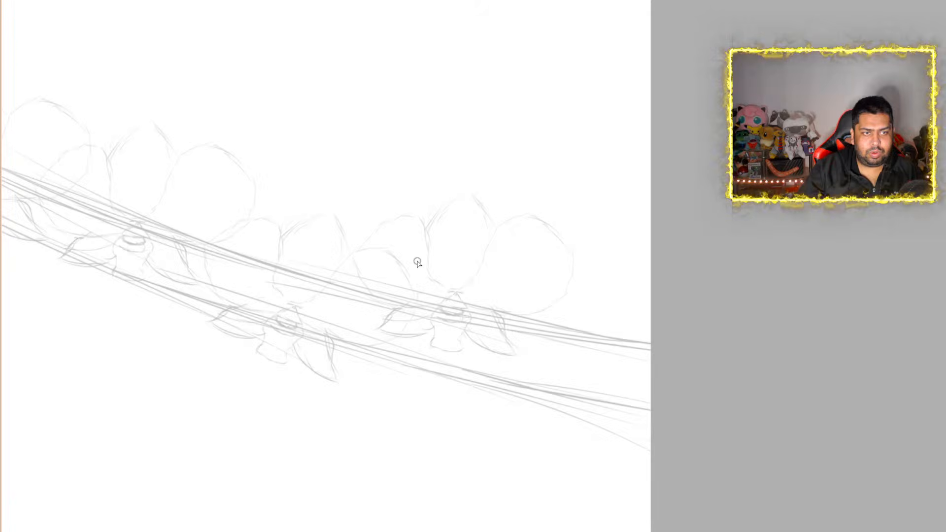
{"action": "scroll", "coordinate": [418, 262], "scroll_direction": "up", "scroll_amount": 2}
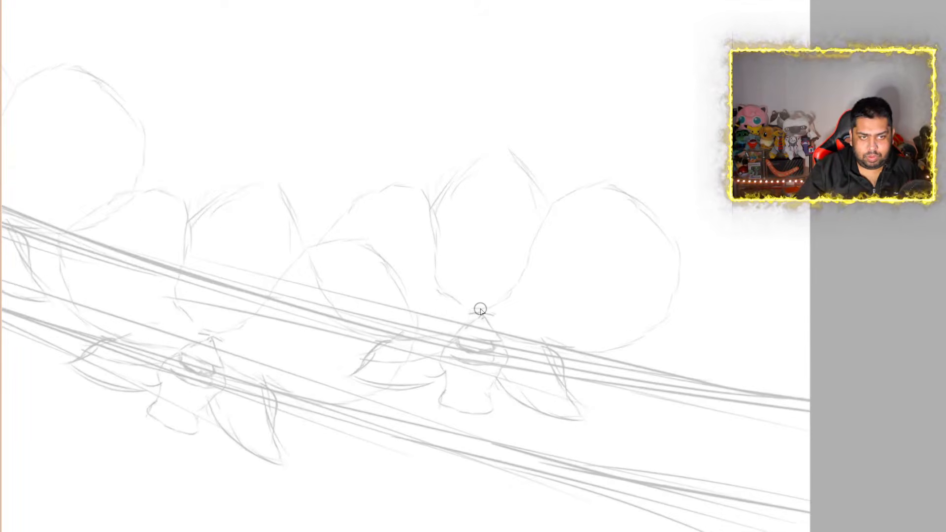
{"action": "mouse_move", "coordinate": [482, 310]}
{"action": "left_mouse_down"}
{"action": "mouse_move", "coordinate": [451, 325]}
{"action": "mouse_move", "coordinate": [503, 340]}
{"action": "mouse_move", "coordinate": [508, 330]}
{"action": "mouse_move", "coordinate": [475, 310]}
{"action": "mouse_move", "coordinate": [460, 350]}
{"action": "mouse_move", "coordinate": [498, 359]}
{"action": "mouse_move", "coordinate": [507, 344]}
{"action": "mouse_move", "coordinate": [439, 360]}
{"action": "mouse_move", "coordinate": [448, 386]}
{"action": "mouse_move", "coordinate": [437, 416]}
{"action": "mouse_move", "coordinate": [466, 422]}
{"action": "mouse_move", "coordinate": [502, 391]}
{"action": "mouse_move", "coordinate": [508, 363]}
{"action": "mouse_move", "coordinate": [491, 378]}
{"action": "left_mouse_up"}
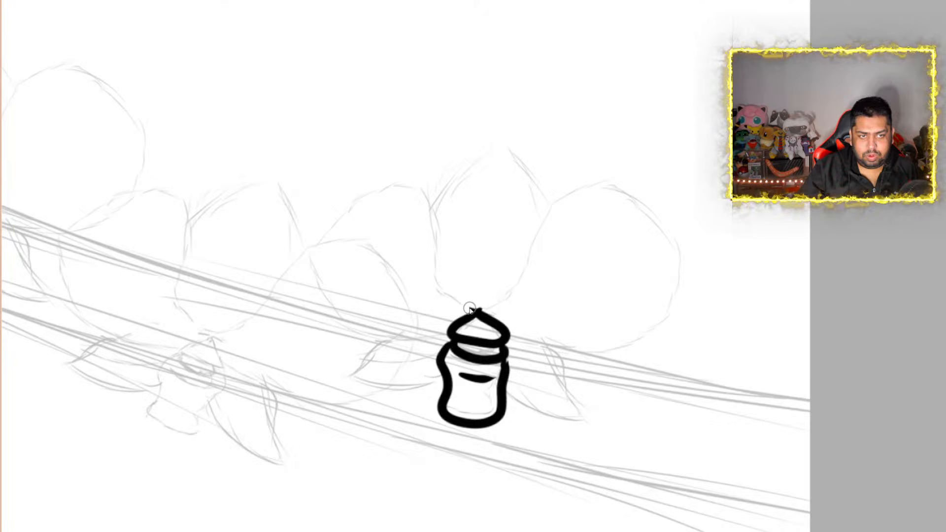
{"action": "mouse_move", "coordinate": [468, 311]}
{"action": "left_mouse_down"}
{"action": "mouse_move", "coordinate": [437, 277]}
{"action": "mouse_move", "coordinate": [434, 224]}
{"action": "mouse_move", "coordinate": [507, 137]}
{"action": "mouse_move", "coordinate": [545, 243]}
{"action": "mouse_move", "coordinate": [509, 302]}
{"action": "mouse_move", "coordinate": [478, 312]}
{"action": "left_mouse_up"}
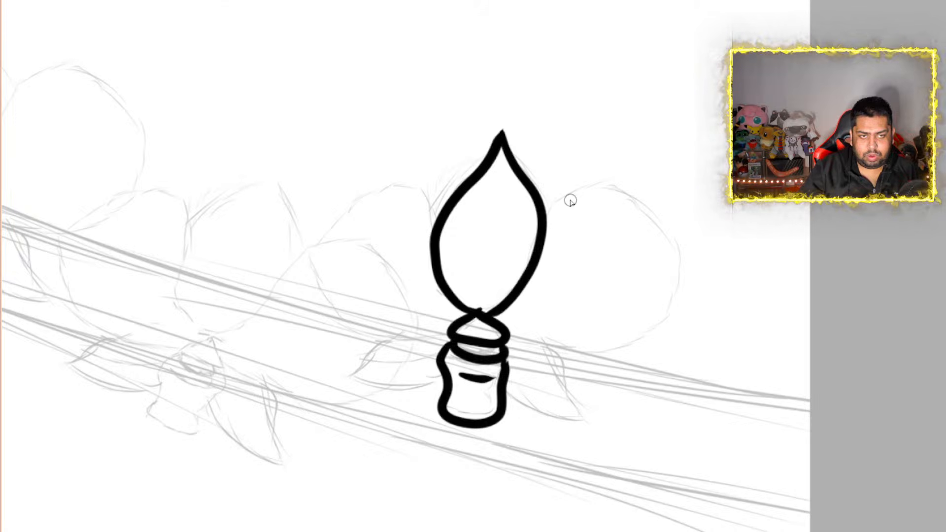
{"action": "mouse_move", "coordinate": [546, 214]}
{"action": "left_mouse_down"}
{"action": "mouse_move", "coordinate": [637, 175]}
{"action": "mouse_move", "coordinate": [685, 278]}
{"action": "mouse_move", "coordinate": [633, 355]}
{"action": "mouse_move", "coordinate": [509, 345]}
{"action": "left_mouse_up"}
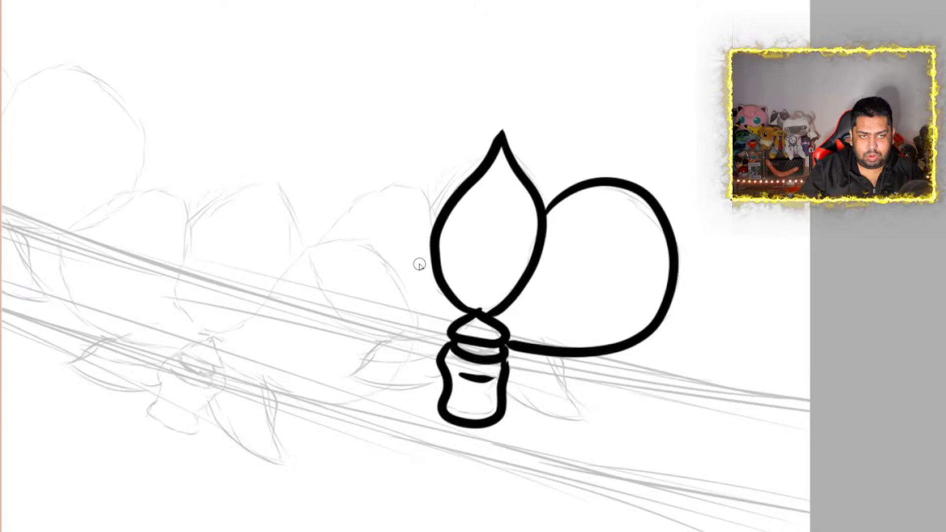
{"action": "mouse_move", "coordinate": [433, 238]}
{"action": "left_mouse_down"}
{"action": "mouse_move", "coordinate": [418, 194]}
{"action": "mouse_move", "coordinate": [336, 200]}
{"action": "mouse_move", "coordinate": [321, 272]}
{"action": "mouse_move", "coordinate": [348, 307]}
{"action": "mouse_move", "coordinate": [401, 344]}
{"action": "mouse_move", "coordinate": [445, 340]}
{"action": "left_mouse_up"}
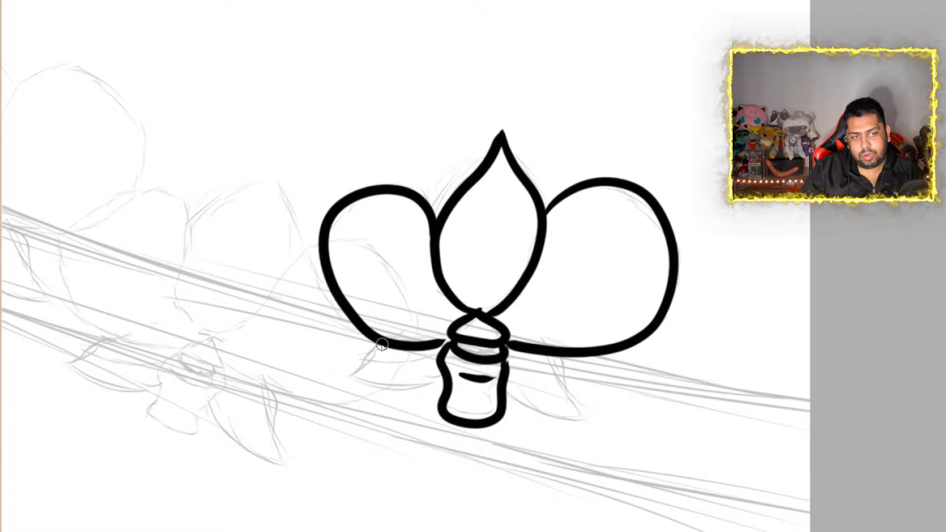
Ink the two pointed lower petals flaring out on either side of the rightmost orchid's center, redoing the right one wider
{"action": "mouse_move", "coordinate": [382, 345]}
{"action": "left_mouse_down"}
{"action": "mouse_move", "coordinate": [335, 404]}
{"action": "mouse_move", "coordinate": [393, 410]}
{"action": "mouse_move", "coordinate": [443, 394]}
{"action": "left_mouse_up"}
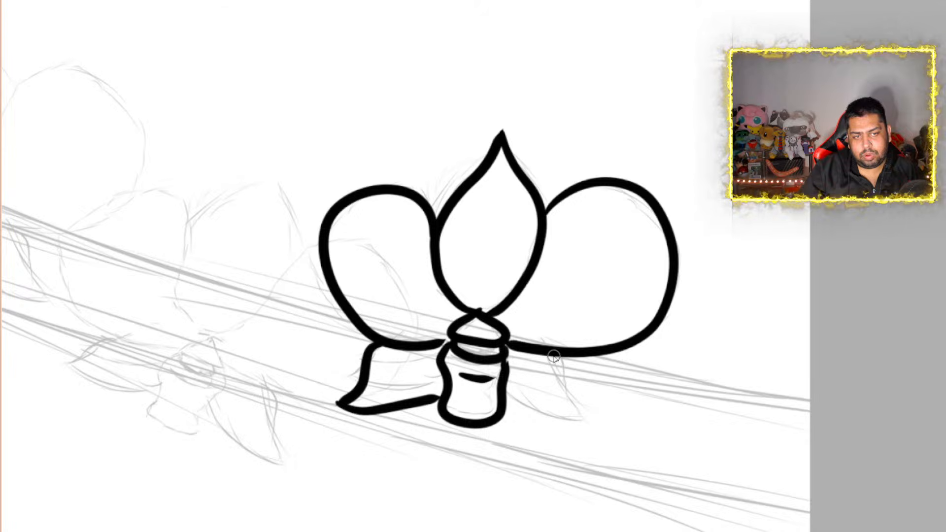
{"action": "mouse_move", "coordinate": [548, 359]}
{"action": "left_mouse_down"}
{"action": "mouse_move", "coordinate": [592, 395]}
{"action": "mouse_move", "coordinate": [588, 418]}
{"action": "left_mouse_up"}
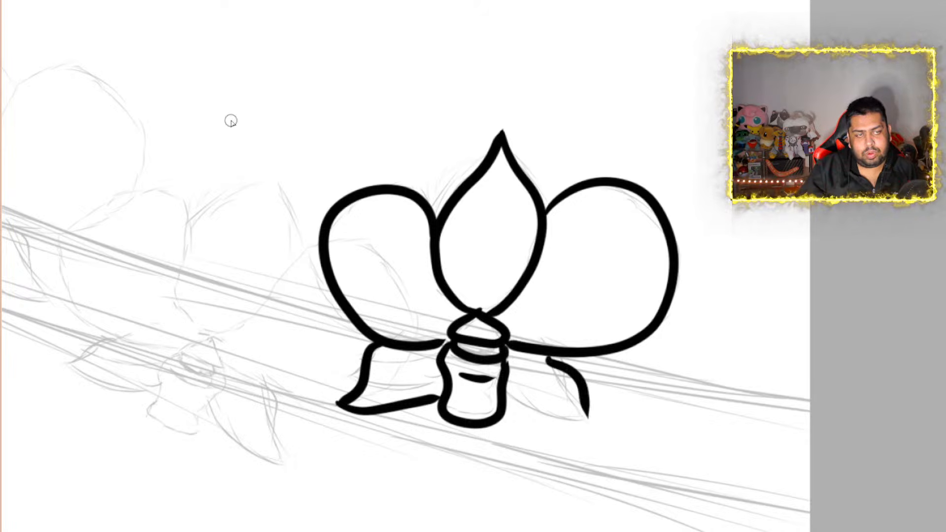
{"action": "key", "text": "ctrl+z"}
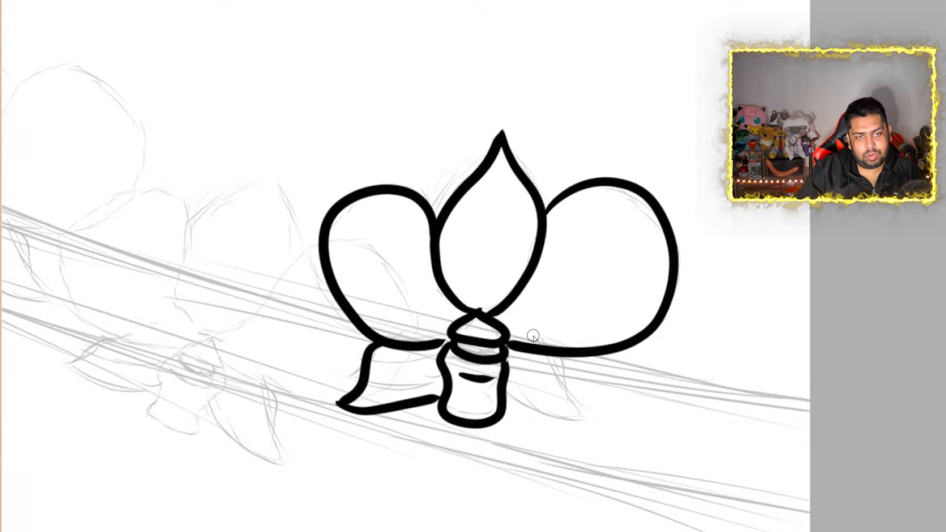
{"action": "mouse_move", "coordinate": [544, 358]}
{"action": "left_mouse_down"}
{"action": "mouse_move", "coordinate": [566, 367]}
{"action": "mouse_move", "coordinate": [581, 418]}
{"action": "mouse_move", "coordinate": [605, 442]}
{"action": "mouse_move", "coordinate": [503, 427]}
{"action": "mouse_move", "coordinate": [486, 409]}
{"action": "left_mouse_up"}
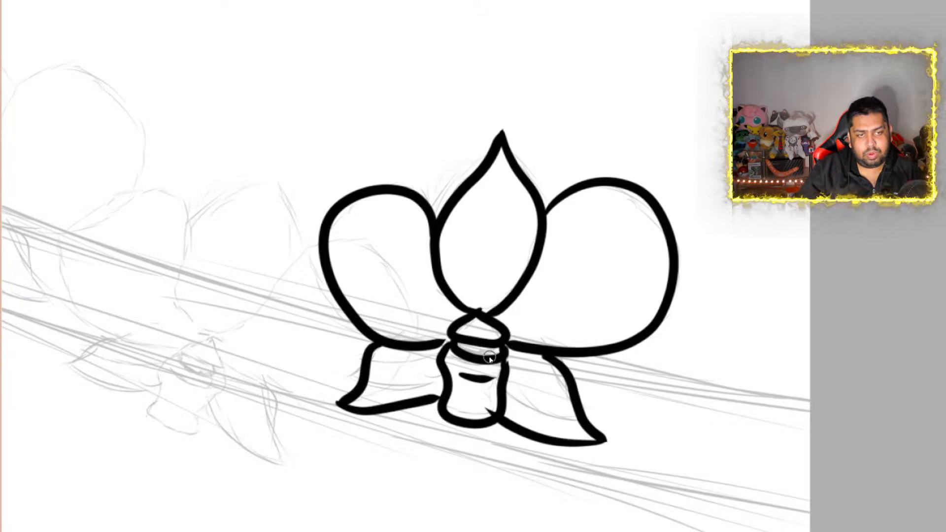
Fill the narrow band beneath the cap of the inked orchid's center solid black
{"action": "scroll", "coordinate": [489, 360], "scroll_direction": "down", "scroll_amount": 6}
{"action": "scroll", "coordinate": [471, 424], "scroll_direction": "up", "scroll_amount": 2}
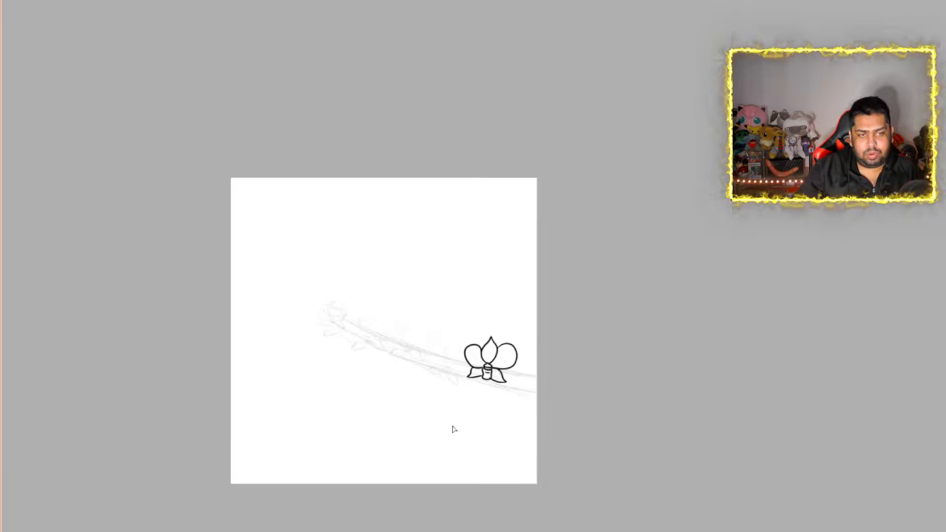
{"action": "scroll", "coordinate": [454, 429], "scroll_direction": "up", "scroll_amount": 2}
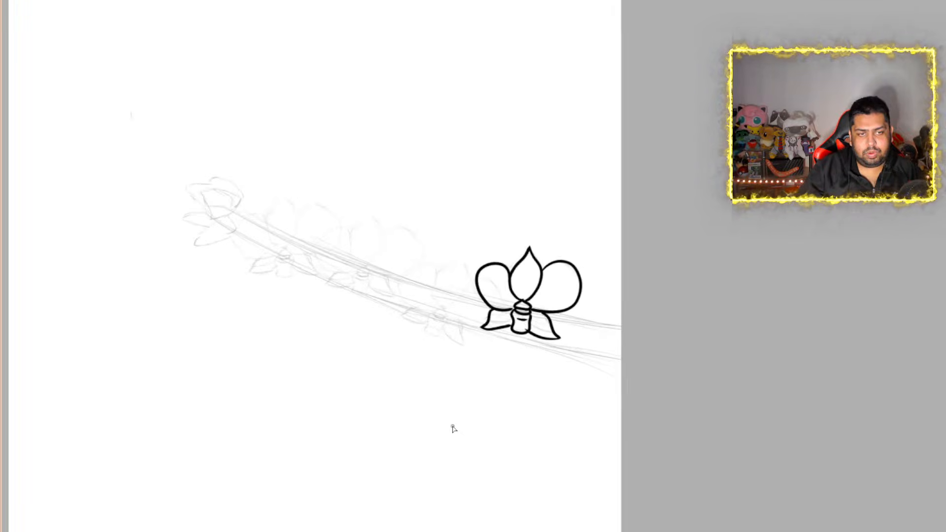
{"action": "scroll", "coordinate": [586, 328], "scroll_direction": "up", "scroll_amount": 8}
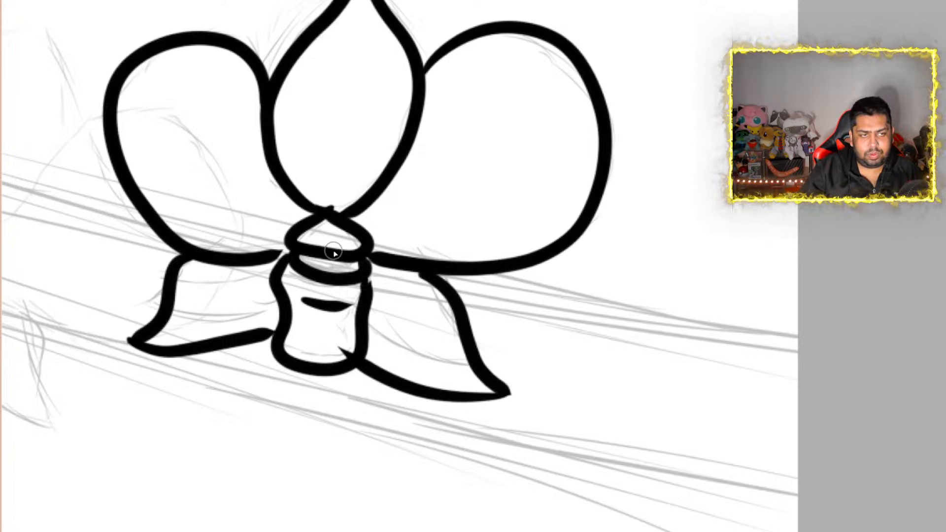
{"action": "mouse_move", "coordinate": [298, 257]}
{"action": "left_mouse_down"}
{"action": "mouse_move", "coordinate": [365, 270]}
{"action": "mouse_move", "coordinate": [358, 261]}
{"action": "mouse_move", "coordinate": [308, 261]}
{"action": "mouse_move", "coordinate": [331, 255]}
{"action": "mouse_move", "coordinate": [333, 237]}
{"action": "left_mouse_up"}
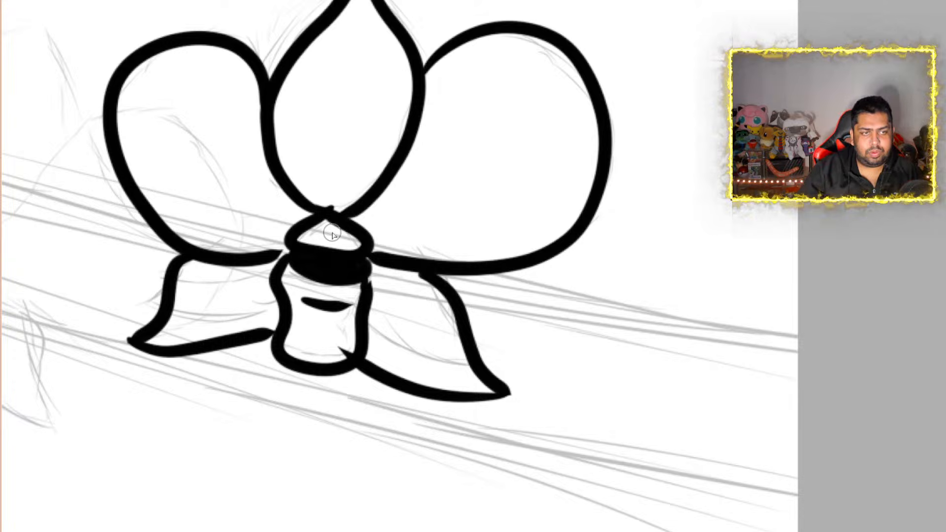
Check the inked orchid against the whole stem sketch, and undo all of its black linework
{"action": "scroll", "coordinate": [236, 225], "scroll_direction": "down", "scroll_amount": 10}
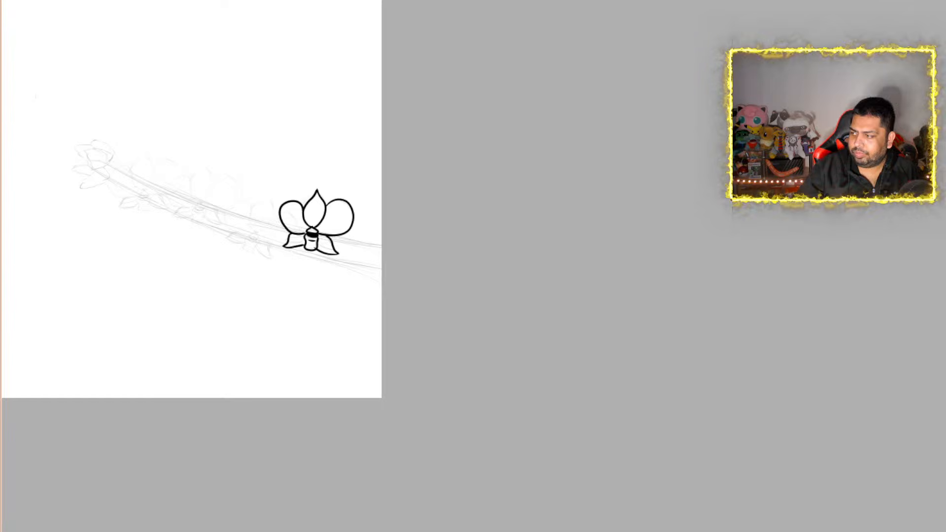
{"action": "scroll", "coordinate": [247, 199], "scroll_direction": "left", "scroll_amount": 5}
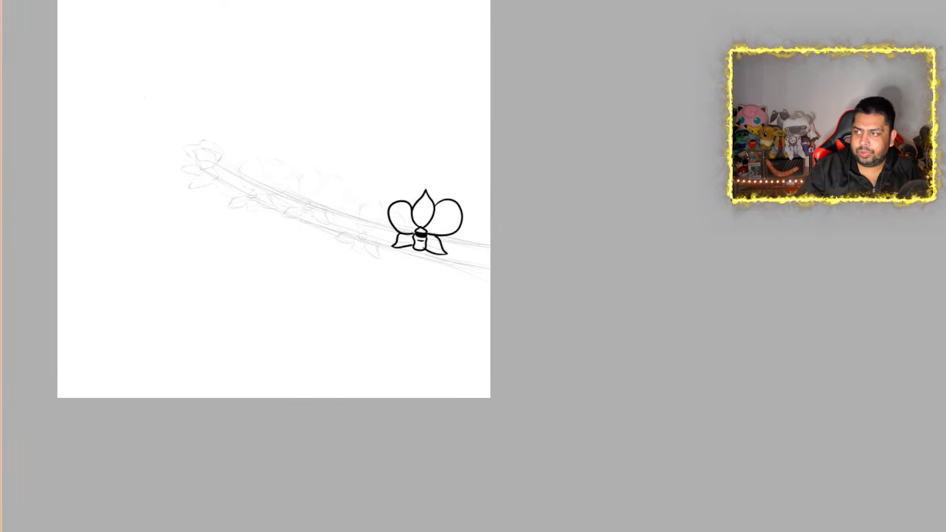
{"action": "scroll", "coordinate": [547, 337], "scroll_direction": "left", "scroll_amount": 3}
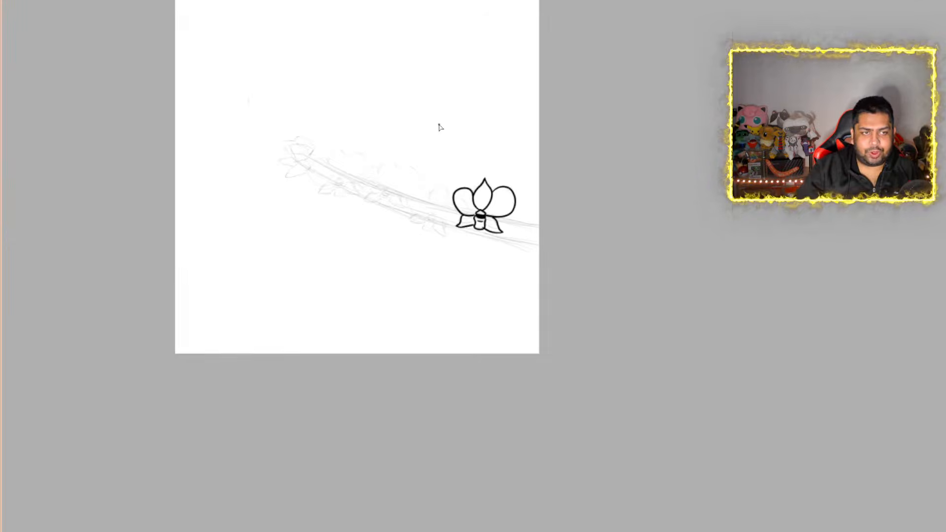
{"action": "scroll", "coordinate": [437, 127], "scroll_direction": "up", "scroll_amount": 5}
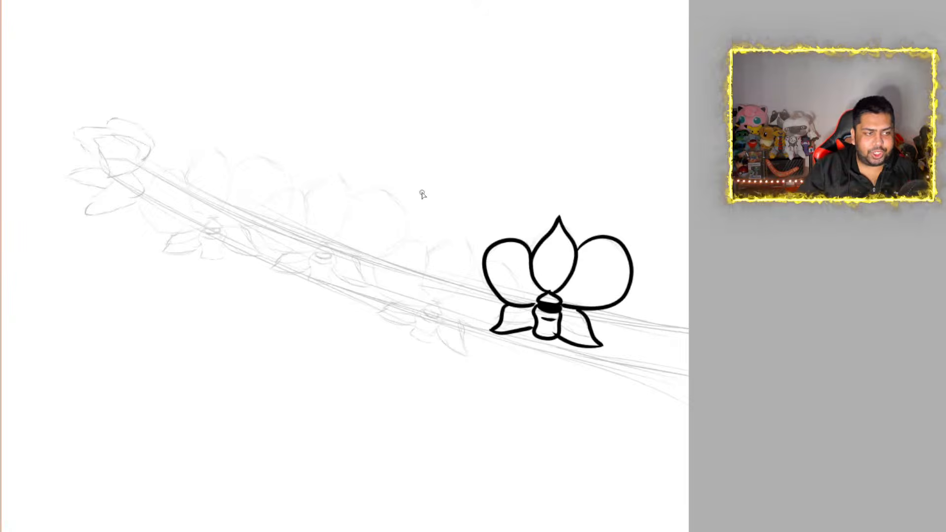
{"action": "scroll", "coordinate": [422, 195], "scroll_direction": "up", "scroll_amount": 1}
{"action": "scroll", "coordinate": [422, 194], "scroll_direction": "down", "scroll_amount": 4}
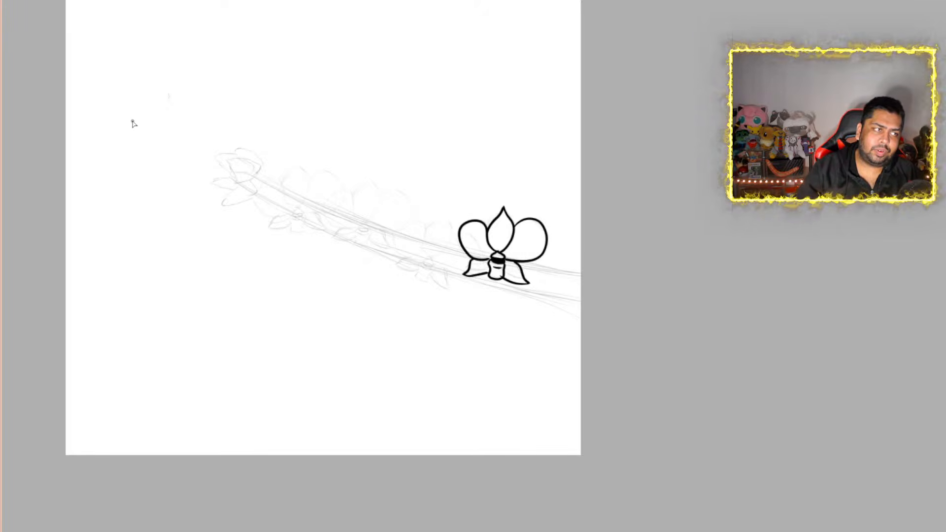
{"action": "key", "text": "ctrl+z"}
{"action": "key", "text": "ctrl+z"}
{"action": "key", "text": "ctrl+z"}
{"action": "key", "text": "ctrl+z"}
{"action": "key", "text": "ctrl+z"}
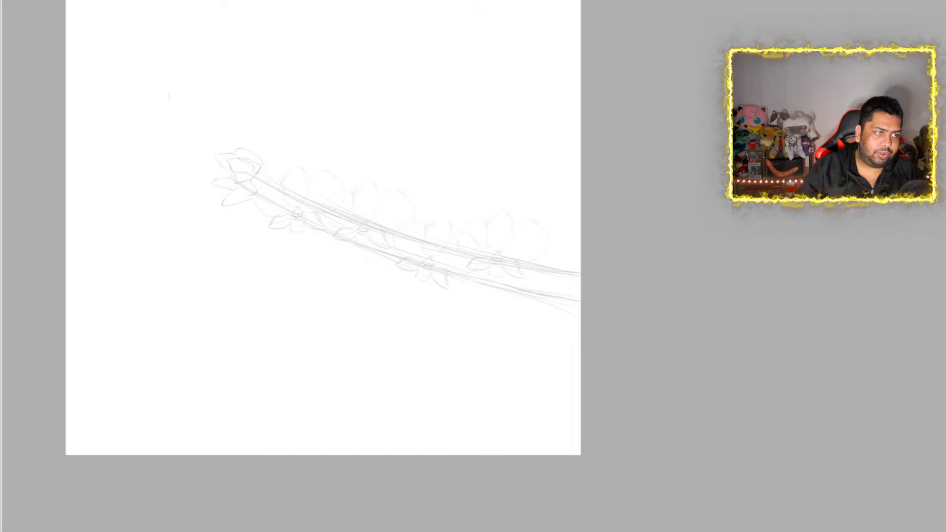
Rotate the whole orchid stem sketch clockwise to a steeper diagonal, enlarge it, and reposition and stretch it slightly on the canvas
{"action": "key", "text": "ctrl+t"}
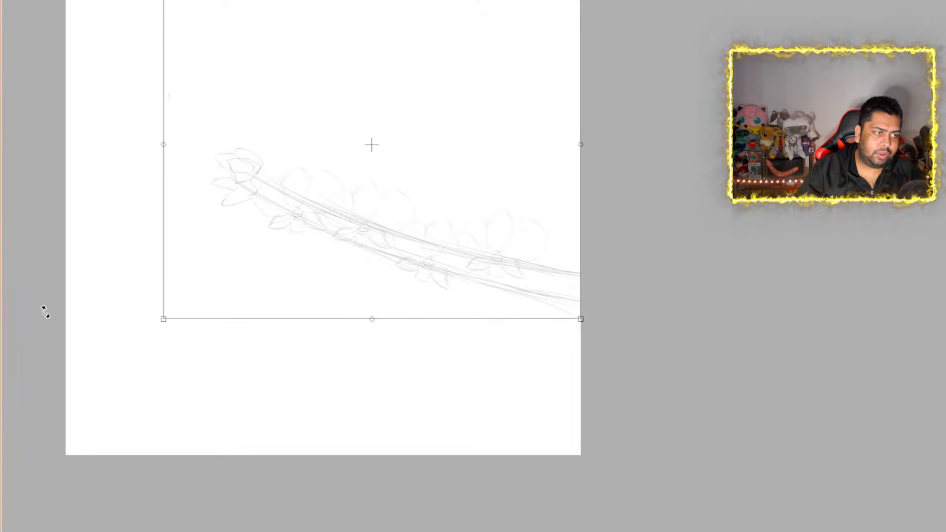
{"action": "mouse_move", "coordinate": [158, 323]}
{"action": "left_mouse_down"}
{"action": "mouse_move", "coordinate": [139, 289]}
{"action": "mouse_move", "coordinate": [93, 258]}
{"action": "left_mouse_up"}
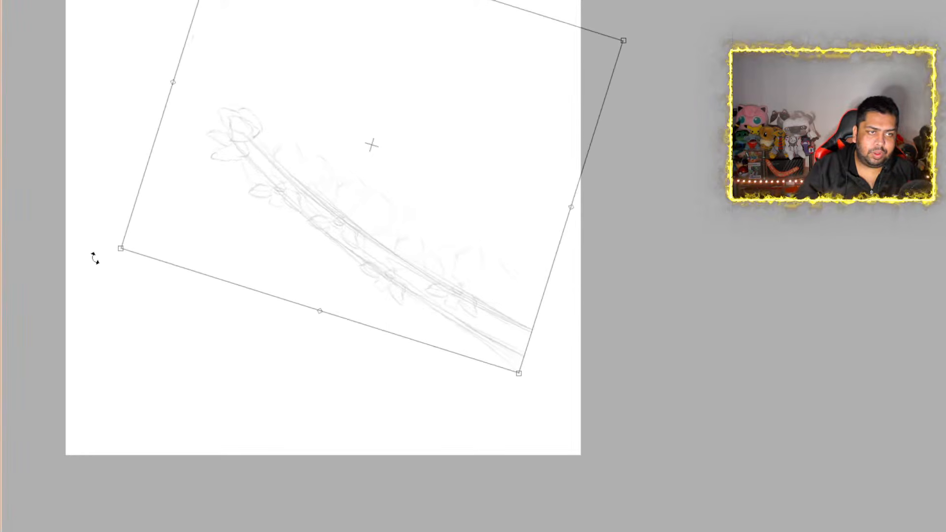
{"action": "mouse_move", "coordinate": [372, 253]}
{"action": "left_mouse_down"}
{"action": "mouse_move", "coordinate": [439, 338]}
{"action": "mouse_move", "coordinate": [440, 307]}
{"action": "left_mouse_up"}
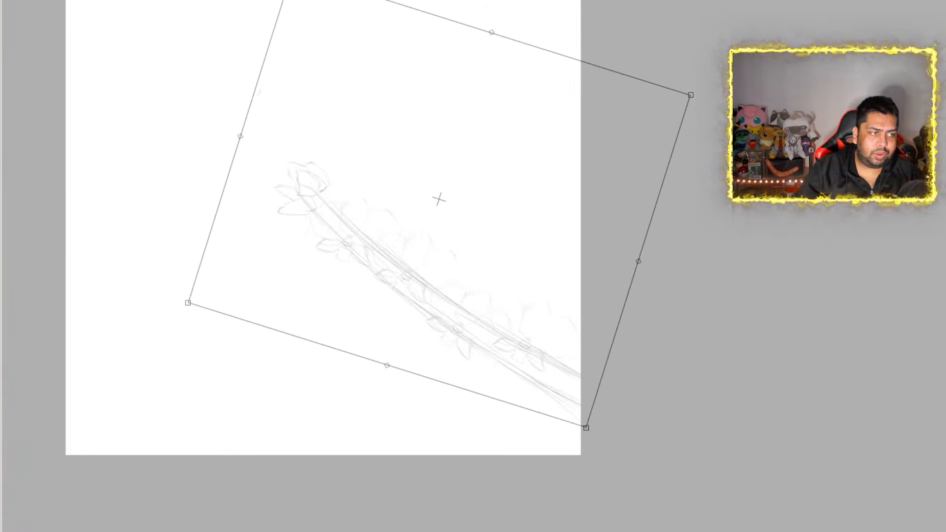
{"action": "left_click_drag", "start_coordinate": [240, 137], "coordinate": [147, 103]}
{"action": "mouse_move", "coordinate": [444, 15]}
{"action": "left_mouse_down"}
{"action": "mouse_move", "coordinate": [454, 17]}
{"action": "mouse_move", "coordinate": [458, 0]}
{"action": "left_mouse_up"}
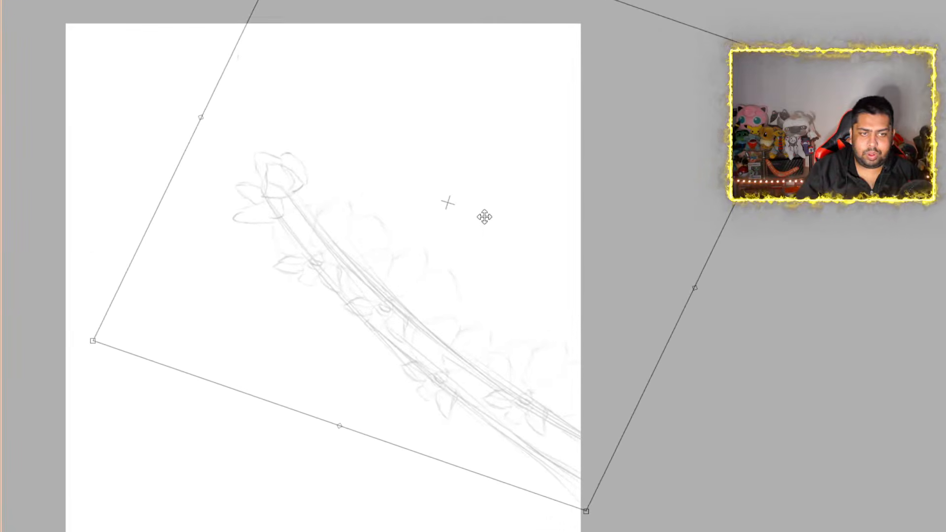
{"action": "mouse_move", "coordinate": [484, 215]}
{"action": "left_mouse_down"}
{"action": "mouse_move", "coordinate": [398, 276]}
{"action": "mouse_move", "coordinate": [428, 283]}
{"action": "left_mouse_up"}
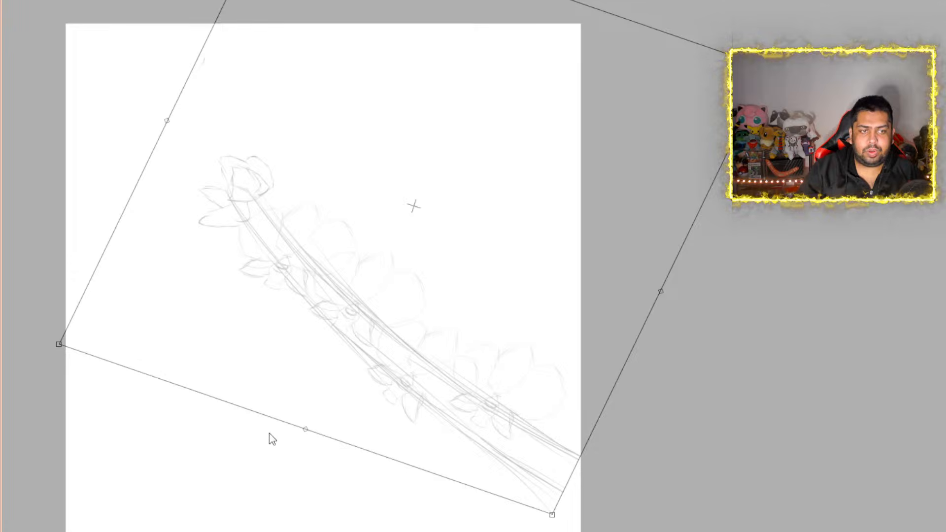
{"action": "left_click_drag", "start_coordinate": [313, 440], "coordinate": [322, 461]}
{"action": "left_click_drag", "start_coordinate": [68, 370], "coordinate": [58, 394]}
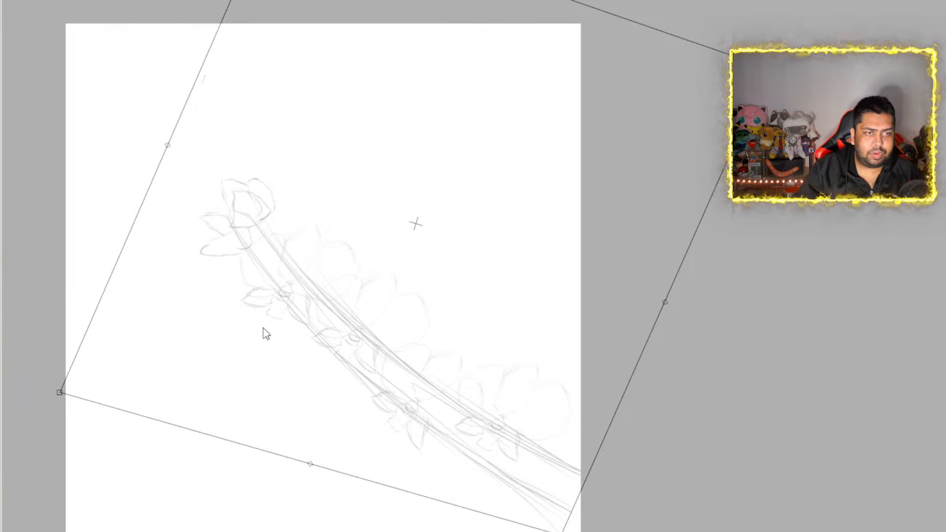
{"action": "key", "text": "Return"}
Ink the pointed cap and curved lip of the lowest orchid's center in thick black outline over the tilted sketch
{"action": "scroll", "coordinate": [450, 457], "scroll_direction": "down", "scroll_amount": 2}
{"action": "scroll", "coordinate": [503, 465], "scroll_direction": "up", "scroll_amount": 4}
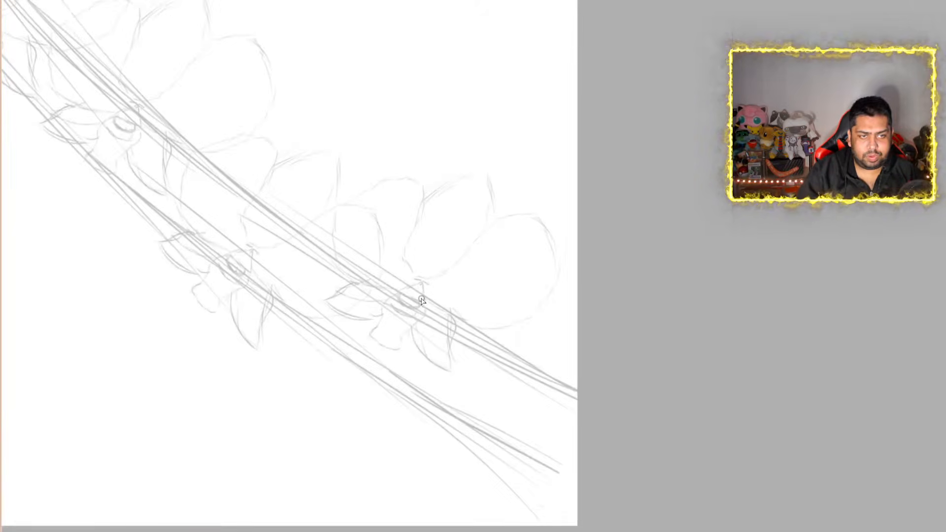
{"action": "scroll", "coordinate": [399, 287], "scroll_direction": "up", "scroll_amount": 2}
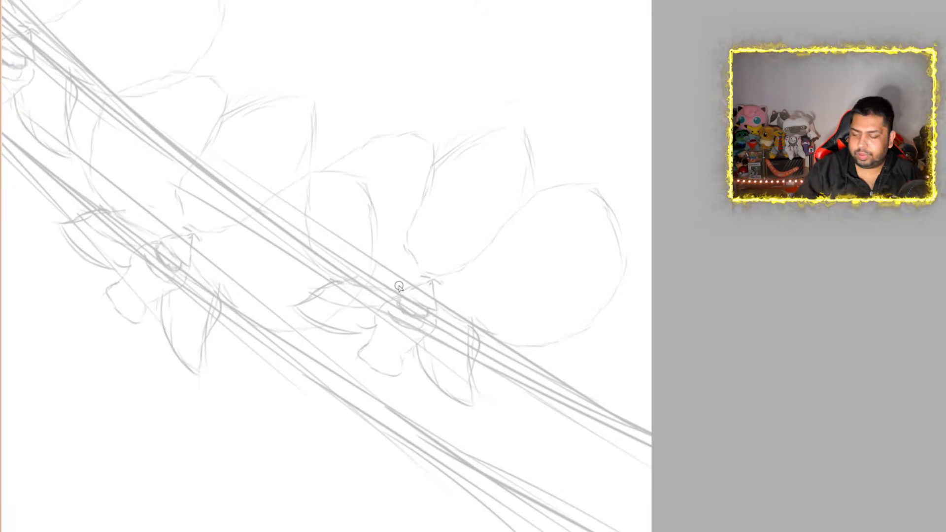
{"action": "scroll", "coordinate": [399, 287], "scroll_direction": "up", "scroll_amount": 1}
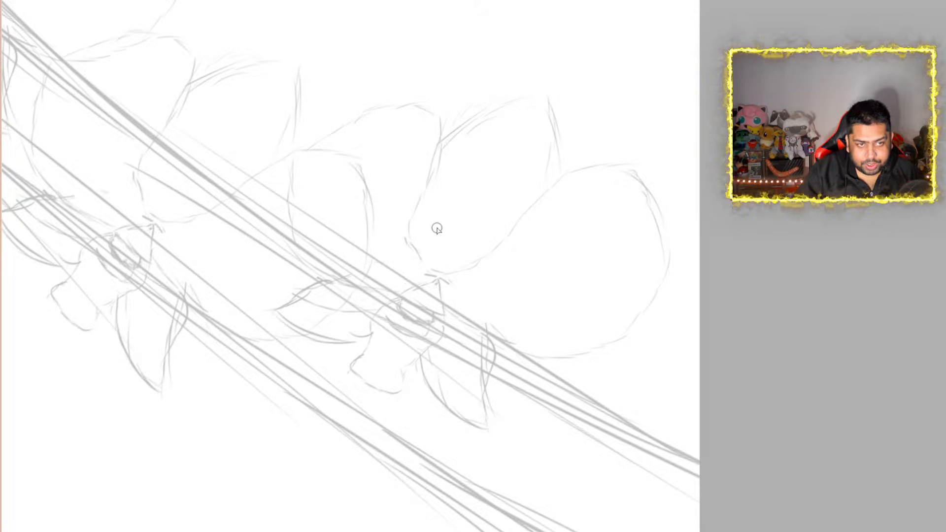
{"action": "mouse_move", "coordinate": [408, 293]}
{"action": "left_mouse_down"}
{"action": "mouse_move", "coordinate": [438, 280]}
{"action": "mouse_move", "coordinate": [446, 313]}
{"action": "mouse_move", "coordinate": [403, 295]}
{"action": "mouse_move", "coordinate": [410, 323]}
{"action": "mouse_move", "coordinate": [441, 321]}
{"action": "mouse_move", "coordinate": [445, 310]}
{"action": "mouse_move", "coordinate": [377, 314]}
{"action": "mouse_move", "coordinate": [366, 331]}
{"action": "mouse_move", "coordinate": [369, 350]}
{"action": "mouse_move", "coordinate": [359, 356]}
{"action": "mouse_move", "coordinate": [365, 389]}
{"action": "mouse_move", "coordinate": [406, 393]}
{"action": "mouse_move", "coordinate": [412, 368]}
{"action": "left_mouse_up"}
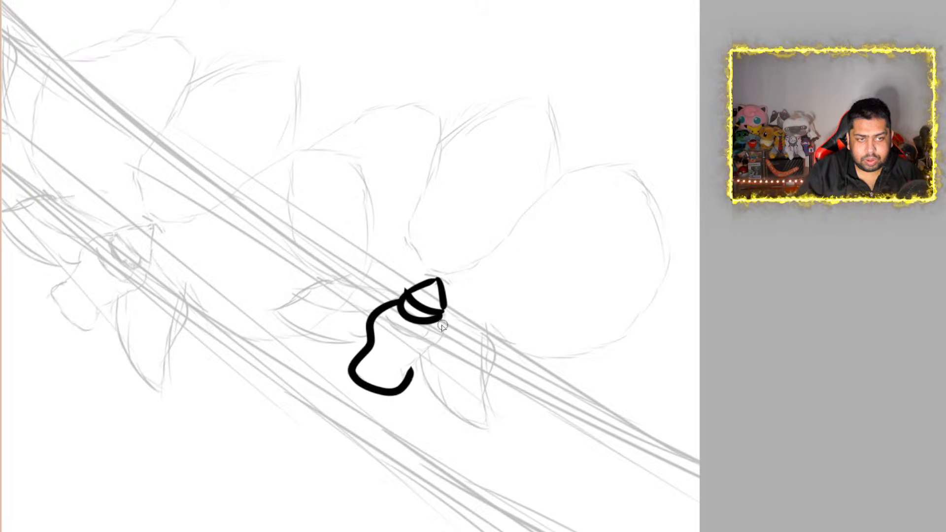
{"action": "mouse_move", "coordinate": [434, 324]}
{"action": "left_mouse_down"}
{"action": "mouse_move", "coordinate": [440, 348]}
{"action": "mouse_move", "coordinate": [406, 372]}
{"action": "mouse_move", "coordinate": [406, 383]}
{"action": "left_mouse_up"}
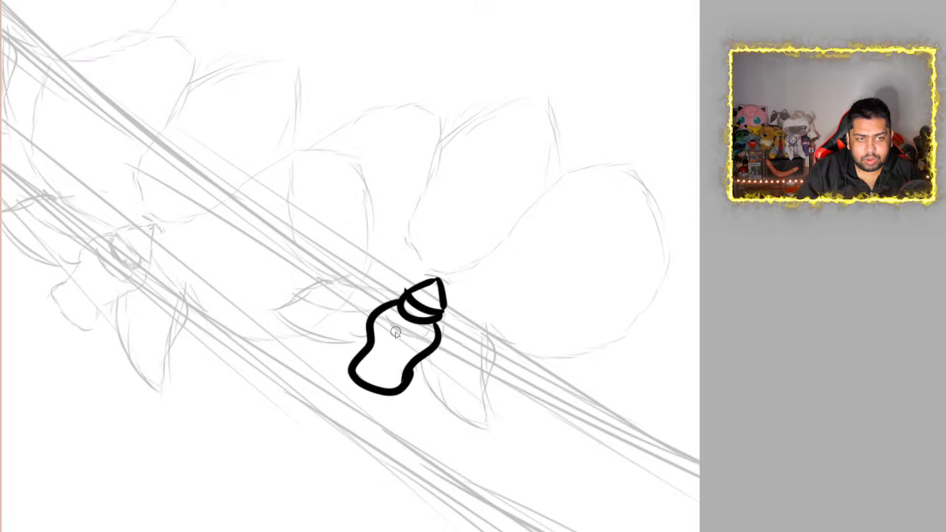
Ink a short curved crease across the lowest orchid's lip and fill the band beneath its cap solid black
{"action": "left_click_drag", "start_coordinate": [386, 325], "coordinate": [421, 340]}
{"action": "left_click_drag", "start_coordinate": [404, 302], "coordinate": [432, 317]}
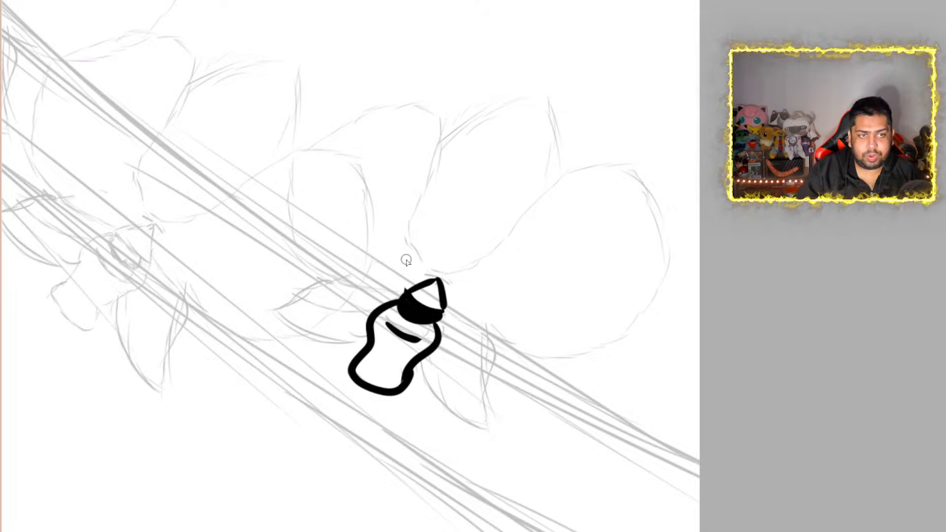
Ink the lowest orchid's pointed upper petal and the two large rounded side petals in thick black outline
{"action": "mouse_move", "coordinate": [434, 279]}
{"action": "left_mouse_down"}
{"action": "mouse_move", "coordinate": [418, 243]}
{"action": "mouse_move", "coordinate": [434, 178]}
{"action": "mouse_move", "coordinate": [504, 118]}
{"action": "mouse_move", "coordinate": [562, 85]}
{"action": "mouse_move", "coordinate": [522, 211]}
{"action": "mouse_move", "coordinate": [474, 266]}
{"action": "mouse_move", "coordinate": [441, 275]}
{"action": "left_mouse_up"}
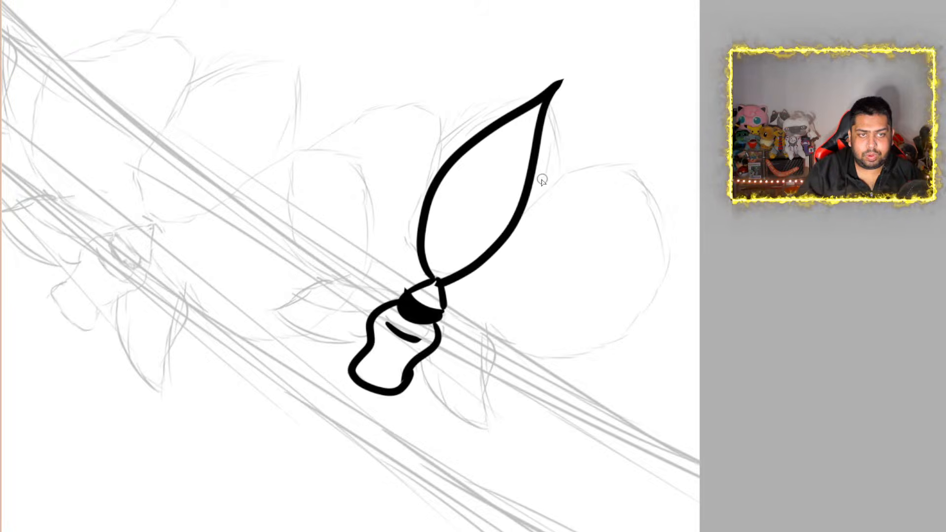
{"action": "mouse_move", "coordinate": [522, 212]}
{"action": "left_mouse_down"}
{"action": "mouse_move", "coordinate": [585, 167]}
{"action": "mouse_move", "coordinate": [667, 192]}
{"action": "mouse_move", "coordinate": [651, 287]}
{"action": "mouse_move", "coordinate": [607, 349]}
{"action": "mouse_move", "coordinate": [515, 351]}
{"action": "mouse_move", "coordinate": [456, 329]}
{"action": "mouse_move", "coordinate": [438, 311]}
{"action": "left_mouse_up"}
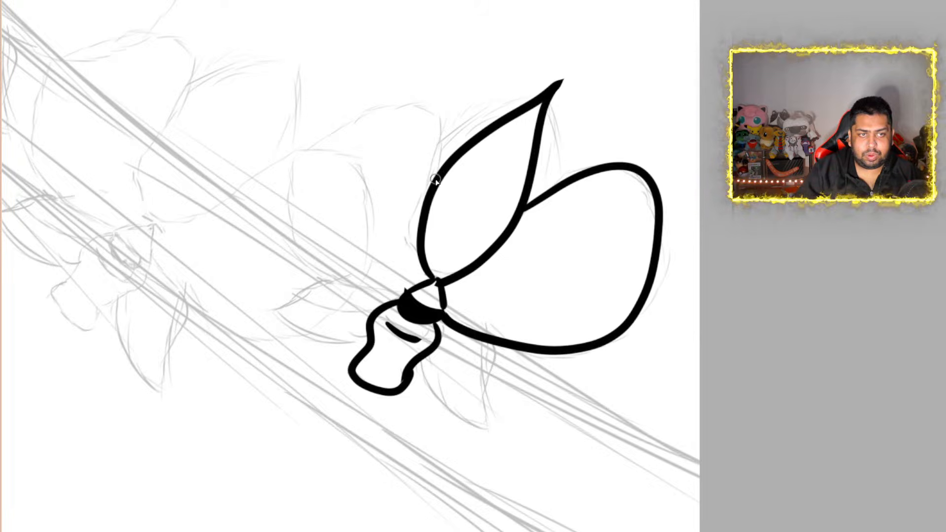
{"action": "mouse_move", "coordinate": [435, 181]}
{"action": "left_mouse_down"}
{"action": "mouse_move", "coordinate": [454, 112]}
{"action": "mouse_move", "coordinate": [369, 93]}
{"action": "mouse_move", "coordinate": [303, 150]}
{"action": "mouse_move", "coordinate": [291, 224]}
{"action": "mouse_move", "coordinate": [327, 271]}
{"action": "mouse_move", "coordinate": [394, 298]}
{"action": "left_mouse_up"}
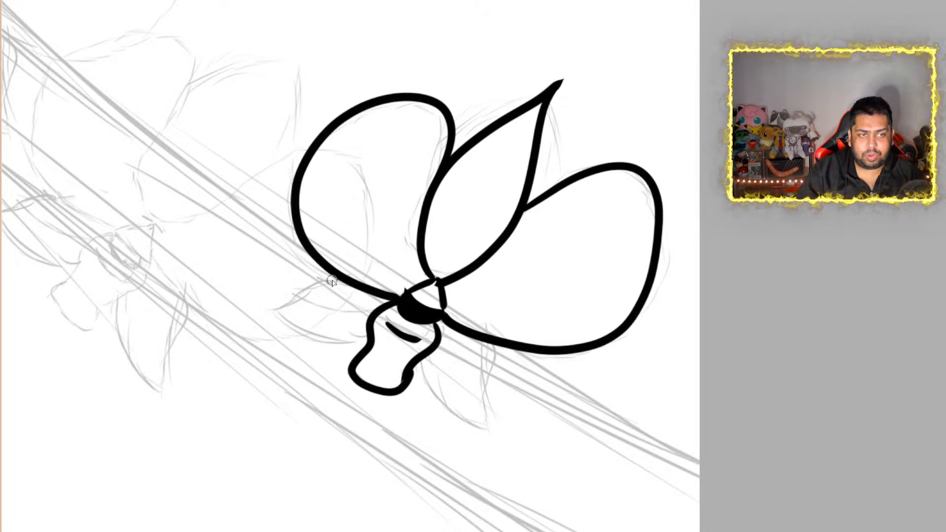
Ink the two small pointed lower petals on either side of the lip, redoing the first stroke
{"action": "left_click_drag", "start_coordinate": [335, 281], "coordinate": [260, 303]}
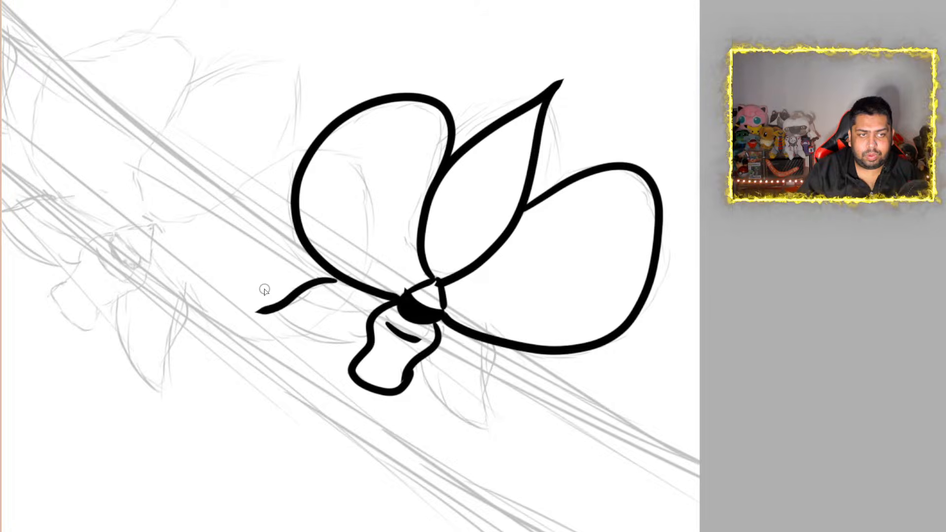
{"action": "key", "text": "ctrl+z"}
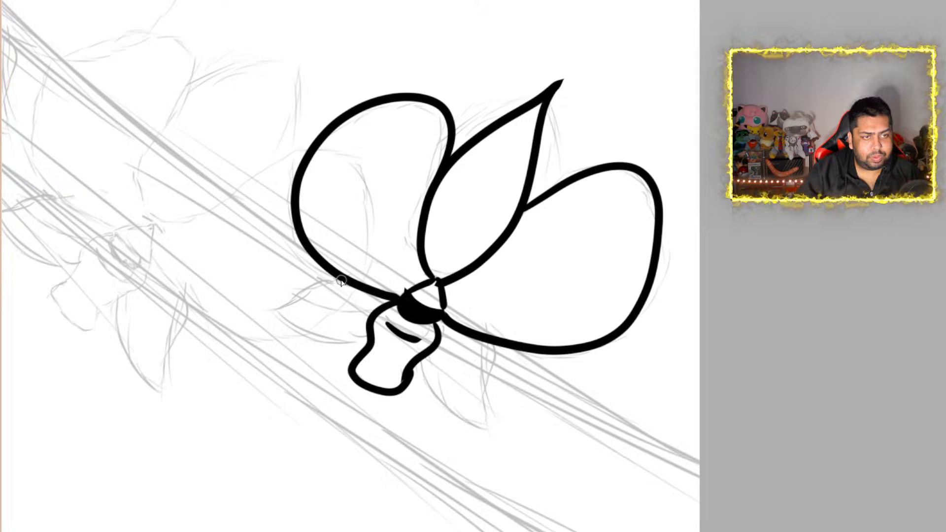
{"action": "mouse_move", "coordinate": [340, 280]}
{"action": "left_mouse_down"}
{"action": "mouse_move", "coordinate": [253, 317]}
{"action": "mouse_move", "coordinate": [325, 341]}
{"action": "mouse_move", "coordinate": [371, 343]}
{"action": "left_mouse_up"}
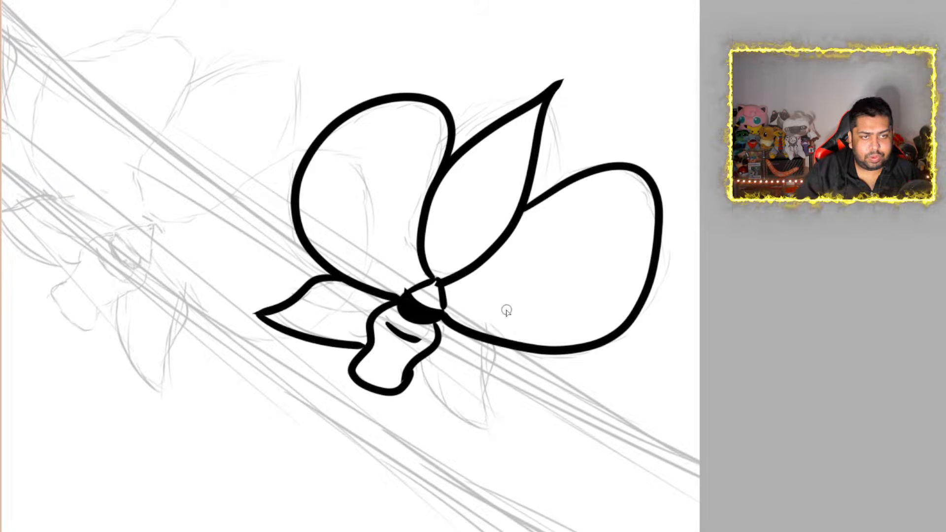
{"action": "mouse_move", "coordinate": [479, 341]}
{"action": "left_mouse_down"}
{"action": "mouse_move", "coordinate": [495, 352]}
{"action": "mouse_move", "coordinate": [483, 380]}
{"action": "mouse_move", "coordinate": [489, 428]}
{"action": "mouse_move", "coordinate": [429, 398]}
{"action": "mouse_move", "coordinate": [417, 362]}
{"action": "left_mouse_up"}
Add tapered crease lines inside the inked petals: one in each rounded and lower petal, and two in the pointed upper petal
{"action": "scroll", "coordinate": [445, 266], "scroll_direction": "down", "scroll_amount": 5}
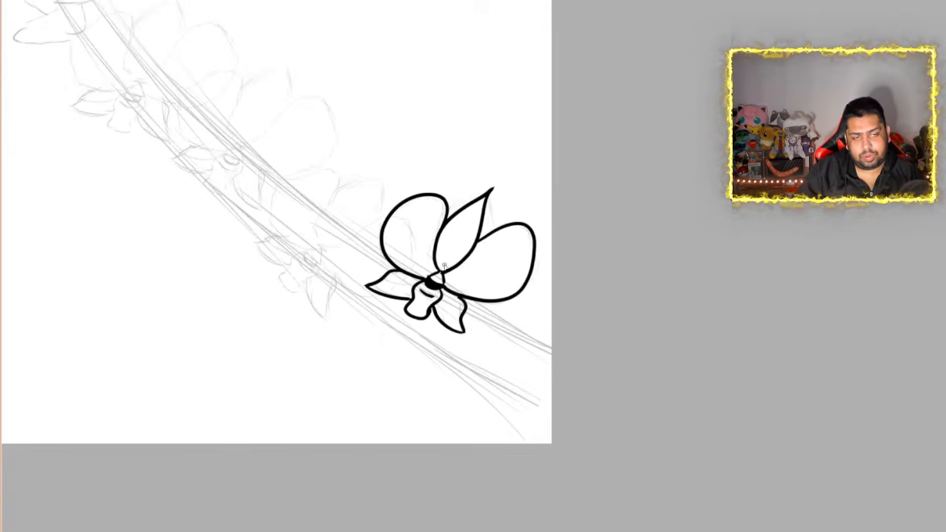
{"action": "scroll", "coordinate": [428, 276], "scroll_direction": "up", "scroll_amount": 1}
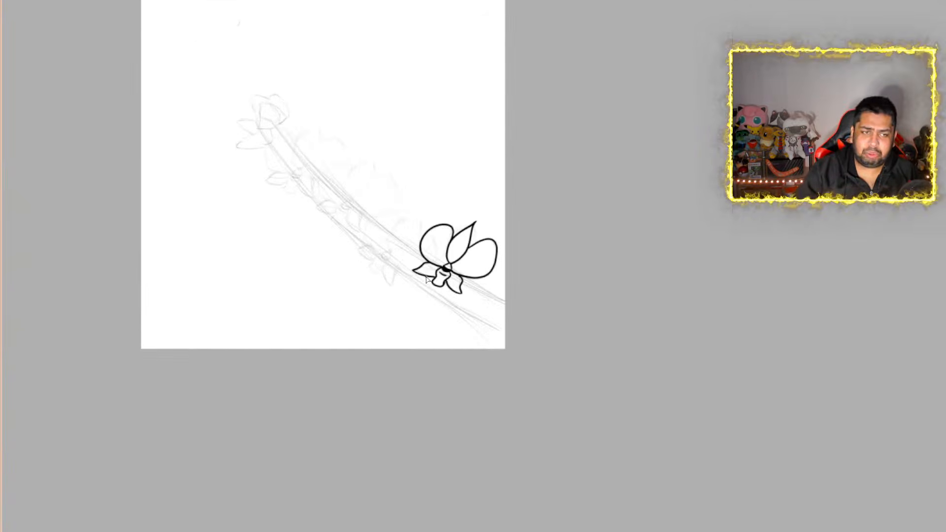
{"action": "scroll", "coordinate": [426, 279], "scroll_direction": "up", "scroll_amount": 5}
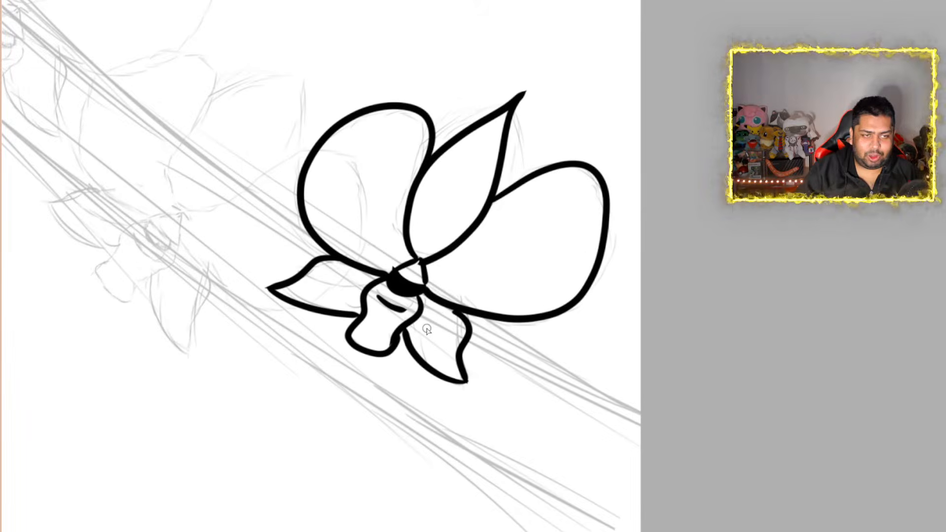
{"action": "scroll", "coordinate": [427, 329], "scroll_direction": "down", "scroll_amount": 2}
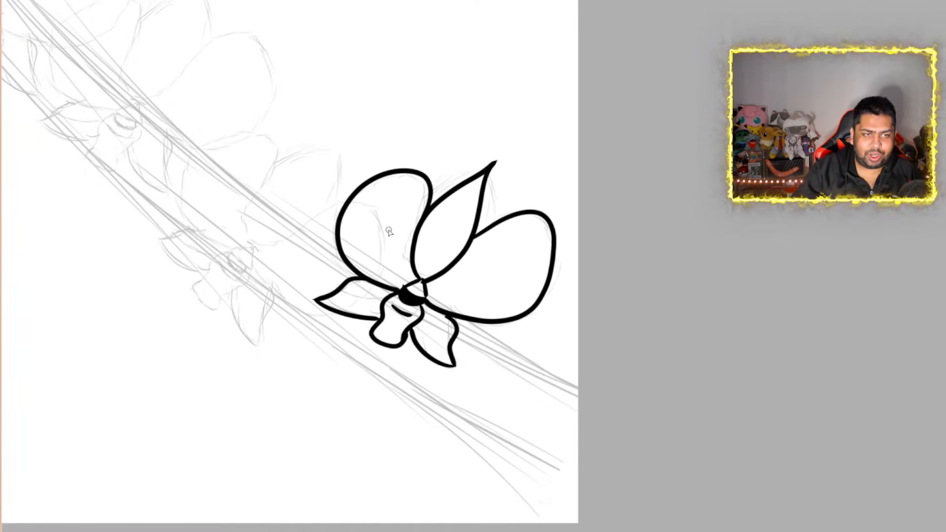
{"action": "scroll", "coordinate": [389, 232], "scroll_direction": "up", "scroll_amount": 2}
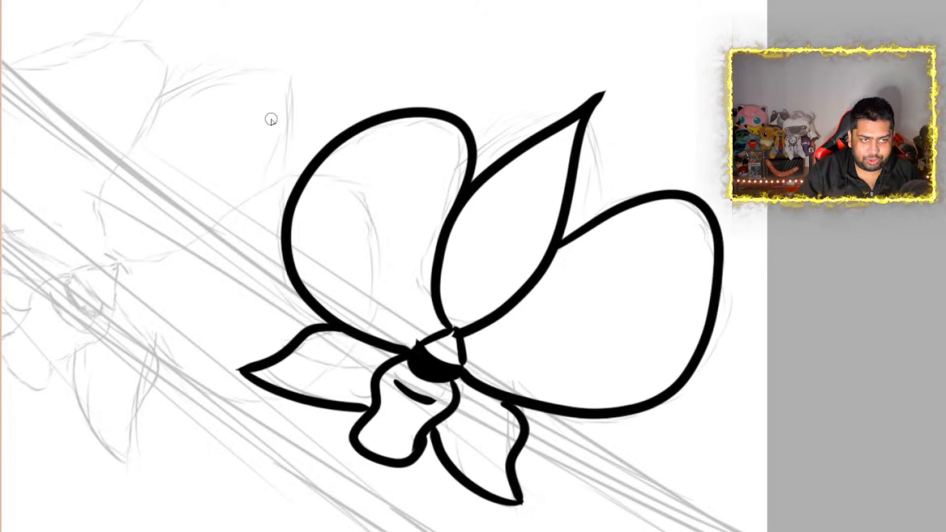
{"action": "mouse_move", "coordinate": [391, 170]}
{"action": "left_mouse_down"}
{"action": "mouse_move", "coordinate": [317, 235]}
{"action": "mouse_move", "coordinate": [323, 255]}
{"action": "left_mouse_up"}
{"action": "mouse_move", "coordinate": [646, 256]}
{"action": "left_mouse_down"}
{"action": "mouse_move", "coordinate": [655, 327]}
{"action": "mouse_move", "coordinate": [601, 390]}
{"action": "left_mouse_up"}
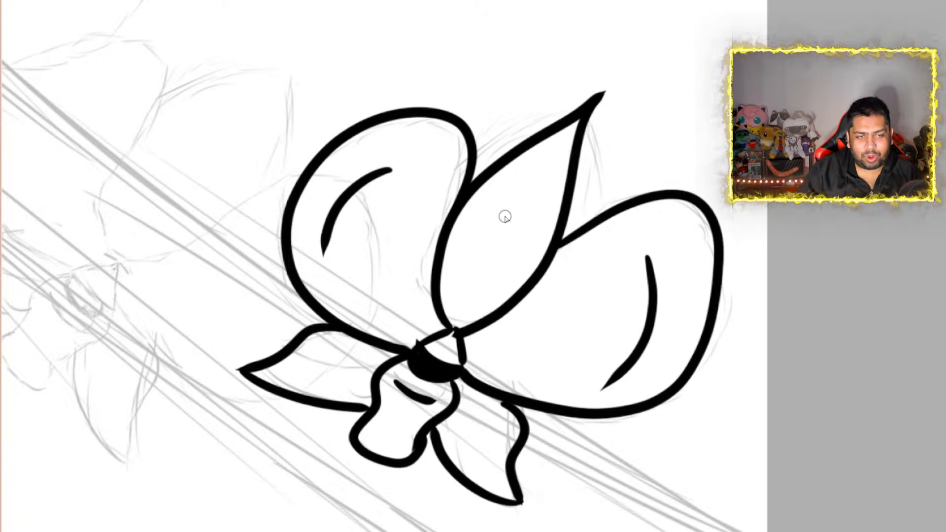
{"action": "left_click_drag", "start_coordinate": [500, 213], "coordinate": [472, 242]}
{"action": "mouse_move", "coordinate": [526, 217]}
{"action": "left_mouse_down"}
{"action": "mouse_move", "coordinate": [516, 259]}
{"action": "mouse_move", "coordinate": [498, 281]}
{"action": "left_mouse_up"}
{"action": "mouse_move", "coordinate": [343, 360]}
{"action": "left_mouse_down"}
{"action": "mouse_move", "coordinate": [317, 360]}
{"action": "mouse_move", "coordinate": [304, 374]}
{"action": "left_mouse_up"}
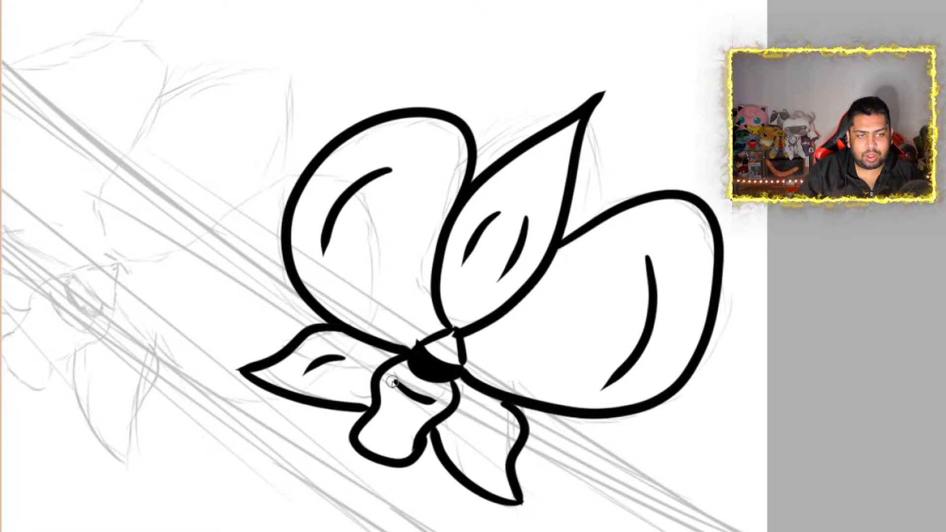
{"action": "left_click_drag", "start_coordinate": [479, 410], "coordinate": [496, 454]}
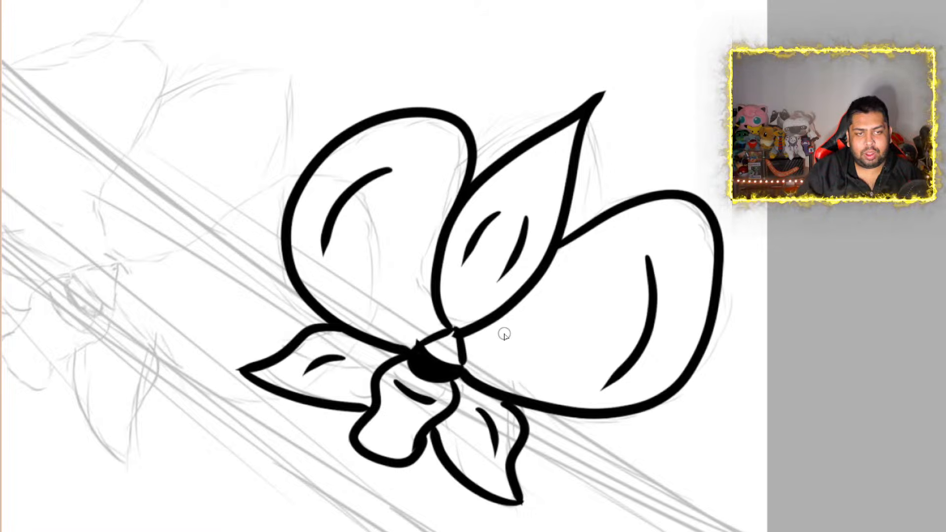
Add a second tapered crease line to each of the two large rounded petals, closer to the flower's center
{"action": "scroll", "coordinate": [505, 335], "scroll_direction": "down", "scroll_amount": 10}
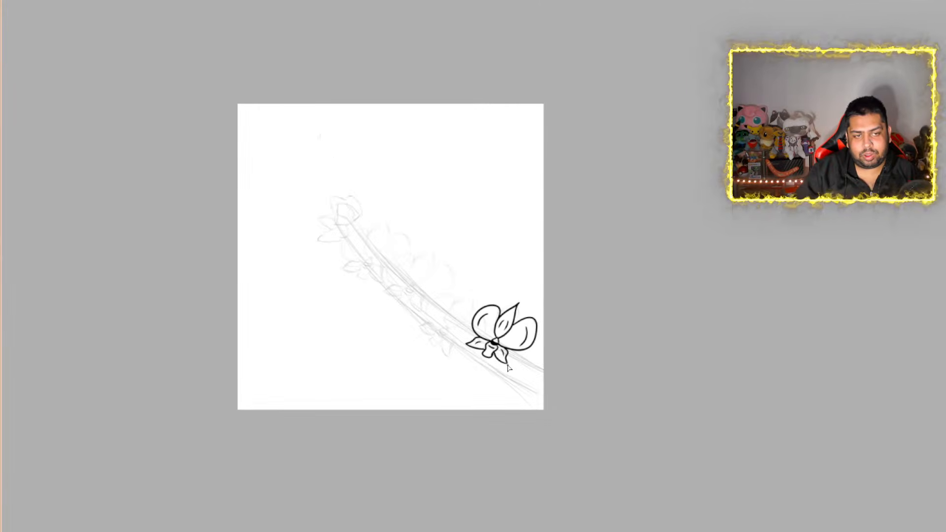
{"action": "scroll", "coordinate": [509, 368], "scroll_direction": "up", "scroll_amount": 1}
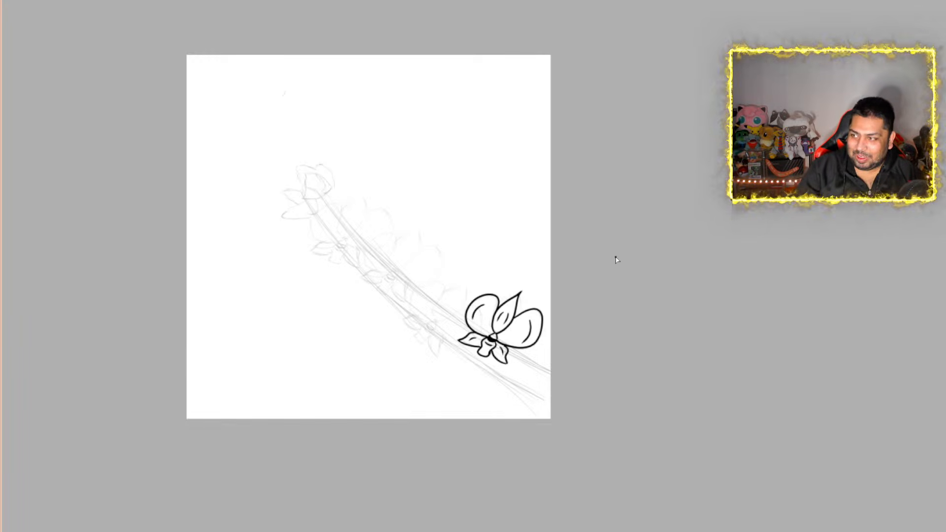
{"action": "scroll", "coordinate": [483, 300], "scroll_direction": "up", "scroll_amount": 5}
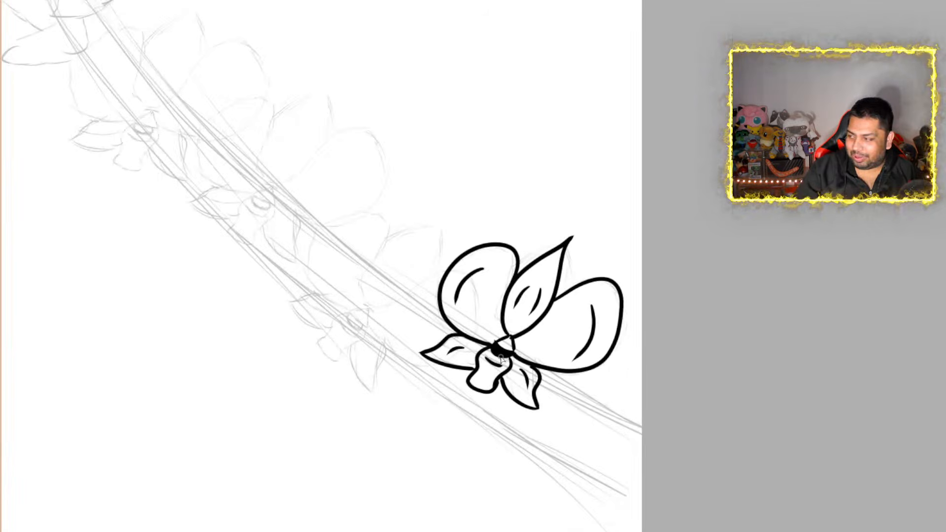
{"action": "scroll", "coordinate": [535, 320], "scroll_direction": "up", "scroll_amount": 2}
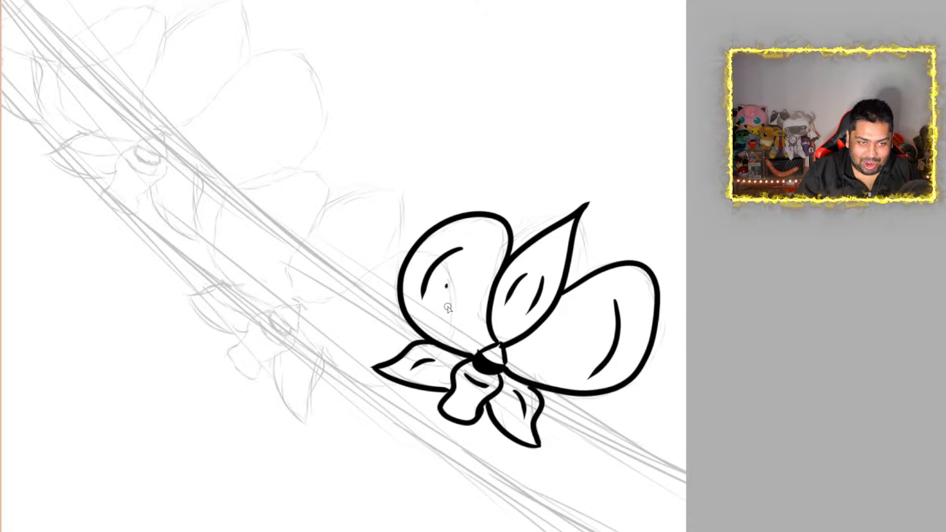
{"action": "left_click_drag", "start_coordinate": [446, 286], "coordinate": [463, 328]}
{"action": "left_click_drag", "start_coordinate": [586, 338], "coordinate": [530, 352]}
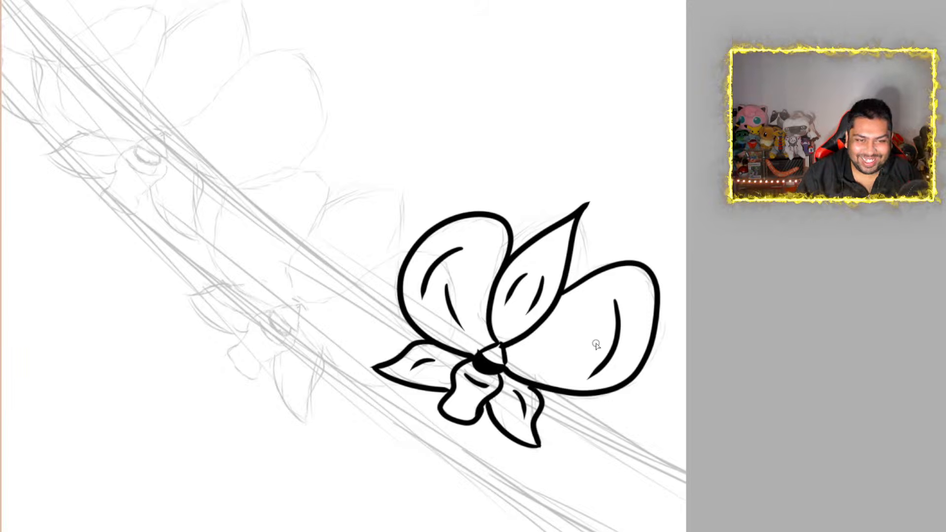
{"action": "left_click_drag", "start_coordinate": [588, 332], "coordinate": [545, 354]}
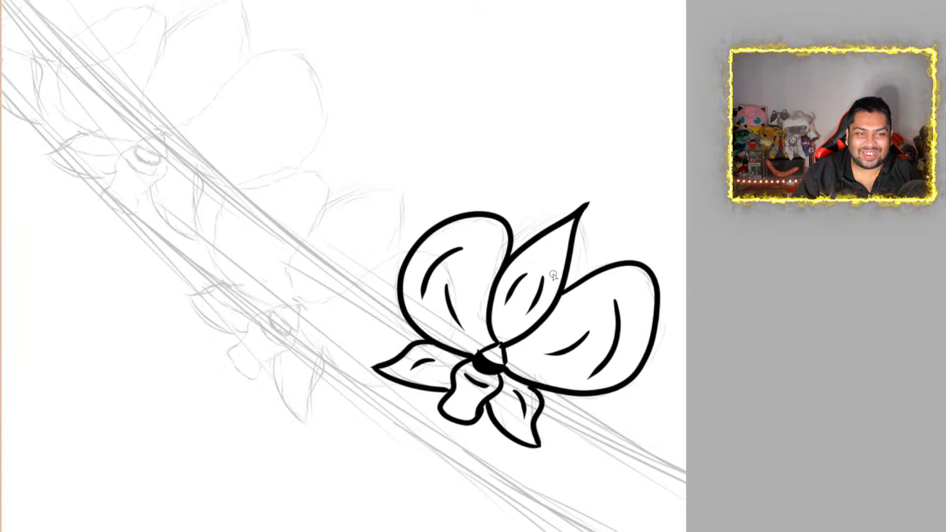
Erase a gap in the outer edge of each large rounded petal and ink a small angular notch across it
{"action": "scroll", "coordinate": [553, 275], "scroll_direction": "down", "scroll_amount": 8}
{"action": "scroll", "coordinate": [581, 284], "scroll_direction": "up", "scroll_amount": 2}
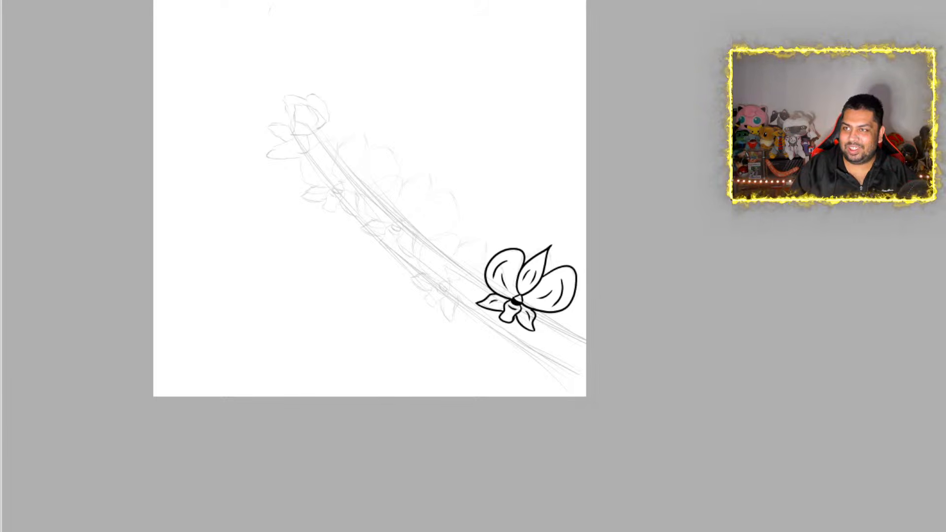
{"action": "scroll", "coordinate": [510, 266], "scroll_direction": "up", "scroll_amount": 8}
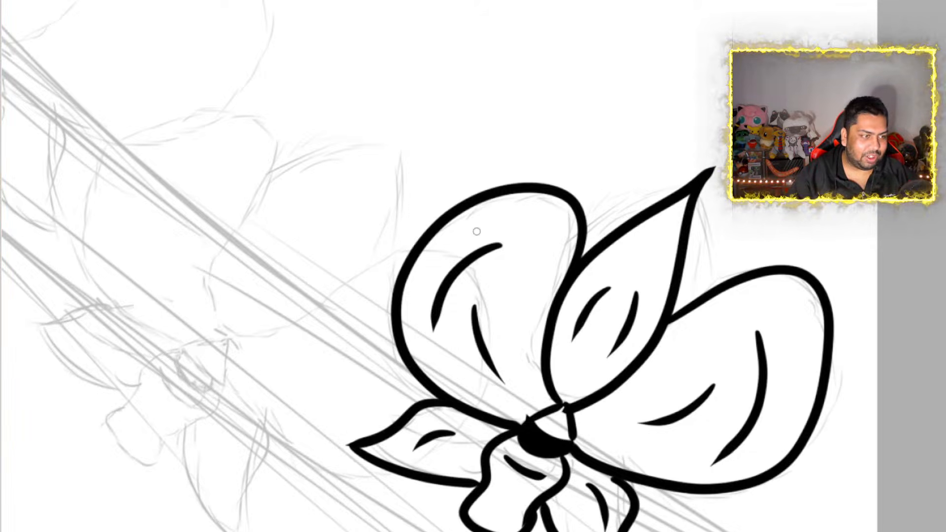
{"action": "mouse_move", "coordinate": [422, 271]}
{"action": "left_mouse_down"}
{"action": "mouse_move", "coordinate": [413, 228]}
{"action": "mouse_move", "coordinate": [428, 247]}
{"action": "left_mouse_up"}
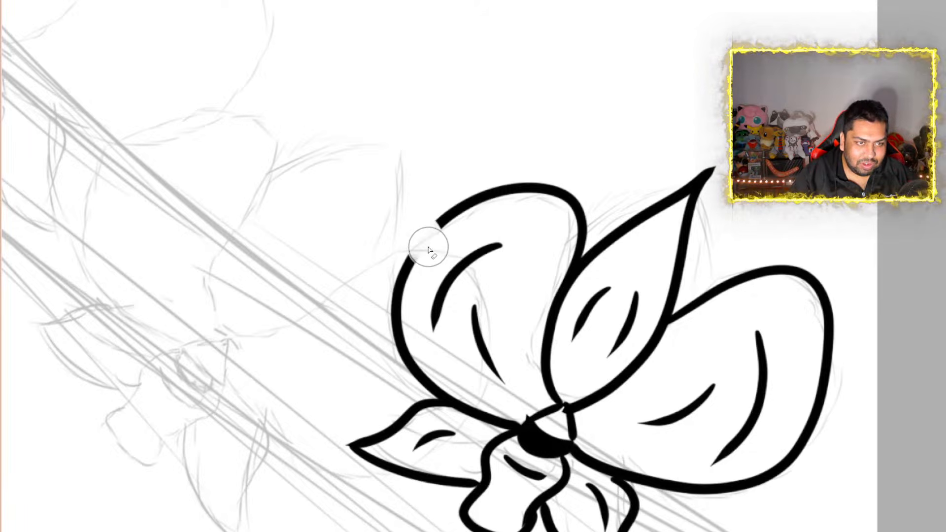
{"action": "mouse_move", "coordinate": [816, 366]}
{"action": "left_mouse_down"}
{"action": "mouse_move", "coordinate": [809, 386]}
{"action": "mouse_move", "coordinate": [812, 378]}
{"action": "left_mouse_up"}
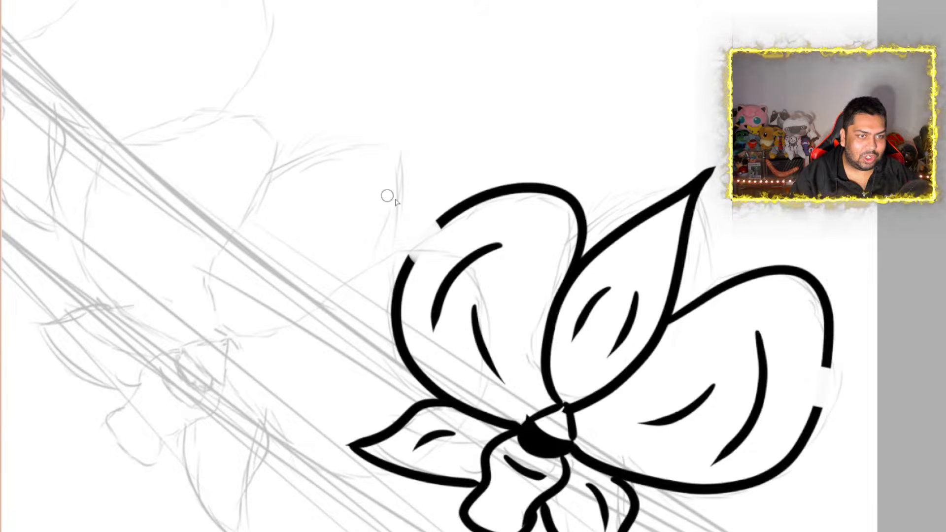
{"action": "mouse_move", "coordinate": [442, 225]}
{"action": "left_mouse_down"}
{"action": "mouse_move", "coordinate": [435, 259]}
{"action": "mouse_move", "coordinate": [409, 262]}
{"action": "left_mouse_up"}
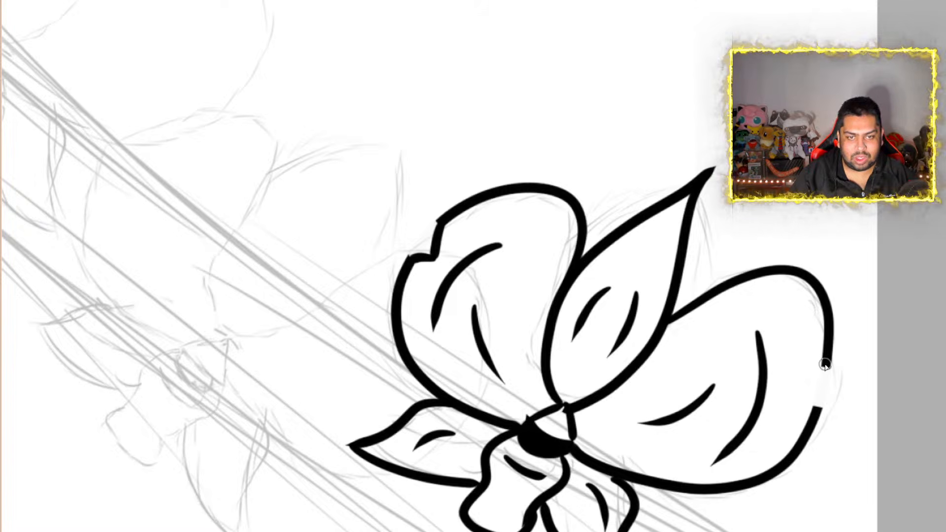
{"action": "mouse_move", "coordinate": [828, 365]}
{"action": "left_mouse_down"}
{"action": "mouse_move", "coordinate": [798, 377]}
{"action": "mouse_move", "coordinate": [817, 410]}
{"action": "mouse_move", "coordinate": [811, 387]}
{"action": "left_mouse_up"}
Compare the inked orchid on the stem sketch with the petal shapes and edge notches in the pink orchid reference photo
{"action": "scroll", "coordinate": [811, 387], "scroll_direction": "down", "scroll_amount": 4}
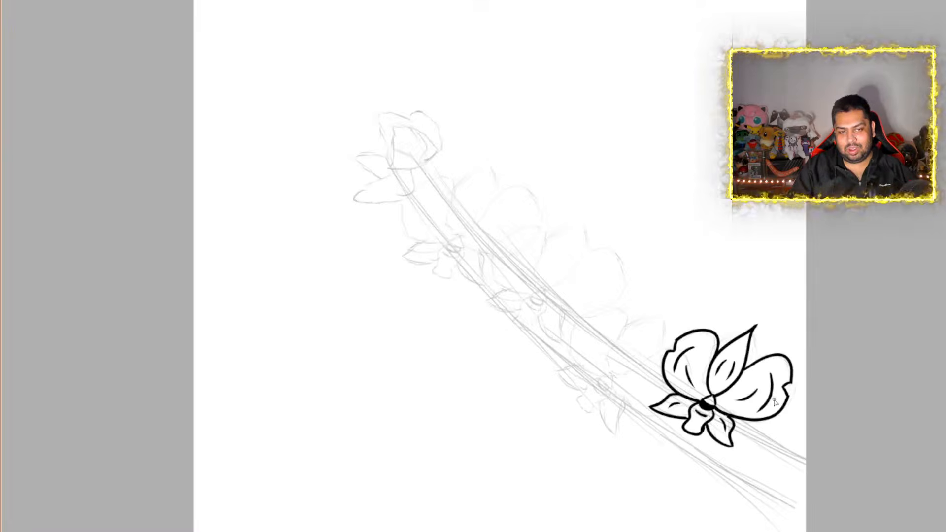
{"action": "scroll", "coordinate": [799, 428], "scroll_direction": "up", "scroll_amount": 1}
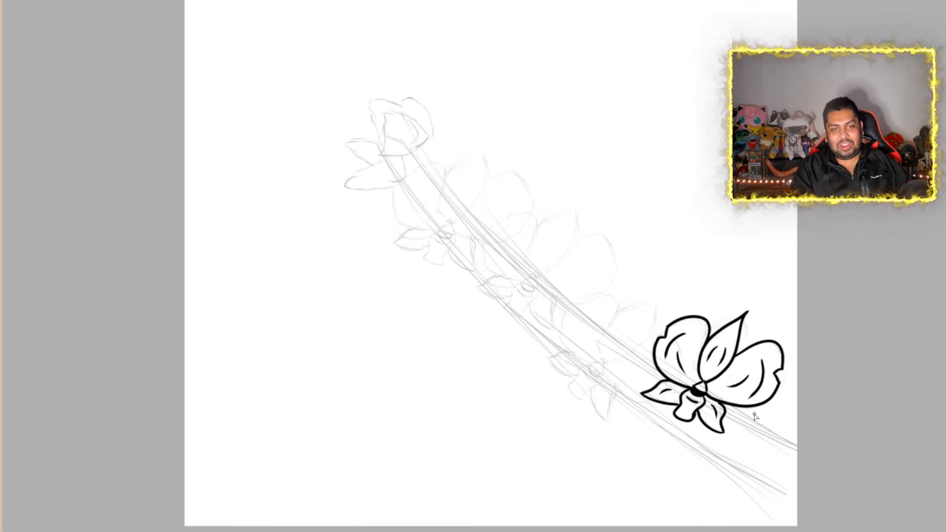
{"action": "scroll", "coordinate": [723, 409], "scroll_direction": "up", "scroll_amount": 5}
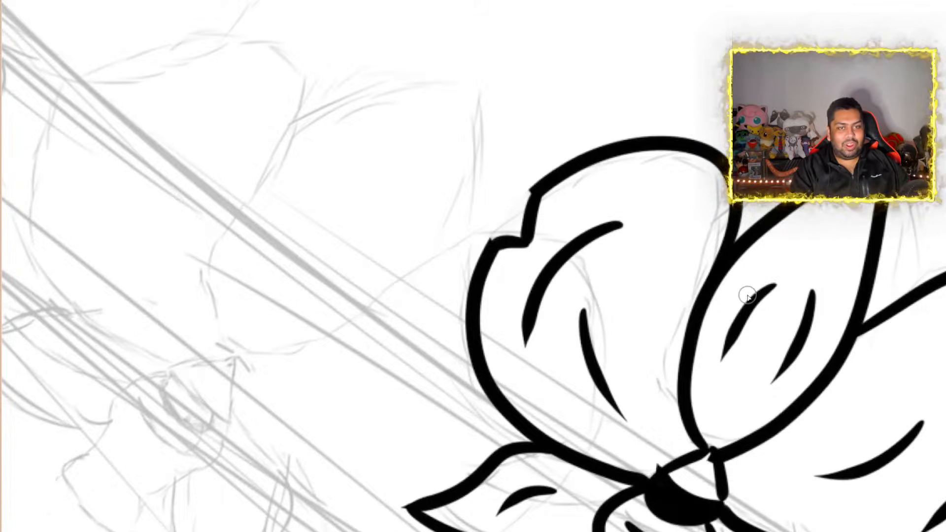
{"action": "scroll", "coordinate": [748, 296], "scroll_direction": "down", "scroll_amount": 4}
{"action": "scroll", "coordinate": [634, 409], "scroll_direction": "down", "scroll_amount": 5}
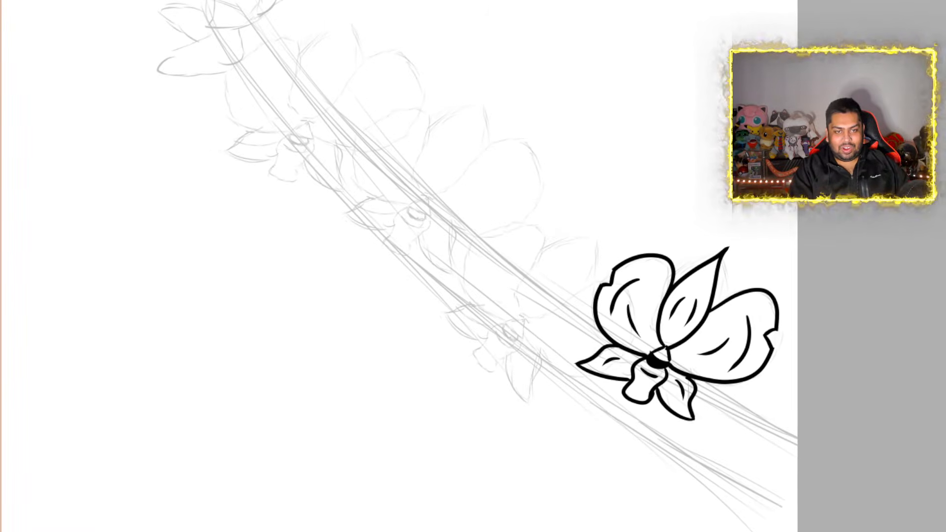
{"action": "scroll", "coordinate": [633, 406], "scroll_direction": "up", "scroll_amount": 1}
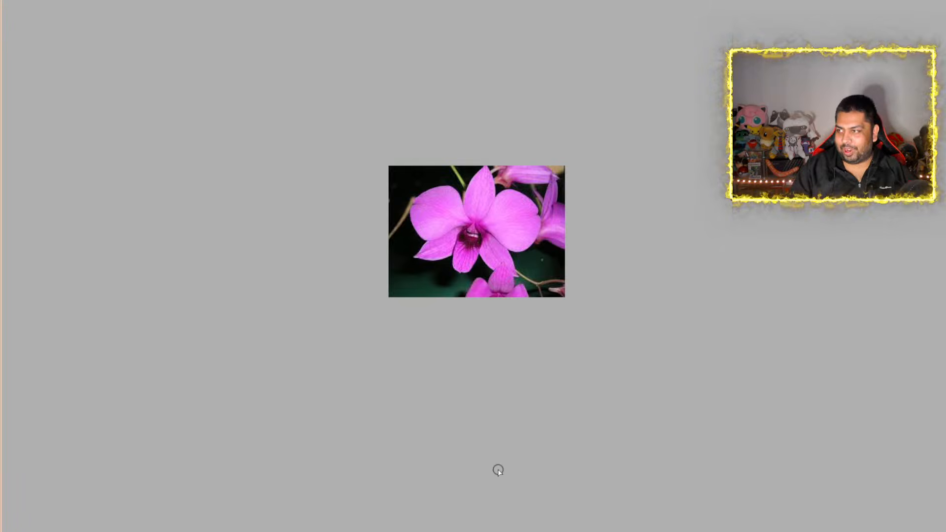
{"action": "scroll", "coordinate": [606, 317], "scroll_direction": "up", "scroll_amount": 2}
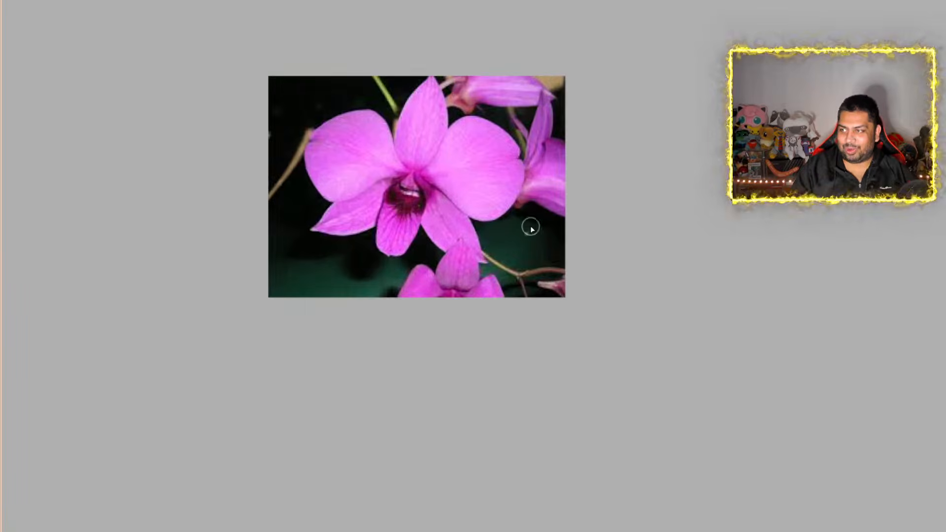
{"action": "scroll", "coordinate": [530, 226], "scroll_direction": "up", "scroll_amount": 3}
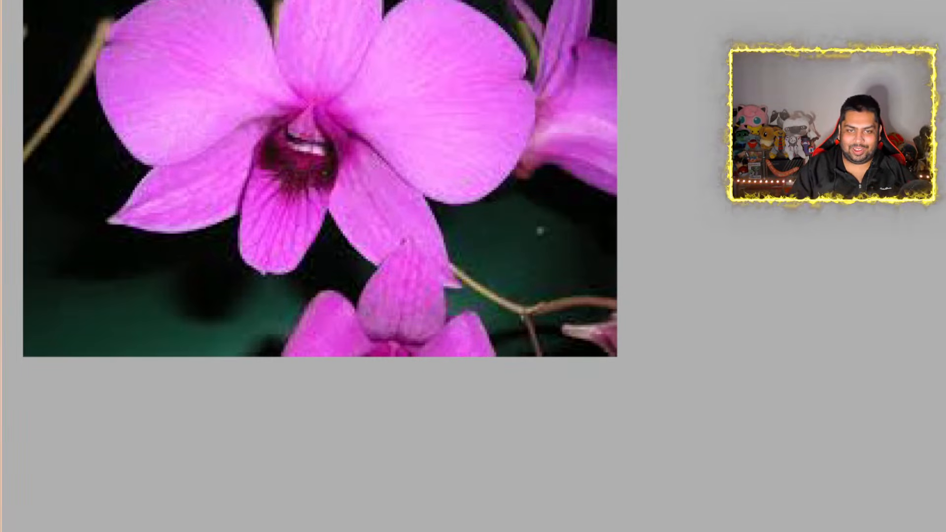
{"action": "mouse_move", "coordinate": [945, 281]}
{"action": "left_mouse_down"}
{"action": "mouse_move", "coordinate": [944, 226]}
{"action": "mouse_move", "coordinate": [945, 241]}
{"action": "left_mouse_up"}
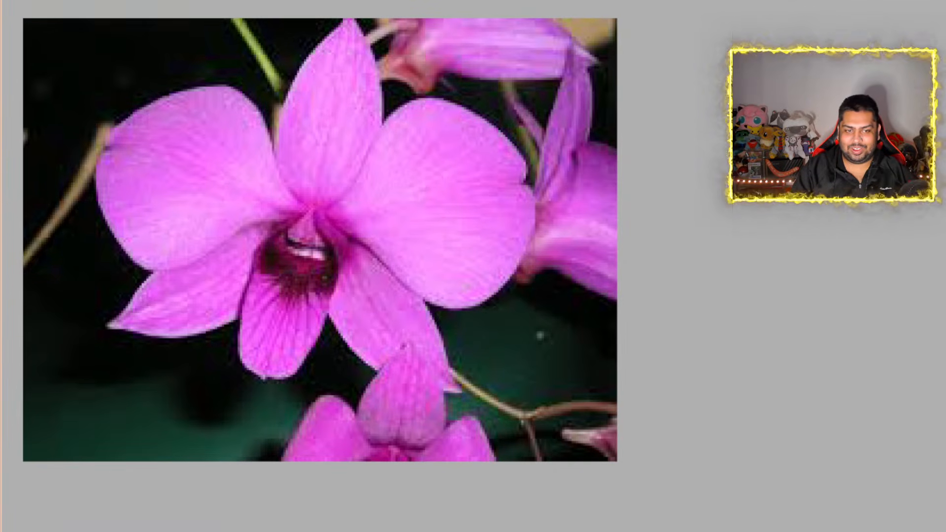
{"action": "left_click_drag", "start_coordinate": [493, 531], "coordinate": [446, 531]}
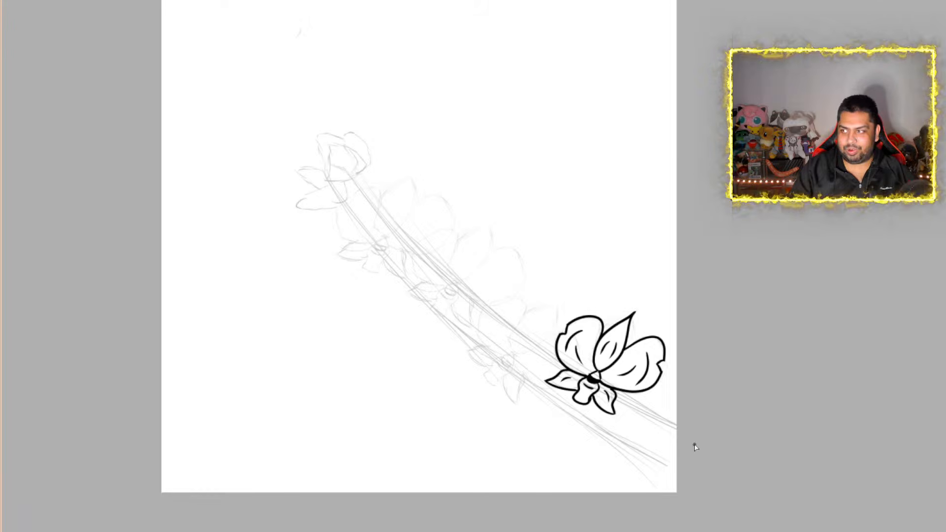
{"action": "scroll", "coordinate": [626, 414], "scroll_direction": "up", "scroll_amount": 6}
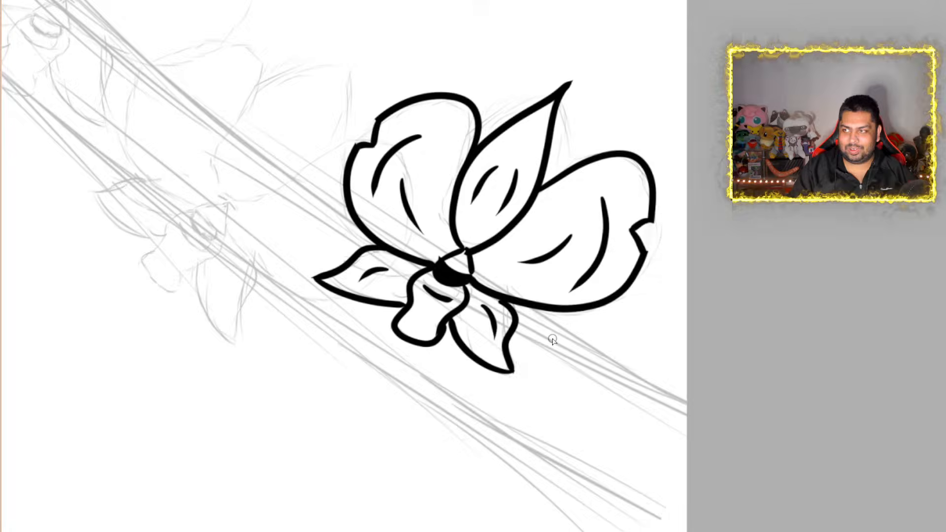
{"action": "scroll", "coordinate": [553, 340], "scroll_direction": "down", "scroll_amount": 8}
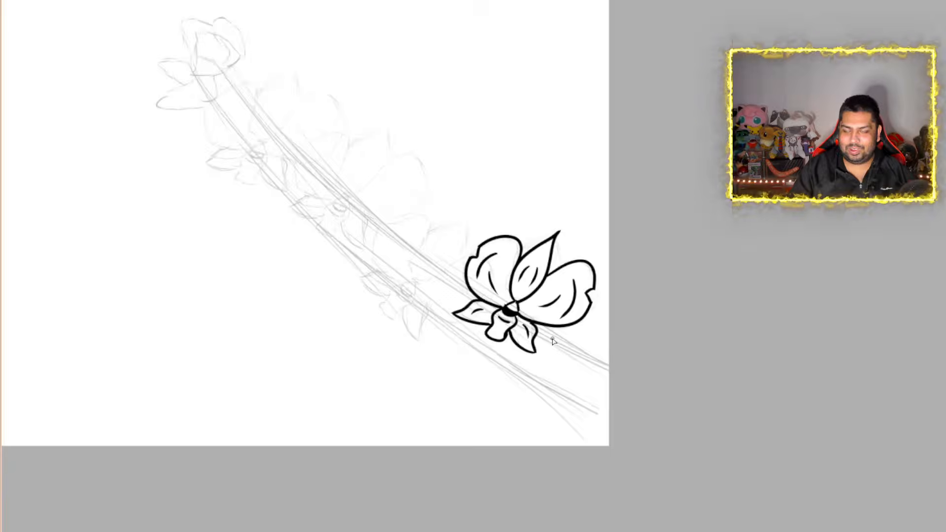
{"action": "scroll", "coordinate": [553, 341], "scroll_direction": "up", "scroll_amount": 1}
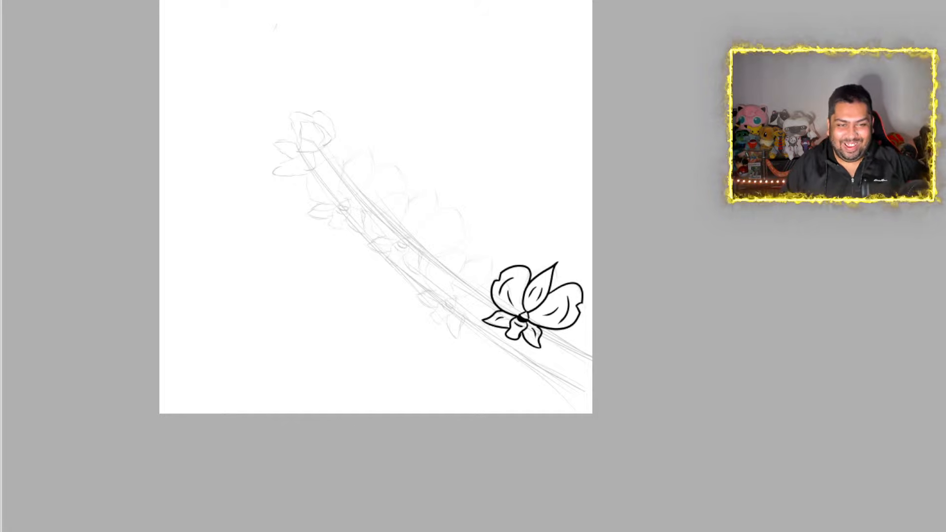
{"action": "scroll", "coordinate": [542, 338], "scroll_direction": "up", "scroll_amount": 3}
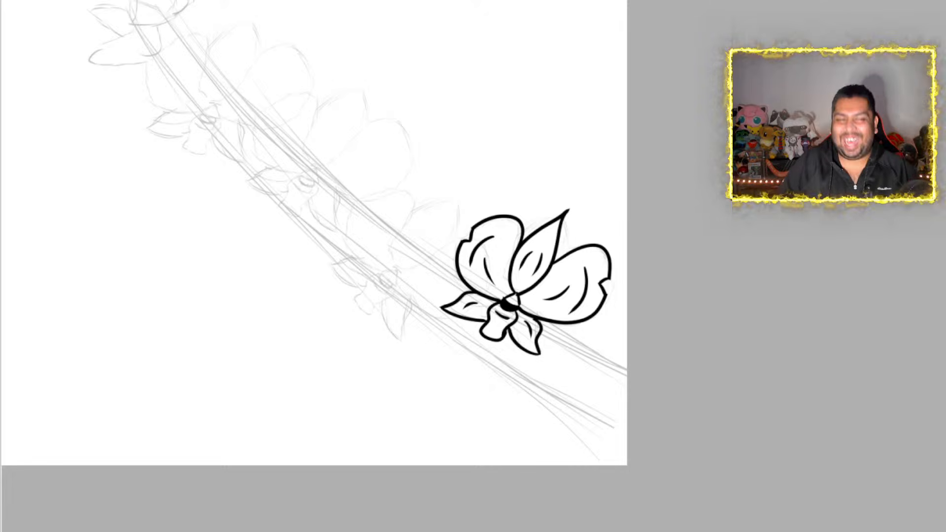
{"action": "scroll", "coordinate": [626, 289], "scroll_direction": "down", "scroll_amount": 4}
{"action": "scroll", "coordinate": [626, 219], "scroll_direction": "up", "scroll_amount": 3}
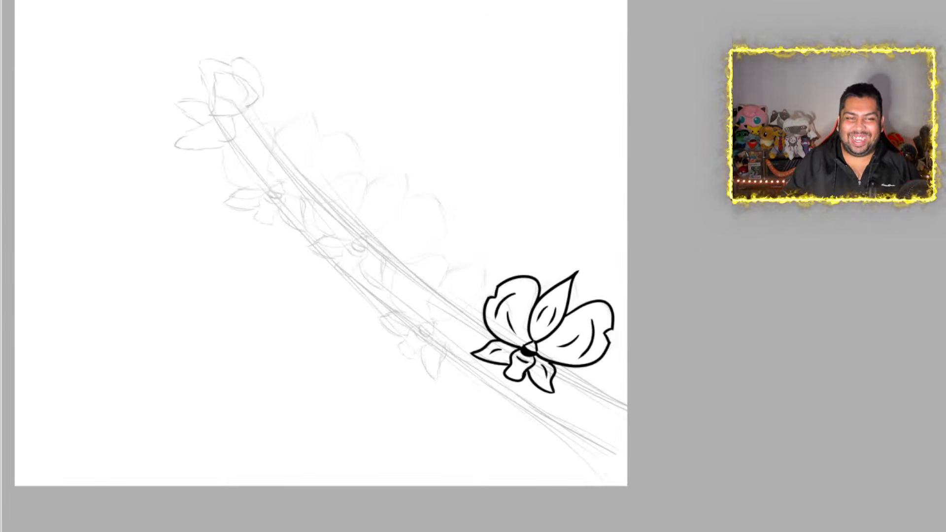
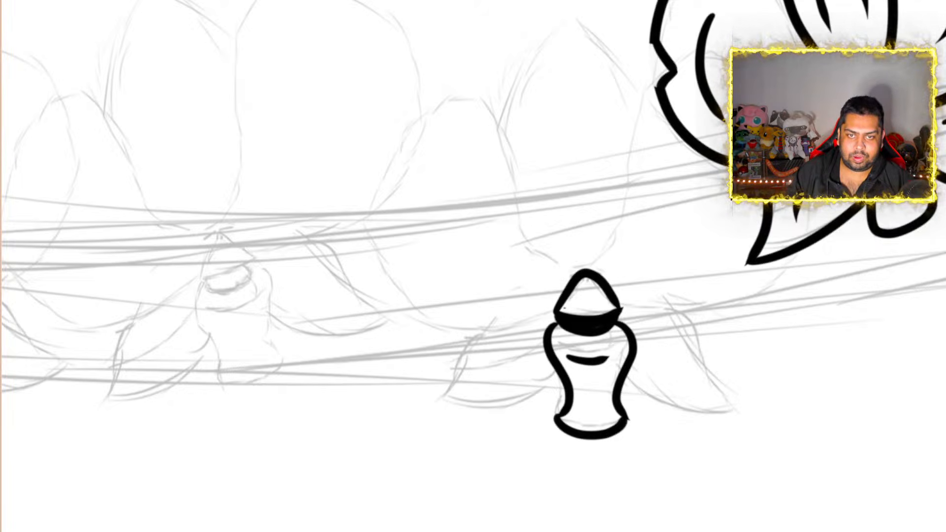
Ink the second orchid's large upper petal as a pointed teardrop rising from the small cap at the flower's center
{"action": "scroll", "coordinate": [474, 266], "scroll_direction": "up", "scroll_amount": 3}
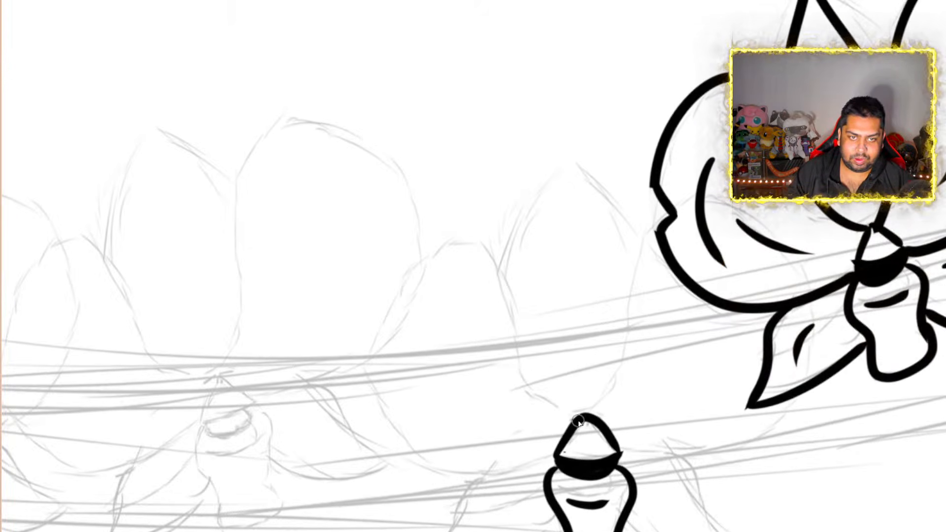
{"action": "mouse_move", "coordinate": [575, 420]}
{"action": "left_mouse_down"}
{"action": "mouse_move", "coordinate": [524, 395]}
{"action": "mouse_move", "coordinate": [475, 321]}
{"action": "mouse_move", "coordinate": [513, 228]}
{"action": "mouse_move", "coordinate": [575, 163]}
{"action": "mouse_move", "coordinate": [572, 153]}
{"action": "left_mouse_up"}
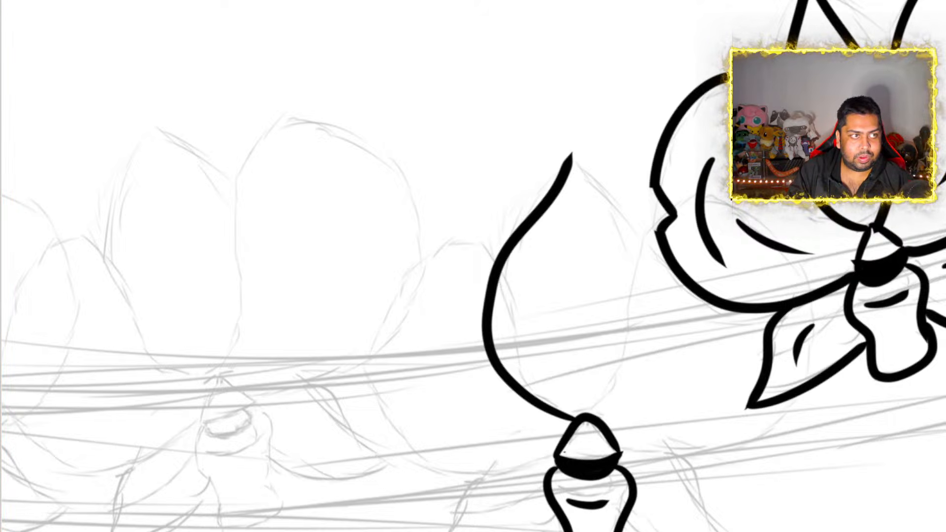
{"action": "key", "text": "ctrl+z"}
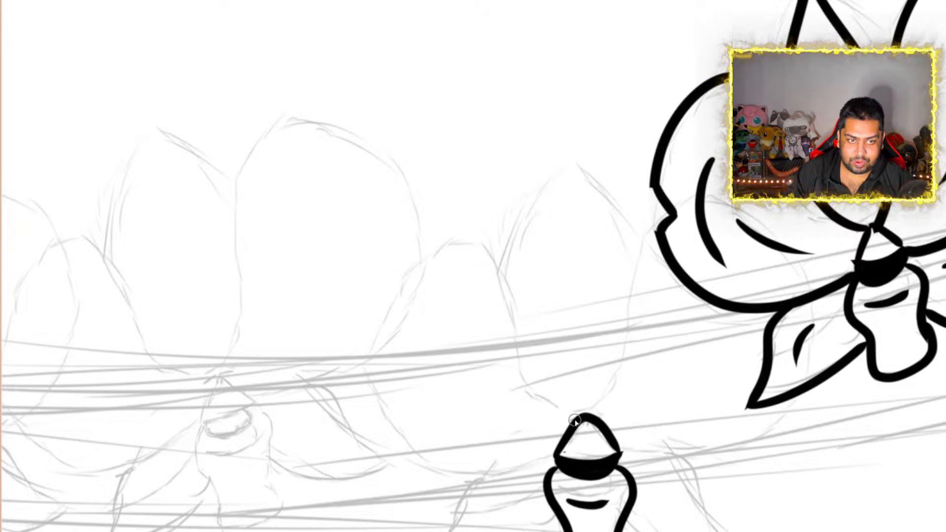
{"action": "mouse_move", "coordinate": [575, 421]}
{"action": "left_mouse_down"}
{"action": "mouse_move", "coordinate": [554, 415]}
{"action": "mouse_move", "coordinate": [503, 360]}
{"action": "mouse_move", "coordinate": [498, 258]}
{"action": "mouse_move", "coordinate": [544, 189]}
{"action": "mouse_move", "coordinate": [554, 149]}
{"action": "mouse_move", "coordinate": [560, 174]}
{"action": "mouse_move", "coordinate": [626, 253]}
{"action": "mouse_move", "coordinate": [645, 338]}
{"action": "mouse_move", "coordinate": [594, 418]}
{"action": "left_mouse_up"}
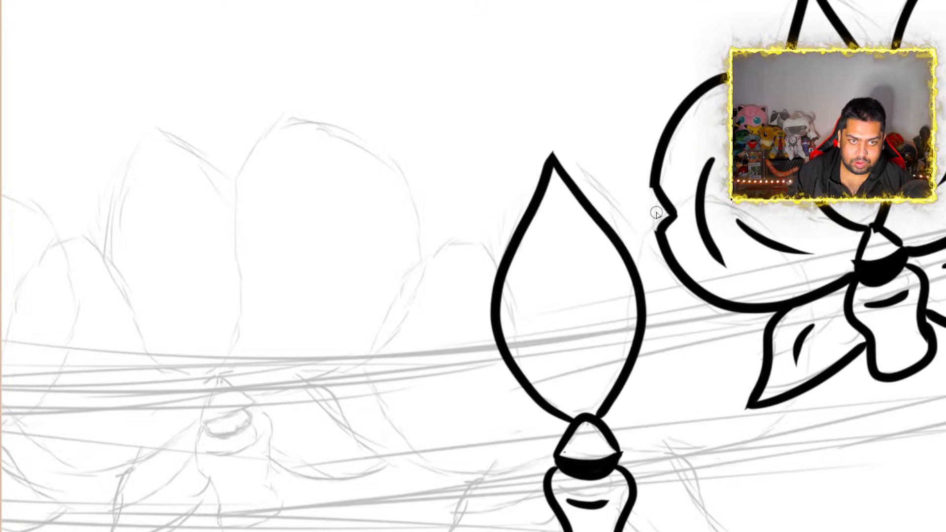
Ink the second orchid's two large rounded side petals behind the upper petal, leaving an open gap in the left petal's outer edge
{"action": "mouse_move", "coordinate": [631, 263]}
{"action": "left_mouse_down"}
{"action": "mouse_move", "coordinate": [645, 238]}
{"action": "mouse_move", "coordinate": [668, 231]}
{"action": "left_mouse_up"}
{"action": "scroll", "coordinate": [799, 226], "scroll_direction": "down", "scroll_amount": 5}
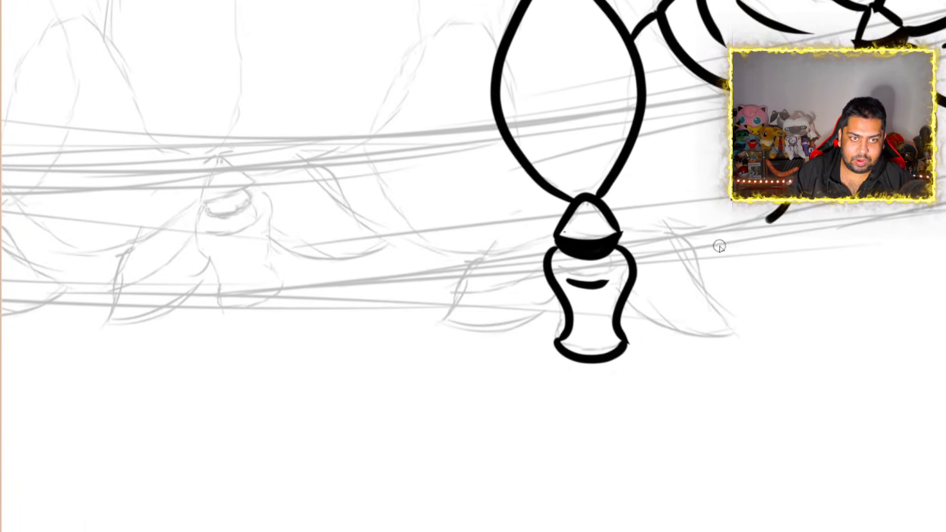
{"action": "left_click_drag", "start_coordinate": [720, 248], "coordinate": [620, 234]}
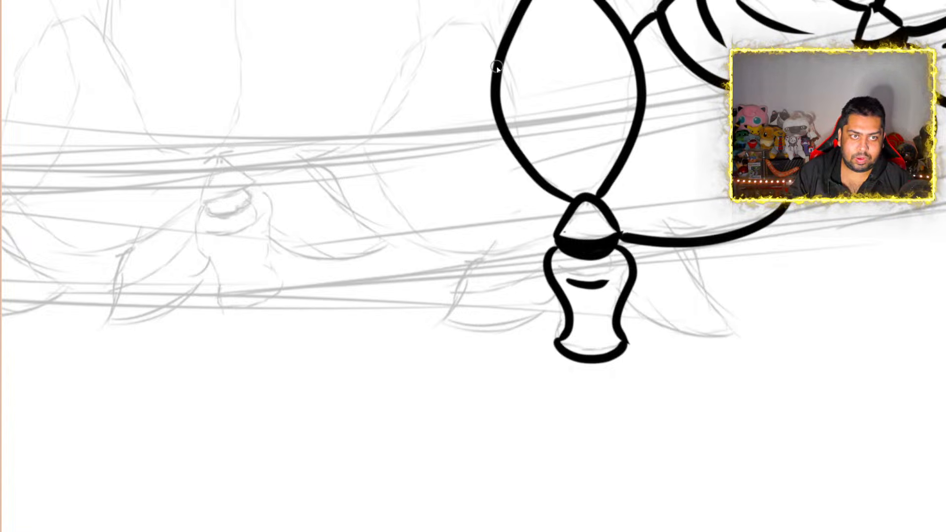
{"action": "mouse_move", "coordinate": [499, 65]}
{"action": "left_mouse_down"}
{"action": "mouse_move", "coordinate": [490, 43]}
{"action": "mouse_move", "coordinate": [440, 30]}
{"action": "mouse_move", "coordinate": [424, 36]}
{"action": "left_mouse_up"}
{"action": "mouse_move", "coordinate": [365, 147]}
{"action": "left_mouse_down"}
{"action": "mouse_move", "coordinate": [384, 219]}
{"action": "mouse_move", "coordinate": [461, 266]}
{"action": "mouse_move", "coordinate": [522, 264]}
{"action": "mouse_move", "coordinate": [551, 245]}
{"action": "mouse_move", "coordinate": [553, 253]}
{"action": "left_mouse_up"}
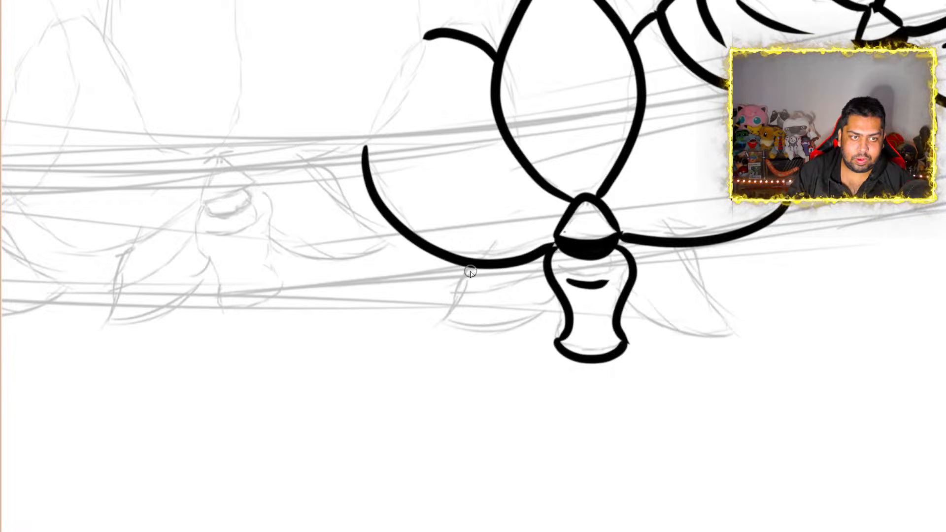
{"action": "mouse_move", "coordinate": [471, 273]}
{"action": "left_mouse_down"}
{"action": "mouse_move", "coordinate": [442, 323]}
{"action": "mouse_move", "coordinate": [503, 332]}
{"action": "mouse_move", "coordinate": [547, 316]}
{"action": "mouse_move", "coordinate": [557, 295]}
{"action": "left_mouse_up"}
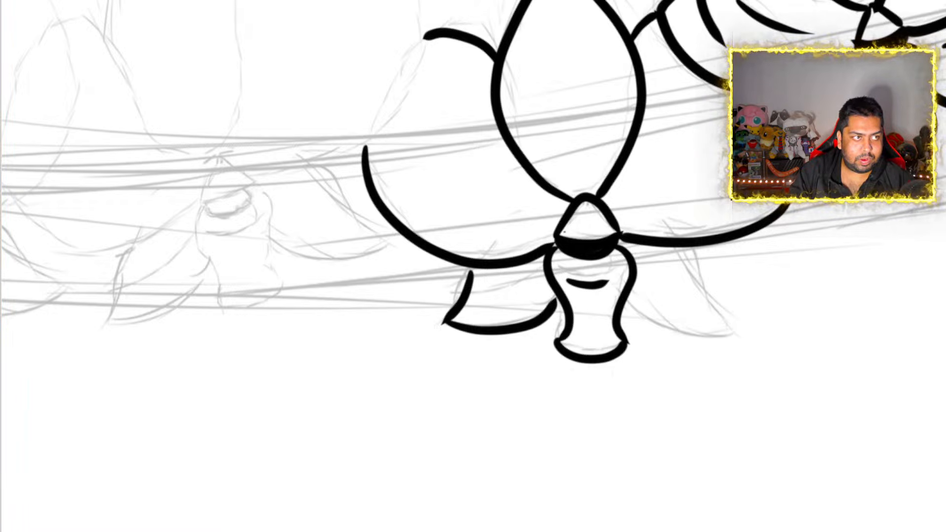
{"action": "key", "text": "ctrl+z"}
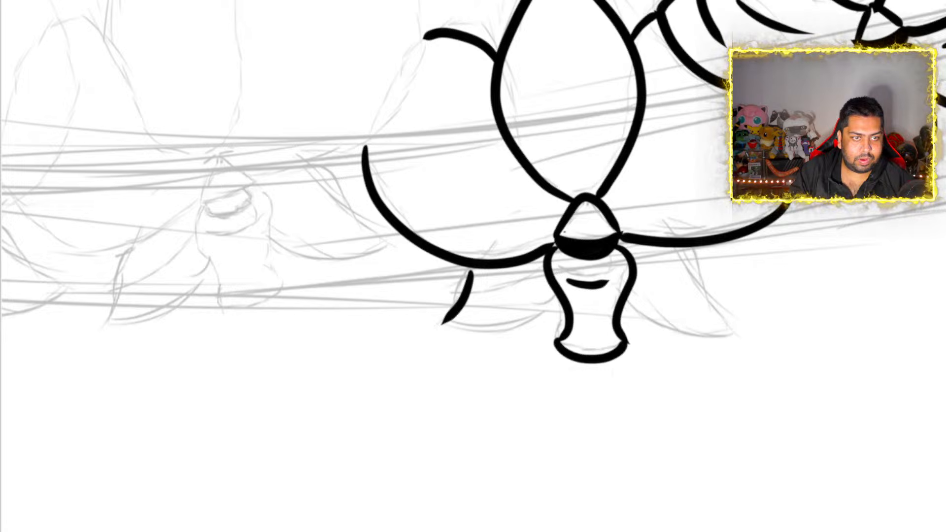
{"action": "key", "text": "ctrl+z"}
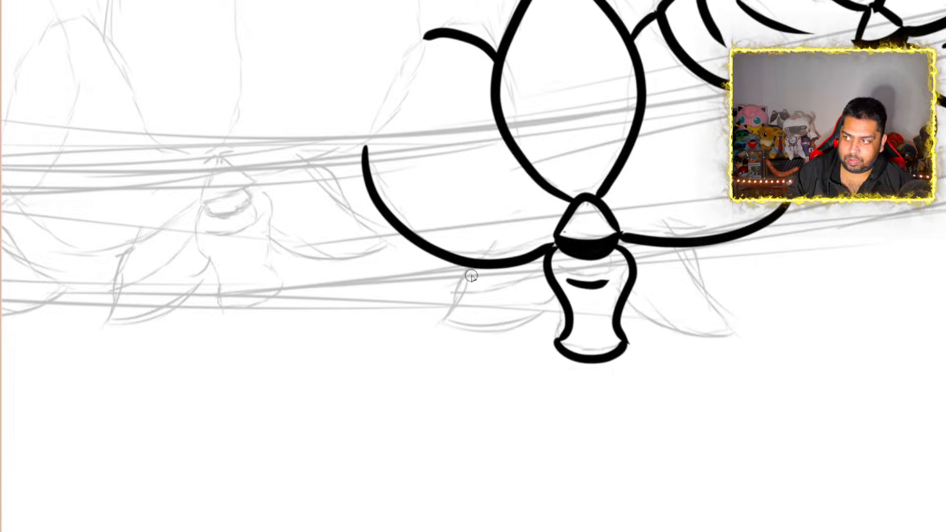
{"action": "mouse_move", "coordinate": [473, 277]}
{"action": "left_mouse_down"}
{"action": "mouse_move", "coordinate": [461, 276]}
{"action": "mouse_move", "coordinate": [446, 332]}
{"action": "left_mouse_up"}
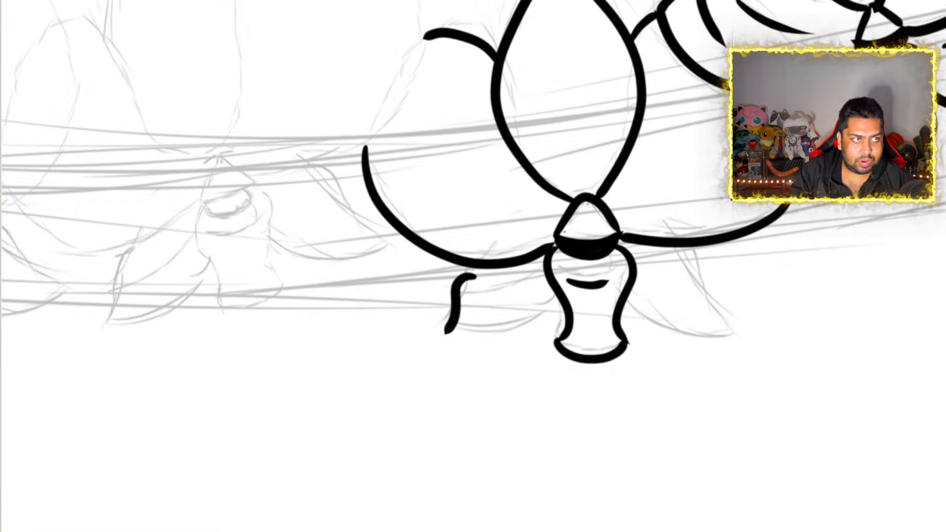
{"action": "key", "text": "ctrl+z"}
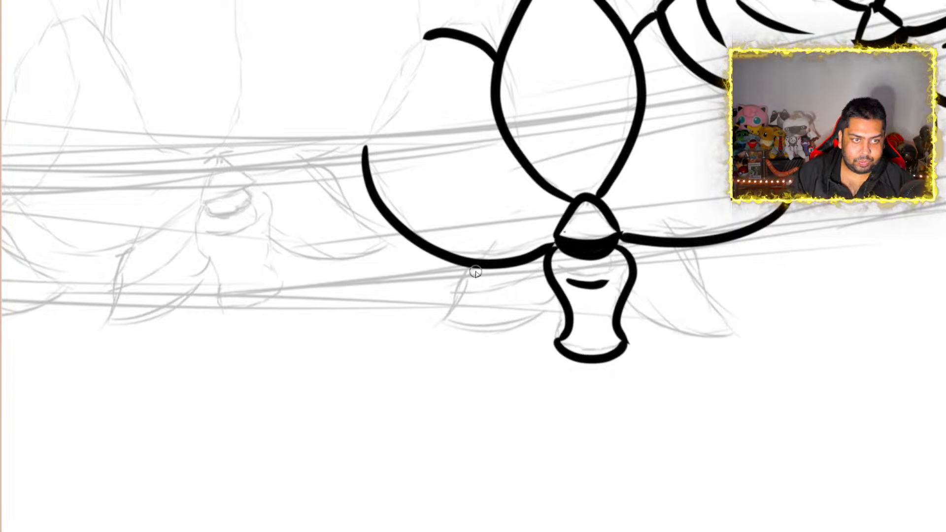
Ink the second orchid's two pointed lower petals, one on each side of the central lip
{"action": "mouse_move", "coordinate": [467, 267]}
{"action": "left_mouse_down"}
{"action": "mouse_move", "coordinate": [458, 308]}
{"action": "mouse_move", "coordinate": [441, 326]}
{"action": "mouse_move", "coordinate": [528, 327]}
{"action": "mouse_move", "coordinate": [568, 304]}
{"action": "left_mouse_up"}
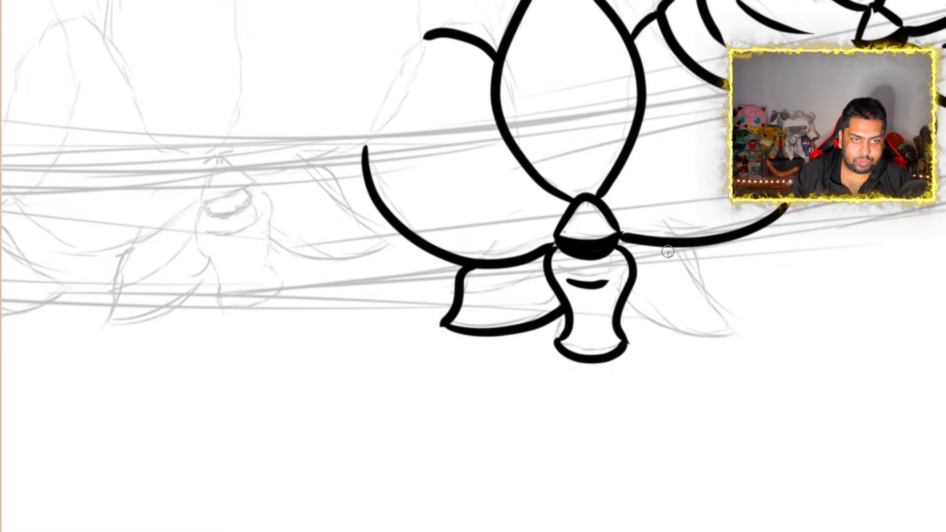
{"action": "mouse_move", "coordinate": [662, 250]}
{"action": "left_mouse_down"}
{"action": "mouse_move", "coordinate": [705, 262]}
{"action": "mouse_move", "coordinate": [718, 302]}
{"action": "mouse_move", "coordinate": [747, 325]}
{"action": "mouse_move", "coordinate": [716, 332]}
{"action": "mouse_move", "coordinate": [627, 321]}
{"action": "mouse_move", "coordinate": [614, 305]}
{"action": "left_mouse_up"}
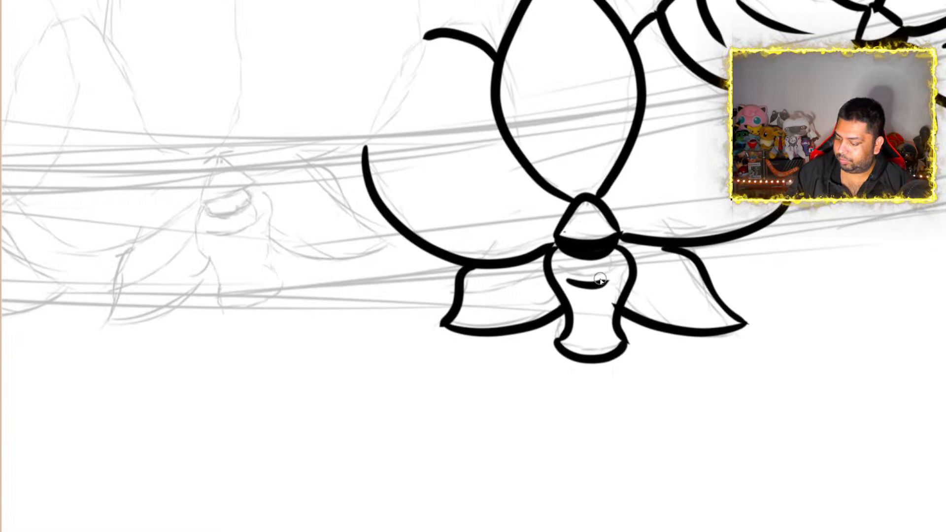
{"action": "left_click_drag", "start_coordinate": [602, 280], "coordinate": [607, 281]}
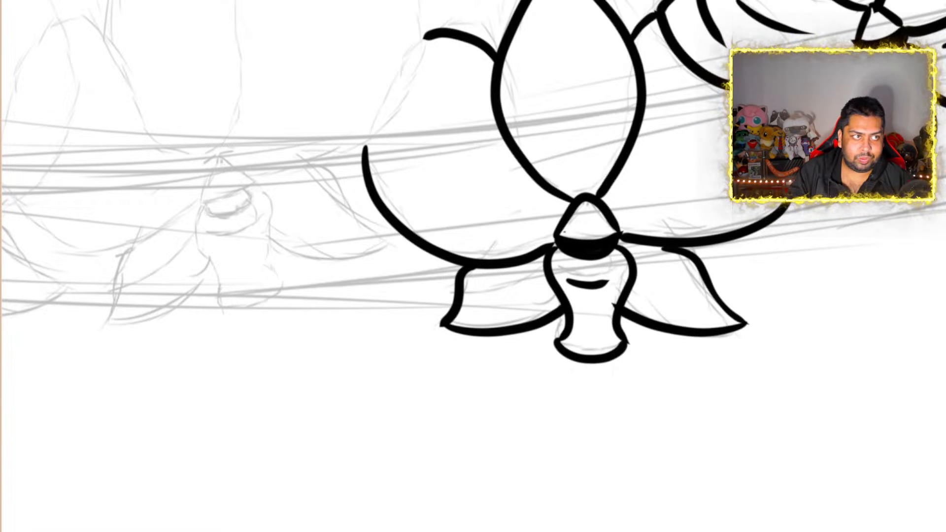
{"action": "key", "text": "ctrl+z"}
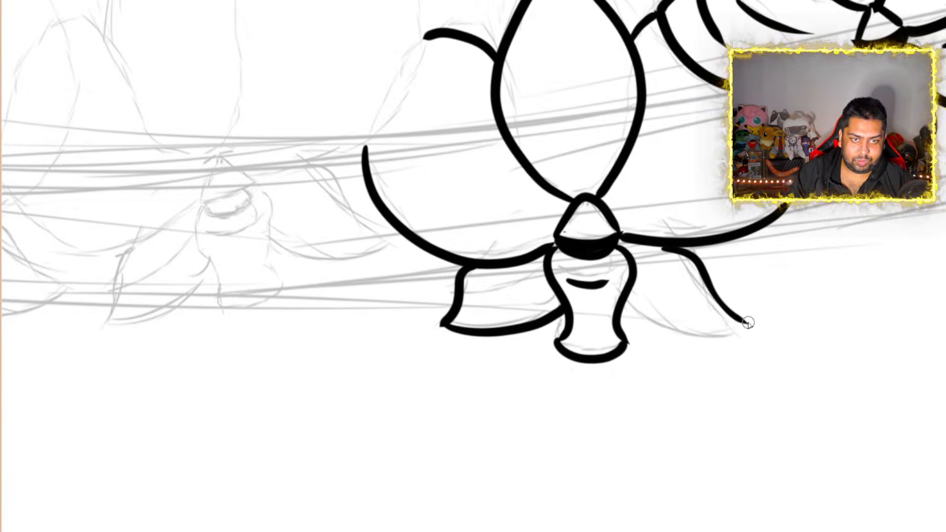
{"action": "mouse_move", "coordinate": [747, 322]}
{"action": "left_mouse_down"}
{"action": "mouse_move", "coordinate": [708, 332]}
{"action": "mouse_move", "coordinate": [640, 317]}
{"action": "mouse_move", "coordinate": [630, 303]}
{"action": "left_mouse_up"}
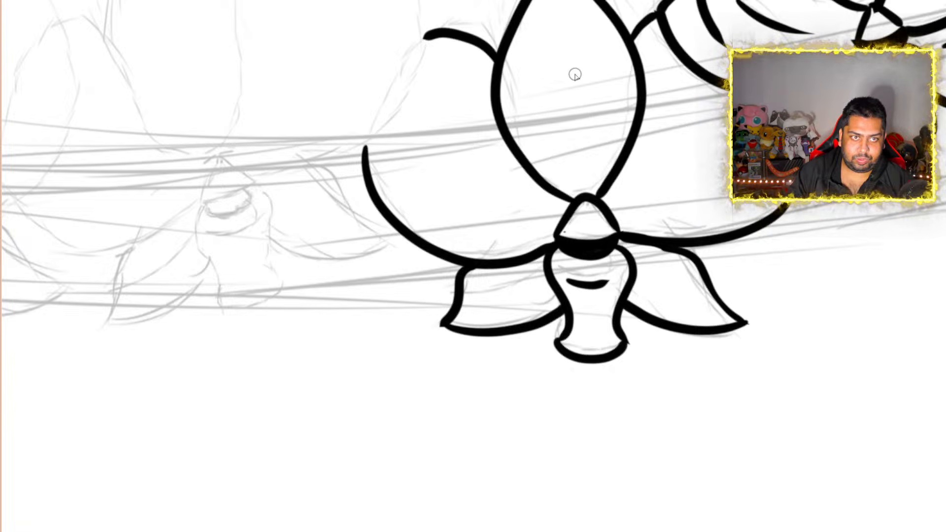
Add tapered crease lines to the second orchid: one in the pointed upper petal and three in the left rounded petal
{"action": "left_click_drag", "start_coordinate": [555, 36], "coordinate": [558, 98]}
{"action": "left_click_drag", "start_coordinate": [566, 134], "coordinate": [570, 138]}
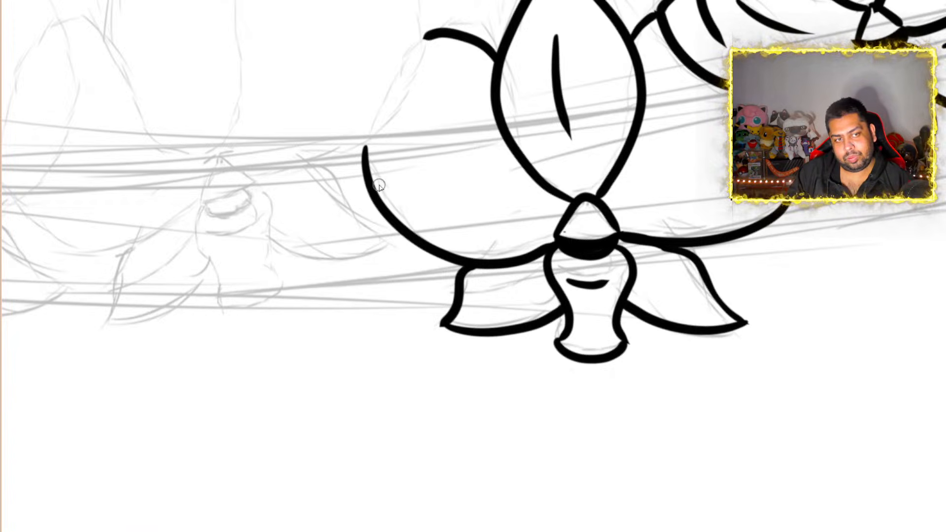
{"action": "mouse_move", "coordinate": [390, 173]}
{"action": "left_mouse_down"}
{"action": "mouse_move", "coordinate": [400, 193]}
{"action": "mouse_move", "coordinate": [464, 230]}
{"action": "left_mouse_up"}
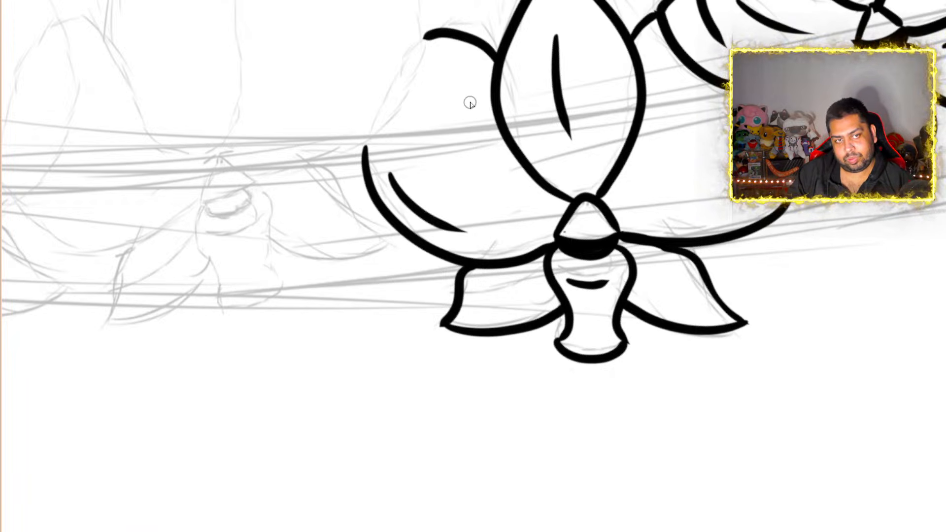
{"action": "left_click_drag", "start_coordinate": [465, 84], "coordinate": [468, 126]}
{"action": "left_click_drag", "start_coordinate": [484, 169], "coordinate": [503, 186]}
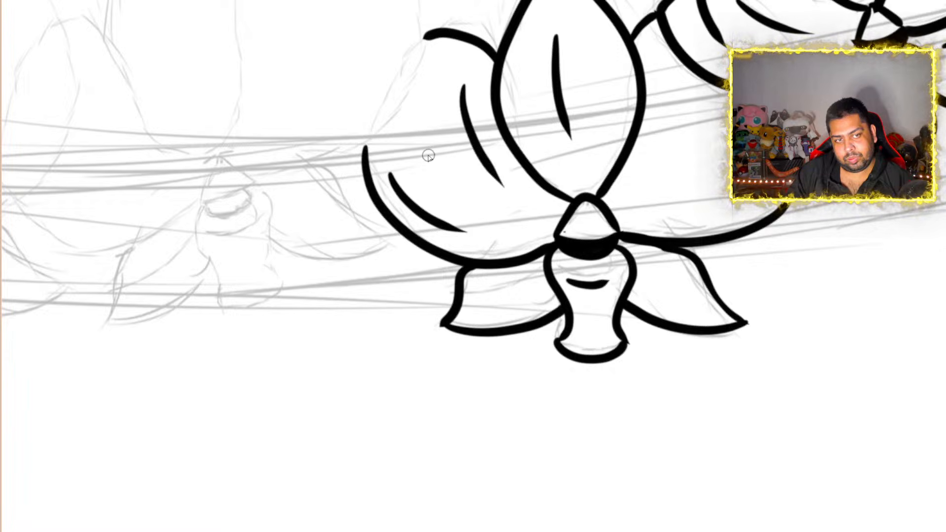
{"action": "left_click_drag", "start_coordinate": [427, 155], "coordinate": [499, 225]}
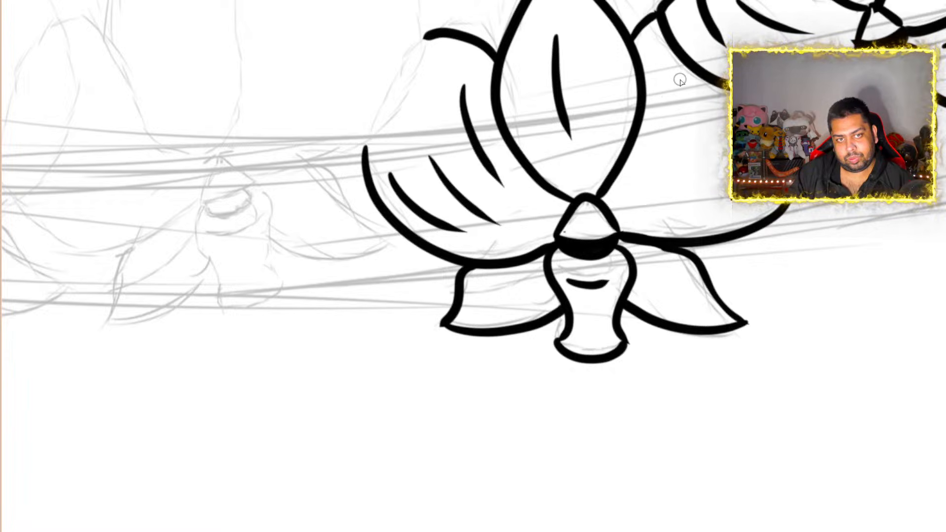
Add two tapered crease lines in the second orchid's right rounded petal and a short one in each lower petal
{"action": "mouse_move", "coordinate": [664, 101]}
{"action": "left_mouse_down"}
{"action": "mouse_move", "coordinate": [657, 156]}
{"action": "mouse_move", "coordinate": [641, 171]}
{"action": "left_mouse_up"}
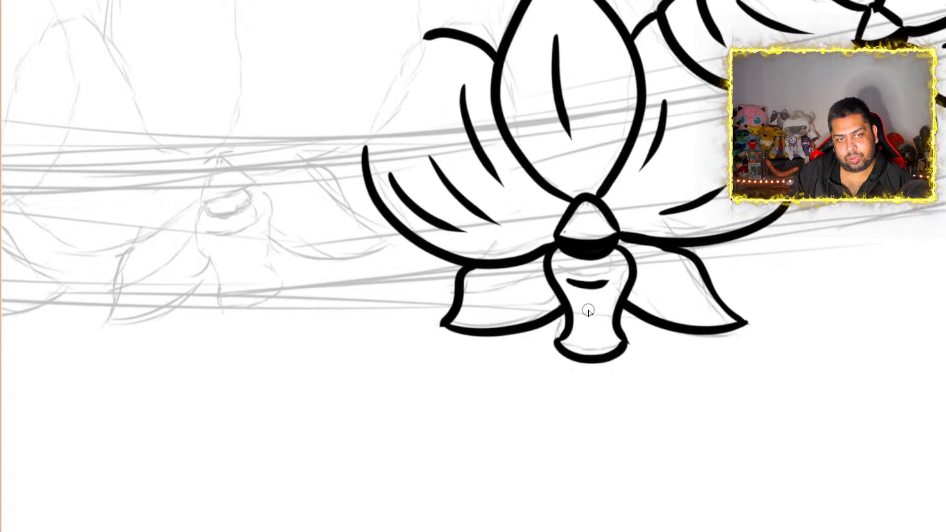
{"action": "left_click_drag", "start_coordinate": [652, 270], "coordinate": [689, 295]}
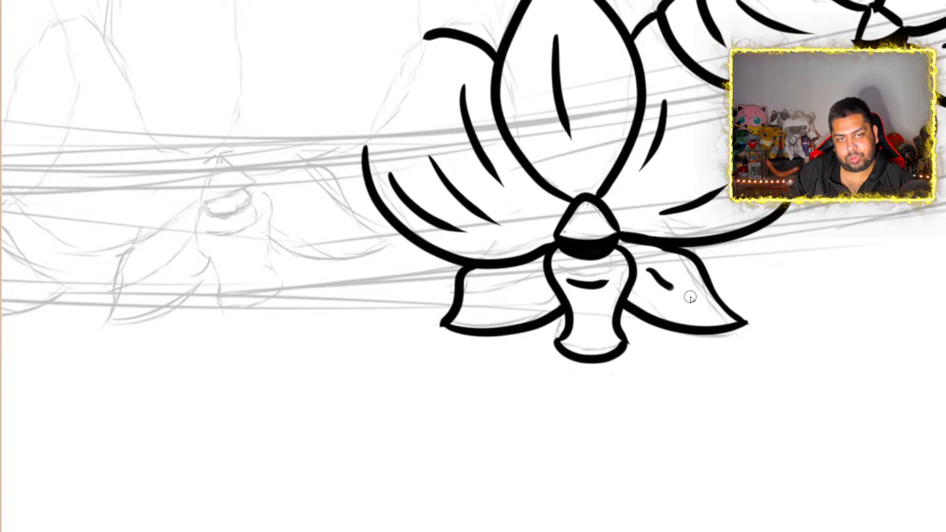
{"action": "left_click_drag", "start_coordinate": [531, 280], "coordinate": [483, 304]}
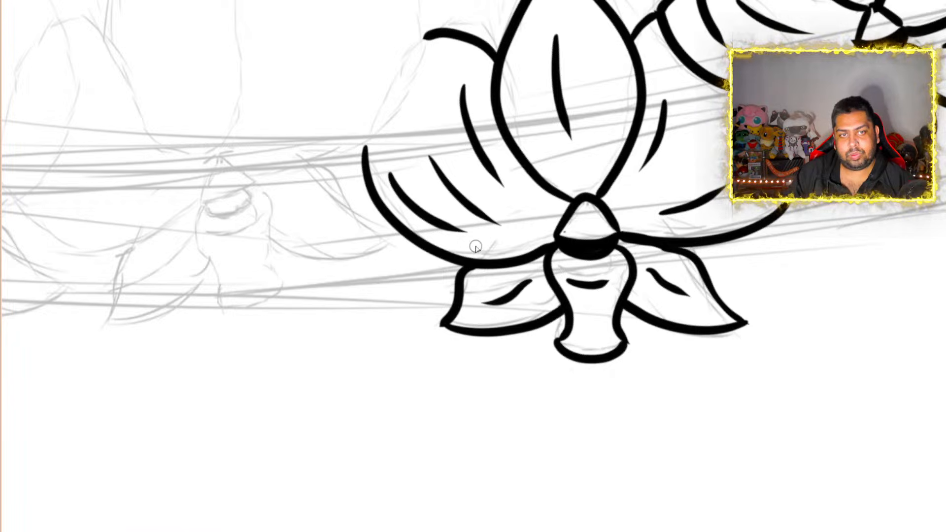
Examine the two inked orchids together with the remaining sketched blooms and the stem across the whole canvas
{"action": "scroll", "coordinate": [475, 247], "scroll_direction": "down", "scroll_amount": 10}
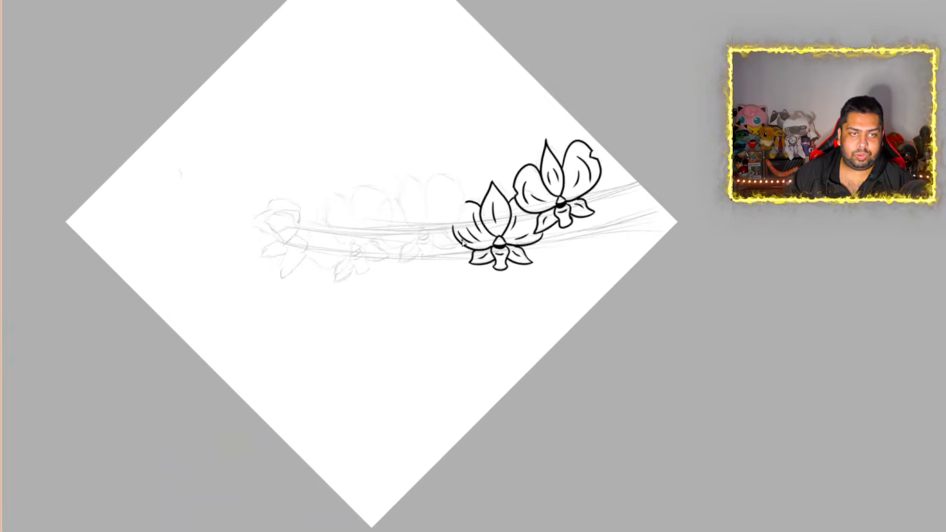
{"action": "scroll", "coordinate": [402, 215], "scroll_direction": "up", "scroll_amount": 6}
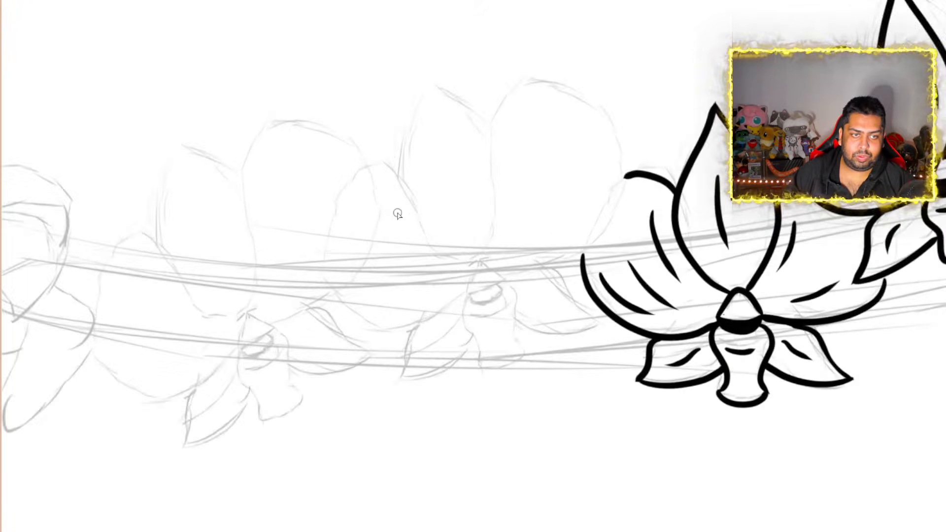
{"action": "scroll", "coordinate": [399, 214], "scroll_direction": "up", "scroll_amount": 2}
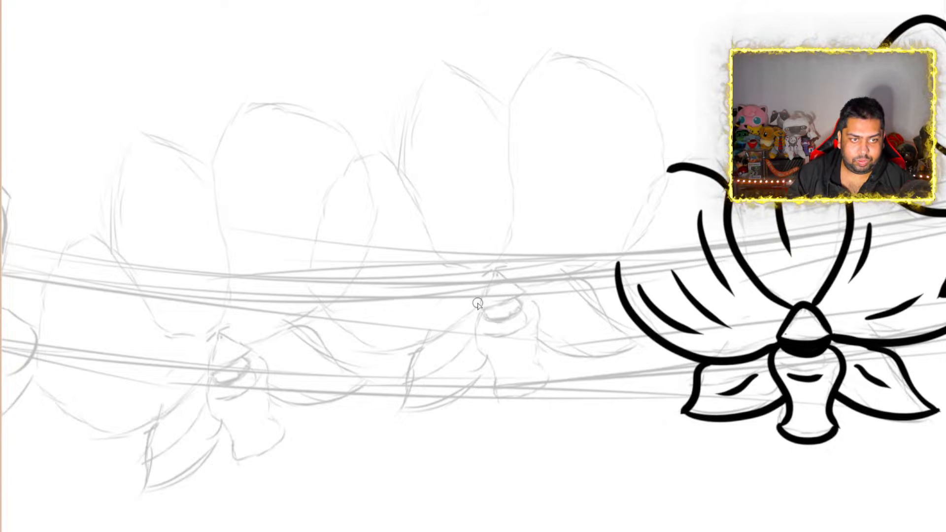
{"action": "scroll", "coordinate": [457, 267], "scroll_direction": "down", "scroll_amount": 5}
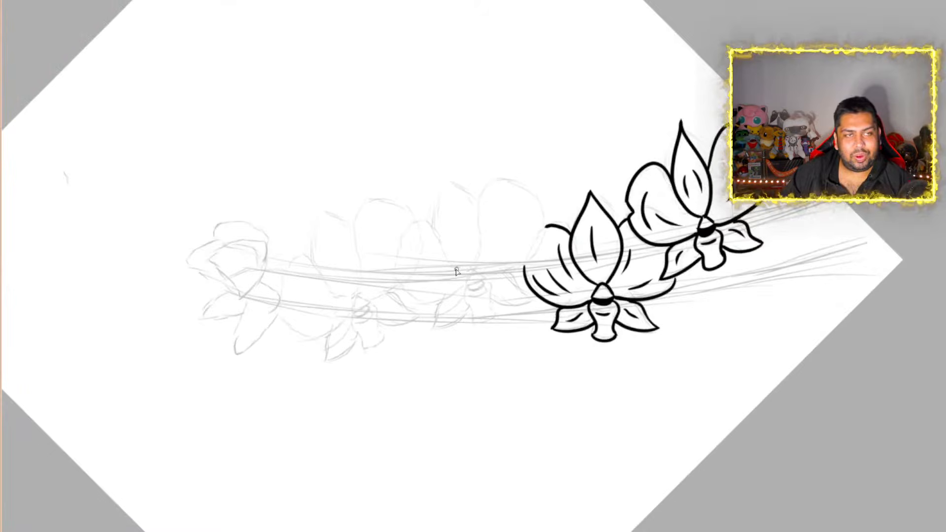
{"action": "key", "text": "Up"}
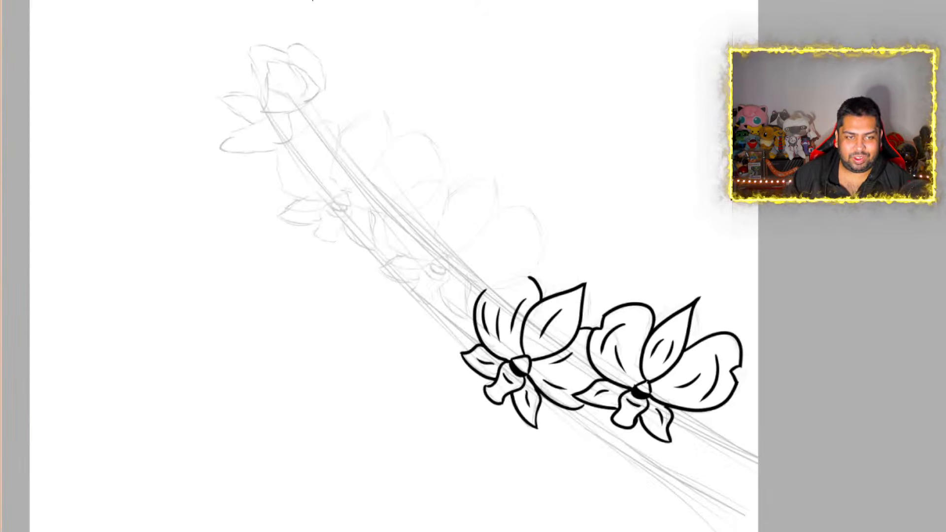
{"action": "scroll", "coordinate": [353, 122], "scroll_direction": "down", "scroll_amount": 4}
{"action": "scroll", "coordinate": [346, 154], "scroll_direction": "up", "scroll_amount": 1}
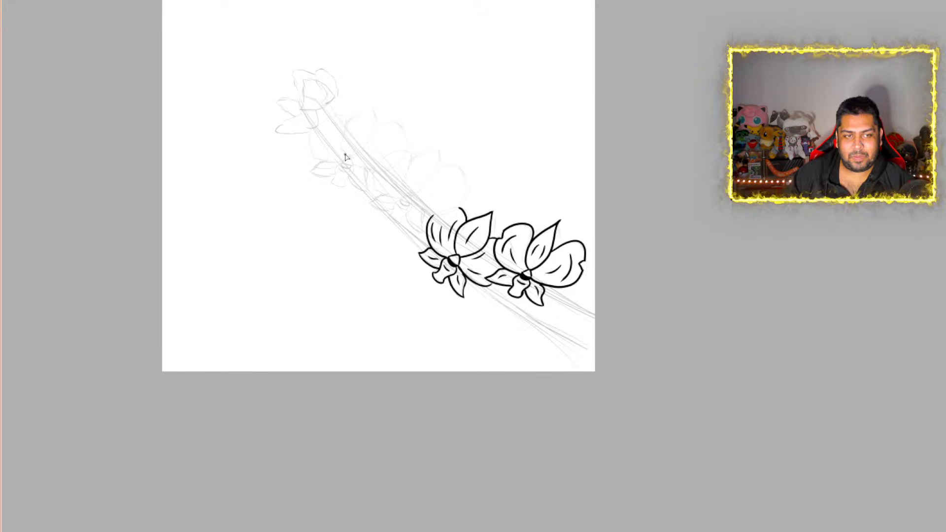
{"action": "scroll", "coordinate": [355, 155], "scroll_direction": "up", "scroll_amount": 3}
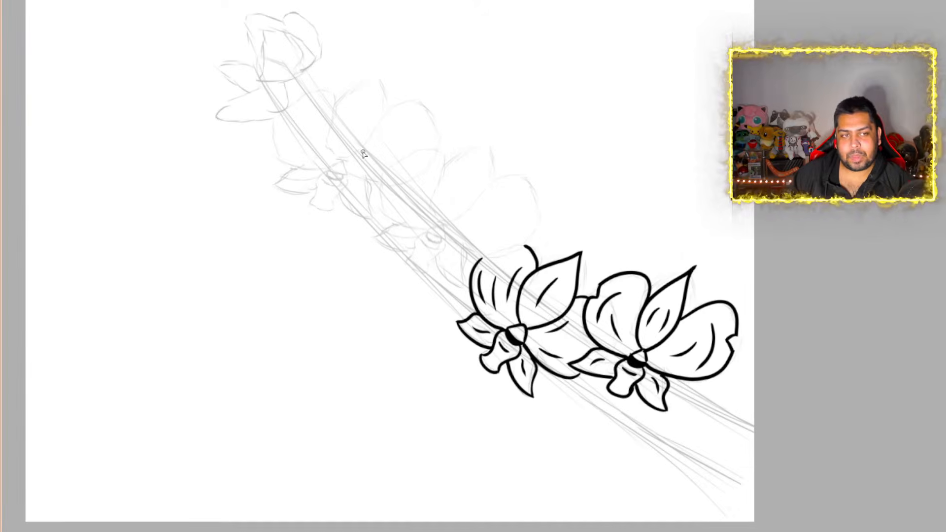
Ink the third orchid's centre with thick lines: the rounded triangular column, the solid black crescent beneath it and the central lip's outline
{"action": "mouse_move", "coordinate": [333, 26]}
{"action": "left_mouse_down"}
{"action": "mouse_move", "coordinate": [473, 5]}
{"action": "mouse_move", "coordinate": [316, 71]}
{"action": "mouse_move", "coordinate": [254, 183]}
{"action": "mouse_move", "coordinate": [249, 230]}
{"action": "left_mouse_up"}
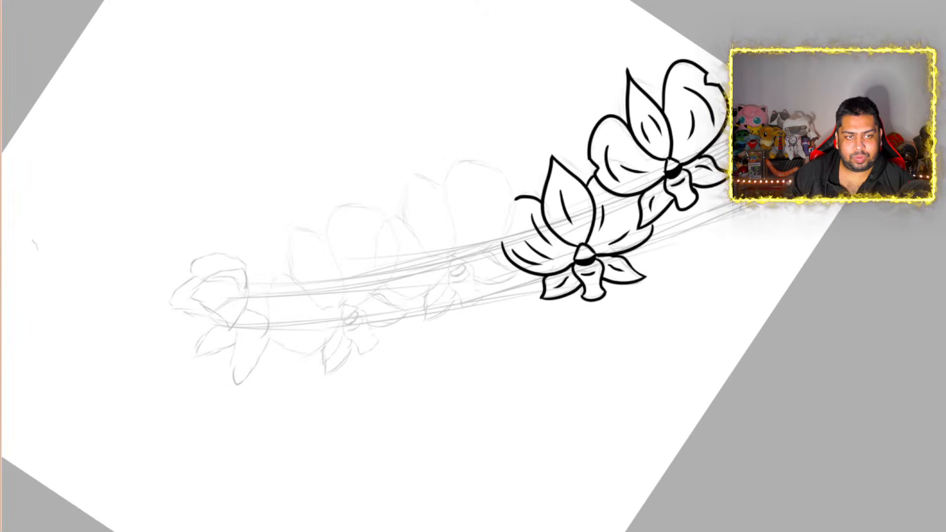
{"action": "scroll", "coordinate": [419, 279], "scroll_direction": "up", "scroll_amount": 8}
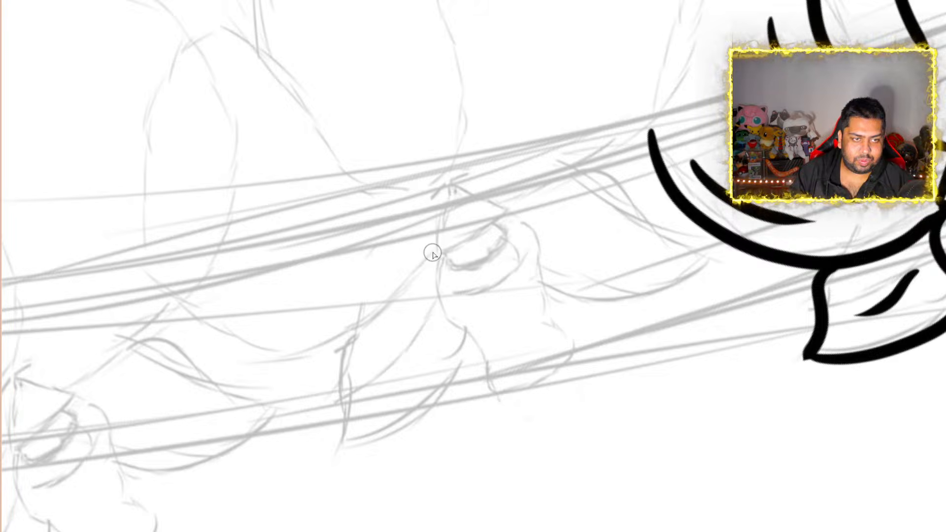
{"action": "mouse_move", "coordinate": [433, 254]}
{"action": "left_mouse_down"}
{"action": "mouse_move", "coordinate": [435, 161]}
{"action": "mouse_move", "coordinate": [513, 212]}
{"action": "mouse_move", "coordinate": [444, 244]}
{"action": "left_mouse_up"}
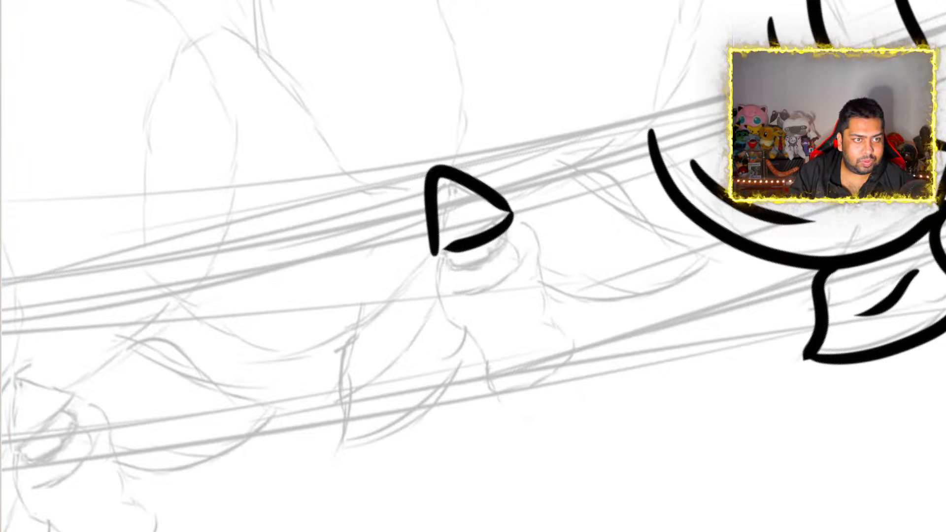
{"action": "key", "text": "ctrl+z"}
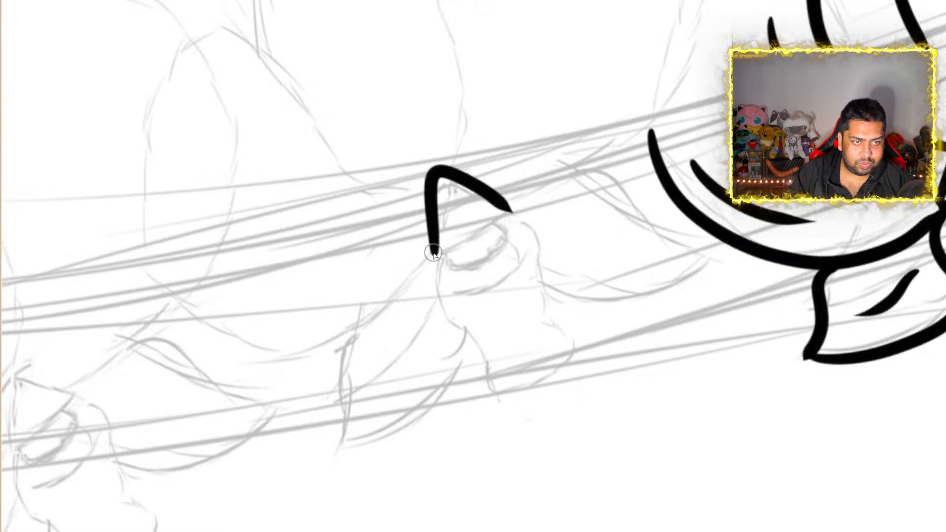
{"action": "mouse_move", "coordinate": [434, 254]}
{"action": "left_mouse_down"}
{"action": "mouse_move", "coordinate": [503, 232]}
{"action": "mouse_move", "coordinate": [513, 208]}
{"action": "left_mouse_up"}
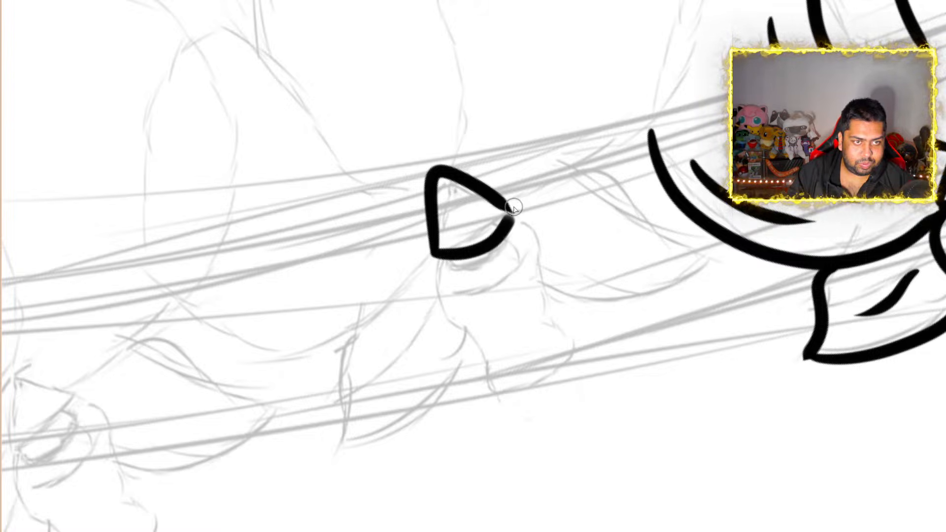
{"action": "mouse_move", "coordinate": [437, 259]}
{"action": "left_mouse_down"}
{"action": "mouse_move", "coordinate": [482, 277]}
{"action": "mouse_move", "coordinate": [517, 262]}
{"action": "mouse_move", "coordinate": [515, 218]}
{"action": "mouse_move", "coordinate": [509, 213]}
{"action": "mouse_move", "coordinate": [518, 231]}
{"action": "mouse_move", "coordinate": [508, 246]}
{"action": "mouse_move", "coordinate": [445, 258]}
{"action": "mouse_move", "coordinate": [486, 263]}
{"action": "mouse_move", "coordinate": [508, 245]}
{"action": "mouse_move", "coordinate": [506, 267]}
{"action": "mouse_move", "coordinate": [437, 256]}
{"action": "mouse_move", "coordinate": [434, 291]}
{"action": "mouse_move", "coordinate": [502, 370]}
{"action": "mouse_move", "coordinate": [500, 387]}
{"action": "left_mouse_up"}
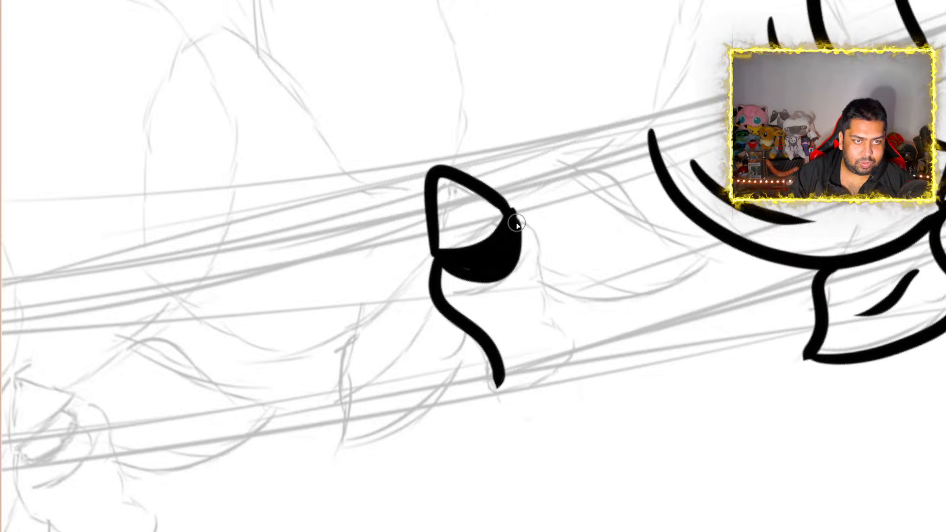
{"action": "mouse_move", "coordinate": [511, 217]}
{"action": "left_mouse_down"}
{"action": "mouse_move", "coordinate": [540, 237]}
{"action": "mouse_move", "coordinate": [552, 323]}
{"action": "mouse_move", "coordinate": [577, 345]}
{"action": "mouse_move", "coordinate": [562, 382]}
{"action": "mouse_move", "coordinate": [508, 386]}
{"action": "mouse_move", "coordinate": [498, 367]}
{"action": "left_mouse_up"}
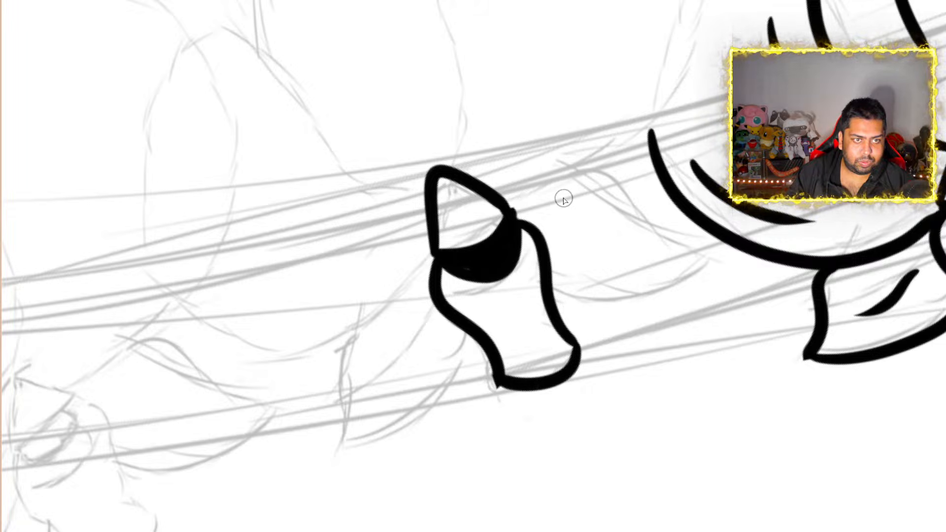
Ink the third orchid's pointed upper petal and the large rounded petal on its right, ending that petal's outline at the column
{"action": "scroll", "coordinate": [599, 179], "scroll_direction": "up", "scroll_amount": 5}
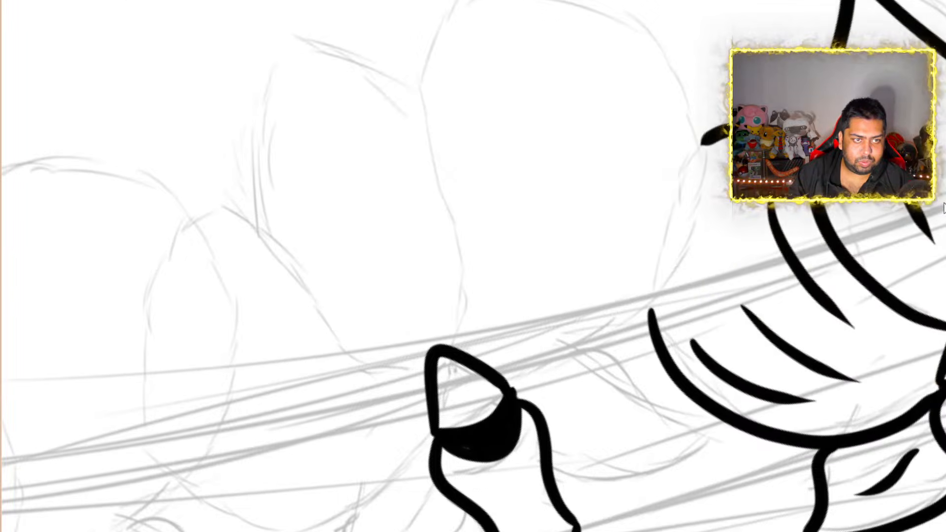
{"action": "key", "text": "r"}
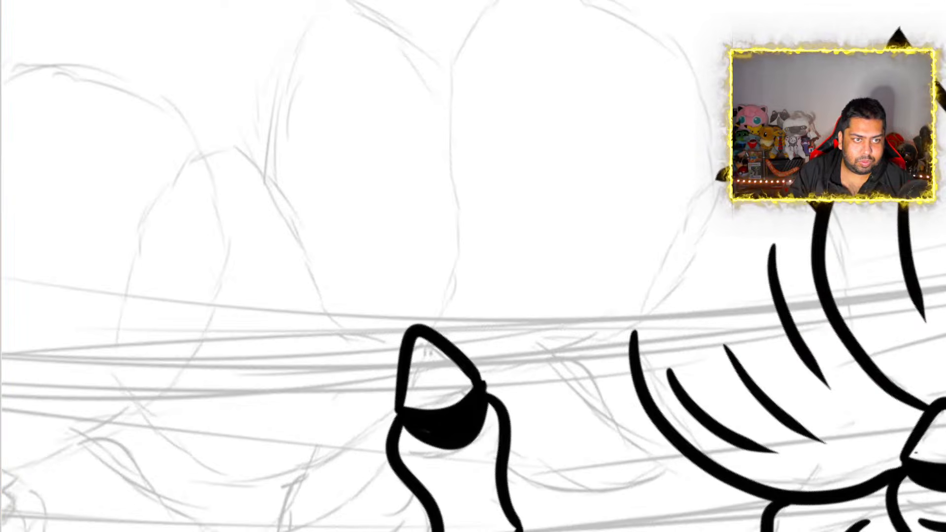
{"action": "key", "text": "End"}
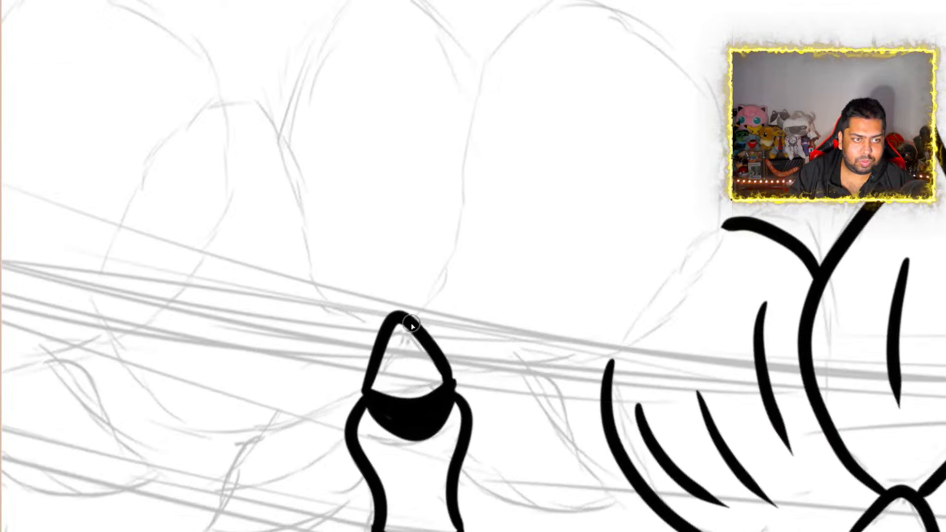
{"action": "mouse_move", "coordinate": [362, 323]}
{"action": "left_mouse_down"}
{"action": "mouse_move", "coordinate": [281, 249]}
{"action": "mouse_move", "coordinate": [266, 118]}
{"action": "mouse_move", "coordinate": [363, 21]}
{"action": "mouse_move", "coordinate": [370, 1]}
{"action": "left_mouse_up"}
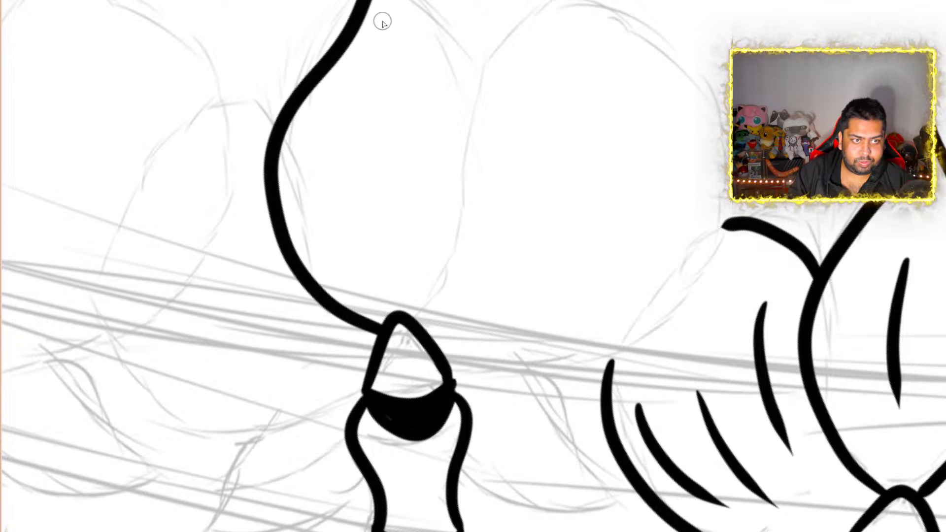
{"action": "mouse_move", "coordinate": [375, 3]}
{"action": "left_mouse_down"}
{"action": "mouse_move", "coordinate": [461, 116]}
{"action": "mouse_move", "coordinate": [482, 207]}
{"action": "mouse_move", "coordinate": [450, 302]}
{"action": "mouse_move", "coordinate": [420, 327]}
{"action": "left_mouse_up"}
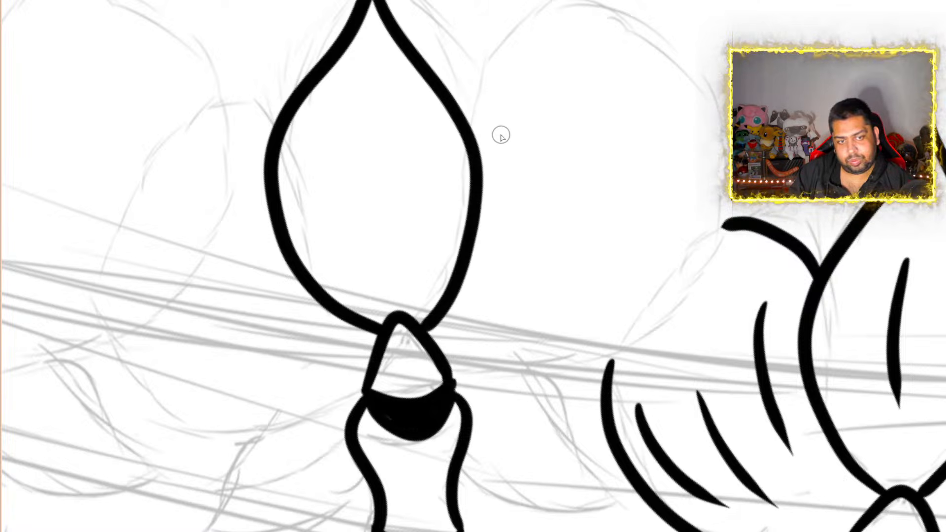
{"action": "mouse_move", "coordinate": [472, 129]}
{"action": "left_mouse_down"}
{"action": "mouse_move", "coordinate": [467, 80]}
{"action": "mouse_move", "coordinate": [522, 9]}
{"action": "mouse_move", "coordinate": [663, 30]}
{"action": "mouse_move", "coordinate": [714, 138]}
{"action": "mouse_move", "coordinate": [713, 269]}
{"action": "left_mouse_up"}
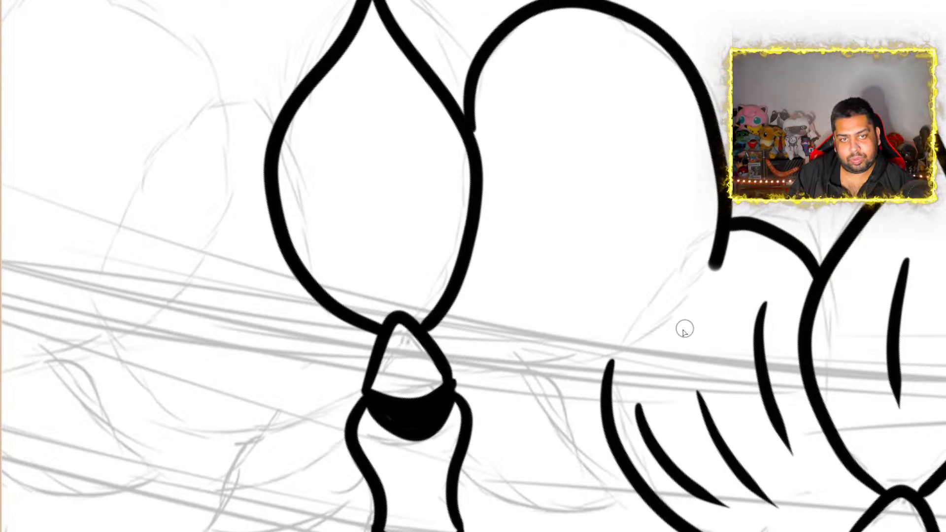
{"action": "mouse_move", "coordinate": [684, 330]}
{"action": "left_mouse_down"}
{"action": "mouse_move", "coordinate": [581, 374]}
{"action": "mouse_move", "coordinate": [459, 381]}
{"action": "left_mouse_up"}
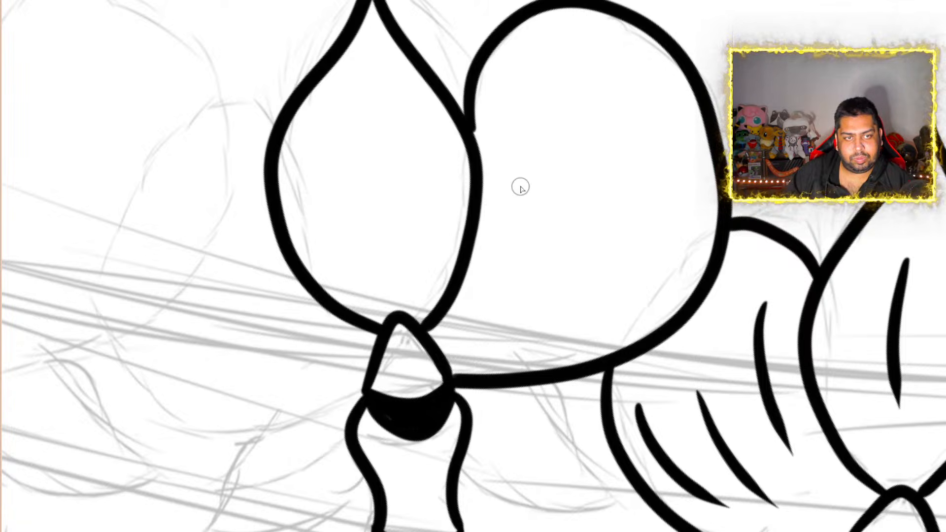
Ink the third orchid's left rounded petal and its two pointed lower petals, one on each side of the lip
{"action": "scroll", "coordinate": [521, 188], "scroll_direction": "down", "scroll_amount": 5}
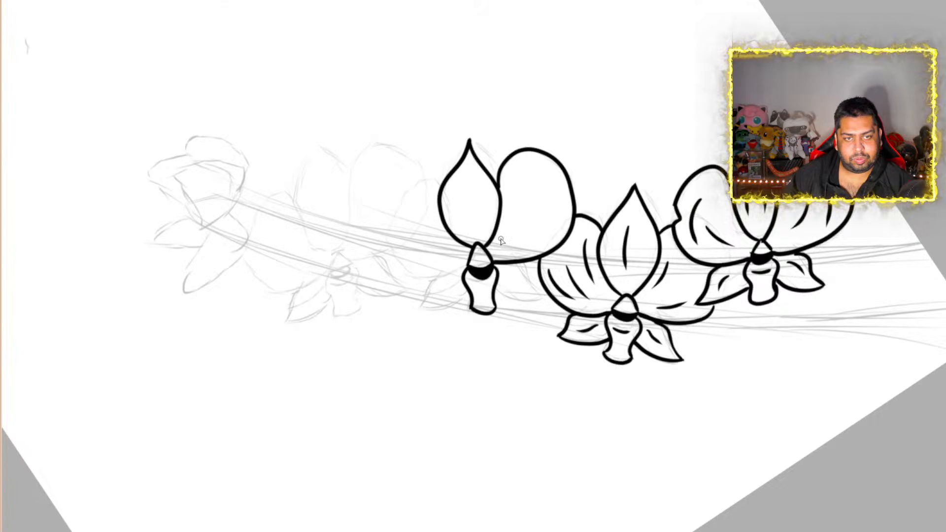
{"action": "scroll", "coordinate": [501, 240], "scroll_direction": "up", "scroll_amount": 5}
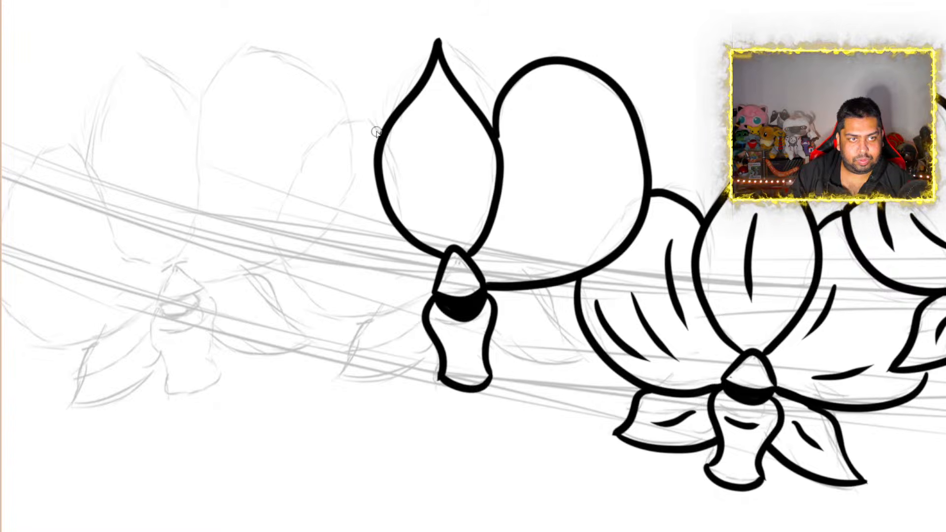
{"action": "mouse_move", "coordinate": [376, 132]}
{"action": "left_mouse_down"}
{"action": "mouse_move", "coordinate": [308, 128]}
{"action": "mouse_move", "coordinate": [275, 217]}
{"action": "mouse_move", "coordinate": [306, 281]}
{"action": "mouse_move", "coordinate": [326, 298]}
{"action": "mouse_move", "coordinate": [397, 318]}
{"action": "mouse_move", "coordinate": [427, 309]}
{"action": "left_mouse_up"}
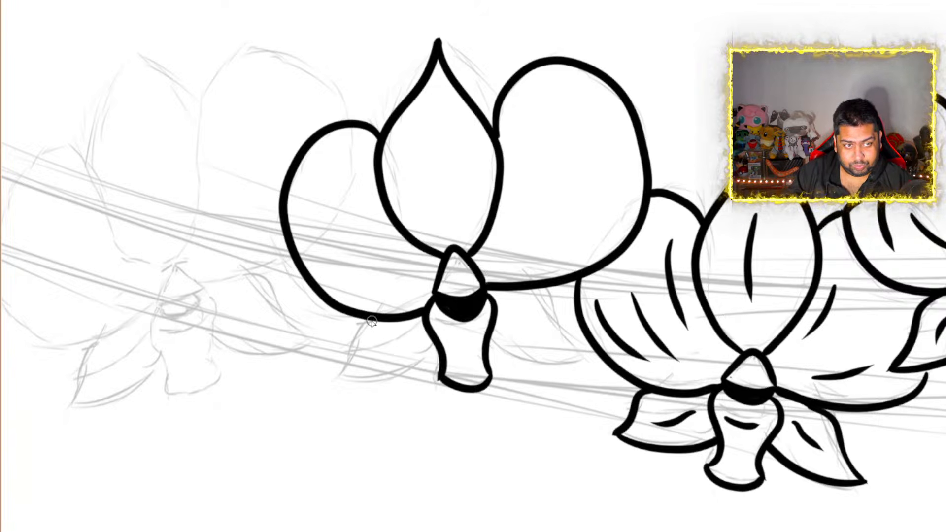
{"action": "mouse_move", "coordinate": [372, 321]}
{"action": "left_mouse_down"}
{"action": "mouse_move", "coordinate": [353, 338]}
{"action": "mouse_move", "coordinate": [349, 385]}
{"action": "mouse_move", "coordinate": [331, 389]}
{"action": "mouse_move", "coordinate": [414, 387]}
{"action": "mouse_move", "coordinate": [447, 362]}
{"action": "left_mouse_up"}
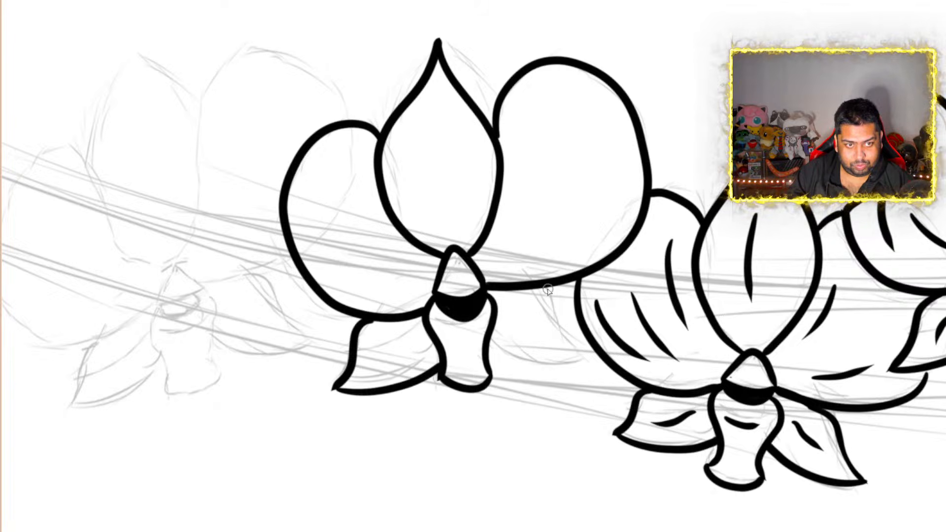
{"action": "mouse_move", "coordinate": [548, 290]}
{"action": "left_mouse_down"}
{"action": "mouse_move", "coordinate": [556, 329]}
{"action": "mouse_move", "coordinate": [587, 360]}
{"action": "mouse_move", "coordinate": [509, 364]}
{"action": "mouse_move", "coordinate": [490, 353]}
{"action": "left_mouse_up"}
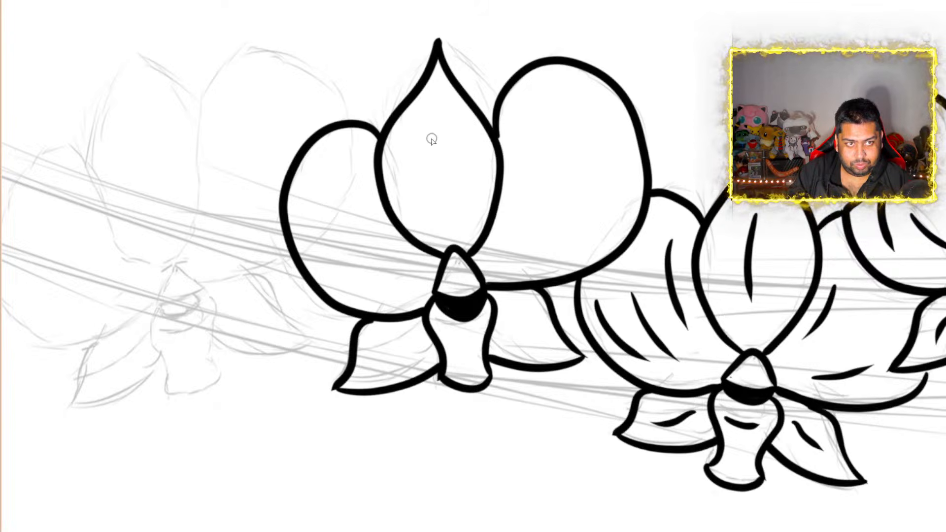
Add tapered crease lines to the third orchid: one in the pointed upper petal and two in each rounded side petal
{"action": "left_click_drag", "start_coordinate": [431, 139], "coordinate": [441, 208]}
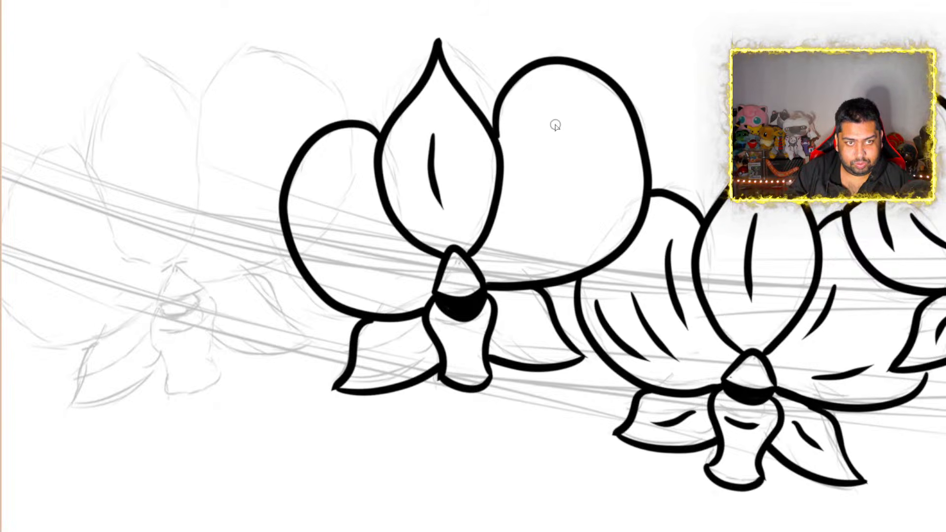
{"action": "left_click", "coordinate": [579, 112]}
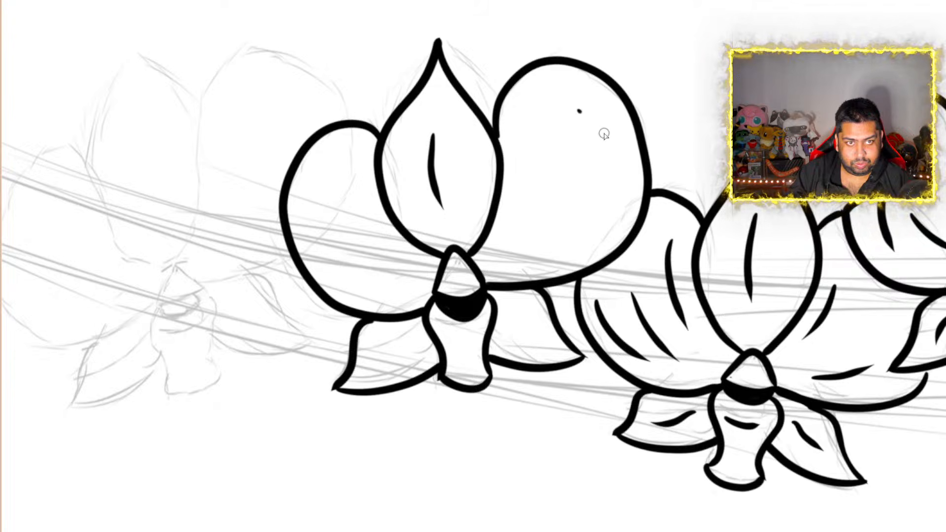
{"action": "left_click_drag", "start_coordinate": [579, 110], "coordinate": [619, 187]}
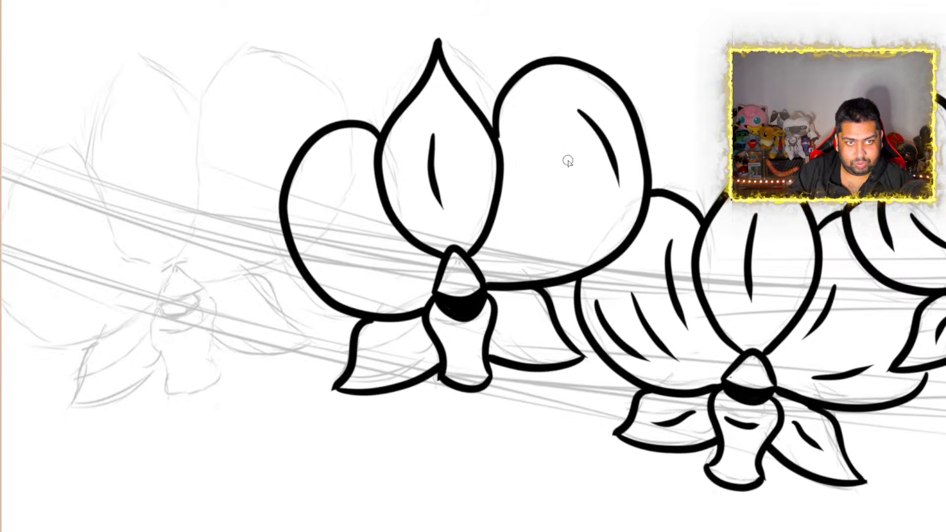
{"action": "left_click_drag", "start_coordinate": [568, 162], "coordinate": [551, 243]}
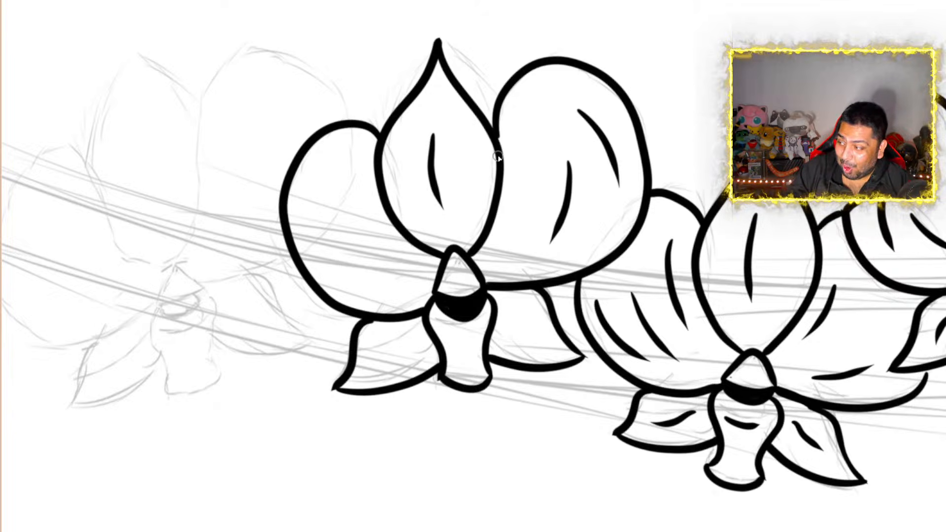
{"action": "left_click_drag", "start_coordinate": [308, 207], "coordinate": [343, 268]}
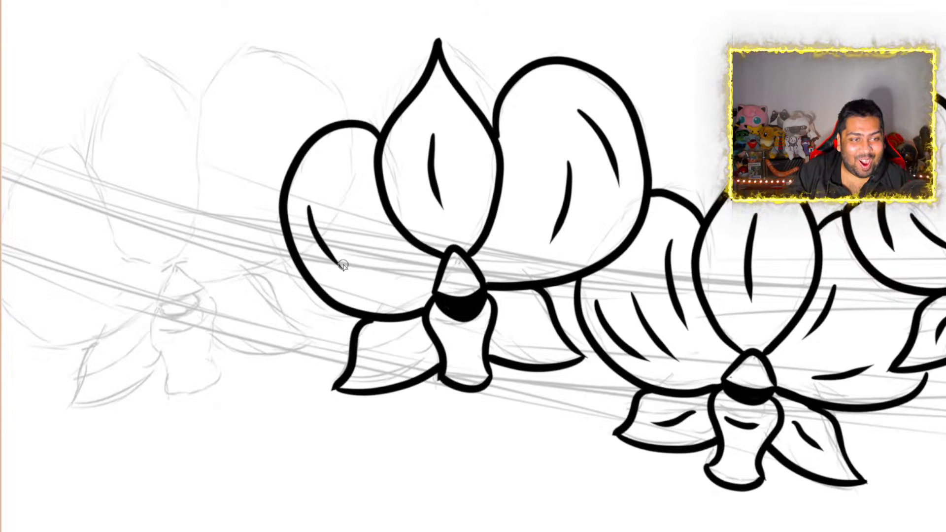
{"action": "left_click_drag", "start_coordinate": [344, 193], "coordinate": [373, 269]}
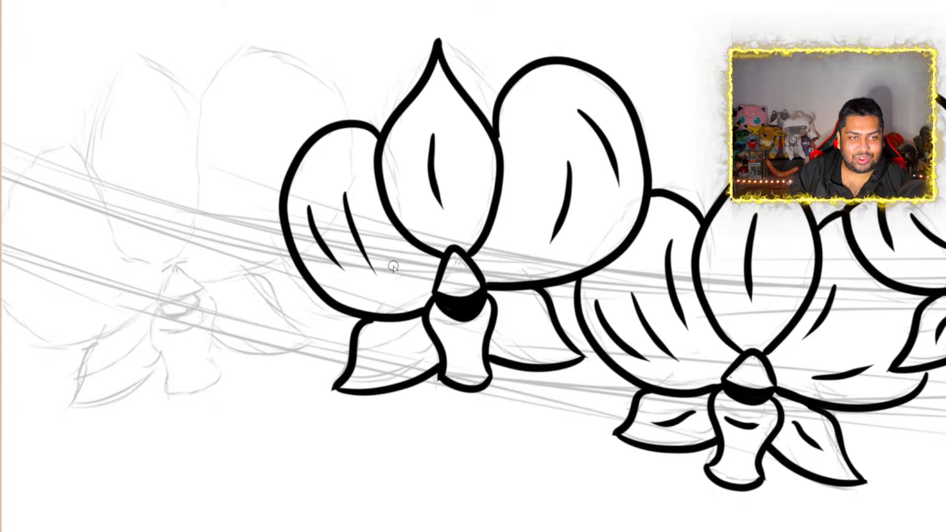
Add a short tapered crease line in each of the third orchid's lower petals and one in its lip
{"action": "left_click_drag", "start_coordinate": [399, 343], "coordinate": [375, 362]}
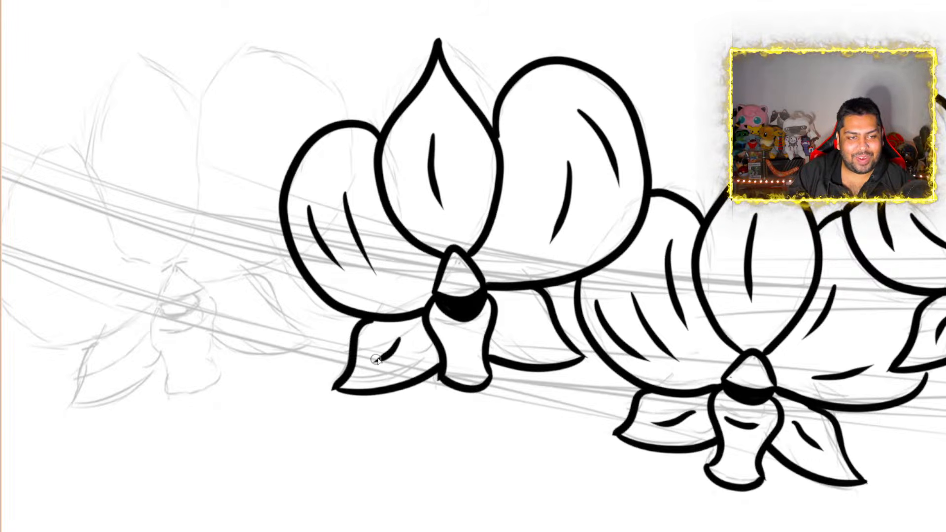
{"action": "left_click_drag", "start_coordinate": [511, 319], "coordinate": [541, 343]}
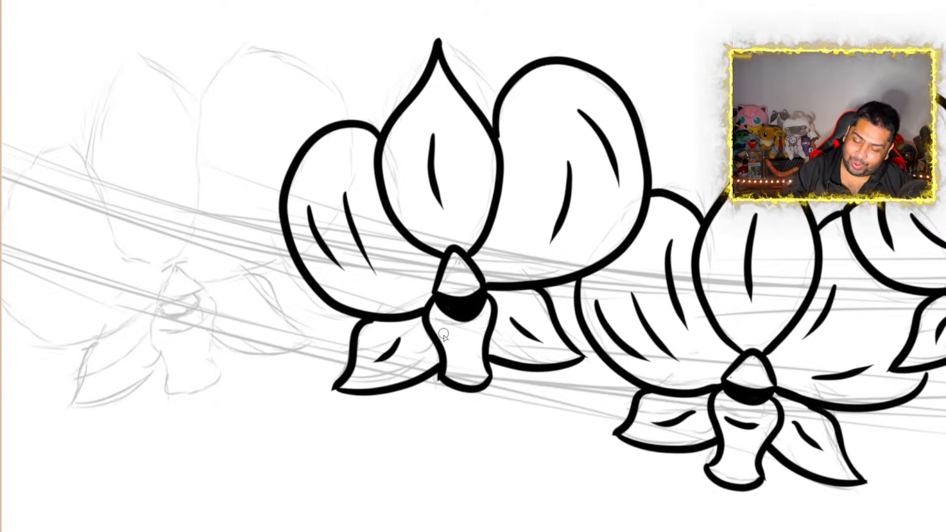
{"action": "left_click_drag", "start_coordinate": [467, 371], "coordinate": [460, 343]}
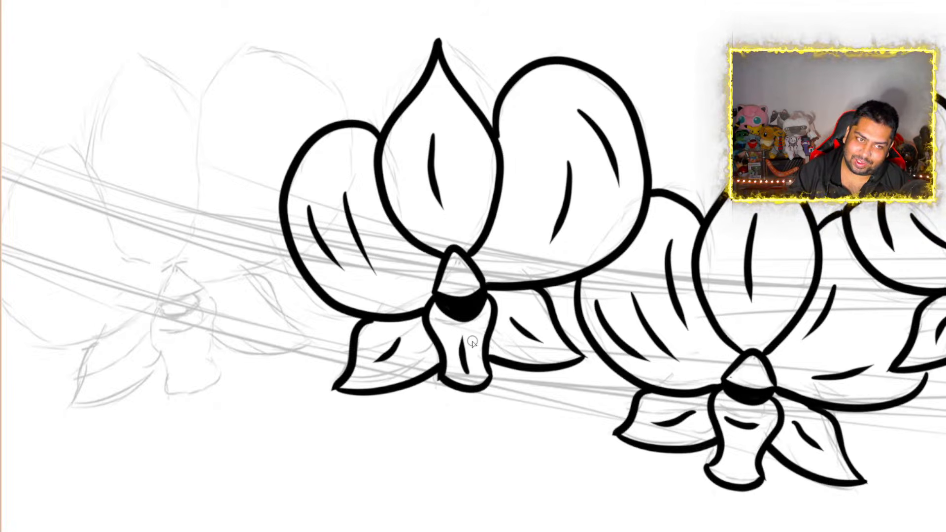
Examine the three inked orchids together across the upright canvas, and the sketched fourth bloom beside them up close
{"action": "scroll", "coordinate": [481, 318], "scroll_direction": "down", "scroll_amount": 7}
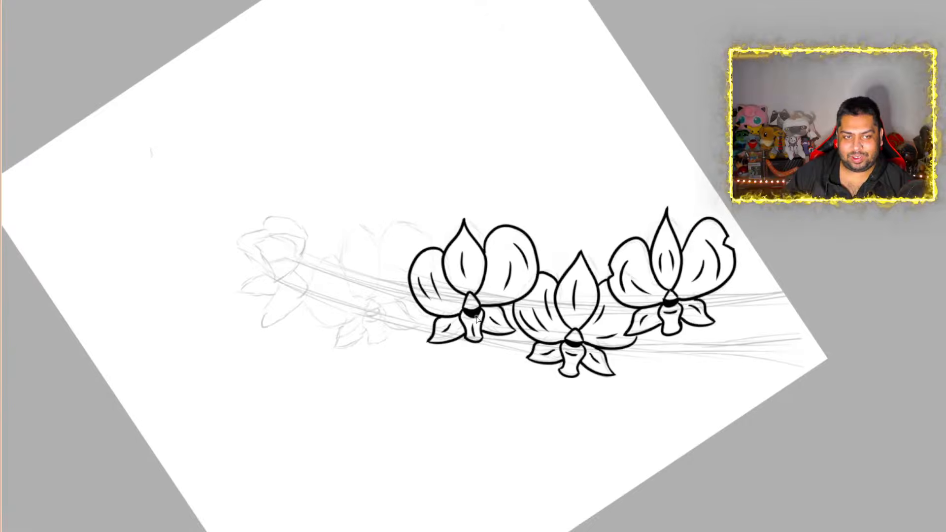
{"action": "scroll", "coordinate": [477, 318], "scroll_direction": "up", "scroll_amount": 5}
{"action": "scroll", "coordinate": [477, 319], "scroll_direction": "down", "scroll_amount": 3}
{"action": "scroll", "coordinate": [477, 319], "scroll_direction": "up", "scroll_amount": 2}
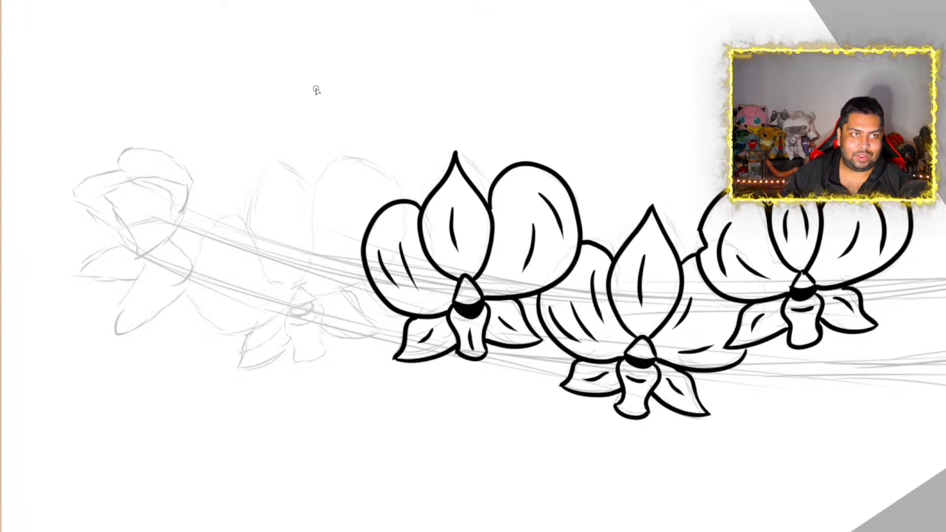
{"action": "key", "text": "Home"}
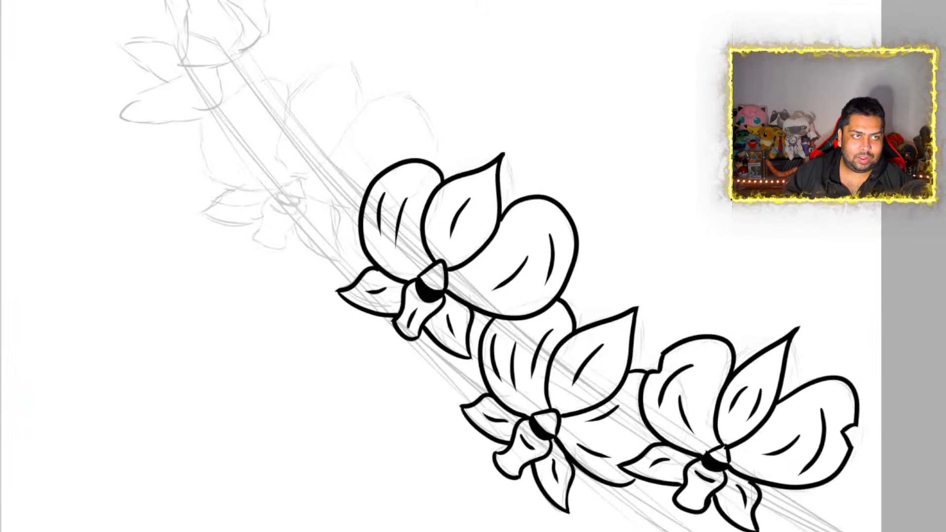
{"action": "scroll", "coordinate": [366, 179], "scroll_direction": "down", "scroll_amount": 5}
{"action": "scroll", "coordinate": [365, 179], "scroll_direction": "up", "scroll_amount": 2}
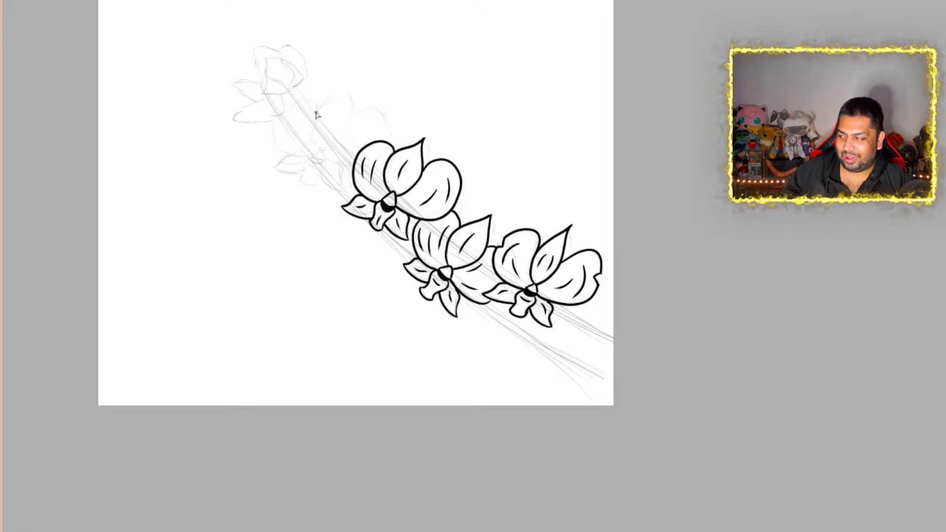
{"action": "scroll", "coordinate": [317, 114], "scroll_direction": "up", "scroll_amount": 5}
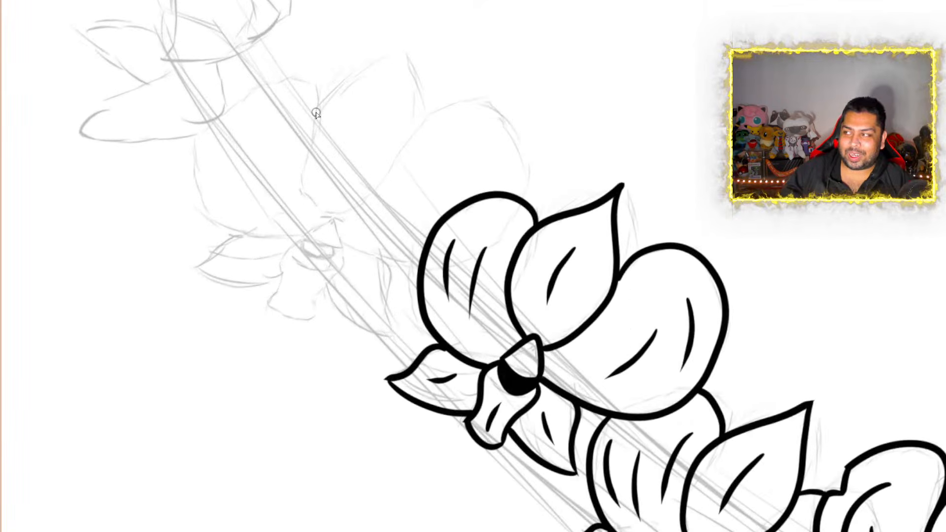
{"action": "scroll", "coordinate": [317, 115], "scroll_direction": "up", "scroll_amount": 2}
{"action": "scroll", "coordinate": [317, 114], "scroll_direction": "down", "scroll_amount": 4}
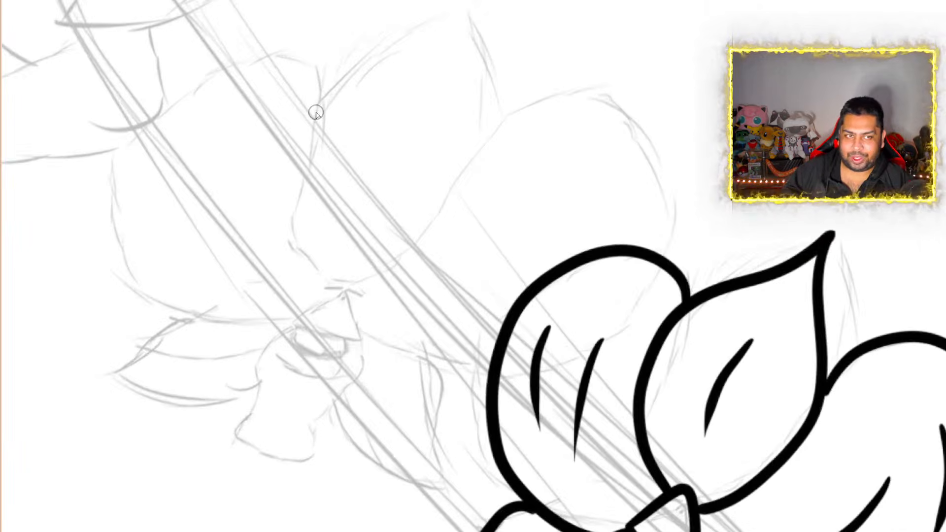
{"action": "scroll", "coordinate": [317, 114], "scroll_direction": "up", "scroll_amount": 2}
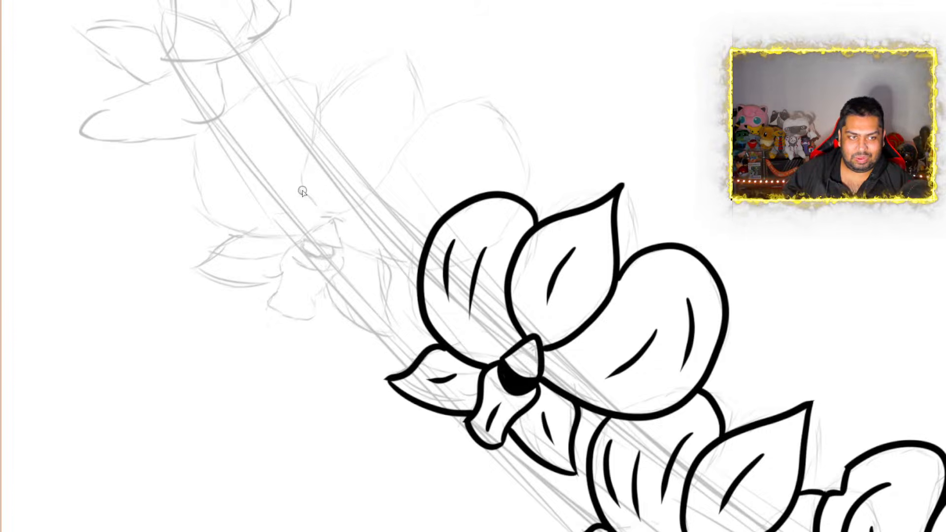
Ink the fourth orchid's centre as a triangular cap over a solid black crescent, and outline the wavy lip hanging below it
{"action": "scroll", "coordinate": [303, 191], "scroll_direction": "up", "scroll_amount": 2}
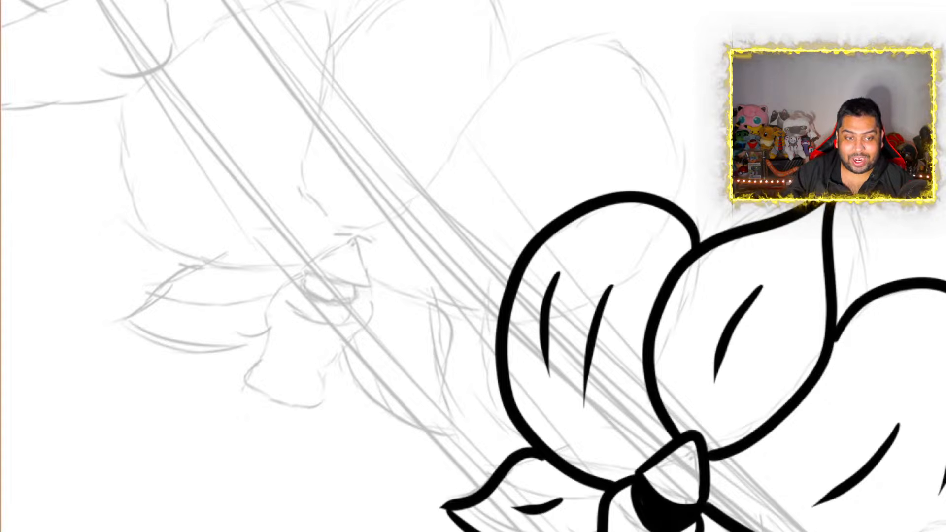
{"action": "scroll", "coordinate": [474, 266], "scroll_direction": "left", "scroll_amount": 4}
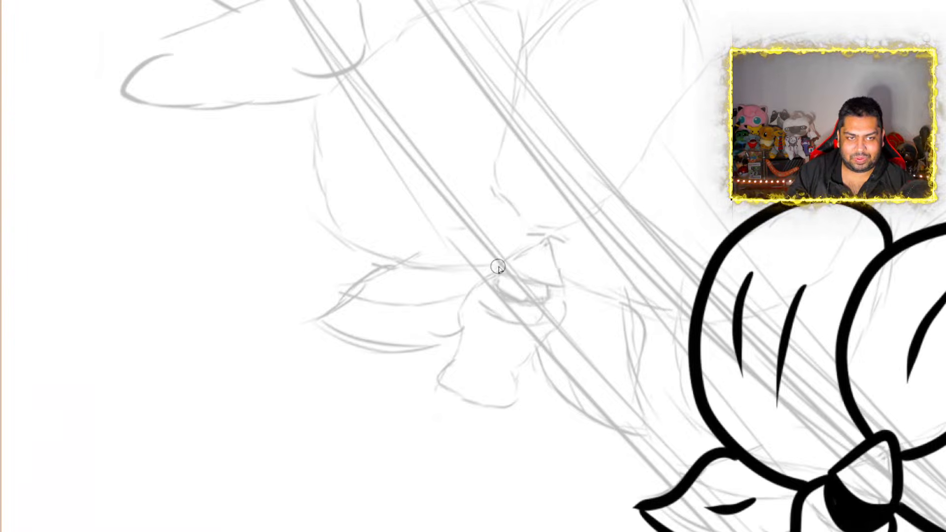
{"action": "mouse_move", "coordinate": [496, 267]}
{"action": "left_mouse_down"}
{"action": "mouse_move", "coordinate": [549, 228]}
{"action": "mouse_move", "coordinate": [560, 289]}
{"action": "left_mouse_up"}
{"action": "left_click_drag", "start_coordinate": [497, 268], "coordinate": [560, 289]}
{"action": "mouse_move", "coordinate": [497, 269]}
{"action": "left_mouse_down"}
{"action": "mouse_move", "coordinate": [498, 291]}
{"action": "mouse_move", "coordinate": [525, 305]}
{"action": "mouse_move", "coordinate": [553, 291]}
{"action": "mouse_move", "coordinate": [499, 281]}
{"action": "left_mouse_up"}
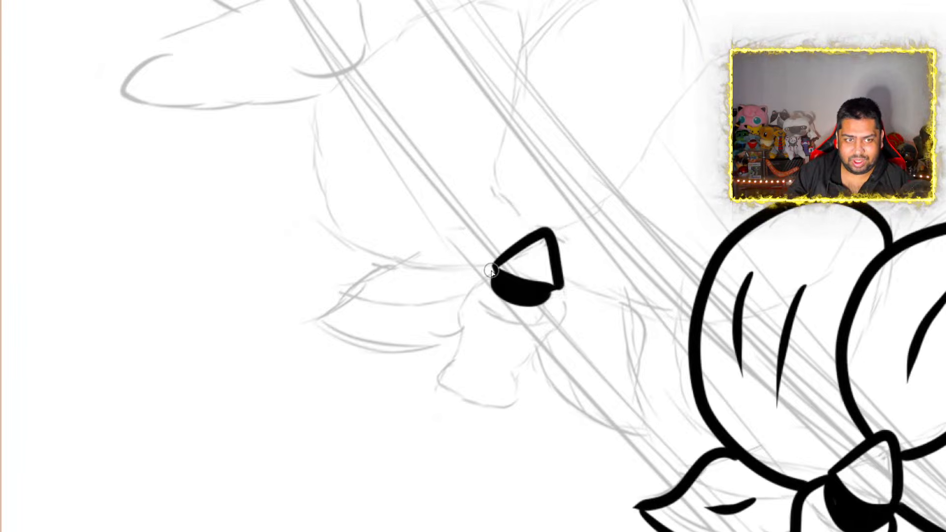
{"action": "mouse_move", "coordinate": [498, 278]}
{"action": "left_mouse_down"}
{"action": "mouse_move", "coordinate": [478, 271]}
{"action": "mouse_move", "coordinate": [450, 307]}
{"action": "mouse_move", "coordinate": [460, 335]}
{"action": "mouse_move", "coordinate": [433, 378]}
{"action": "mouse_move", "coordinate": [453, 397]}
{"action": "mouse_move", "coordinate": [512, 410]}
{"action": "left_mouse_up"}
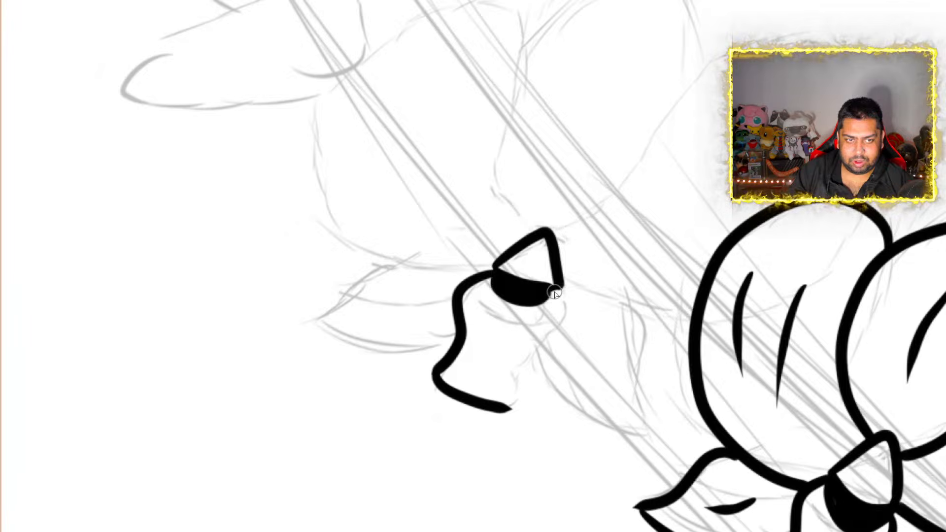
{"action": "mouse_move", "coordinate": [551, 293]}
{"action": "left_mouse_down"}
{"action": "mouse_move", "coordinate": [562, 304]}
{"action": "mouse_move", "coordinate": [509, 389]}
{"action": "mouse_move", "coordinate": [509, 409]}
{"action": "left_mouse_up"}
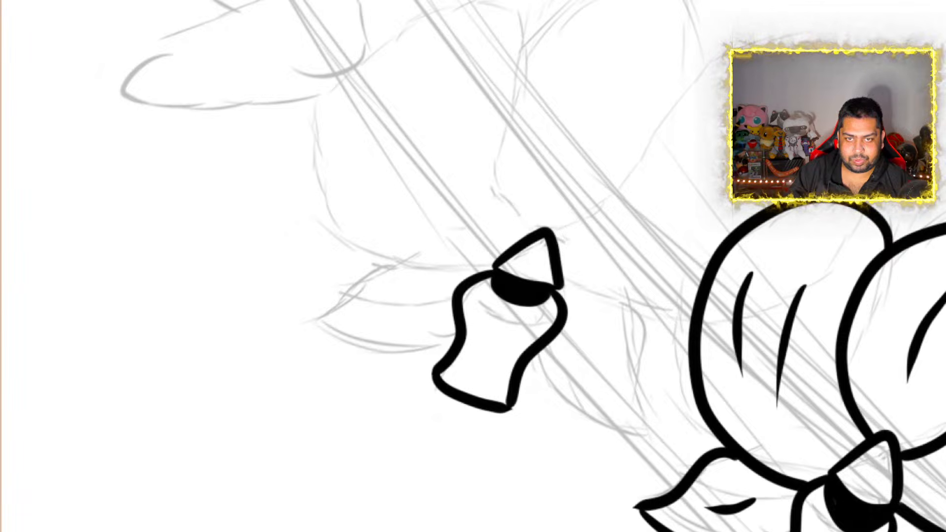
Ink the fourth orchid's large pointed upper petal, rising from the triangular cap to a sharp tip
{"action": "scroll", "coordinate": [533, 266], "scroll_direction": "up", "scroll_amount": 5}
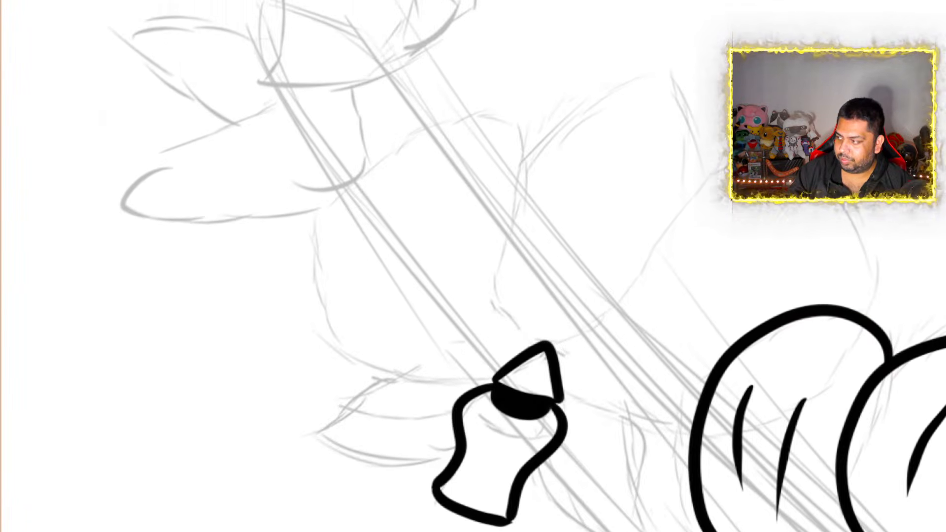
{"action": "scroll", "coordinate": [532, 266], "scroll_direction": "up", "scroll_amount": 3}
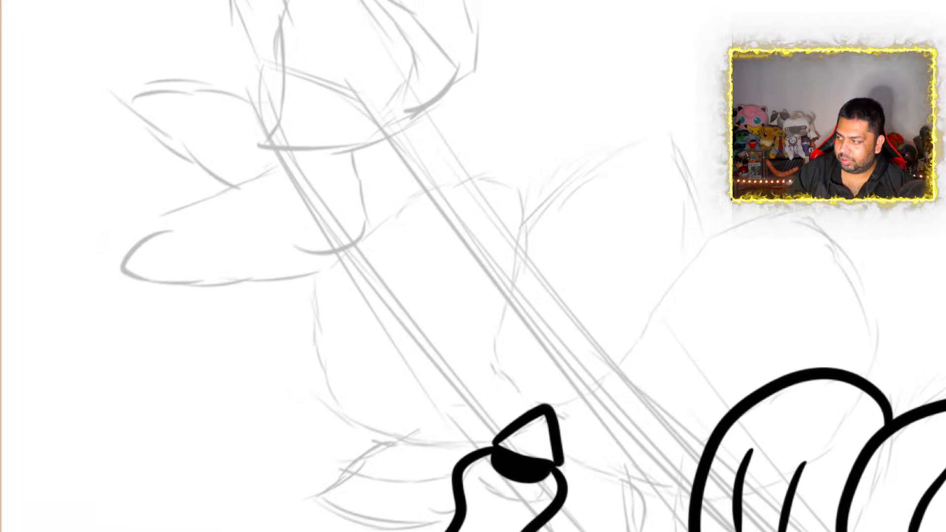
{"action": "scroll", "coordinate": [533, 266], "scroll_direction": "up", "scroll_amount": 1}
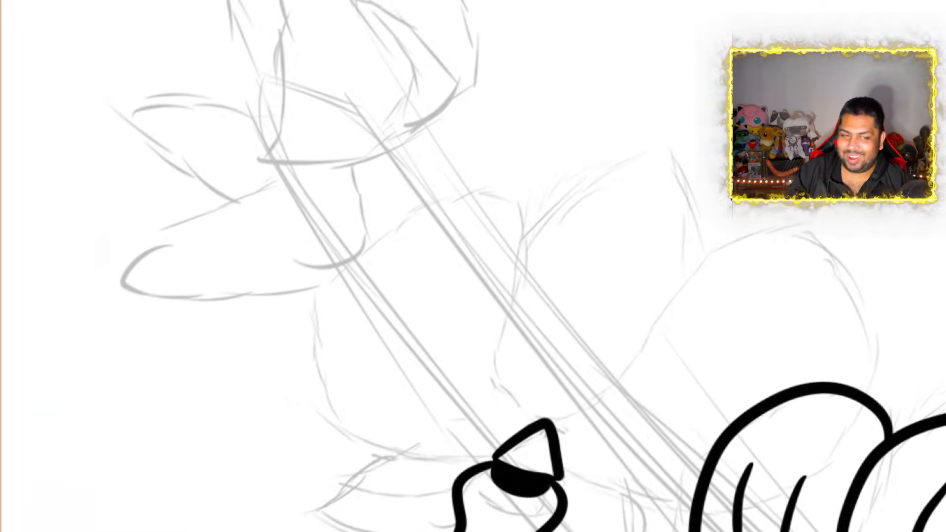
{"action": "scroll", "coordinate": [941, 212], "scroll_direction": "down", "scroll_amount": 2}
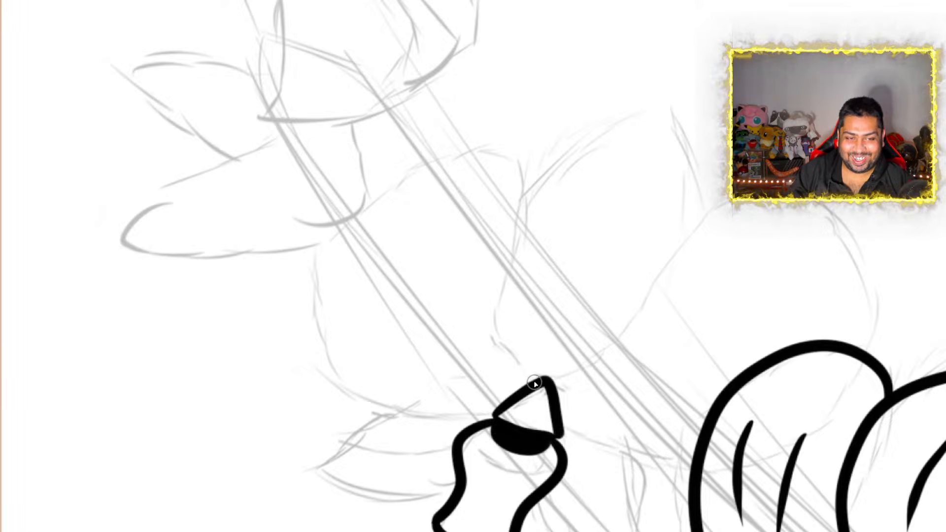
{"action": "mouse_move", "coordinate": [536, 383]}
{"action": "left_mouse_down"}
{"action": "mouse_move", "coordinate": [511, 304]}
{"action": "mouse_move", "coordinate": [511, 199]}
{"action": "mouse_move", "coordinate": [567, 155]}
{"action": "left_mouse_up"}
{"action": "mouse_move", "coordinate": [637, 106]}
{"action": "left_mouse_down"}
{"action": "mouse_move", "coordinate": [699, 76]}
{"action": "mouse_move", "coordinate": [678, 183]}
{"action": "mouse_move", "coordinate": [691, 291]}
{"action": "mouse_move", "coordinate": [614, 365]}
{"action": "mouse_move", "coordinate": [556, 391]}
{"action": "left_mouse_up"}
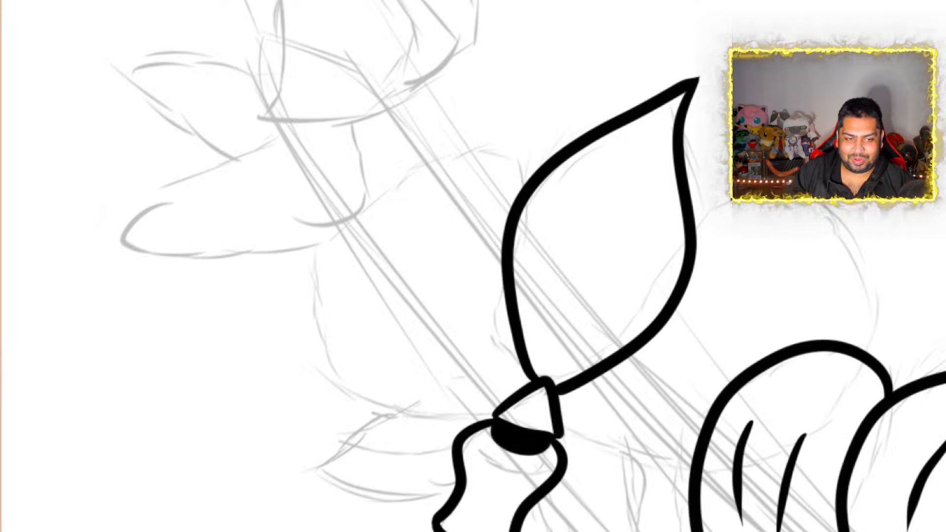
Ink the fourth orchid's two rounded side petals, tucking the right one behind the third orchid's left petal
{"action": "scroll", "coordinate": [473, 266], "scroll_direction": "right", "scroll_amount": 2}
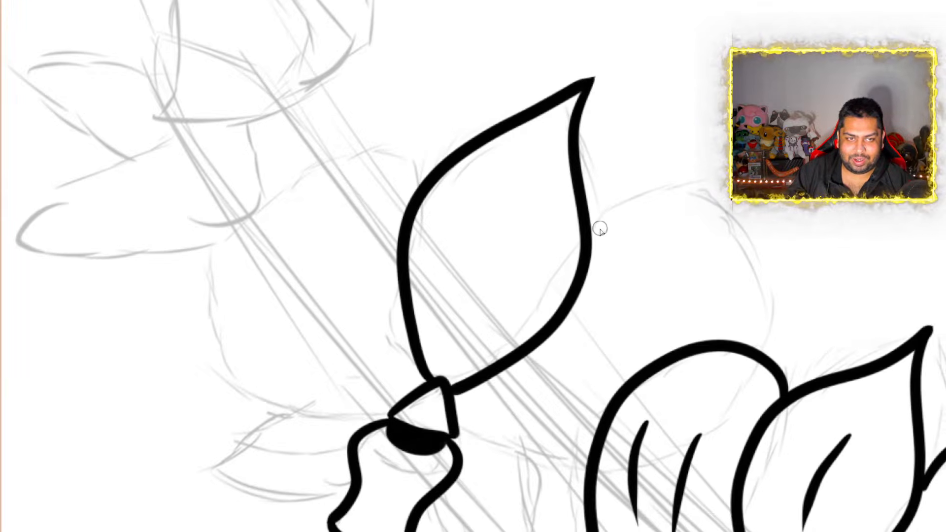
{"action": "mouse_move", "coordinate": [595, 231]}
{"action": "left_mouse_down"}
{"action": "mouse_move", "coordinate": [612, 213]}
{"action": "mouse_move", "coordinate": [729, 214]}
{"action": "mouse_move", "coordinate": [777, 281]}
{"action": "mouse_move", "coordinate": [763, 351]}
{"action": "left_mouse_up"}
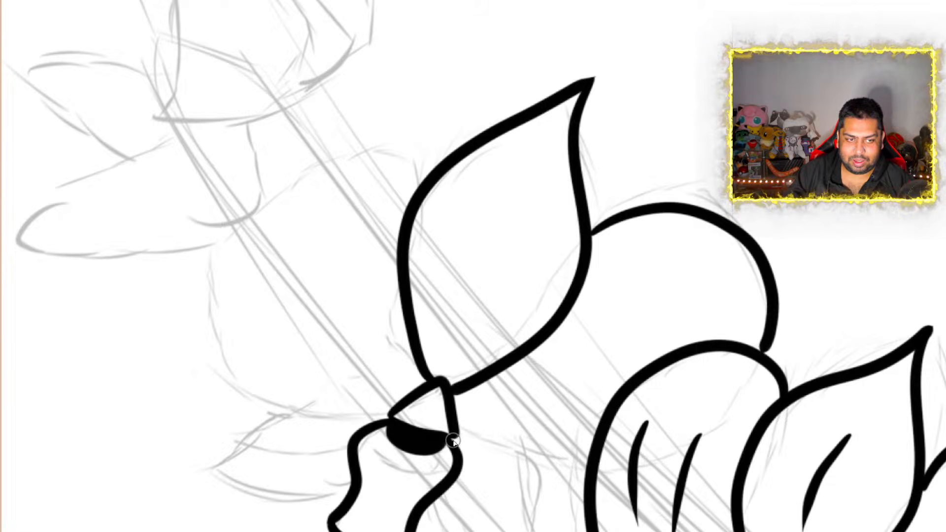
{"action": "mouse_move", "coordinate": [457, 443]}
{"action": "left_mouse_down"}
{"action": "mouse_move", "coordinate": [539, 473]}
{"action": "mouse_move", "coordinate": [589, 476]}
{"action": "left_mouse_up"}
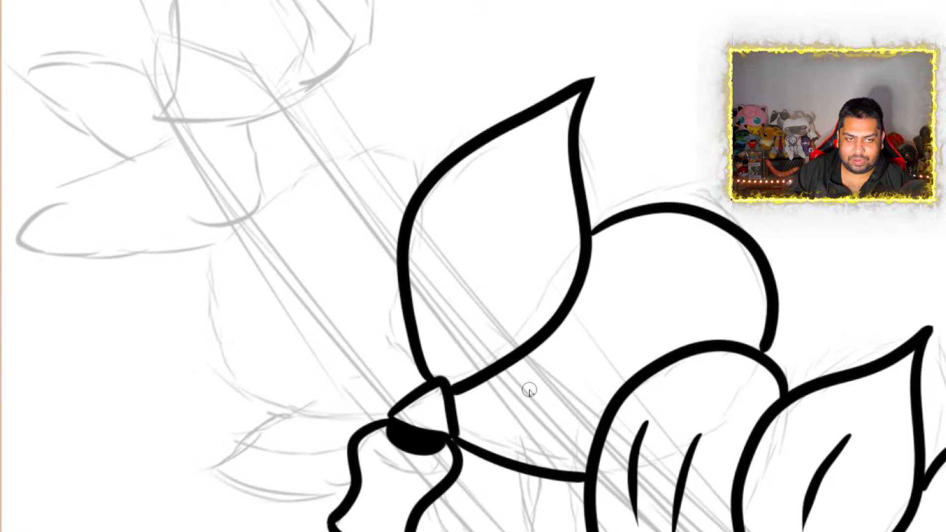
{"action": "mouse_move", "coordinate": [416, 208]}
{"action": "left_mouse_down"}
{"action": "mouse_move", "coordinate": [420, 190]}
{"action": "mouse_move", "coordinate": [382, 143]}
{"action": "mouse_move", "coordinate": [292, 176]}
{"action": "mouse_move", "coordinate": [238, 228]}
{"action": "mouse_move", "coordinate": [215, 286]}
{"action": "mouse_move", "coordinate": [231, 354]}
{"action": "mouse_move", "coordinate": [278, 405]}
{"action": "mouse_move", "coordinate": [343, 426]}
{"action": "mouse_move", "coordinate": [388, 423]}
{"action": "left_mouse_up"}
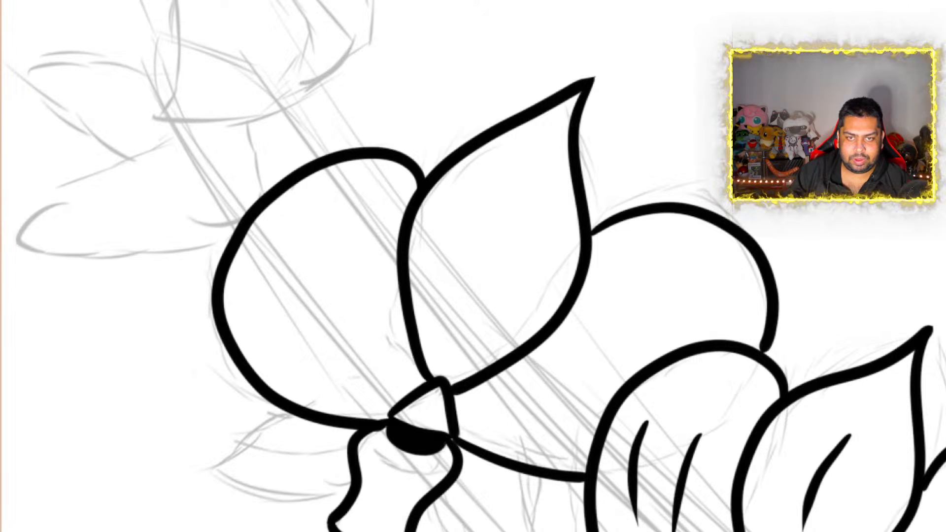
Ink the fourth orchid's two pointed lower petals, one on each side of the lip
{"action": "scroll", "coordinate": [862, 258], "scroll_direction": "down", "scroll_amount": 5}
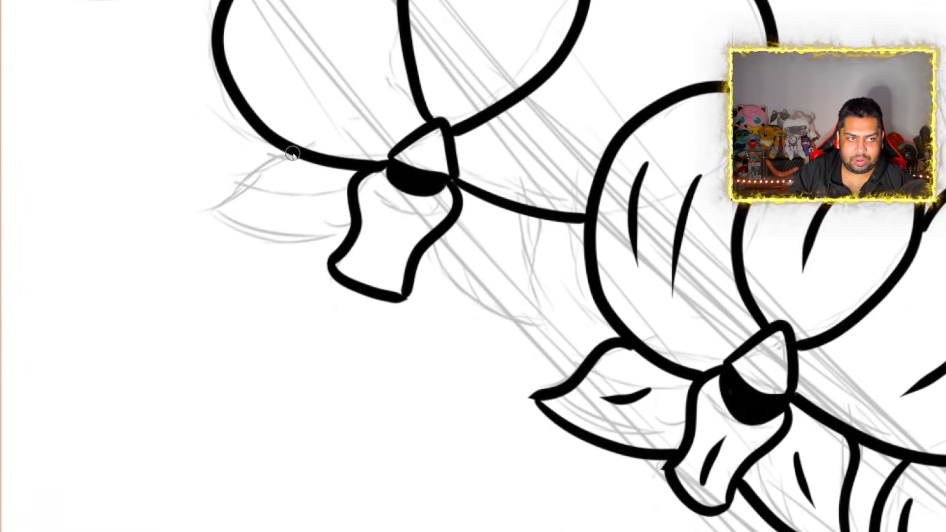
{"action": "mouse_move", "coordinate": [296, 154]}
{"action": "left_mouse_down"}
{"action": "mouse_move", "coordinate": [258, 156]}
{"action": "mouse_move", "coordinate": [212, 216]}
{"action": "mouse_move", "coordinate": [171, 223]}
{"action": "mouse_move", "coordinate": [261, 251]}
{"action": "mouse_move", "coordinate": [362, 237]}
{"action": "left_mouse_up"}
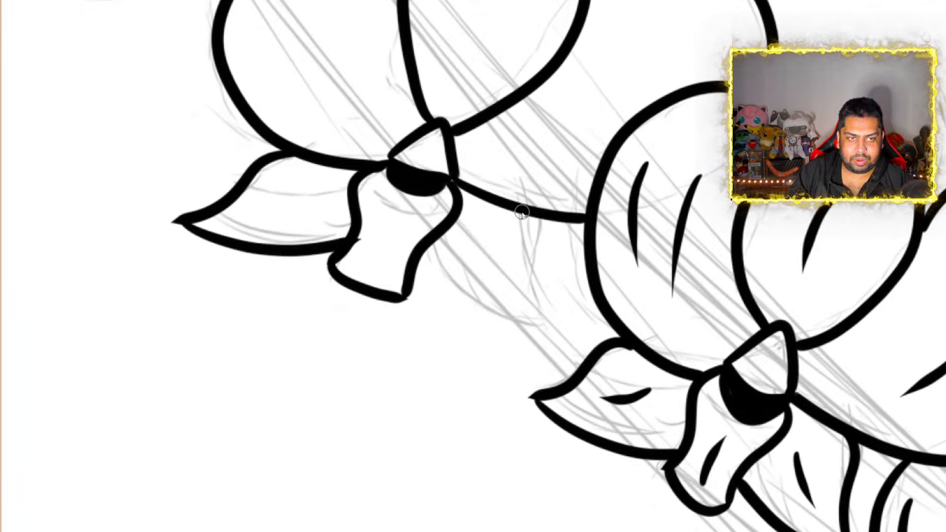
{"action": "mouse_move", "coordinate": [515, 212]}
{"action": "left_mouse_down"}
{"action": "mouse_move", "coordinate": [540, 227]}
{"action": "mouse_move", "coordinate": [537, 317]}
{"action": "mouse_move", "coordinate": [545, 332]}
{"action": "mouse_move", "coordinate": [421, 292]}
{"action": "mouse_move", "coordinate": [419, 267]}
{"action": "left_mouse_up"}
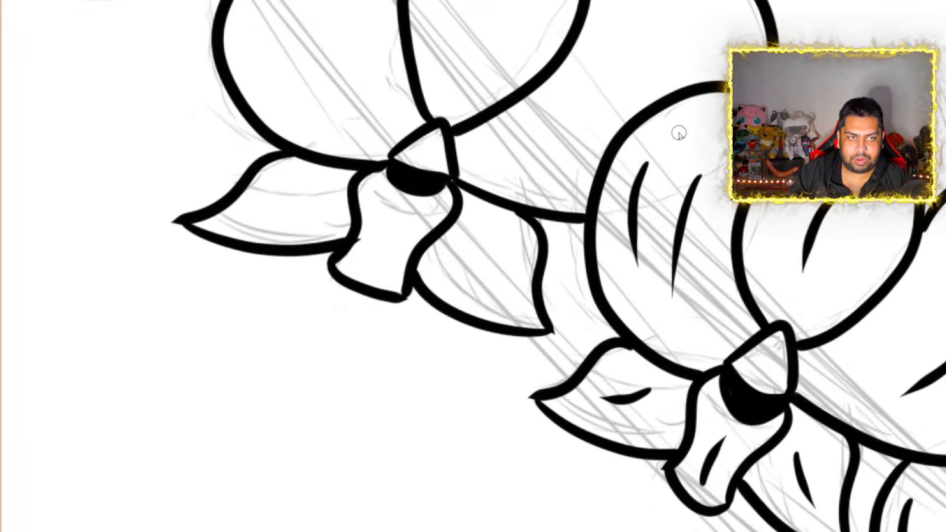
Add three tapered crease lines to each of the fourth orchid's rounded side petals
{"action": "scroll", "coordinate": [648, 127], "scroll_direction": "up", "scroll_amount": 3}
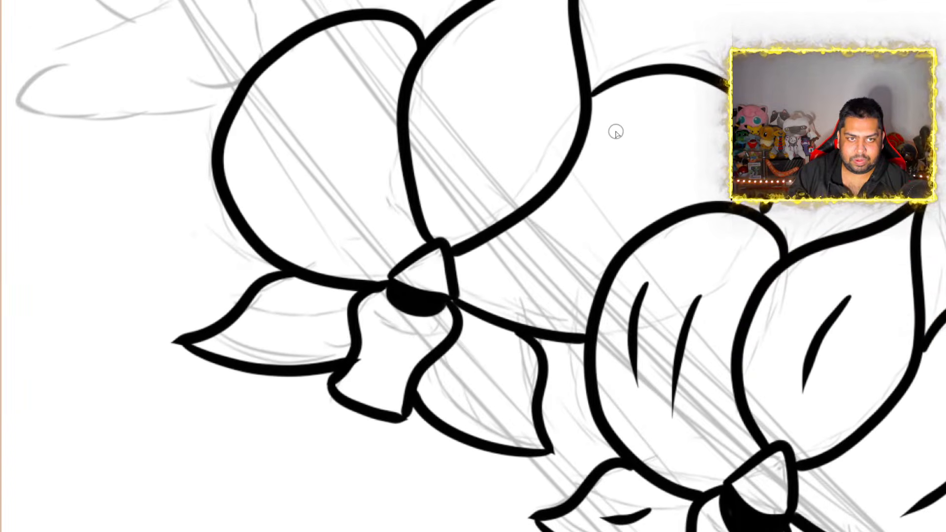
{"action": "left_click_drag", "start_coordinate": [610, 133], "coordinate": [554, 244]}
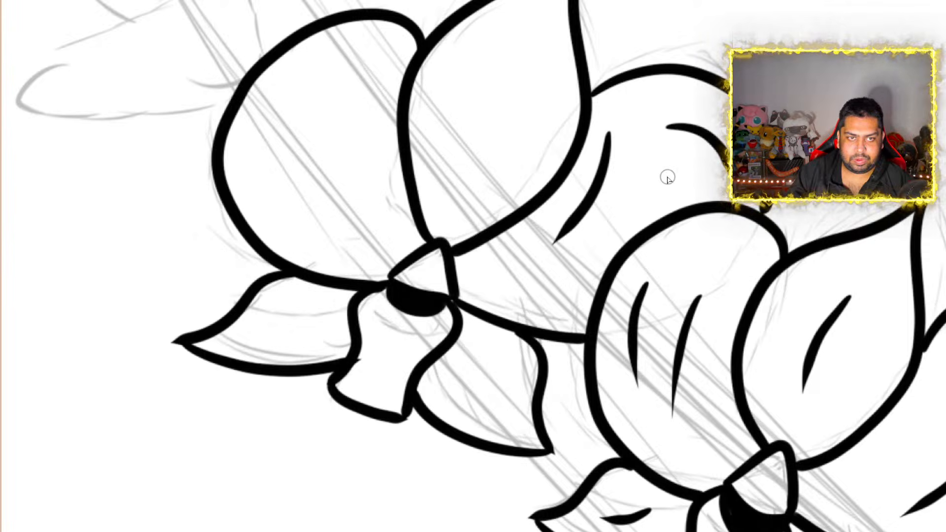
{"action": "left_click_drag", "start_coordinate": [644, 152], "coordinate": [651, 204]}
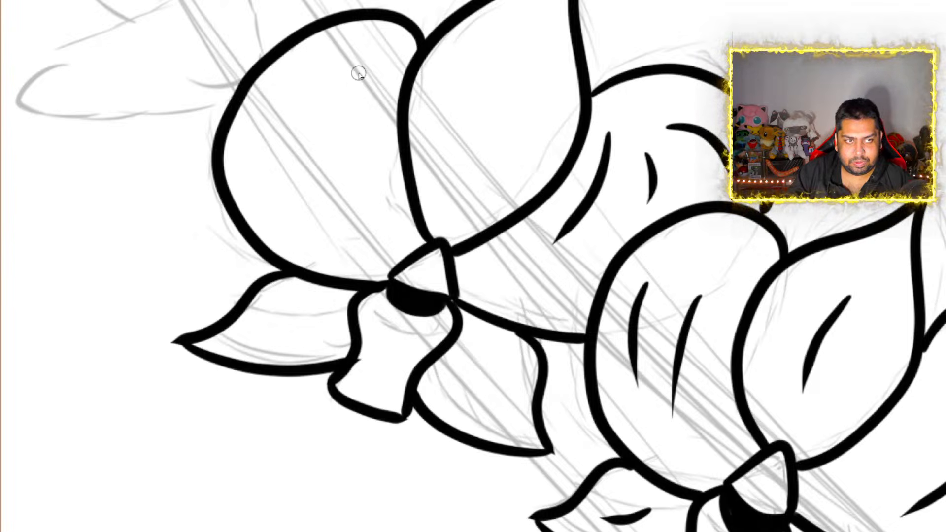
{"action": "mouse_move", "coordinate": [330, 62]}
{"action": "left_mouse_down"}
{"action": "mouse_move", "coordinate": [308, 69]}
{"action": "mouse_move", "coordinate": [261, 178]}
{"action": "left_mouse_up"}
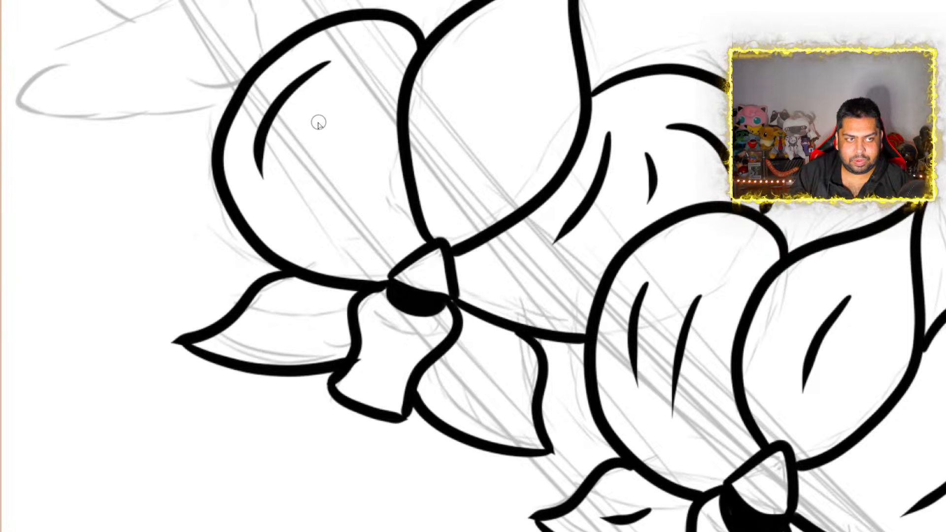
{"action": "mouse_move", "coordinate": [314, 126]}
{"action": "left_mouse_down"}
{"action": "mouse_move", "coordinate": [302, 194]}
{"action": "mouse_move", "coordinate": [340, 234]}
{"action": "left_mouse_up"}
{"action": "left_click_drag", "start_coordinate": [355, 132], "coordinate": [359, 174]}
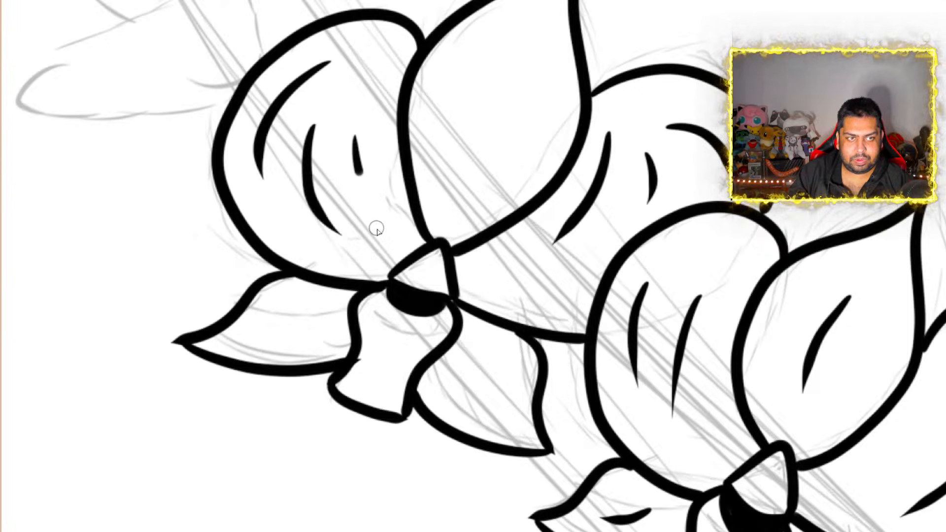
{"action": "left_click_drag", "start_coordinate": [376, 229], "coordinate": [382, 226]}
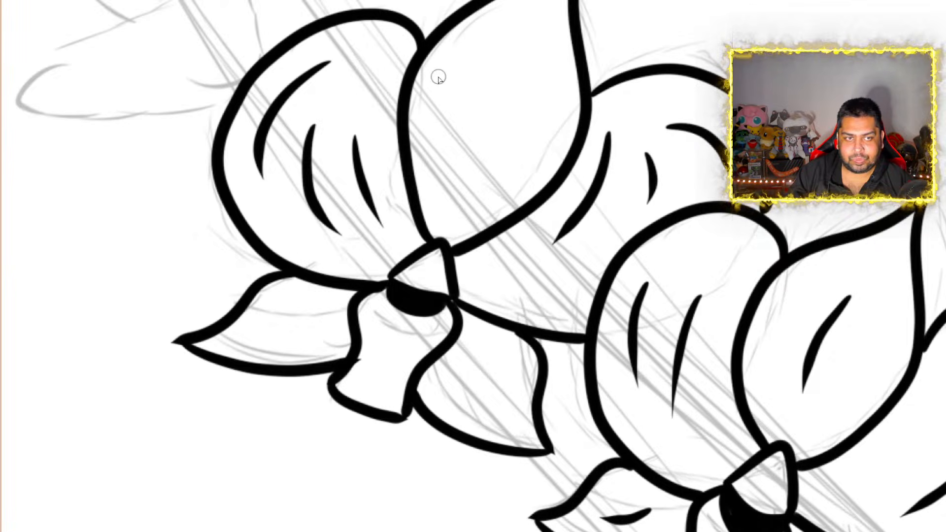
Add one tapered crease line to the fourth orchid's upper petal and each lower petal, and two short ones to its lip
{"action": "left_click_drag", "start_coordinate": [516, 43], "coordinate": [456, 168]}
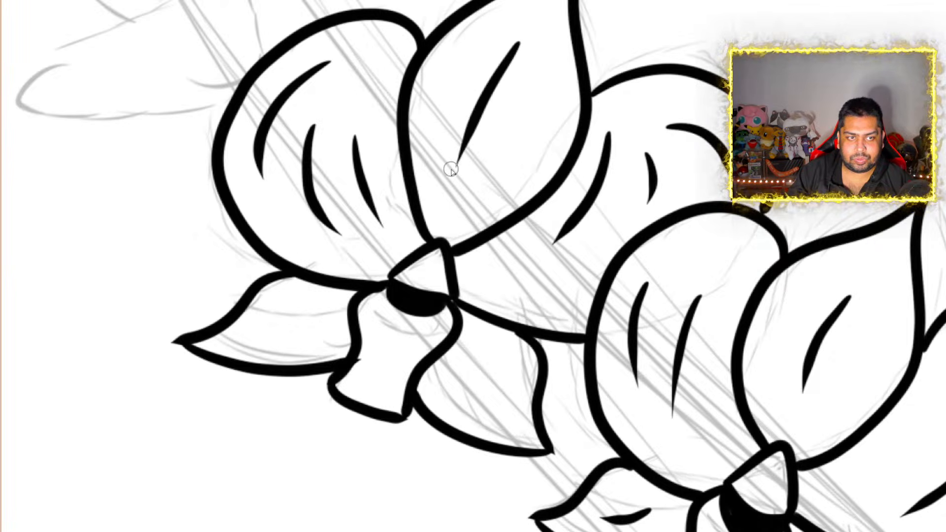
{"action": "left_click", "coordinate": [378, 336]}
{"action": "mouse_move", "coordinate": [376, 334]}
{"action": "left_mouse_down"}
{"action": "mouse_move", "coordinate": [413, 341]}
{"action": "mouse_move", "coordinate": [377, 389]}
{"action": "left_mouse_up"}
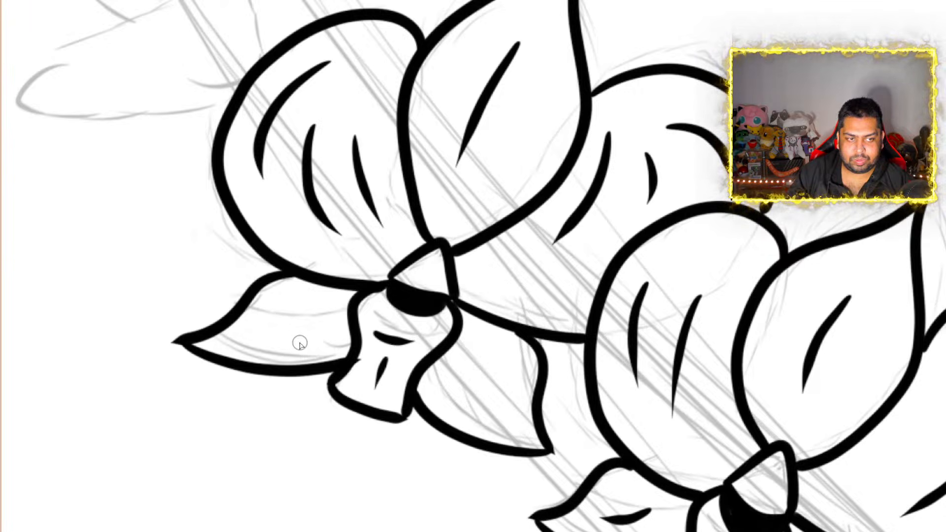
{"action": "left_click_drag", "start_coordinate": [313, 318], "coordinate": [249, 339]}
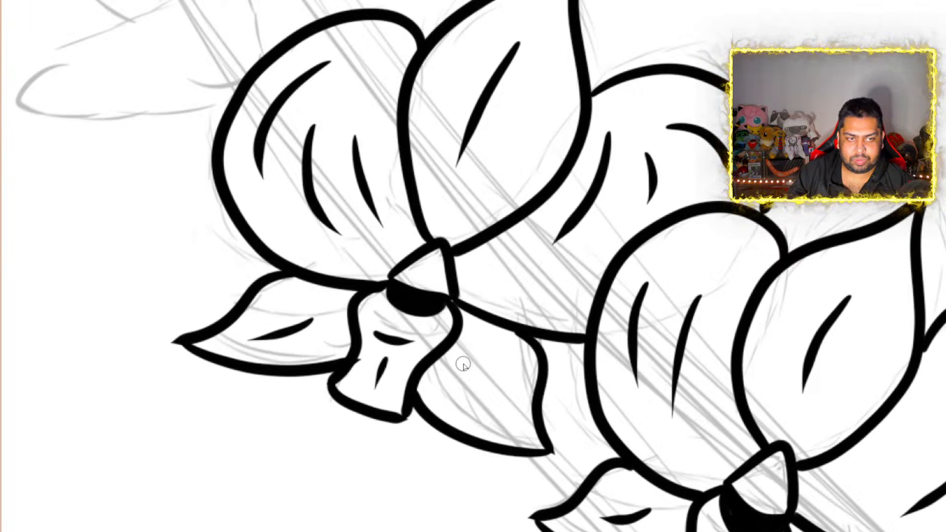
{"action": "left_click_drag", "start_coordinate": [463, 362], "coordinate": [502, 413]}
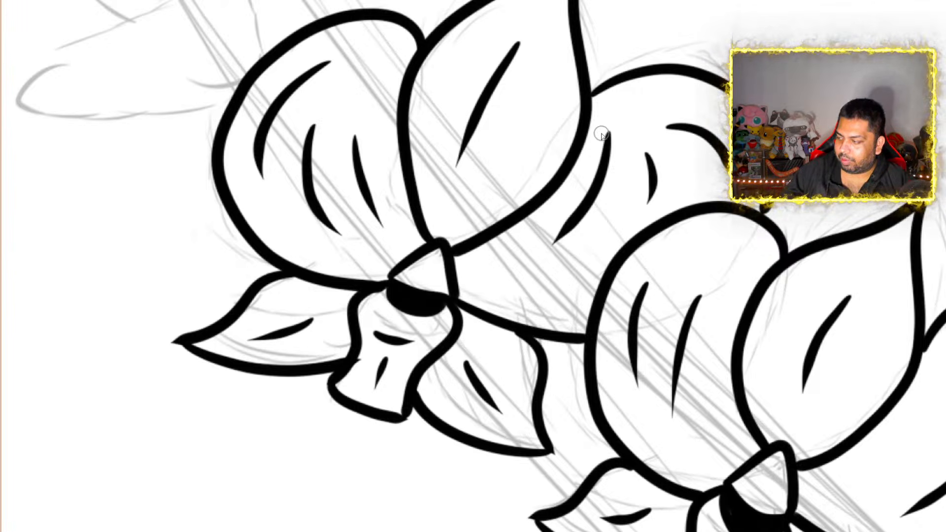
Examine the four inked orchids across the whole canvas and the remaining sketched bloom at the stem's upper end
{"action": "scroll", "coordinate": [681, 159], "scroll_direction": "down", "scroll_amount": 12}
{"action": "scroll", "coordinate": [755, 232], "scroll_direction": "up", "scroll_amount": 6}
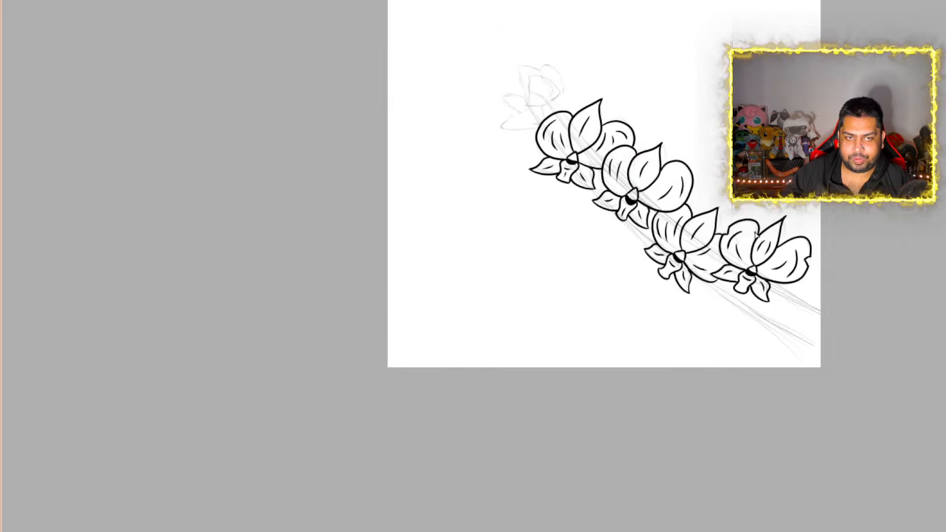
{"action": "scroll", "coordinate": [749, 237], "scroll_direction": "down", "scroll_amount": 3}
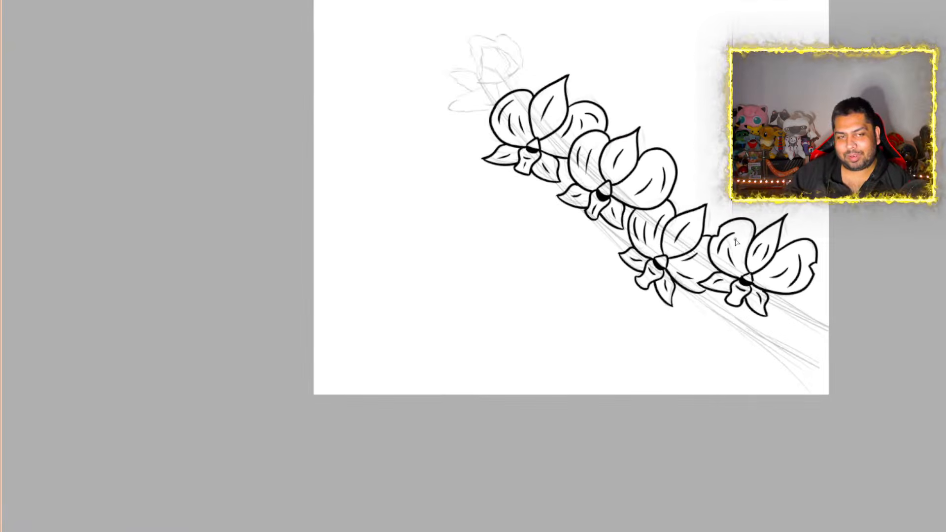
{"action": "scroll", "coordinate": [562, 103], "scroll_direction": "down", "scroll_amount": 3}
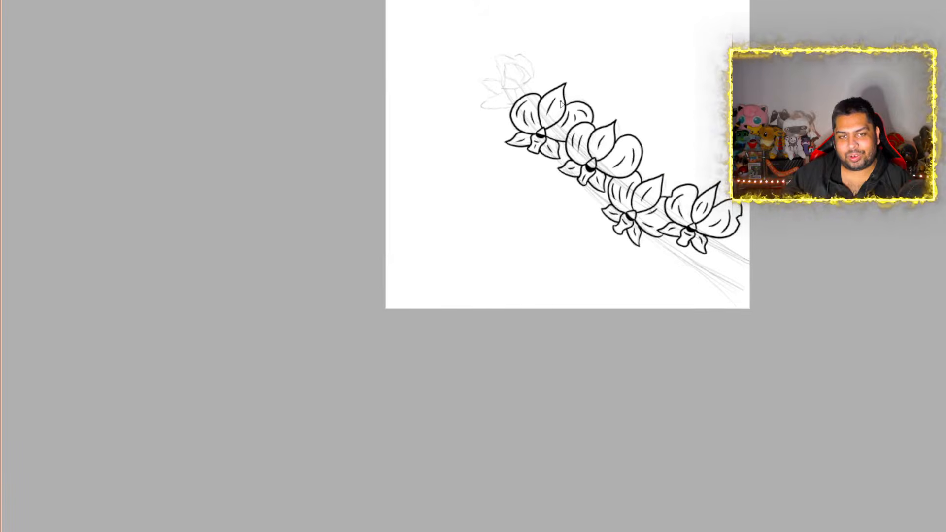
{"action": "scroll", "coordinate": [497, 38], "scroll_direction": "up", "scroll_amount": 8}
{"action": "scroll", "coordinate": [496, 31], "scroll_direction": "up", "scroll_amount": 3}
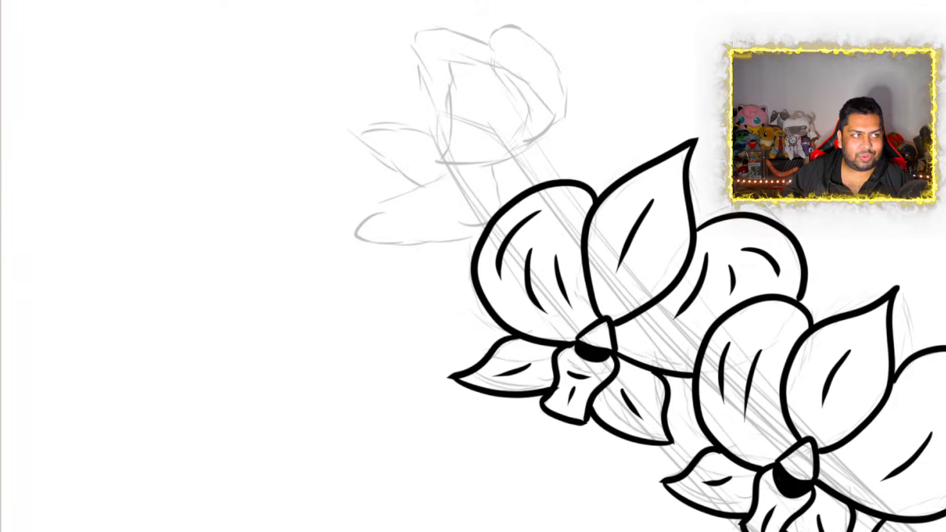
{"action": "scroll", "coordinate": [397, 219], "scroll_direction": "down", "scroll_amount": 5}
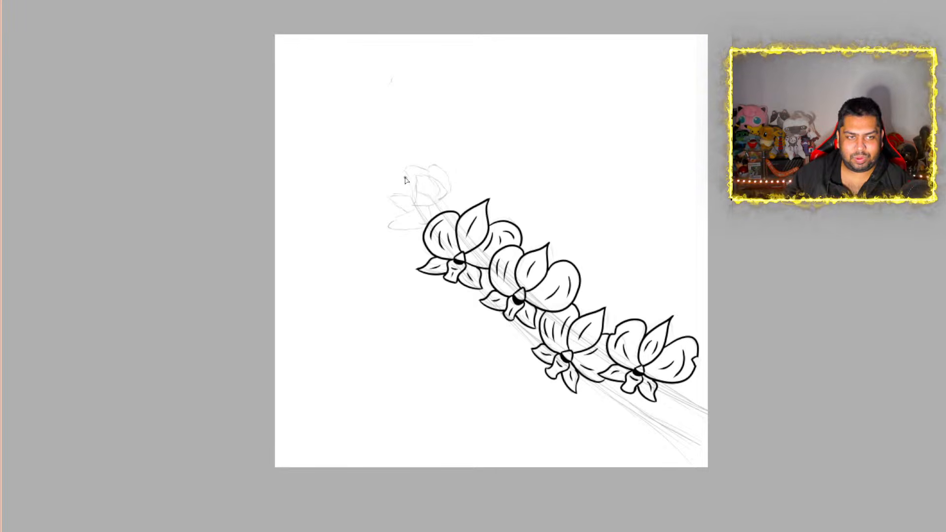
{"action": "scroll", "coordinate": [405, 180], "scroll_direction": "up", "scroll_amount": 4}
{"action": "scroll", "coordinate": [405, 180], "scroll_direction": "up", "scroll_amount": 1}
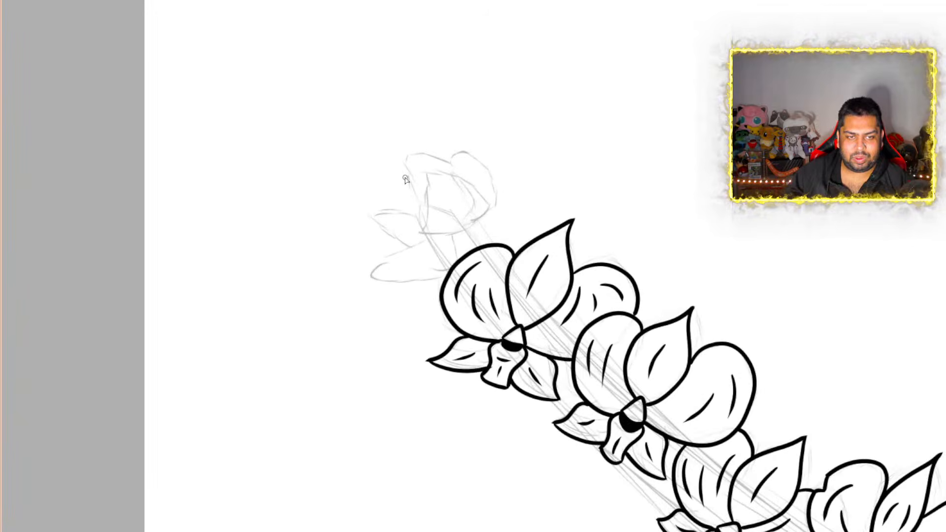
{"action": "scroll", "coordinate": [406, 181], "scroll_direction": "down", "scroll_amount": 2}
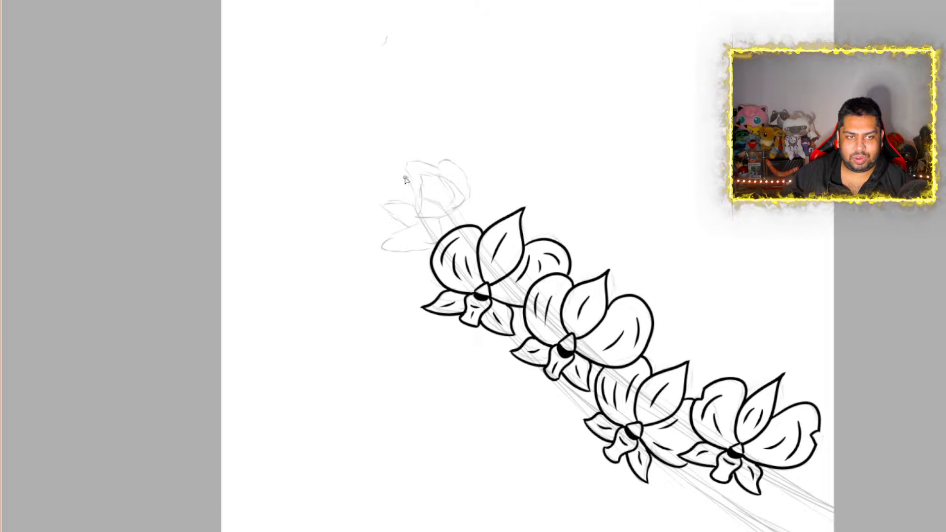
{"action": "scroll", "coordinate": [414, 224], "scroll_direction": "up", "scroll_amount": 1}
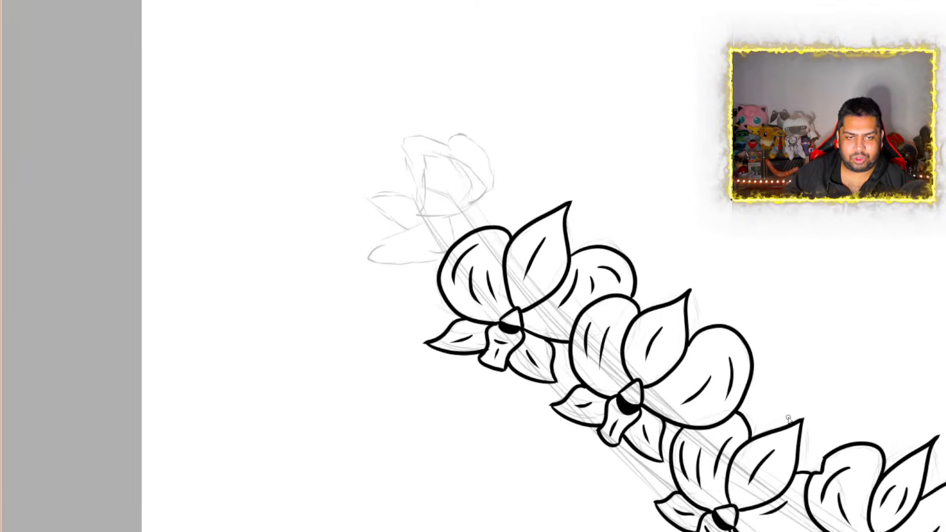
Erase a short gap in the outer outline of each of the third orchid's two rounded side petals
{"action": "scroll", "coordinate": [789, 419], "scroll_direction": "up", "scroll_amount": 4}
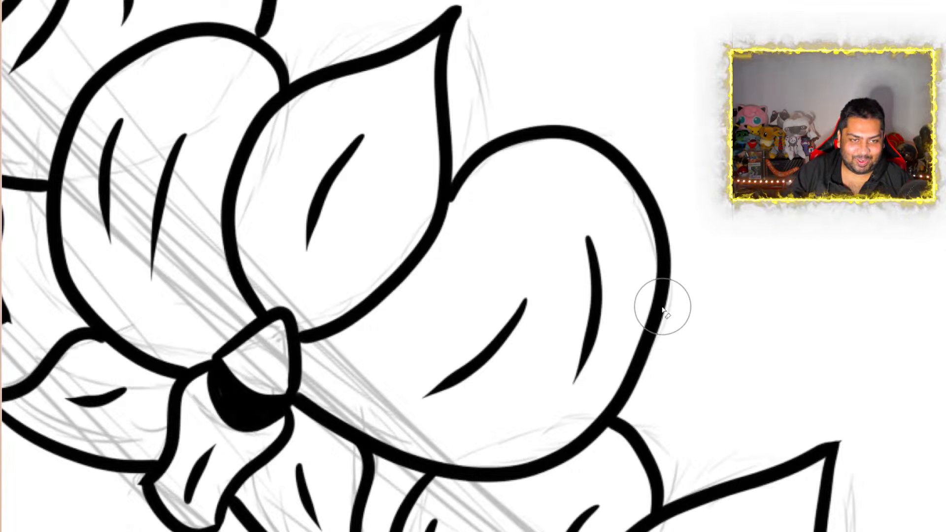
{"action": "left_click_drag", "start_coordinate": [655, 312], "coordinate": [663, 315]}
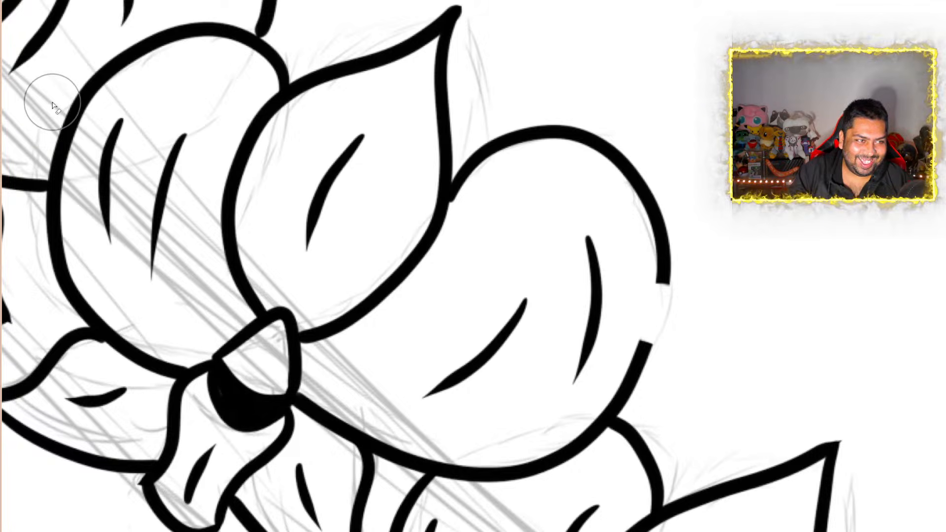
{"action": "left_click_drag", "start_coordinate": [58, 104], "coordinate": [61, 111]}
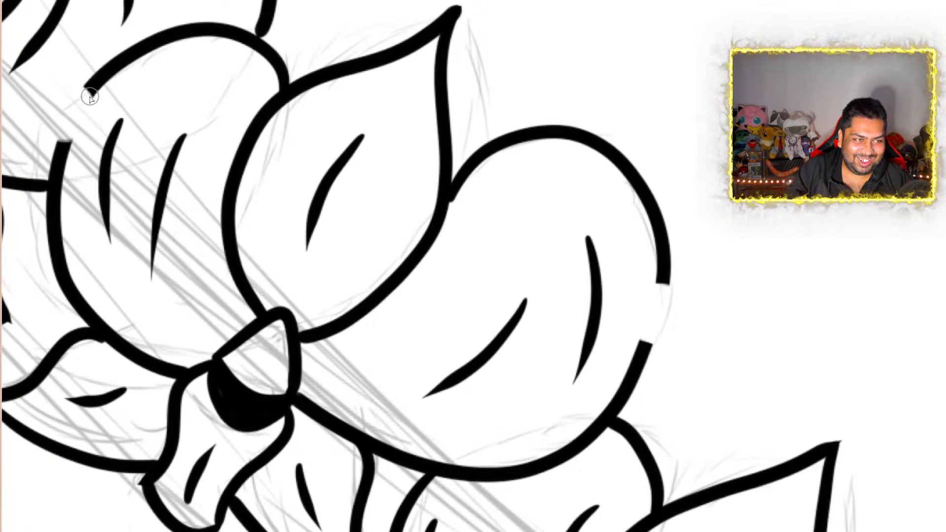
Ink a small inward notch across the gap in the third orchid's left rounded petal and clean its upper corner
{"action": "mouse_move", "coordinate": [85, 91]}
{"action": "left_mouse_down"}
{"action": "mouse_move", "coordinate": [96, 118]}
{"action": "mouse_move", "coordinate": [58, 151]}
{"action": "left_mouse_up"}
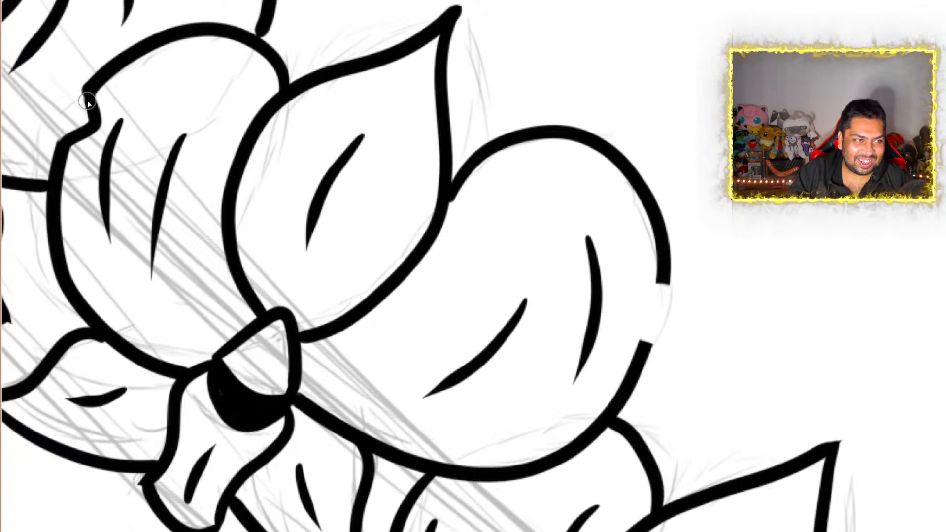
{"action": "left_click_drag", "start_coordinate": [92, 89], "coordinate": [101, 75]}
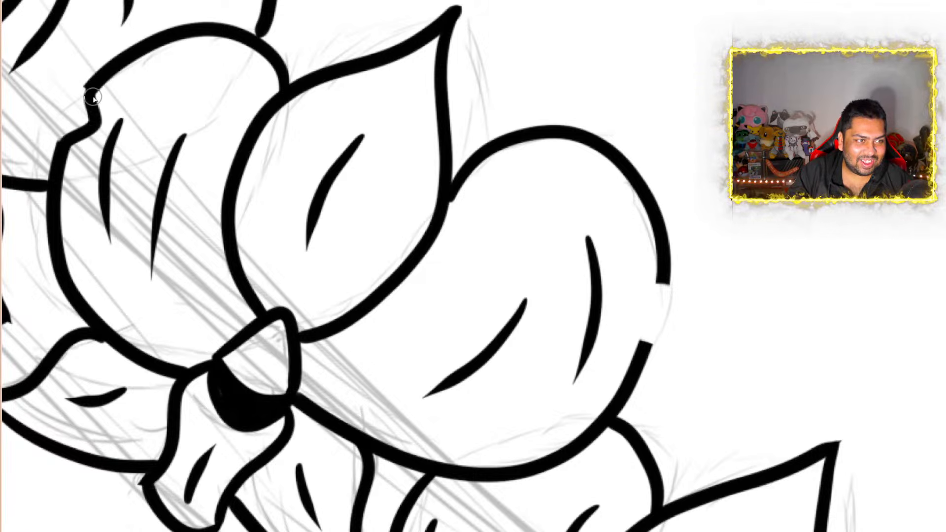
{"action": "left_click_drag", "start_coordinate": [93, 99], "coordinate": [91, 107]}
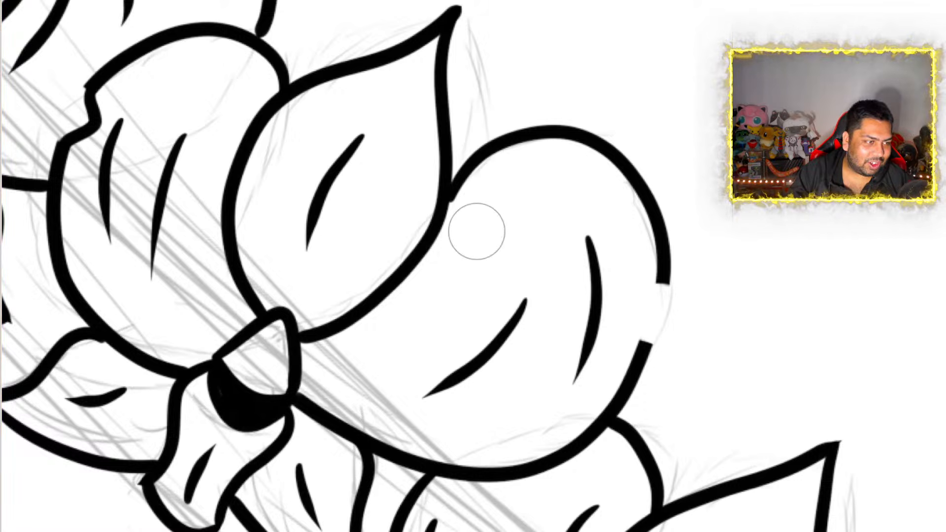
{"action": "scroll", "coordinate": [62, 93], "scroll_direction": "up", "scroll_amount": 8}
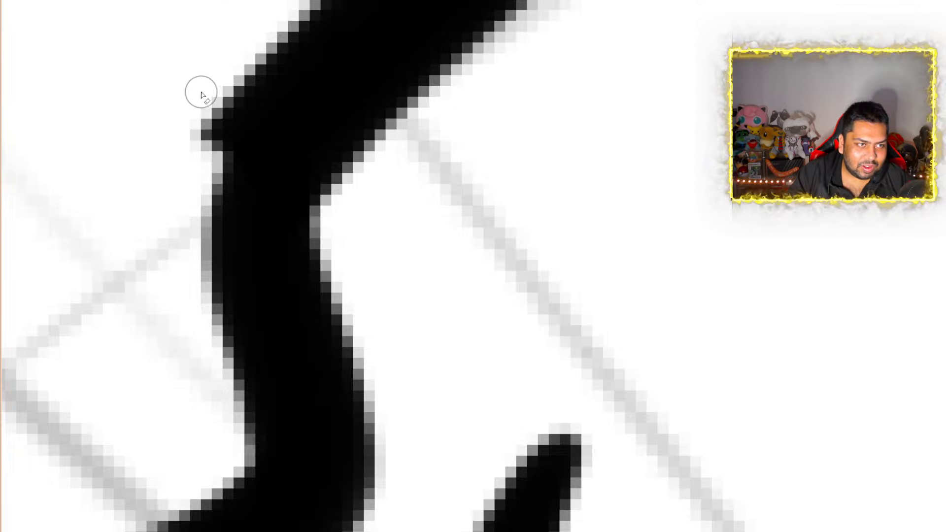
{"action": "mouse_move", "coordinate": [202, 112]}
{"action": "left_mouse_down"}
{"action": "mouse_move", "coordinate": [205, 156]}
{"action": "mouse_move", "coordinate": [193, 124]}
{"action": "left_mouse_up"}
{"action": "scroll", "coordinate": [193, 129], "scroll_direction": "down", "scroll_amount": 8}
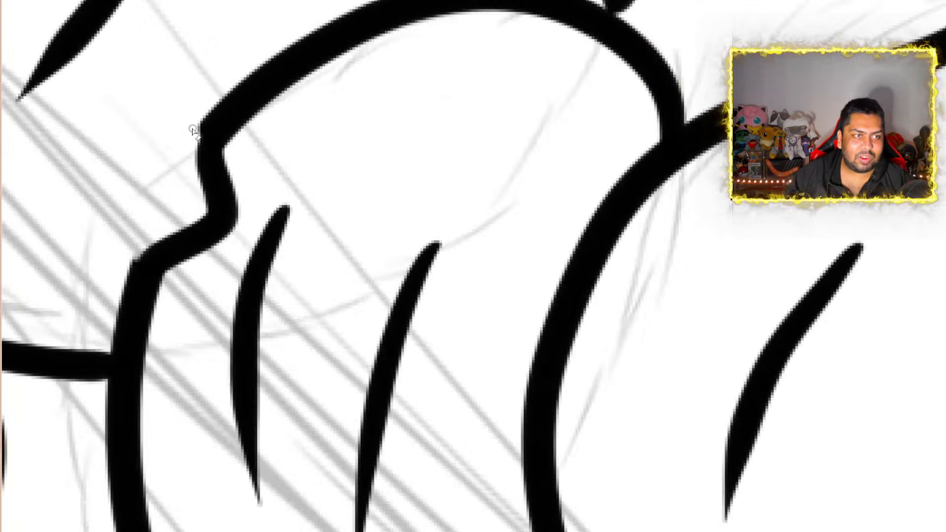
{"action": "scroll", "coordinate": [193, 167], "scroll_direction": "up", "scroll_amount": 8}
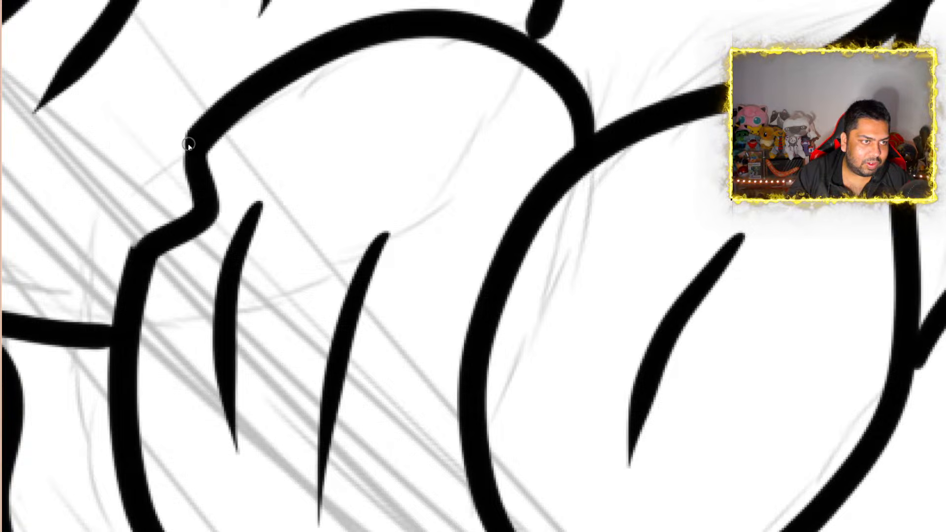
{"action": "scroll", "coordinate": [204, 147], "scroll_direction": "down", "scroll_amount": 6}
Ink an angular inward notch joining the two cut ends of the third orchid's right rounded petal
{"action": "scroll", "coordinate": [604, 315], "scroll_direction": "up", "scroll_amount": 5}
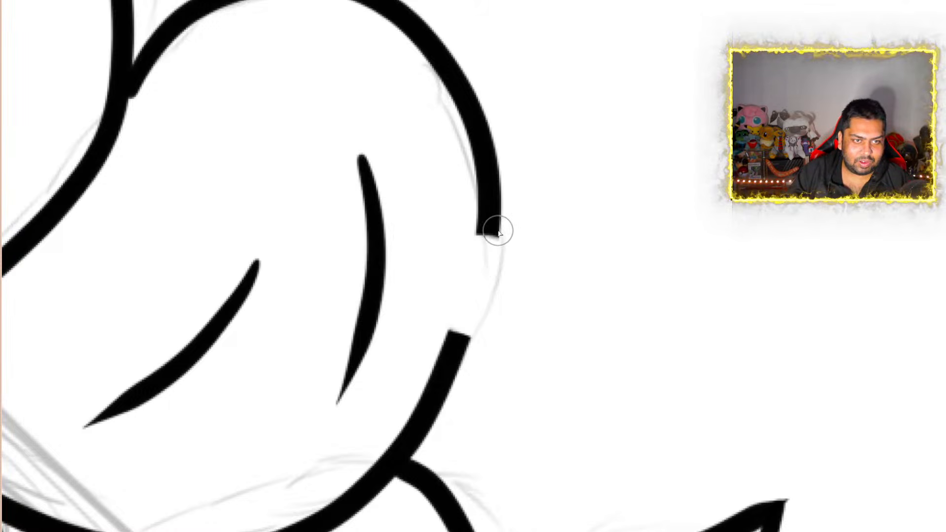
{"action": "mouse_move", "coordinate": [495, 234]}
{"action": "left_mouse_down"}
{"action": "mouse_move", "coordinate": [443, 253]}
{"action": "mouse_move", "coordinate": [425, 272]}
{"action": "mouse_move", "coordinate": [459, 319]}
{"action": "mouse_move", "coordinate": [460, 340]}
{"action": "left_mouse_up"}
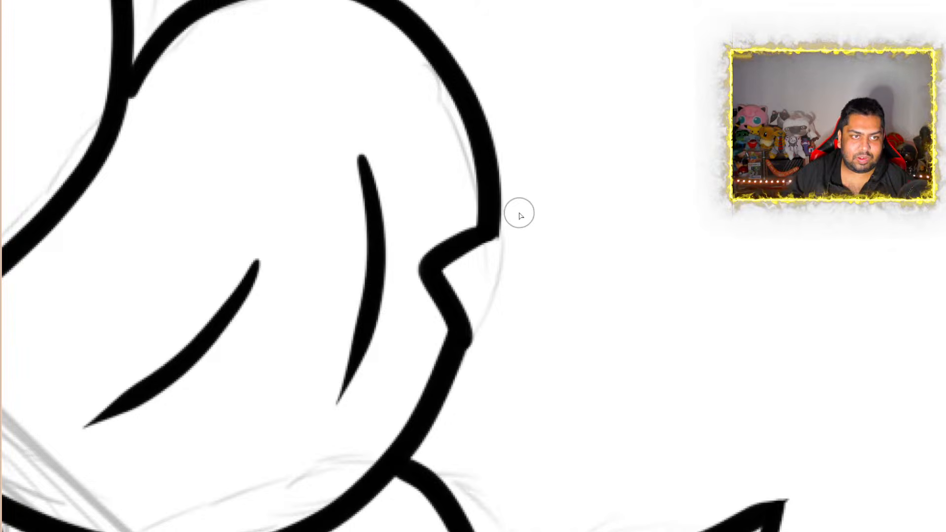
{"action": "scroll", "coordinate": [520, 214], "scroll_direction": "down", "scroll_amount": 9}
{"action": "scroll", "coordinate": [555, 407], "scroll_direction": "up", "scroll_amount": 1}
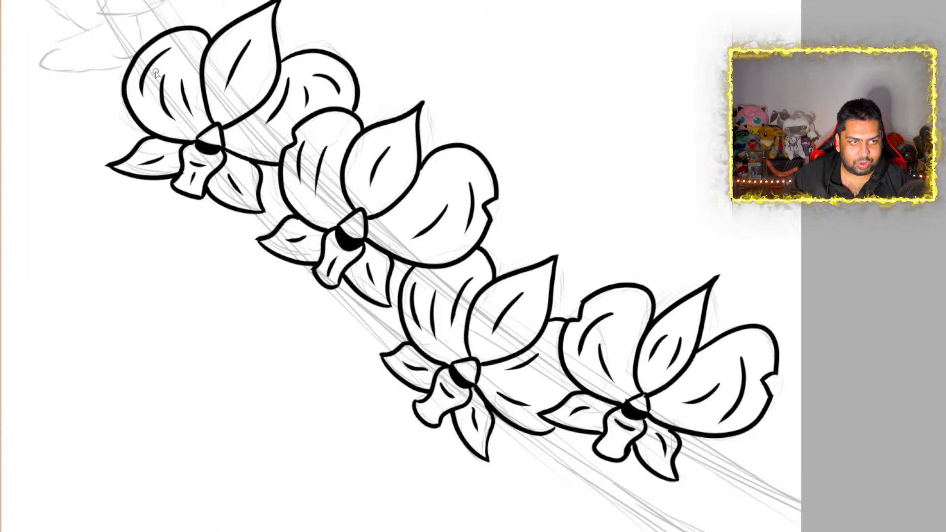
Erase a short gap in the upper-left outline of the fourth orchid's left rounded petal and ink a small inward notch there
{"action": "scroll", "coordinate": [151, 23], "scroll_direction": "up", "scroll_amount": 8}
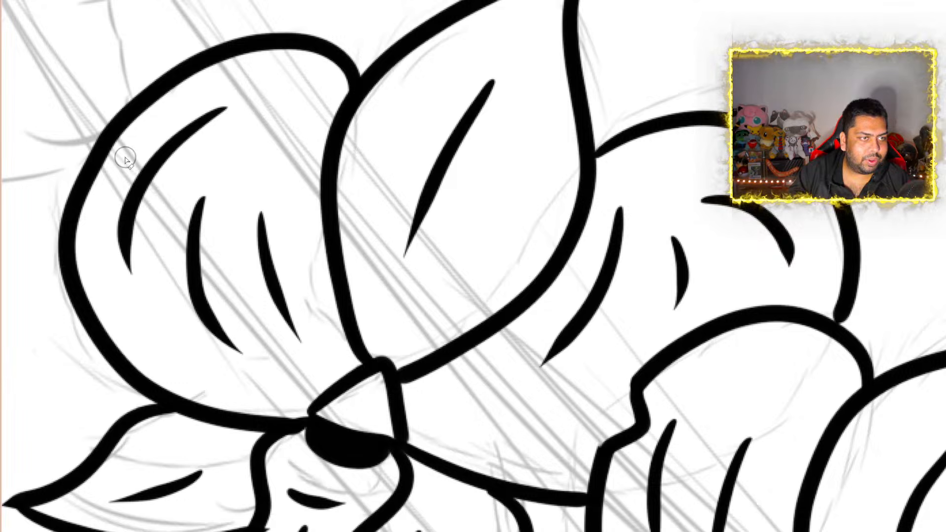
{"action": "mouse_move", "coordinate": [124, 100]}
{"action": "left_mouse_down"}
{"action": "mouse_move", "coordinate": [131, 120]}
{"action": "mouse_move", "coordinate": [110, 115]}
{"action": "mouse_move", "coordinate": [127, 135]}
{"action": "left_mouse_up"}
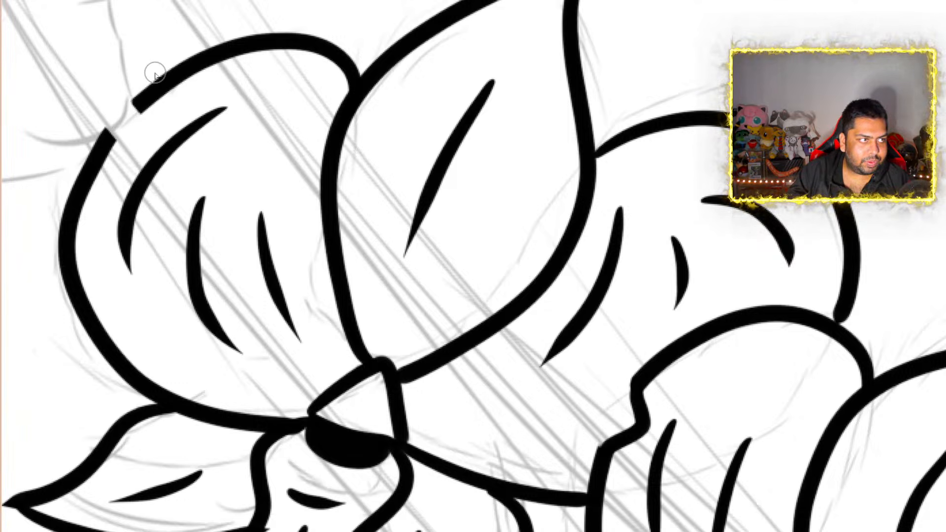
{"action": "mouse_move", "coordinate": [132, 105]}
{"action": "left_mouse_down"}
{"action": "mouse_move", "coordinate": [149, 134]}
{"action": "mouse_move", "coordinate": [102, 143]}
{"action": "mouse_move", "coordinate": [142, 136]}
{"action": "mouse_move", "coordinate": [140, 104]}
{"action": "left_mouse_up"}
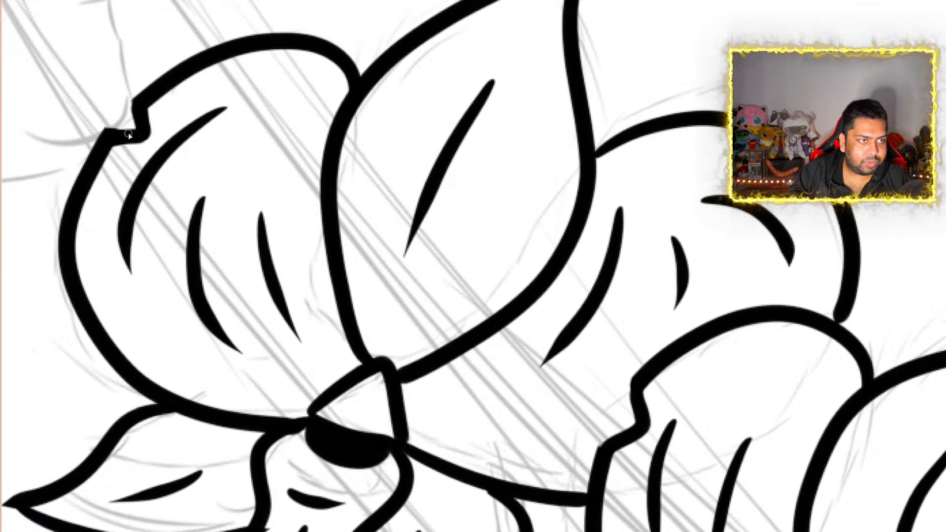
{"action": "scroll", "coordinate": [195, 90], "scroll_direction": "down", "scroll_amount": 10}
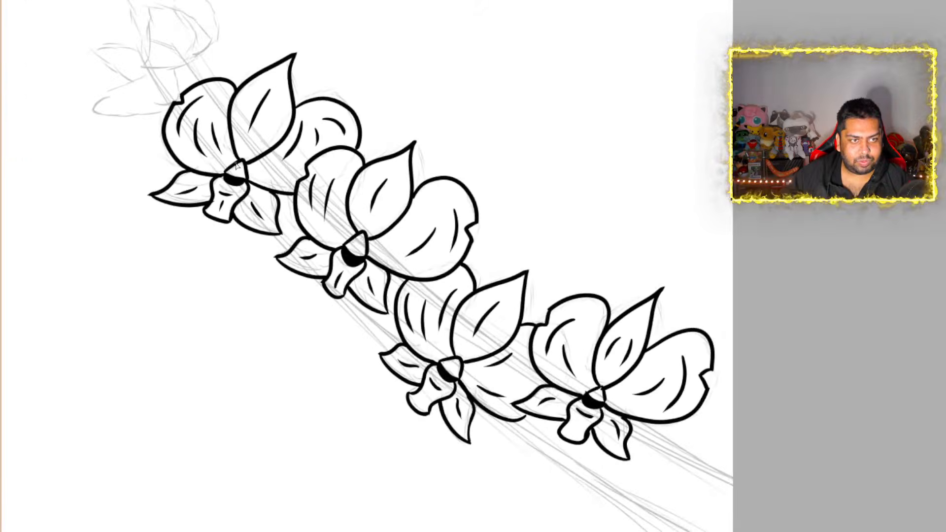
{"action": "scroll", "coordinate": [303, 261], "scroll_direction": "up", "scroll_amount": 3}
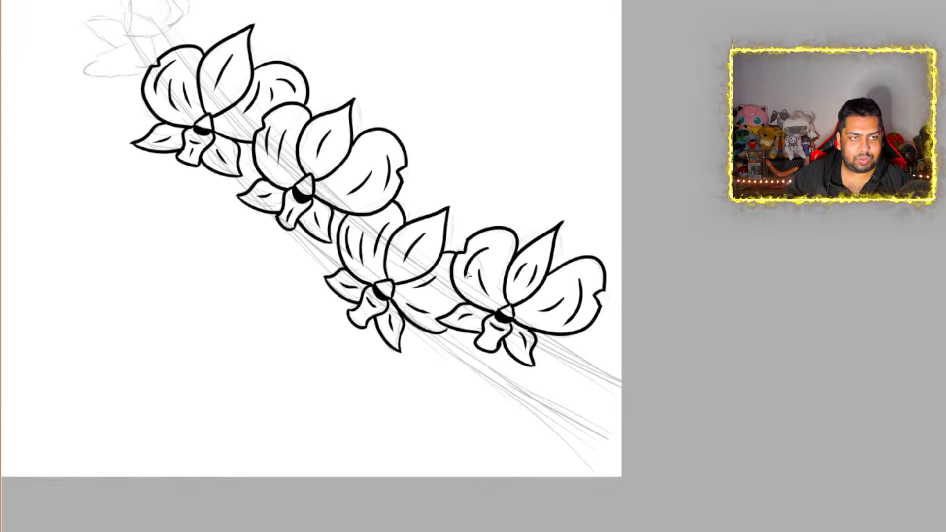
{"action": "scroll", "coordinate": [467, 276], "scroll_direction": "down", "scroll_amount": 5}
{"action": "scroll", "coordinate": [365, 125], "scroll_direction": "up", "scroll_amount": 5}
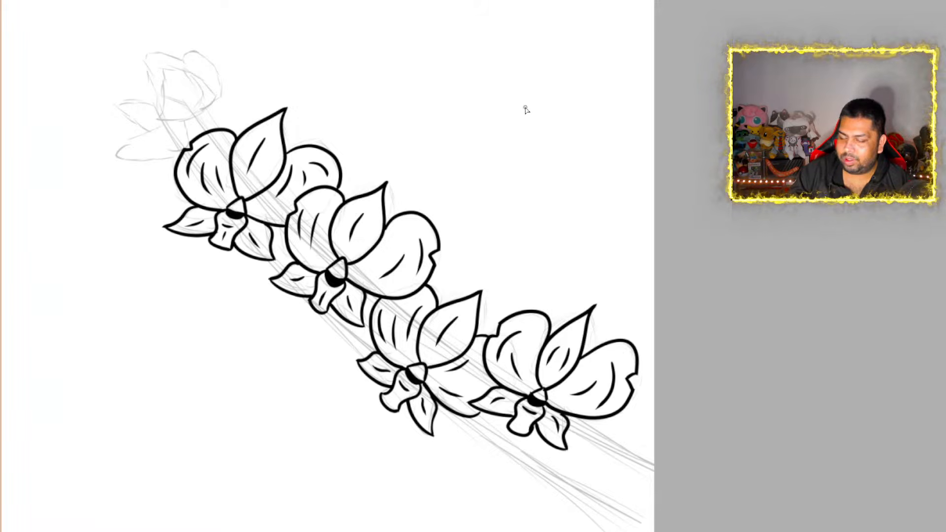
Try out a side-view orchid bloom with a narrow oval centre and surrounding petals in the blank area above the stem
{"action": "mouse_move", "coordinate": [524, 106]}
{"action": "left_mouse_down"}
{"action": "mouse_move", "coordinate": [490, 68]}
{"action": "mouse_move", "coordinate": [514, 105]}
{"action": "mouse_move", "coordinate": [471, 86]}
{"action": "left_mouse_up"}
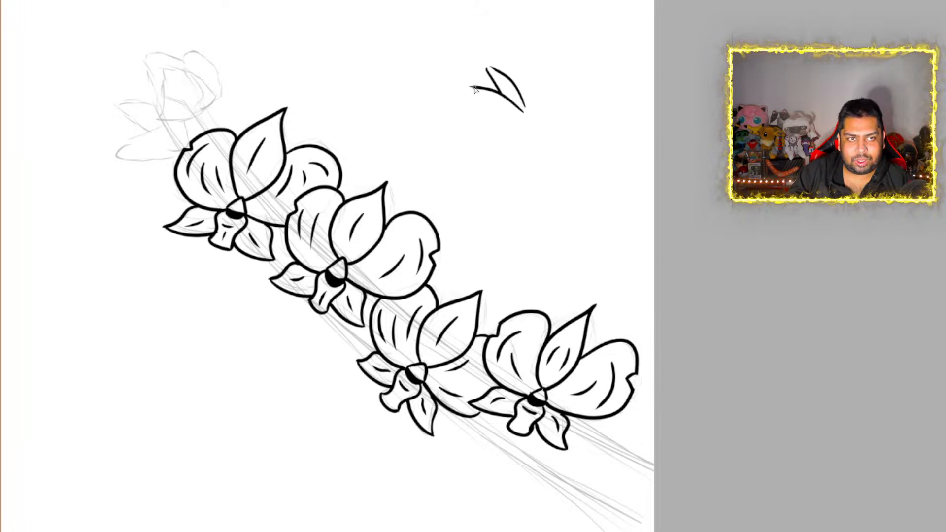
{"action": "left_click_drag", "start_coordinate": [471, 87], "coordinate": [467, 102]}
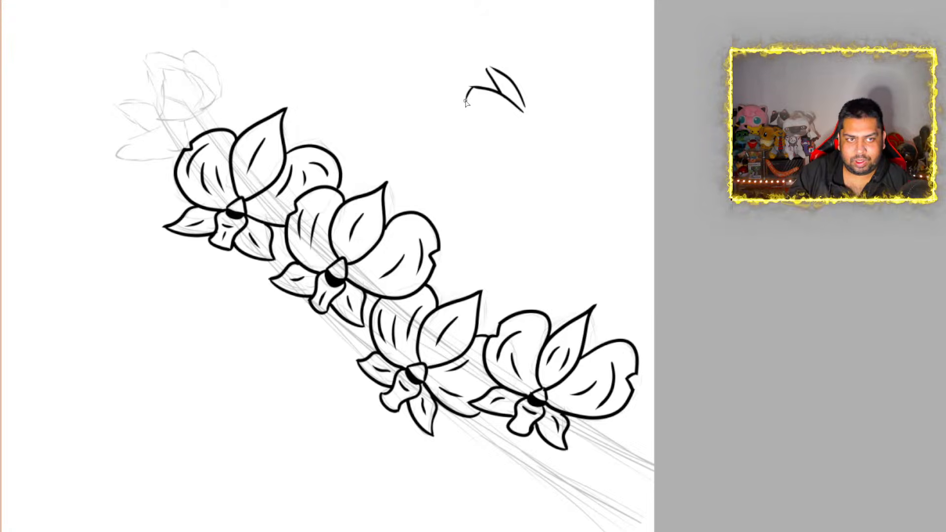
{"action": "left_click_drag", "start_coordinate": [466, 102], "coordinate": [512, 129]}
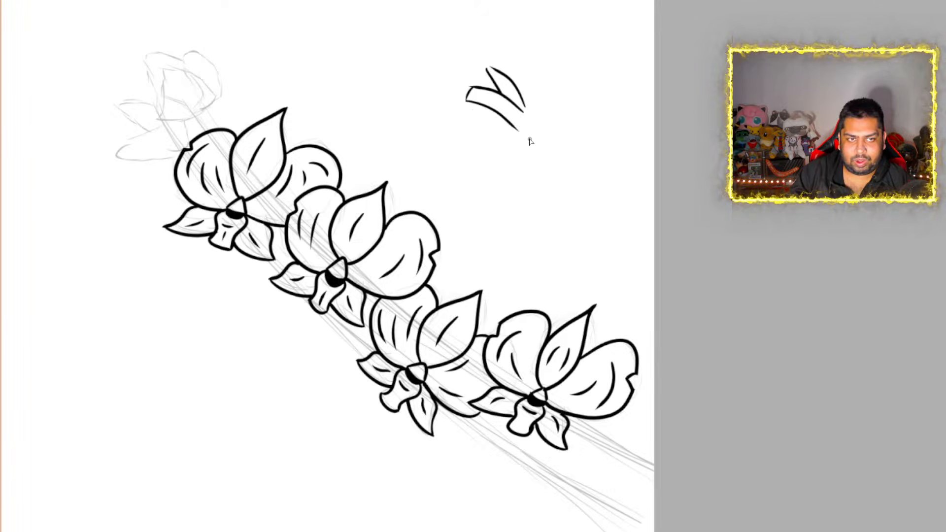
{"action": "mouse_move", "coordinate": [530, 142]}
{"action": "left_mouse_down"}
{"action": "mouse_move", "coordinate": [468, 119]}
{"action": "mouse_move", "coordinate": [505, 170]}
{"action": "mouse_move", "coordinate": [533, 158]}
{"action": "left_mouse_up"}
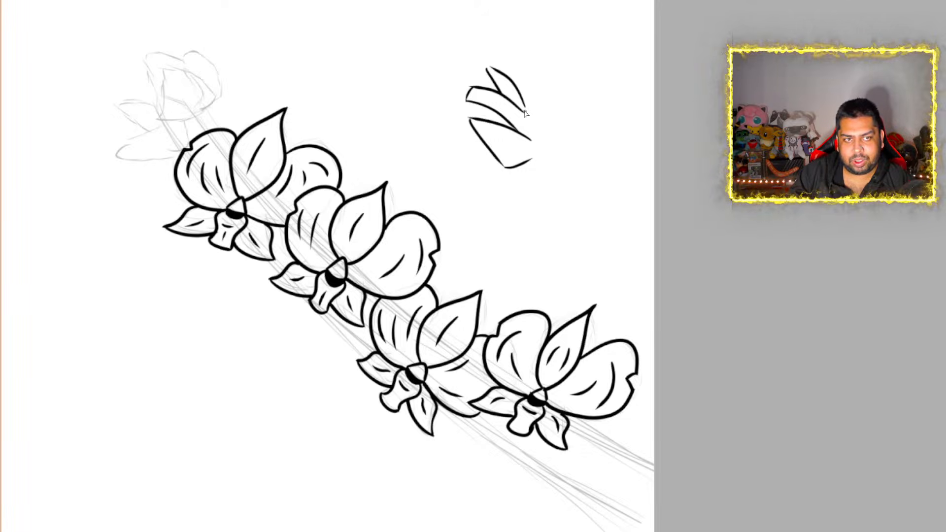
{"action": "left_click_drag", "start_coordinate": [525, 109], "coordinate": [537, 153]}
{"action": "mouse_move", "coordinate": [526, 107]}
{"action": "left_mouse_down"}
{"action": "mouse_move", "coordinate": [545, 122]}
{"action": "mouse_move", "coordinate": [537, 155]}
{"action": "left_mouse_up"}
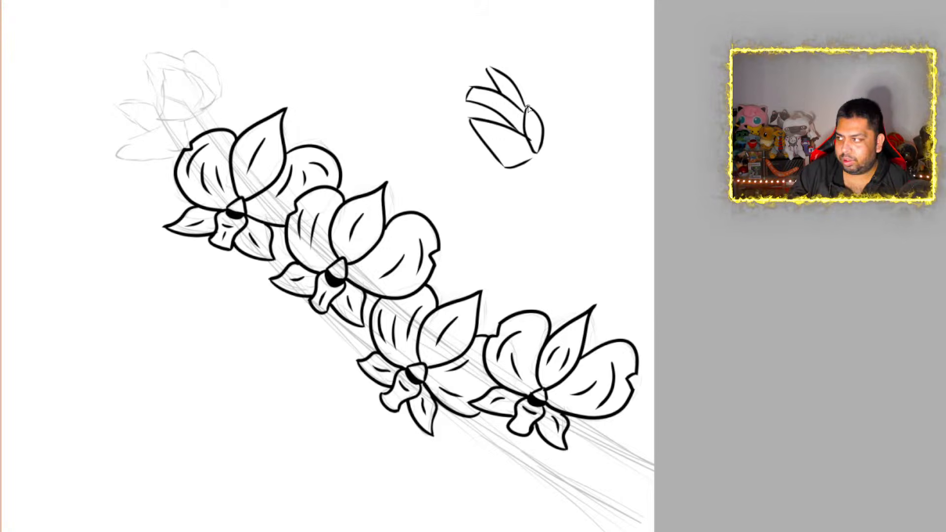
{"action": "mouse_move", "coordinate": [523, 97]}
{"action": "left_mouse_down"}
{"action": "mouse_move", "coordinate": [541, 75]}
{"action": "mouse_move", "coordinate": [569, 82]}
{"action": "mouse_move", "coordinate": [562, 106]}
{"action": "mouse_move", "coordinate": [572, 101]}
{"action": "mouse_move", "coordinate": [570, 81]}
{"action": "left_mouse_up"}
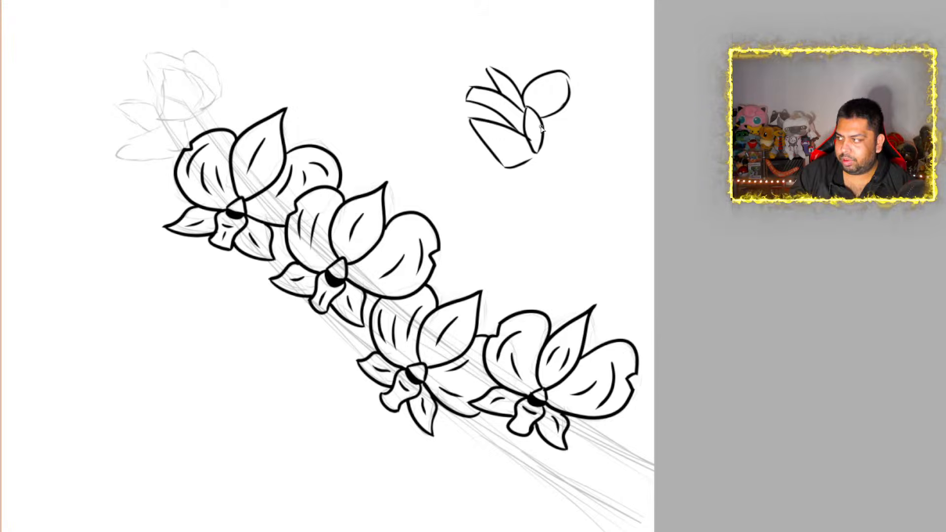
{"action": "mouse_move", "coordinate": [542, 126]}
{"action": "left_mouse_down"}
{"action": "mouse_move", "coordinate": [587, 125]}
{"action": "mouse_move", "coordinate": [544, 143]}
{"action": "mouse_move", "coordinate": [566, 150]}
{"action": "mouse_move", "coordinate": [568, 172]}
{"action": "mouse_move", "coordinate": [533, 155]}
{"action": "left_mouse_up"}
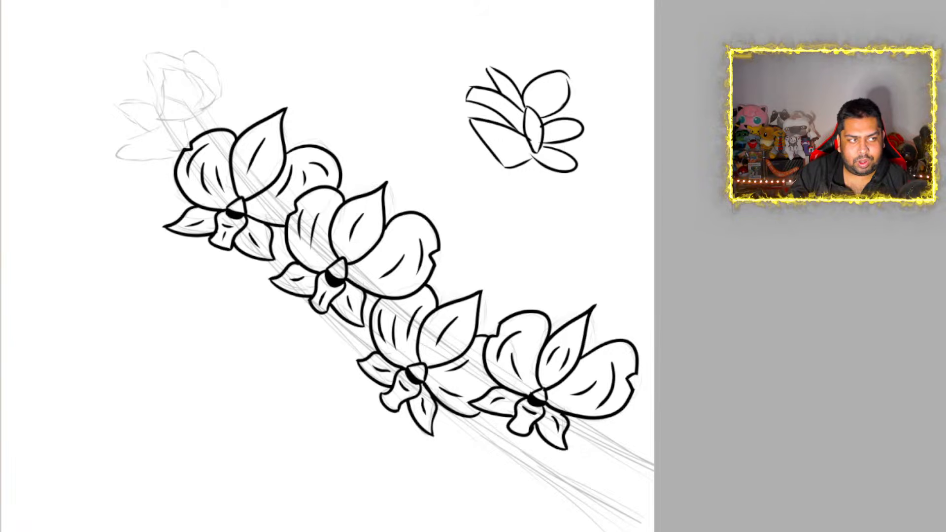
Check the inked lines mirrored horizontally, flip them back, and erase the trial bloom above the stem
{"action": "key", "text": "ctrl+shift+h"}
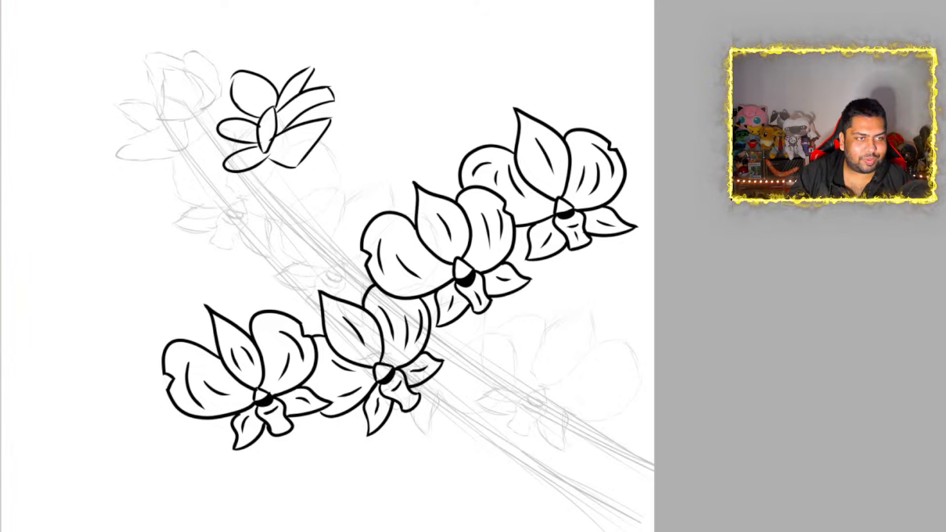
{"action": "key", "text": "ctrl+shift+h"}
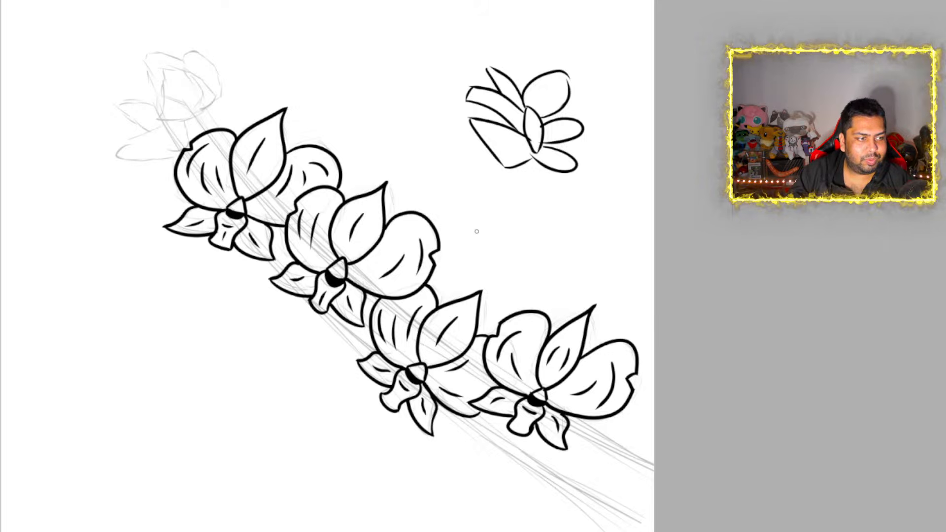
{"action": "key", "text": "e"}
{"action": "mouse_move", "coordinate": [475, 64]}
{"action": "left_mouse_down"}
{"action": "mouse_move", "coordinate": [469, 101]}
{"action": "mouse_move", "coordinate": [542, 84]}
{"action": "mouse_move", "coordinate": [565, 95]}
{"action": "mouse_move", "coordinate": [554, 143]}
{"action": "mouse_move", "coordinate": [490, 131]}
{"action": "mouse_move", "coordinate": [530, 104]}
{"action": "left_mouse_up"}
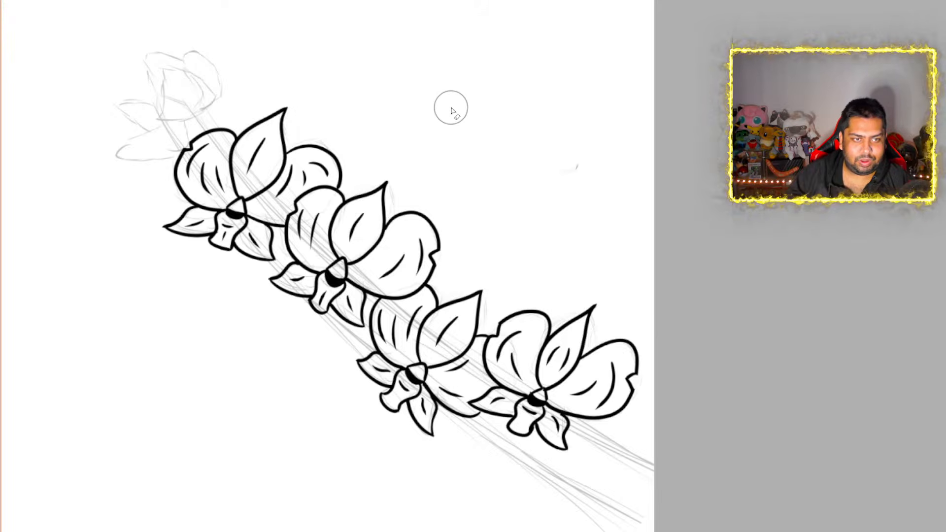
{"action": "scroll", "coordinate": [439, 132], "scroll_direction": "down", "scroll_amount": 3}
{"action": "scroll", "coordinate": [434, 135], "scroll_direction": "down", "scroll_amount": 2}
{"action": "scroll", "coordinate": [429, 137], "scroll_direction": "up", "scroll_amount": 6}
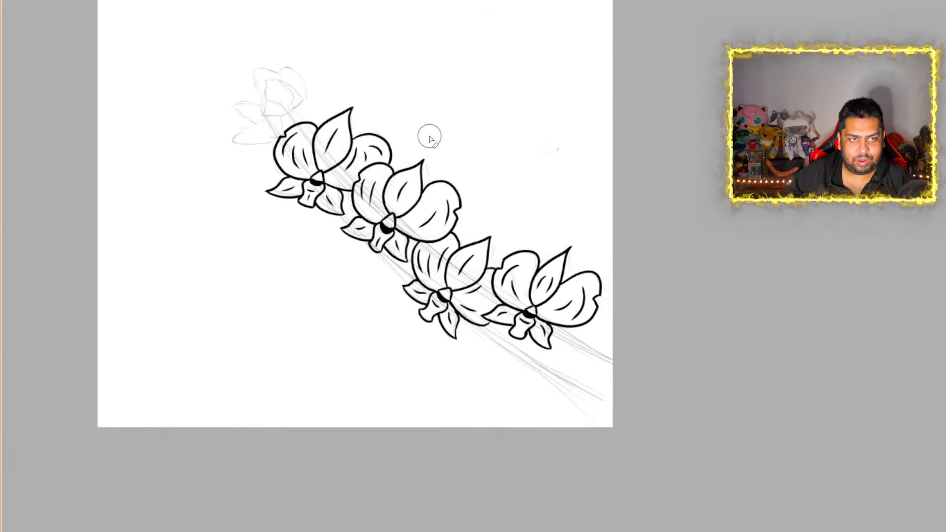
{"action": "scroll", "coordinate": [430, 136], "scroll_direction": "down", "scroll_amount": 2}
{"action": "scroll", "coordinate": [430, 137], "scroll_direction": "up", "scroll_amount": 2}
{"action": "scroll", "coordinate": [429, 136], "scroll_direction": "up", "scroll_amount": 3}
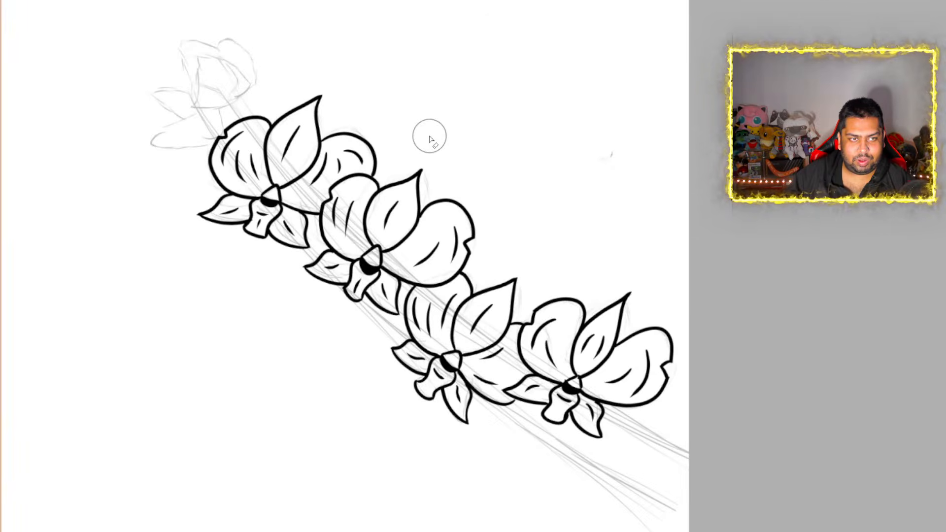
{"action": "scroll", "coordinate": [430, 137], "scroll_direction": "down", "scroll_amount": 4}
{"action": "scroll", "coordinate": [429, 136], "scroll_direction": "down", "scroll_amount": 1}
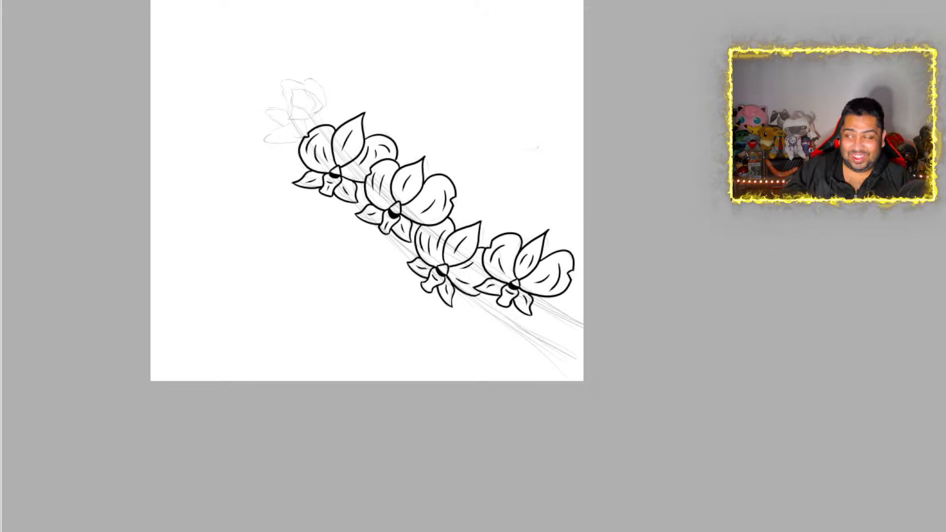
{"action": "scroll", "coordinate": [237, 165], "scroll_direction": "up", "scroll_amount": 1}
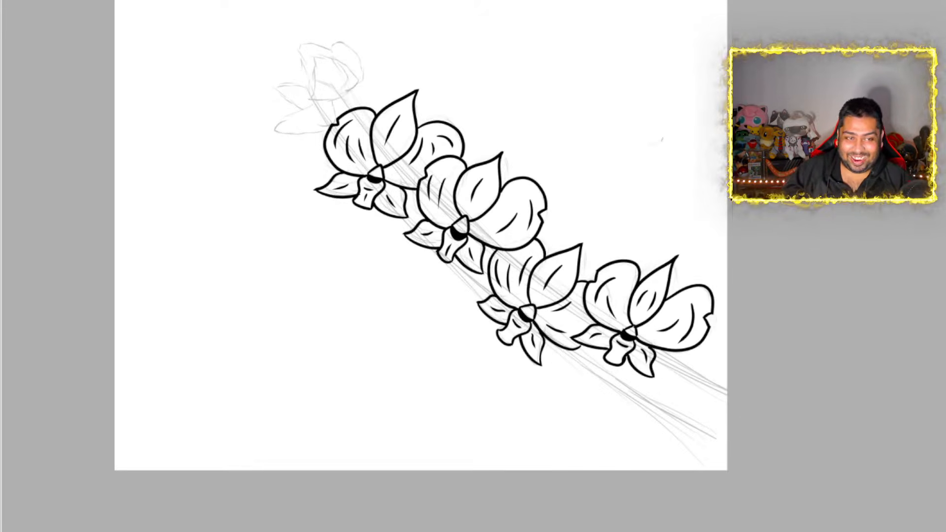
{"action": "scroll", "coordinate": [237, 165], "scroll_direction": "down", "scroll_amount": 1}
{"action": "scroll", "coordinate": [237, 165], "scroll_direction": "up", "scroll_amount": 1}
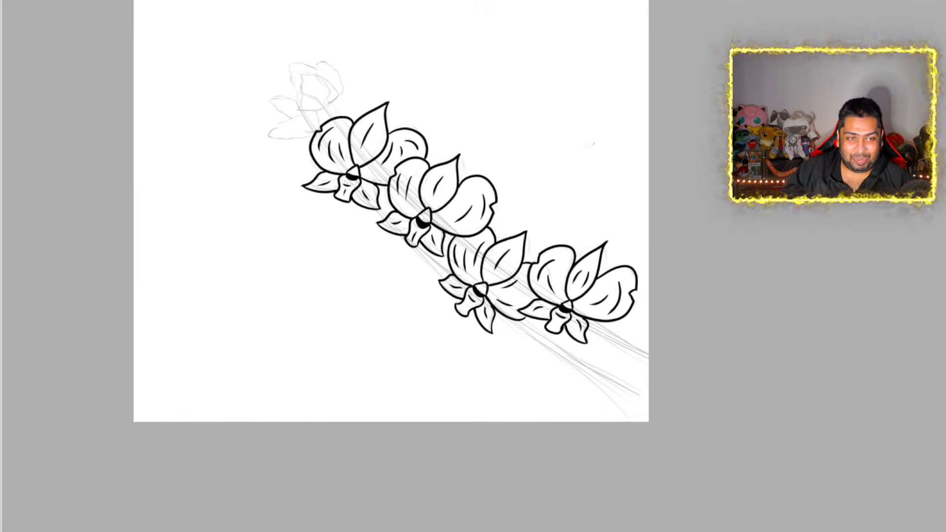
{"action": "scroll", "coordinate": [239, 165], "scroll_direction": "up", "scroll_amount": 1}
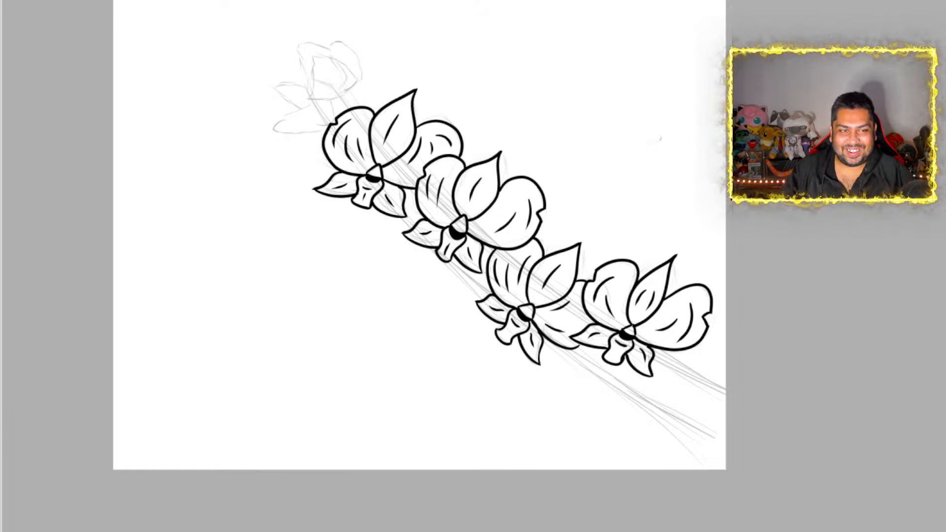
{"action": "scroll", "coordinate": [373, 225], "scroll_direction": "down", "scroll_amount": 1}
{"action": "scroll", "coordinate": [373, 224], "scroll_direction": "up", "scroll_amount": 2}
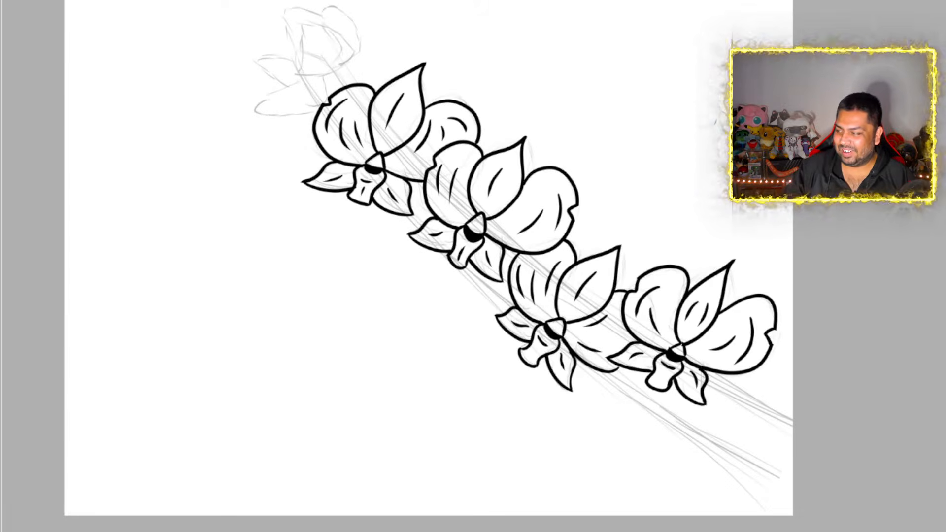
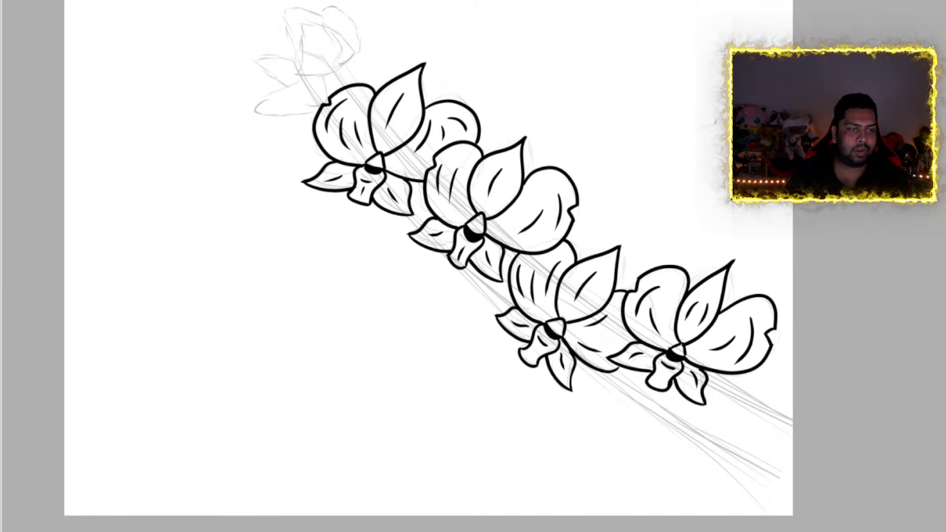
Sketch a front-facing orchid's centre in the blank area below the stem: a pointed column, a curved band and a wavy-sided lip
{"action": "scroll", "coordinate": [396, 346], "scroll_direction": "up", "scroll_amount": 5}
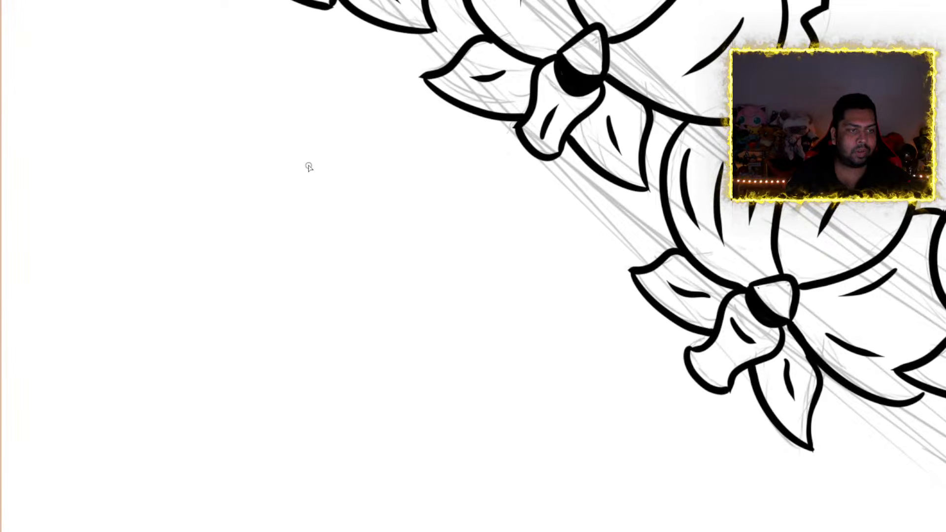
{"action": "mouse_move", "coordinate": [320, 308]}
{"action": "left_mouse_down"}
{"action": "mouse_move", "coordinate": [338, 277]}
{"action": "mouse_move", "coordinate": [355, 280]}
{"action": "mouse_move", "coordinate": [362, 312]}
{"action": "mouse_move", "coordinate": [336, 319]}
{"action": "mouse_move", "coordinate": [367, 314]}
{"action": "mouse_move", "coordinate": [314, 321]}
{"action": "mouse_move", "coordinate": [320, 334]}
{"action": "mouse_move", "coordinate": [345, 339]}
{"action": "mouse_move", "coordinate": [366, 325]}
{"action": "left_mouse_up"}
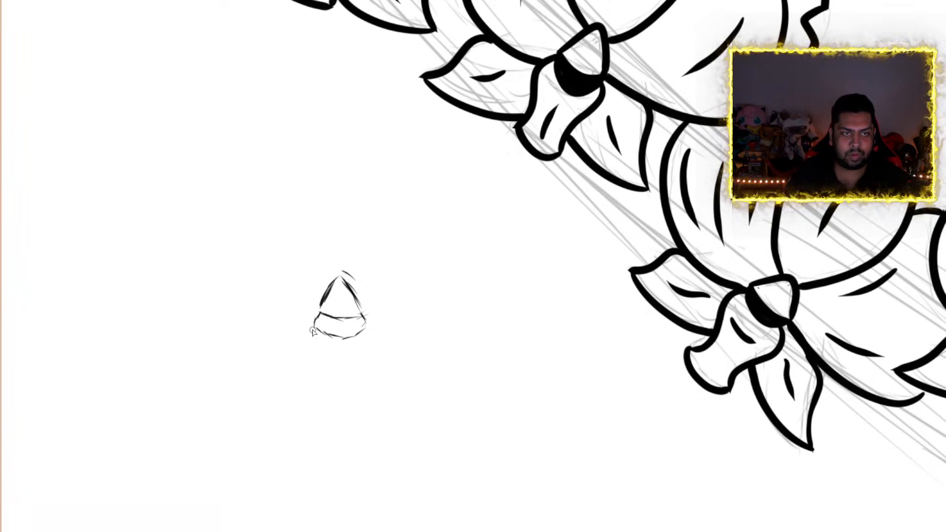
{"action": "mouse_move", "coordinate": [321, 317]}
{"action": "left_mouse_down"}
{"action": "mouse_move", "coordinate": [300, 345]}
{"action": "mouse_move", "coordinate": [318, 365]}
{"action": "mouse_move", "coordinate": [314, 392]}
{"action": "mouse_move", "coordinate": [331, 411]}
{"action": "mouse_move", "coordinate": [366, 404]}
{"action": "left_mouse_up"}
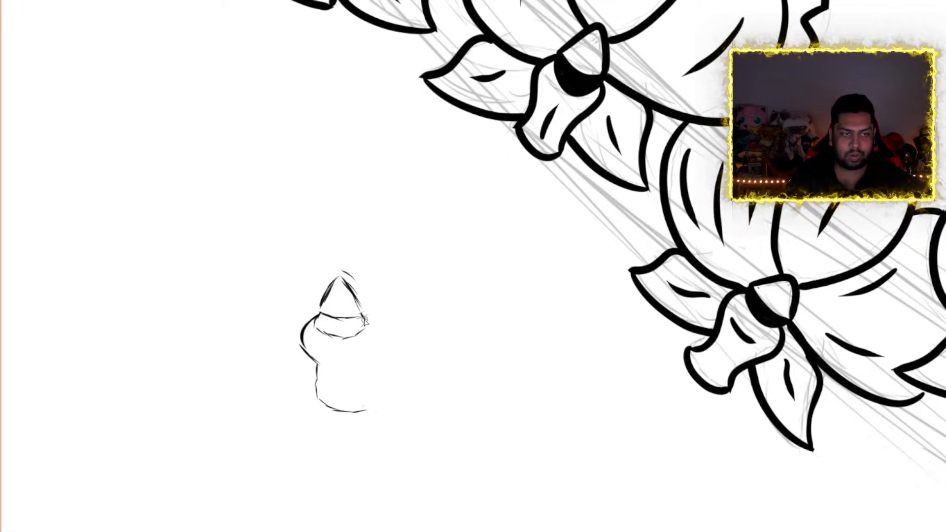
{"action": "mouse_move", "coordinate": [366, 320]}
{"action": "left_mouse_down"}
{"action": "mouse_move", "coordinate": [376, 340]}
{"action": "mouse_move", "coordinate": [366, 423]}
{"action": "left_mouse_up"}
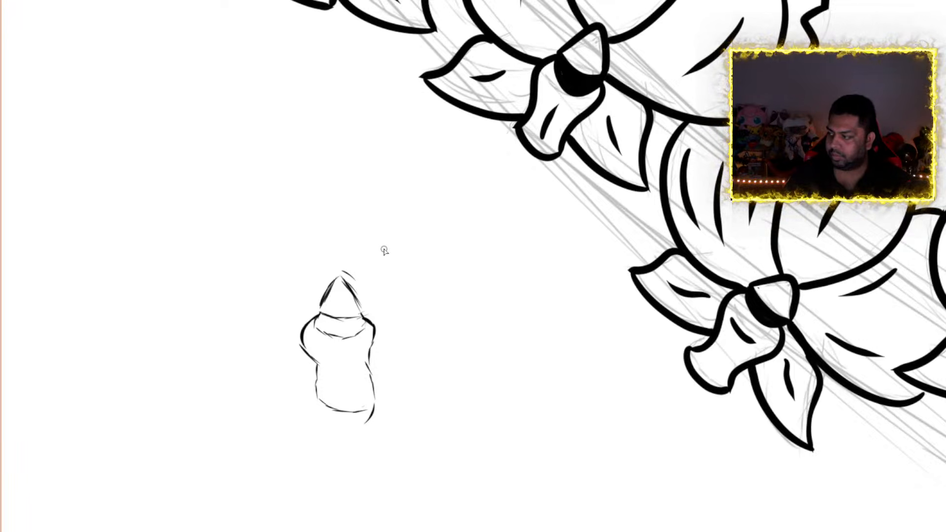
{"action": "scroll", "coordinate": [384, 251], "scroll_direction": "down", "scroll_amount": 3}
{"action": "scroll", "coordinate": [411, 203], "scroll_direction": "up", "scroll_amount": 3}
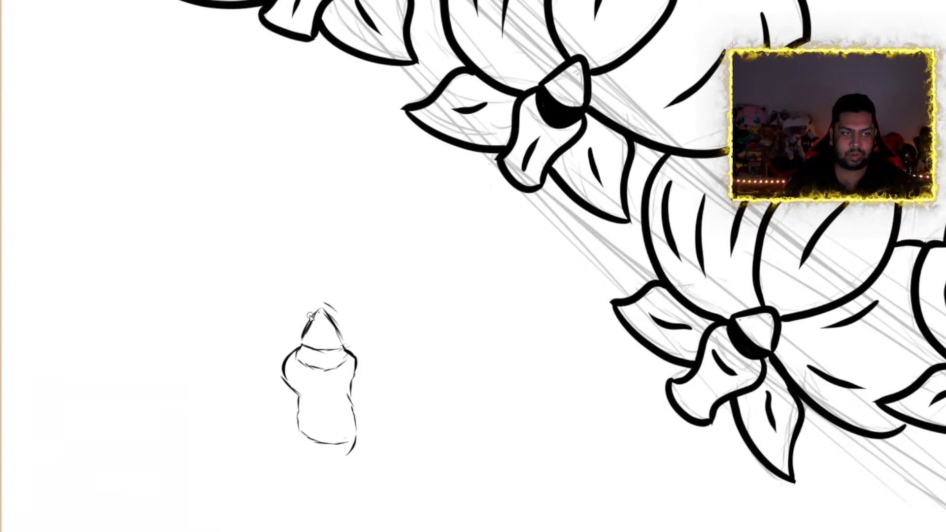
Sketch a pointed upper petal above the new orchid's centre and a large rounded petal with a notched outer edge on each side
{"action": "mouse_move", "coordinate": [311, 314]}
{"action": "left_mouse_down"}
{"action": "mouse_move", "coordinate": [275, 263]}
{"action": "mouse_move", "coordinate": [316, 169]}
{"action": "mouse_move", "coordinate": [337, 203]}
{"action": "left_mouse_up"}
{"action": "mouse_move", "coordinate": [320, 163]}
{"action": "left_mouse_down"}
{"action": "mouse_move", "coordinate": [376, 276]}
{"action": "mouse_move", "coordinate": [359, 307]}
{"action": "mouse_move", "coordinate": [334, 321]}
{"action": "mouse_move", "coordinate": [365, 290]}
{"action": "left_mouse_up"}
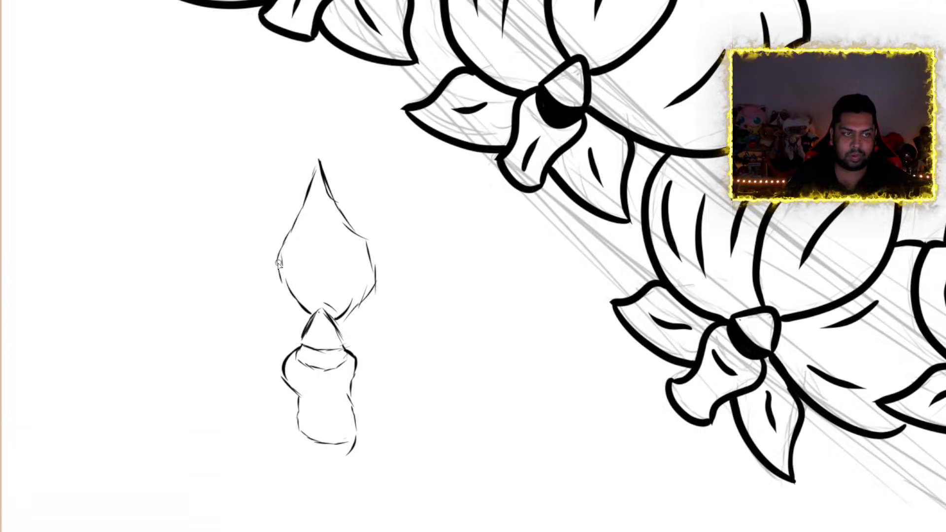
{"action": "mouse_move", "coordinate": [278, 247]}
{"action": "left_mouse_down"}
{"action": "mouse_move", "coordinate": [264, 222]}
{"action": "mouse_move", "coordinate": [213, 188]}
{"action": "mouse_move", "coordinate": [177, 192]}
{"action": "mouse_move", "coordinate": [151, 253]}
{"action": "left_mouse_up"}
{"action": "mouse_move", "coordinate": [170, 217]}
{"action": "left_mouse_down"}
{"action": "mouse_move", "coordinate": [147, 250]}
{"action": "mouse_move", "coordinate": [170, 270]}
{"action": "mouse_move", "coordinate": [153, 289]}
{"action": "mouse_move", "coordinate": [180, 339]}
{"action": "mouse_move", "coordinate": [248, 376]}
{"action": "mouse_move", "coordinate": [291, 360]}
{"action": "left_mouse_up"}
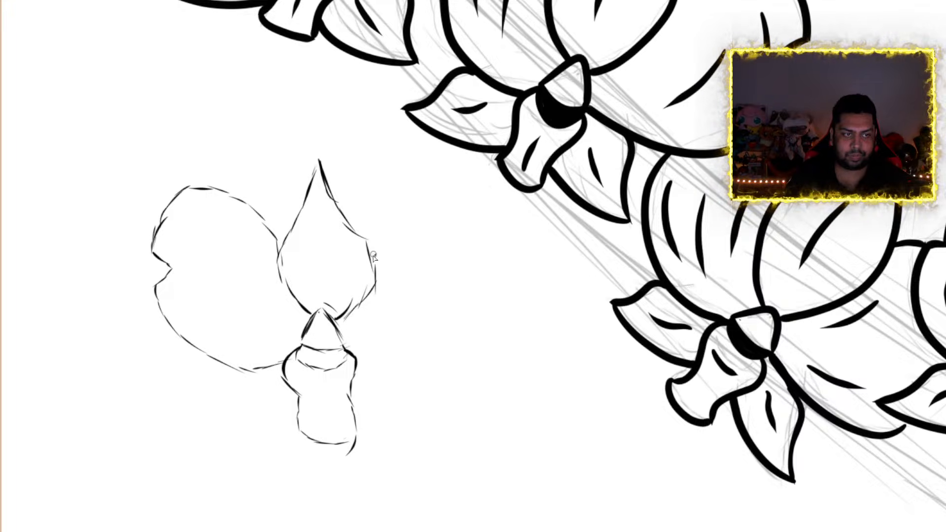
{"action": "mouse_move", "coordinate": [364, 268]}
{"action": "left_mouse_down"}
{"action": "mouse_move", "coordinate": [382, 235]}
{"action": "mouse_move", "coordinate": [425, 202]}
{"action": "mouse_move", "coordinate": [462, 205]}
{"action": "mouse_move", "coordinate": [495, 234]}
{"action": "mouse_move", "coordinate": [502, 252]}
{"action": "mouse_move", "coordinate": [488, 277]}
{"action": "mouse_move", "coordinate": [513, 301]}
{"action": "mouse_move", "coordinate": [488, 341]}
{"action": "mouse_move", "coordinate": [357, 361]}
{"action": "left_mouse_up"}
Sketch two small pointed lower petals, one on each side of the new orchid's lip
{"action": "mouse_move", "coordinate": [245, 365]}
{"action": "left_mouse_down"}
{"action": "mouse_move", "coordinate": [214, 380]}
{"action": "mouse_move", "coordinate": [217, 437]}
{"action": "left_mouse_up"}
{"action": "mouse_move", "coordinate": [229, 385]}
{"action": "left_mouse_down"}
{"action": "mouse_move", "coordinate": [217, 411]}
{"action": "mouse_move", "coordinate": [220, 444]}
{"action": "mouse_move", "coordinate": [267, 429]}
{"action": "mouse_move", "coordinate": [298, 403]}
{"action": "left_mouse_up"}
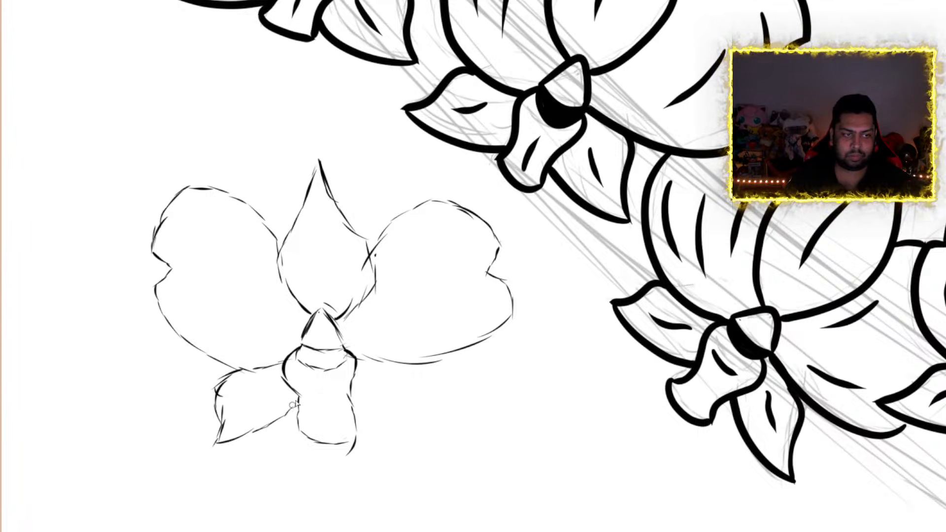
{"action": "mouse_move", "coordinate": [390, 363]}
{"action": "left_mouse_down"}
{"action": "mouse_move", "coordinate": [419, 375]}
{"action": "mouse_move", "coordinate": [433, 418]}
{"action": "mouse_move", "coordinate": [380, 423]}
{"action": "left_mouse_up"}
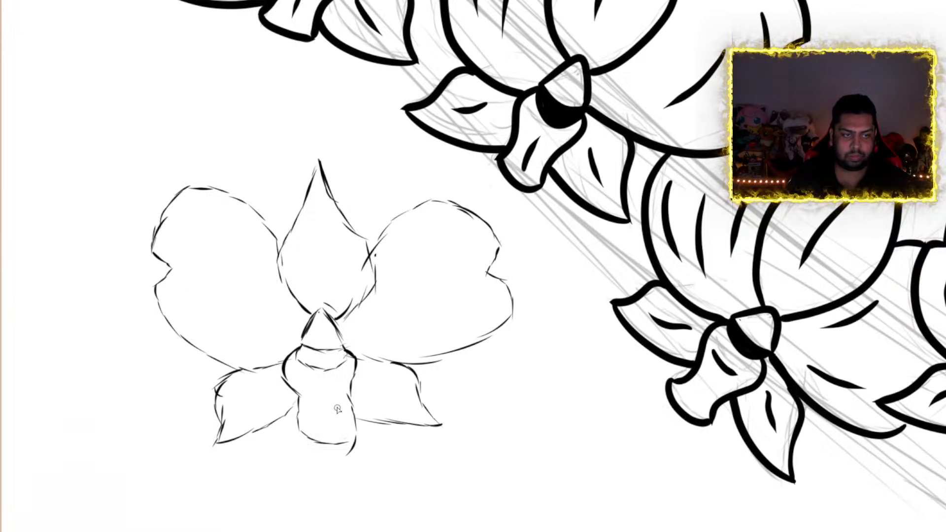
Rotate the new orchid sketch clockwise to follow the stem and place it partly behind the first and second inked orchids' lower petals
{"action": "scroll", "coordinate": [643, 331], "scroll_direction": "down", "scroll_amount": 1}
{"action": "scroll", "coordinate": [642, 331], "scroll_direction": "down", "scroll_amount": 6}
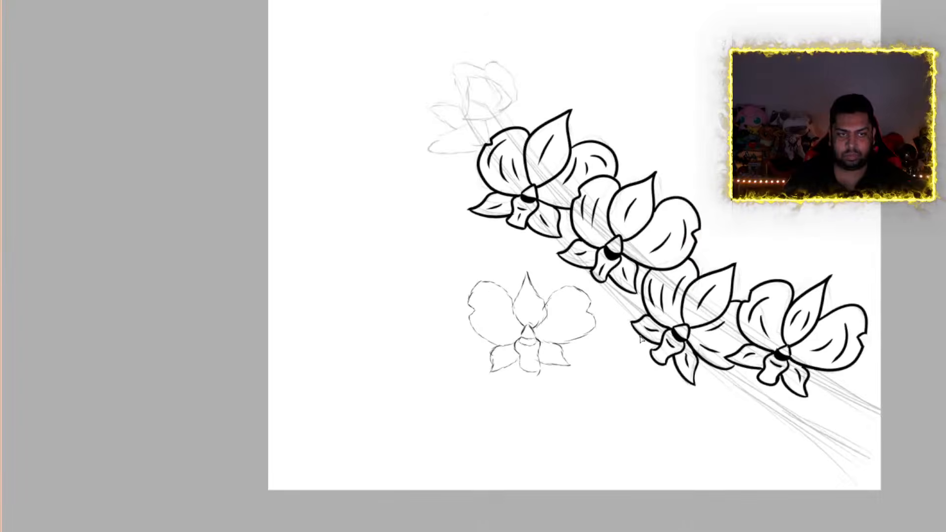
{"action": "scroll", "coordinate": [641, 339], "scroll_direction": "up", "scroll_amount": 2}
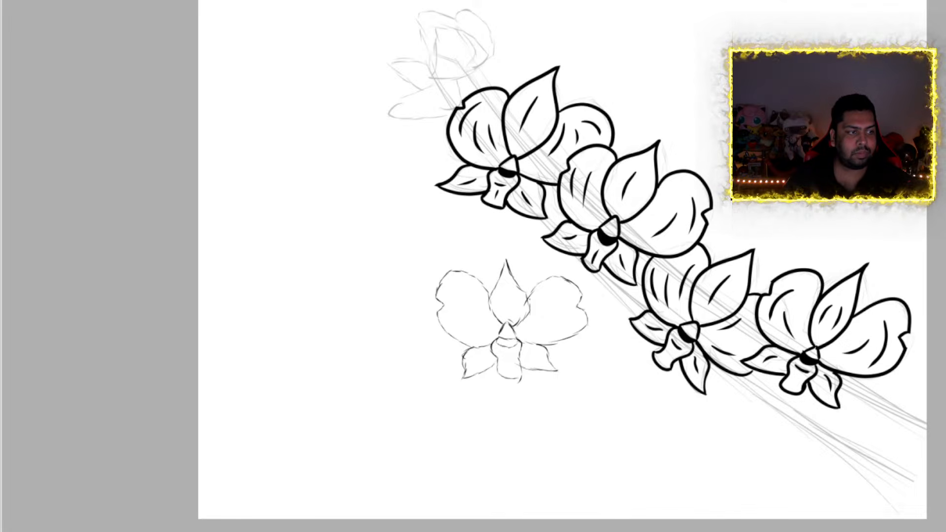
{"action": "key", "text": "ctrl+t"}
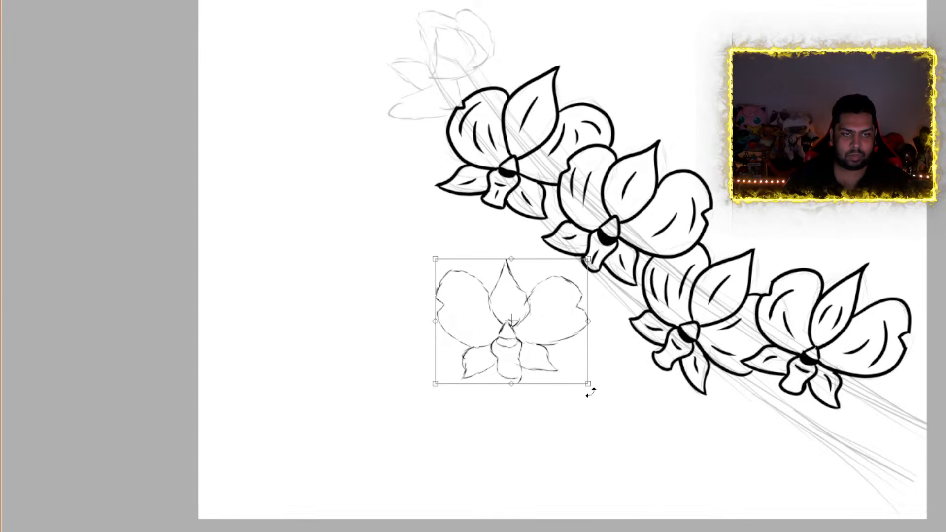
{"action": "mouse_move", "coordinate": [591, 393]}
{"action": "left_mouse_down"}
{"action": "mouse_move", "coordinate": [508, 420]}
{"action": "mouse_move", "coordinate": [533, 421]}
{"action": "left_mouse_up"}
{"action": "mouse_move", "coordinate": [542, 369]}
{"action": "left_mouse_down"}
{"action": "mouse_move", "coordinate": [538, 314]}
{"action": "mouse_move", "coordinate": [550, 266]}
{"action": "mouse_move", "coordinate": [562, 277]}
{"action": "mouse_move", "coordinate": [563, 266]}
{"action": "left_mouse_up"}
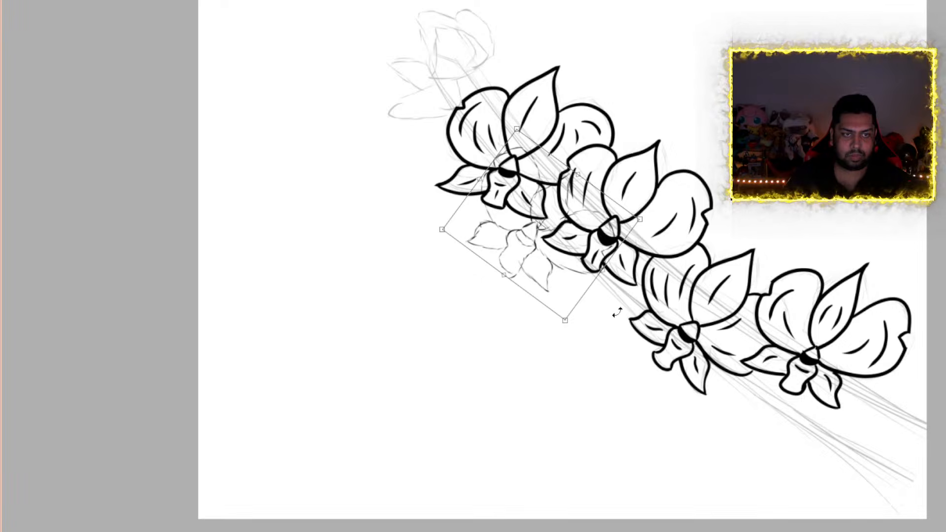
{"action": "key", "text": "Return"}
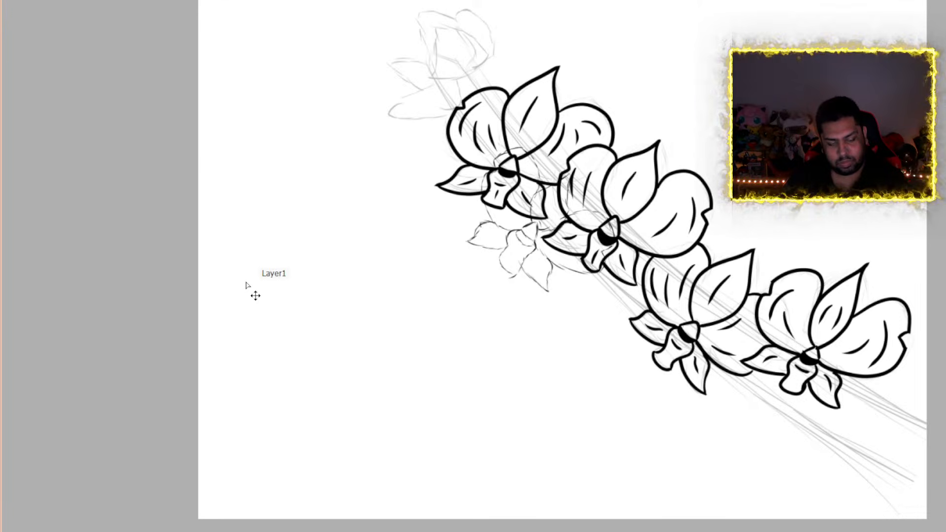
Duplicate the rotated orchid sketch and place the copy below the second inked orchid, beside the third one's lower petals
{"action": "key", "text": "ctrl+a"}
{"action": "key", "text": "ctrl+c"}
{"action": "key", "text": "ctrl+v"}
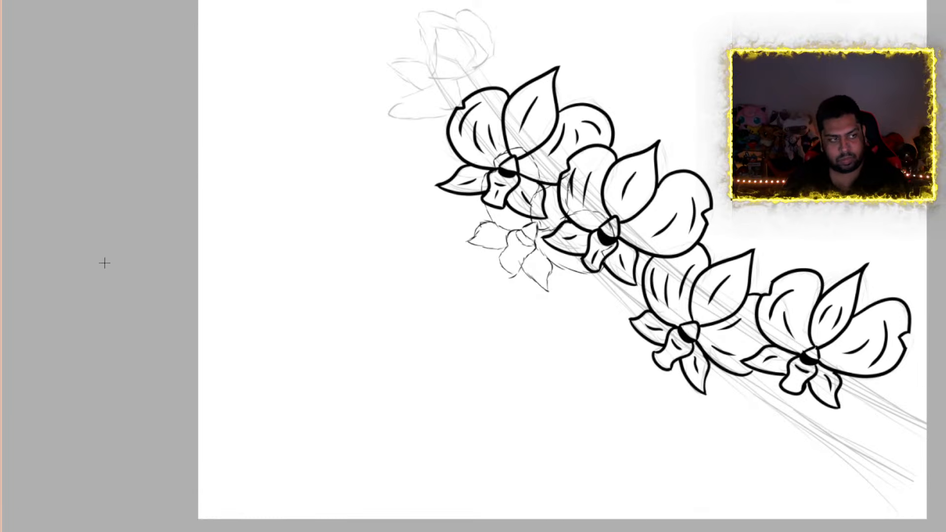
{"action": "key", "text": "ctrl+t"}
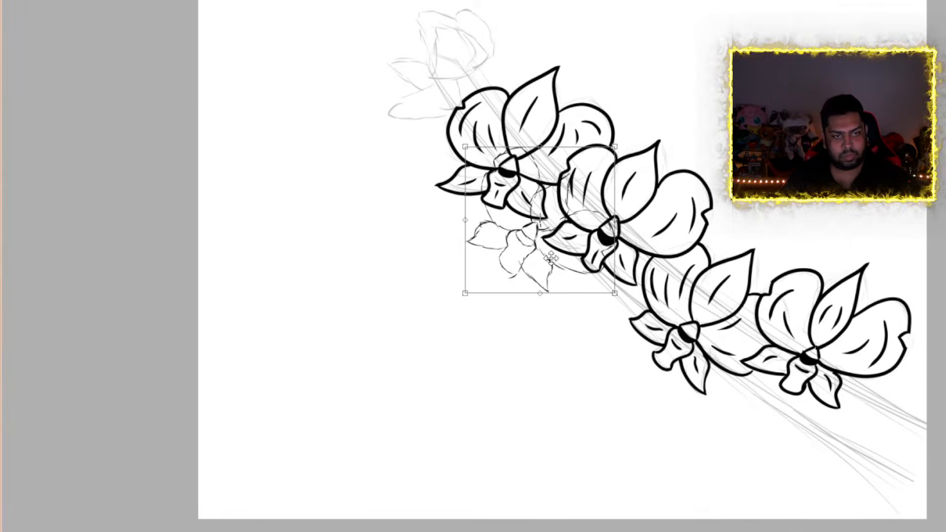
{"action": "mouse_move", "coordinate": [551, 258]}
{"action": "left_mouse_down"}
{"action": "mouse_move", "coordinate": [624, 328]}
{"action": "mouse_move", "coordinate": [612, 343]}
{"action": "mouse_move", "coordinate": [629, 338]}
{"action": "left_mouse_up"}
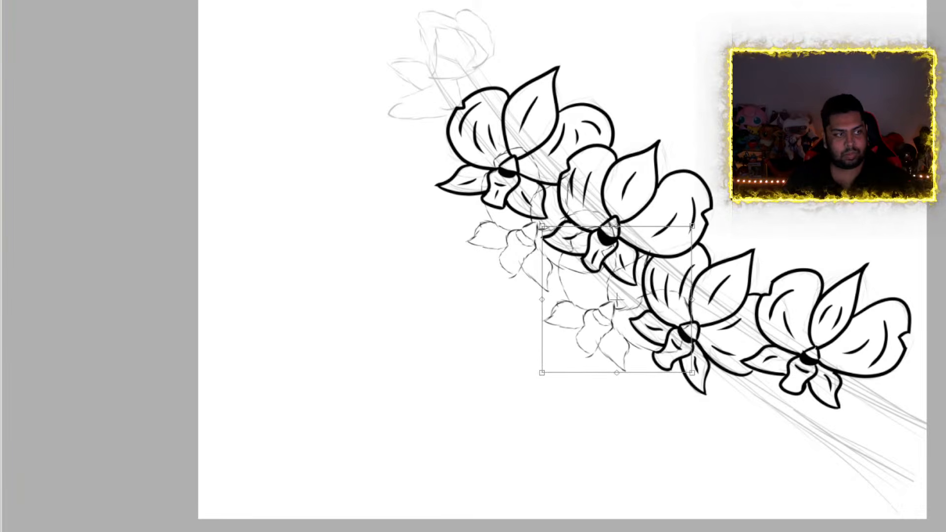
{"action": "key", "text": "Return"}
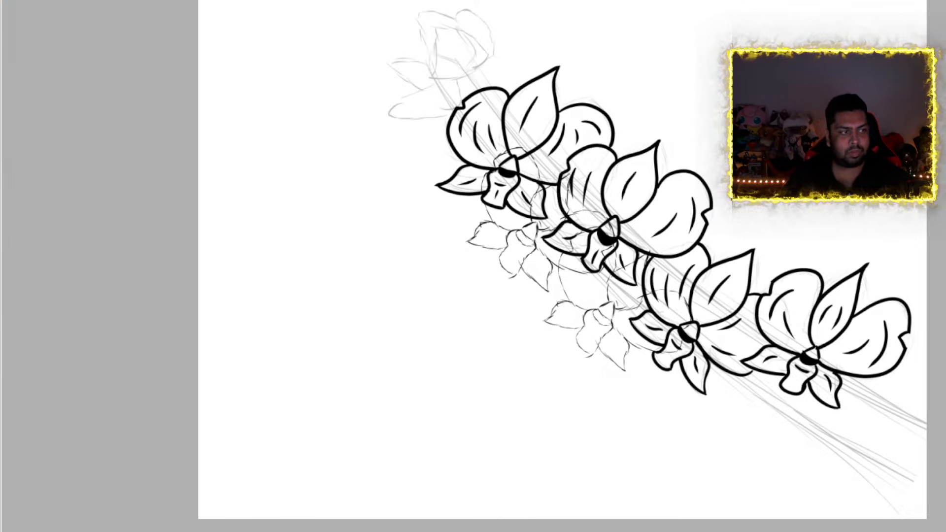
Place another copy of the orchid sketch below the third inked orchid, overlapping the lower stem
{"action": "key", "text": "ctrl+alt+t"}
{"action": "mouse_move", "coordinate": [556, 261]}
{"action": "left_mouse_down"}
{"action": "mouse_move", "coordinate": [808, 439]}
{"action": "mouse_move", "coordinate": [765, 427]}
{"action": "left_mouse_up"}
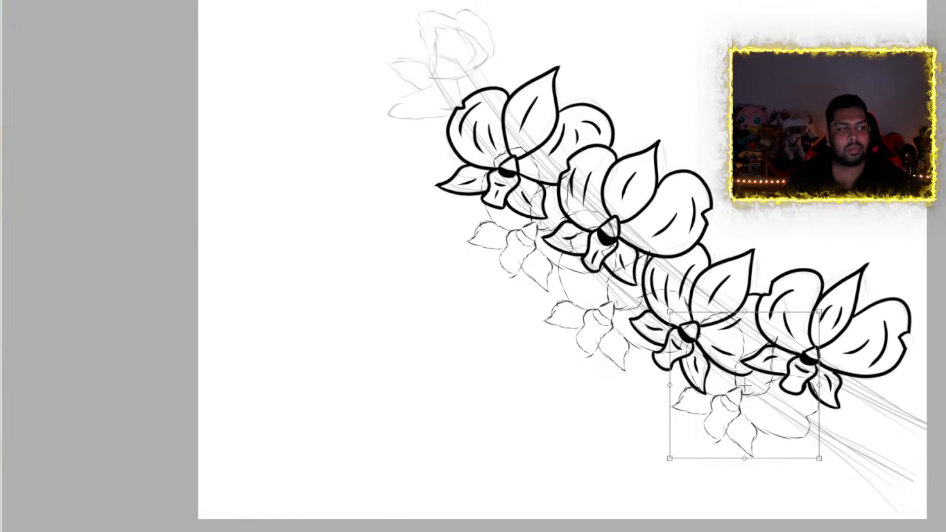
{"action": "key", "text": "Return"}
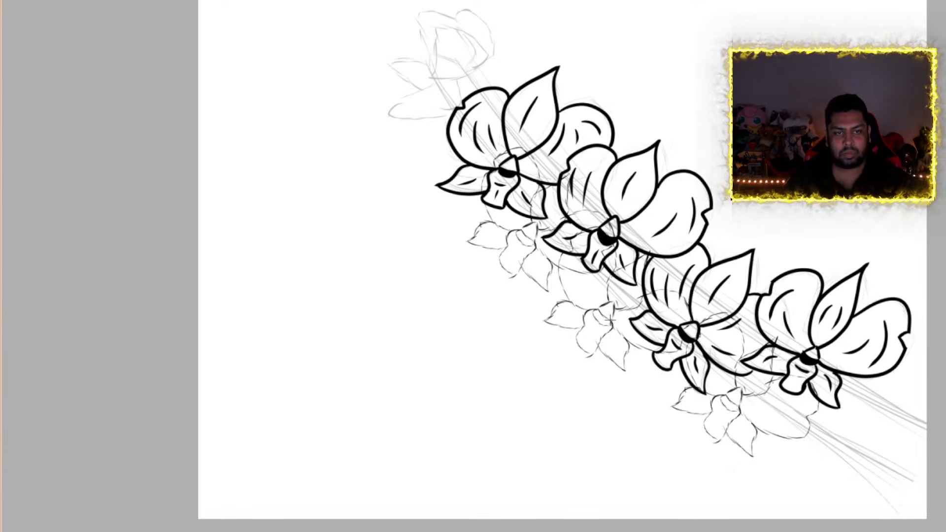
{"action": "left_click", "coordinate": [673, 376], "text": "ctrl"}
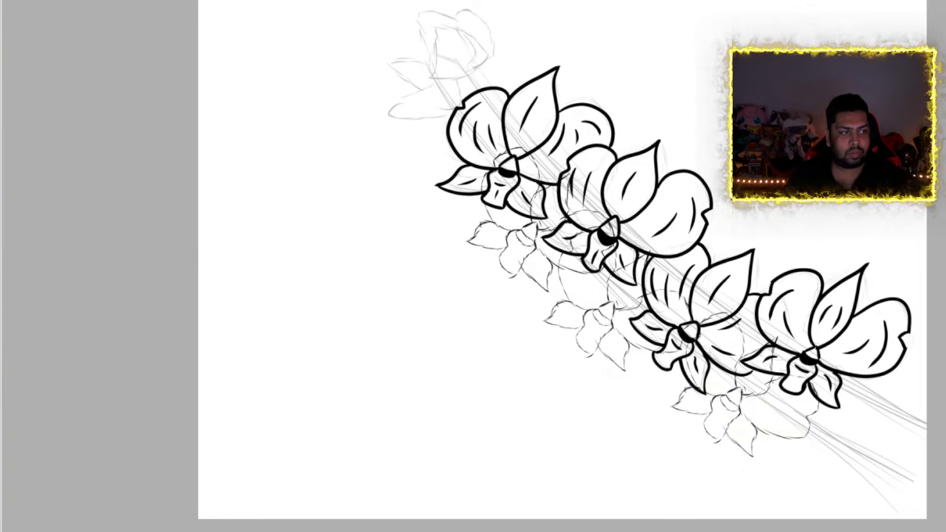
Add two more orchid sketch copies along the stem's upper side, one above the second inked orchid and one between the second and fourth
{"action": "key", "text": "ctrl+t"}
{"action": "mouse_move", "coordinate": [524, 240]}
{"action": "left_mouse_down"}
{"action": "mouse_move", "coordinate": [698, 130]}
{"action": "mouse_move", "coordinate": [620, 139]}
{"action": "mouse_move", "coordinate": [631, 131]}
{"action": "mouse_move", "coordinate": [694, 174]}
{"action": "mouse_move", "coordinate": [725, 249]}
{"action": "mouse_move", "coordinate": [661, 182]}
{"action": "mouse_move", "coordinate": [591, 142]}
{"action": "mouse_move", "coordinate": [622, 139]}
{"action": "left_mouse_up"}
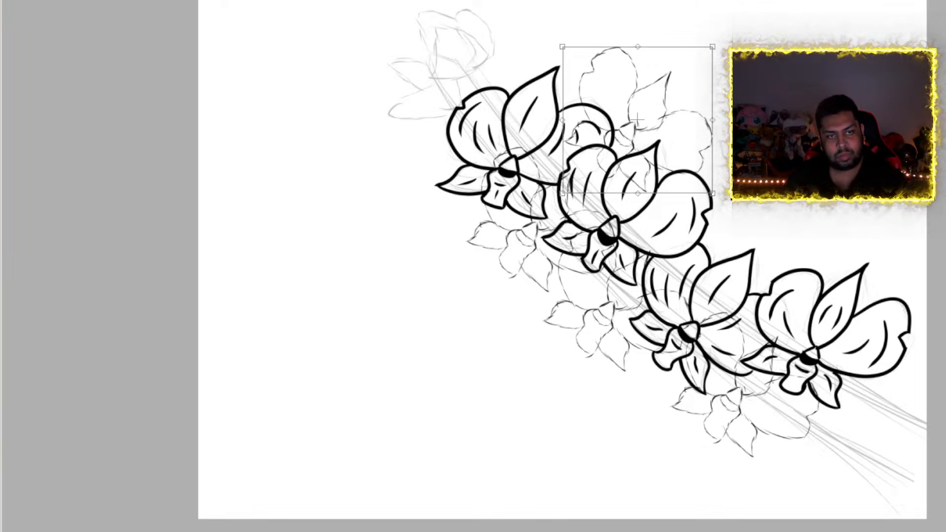
{"action": "key", "text": "Return"}
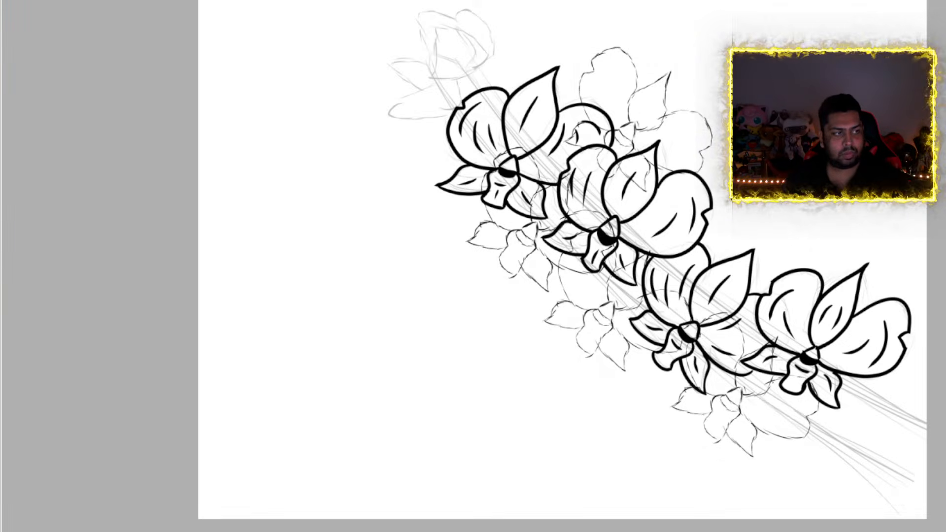
{"action": "key", "text": "ctrl+t"}
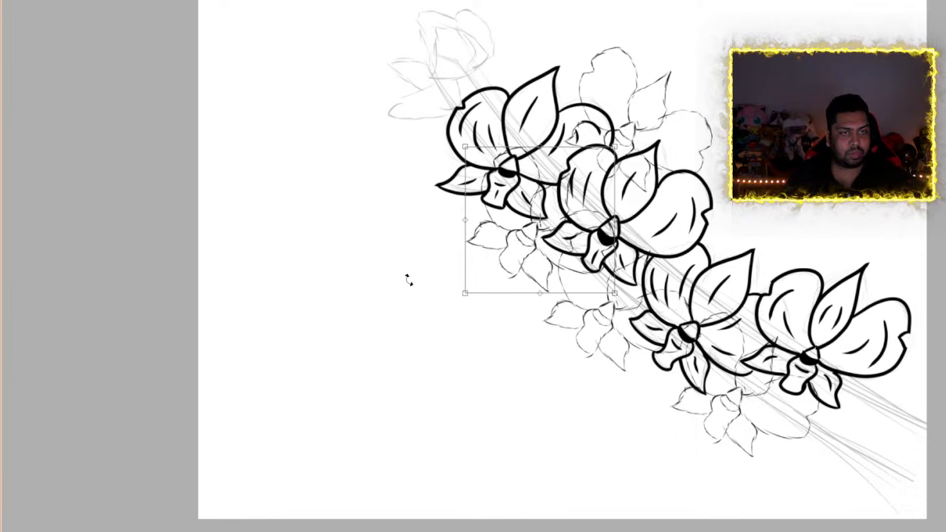
{"action": "mouse_move", "coordinate": [519, 235]}
{"action": "left_mouse_down"}
{"action": "mouse_move", "coordinate": [833, 231]}
{"action": "mouse_move", "coordinate": [706, 248]}
{"action": "mouse_move", "coordinate": [716, 238]}
{"action": "left_mouse_up"}
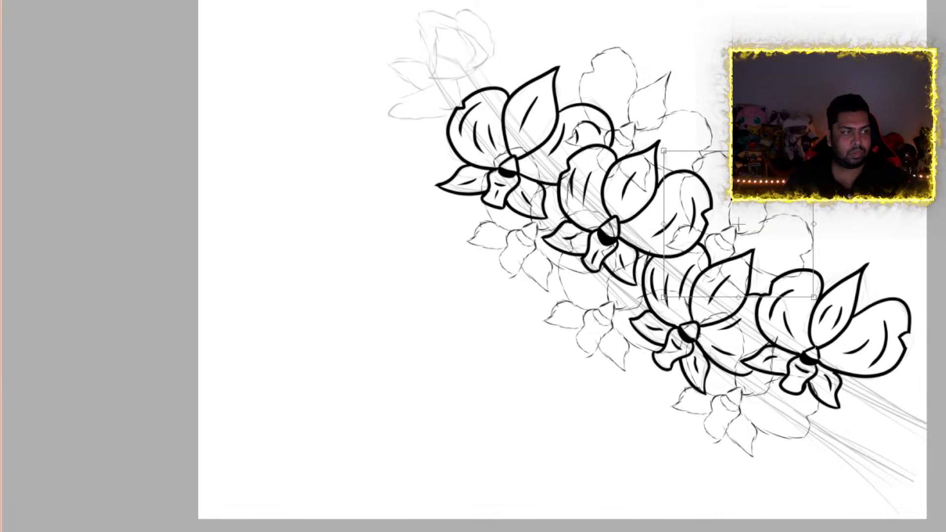
{"action": "key", "text": "Return"}
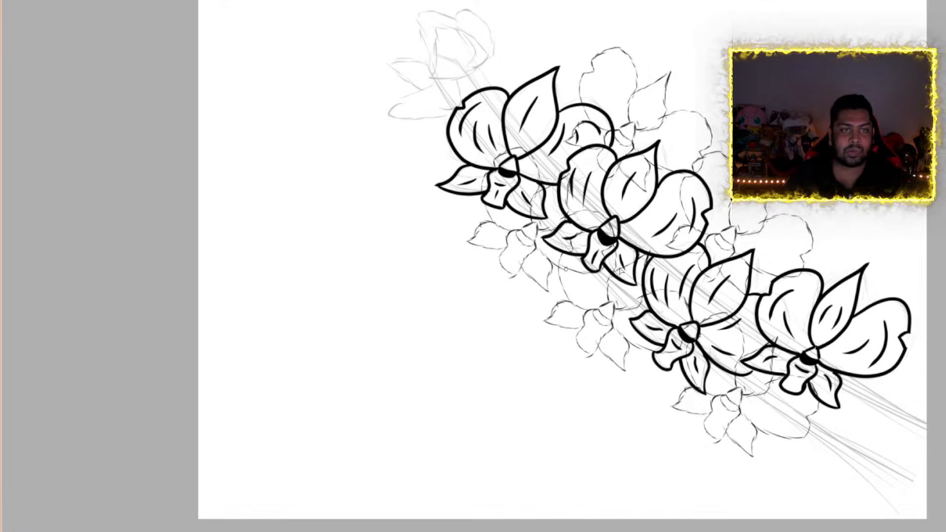
Look over the full orchid arrangement and switch to a blank canvas
{"action": "scroll", "coordinate": [675, 185], "scroll_direction": "up", "scroll_amount": 4}
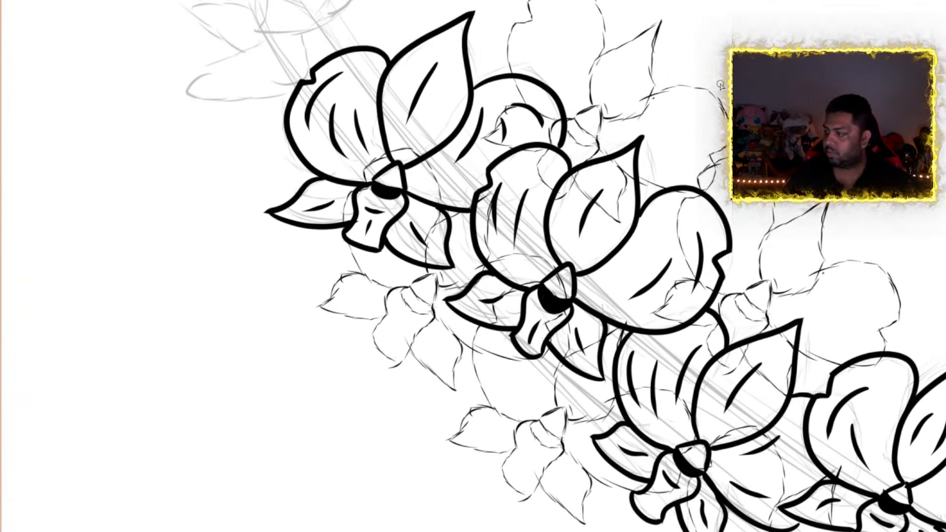
{"action": "scroll", "coordinate": [721, 86], "scroll_direction": "down", "scroll_amount": 2}
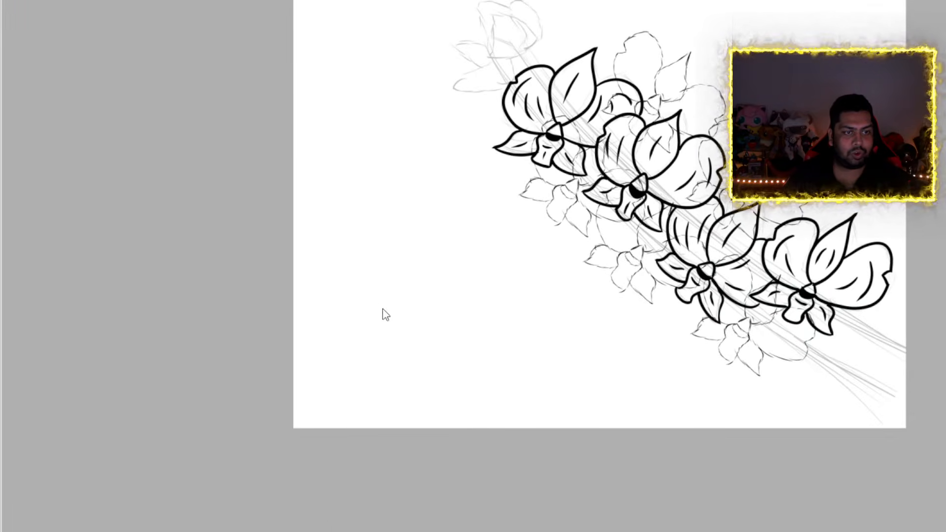
{"action": "left_click", "coordinate": [407, 319]}
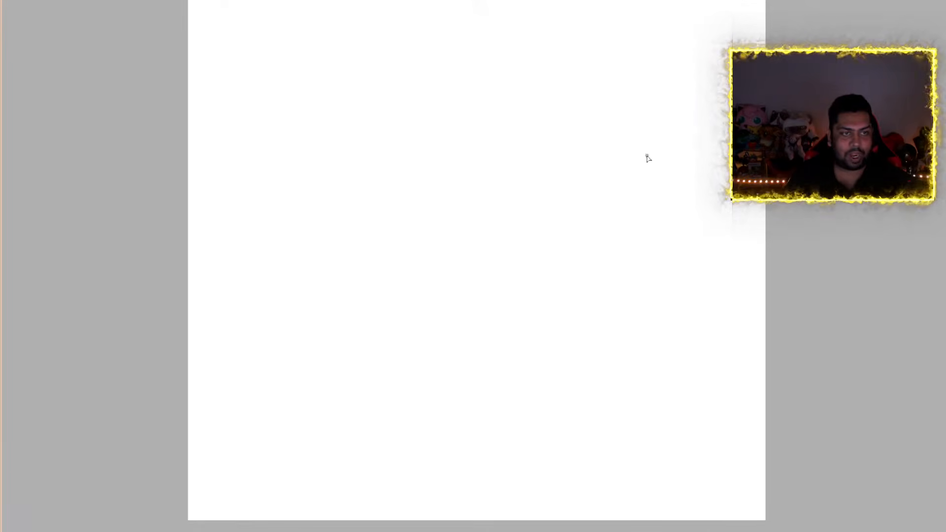
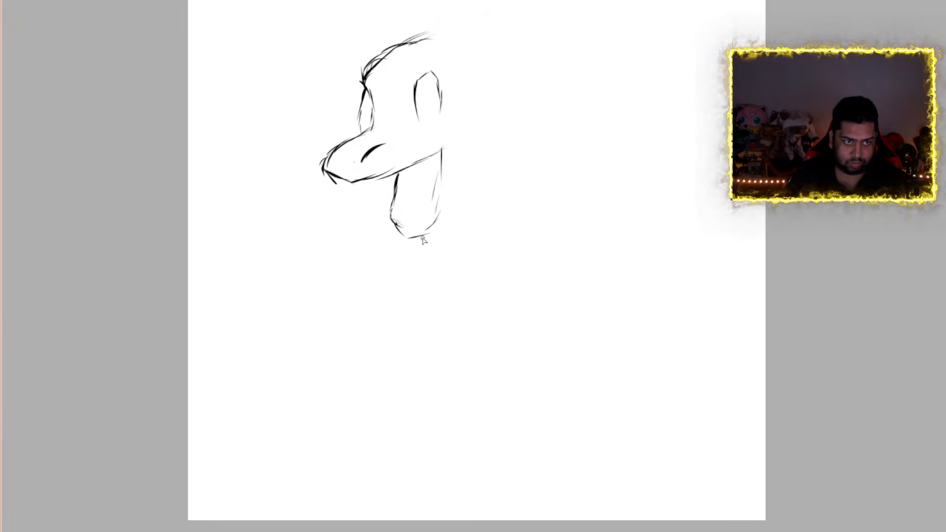
Finish the creature's head sketch with the lower jaw, the top of the skull and two long pointed ears
{"action": "mouse_move", "coordinate": [423, 238]}
{"action": "left_mouse_down"}
{"action": "mouse_move", "coordinate": [456, 232]}
{"action": "mouse_move", "coordinate": [436, 232]}
{"action": "mouse_move", "coordinate": [461, 215]}
{"action": "mouse_move", "coordinate": [469, 180]}
{"action": "left_mouse_up"}
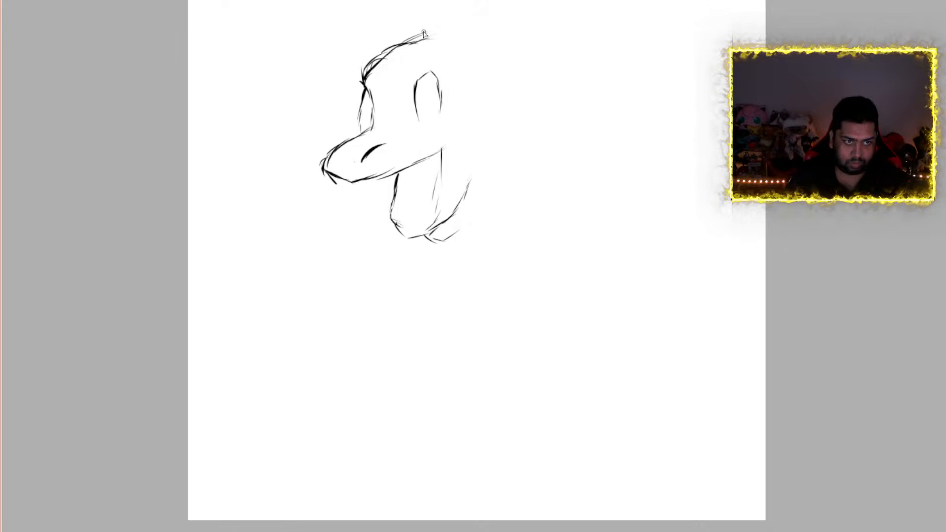
{"action": "left_click_drag", "start_coordinate": [402, 48], "coordinate": [503, 44]}
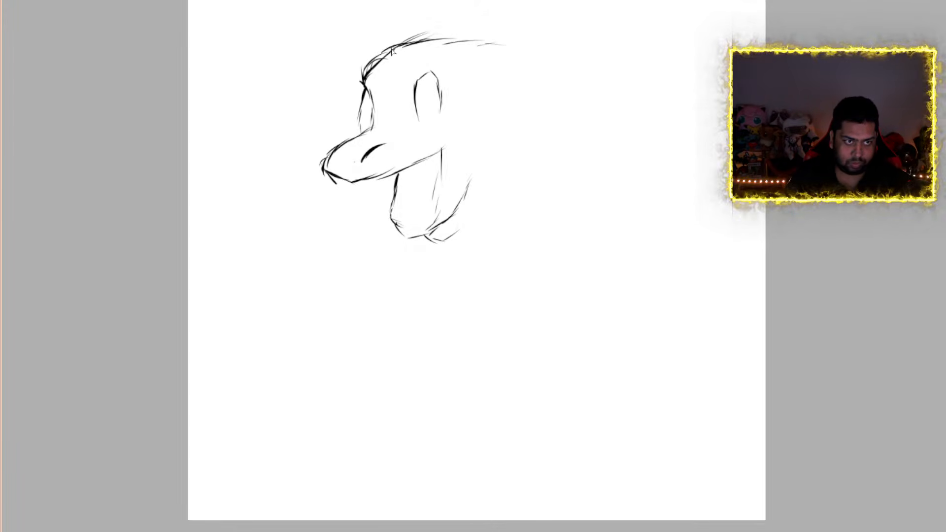
{"action": "mouse_move", "coordinate": [392, 49]}
{"action": "left_mouse_down"}
{"action": "mouse_move", "coordinate": [376, 28]}
{"action": "mouse_move", "coordinate": [320, 20]}
{"action": "mouse_move", "coordinate": [283, 58]}
{"action": "mouse_move", "coordinate": [340, 42]}
{"action": "mouse_move", "coordinate": [374, 55]}
{"action": "left_mouse_up"}
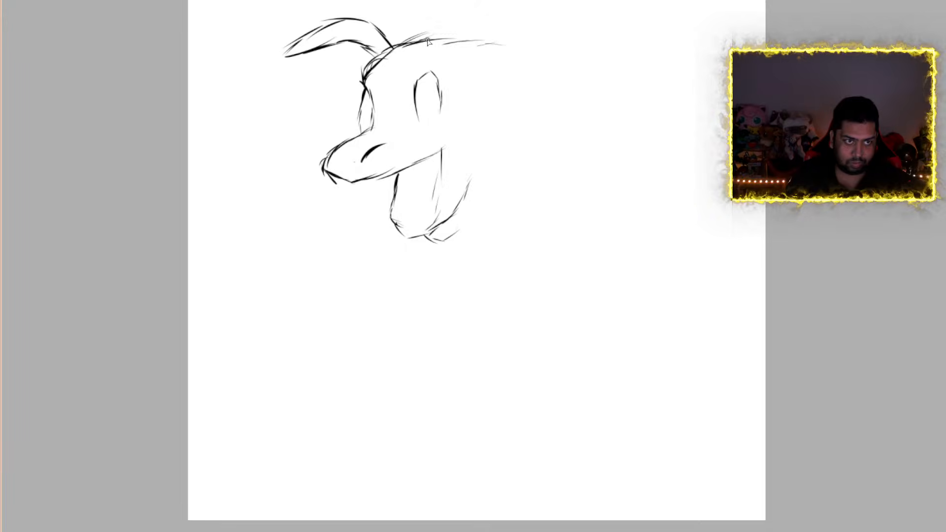
{"action": "mouse_move", "coordinate": [437, 52]}
{"action": "left_mouse_down"}
{"action": "mouse_move", "coordinate": [474, 21]}
{"action": "mouse_move", "coordinate": [528, 20]}
{"action": "mouse_move", "coordinate": [566, 44]}
{"action": "mouse_move", "coordinate": [515, 35]}
{"action": "mouse_move", "coordinate": [475, 43]}
{"action": "mouse_move", "coordinate": [456, 61]}
{"action": "mouse_move", "coordinate": [488, 43]}
{"action": "left_mouse_up"}
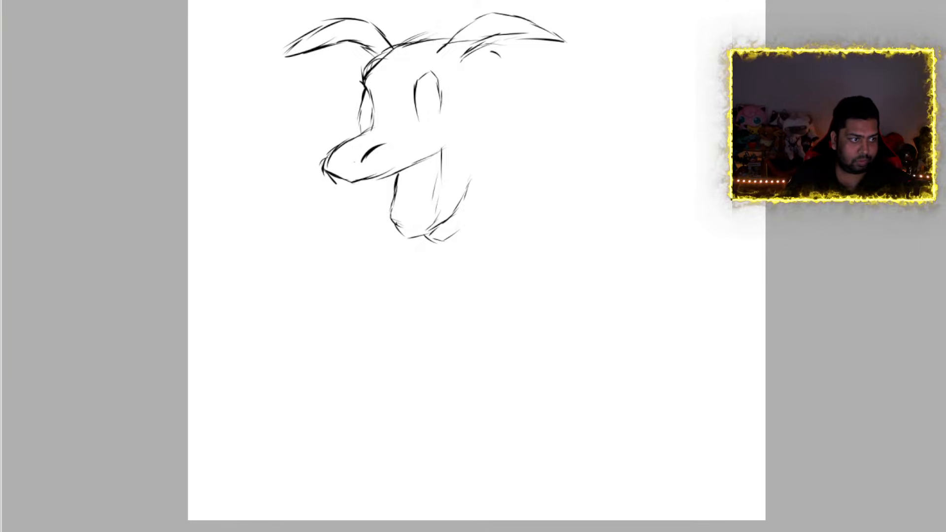
Move the head sketch down and toward the canvas's left edge, and draw the neck-and-back line from behind the near ear
{"action": "key", "text": "ctrl+t"}
{"action": "mouse_move", "coordinate": [454, 165]}
{"action": "left_mouse_down"}
{"action": "mouse_move", "coordinate": [391, 220]}
{"action": "mouse_move", "coordinate": [385, 284]}
{"action": "left_mouse_up"}
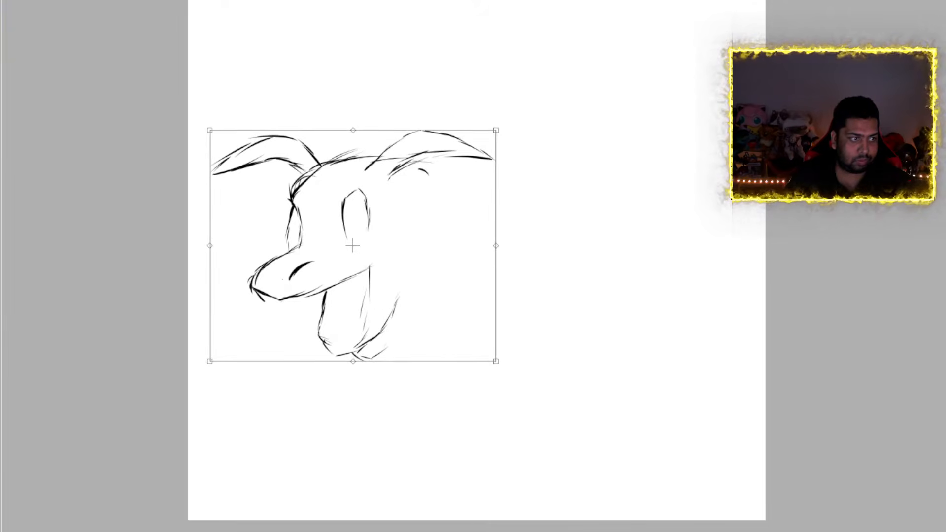
{"action": "key", "text": "Return"}
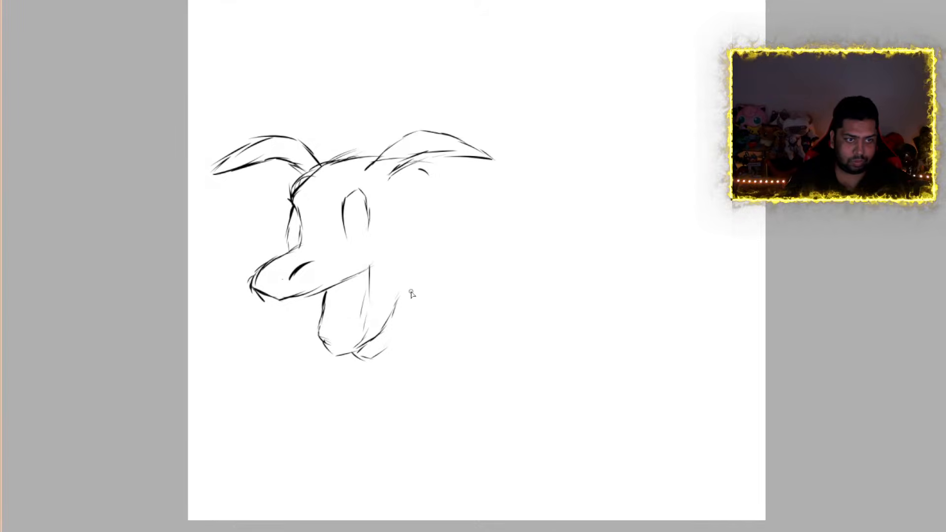
{"action": "mouse_move", "coordinate": [422, 169]}
{"action": "left_mouse_down"}
{"action": "mouse_move", "coordinate": [500, 185]}
{"action": "mouse_move", "coordinate": [612, 155]}
{"action": "left_mouse_up"}
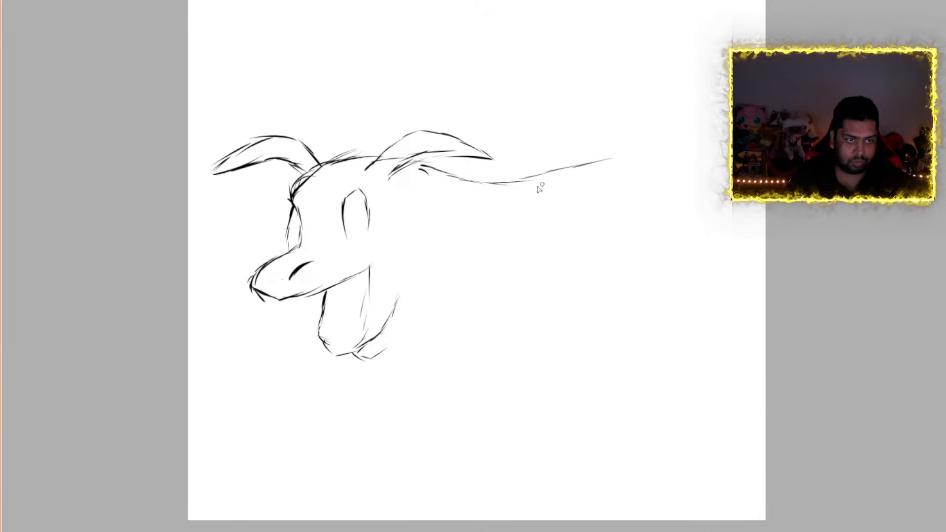
{"action": "left_click_drag", "start_coordinate": [504, 186], "coordinate": [604, 160]}
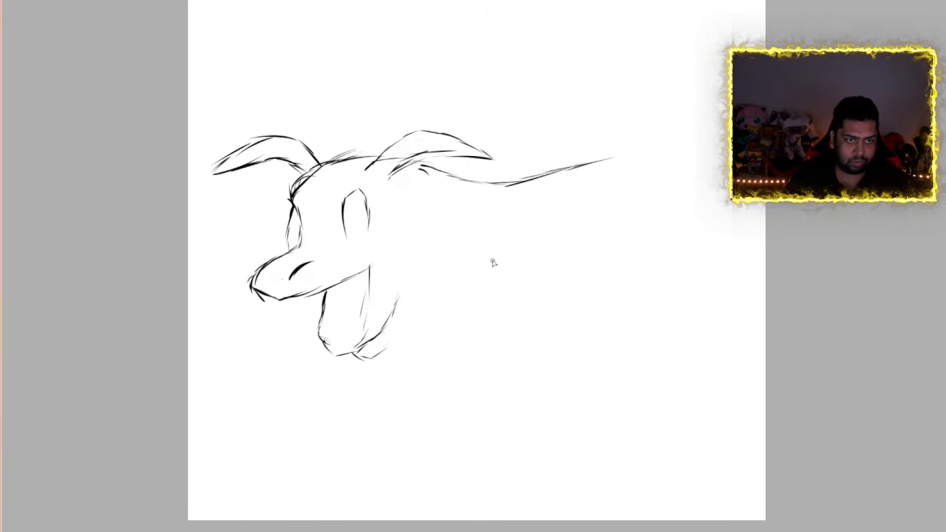
{"action": "left_click_drag", "start_coordinate": [502, 256], "coordinate": [636, 279]}
{"action": "left_click_drag", "start_coordinate": [573, 264], "coordinate": [618, 292]}
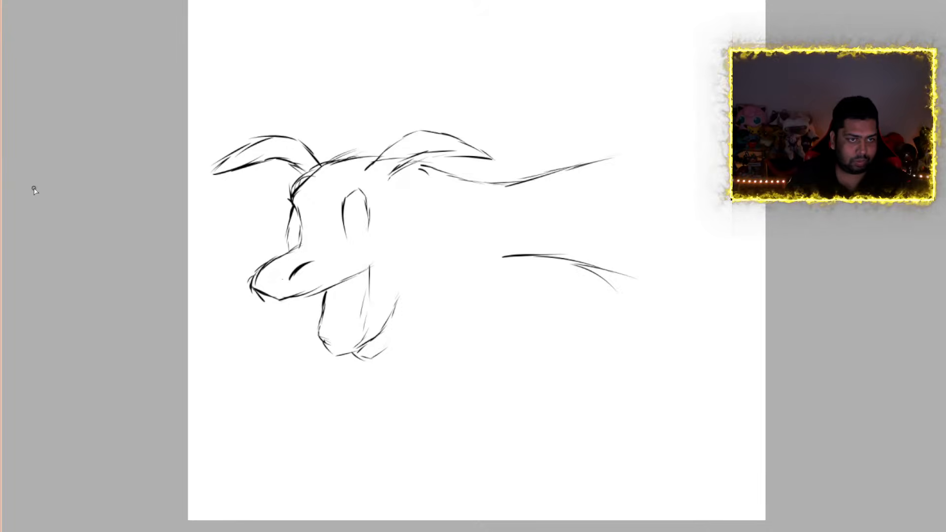
{"action": "key", "text": "ctrl+z"}
{"action": "key", "text": "ctrl+z"}
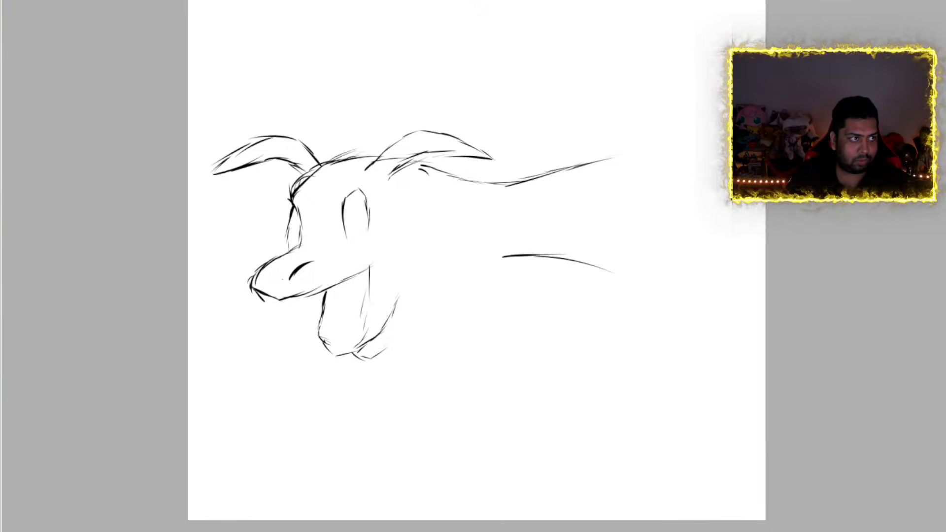
{"action": "key", "text": "ctrl+z"}
{"action": "key", "text": "ctrl+z"}
{"action": "key", "text": "ctrl+z"}
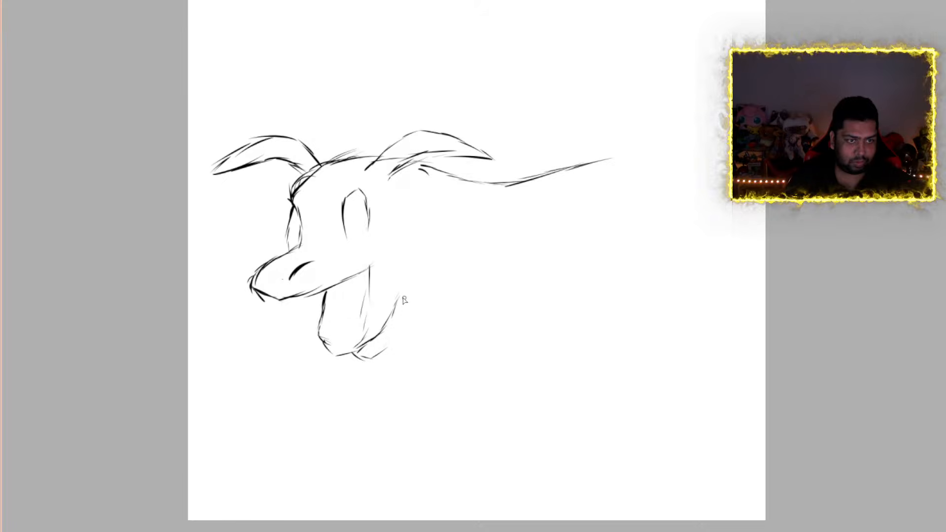
Sketch the throat line and the lower arm's front contour from the shoulder down to a hand with spread fingers
{"action": "mouse_move", "coordinate": [393, 312]}
{"action": "left_mouse_down"}
{"action": "mouse_move", "coordinate": [421, 282]}
{"action": "mouse_move", "coordinate": [460, 273]}
{"action": "mouse_move", "coordinate": [540, 289]}
{"action": "mouse_move", "coordinate": [571, 308]}
{"action": "mouse_move", "coordinate": [581, 392]}
{"action": "mouse_move", "coordinate": [555, 454]}
{"action": "mouse_move", "coordinate": [528, 437]}
{"action": "left_mouse_up"}
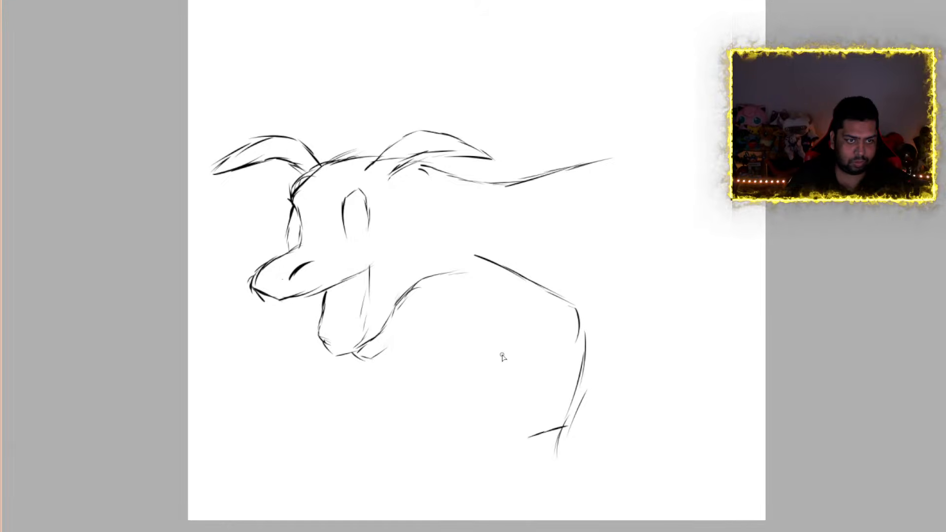
{"action": "mouse_move", "coordinate": [563, 427]}
{"action": "left_mouse_down"}
{"action": "mouse_move", "coordinate": [531, 439]}
{"action": "mouse_move", "coordinate": [526, 455]}
{"action": "mouse_move", "coordinate": [561, 453]}
{"action": "mouse_move", "coordinate": [554, 488]}
{"action": "mouse_move", "coordinate": [565, 500]}
{"action": "left_mouse_up"}
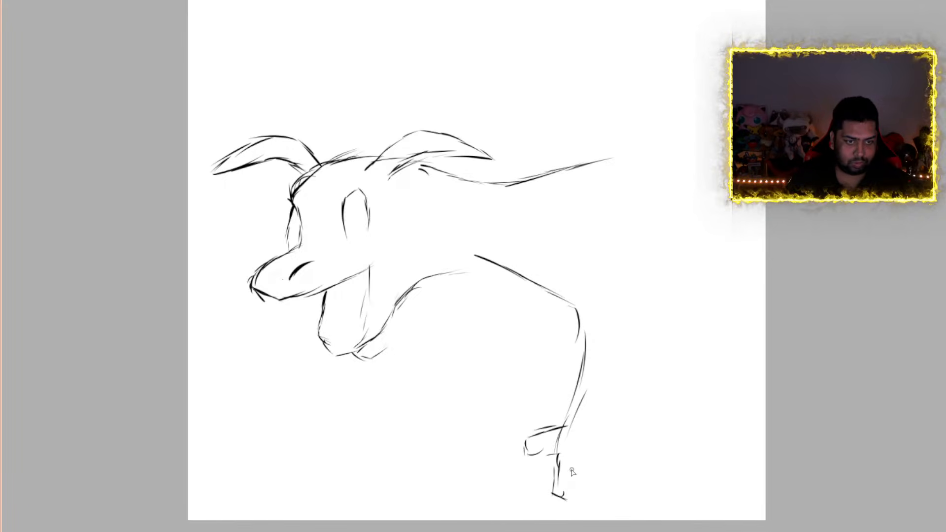
{"action": "mouse_move", "coordinate": [573, 462]}
{"action": "left_mouse_down"}
{"action": "mouse_move", "coordinate": [567, 488]}
{"action": "mouse_move", "coordinate": [613, 506]}
{"action": "mouse_move", "coordinate": [597, 465]}
{"action": "mouse_move", "coordinate": [630, 474]}
{"action": "left_mouse_up"}
{"action": "left_click_drag", "start_coordinate": [608, 437], "coordinate": [631, 473]}
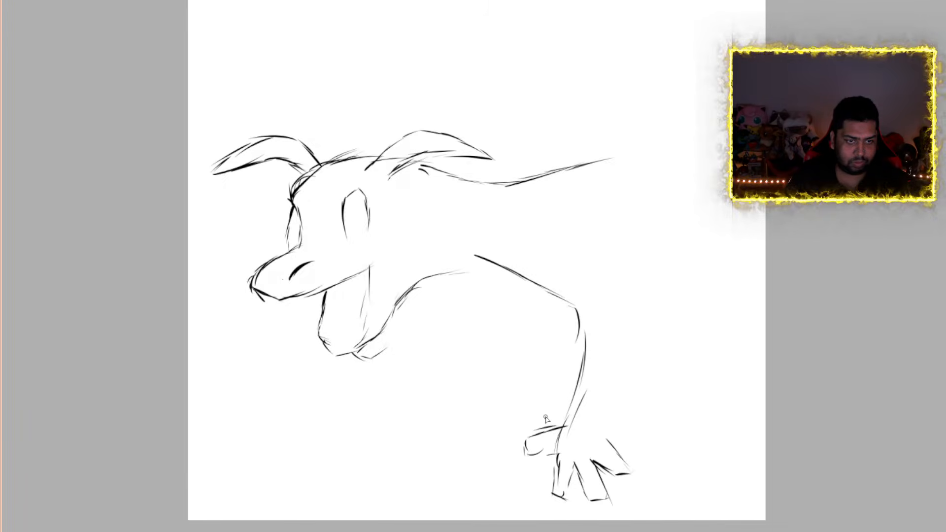
Draw the wing membrane's front edge from the shoulder to the lower wrist, with short crease marks inside it
{"action": "mouse_move", "coordinate": [483, 264]}
{"action": "left_mouse_down"}
{"action": "mouse_move", "coordinate": [513, 328]}
{"action": "mouse_move", "coordinate": [524, 416]}
{"action": "left_mouse_up"}
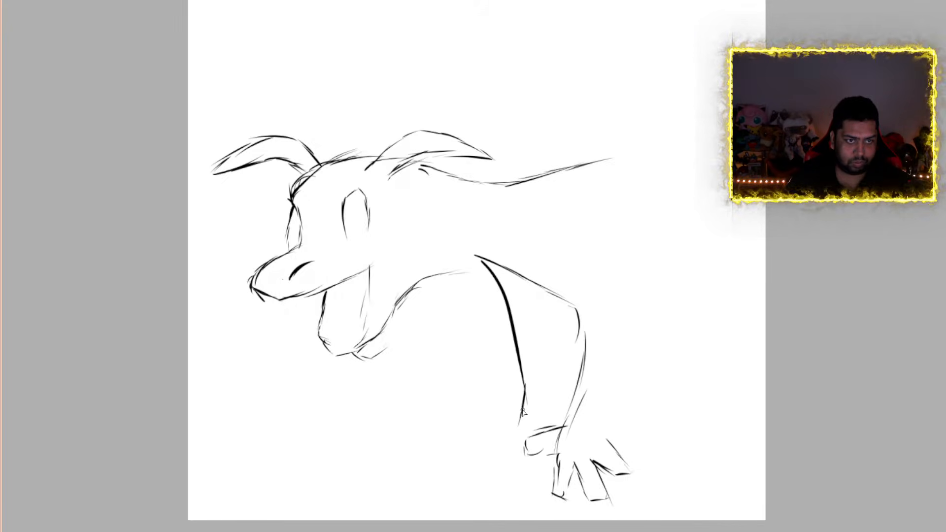
{"action": "left_click_drag", "start_coordinate": [531, 393], "coordinate": [537, 425]}
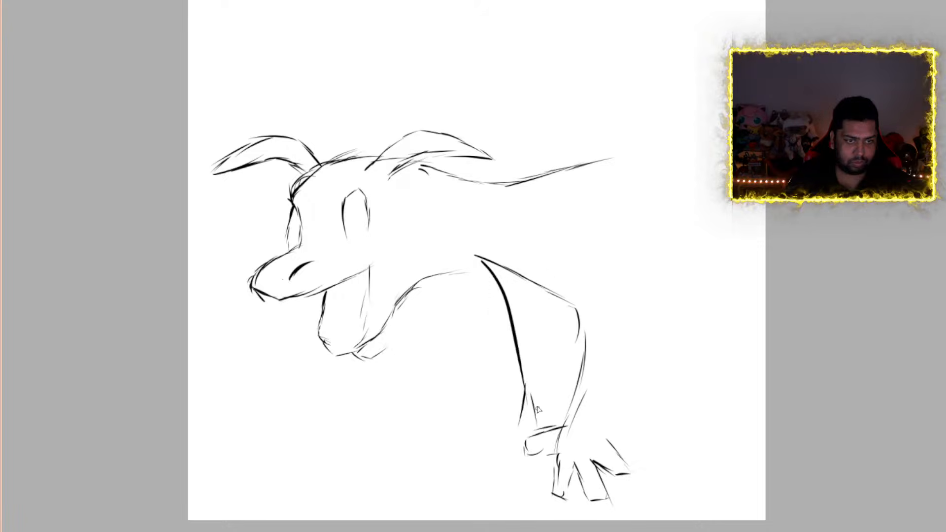
{"action": "left_click_drag", "start_coordinate": [530, 321], "coordinate": [549, 307]}
{"action": "left_click_drag", "start_coordinate": [540, 329], "coordinate": [551, 323]}
{"action": "left_click_drag", "start_coordinate": [542, 362], "coordinate": [560, 351]}
{"action": "left_click_drag", "start_coordinate": [552, 383], "coordinate": [562, 375]}
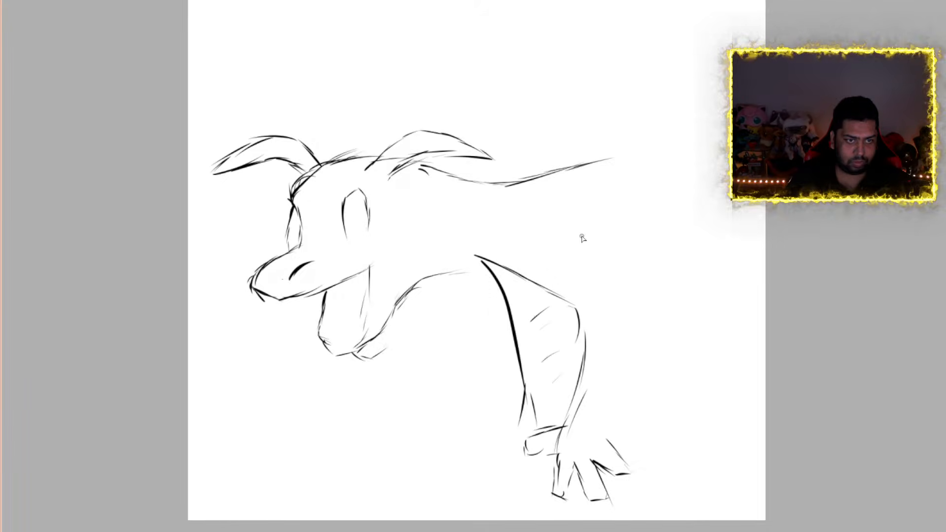
Draw the lower arm's back contour and three long wing lines running from the shoulder, forearm and wrist to the canvas edge
{"action": "mouse_move", "coordinate": [579, 231]}
{"action": "left_mouse_down"}
{"action": "mouse_move", "coordinate": [642, 303]}
{"action": "mouse_move", "coordinate": [636, 383]}
{"action": "mouse_move", "coordinate": [606, 440]}
{"action": "left_mouse_up"}
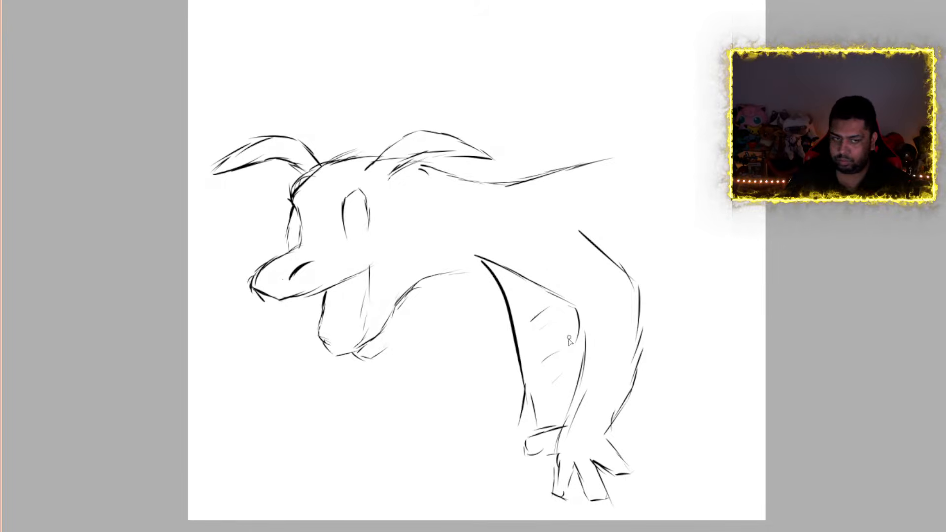
{"action": "left_click_drag", "start_coordinate": [640, 322], "coordinate": [774, 330]}
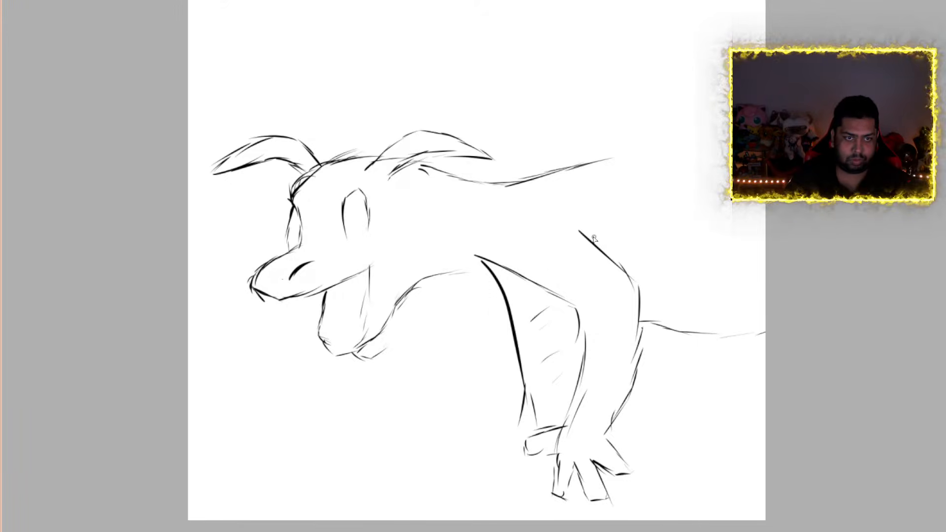
{"action": "left_click_drag", "start_coordinate": [585, 232], "coordinate": [775, 264]}
{"action": "mouse_move", "coordinate": [607, 450]}
{"action": "left_mouse_down"}
{"action": "mouse_move", "coordinate": [681, 438]}
{"action": "mouse_move", "coordinate": [771, 395]}
{"action": "left_mouse_up"}
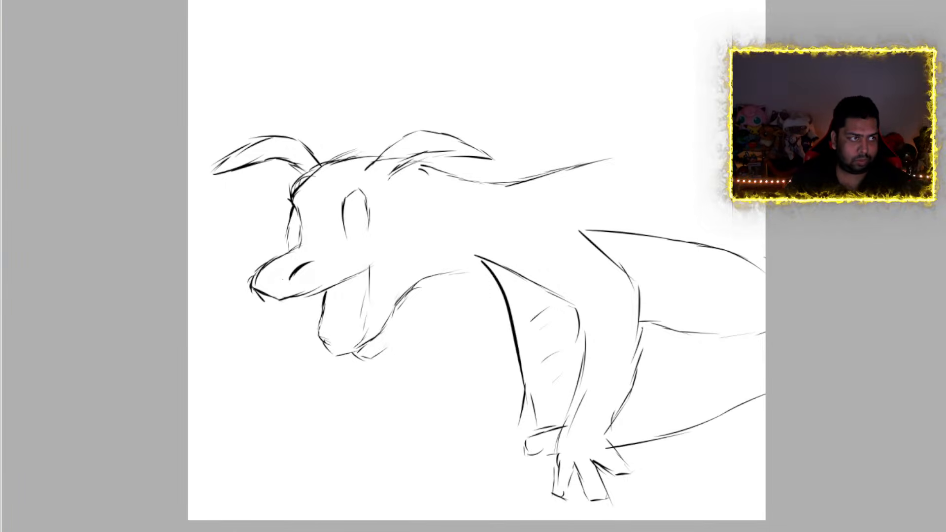
Erase the middle line crossing the lower wing behind the forearm
{"action": "mouse_move", "coordinate": [683, 338]}
{"action": "left_mouse_down"}
{"action": "mouse_move", "coordinate": [673, 327]}
{"action": "mouse_move", "coordinate": [691, 338]}
{"action": "left_mouse_up"}
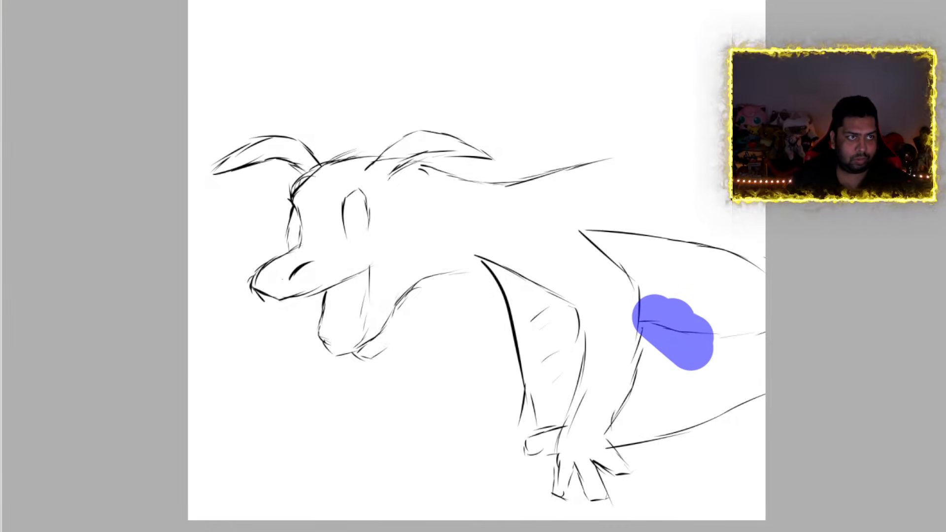
{"action": "key", "text": "ctrl+z"}
{"action": "key", "text": "ctrl+z"}
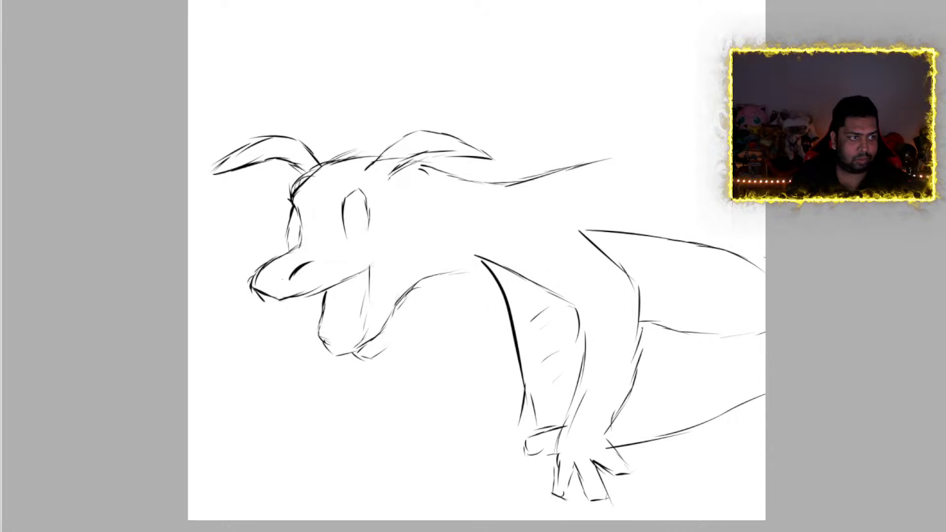
{"action": "key", "text": "e"}
{"action": "mouse_move", "coordinate": [659, 325]}
{"action": "left_mouse_down"}
{"action": "mouse_move", "coordinate": [709, 346]}
{"action": "mouse_move", "coordinate": [788, 323]}
{"action": "left_mouse_up"}
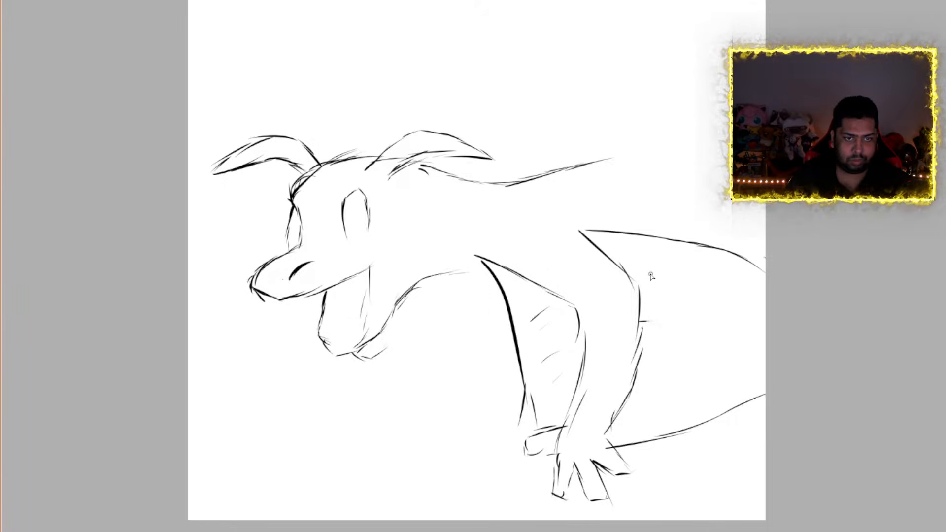
Add two curved fold lines to the wing behind the lower arm and one to the membrane in front of it
{"action": "left_click_drag", "start_coordinate": [656, 280], "coordinate": [694, 387]}
{"action": "left_click_drag", "start_coordinate": [704, 272], "coordinate": [764, 362]}
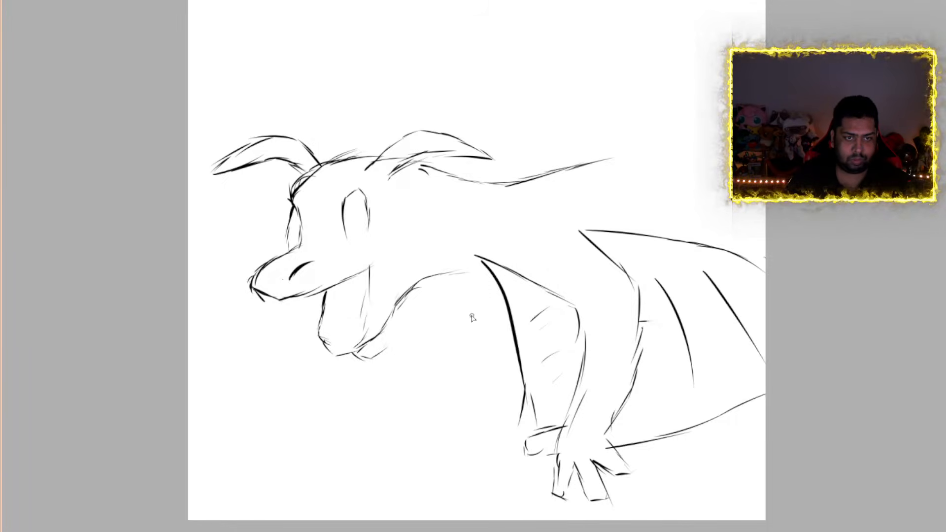
{"action": "left_click_drag", "start_coordinate": [532, 306], "coordinate": [590, 409]}
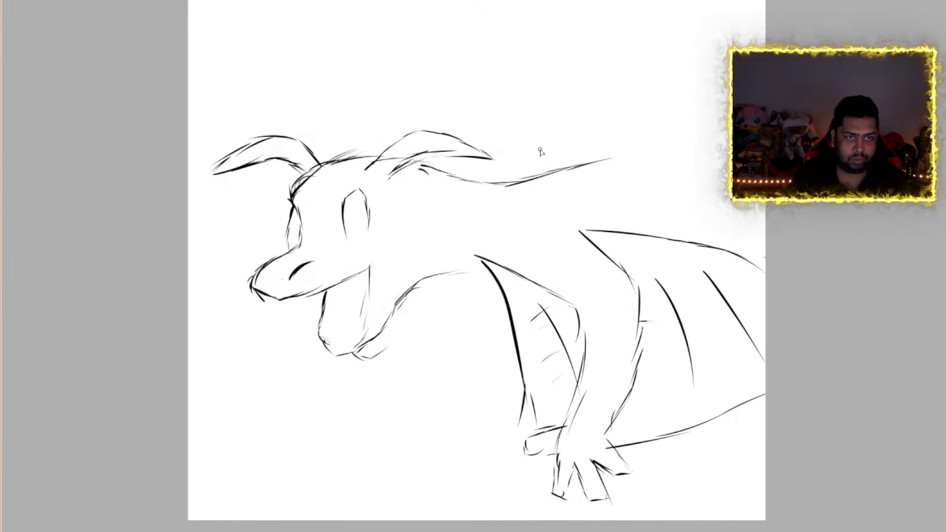
Sketch the raised far arm above the back, with a spread-fingered hand and the upper wing's top edge
{"action": "mouse_move", "coordinate": [529, 180]}
{"action": "left_mouse_down"}
{"action": "mouse_move", "coordinate": [521, 126]}
{"action": "mouse_move", "coordinate": [499, 103]}
{"action": "mouse_move", "coordinate": [369, 63]}
{"action": "left_mouse_up"}
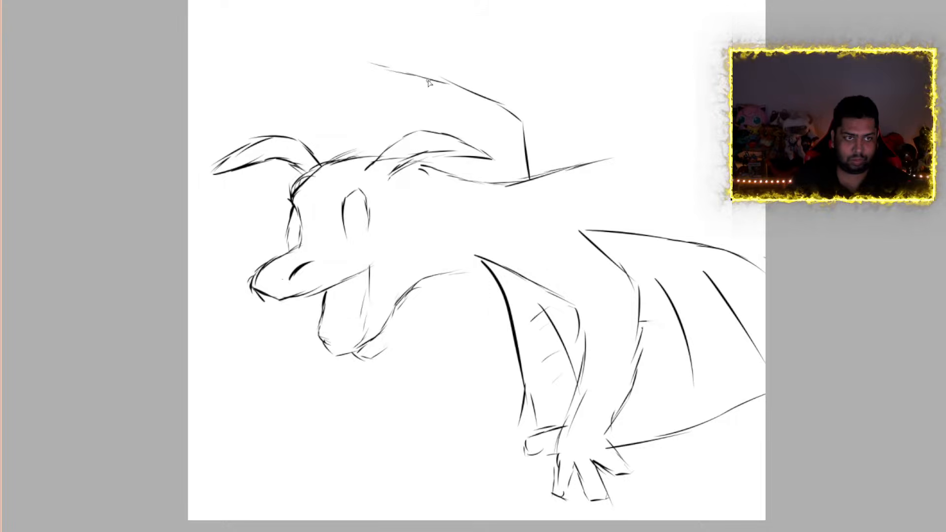
{"action": "mouse_move", "coordinate": [428, 82]}
{"action": "left_mouse_down"}
{"action": "mouse_move", "coordinate": [407, 94]}
{"action": "mouse_move", "coordinate": [397, 84]}
{"action": "mouse_move", "coordinate": [417, 70]}
{"action": "mouse_move", "coordinate": [381, 49]}
{"action": "mouse_move", "coordinate": [389, 37]}
{"action": "mouse_move", "coordinate": [414, 50]}
{"action": "mouse_move", "coordinate": [409, 40]}
{"action": "mouse_move", "coordinate": [429, 25]}
{"action": "mouse_move", "coordinate": [436, 44]}
{"action": "mouse_move", "coordinate": [433, 27]}
{"action": "mouse_move", "coordinate": [450, 33]}
{"action": "mouse_move", "coordinate": [458, 55]}
{"action": "mouse_move", "coordinate": [559, 89]}
{"action": "mouse_move", "coordinate": [603, 153]}
{"action": "left_mouse_up"}
{"action": "mouse_move", "coordinate": [432, 82]}
{"action": "left_mouse_down"}
{"action": "mouse_move", "coordinate": [513, 145]}
{"action": "mouse_move", "coordinate": [528, 188]}
{"action": "left_mouse_up"}
{"action": "mouse_move", "coordinate": [458, 54]}
{"action": "left_mouse_down"}
{"action": "mouse_move", "coordinate": [580, 11]}
{"action": "mouse_move", "coordinate": [734, 32]}
{"action": "left_mouse_up"}
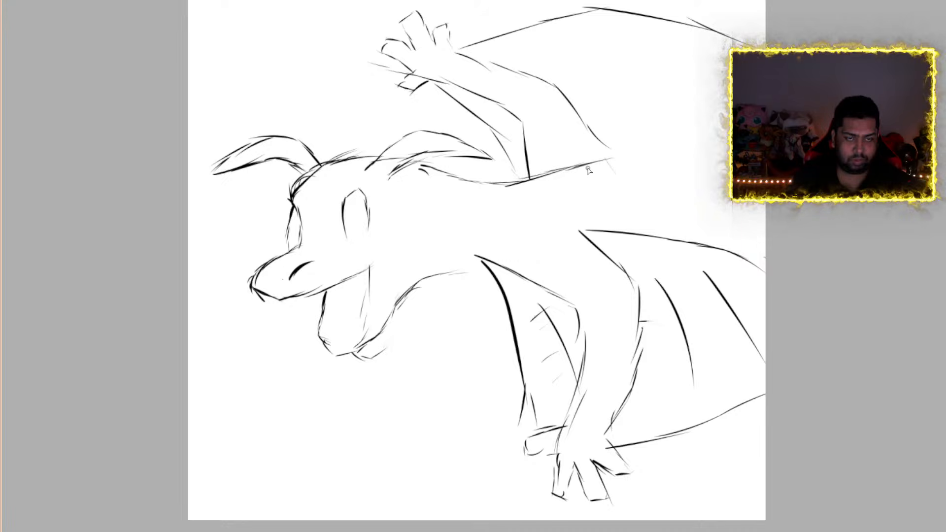
Extend the back line from the base of the raised arm toward the canvas's right edge
{"action": "left_click_drag", "start_coordinate": [586, 165], "coordinate": [667, 126]}
{"action": "left_click_drag", "start_coordinate": [610, 148], "coordinate": [700, 115]}
{"action": "left_click_drag", "start_coordinate": [682, 118], "coordinate": [727, 108]}
Add two curved fold lines to the upper wing, and draw its membrane's front edge from the raised wrist to the neck
{"action": "left_click_drag", "start_coordinate": [548, 49], "coordinate": [676, 101]}
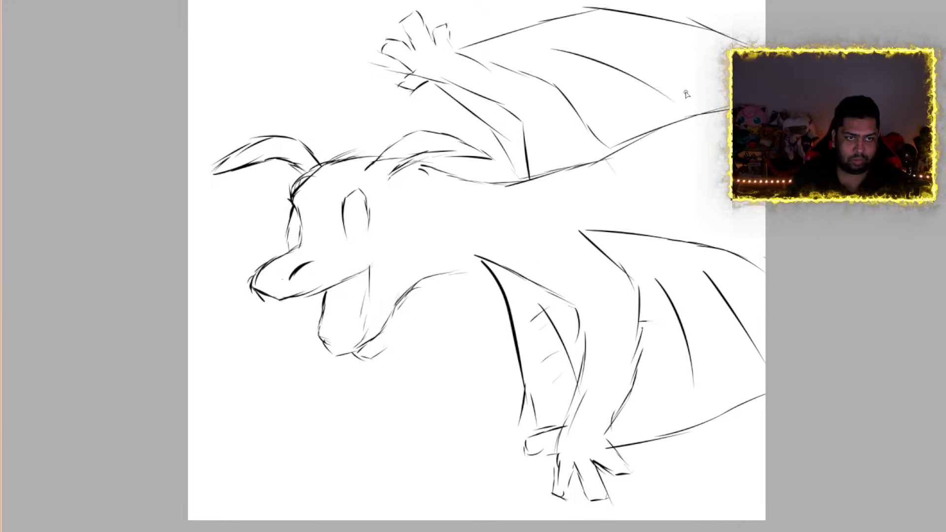
{"action": "left_click_drag", "start_coordinate": [690, 47], "coordinate": [725, 68]}
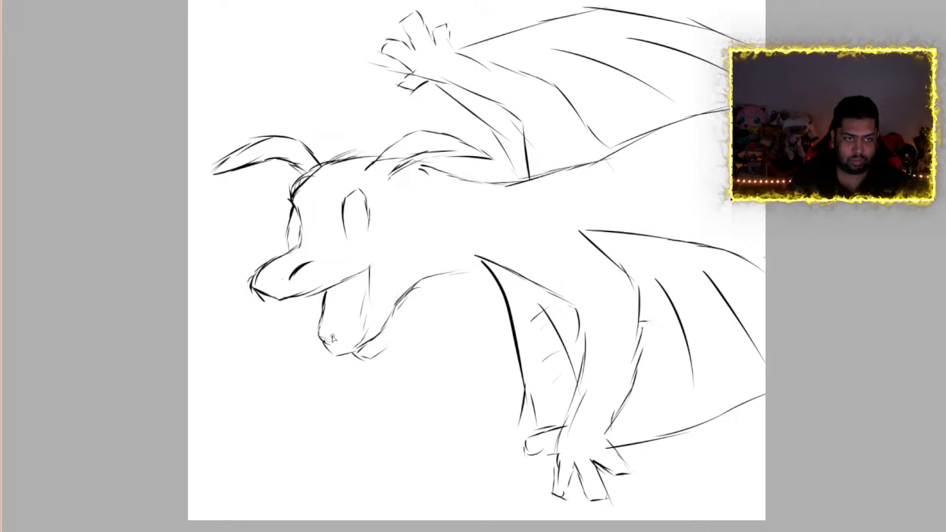
{"action": "left_click_drag", "start_coordinate": [434, 84], "coordinate": [454, 119]}
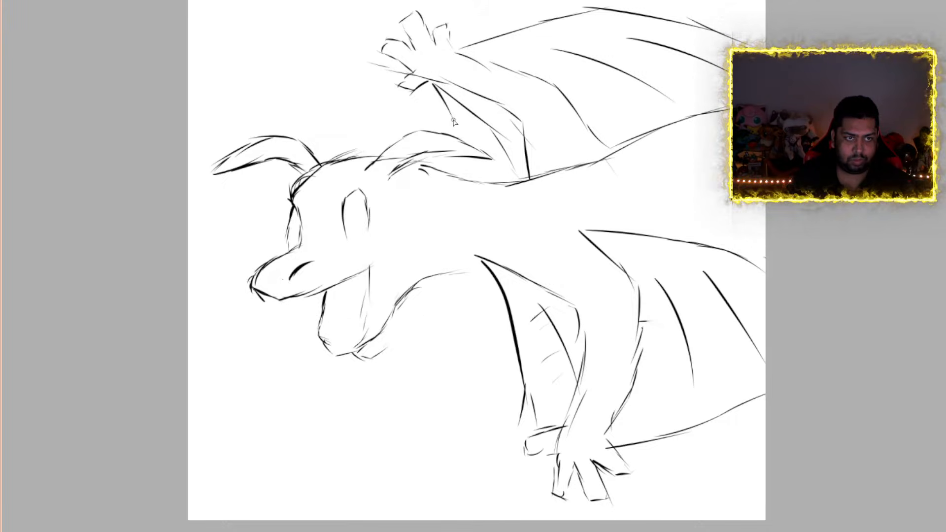
{"action": "left_click_drag", "start_coordinate": [455, 159], "coordinate": [465, 182]}
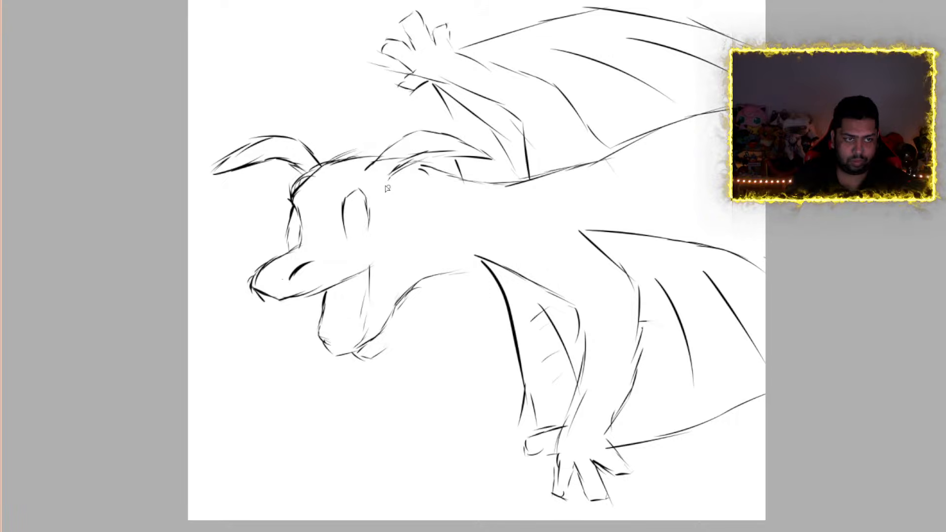
Draw a curled strand on top of the creature's head and add pointed fangs to the upper and lower jaws
{"action": "mouse_move", "coordinate": [335, 170]}
{"action": "left_mouse_down"}
{"action": "mouse_move", "coordinate": [363, 132]}
{"action": "mouse_move", "coordinate": [351, 93]}
{"action": "mouse_move", "coordinate": [340, 128]}
{"action": "left_mouse_up"}
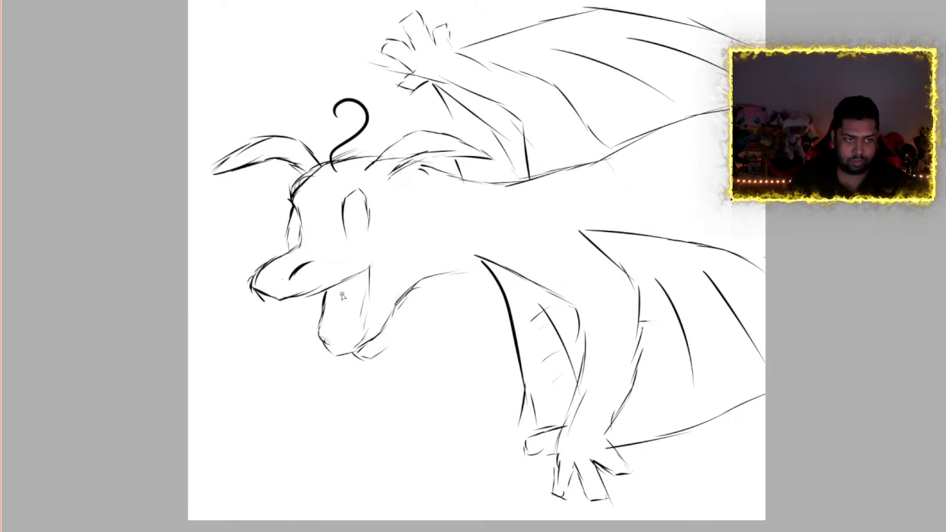
{"action": "mouse_move", "coordinate": [328, 291]}
{"action": "left_mouse_down"}
{"action": "mouse_move", "coordinate": [346, 318]}
{"action": "mouse_move", "coordinate": [347, 280]}
{"action": "left_mouse_up"}
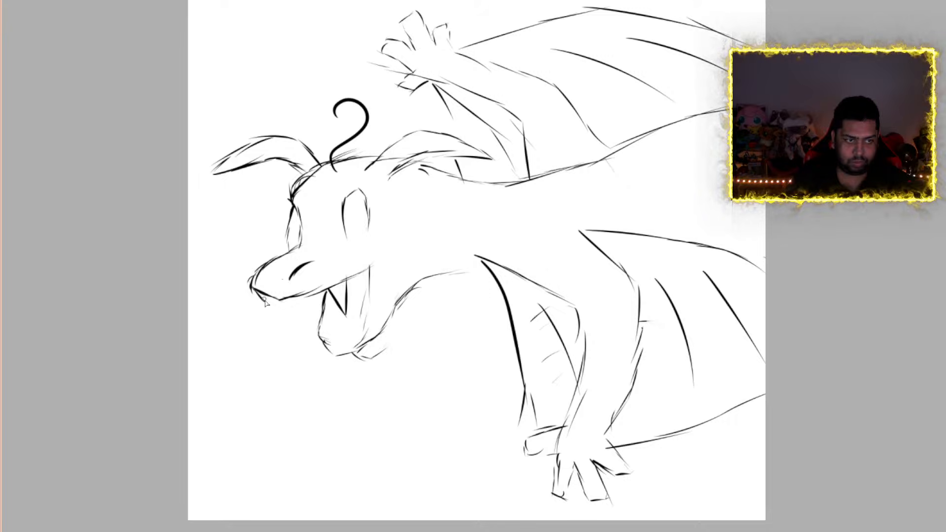
{"action": "mouse_move", "coordinate": [256, 293]}
{"action": "left_mouse_down"}
{"action": "mouse_move", "coordinate": [281, 320]}
{"action": "mouse_move", "coordinate": [285, 297]}
{"action": "left_mouse_up"}
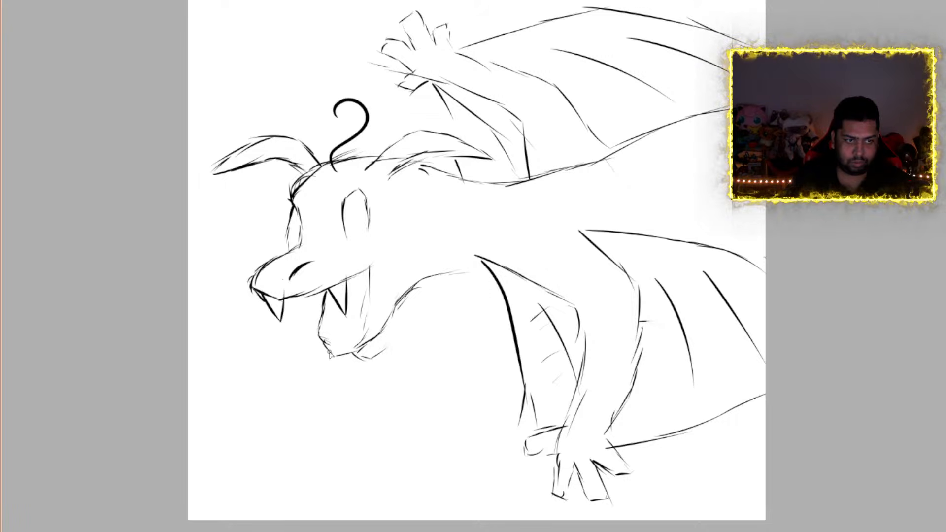
{"action": "mouse_move", "coordinate": [325, 327]}
{"action": "left_mouse_down"}
{"action": "mouse_move", "coordinate": [338, 345]}
{"action": "mouse_move", "coordinate": [358, 344]}
{"action": "mouse_move", "coordinate": [356, 306]}
{"action": "mouse_move", "coordinate": [361, 334]}
{"action": "left_mouse_up"}
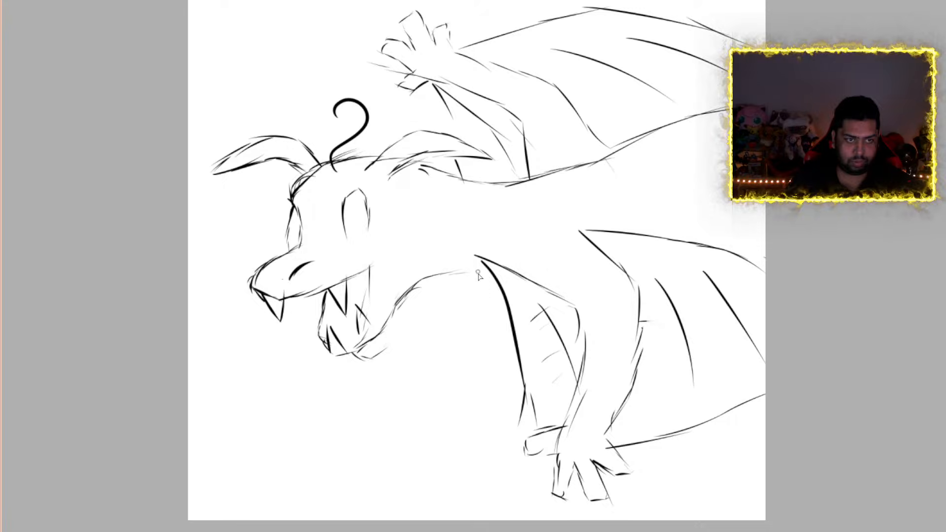
Extend the creature's throat line to meet the base of the near arm
{"action": "left_click_drag", "start_coordinate": [452, 272], "coordinate": [502, 253]}
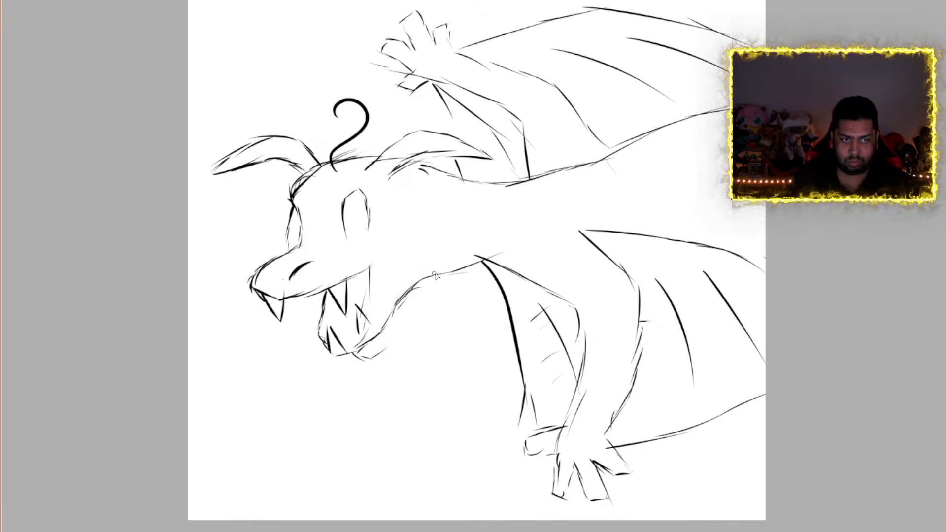
{"action": "left_click_drag", "start_coordinate": [435, 276], "coordinate": [476, 263]}
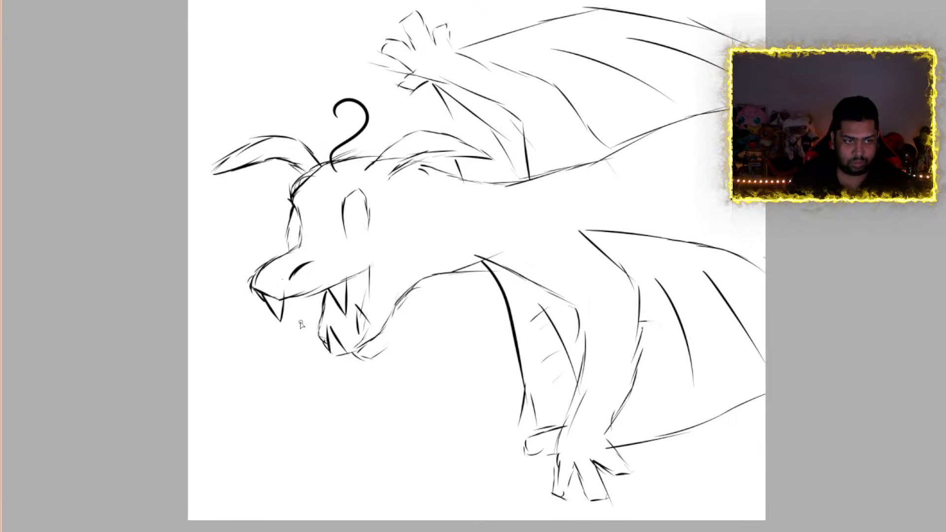
Sketch a form below the head with a long curve under the snout, a bumpy, spiked edge below the jaw, and four small curls between them
{"action": "mouse_move", "coordinate": [301, 320]}
{"action": "left_mouse_down"}
{"action": "mouse_move", "coordinate": [290, 336]}
{"action": "mouse_move", "coordinate": [251, 339]}
{"action": "mouse_move", "coordinate": [194, 321]}
{"action": "left_mouse_up"}
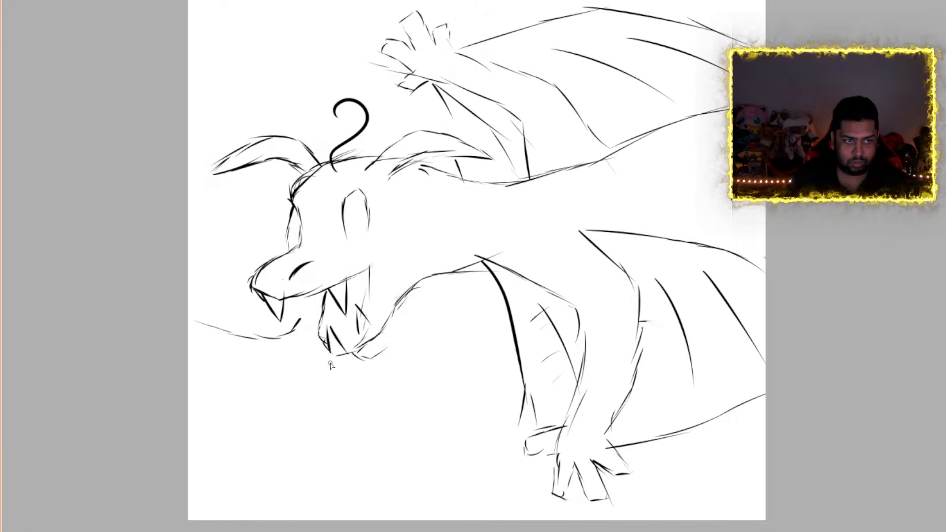
{"action": "mouse_move", "coordinate": [326, 362]}
{"action": "left_mouse_down"}
{"action": "mouse_move", "coordinate": [318, 387]}
{"action": "mouse_move", "coordinate": [324, 426]}
{"action": "mouse_move", "coordinate": [383, 511]}
{"action": "left_mouse_up"}
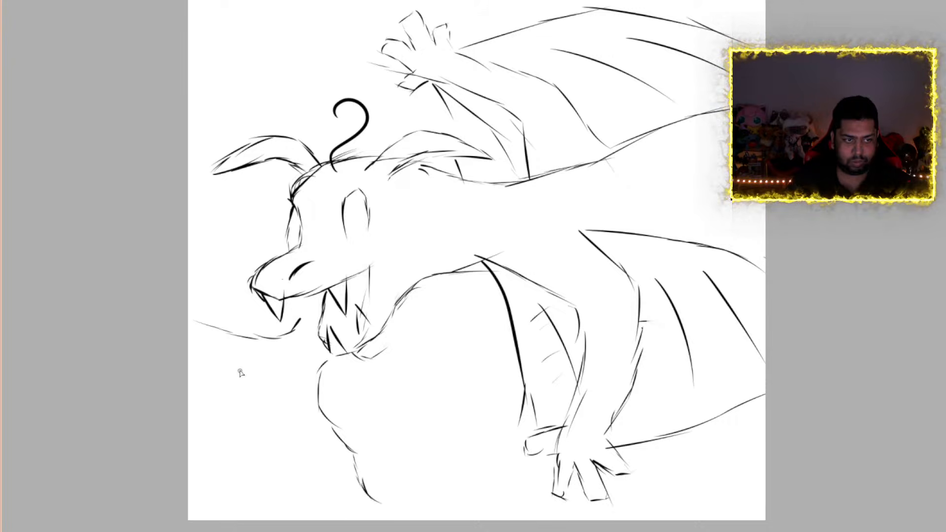
{"action": "mouse_move", "coordinate": [242, 364]}
{"action": "left_mouse_down"}
{"action": "mouse_move", "coordinate": [227, 369]}
{"action": "mouse_move", "coordinate": [249, 395]}
{"action": "mouse_move", "coordinate": [248, 446]}
{"action": "mouse_move", "coordinate": [279, 460]}
{"action": "mouse_move", "coordinate": [287, 478]}
{"action": "left_mouse_up"}
{"action": "mouse_move", "coordinate": [284, 372]}
{"action": "left_mouse_down"}
{"action": "mouse_move", "coordinate": [278, 394]}
{"action": "mouse_move", "coordinate": [287, 407]}
{"action": "left_mouse_up"}
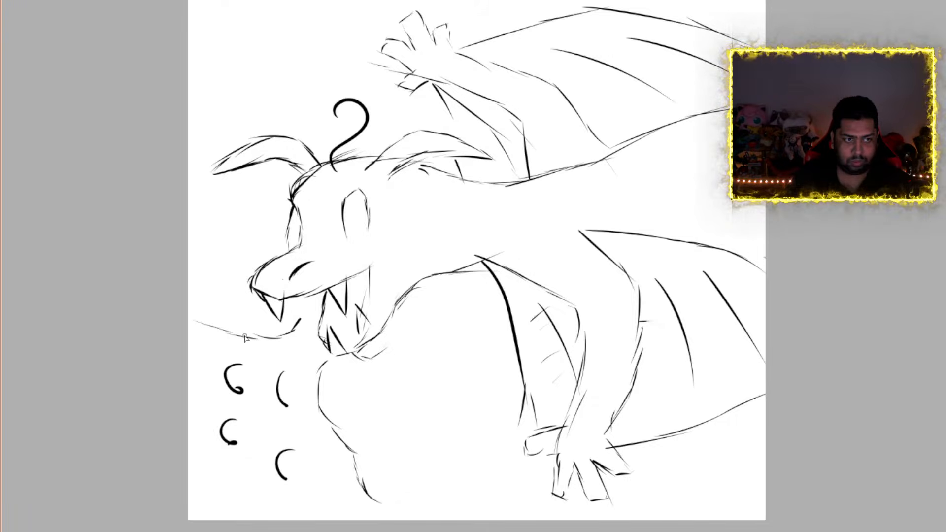
{"action": "mouse_move", "coordinate": [233, 331]}
{"action": "left_mouse_down"}
{"action": "mouse_move", "coordinate": [230, 309]}
{"action": "mouse_move", "coordinate": [226, 331]}
{"action": "mouse_move", "coordinate": [180, 307]}
{"action": "left_mouse_up"}
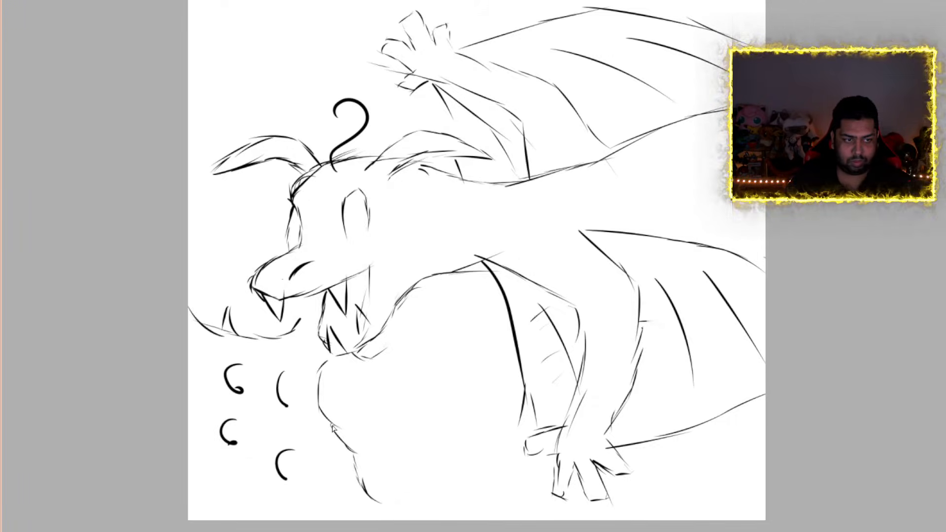
{"action": "mouse_move", "coordinate": [334, 428]}
{"action": "left_mouse_down"}
{"action": "mouse_move", "coordinate": [372, 449]}
{"action": "mouse_move", "coordinate": [394, 488]}
{"action": "mouse_move", "coordinate": [369, 502]}
{"action": "mouse_move", "coordinate": [412, 520]}
{"action": "left_mouse_up"}
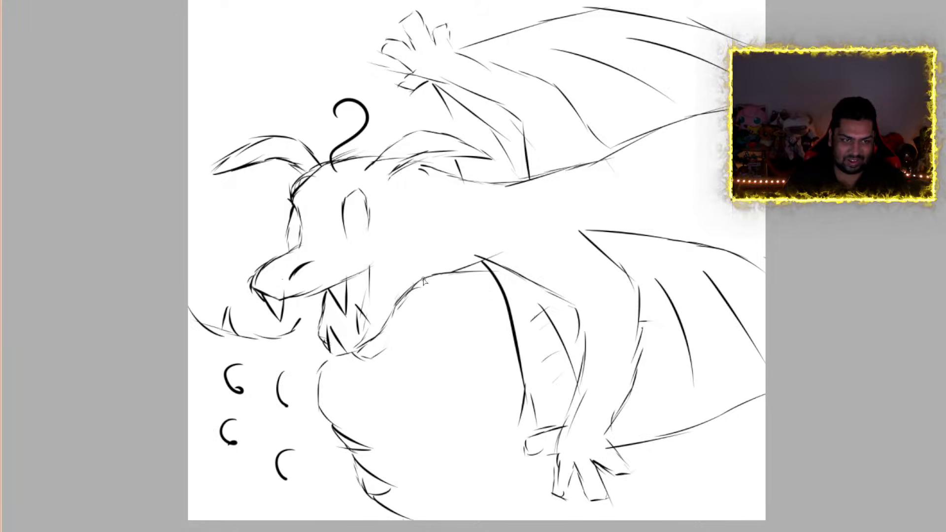
Draw a curved cheek line behind the creature's jaw and switch to the orchid drawing
{"action": "mouse_move", "coordinate": [434, 215]}
{"action": "left_mouse_down"}
{"action": "mouse_move", "coordinate": [432, 240]}
{"action": "mouse_move", "coordinate": [405, 262]}
{"action": "left_mouse_up"}
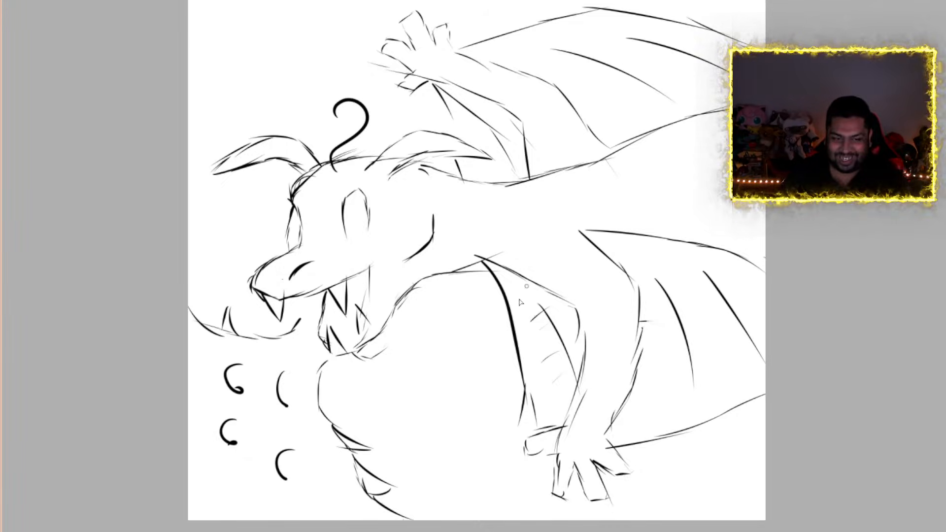
{"action": "left_click_drag", "start_coordinate": [525, 531], "coordinate": [574, 531]}
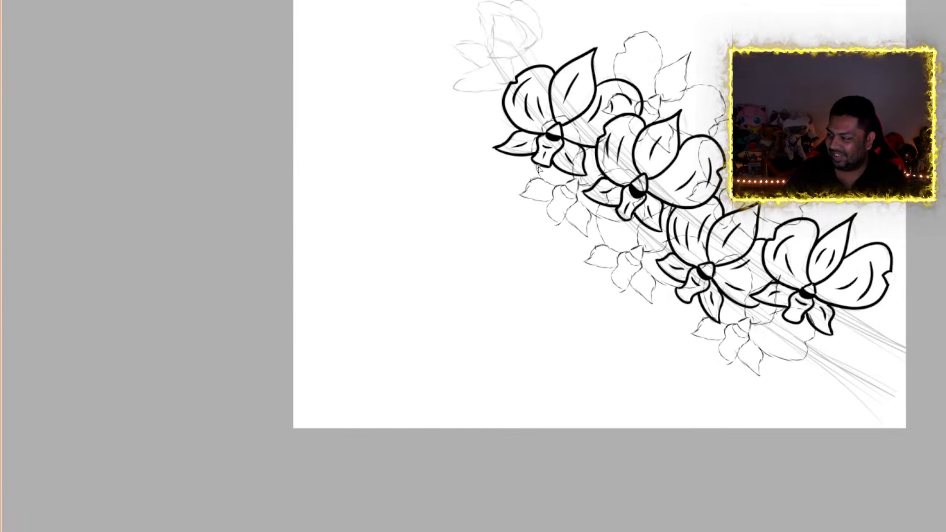
Ink the center of the sketched orchid behind the two leftmost flowers: a rounded triangle, a solid black band below it, and a short lip edge
{"action": "scroll", "coordinate": [660, 117], "scroll_direction": "down", "scroll_amount": 1}
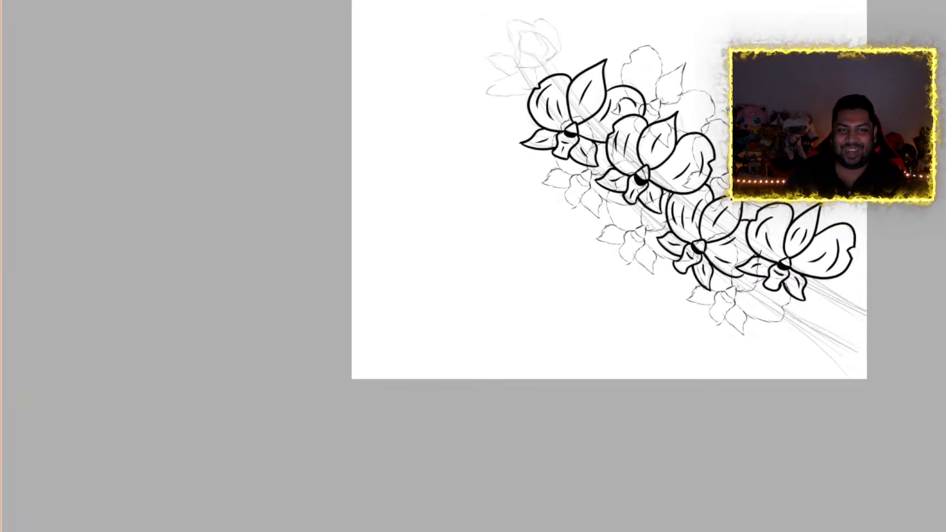
{"action": "scroll", "coordinate": [727, 109], "scroll_direction": "up", "scroll_amount": 2}
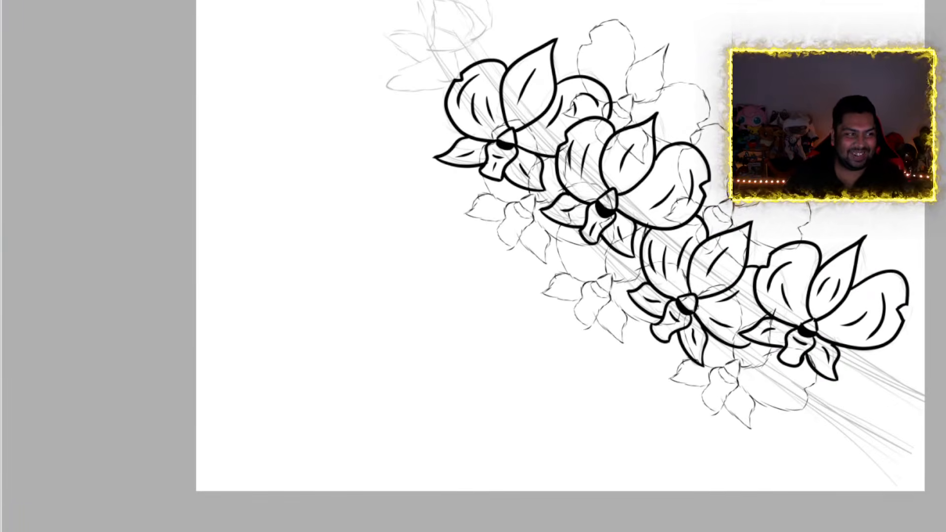
{"action": "scroll", "coordinate": [609, 44], "scroll_direction": "down", "scroll_amount": 1}
{"action": "scroll", "coordinate": [687, 21], "scroll_direction": "up", "scroll_amount": 2}
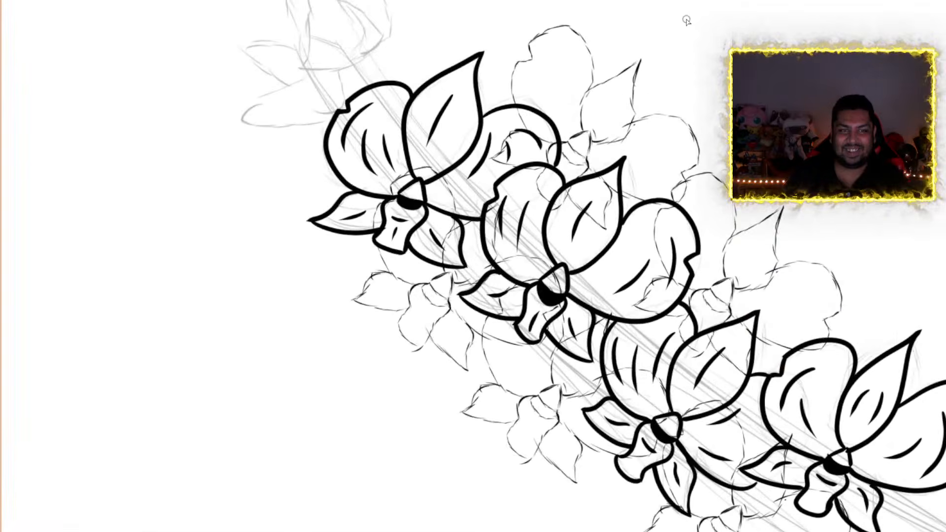
{"action": "scroll", "coordinate": [687, 20], "scroll_direction": "up", "scroll_amount": 2}
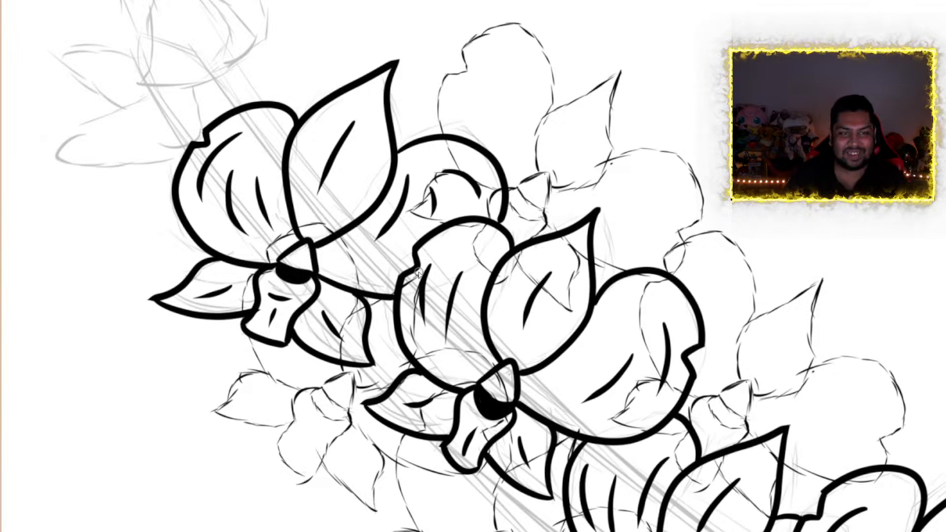
{"action": "scroll", "coordinate": [542, 101], "scroll_direction": "up", "scroll_amount": 4}
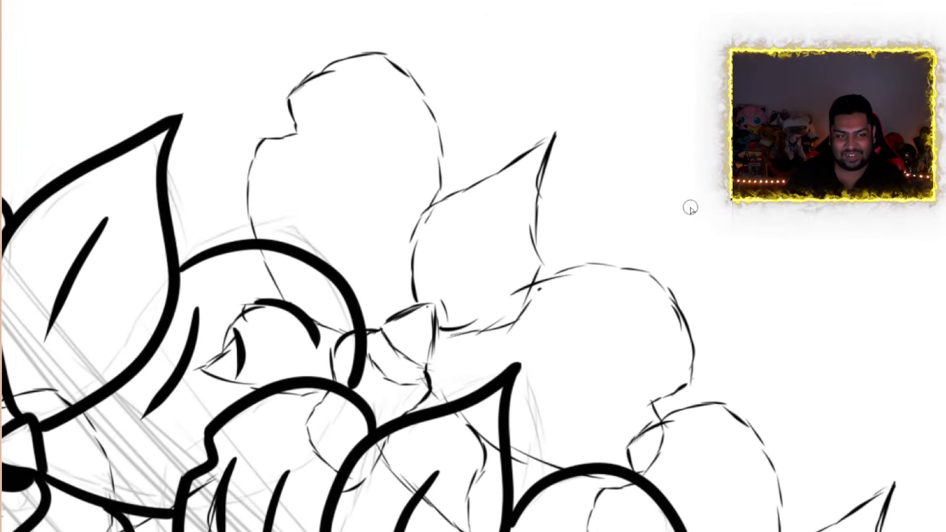
{"action": "scroll", "coordinate": [473, 267], "scroll_direction": "down", "scroll_amount": 8}
{"action": "scroll", "coordinate": [473, 266], "scroll_direction": "up", "scroll_amount": 4}
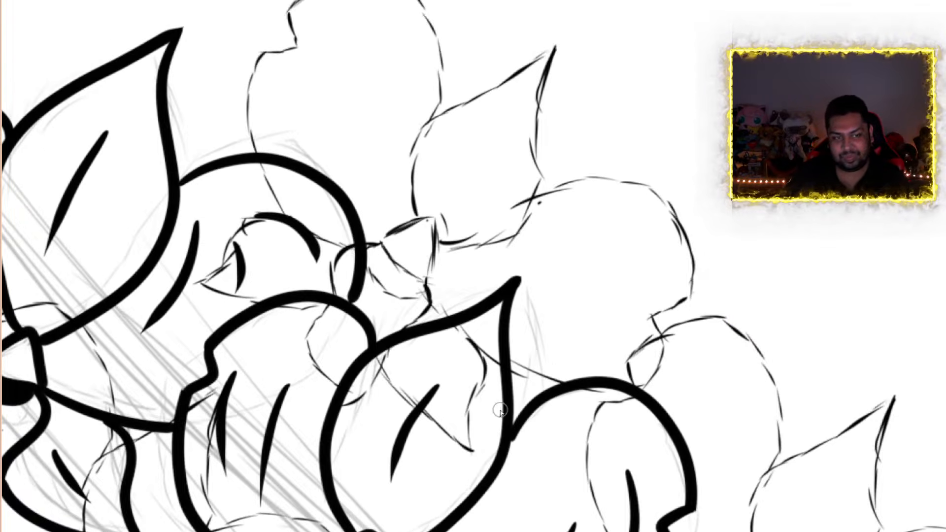
{"action": "left_click_drag", "start_coordinate": [532, 218], "coordinate": [514, 190]}
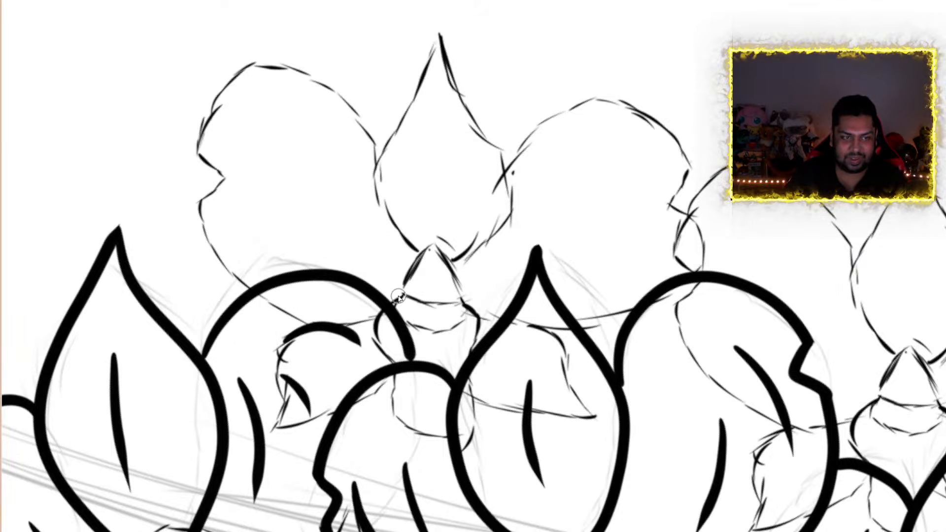
{"action": "mouse_move", "coordinate": [403, 294]}
{"action": "left_mouse_down"}
{"action": "mouse_move", "coordinate": [438, 245]}
{"action": "mouse_move", "coordinate": [467, 302]}
{"action": "mouse_move", "coordinate": [401, 299]}
{"action": "left_mouse_up"}
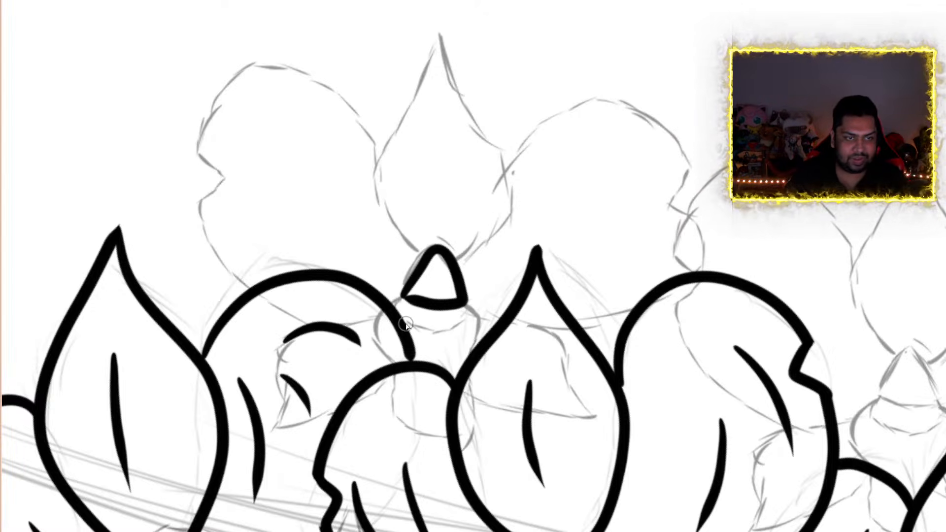
{"action": "mouse_move", "coordinate": [412, 322]}
{"action": "left_mouse_down"}
{"action": "mouse_move", "coordinate": [472, 320]}
{"action": "mouse_move", "coordinate": [464, 299]}
{"action": "mouse_move", "coordinate": [439, 309]}
{"action": "mouse_move", "coordinate": [394, 298]}
{"action": "mouse_move", "coordinate": [398, 318]}
{"action": "mouse_move", "coordinate": [424, 326]}
{"action": "mouse_move", "coordinate": [459, 320]}
{"action": "mouse_move", "coordinate": [422, 312]}
{"action": "mouse_move", "coordinate": [460, 314]}
{"action": "mouse_move", "coordinate": [412, 317]}
{"action": "mouse_move", "coordinate": [421, 325]}
{"action": "mouse_move", "coordinate": [400, 303]}
{"action": "left_mouse_up"}
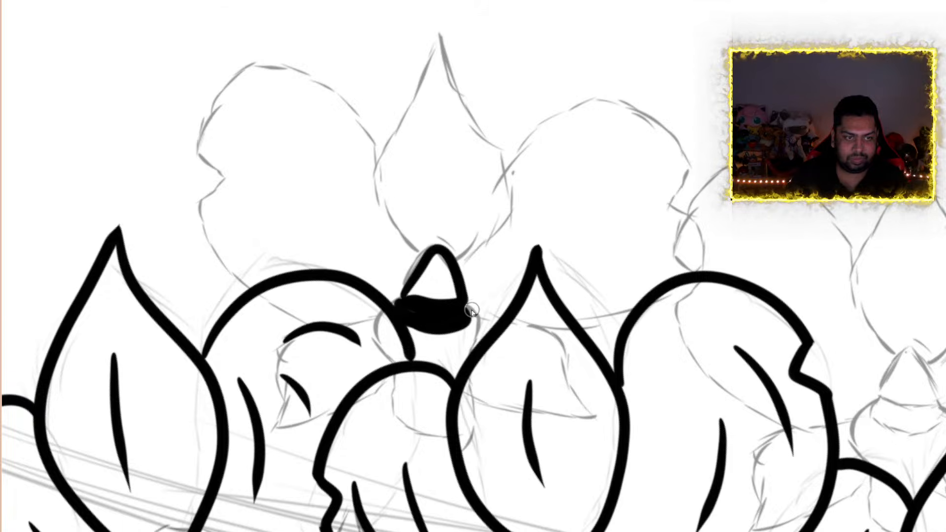
{"action": "left_click_drag", "start_coordinate": [472, 308], "coordinate": [487, 340]}
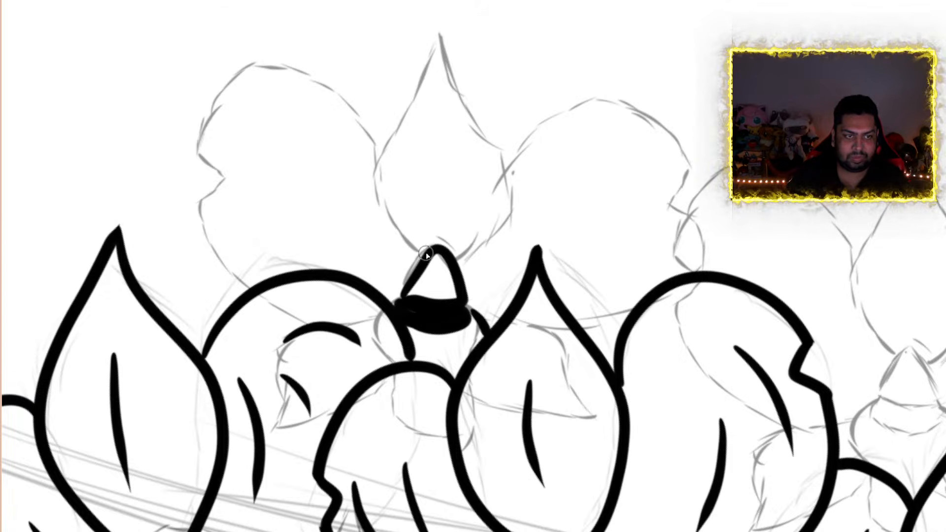
Ink the pointed teardrop petal above that orchid's center, redrawing its right edge as a smoother curve
{"action": "mouse_move", "coordinate": [423, 252]}
{"action": "left_mouse_down"}
{"action": "mouse_move", "coordinate": [387, 223]}
{"action": "mouse_move", "coordinate": [368, 161]}
{"action": "mouse_move", "coordinate": [392, 137]}
{"action": "left_mouse_up"}
{"action": "mouse_move", "coordinate": [412, 101]}
{"action": "left_mouse_down"}
{"action": "mouse_move", "coordinate": [437, 37]}
{"action": "mouse_move", "coordinate": [436, 9]}
{"action": "mouse_move", "coordinate": [446, 52]}
{"action": "left_mouse_up"}
{"action": "mouse_move", "coordinate": [448, 93]}
{"action": "left_mouse_down"}
{"action": "mouse_move", "coordinate": [501, 158]}
{"action": "mouse_move", "coordinate": [513, 224]}
{"action": "mouse_move", "coordinate": [438, 257]}
{"action": "left_mouse_up"}
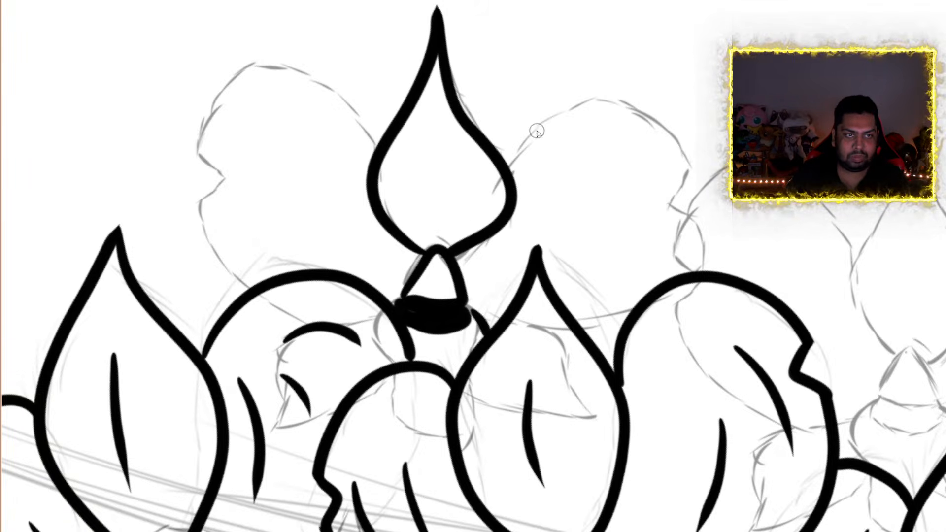
{"action": "key", "text": "ctrl+z"}
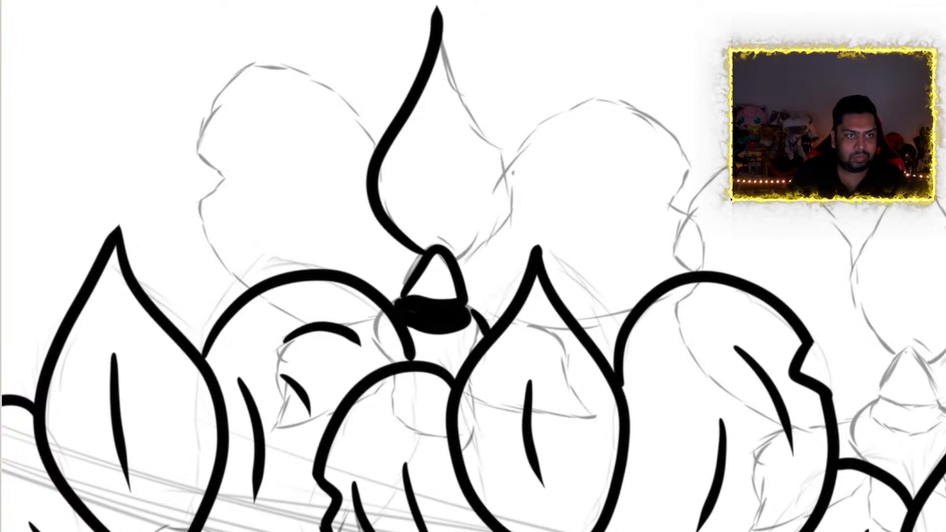
{"action": "mouse_move", "coordinate": [435, 25]}
{"action": "left_mouse_down"}
{"action": "mouse_move", "coordinate": [458, 101]}
{"action": "mouse_move", "coordinate": [512, 171]}
{"action": "mouse_move", "coordinate": [501, 246]}
{"action": "mouse_move", "coordinate": [459, 264]}
{"action": "left_mouse_up"}
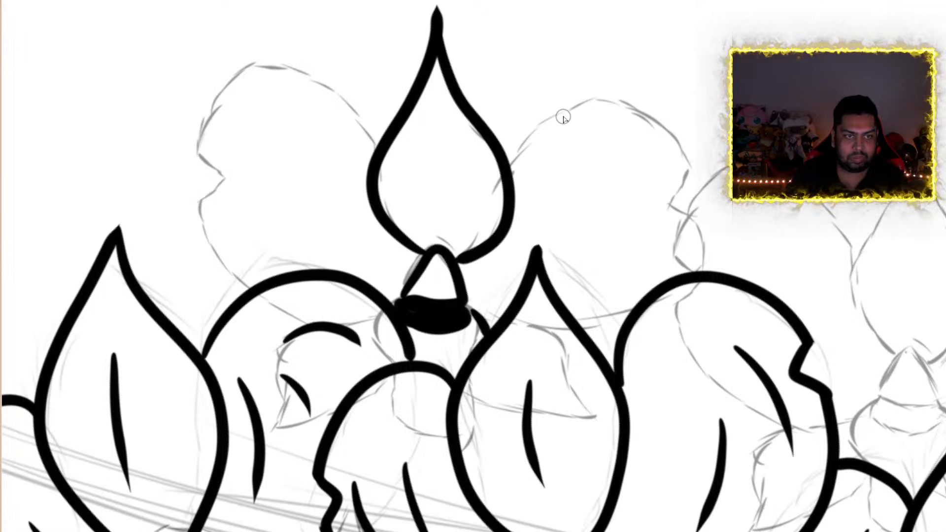
Ink the notched side petals on both sides of the teardrop petal, ending them at the outlines of the front flowers
{"action": "left_click_drag", "start_coordinate": [512, 170], "coordinate": [541, 143]}
{"action": "mouse_move", "coordinate": [575, 113]}
{"action": "left_mouse_down"}
{"action": "mouse_move", "coordinate": [640, 104]}
{"action": "mouse_move", "coordinate": [687, 141]}
{"action": "mouse_move", "coordinate": [690, 176]}
{"action": "mouse_move", "coordinate": [666, 206]}
{"action": "mouse_move", "coordinate": [707, 249]}
{"action": "mouse_move", "coordinate": [705, 271]}
{"action": "left_mouse_up"}
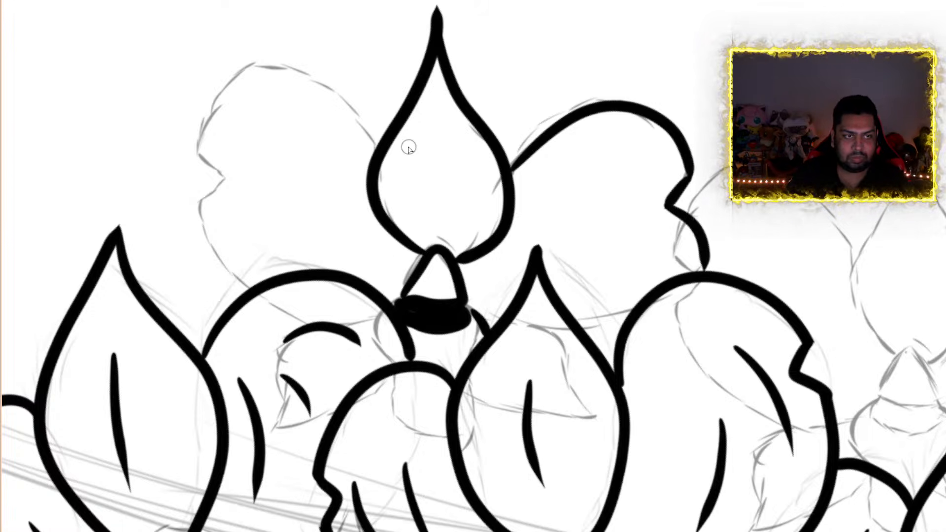
{"action": "left_click_drag", "start_coordinate": [376, 147], "coordinate": [346, 108]}
{"action": "mouse_move", "coordinate": [311, 72]}
{"action": "left_mouse_down"}
{"action": "mouse_move", "coordinate": [229, 67]}
{"action": "mouse_move", "coordinate": [198, 128]}
{"action": "mouse_move", "coordinate": [201, 158]}
{"action": "mouse_move", "coordinate": [230, 175]}
{"action": "mouse_move", "coordinate": [200, 204]}
{"action": "mouse_move", "coordinate": [205, 256]}
{"action": "mouse_move", "coordinate": [246, 294]}
{"action": "left_mouse_up"}
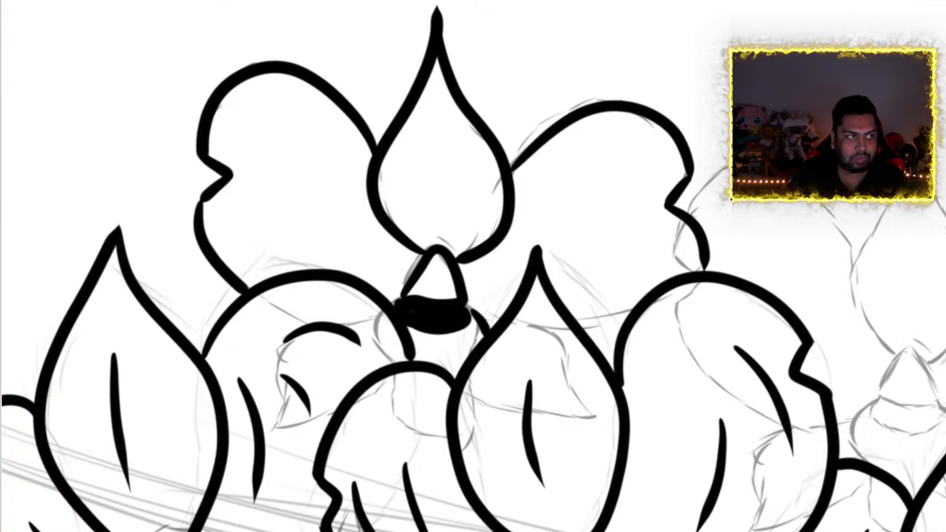
{"action": "key", "text": "ctrl+z"}
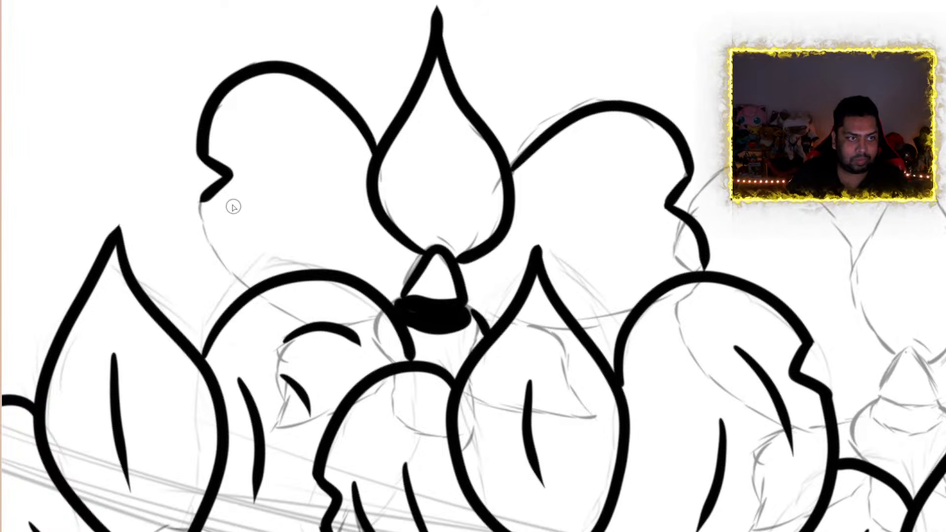
{"action": "mouse_move", "coordinate": [203, 199]}
{"action": "left_mouse_down"}
{"action": "mouse_move", "coordinate": [224, 272]}
{"action": "mouse_move", "coordinate": [247, 295]}
{"action": "left_mouse_up"}
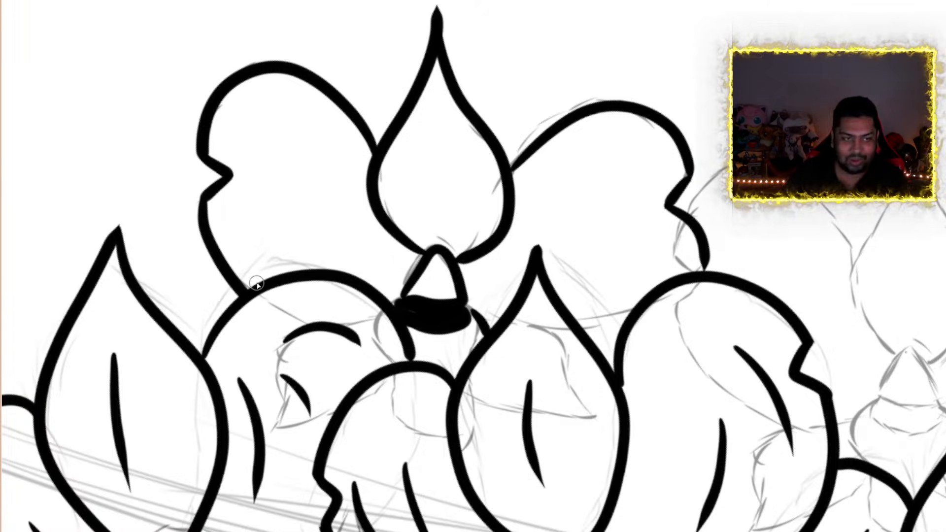
Ink the center of the sketched background orchid between the second and third front flowers: a rounded triangle, a solid black band and the lip's side edges
{"action": "scroll", "coordinate": [267, 277], "scroll_direction": "down", "scroll_amount": 5}
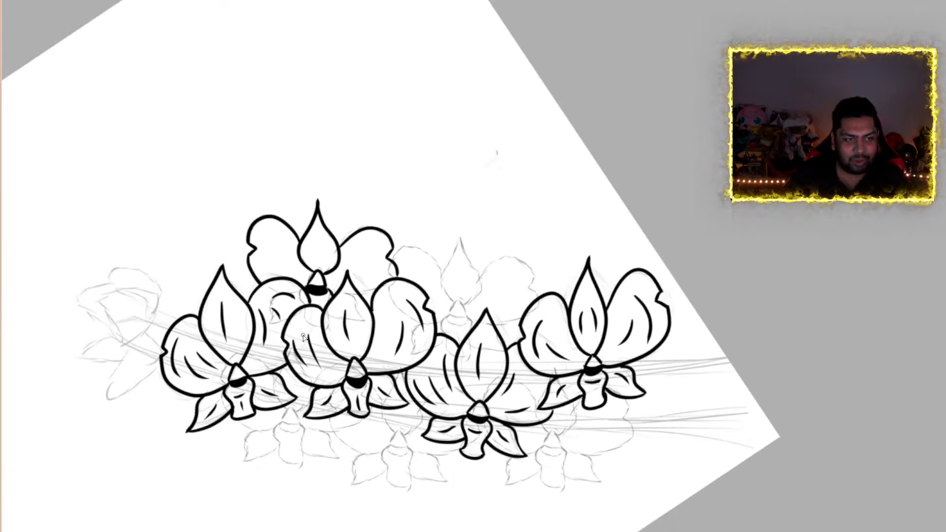
{"action": "scroll", "coordinate": [303, 337], "scroll_direction": "down", "scroll_amount": 1}
{"action": "scroll", "coordinate": [326, 332], "scroll_direction": "up", "scroll_amount": 8}
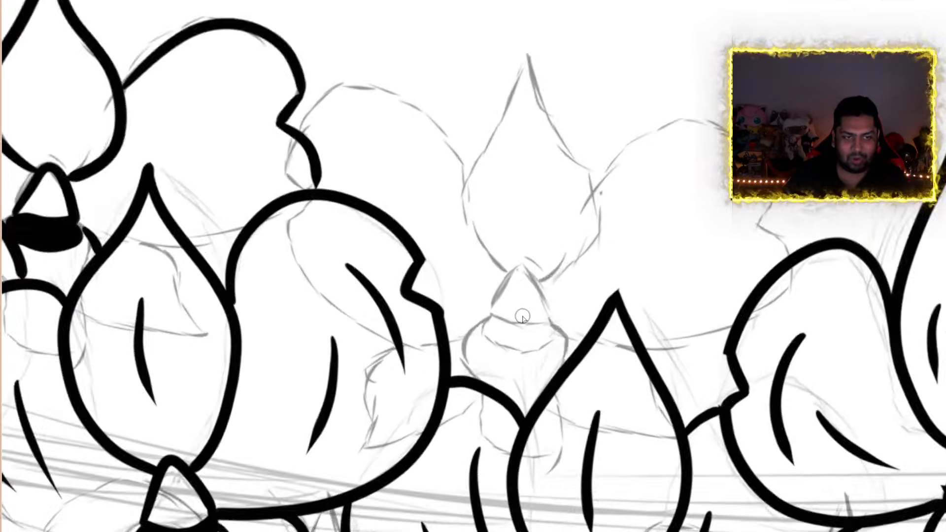
{"action": "scroll", "coordinate": [524, 316], "scroll_direction": "down", "scroll_amount": 1}
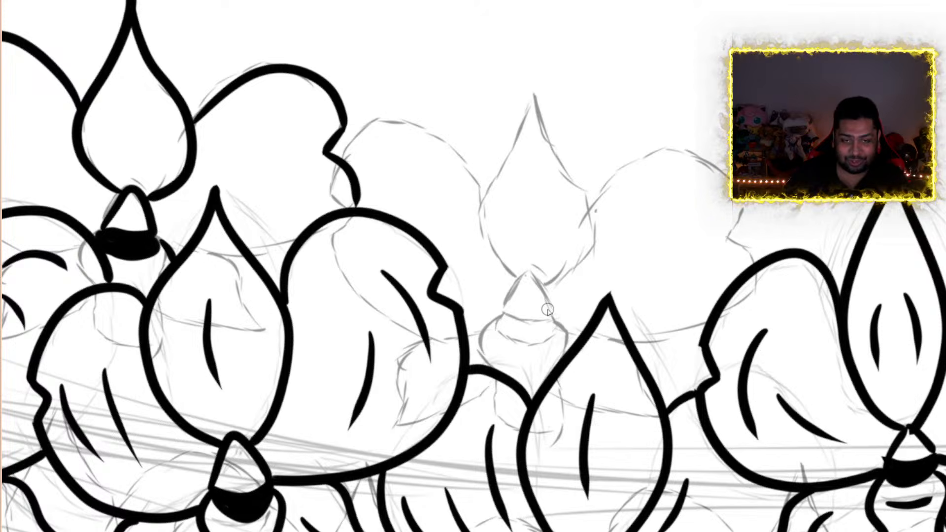
{"action": "scroll", "coordinate": [549, 310], "scroll_direction": "up", "scroll_amount": 3}
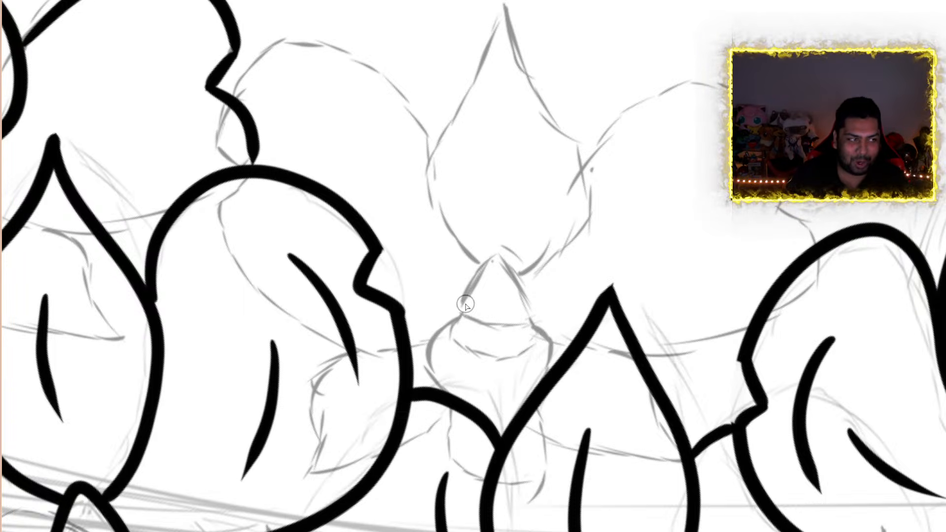
{"action": "mouse_move", "coordinate": [459, 319]}
{"action": "left_mouse_down"}
{"action": "mouse_move", "coordinate": [480, 261]}
{"action": "mouse_move", "coordinate": [515, 271]}
{"action": "mouse_move", "coordinate": [526, 321]}
{"action": "left_mouse_up"}
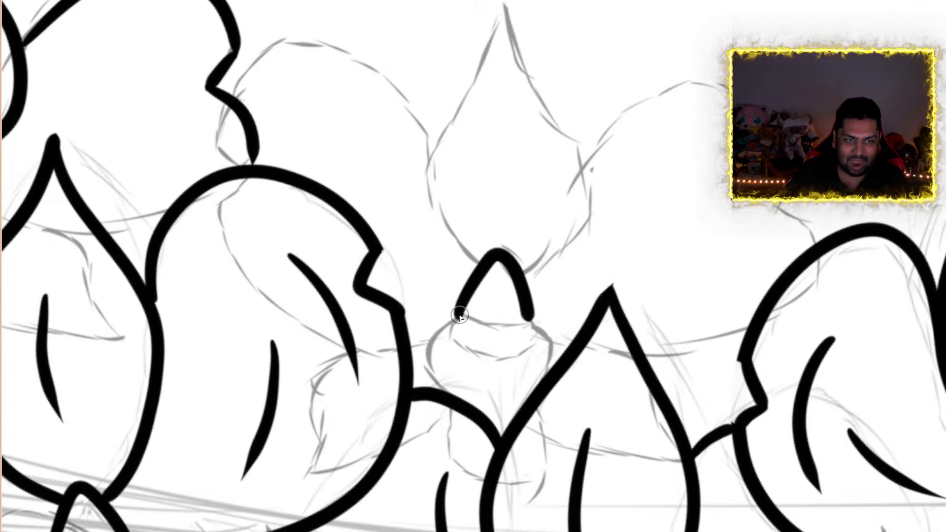
{"action": "left_click_drag", "start_coordinate": [458, 317], "coordinate": [538, 325]}
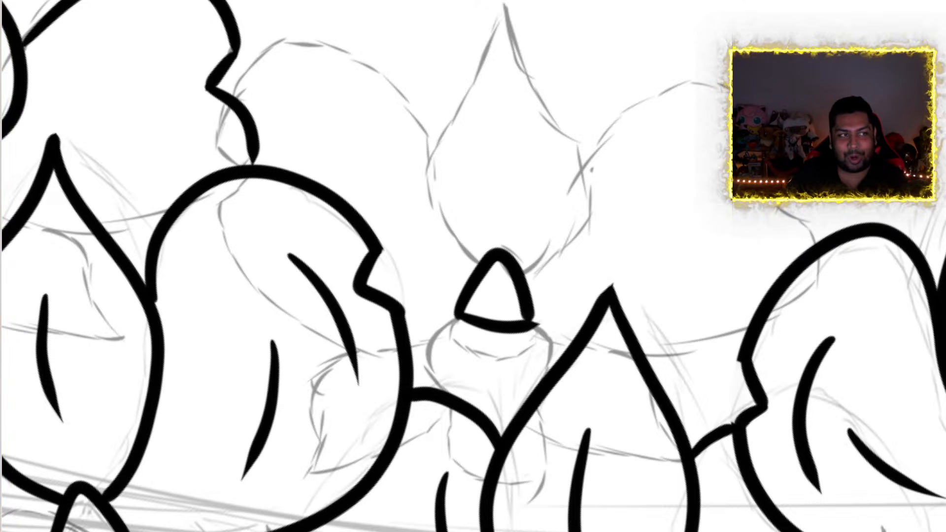
{"action": "key", "text": "ctrl+z"}
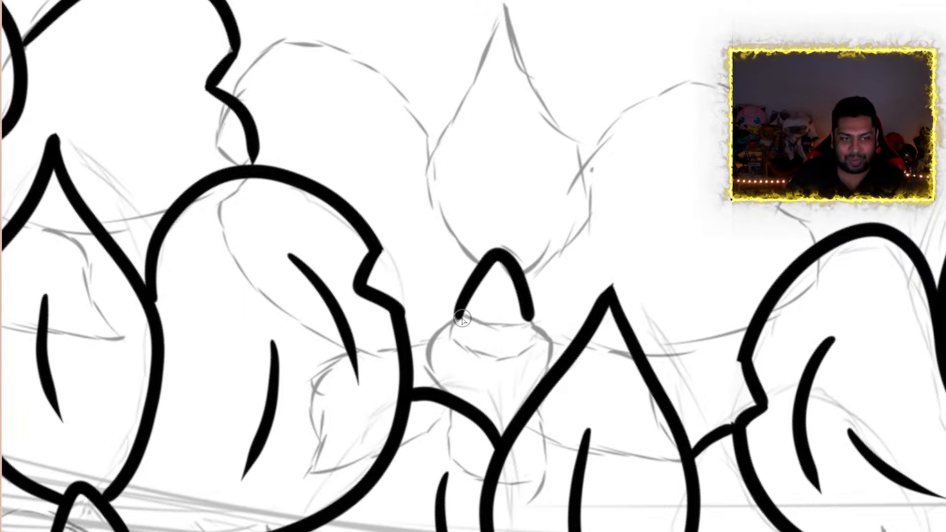
{"action": "left_click_drag", "start_coordinate": [460, 320], "coordinate": [523, 326]}
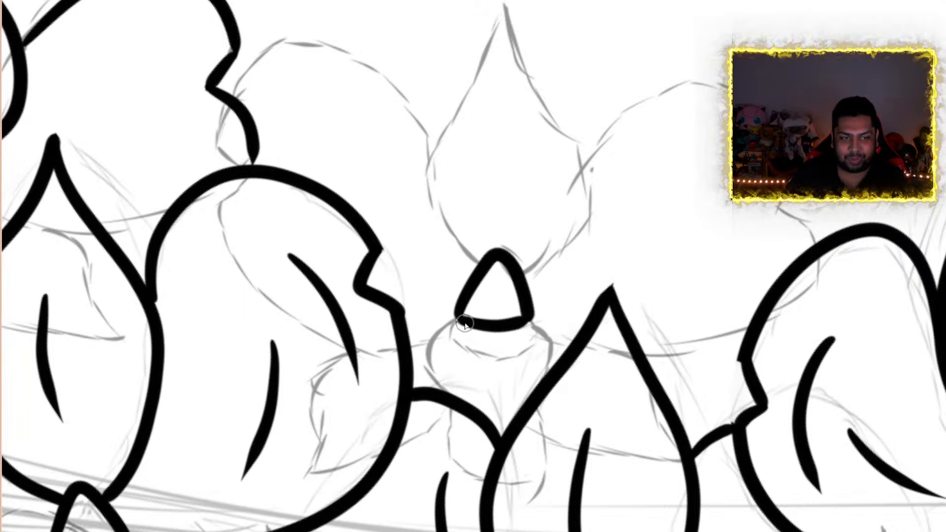
{"action": "mouse_move", "coordinate": [456, 323]}
{"action": "left_mouse_down"}
{"action": "mouse_move", "coordinate": [447, 353]}
{"action": "mouse_move", "coordinate": [527, 356]}
{"action": "mouse_move", "coordinate": [539, 330]}
{"action": "mouse_move", "coordinate": [451, 328]}
{"action": "mouse_move", "coordinate": [519, 340]}
{"action": "mouse_move", "coordinate": [540, 333]}
{"action": "mouse_move", "coordinate": [456, 339]}
{"action": "mouse_move", "coordinate": [462, 334]}
{"action": "mouse_move", "coordinate": [423, 371]}
{"action": "mouse_move", "coordinate": [440, 397]}
{"action": "mouse_move", "coordinate": [448, 393]}
{"action": "left_mouse_up"}
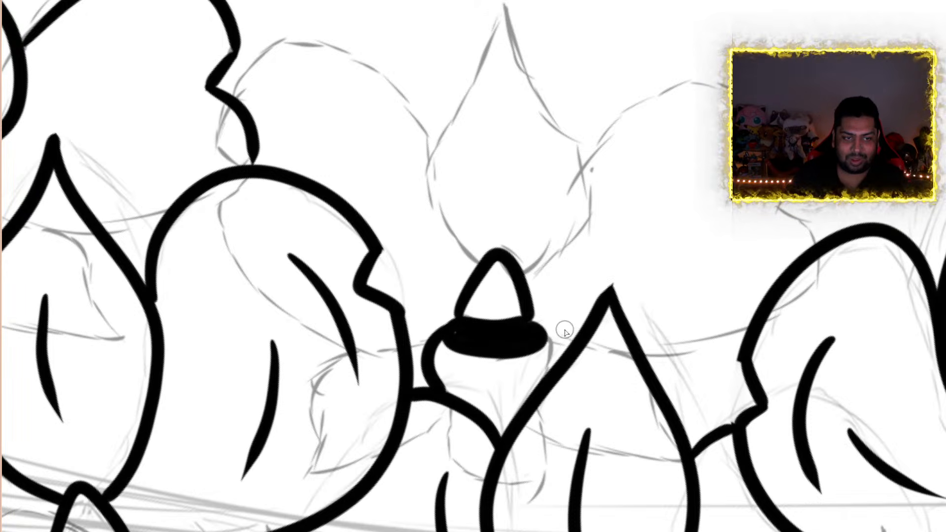
{"action": "mouse_move", "coordinate": [550, 342]}
{"action": "left_mouse_down"}
{"action": "mouse_move", "coordinate": [545, 359]}
{"action": "mouse_move", "coordinate": [554, 356]}
{"action": "left_mouse_up"}
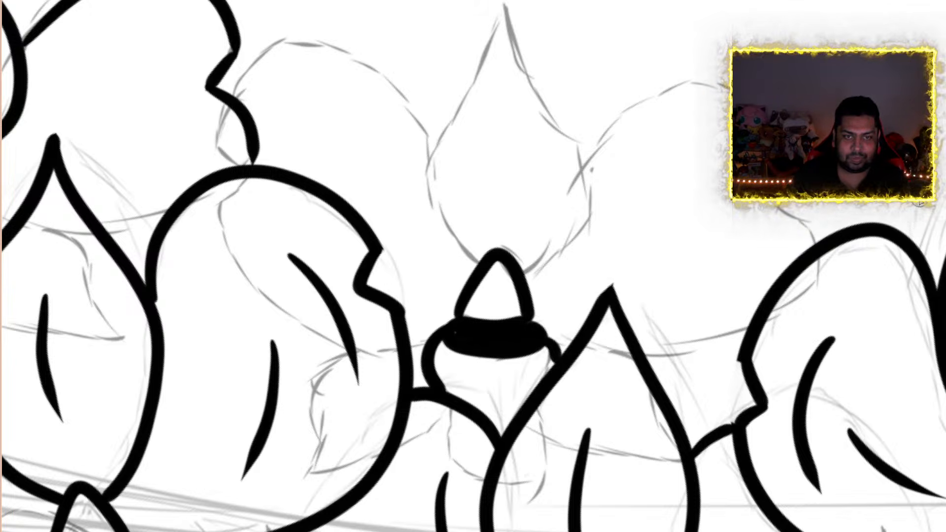
Ink the pointed teardrop petal above that center, redrawing its right edge as a fuller curve down to the triangle
{"action": "scroll", "coordinate": [491, 265], "scroll_direction": "up", "scroll_amount": 5}
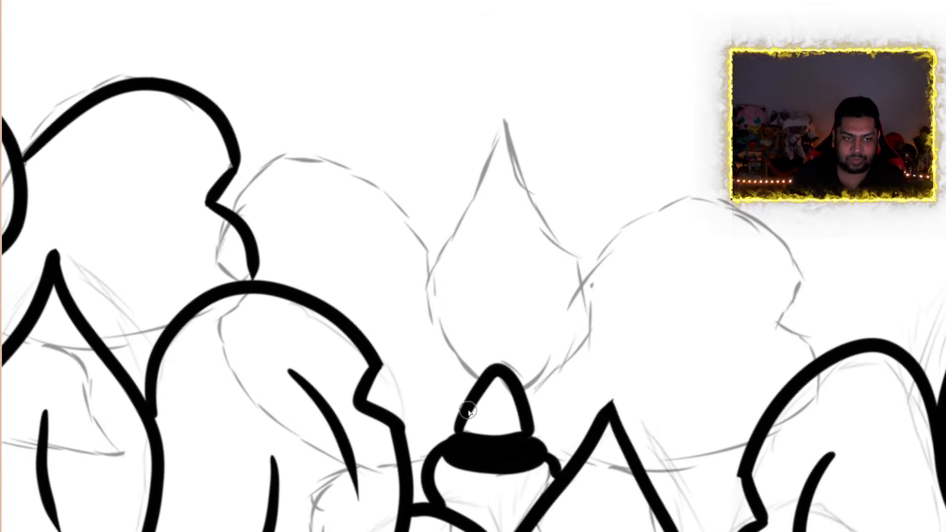
{"action": "mouse_move", "coordinate": [469, 371]}
{"action": "left_mouse_down"}
{"action": "mouse_move", "coordinate": [417, 275]}
{"action": "mouse_move", "coordinate": [480, 166]}
{"action": "mouse_move", "coordinate": [512, 81]}
{"action": "mouse_move", "coordinate": [520, 194]}
{"action": "mouse_move", "coordinate": [581, 281]}
{"action": "mouse_move", "coordinate": [587, 305]}
{"action": "left_mouse_up"}
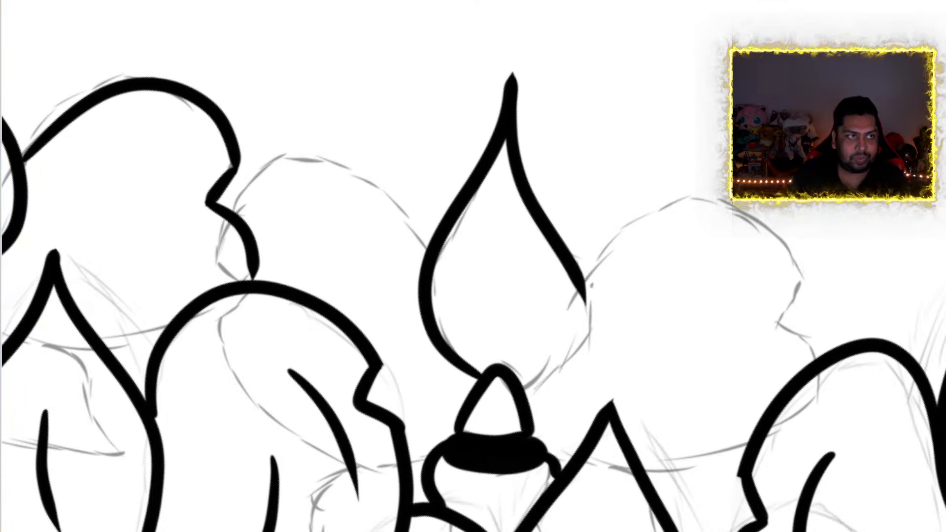
{"action": "key", "text": "ctrl+z"}
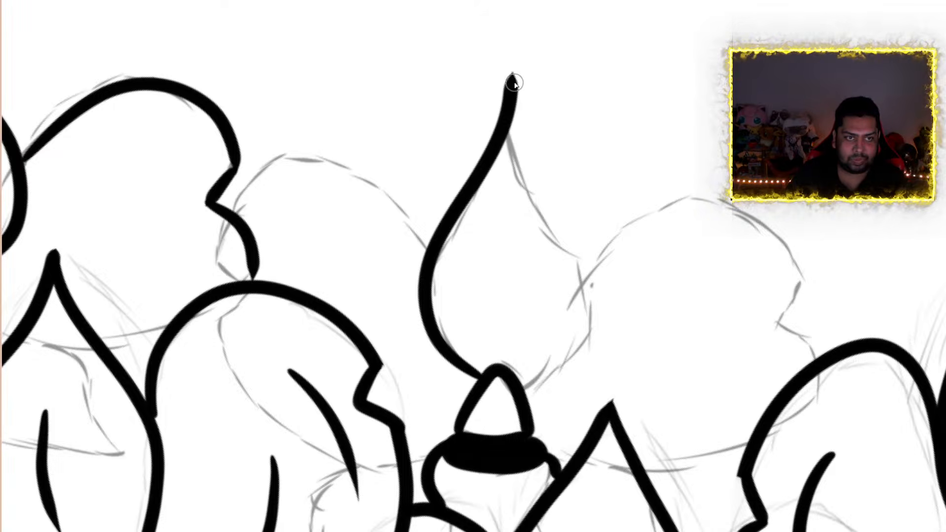
{"action": "mouse_move", "coordinate": [514, 83]}
{"action": "left_mouse_down"}
{"action": "mouse_move", "coordinate": [532, 168]}
{"action": "mouse_move", "coordinate": [590, 271]}
{"action": "mouse_move", "coordinate": [574, 356]}
{"action": "mouse_move", "coordinate": [523, 395]}
{"action": "left_mouse_up"}
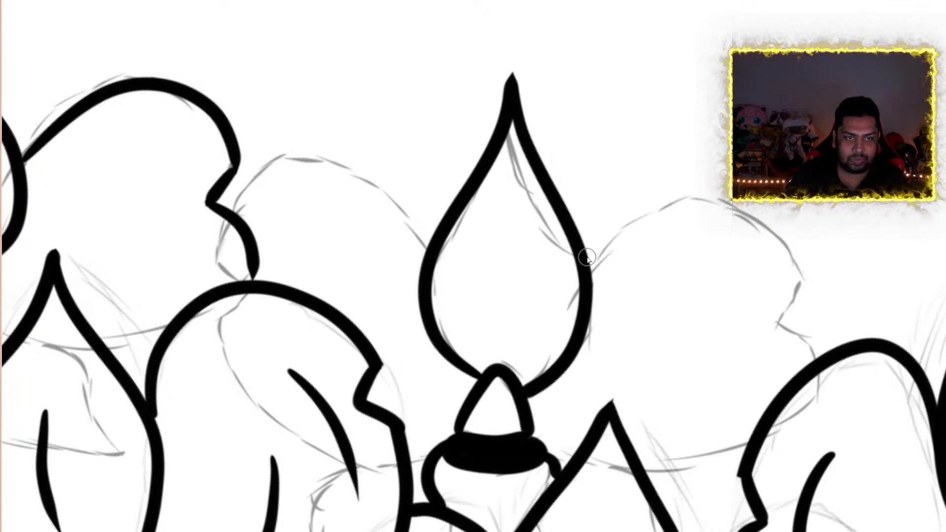
Ink the notched right side petal and the rounded left side petal of that orchid, ending them at the neighboring flowers' outlines
{"action": "mouse_move", "coordinate": [586, 257]}
{"action": "left_mouse_down"}
{"action": "mouse_move", "coordinate": [680, 150]}
{"action": "mouse_move", "coordinate": [725, 156]}
{"action": "left_mouse_up"}
{"action": "mouse_move", "coordinate": [800, 202]}
{"action": "left_mouse_down"}
{"action": "mouse_move", "coordinate": [828, 285]}
{"action": "mouse_move", "coordinate": [810, 320]}
{"action": "mouse_move", "coordinate": [855, 342]}
{"action": "left_mouse_up"}
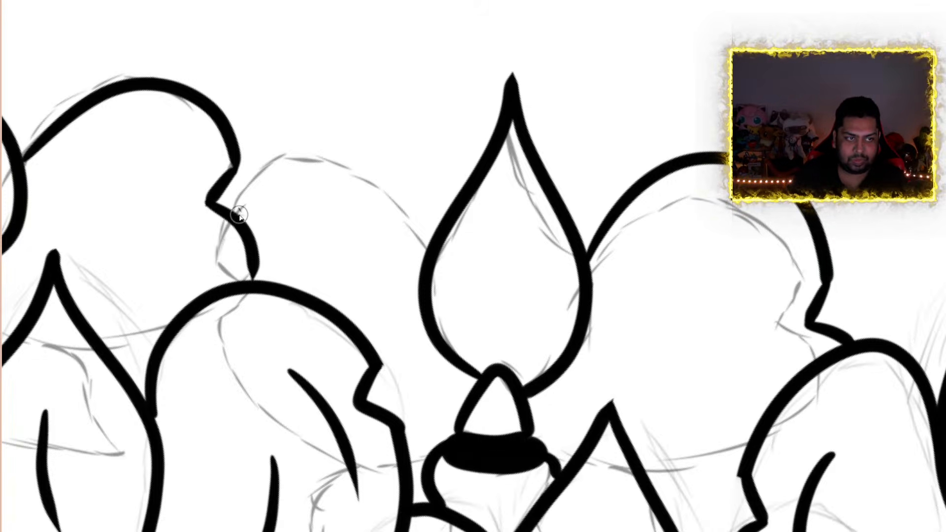
{"action": "mouse_move", "coordinate": [246, 190]}
{"action": "left_mouse_down"}
{"action": "mouse_move", "coordinate": [348, 153]}
{"action": "mouse_move", "coordinate": [436, 246]}
{"action": "left_mouse_up"}
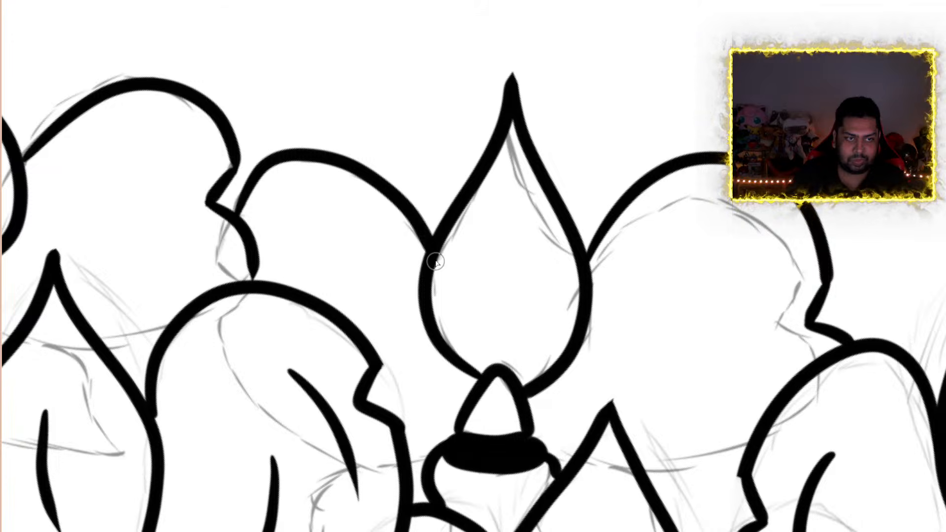
Ink the center of the leftmost sketched orchid below the front flowers: a rounded triangle, a solid black band and a long rounded lip
{"action": "scroll", "coordinate": [519, 159], "scroll_direction": "down", "scroll_amount": 8}
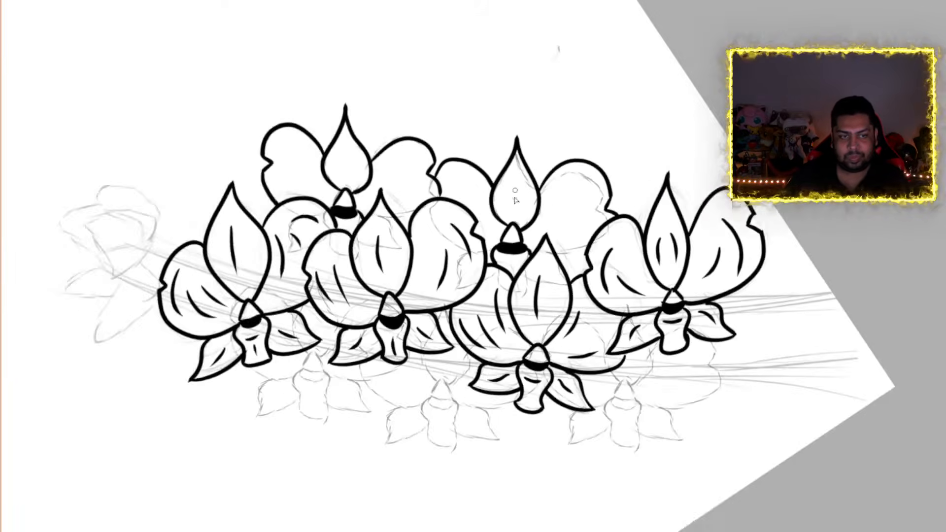
{"action": "scroll", "coordinate": [372, 294], "scroll_direction": "up", "scroll_amount": 8}
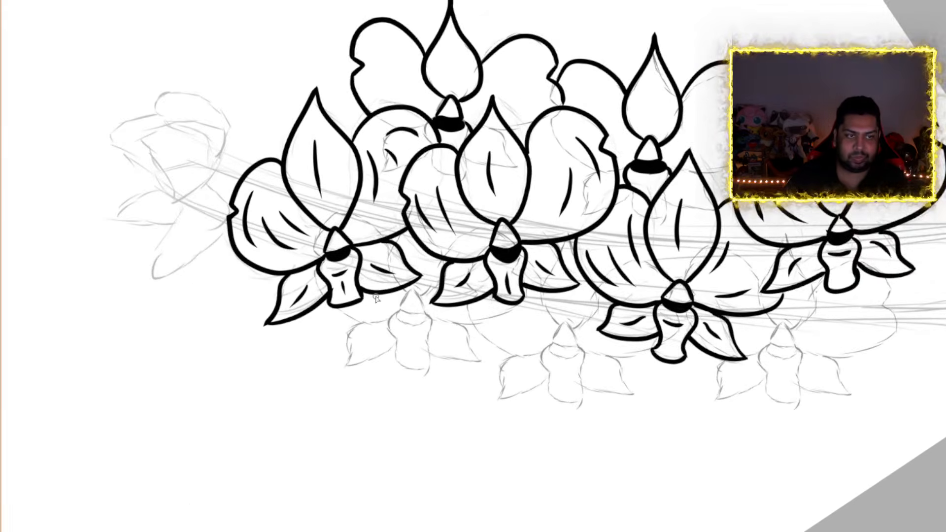
{"action": "scroll", "coordinate": [377, 297], "scroll_direction": "down", "scroll_amount": 4}
{"action": "scroll", "coordinate": [376, 297], "scroll_direction": "up", "scroll_amount": 3}
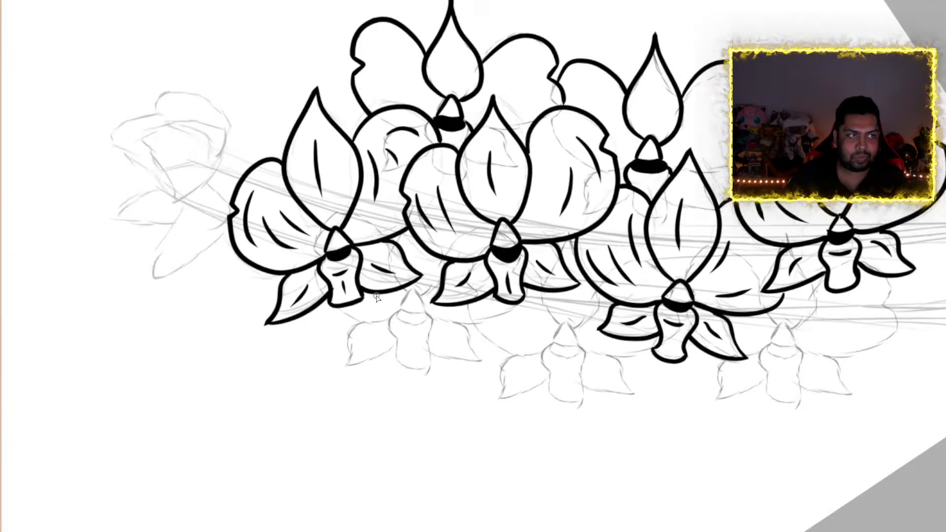
{"action": "scroll", "coordinate": [497, 324], "scroll_direction": "up", "scroll_amount": 2}
{"action": "scroll", "coordinate": [496, 324], "scroll_direction": "up", "scroll_amount": 2}
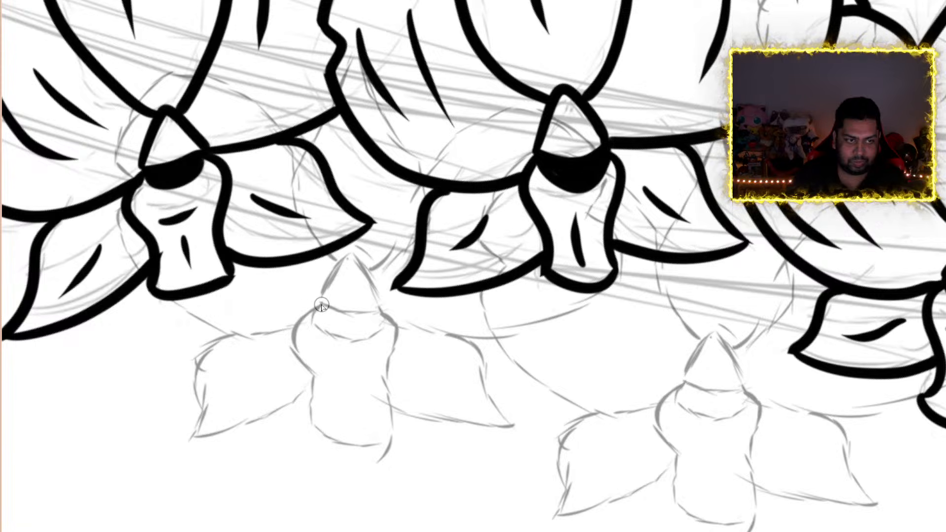
{"action": "mouse_move", "coordinate": [321, 306]}
{"action": "left_mouse_down"}
{"action": "mouse_move", "coordinate": [345, 264]}
{"action": "mouse_move", "coordinate": [372, 278]}
{"action": "mouse_move", "coordinate": [380, 310]}
{"action": "mouse_move", "coordinate": [340, 318]}
{"action": "mouse_move", "coordinate": [314, 302]}
{"action": "mouse_move", "coordinate": [331, 338]}
{"action": "mouse_move", "coordinate": [385, 320]}
{"action": "mouse_move", "coordinate": [328, 323]}
{"action": "mouse_move", "coordinate": [314, 312]}
{"action": "left_mouse_up"}
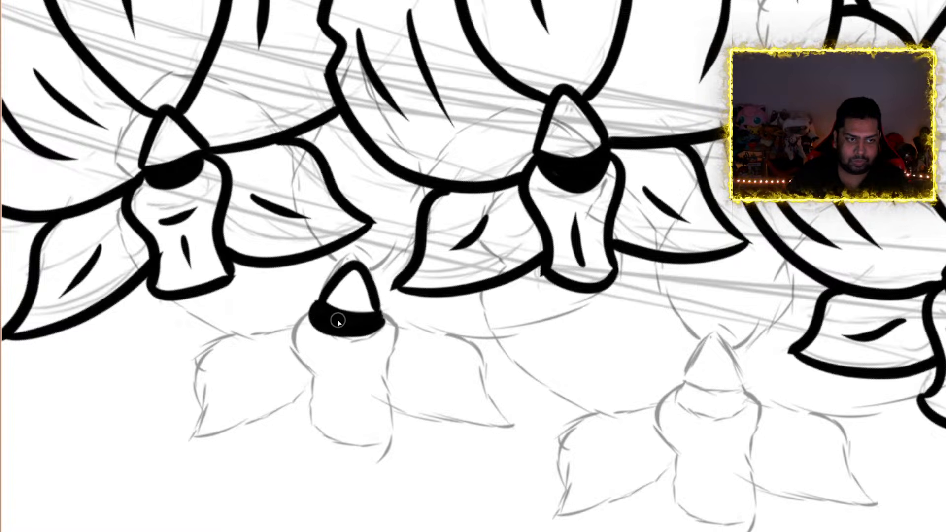
{"action": "mouse_move", "coordinate": [389, 321]}
{"action": "left_mouse_down"}
{"action": "mouse_move", "coordinate": [403, 339]}
{"action": "mouse_move", "coordinate": [386, 368]}
{"action": "left_mouse_up"}
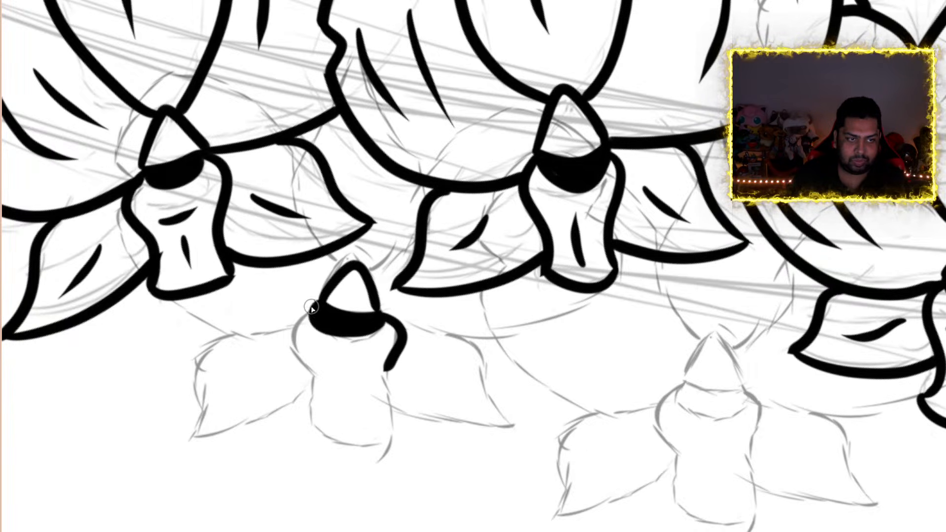
{"action": "mouse_move", "coordinate": [312, 307]}
{"action": "left_mouse_down"}
{"action": "mouse_move", "coordinate": [289, 329]}
{"action": "mouse_move", "coordinate": [307, 364]}
{"action": "mouse_move", "coordinate": [309, 403]}
{"action": "mouse_move", "coordinate": [339, 449]}
{"action": "mouse_move", "coordinate": [384, 442]}
{"action": "mouse_move", "coordinate": [387, 360]}
{"action": "left_mouse_up"}
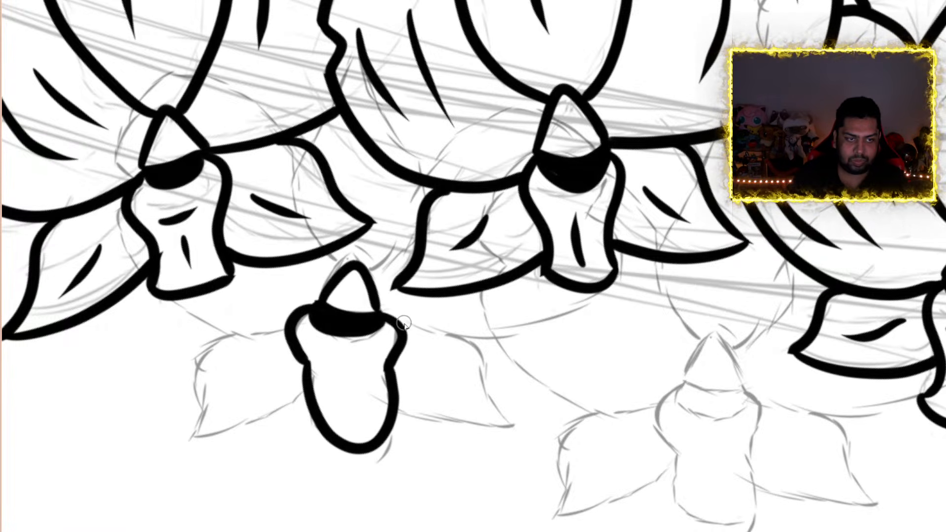
Ink that orchid's two pointed lower petals and the exposed edges of its side and upper petals, stopping at the front flowers
{"action": "mouse_move", "coordinate": [403, 323]}
{"action": "left_mouse_down"}
{"action": "mouse_move", "coordinate": [476, 339]}
{"action": "mouse_move", "coordinate": [525, 430]}
{"action": "mouse_move", "coordinate": [416, 422]}
{"action": "mouse_move", "coordinate": [399, 402]}
{"action": "left_mouse_up"}
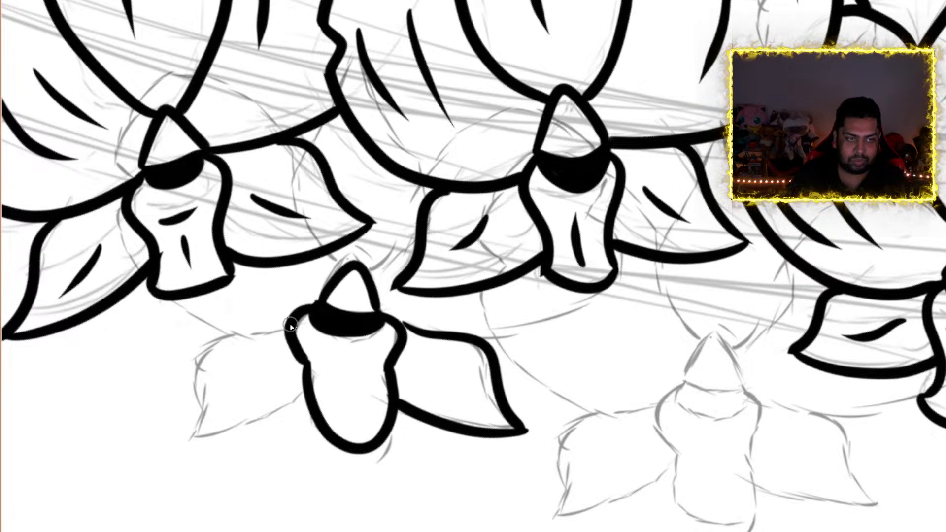
{"action": "mouse_move", "coordinate": [281, 324]}
{"action": "left_mouse_down"}
{"action": "mouse_move", "coordinate": [206, 339]}
{"action": "mouse_move", "coordinate": [181, 384]}
{"action": "mouse_move", "coordinate": [156, 391]}
{"action": "mouse_move", "coordinate": [260, 414]}
{"action": "mouse_move", "coordinate": [318, 400]}
{"action": "left_mouse_up"}
{"action": "left_click_drag", "start_coordinate": [208, 333], "coordinate": [151, 293]}
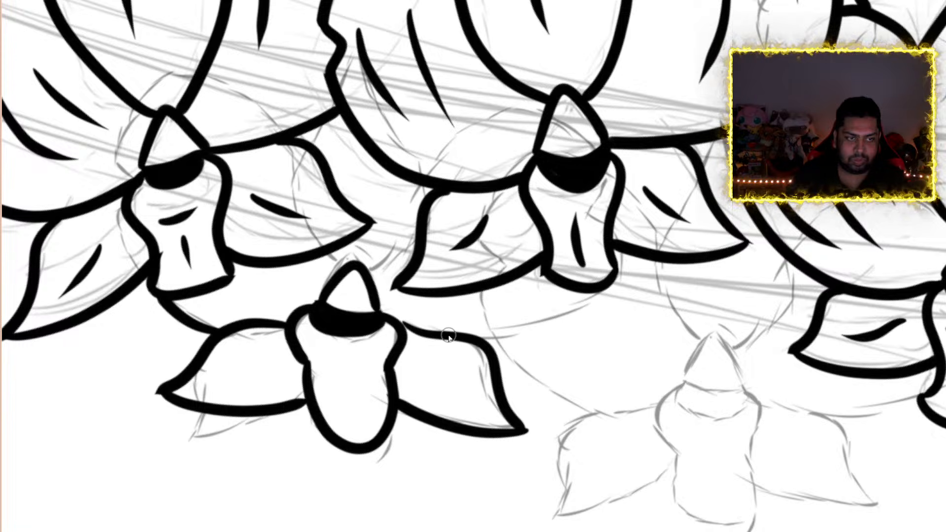
{"action": "mouse_move", "coordinate": [476, 339]}
{"action": "left_mouse_down"}
{"action": "mouse_move", "coordinate": [554, 321]}
{"action": "mouse_move", "coordinate": [587, 293]}
{"action": "left_mouse_up"}
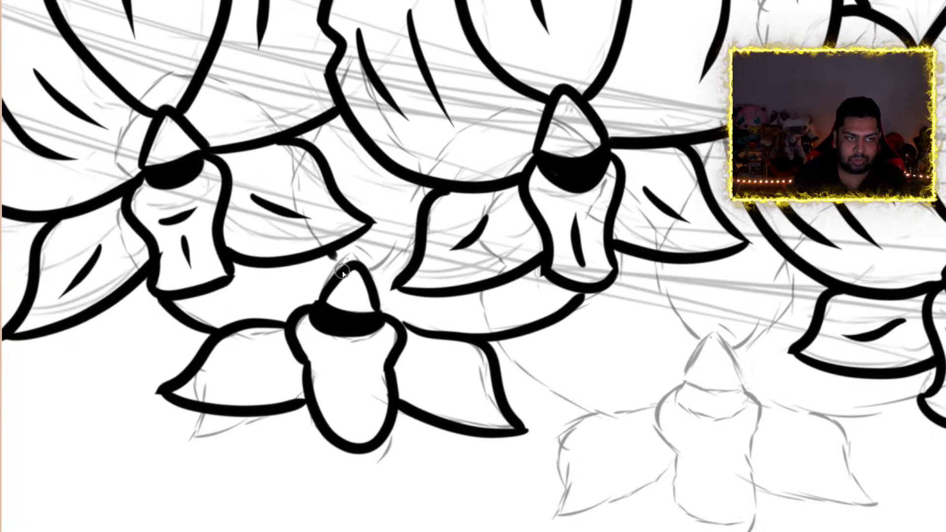
{"action": "mouse_move", "coordinate": [329, 255]}
{"action": "left_mouse_down"}
{"action": "mouse_move", "coordinate": [346, 268]}
{"action": "mouse_move", "coordinate": [397, 252]}
{"action": "mouse_move", "coordinate": [423, 228]}
{"action": "left_mouse_up"}
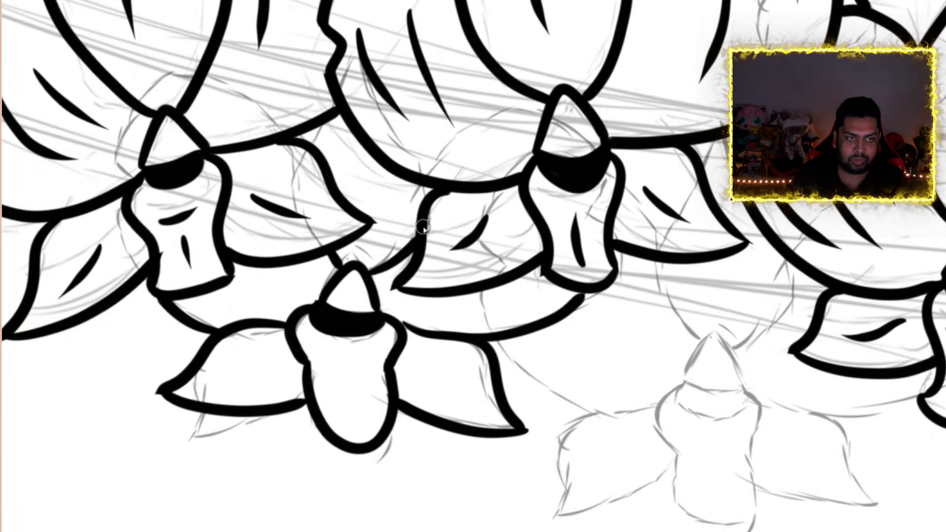
Review the inked orchid cluster against the remaining sketched flowers below it
{"action": "scroll", "coordinate": [492, 158], "scroll_direction": "down", "scroll_amount": 8}
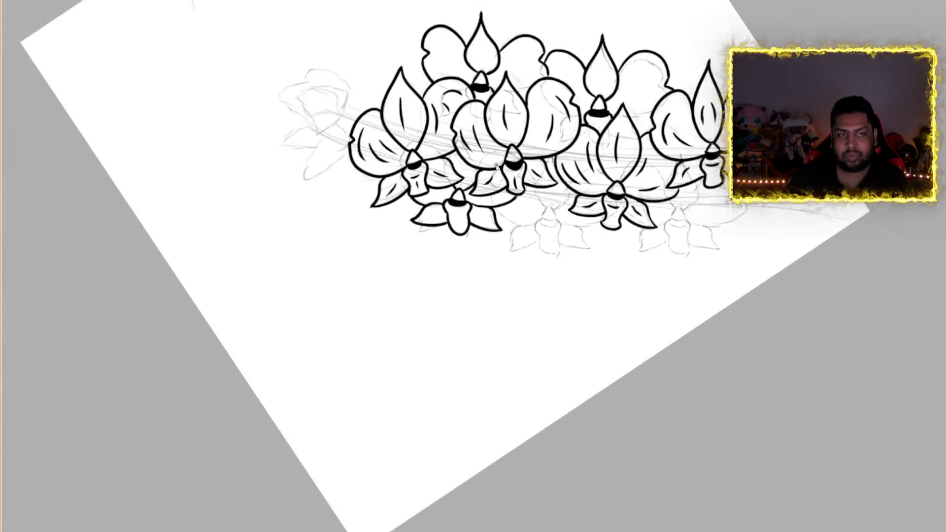
{"action": "scroll", "coordinate": [535, 161], "scroll_direction": "down", "scroll_amount": 1}
{"action": "scroll", "coordinate": [602, 182], "scroll_direction": "up", "scroll_amount": 2}
{"action": "scroll", "coordinate": [601, 181], "scroll_direction": "up", "scroll_amount": 3}
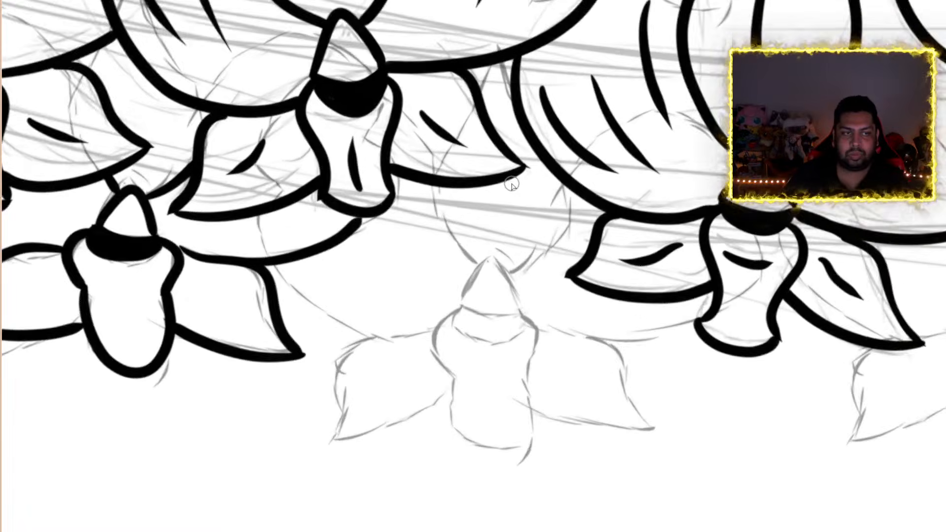
{"action": "scroll", "coordinate": [511, 185], "scroll_direction": "down", "scroll_amount": 3}
{"action": "scroll", "coordinate": [512, 186], "scroll_direction": "down", "scroll_amount": 1}
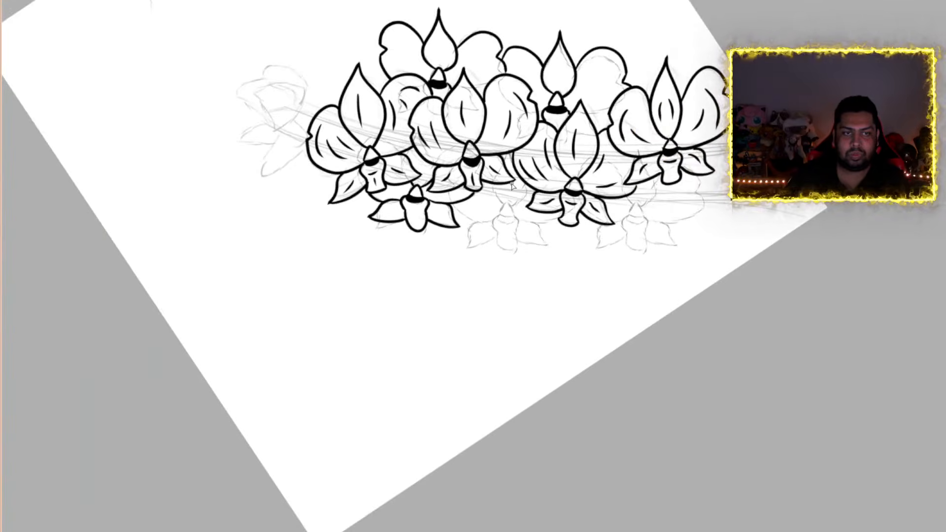
{"action": "scroll", "coordinate": [511, 185], "scroll_direction": "down", "scroll_amount": 2}
{"action": "scroll", "coordinate": [512, 185], "scroll_direction": "up", "scroll_amount": 4}
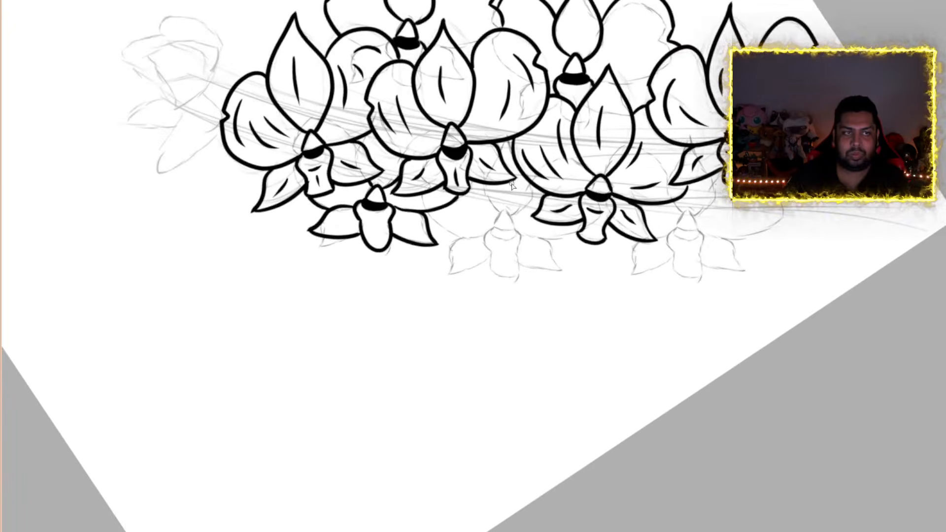
{"action": "scroll", "coordinate": [512, 186], "scroll_direction": "up", "scroll_amount": 3}
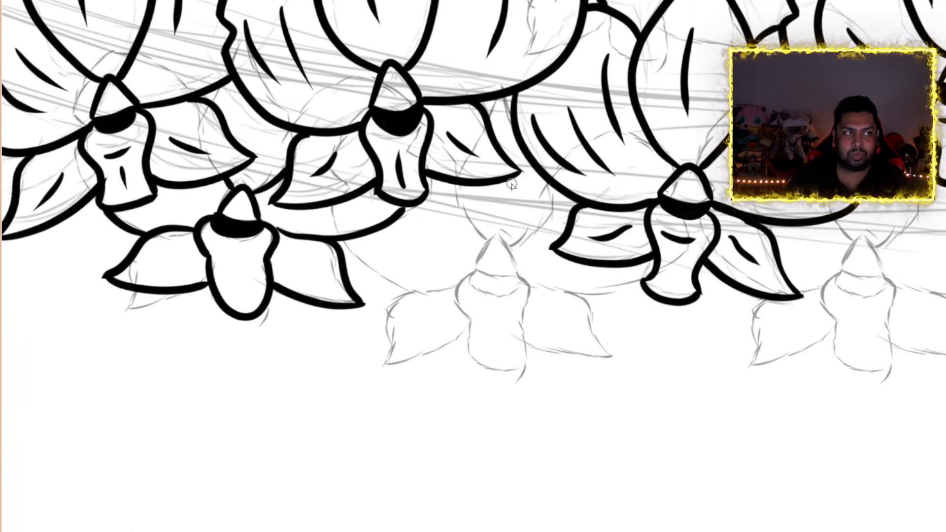
Ink the center of the middle sketched orchid in the lower row: a rounded triangle, a curved band outline, two side bulges and a rounded lip
{"action": "scroll", "coordinate": [511, 186], "scroll_direction": "down", "scroll_amount": 1}
{"action": "scroll", "coordinate": [511, 185], "scroll_direction": "up", "scroll_amount": 3}
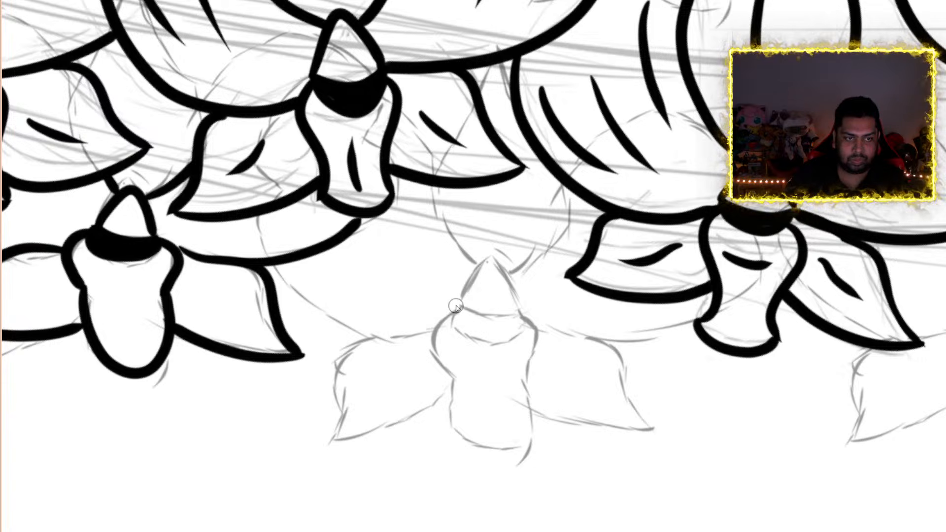
{"action": "mouse_move", "coordinate": [458, 309]}
{"action": "left_mouse_down"}
{"action": "mouse_move", "coordinate": [478, 267]}
{"action": "mouse_move", "coordinate": [513, 274]}
{"action": "mouse_move", "coordinate": [521, 312]}
{"action": "left_mouse_up"}
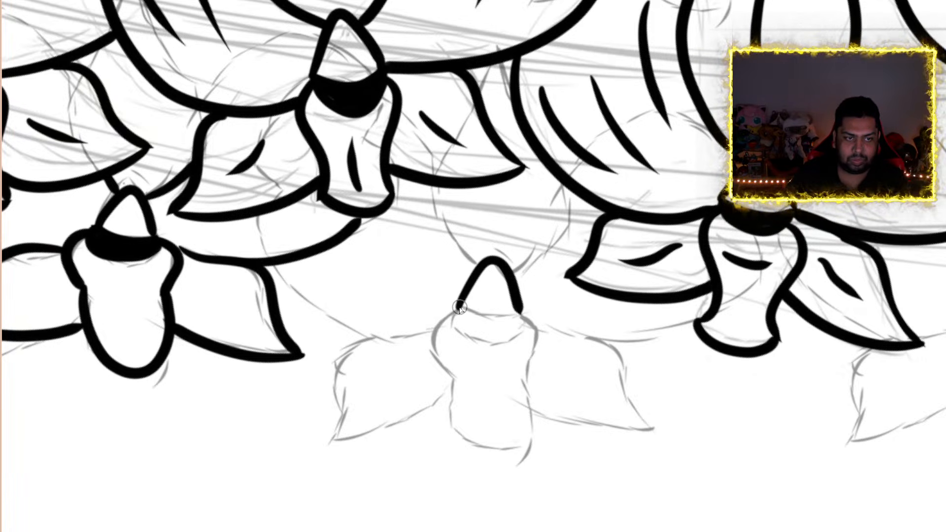
{"action": "left_click_drag", "start_coordinate": [459, 307], "coordinate": [521, 316]}
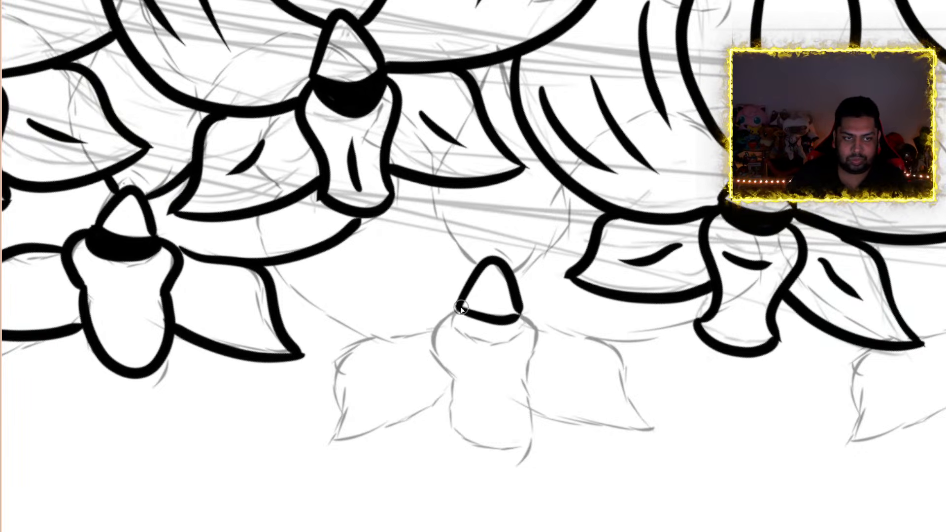
{"action": "mouse_move", "coordinate": [452, 328]}
{"action": "left_mouse_down"}
{"action": "mouse_move", "coordinate": [498, 341]}
{"action": "mouse_move", "coordinate": [522, 331]}
{"action": "mouse_move", "coordinate": [523, 315]}
{"action": "left_mouse_up"}
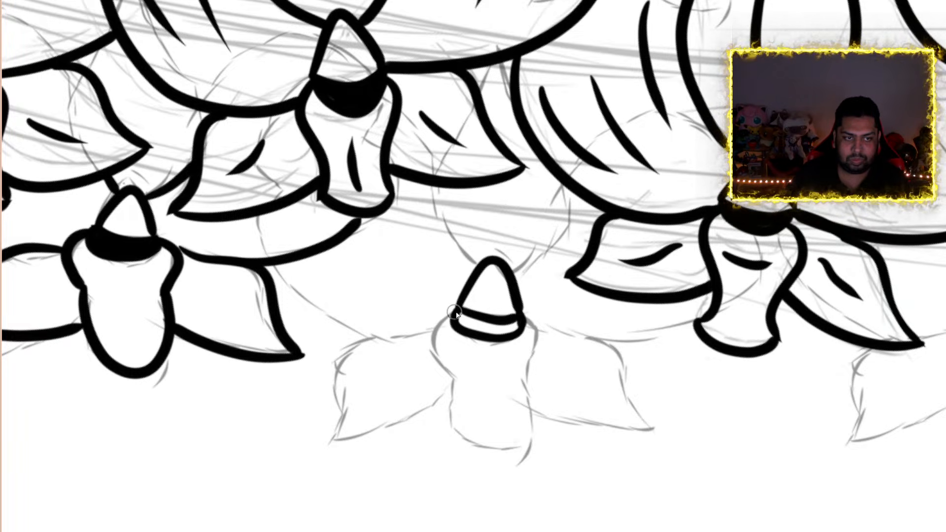
{"action": "mouse_move", "coordinate": [457, 311]}
{"action": "left_mouse_down"}
{"action": "mouse_move", "coordinate": [427, 345]}
{"action": "mouse_move", "coordinate": [450, 368]}
{"action": "left_mouse_up"}
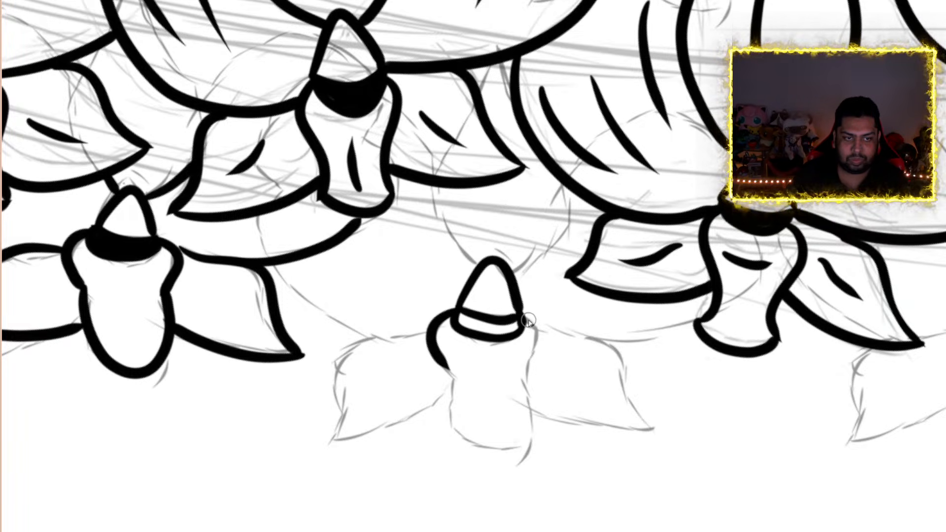
{"action": "mouse_move", "coordinate": [524, 321]}
{"action": "left_mouse_down"}
{"action": "mouse_move", "coordinate": [545, 338]}
{"action": "mouse_move", "coordinate": [521, 381]}
{"action": "left_mouse_up"}
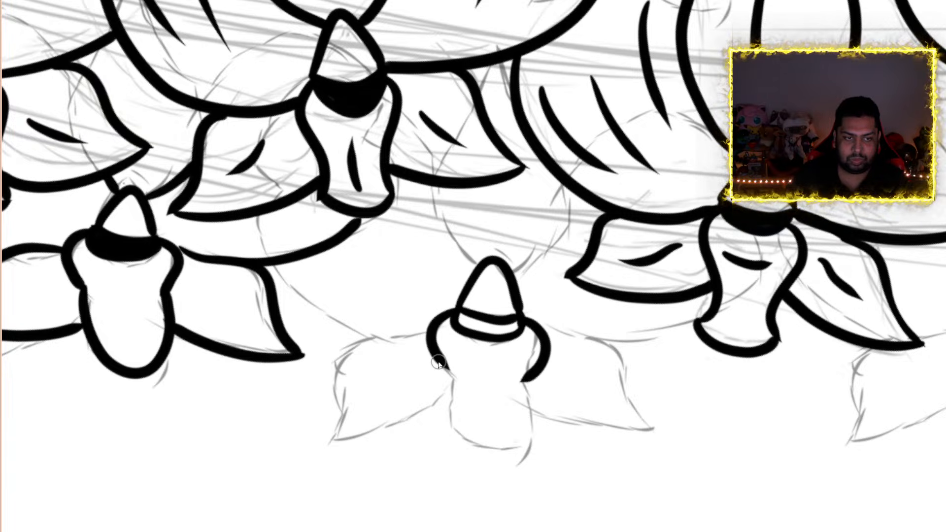
{"action": "mouse_move", "coordinate": [449, 374]}
{"action": "left_mouse_down"}
{"action": "mouse_move", "coordinate": [488, 454]}
{"action": "mouse_move", "coordinate": [532, 418]}
{"action": "mouse_move", "coordinate": [521, 379]}
{"action": "left_mouse_up"}
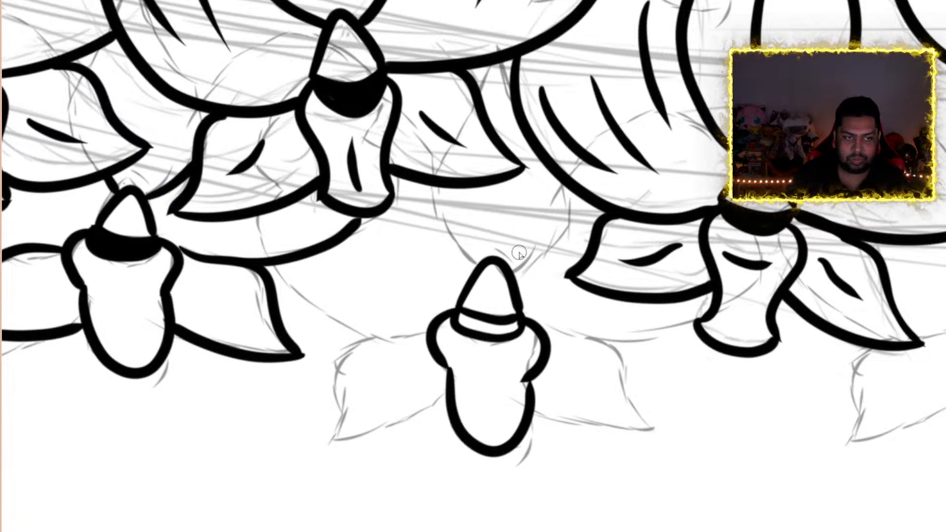
Ink the two exposed edges of that orchid's upper petal up to the front flowers and fill its center band with solid black
{"action": "mouse_move", "coordinate": [513, 278]}
{"action": "left_mouse_down"}
{"action": "mouse_move", "coordinate": [557, 232]}
{"action": "mouse_move", "coordinate": [559, 180]}
{"action": "left_mouse_up"}
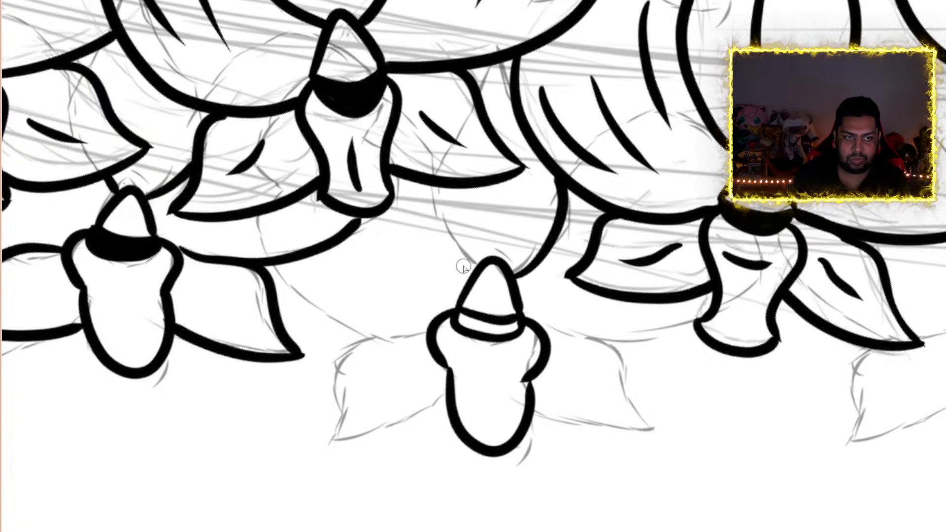
{"action": "mouse_move", "coordinate": [463, 267]}
{"action": "left_mouse_down"}
{"action": "mouse_move", "coordinate": [431, 219]}
{"action": "mouse_move", "coordinate": [437, 196]}
{"action": "left_mouse_up"}
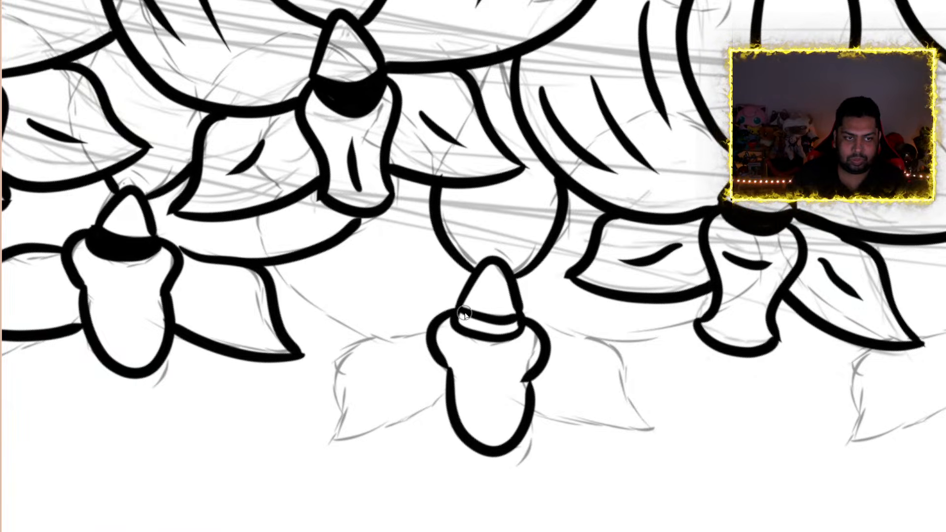
{"action": "left_click_drag", "start_coordinate": [463, 312], "coordinate": [518, 328]}
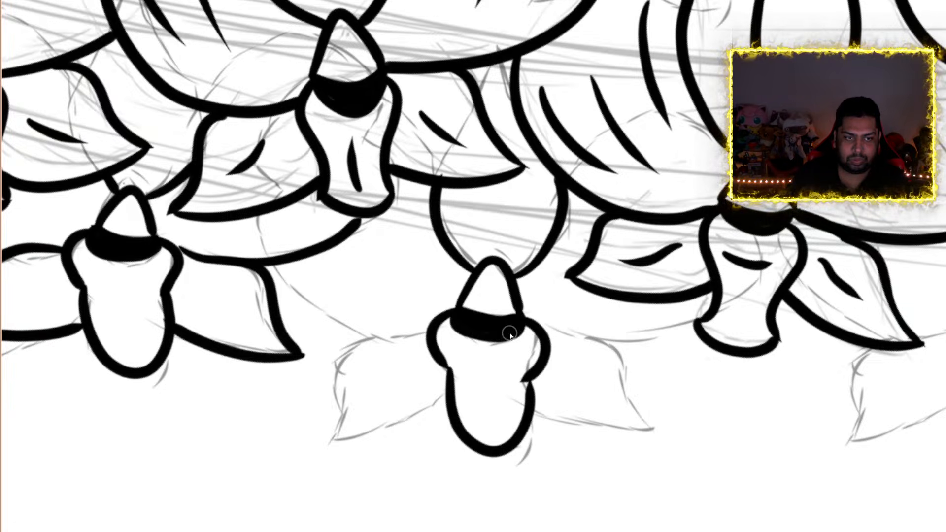
Ink the exposed lower edges of that orchid's side petals and outline its two pointed lower petals
{"action": "mouse_move", "coordinate": [537, 323]}
{"action": "left_mouse_down"}
{"action": "mouse_move", "coordinate": [597, 340]}
{"action": "mouse_move", "coordinate": [697, 321]}
{"action": "left_mouse_up"}
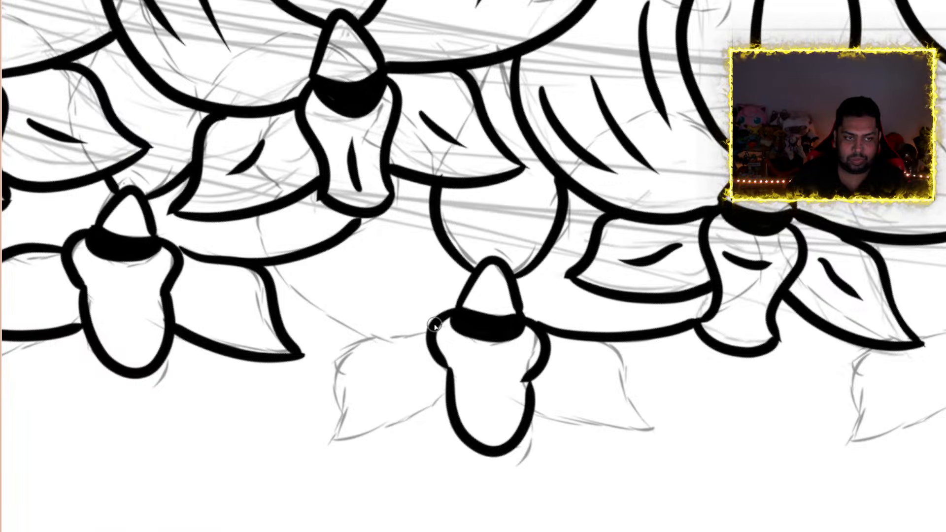
{"action": "mouse_move", "coordinate": [423, 333]}
{"action": "left_mouse_down"}
{"action": "mouse_move", "coordinate": [367, 342]}
{"action": "mouse_move", "coordinate": [292, 307]}
{"action": "mouse_move", "coordinate": [267, 266]}
{"action": "left_mouse_up"}
{"action": "mouse_move", "coordinate": [329, 344]}
{"action": "left_mouse_down"}
{"action": "mouse_move", "coordinate": [335, 401]}
{"action": "mouse_move", "coordinate": [321, 444]}
{"action": "mouse_move", "coordinate": [429, 423]}
{"action": "mouse_move", "coordinate": [457, 403]}
{"action": "left_mouse_up"}
{"action": "mouse_move", "coordinate": [587, 340]}
{"action": "left_mouse_down"}
{"action": "mouse_move", "coordinate": [647, 374]}
{"action": "mouse_move", "coordinate": [648, 424]}
{"action": "mouse_move", "coordinate": [677, 438]}
{"action": "mouse_move", "coordinate": [560, 429]}
{"action": "mouse_move", "coordinate": [532, 414]}
{"action": "left_mouse_up"}
Ink the center of the rightmost sketched orchid in the lower row: a rounded triangle, a curved band outline and a waisted lip with a curved base
{"action": "scroll", "coordinate": [587, 405], "scroll_direction": "down", "scroll_amount": 9}
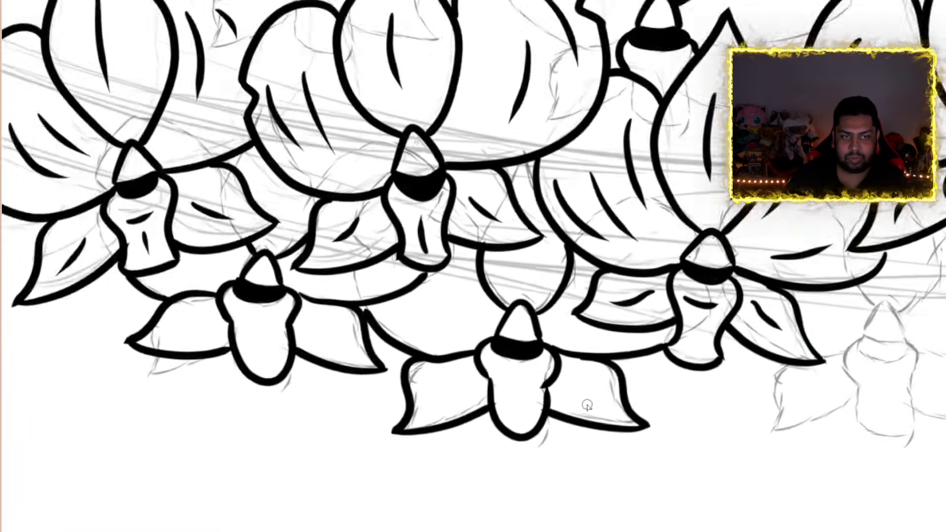
{"action": "scroll", "coordinate": [655, 428], "scroll_direction": "down", "scroll_amount": 1}
{"action": "scroll", "coordinate": [686, 419], "scroll_direction": "up", "scroll_amount": 10}
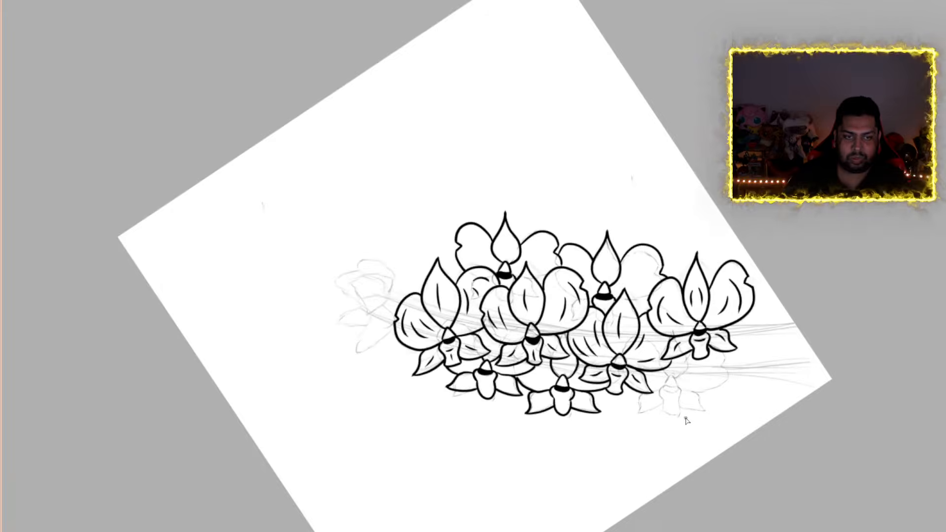
{"action": "scroll", "coordinate": [691, 414], "scroll_direction": "down", "scroll_amount": 2}
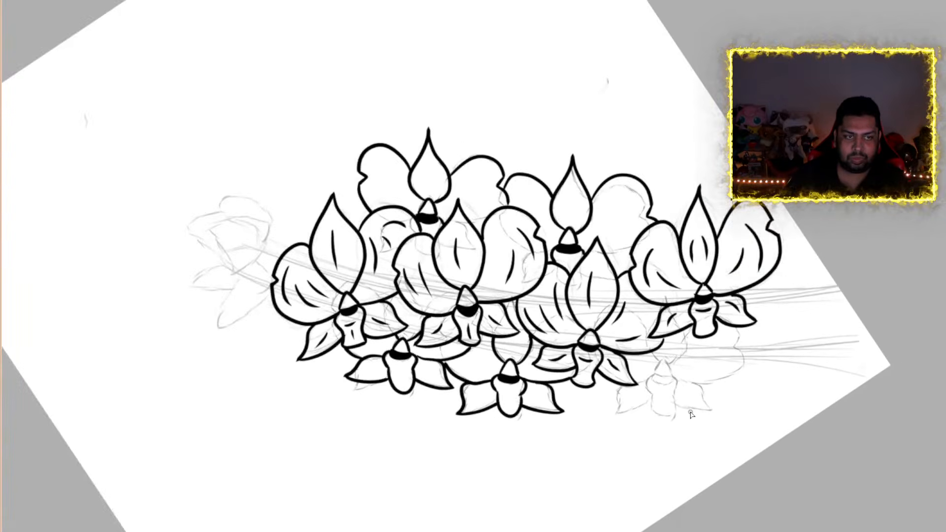
{"action": "scroll", "coordinate": [691, 414], "scroll_direction": "up", "scroll_amount": 4}
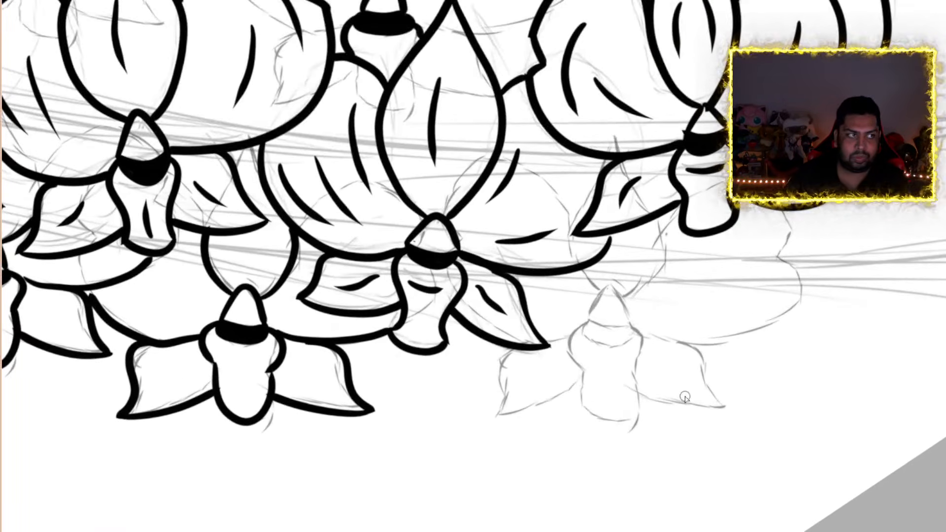
{"action": "scroll", "coordinate": [683, 395], "scroll_direction": "down", "scroll_amount": 2}
{"action": "scroll", "coordinate": [684, 395], "scroll_direction": "up", "scroll_amount": 5}
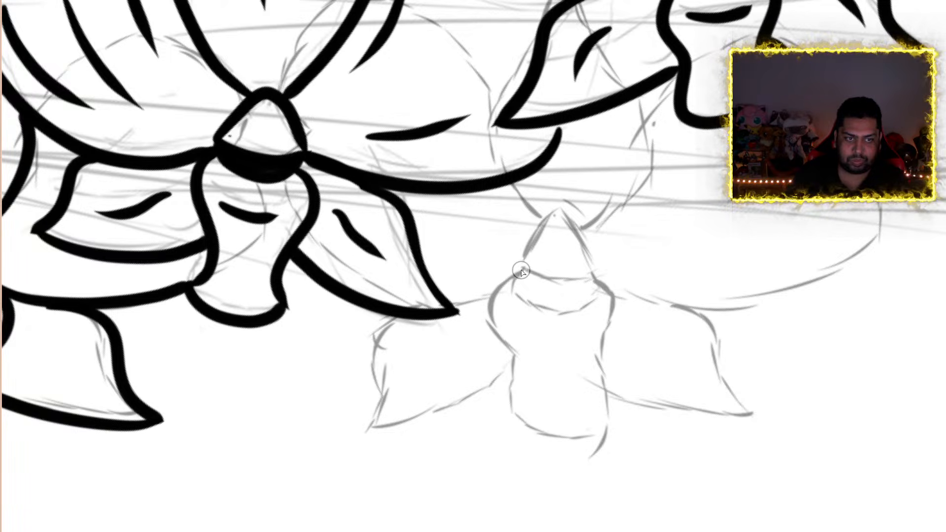
{"action": "mouse_move", "coordinate": [522, 271]}
{"action": "left_mouse_down"}
{"action": "mouse_move", "coordinate": [548, 220]}
{"action": "mouse_move", "coordinate": [581, 236]}
{"action": "mouse_move", "coordinate": [594, 274]}
{"action": "left_mouse_up"}
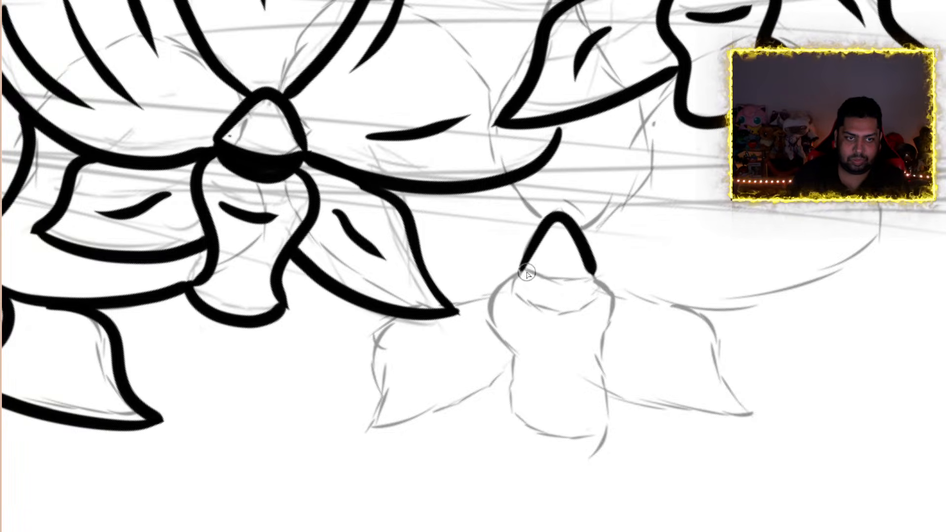
{"action": "mouse_move", "coordinate": [522, 268]}
{"action": "left_mouse_down"}
{"action": "mouse_move", "coordinate": [560, 279]}
{"action": "mouse_move", "coordinate": [587, 270]}
{"action": "left_mouse_up"}
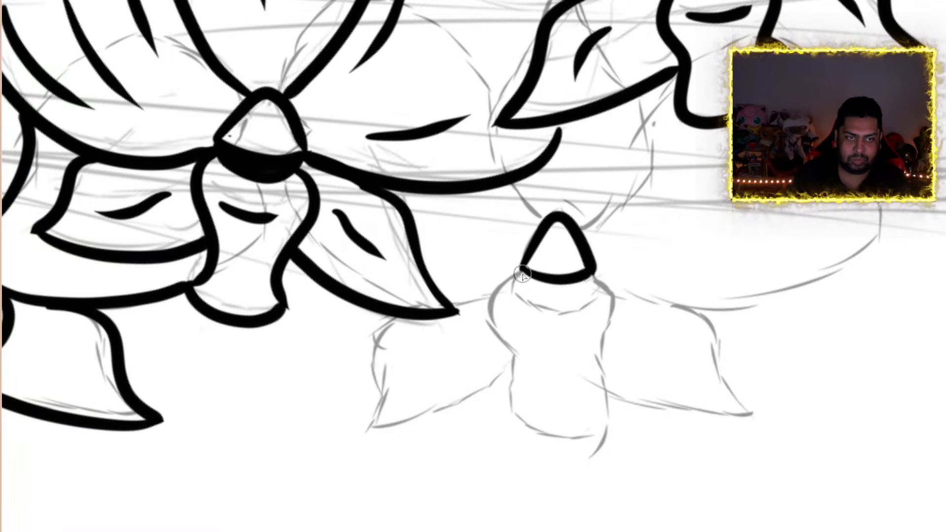
{"action": "mouse_move", "coordinate": [523, 276]}
{"action": "left_mouse_down"}
{"action": "mouse_move", "coordinate": [513, 289]}
{"action": "mouse_move", "coordinate": [527, 306]}
{"action": "mouse_move", "coordinate": [570, 306]}
{"action": "mouse_move", "coordinate": [592, 304]}
{"action": "mouse_move", "coordinate": [595, 272]}
{"action": "left_mouse_up"}
{"action": "mouse_move", "coordinate": [519, 279]}
{"action": "left_mouse_down"}
{"action": "mouse_move", "coordinate": [486, 309]}
{"action": "mouse_move", "coordinate": [515, 348]}
{"action": "mouse_move", "coordinate": [518, 418]}
{"action": "left_mouse_up"}
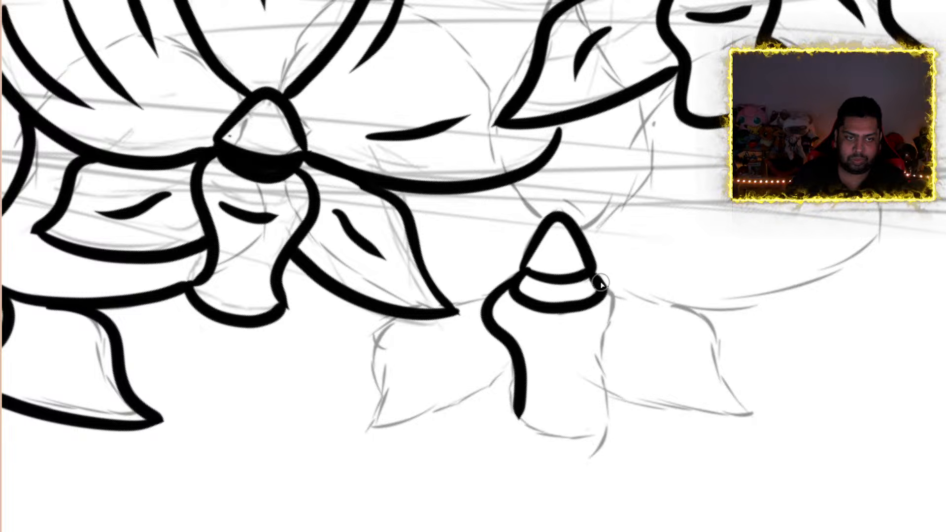
{"action": "mouse_move", "coordinate": [598, 281]}
{"action": "left_mouse_down"}
{"action": "mouse_move", "coordinate": [634, 310]}
{"action": "mouse_move", "coordinate": [598, 371]}
{"action": "mouse_move", "coordinate": [612, 418]}
{"action": "left_mouse_up"}
{"action": "mouse_move", "coordinate": [518, 403]}
{"action": "left_mouse_down"}
{"action": "mouse_move", "coordinate": [530, 436]}
{"action": "mouse_move", "coordinate": [594, 434]}
{"action": "mouse_move", "coordinate": [614, 410]}
{"action": "left_mouse_up"}
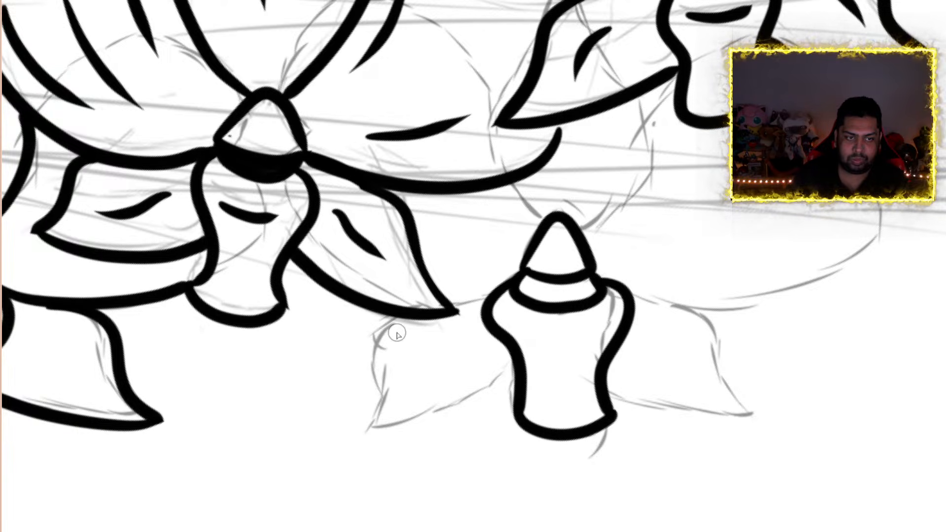
Ink the two pointed lower petals on either side of the rightmost orchid's lip
{"action": "mouse_move", "coordinate": [403, 319]}
{"action": "left_mouse_down"}
{"action": "mouse_move", "coordinate": [381, 323]}
{"action": "mouse_move", "coordinate": [354, 434]}
{"action": "left_mouse_up"}
{"action": "left_click_drag", "start_coordinate": [488, 432], "coordinate": [515, 414]}
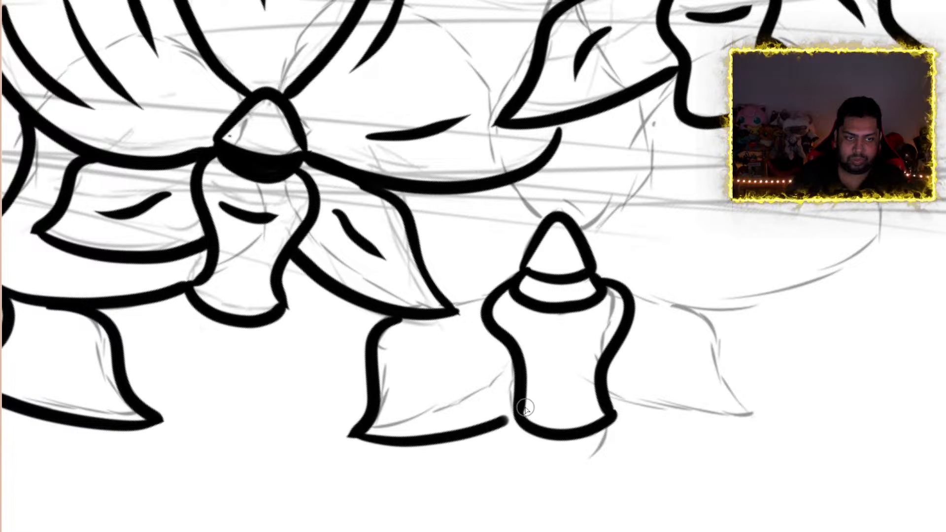
{"action": "mouse_move", "coordinate": [633, 293]}
{"action": "left_mouse_down"}
{"action": "mouse_move", "coordinate": [707, 308]}
{"action": "mouse_move", "coordinate": [748, 390]}
{"action": "mouse_move", "coordinate": [781, 404]}
{"action": "mouse_move", "coordinate": [667, 416]}
{"action": "mouse_move", "coordinate": [589, 377]}
{"action": "left_mouse_up"}
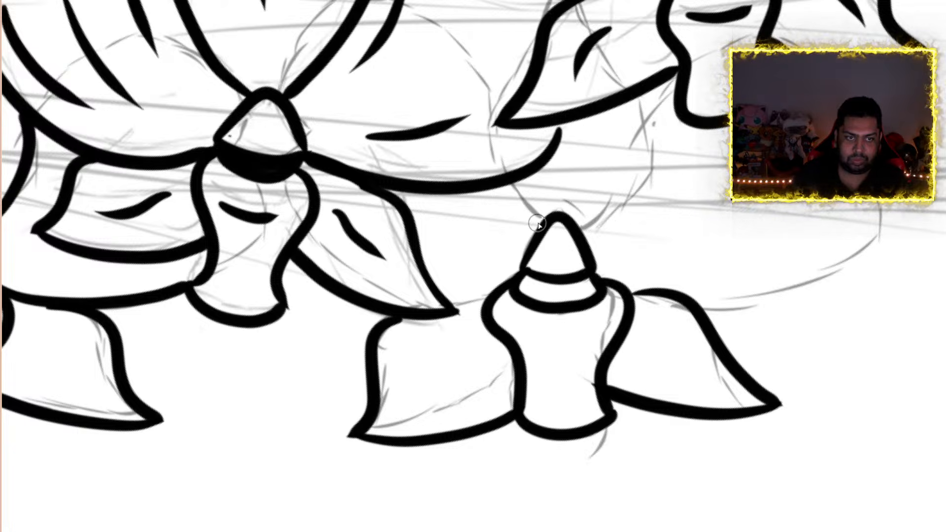
Ink the exposed edges of the rightmost orchid's upper petal and both side petals, ending them at the neighboring outlines
{"action": "left_click_drag", "start_coordinate": [543, 219], "coordinate": [511, 182]}
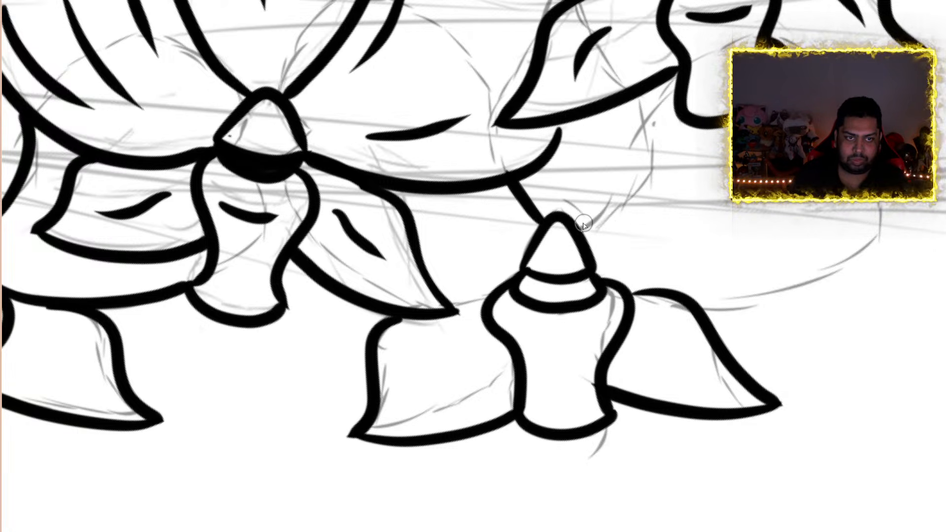
{"action": "mouse_move", "coordinate": [581, 228]}
{"action": "left_mouse_down"}
{"action": "mouse_move", "coordinate": [661, 185]}
{"action": "mouse_move", "coordinate": [658, 138]}
{"action": "left_mouse_up"}
{"action": "left_click_drag", "start_coordinate": [636, 96], "coordinate": [657, 143]}
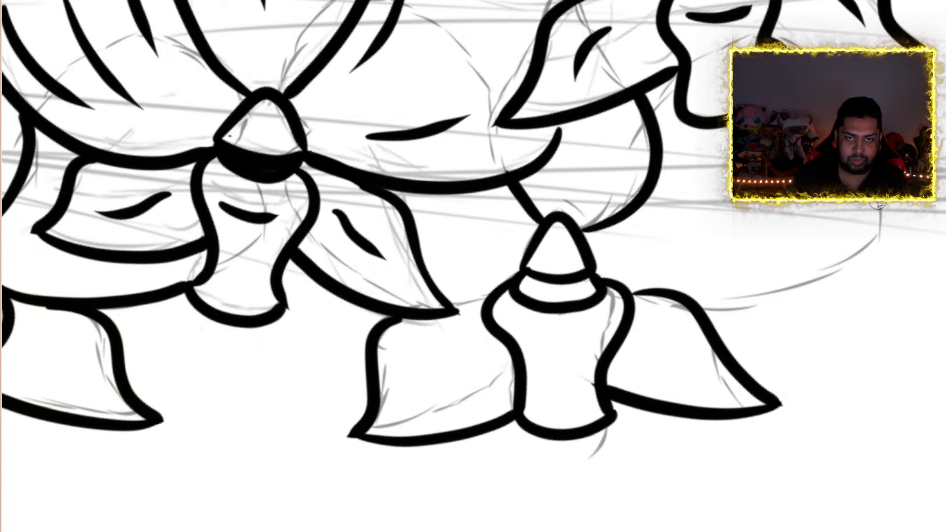
{"action": "mouse_move", "coordinate": [878, 204]}
{"action": "left_mouse_down"}
{"action": "mouse_move", "coordinate": [791, 302]}
{"action": "mouse_move", "coordinate": [734, 321]}
{"action": "mouse_move", "coordinate": [700, 314]}
{"action": "left_mouse_up"}
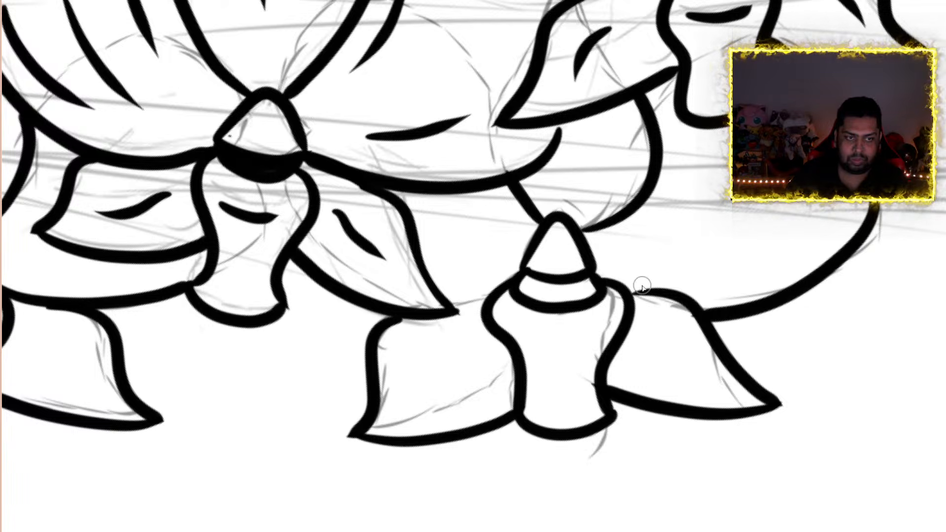
{"action": "left_click_drag", "start_coordinate": [454, 308], "coordinate": [492, 300]}
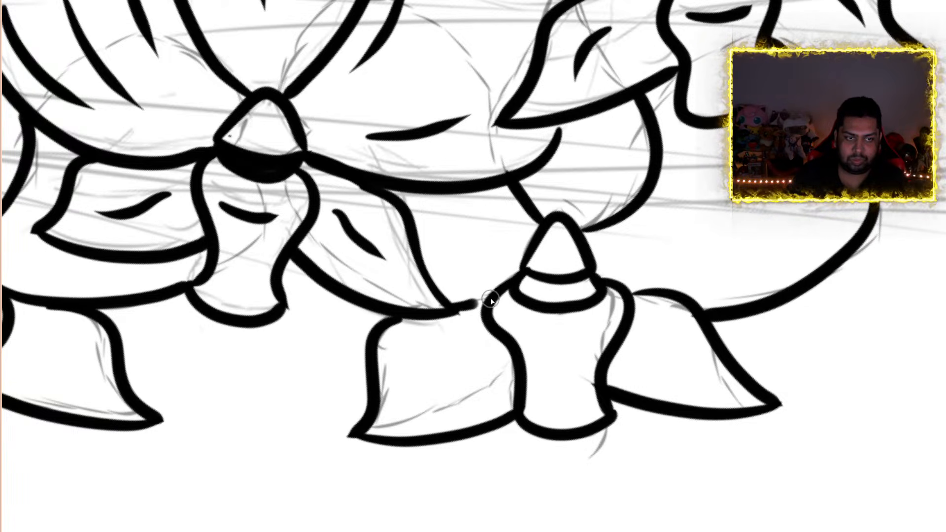
Fill the curved band below the triangle at the rightmost lower orchid's center with solid black
{"action": "scroll", "coordinate": [509, 238], "scroll_direction": "down", "scroll_amount": 11}
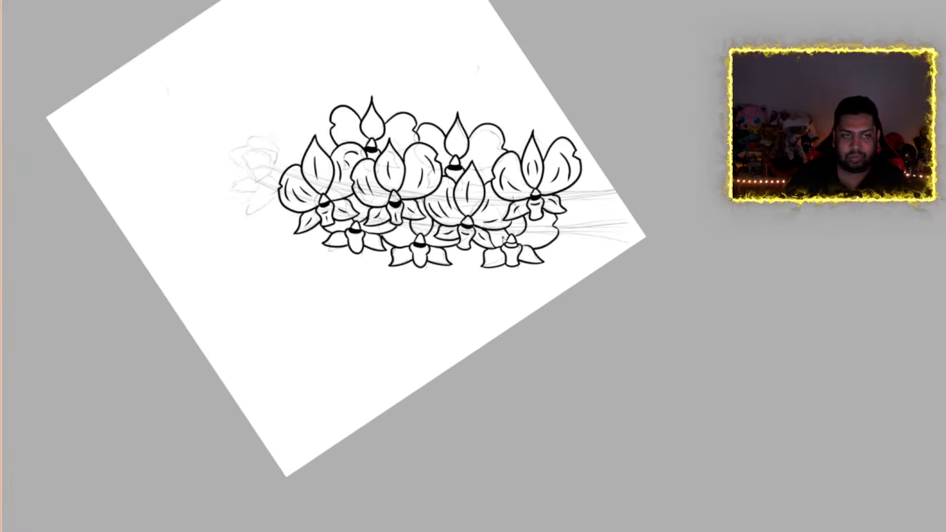
{"action": "scroll", "coordinate": [488, 218], "scroll_direction": "up", "scroll_amount": 3}
{"action": "scroll", "coordinate": [491, 221], "scroll_direction": "up", "scroll_amount": 2}
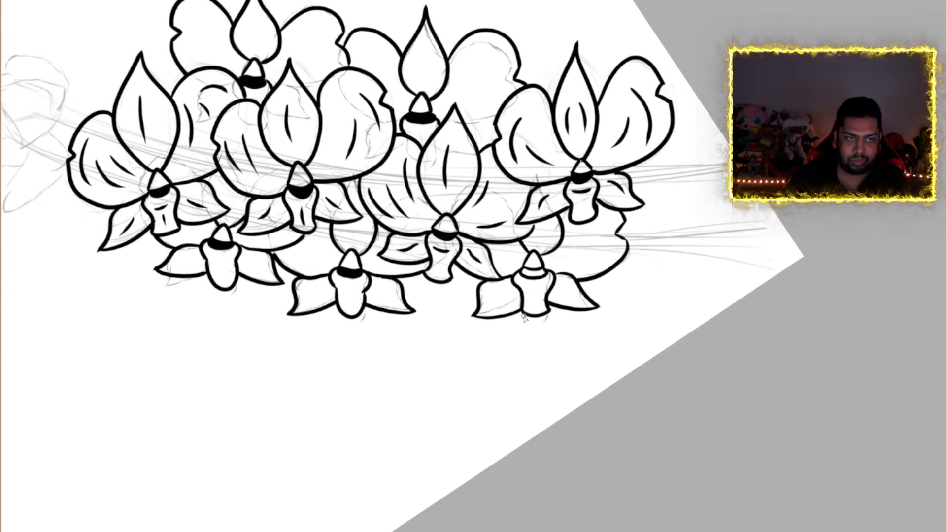
{"action": "scroll", "coordinate": [525, 319], "scroll_direction": "up", "scroll_amount": 5}
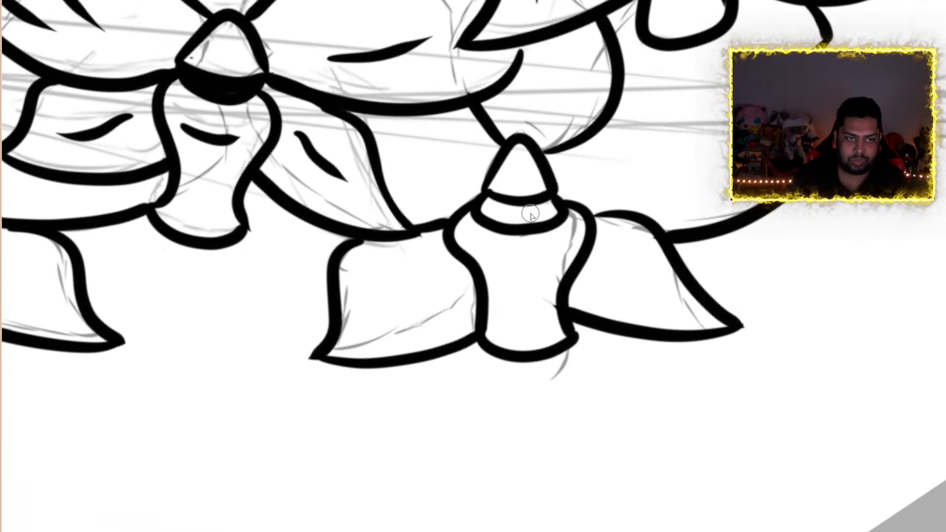
{"action": "scroll", "coordinate": [530, 216], "scroll_direction": "up", "scroll_amount": 6}
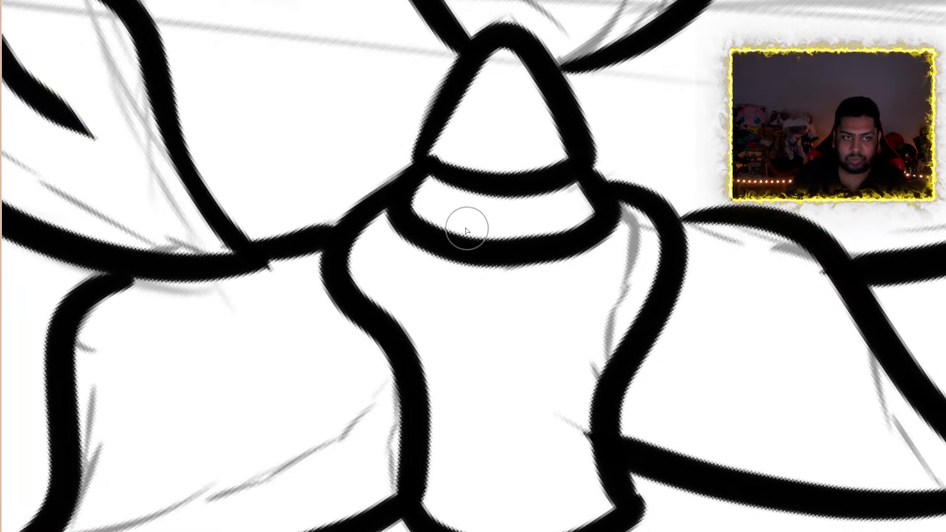
{"action": "mouse_move", "coordinate": [425, 190]}
{"action": "left_mouse_down"}
{"action": "mouse_move", "coordinate": [508, 205]}
{"action": "mouse_move", "coordinate": [575, 190]}
{"action": "mouse_move", "coordinate": [577, 212]}
{"action": "mouse_move", "coordinate": [506, 235]}
{"action": "mouse_move", "coordinate": [434, 202]}
{"action": "mouse_move", "coordinate": [469, 226]}
{"action": "mouse_move", "coordinate": [571, 217]}
{"action": "mouse_move", "coordinate": [587, 205]}
{"action": "left_mouse_up"}
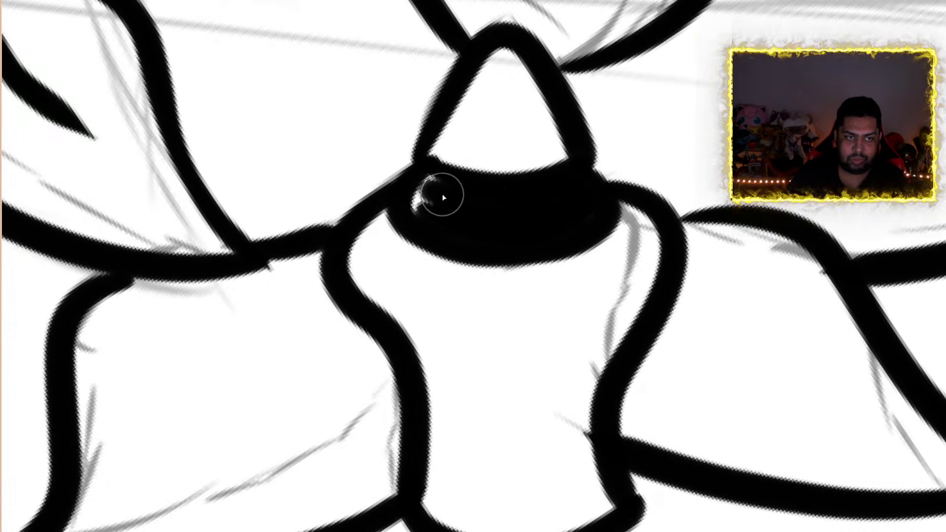
{"action": "left_click_drag", "start_coordinate": [438, 178], "coordinate": [417, 202]}
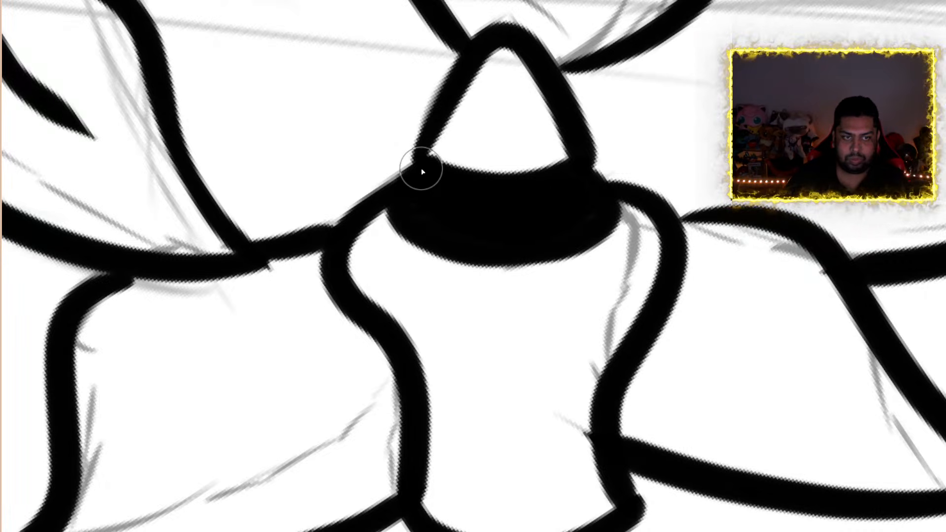
Ink two double-line stems from behind the rightmost orchids to the nearby canvas edge, following the rough sketch
{"action": "scroll", "coordinate": [422, 170], "scroll_direction": "down", "scroll_amount": 15}
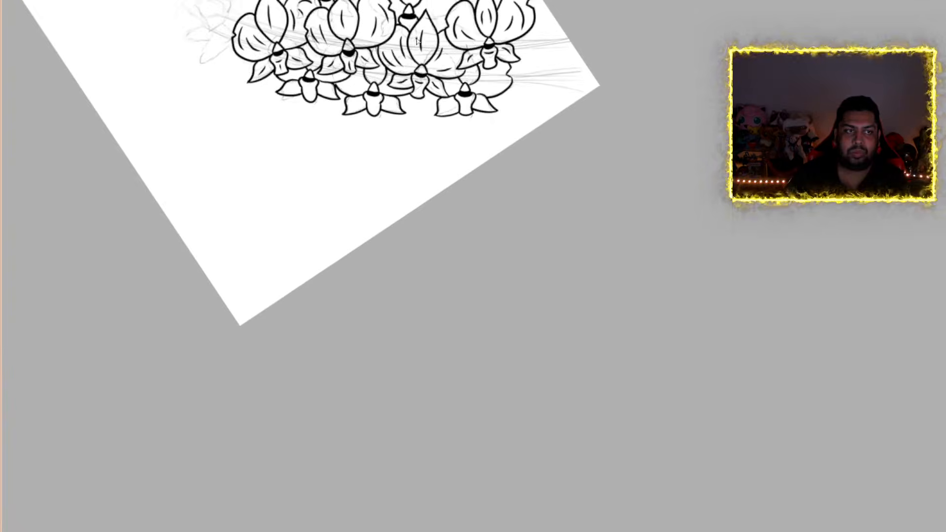
{"action": "scroll", "coordinate": [417, 42], "scroll_direction": "up", "scroll_amount": 10}
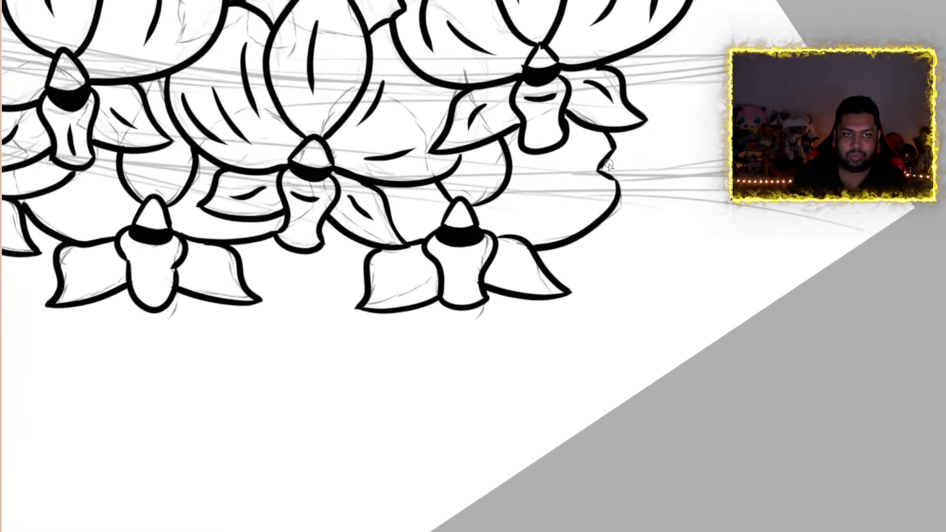
{"action": "left_click_drag", "start_coordinate": [601, 166], "coordinate": [678, 147]}
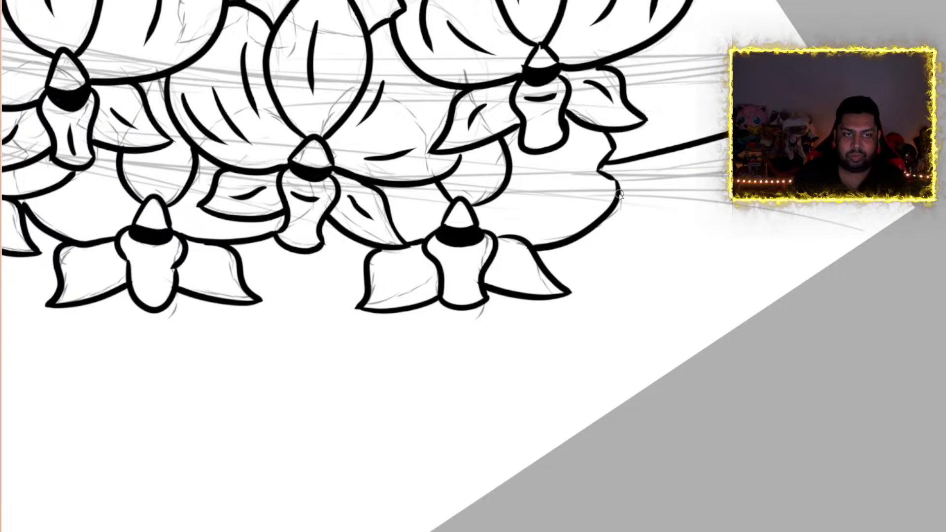
{"action": "left_click_drag", "start_coordinate": [617, 196], "coordinate": [677, 180]}
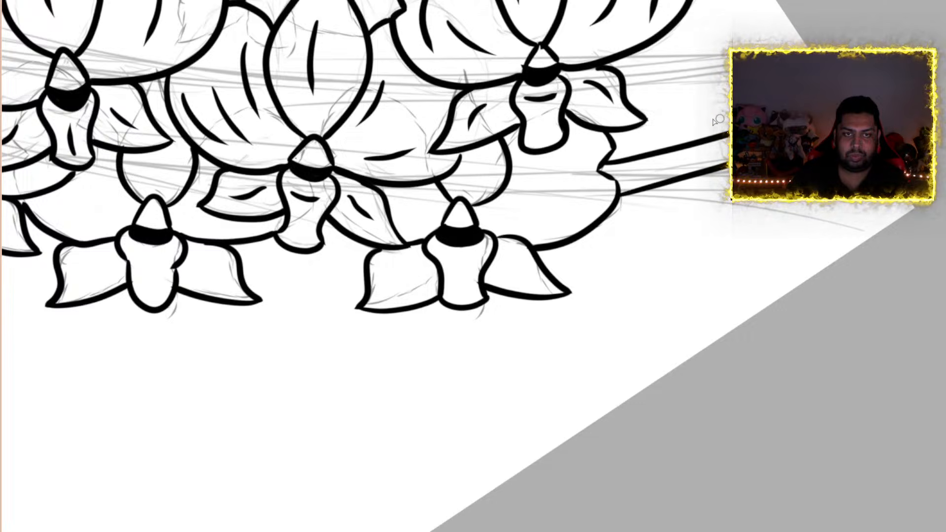
{"action": "left_click_drag", "start_coordinate": [634, 55], "coordinate": [788, 47]}
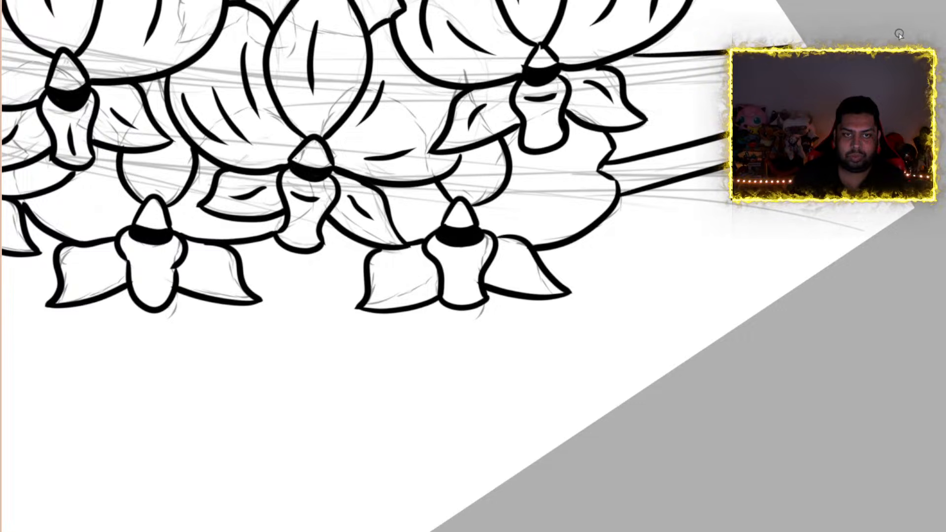
{"action": "left_click_drag", "start_coordinate": [623, 88], "coordinate": [694, 85]}
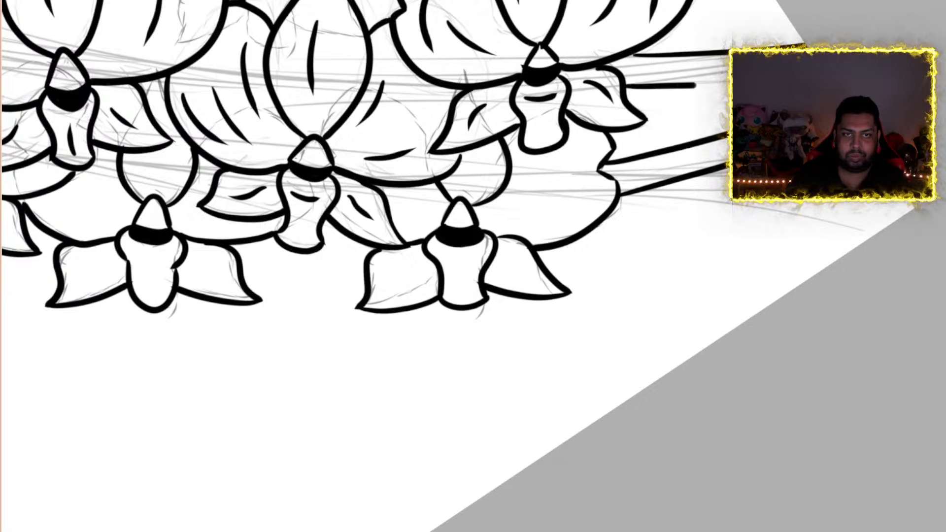
Ink four slightly curved stem lines from the leftmost orchid's outer petal out to the sketched end flower
{"action": "scroll", "coordinate": [407, 164], "scroll_direction": "down", "scroll_amount": 5}
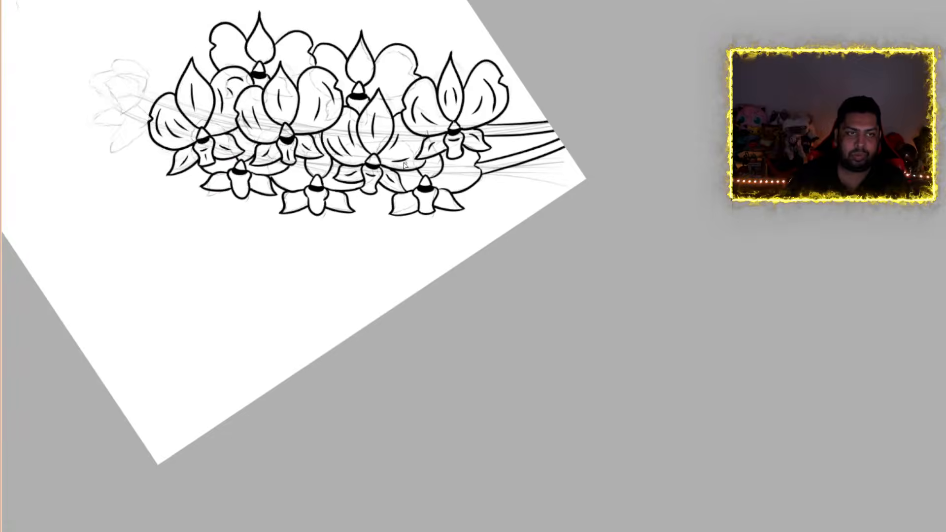
{"action": "scroll", "coordinate": [142, 43], "scroll_direction": "up", "scroll_amount": 4}
{"action": "scroll", "coordinate": [157, 90], "scroll_direction": "up", "scroll_amount": 2}
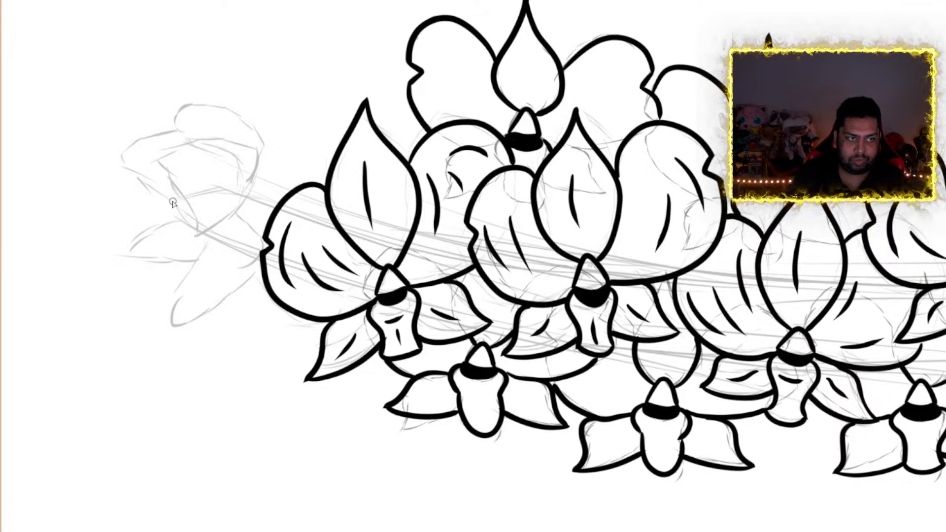
{"action": "left_click_drag", "start_coordinate": [226, 245], "coordinate": [269, 275]}
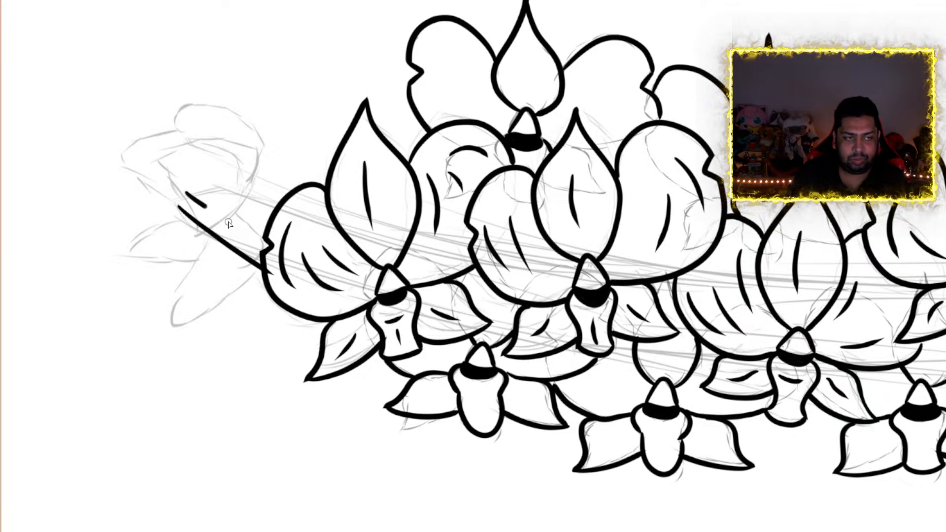
{"action": "left_click_drag", "start_coordinate": [229, 225], "coordinate": [268, 234]}
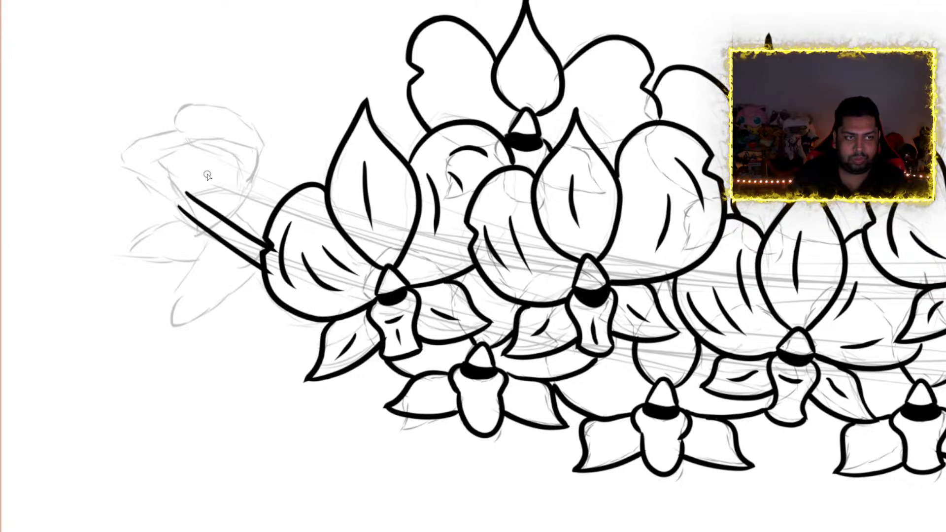
{"action": "left_click_drag", "start_coordinate": [204, 182], "coordinate": [266, 213]}
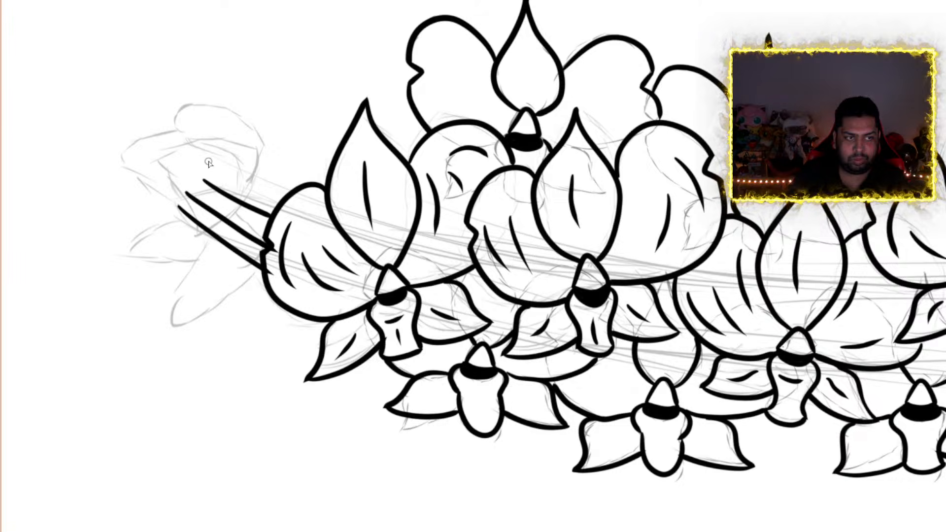
{"action": "left_click_drag", "start_coordinate": [209, 164], "coordinate": [268, 192]}
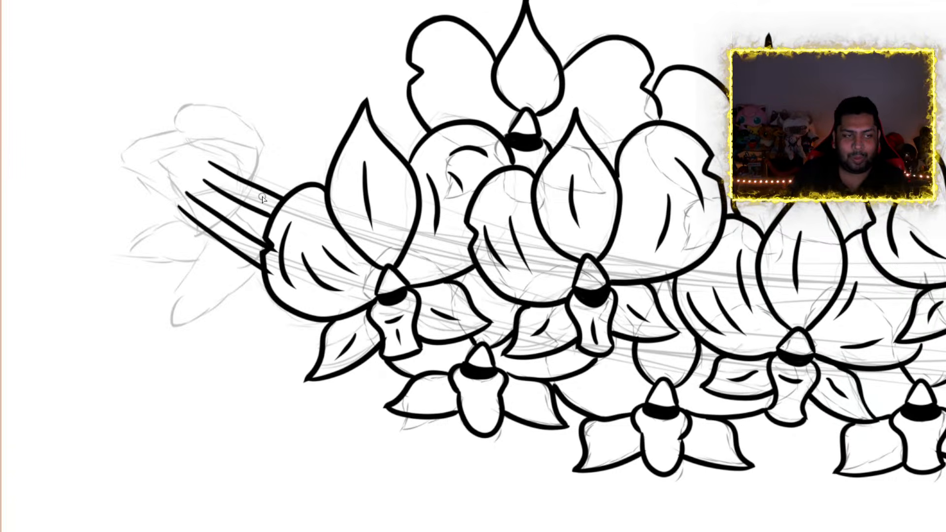
Ink two pointed leaf shapes at the tip of the upper left stem, one upright and one reaching outward
{"action": "scroll", "coordinate": [263, 198], "scroll_direction": "down", "scroll_amount": 5}
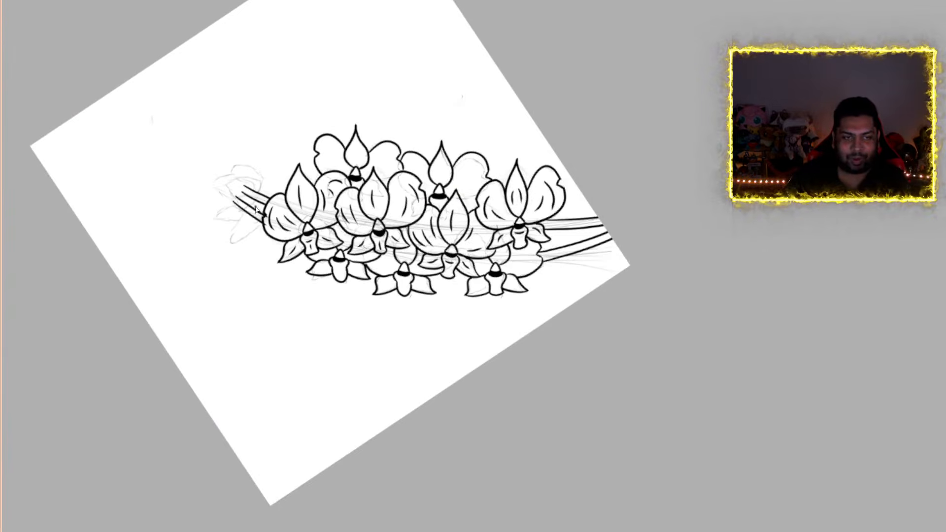
{"action": "scroll", "coordinate": [256, 210], "scroll_direction": "down", "scroll_amount": 1}
{"action": "scroll", "coordinate": [214, 217], "scroll_direction": "up", "scroll_amount": 8}
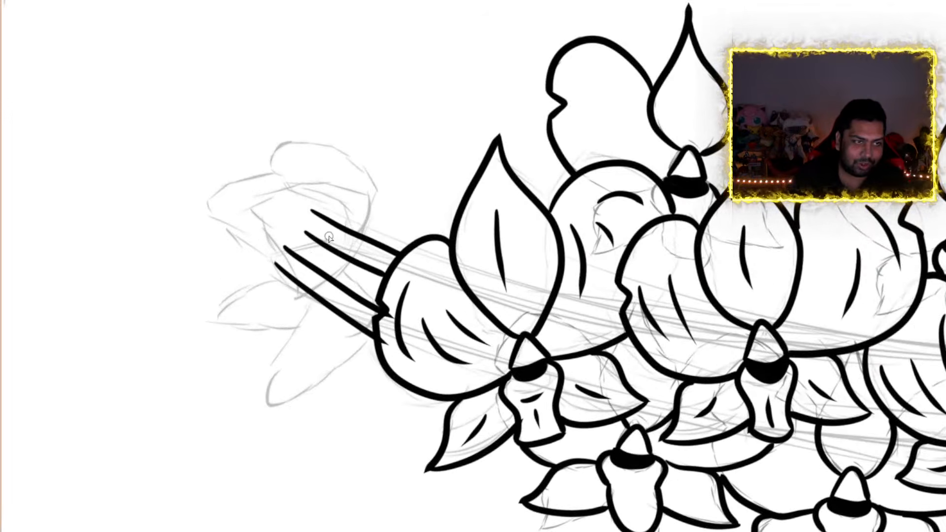
{"action": "scroll", "coordinate": [281, 125], "scroll_direction": "up", "scroll_amount": 6}
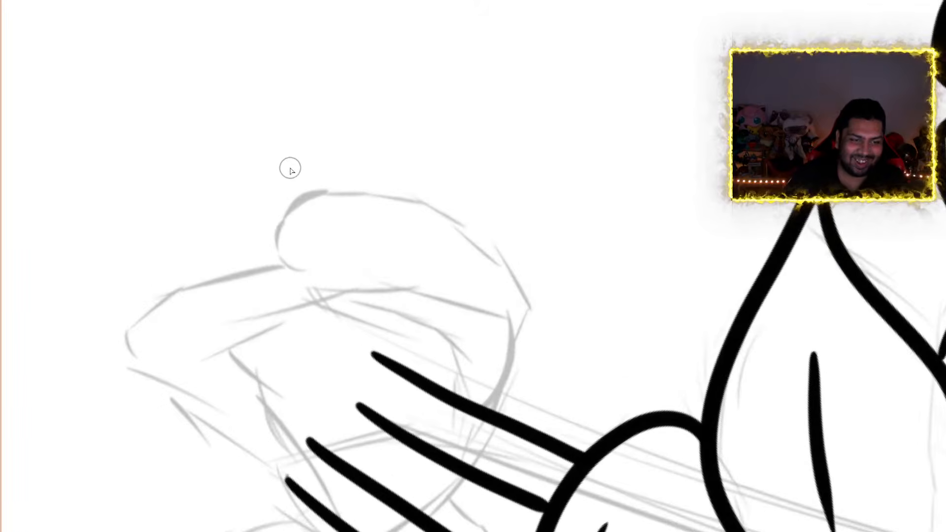
{"action": "scroll", "coordinate": [315, 192], "scroll_direction": "down", "scroll_amount": 3}
{"action": "scroll", "coordinate": [345, 277], "scroll_direction": "up", "scroll_amount": 3}
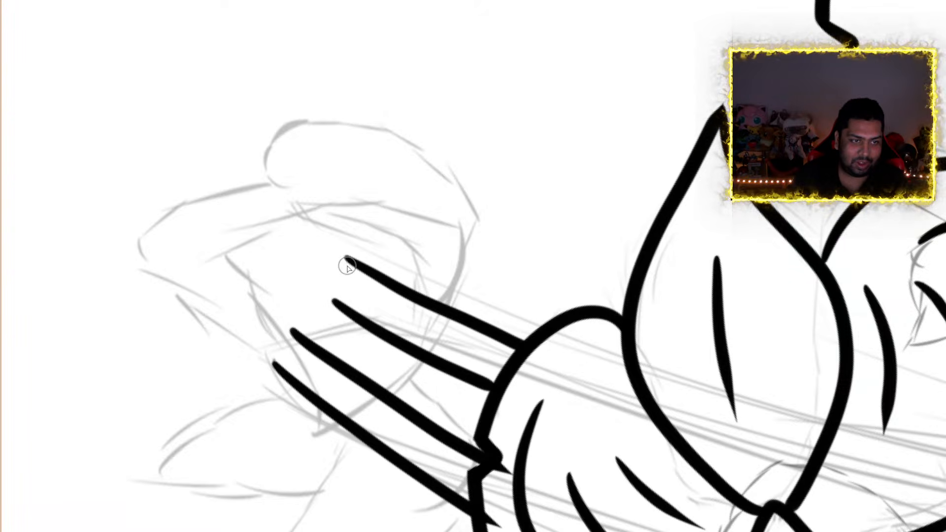
{"action": "mouse_move", "coordinate": [347, 267]}
{"action": "left_mouse_down"}
{"action": "mouse_move", "coordinate": [383, 202]}
{"action": "mouse_move", "coordinate": [347, 122]}
{"action": "mouse_move", "coordinate": [277, 43]}
{"action": "mouse_move", "coordinate": [280, 31]}
{"action": "mouse_move", "coordinate": [264, 129]}
{"action": "mouse_move", "coordinate": [270, 212]}
{"action": "mouse_move", "coordinate": [359, 279]}
{"action": "mouse_move", "coordinate": [205, 196]}
{"action": "mouse_move", "coordinate": [118, 205]}
{"action": "mouse_move", "coordinate": [72, 186]}
{"action": "mouse_move", "coordinate": [91, 230]}
{"action": "mouse_move", "coordinate": [168, 299]}
{"action": "mouse_move", "coordinate": [363, 280]}
{"action": "left_mouse_up"}
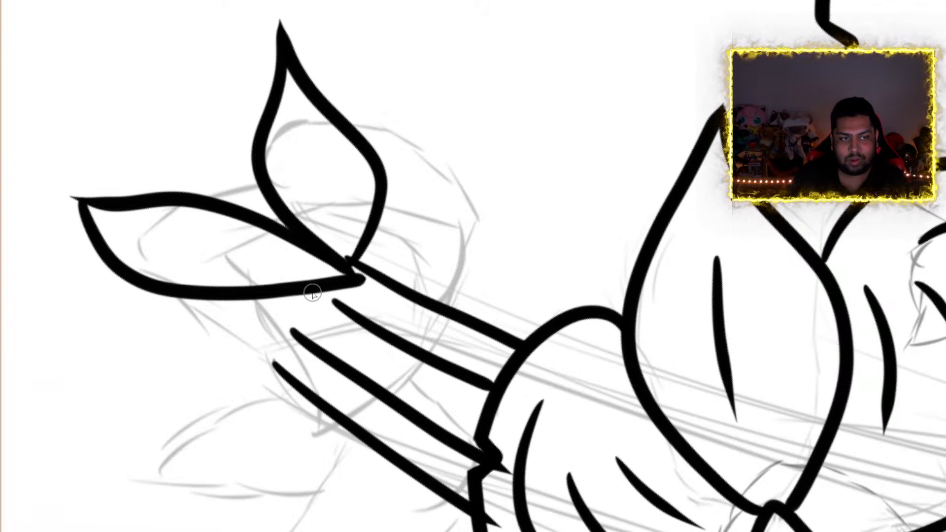
{"action": "left_click_drag", "start_coordinate": [320, 288], "coordinate": [357, 313]}
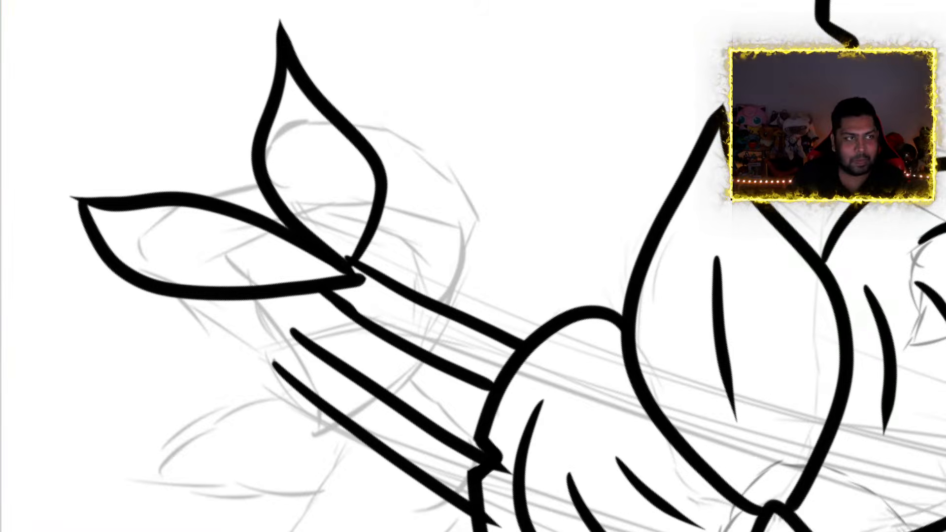
{"action": "key", "text": "ctrl+z"}
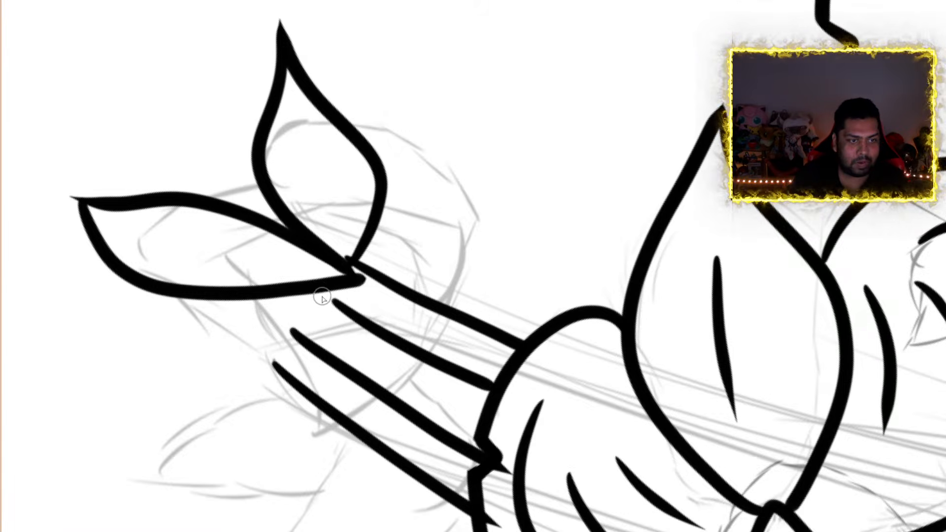
{"action": "left_click_drag", "start_coordinate": [321, 289], "coordinate": [356, 314]}
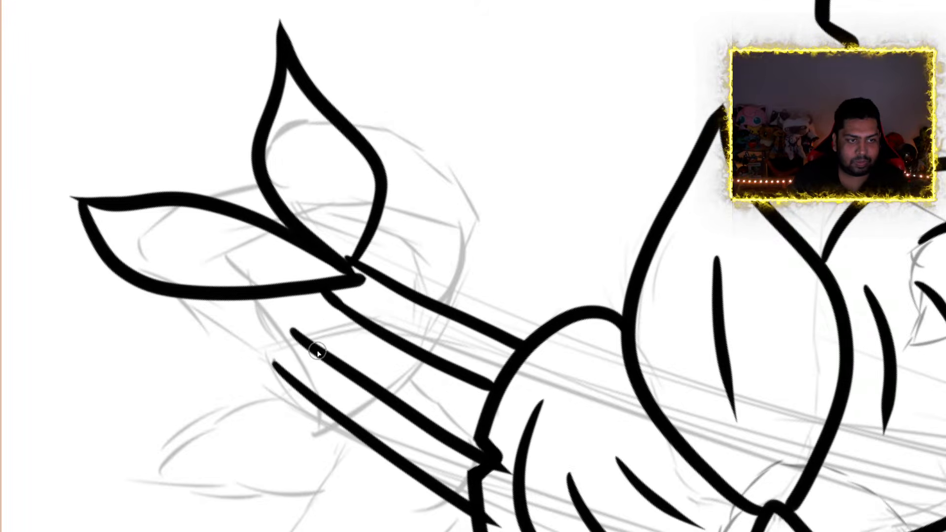
{"action": "mouse_move", "coordinate": [289, 356]}
{"action": "left_mouse_down"}
{"action": "mouse_move", "coordinate": [250, 351]}
{"action": "mouse_move", "coordinate": [146, 378]}
{"action": "mouse_move", "coordinate": [108, 425]}
{"action": "mouse_move", "coordinate": [79, 424]}
{"action": "mouse_move", "coordinate": [169, 452]}
{"action": "mouse_move", "coordinate": [257, 439]}
{"action": "mouse_move", "coordinate": [269, 408]}
{"action": "left_mouse_up"}
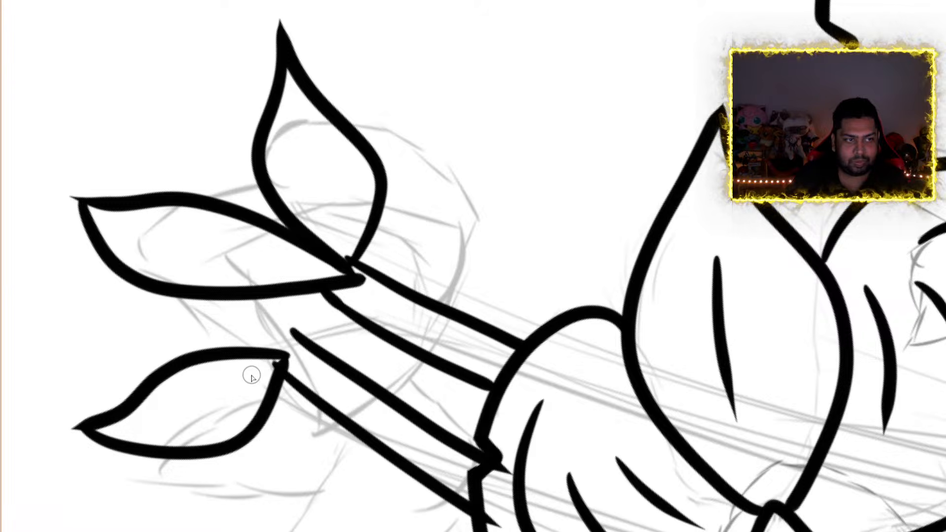
{"action": "key", "text": "ctrl+z"}
{"action": "key", "text": "ctrl+z"}
{"action": "key", "text": "ctrl+z"}
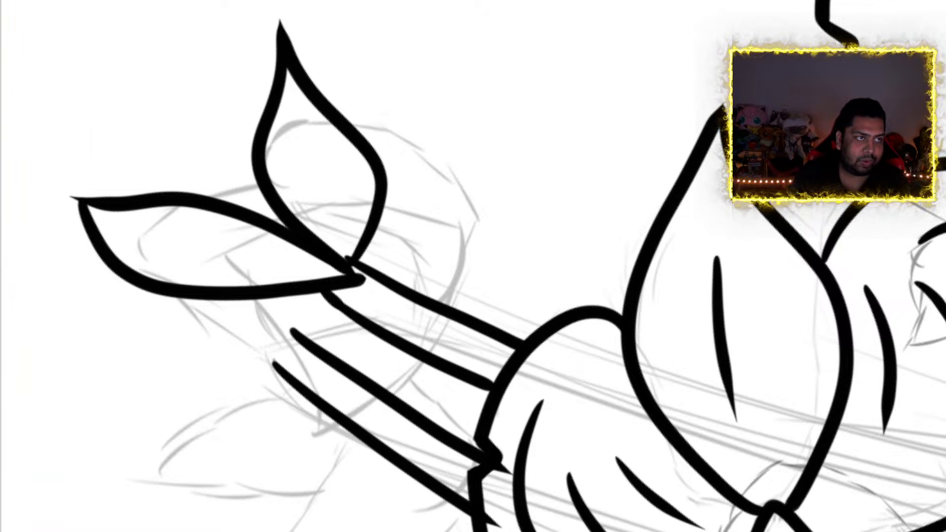
{"action": "key", "text": "ctrl+z"}
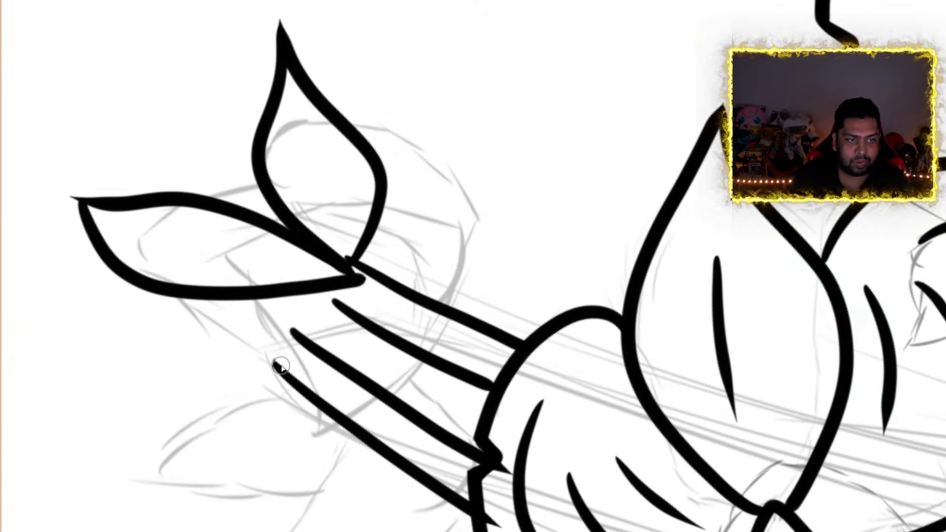
Ink two pointed leaves at the lower stem's tip and erase the older leaf's lines that overlap inside the front leaf
{"action": "mouse_move", "coordinate": [284, 351]}
{"action": "left_mouse_down"}
{"action": "mouse_move", "coordinate": [175, 372]}
{"action": "mouse_move", "coordinate": [127, 457]}
{"action": "mouse_move", "coordinate": [90, 450]}
{"action": "mouse_move", "coordinate": [118, 474]}
{"action": "mouse_move", "coordinate": [242, 477]}
{"action": "mouse_move", "coordinate": [284, 347]}
{"action": "mouse_move", "coordinate": [247, 339]}
{"action": "mouse_move", "coordinate": [214, 270]}
{"action": "mouse_move", "coordinate": [220, 177]}
{"action": "mouse_move", "coordinate": [197, 143]}
{"action": "mouse_move", "coordinate": [239, 151]}
{"action": "mouse_move", "coordinate": [276, 189]}
{"action": "mouse_move", "coordinate": [305, 279]}
{"action": "mouse_move", "coordinate": [283, 347]}
{"action": "mouse_move", "coordinate": [273, 345]}
{"action": "left_mouse_up"}
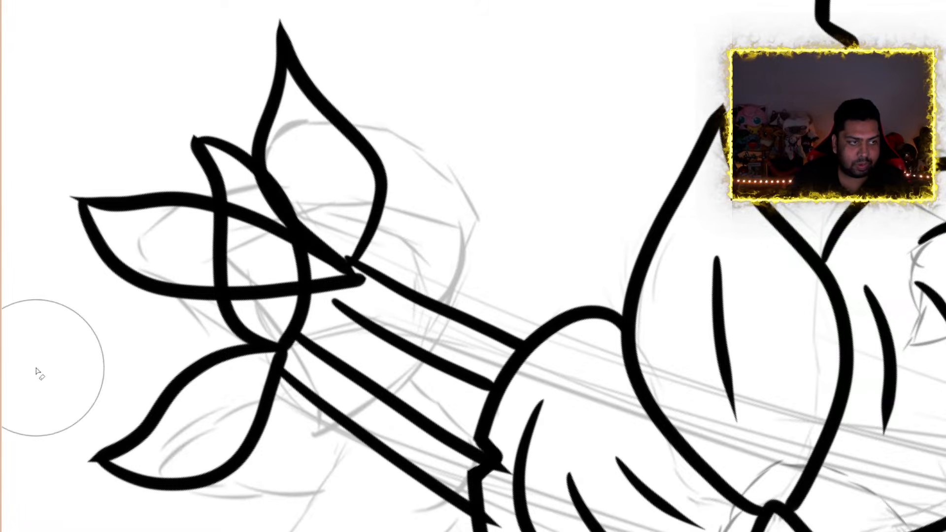
{"action": "key", "text": "e"}
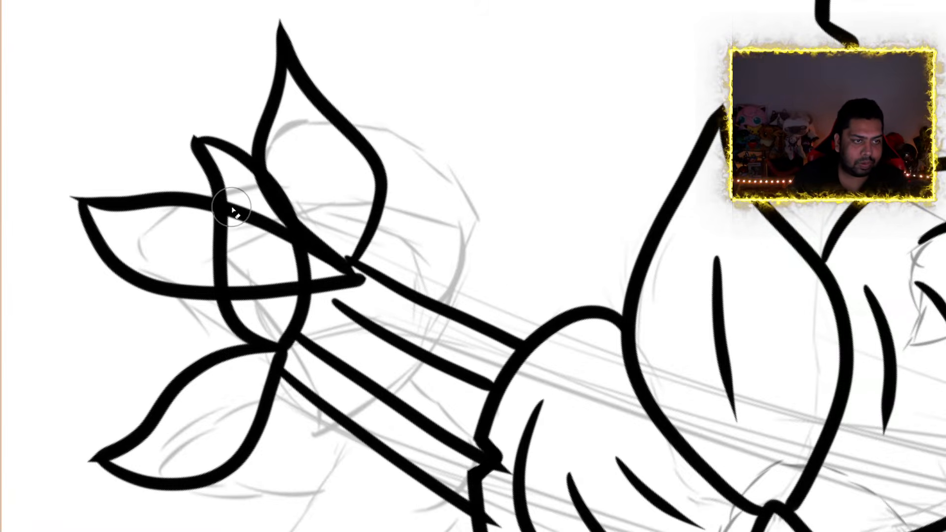
{"action": "left_click_drag", "start_coordinate": [232, 208], "coordinate": [239, 222]}
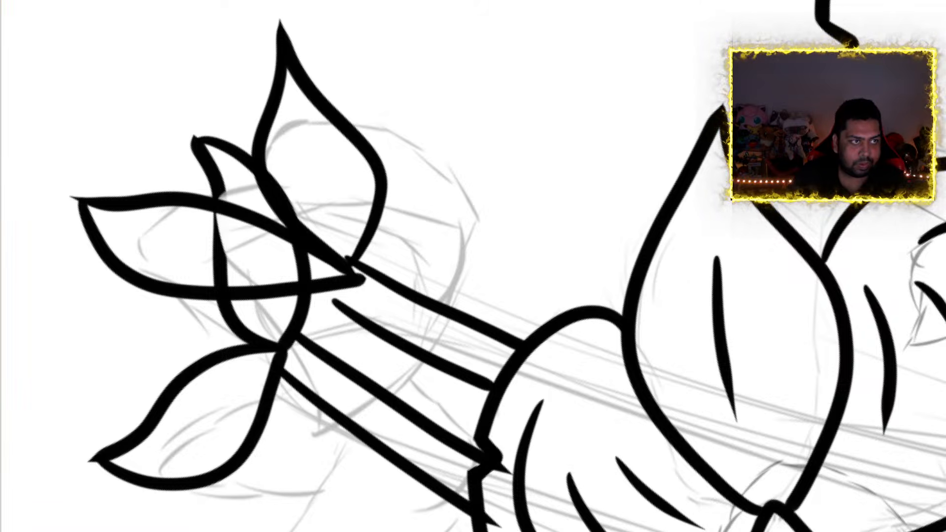
{"action": "key", "text": "ctrl+z"}
{"action": "key", "text": "e"}
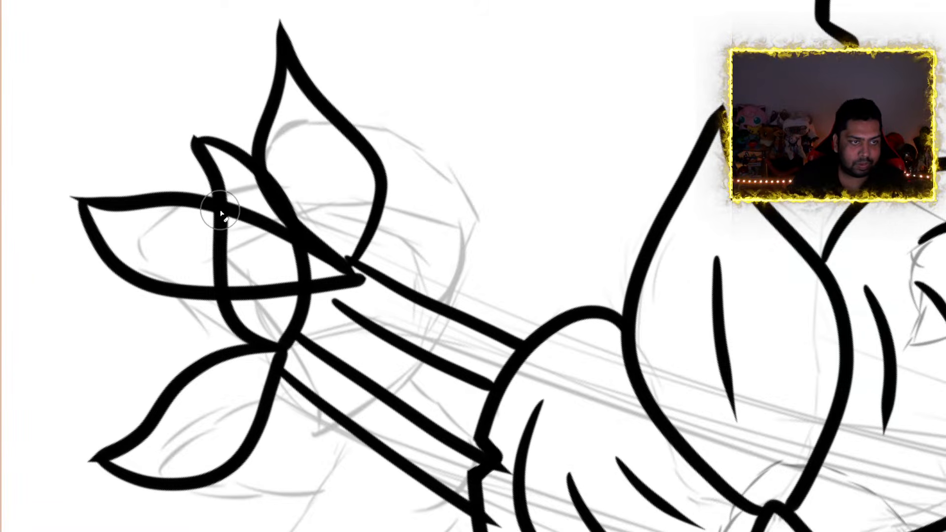
{"action": "left_click_drag", "start_coordinate": [229, 211], "coordinate": [283, 254]}
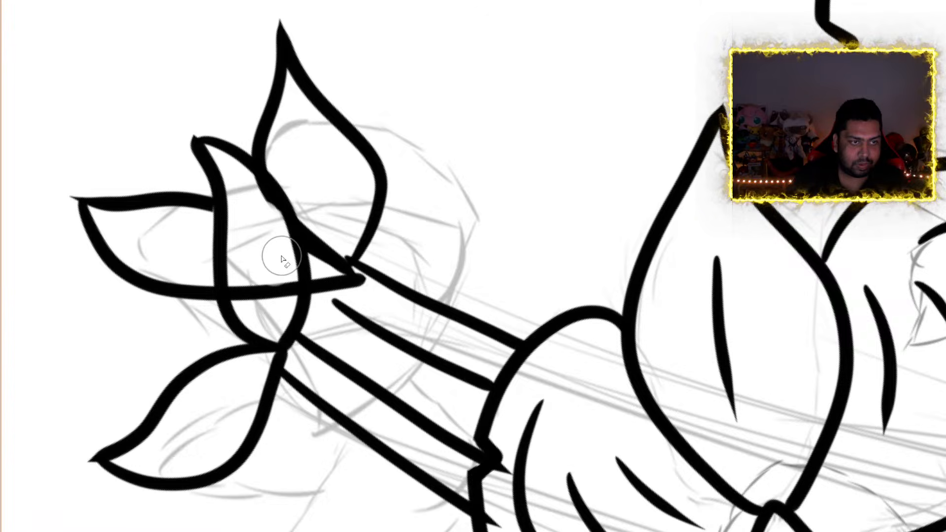
{"action": "left_click_drag", "start_coordinate": [260, 207], "coordinate": [252, 193]}
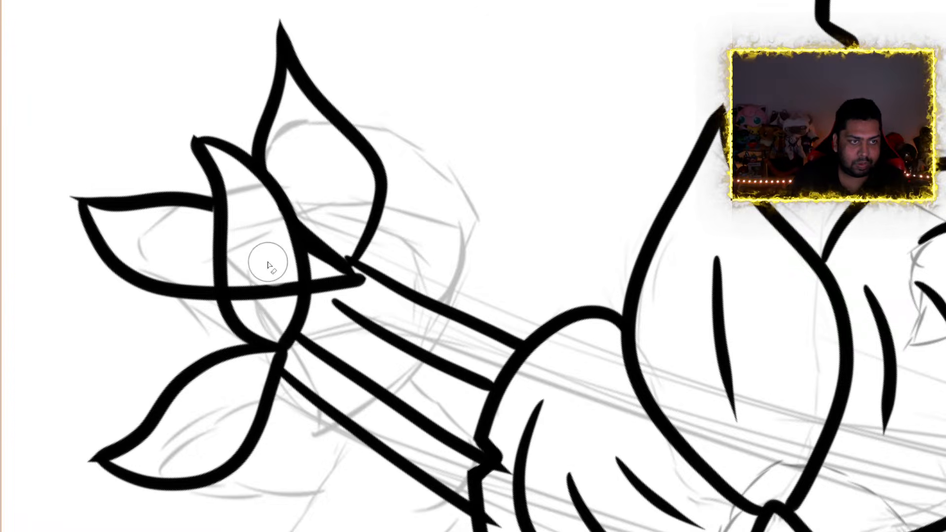
{"action": "left_click_drag", "start_coordinate": [273, 287], "coordinate": [278, 274]}
{"action": "left_click_drag", "start_coordinate": [245, 303], "coordinate": [246, 287]}
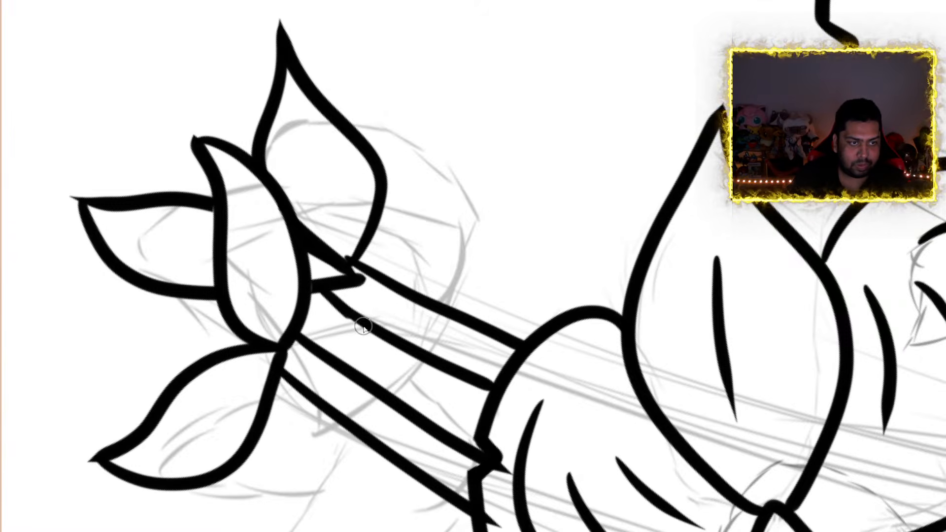
Ink two more pointed leaves in the end cluster, one upright behind the front leaf and one reaching outward, erasing the overlapping outline
{"action": "scroll", "coordinate": [370, 326], "scroll_direction": "down", "scroll_amount": 13}
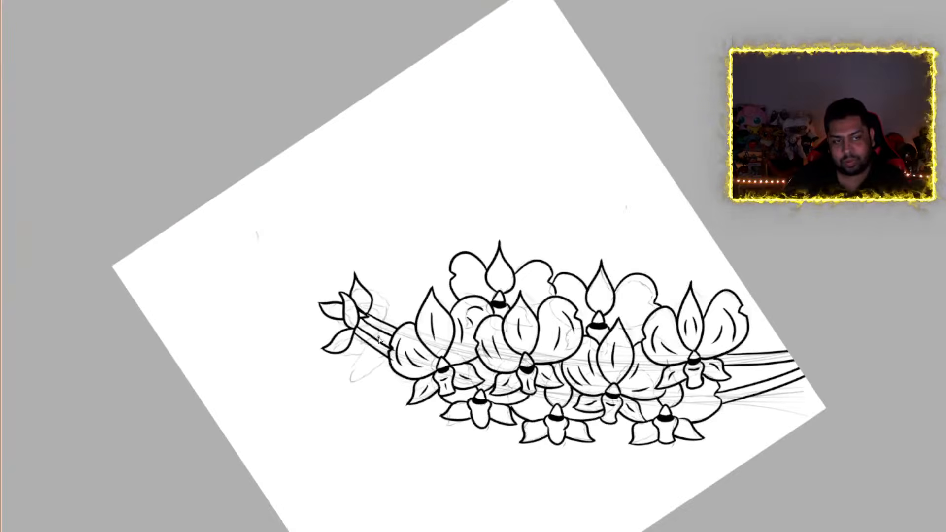
{"action": "scroll", "coordinate": [380, 340], "scroll_direction": "up", "scroll_amount": 1}
{"action": "scroll", "coordinate": [379, 340], "scroll_direction": "up", "scroll_amount": 1}
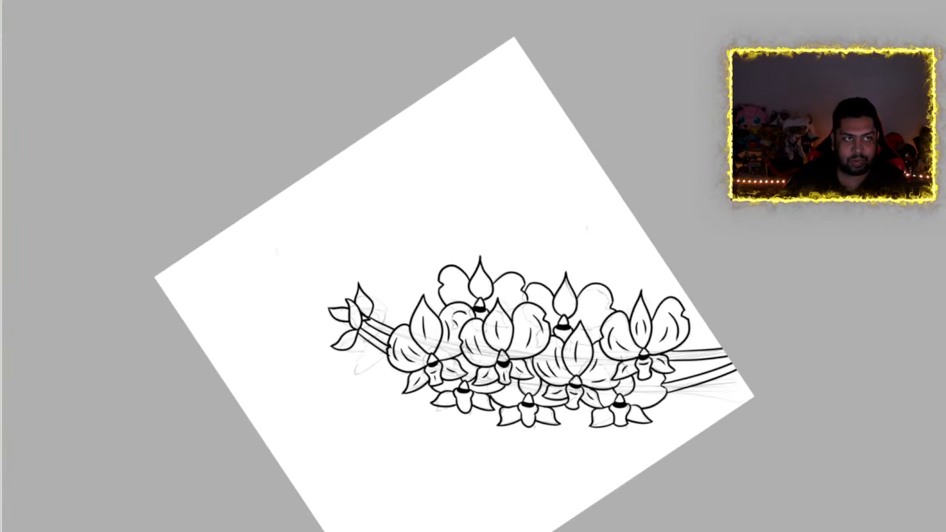
{"action": "key", "text": "5"}
{"action": "scroll", "coordinate": [303, 225], "scroll_direction": "down", "scroll_amount": 1}
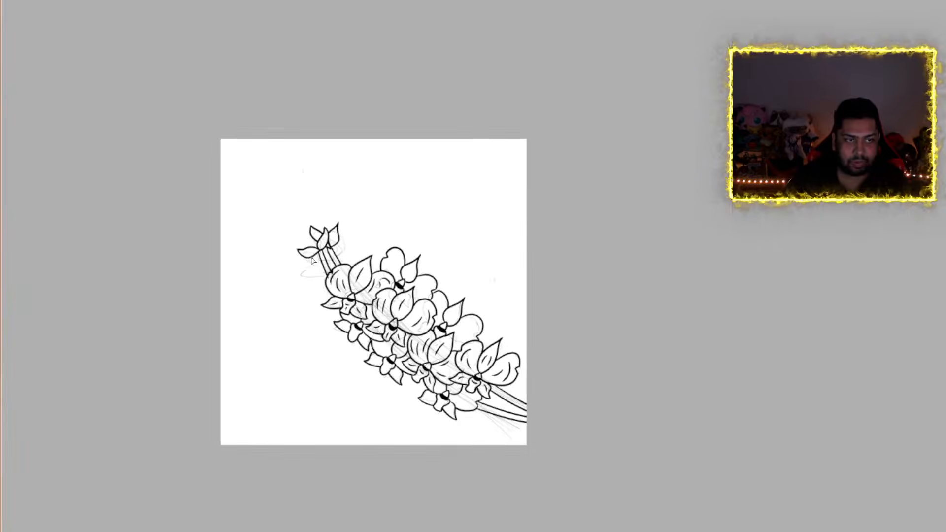
{"action": "scroll", "coordinate": [318, 250], "scroll_direction": "up", "scroll_amount": 5}
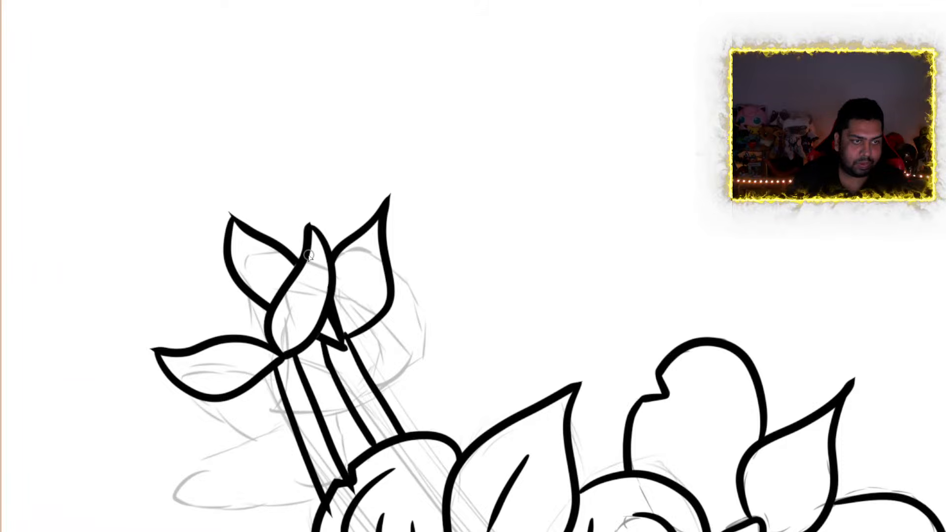
{"action": "mouse_move", "coordinate": [301, 258]}
{"action": "left_mouse_down"}
{"action": "mouse_move", "coordinate": [275, 205]}
{"action": "mouse_move", "coordinate": [292, 143]}
{"action": "mouse_move", "coordinate": [285, 129]}
{"action": "mouse_move", "coordinate": [345, 205]}
{"action": "mouse_move", "coordinate": [338, 246]}
{"action": "left_mouse_up"}
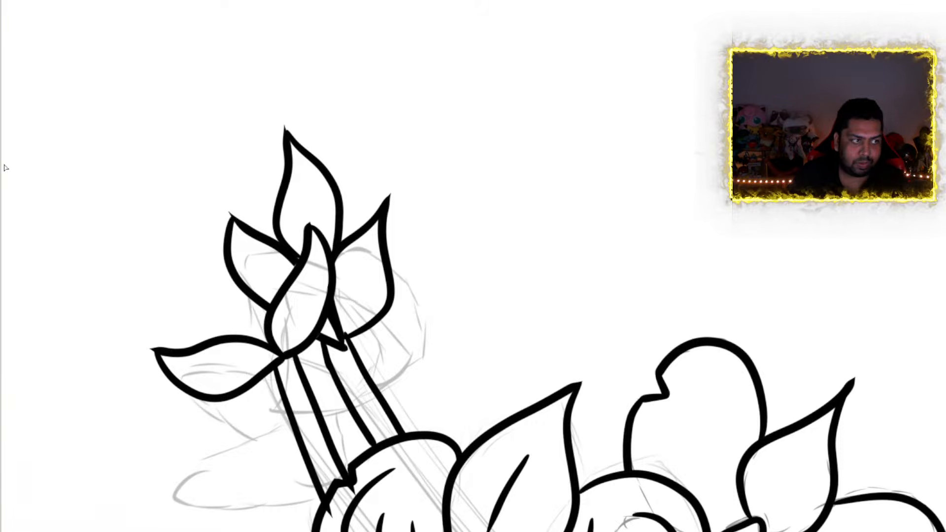
{"action": "mouse_move", "coordinate": [265, 320]}
{"action": "left_mouse_down"}
{"action": "mouse_move", "coordinate": [264, 283]}
{"action": "mouse_move", "coordinate": [144, 219]}
{"action": "mouse_move", "coordinate": [207, 294]}
{"action": "mouse_move", "coordinate": [222, 333]}
{"action": "left_mouse_up"}
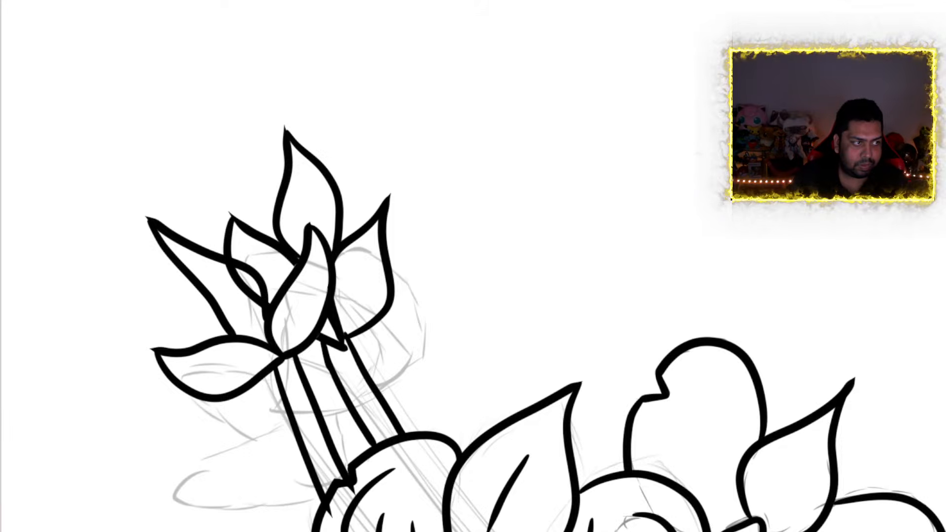
{"action": "left_click_drag", "start_coordinate": [219, 270], "coordinate": [254, 304]}
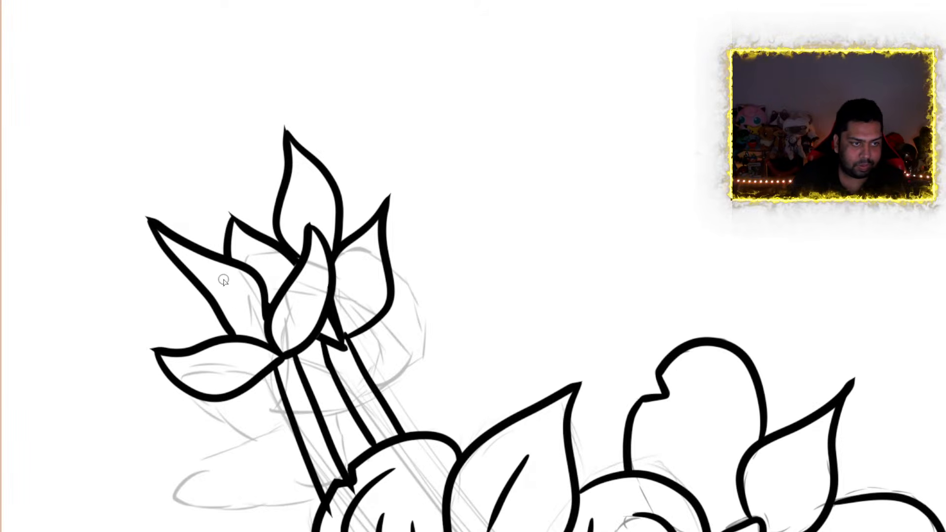
Ink a short tapered center vein in five leaves of the end cluster, leaving the partly hidden rear leaf plain
{"action": "left_click_drag", "start_coordinate": [223, 280], "coordinate": [261, 335]}
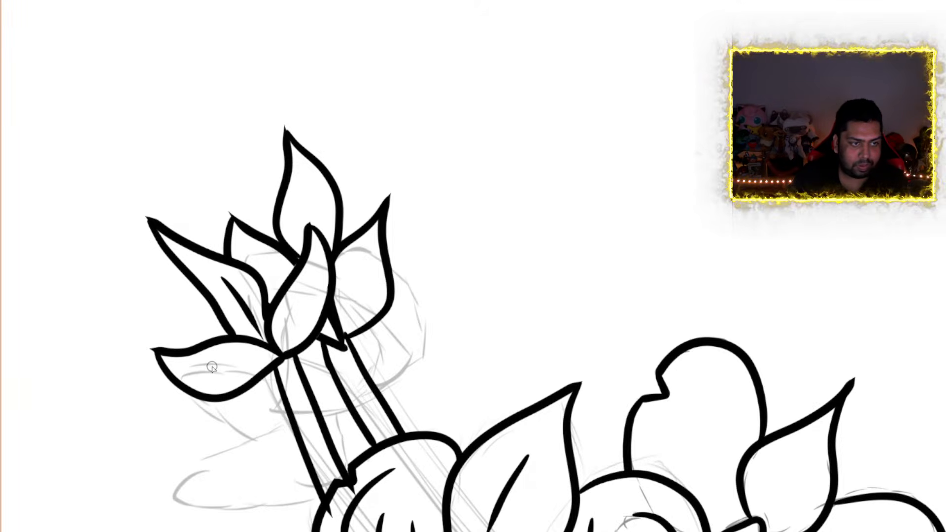
{"action": "left_click_drag", "start_coordinate": [211, 367], "coordinate": [270, 359]}
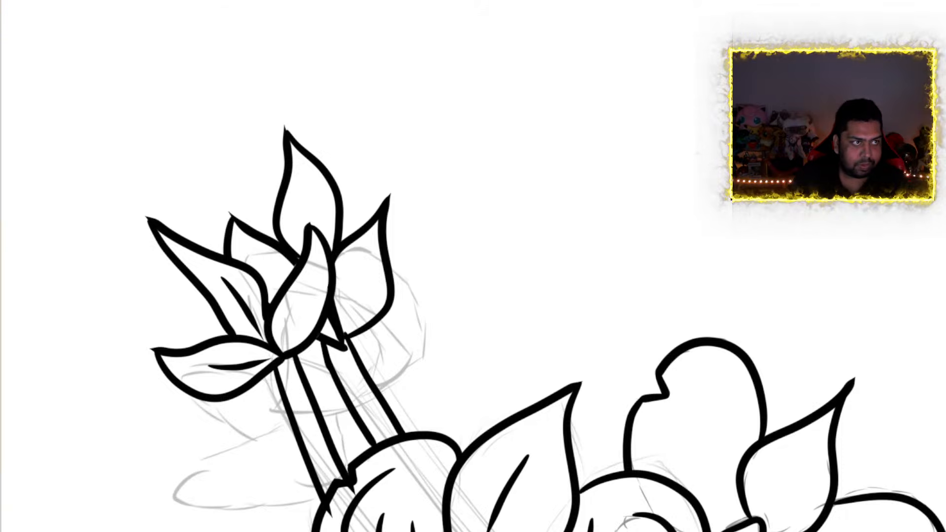
{"action": "key", "text": "ctrl+z"}
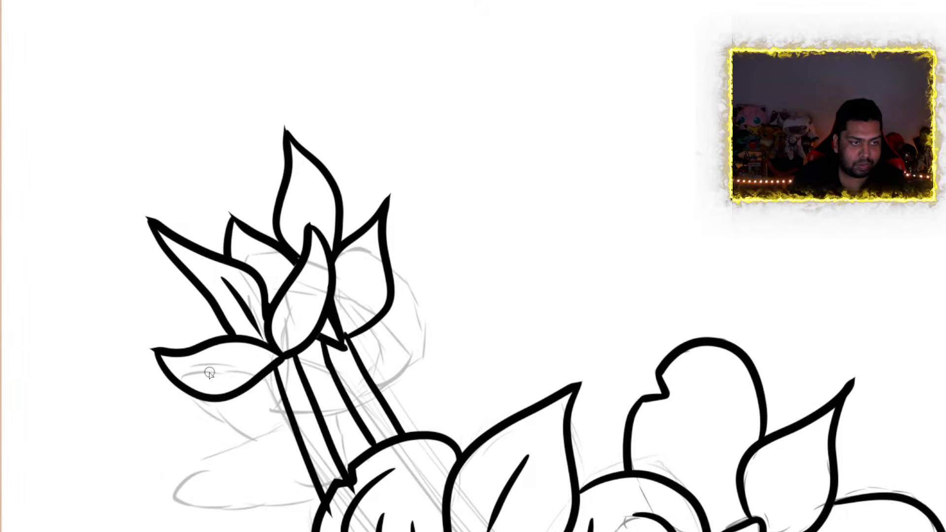
{"action": "mouse_move", "coordinate": [209, 374]}
{"action": "left_mouse_down"}
{"action": "mouse_move", "coordinate": [246, 370]}
{"action": "mouse_move", "coordinate": [255, 360]}
{"action": "left_mouse_up"}
{"action": "left_click_drag", "start_coordinate": [305, 290], "coordinate": [290, 321]}
{"action": "left_click_drag", "start_coordinate": [304, 181], "coordinate": [311, 220]}
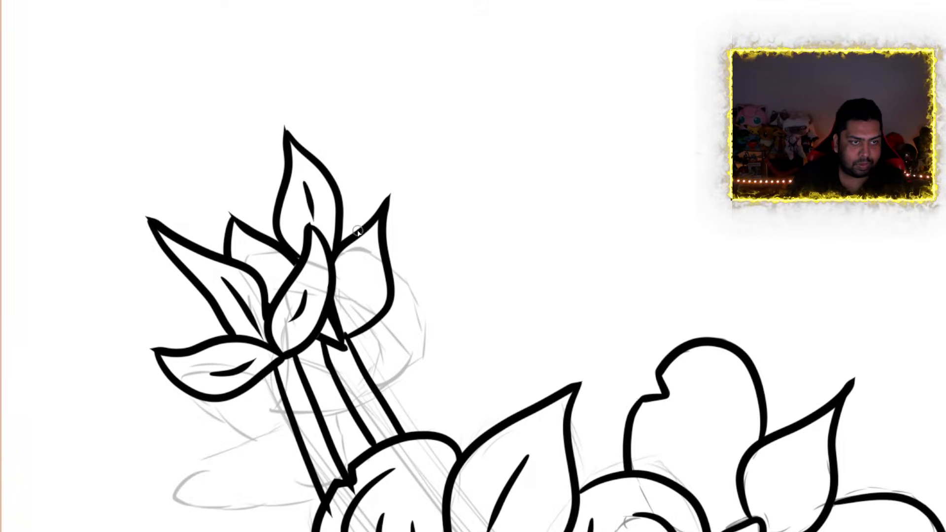
{"action": "left_click_drag", "start_coordinate": [365, 269], "coordinate": [349, 312]}
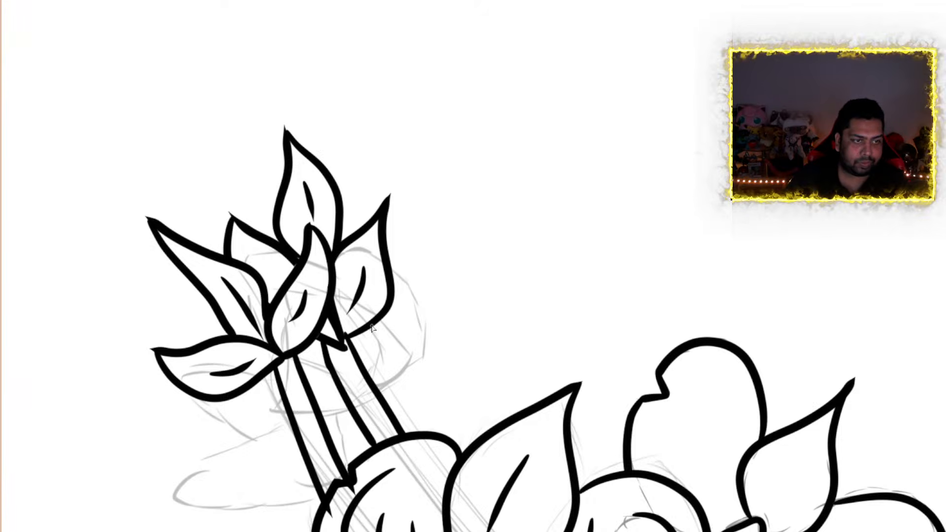
Add fine short side veins around the center veins of the front, upright and two flanking upper leaves
{"action": "scroll", "coordinate": [312, 305], "scroll_direction": "up", "scroll_amount": 5}
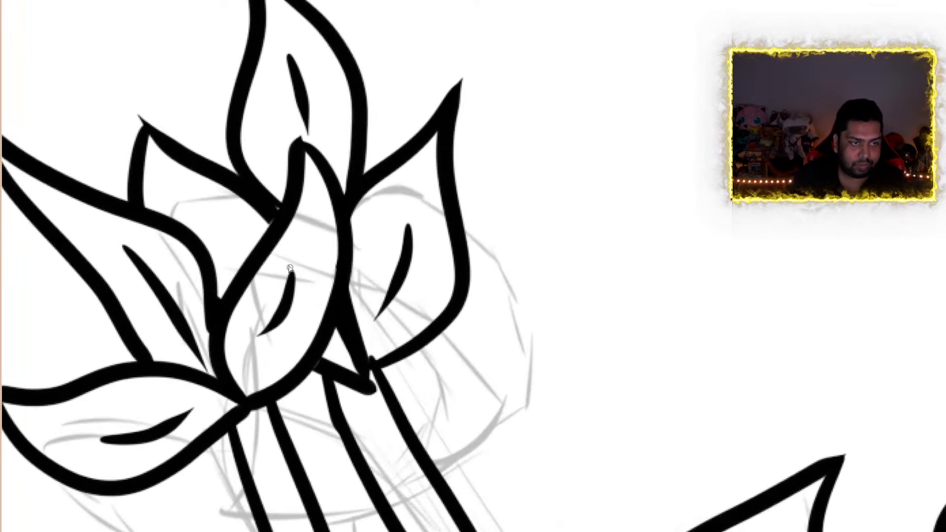
{"action": "mouse_move", "coordinate": [304, 277]}
{"action": "left_mouse_down"}
{"action": "mouse_move", "coordinate": [325, 280]}
{"action": "mouse_move", "coordinate": [311, 334]}
{"action": "left_mouse_up"}
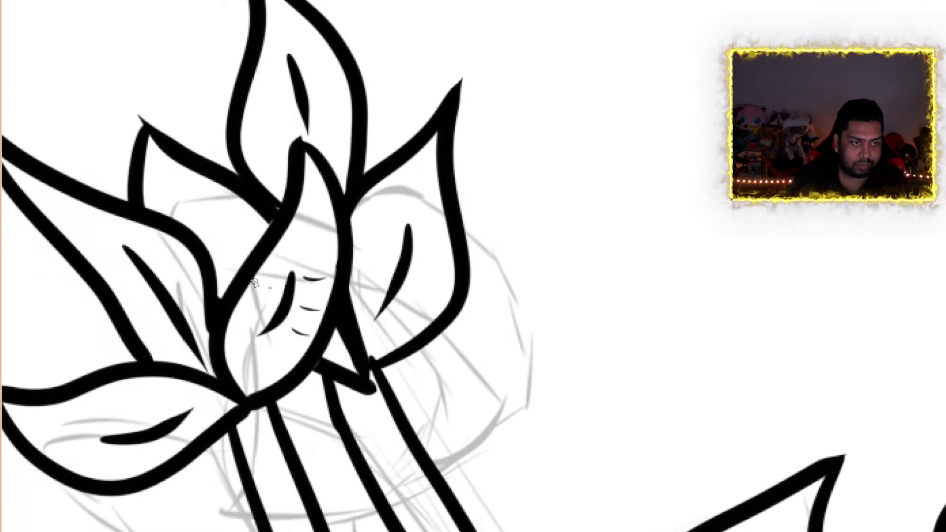
{"action": "mouse_move", "coordinate": [256, 281]}
{"action": "left_mouse_down"}
{"action": "mouse_move", "coordinate": [270, 287]}
{"action": "mouse_move", "coordinate": [264, 304]}
{"action": "left_mouse_up"}
{"action": "left_click_drag", "start_coordinate": [257, 322], "coordinate": [235, 318]}
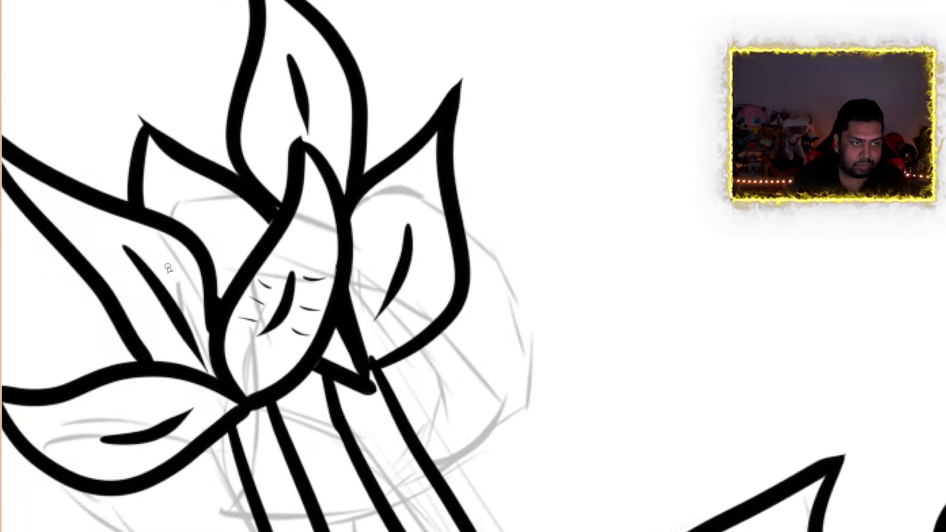
{"action": "mouse_move", "coordinate": [168, 265]}
{"action": "left_mouse_down"}
{"action": "mouse_move", "coordinate": [174, 252]}
{"action": "mouse_move", "coordinate": [179, 276]}
{"action": "mouse_move", "coordinate": [118, 294]}
{"action": "mouse_move", "coordinate": [144, 321]}
{"action": "left_mouse_up"}
{"action": "left_click_drag", "start_coordinate": [311, 84], "coordinate": [338, 72]}
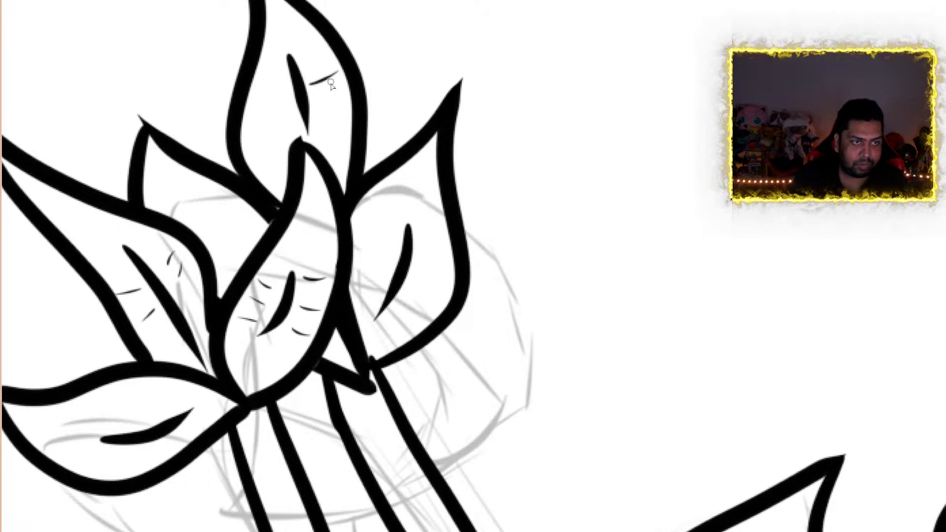
{"action": "left_click_drag", "start_coordinate": [319, 102], "coordinate": [337, 95]}
{"action": "mouse_move", "coordinate": [284, 122]}
{"action": "left_mouse_down"}
{"action": "mouse_move", "coordinate": [256, 146]}
{"action": "mouse_move", "coordinate": [284, 123]}
{"action": "mouse_move", "coordinate": [280, 101]}
{"action": "left_mouse_up"}
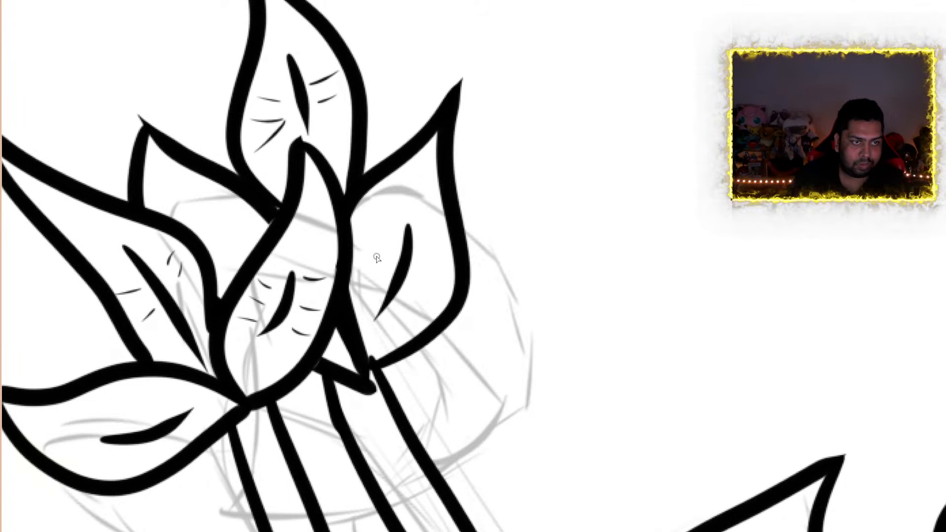
{"action": "mouse_move", "coordinate": [367, 220]}
{"action": "left_mouse_down"}
{"action": "mouse_move", "coordinate": [384, 245]}
{"action": "mouse_move", "coordinate": [353, 279]}
{"action": "left_mouse_up"}
{"action": "mouse_move", "coordinate": [420, 263]}
{"action": "left_mouse_down"}
{"action": "mouse_move", "coordinate": [445, 257]}
{"action": "mouse_move", "coordinate": [415, 314]}
{"action": "left_mouse_up"}
Add fine short side veins above and below the center vein of the lowest outward-reaching leaf
{"action": "scroll", "coordinate": [412, 309], "scroll_direction": "down", "scroll_amount": 4}
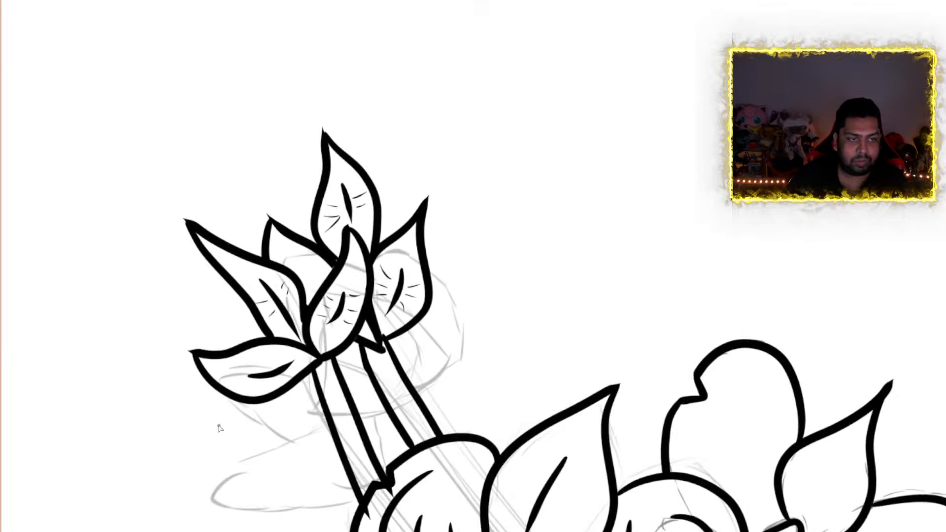
{"action": "scroll", "coordinate": [221, 427], "scroll_direction": "up", "scroll_amount": 4}
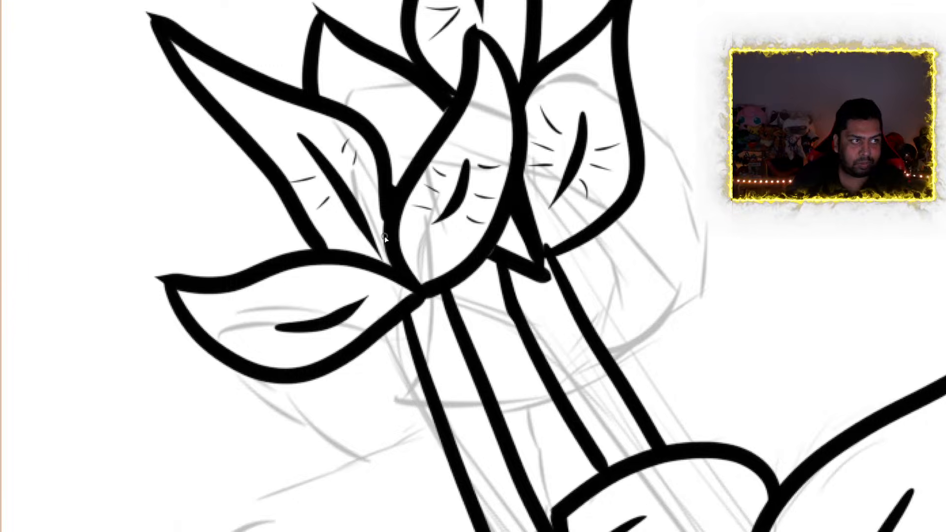
{"action": "mouse_move", "coordinate": [291, 315]}
{"action": "left_mouse_down"}
{"action": "mouse_move", "coordinate": [257, 296]}
{"action": "mouse_move", "coordinate": [308, 310]}
{"action": "mouse_move", "coordinate": [326, 302]}
{"action": "left_mouse_up"}
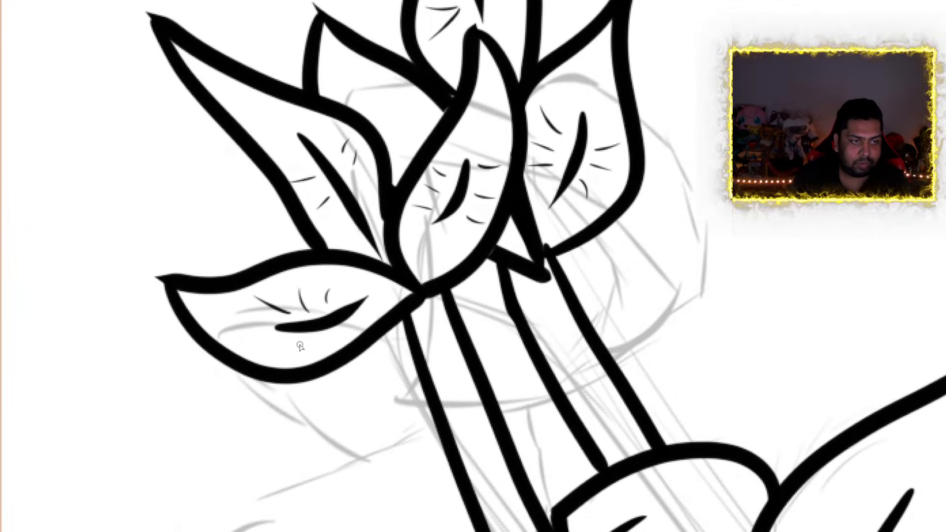
{"action": "mouse_move", "coordinate": [300, 347]}
{"action": "left_mouse_down"}
{"action": "mouse_move", "coordinate": [303, 365]}
{"action": "mouse_move", "coordinate": [358, 336]}
{"action": "left_mouse_up"}
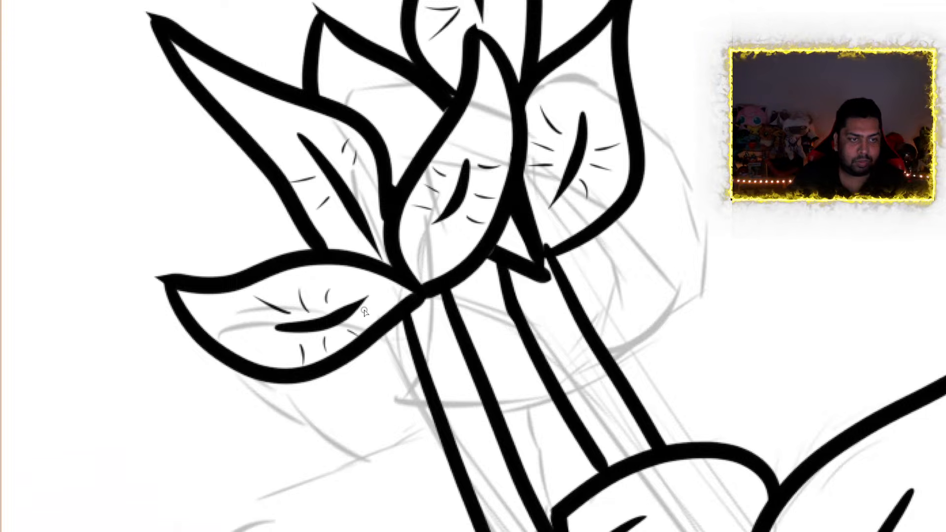
Hide the rough sketch beneath the inked orchid cluster
{"action": "scroll", "coordinate": [365, 311], "scroll_direction": "down", "scroll_amount": 7}
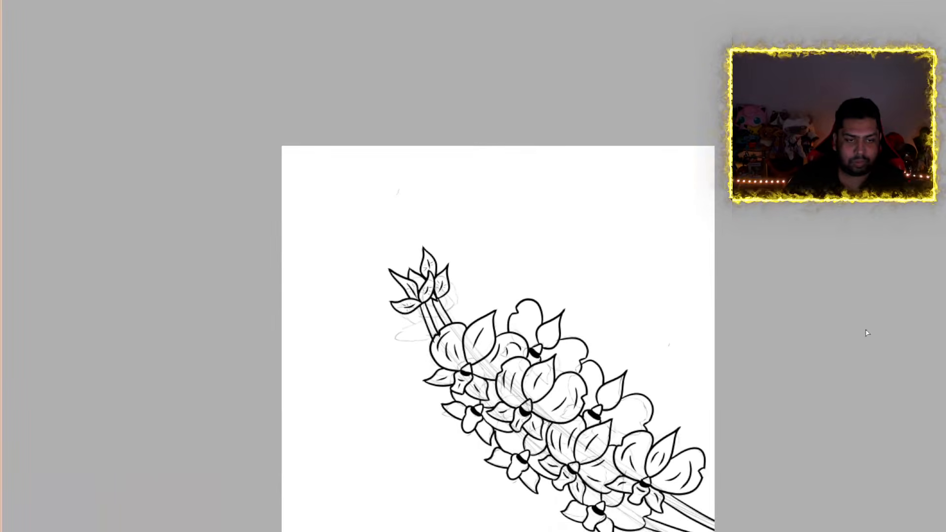
{"action": "scroll", "coordinate": [497, 323], "scroll_direction": "down", "scroll_amount": 7}
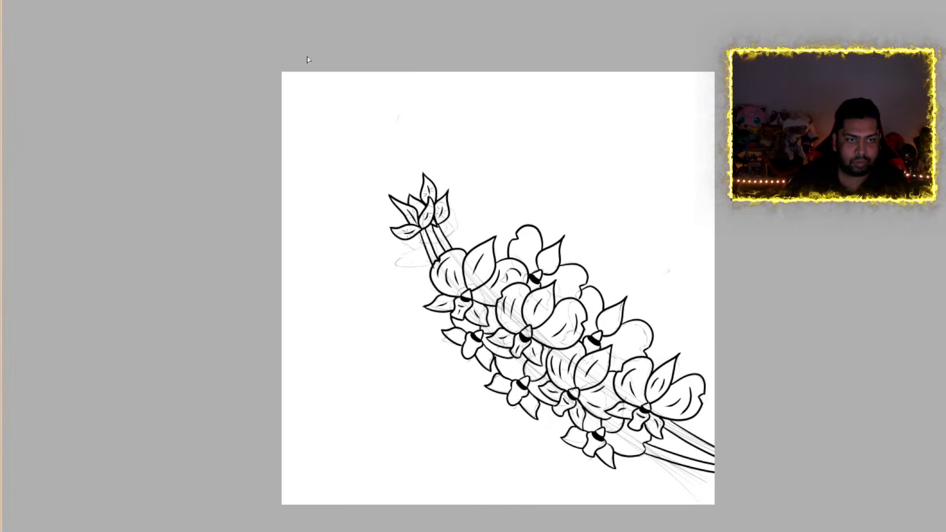
{"action": "scroll", "coordinate": [475, 511], "scroll_direction": "right", "scroll_amount": 5}
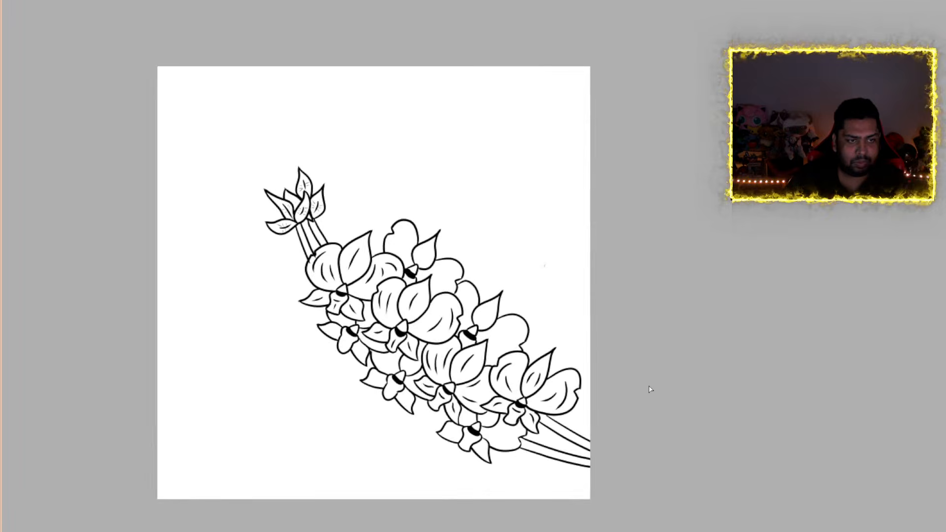
Ink curved crease lines in the two side petals of the upper back orchid, three in one and two in the other
{"action": "scroll", "coordinate": [651, 389], "scroll_direction": "up", "scroll_amount": 1}
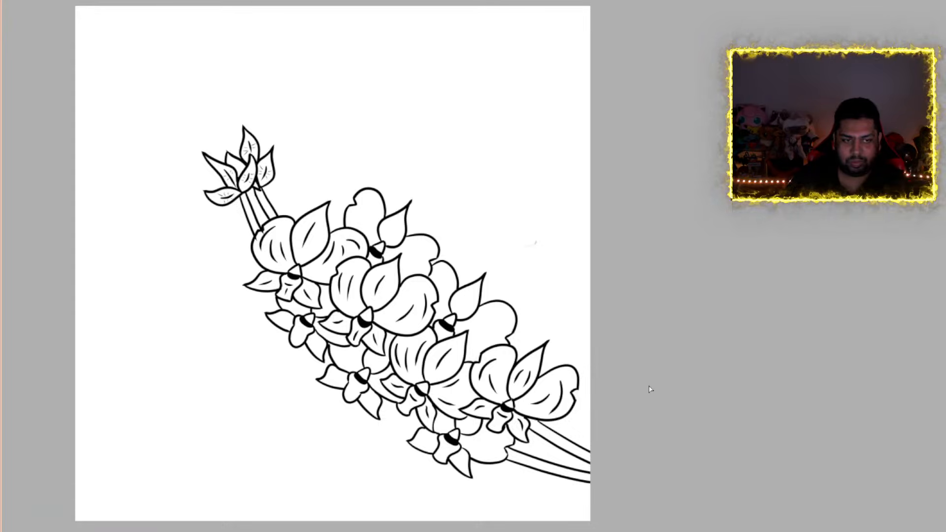
{"action": "scroll", "coordinate": [445, 430], "scroll_direction": "up", "scroll_amount": 4}
{"action": "scroll", "coordinate": [457, 416], "scroll_direction": "down", "scroll_amount": 3}
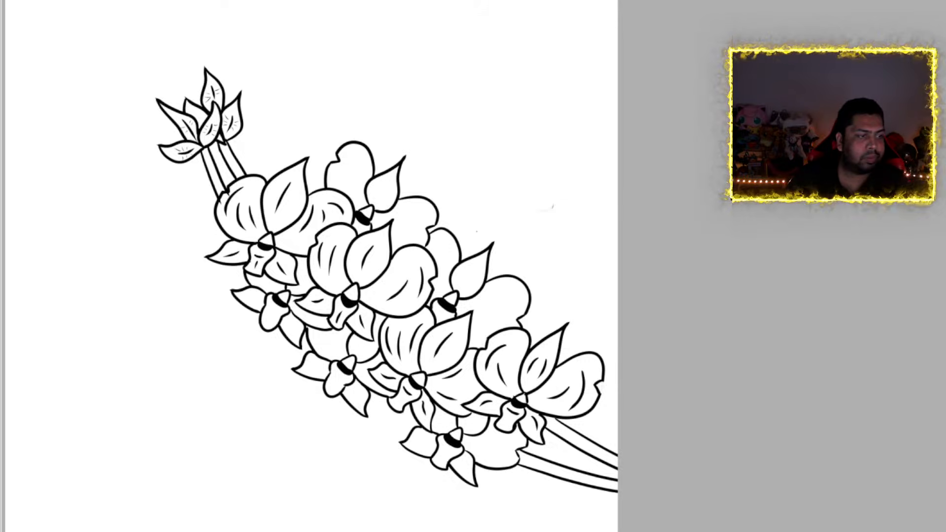
{"action": "scroll", "coordinate": [472, 358], "scroll_direction": "up", "scroll_amount": 3}
{"action": "scroll", "coordinate": [364, 71], "scroll_direction": "up", "scroll_amount": 3}
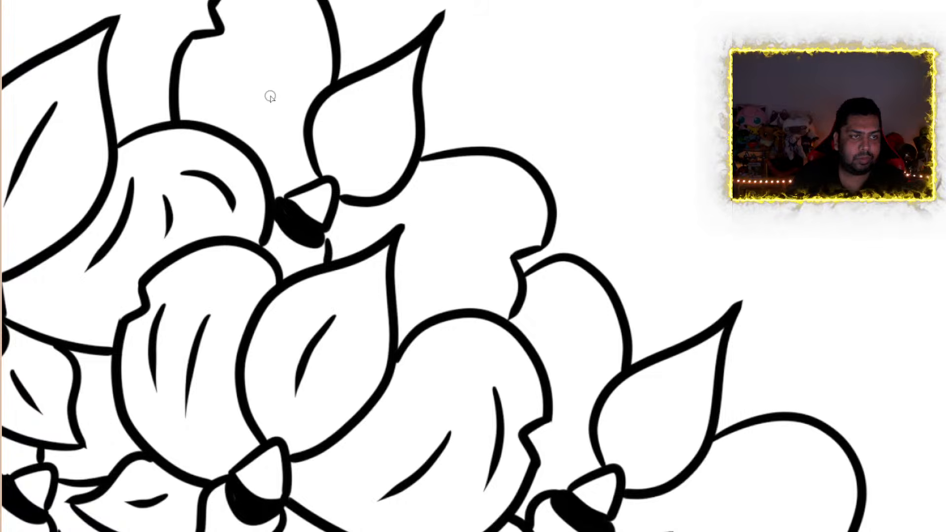
{"action": "left_click_drag", "start_coordinate": [207, 92], "coordinate": [249, 96]}
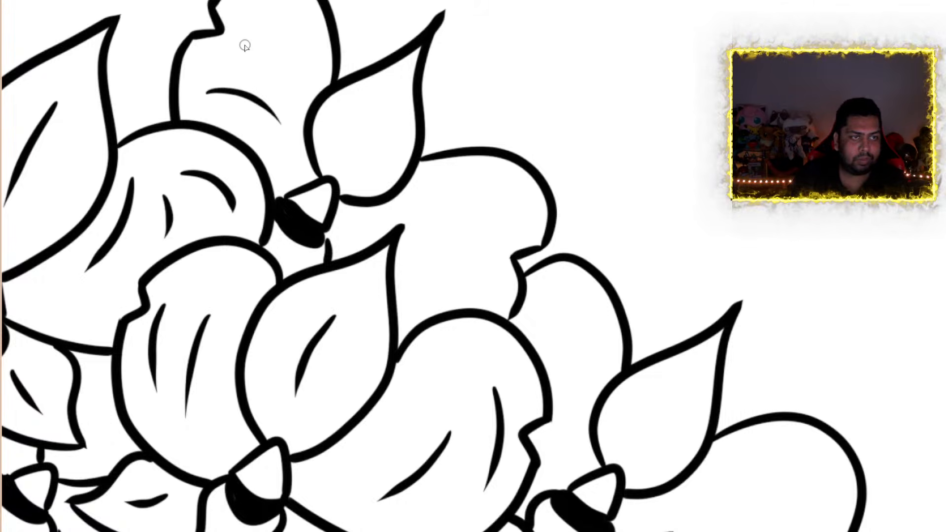
{"action": "left_click_drag", "start_coordinate": [238, 52], "coordinate": [280, 75]}
{"action": "left_click_drag", "start_coordinate": [256, 11], "coordinate": [299, 47]}
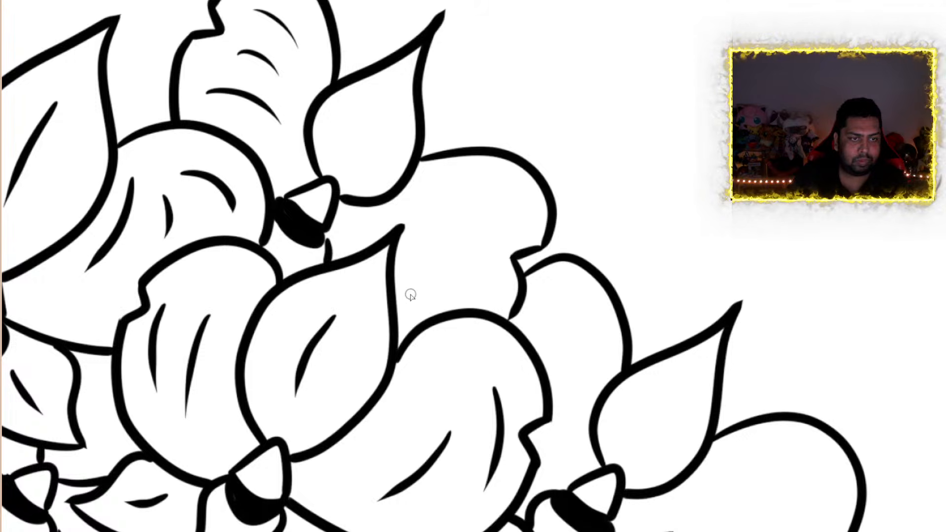
{"action": "left_click_drag", "start_coordinate": [412, 290], "coordinate": [475, 266]}
{"action": "left_click_drag", "start_coordinate": [422, 242], "coordinate": [471, 214]}
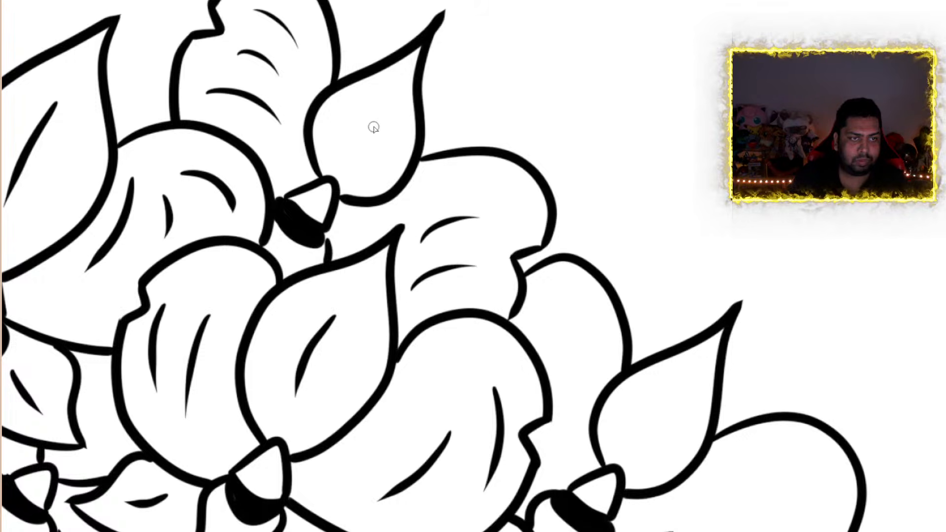
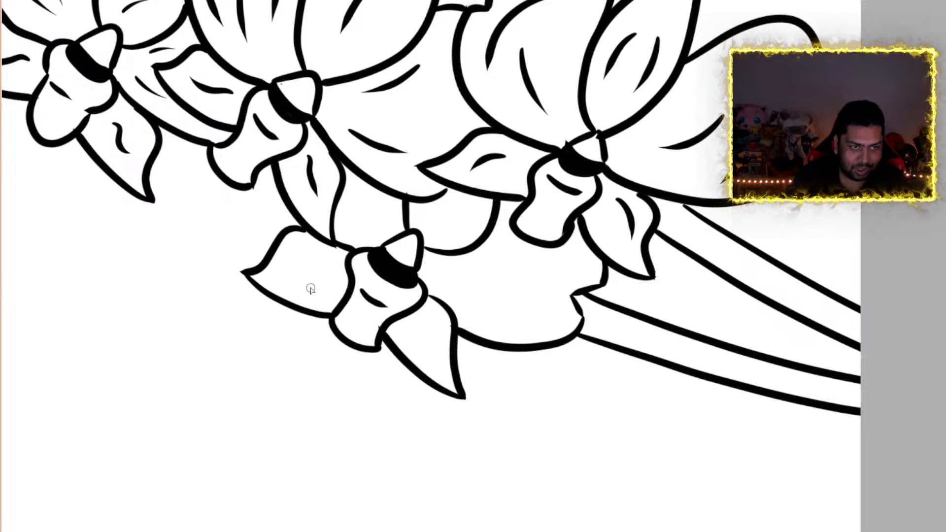
Draw thin vein lines on the pointed petals and the wide back petals of the lowest flower
{"action": "left_click_drag", "start_coordinate": [326, 263], "coordinate": [274, 274]}
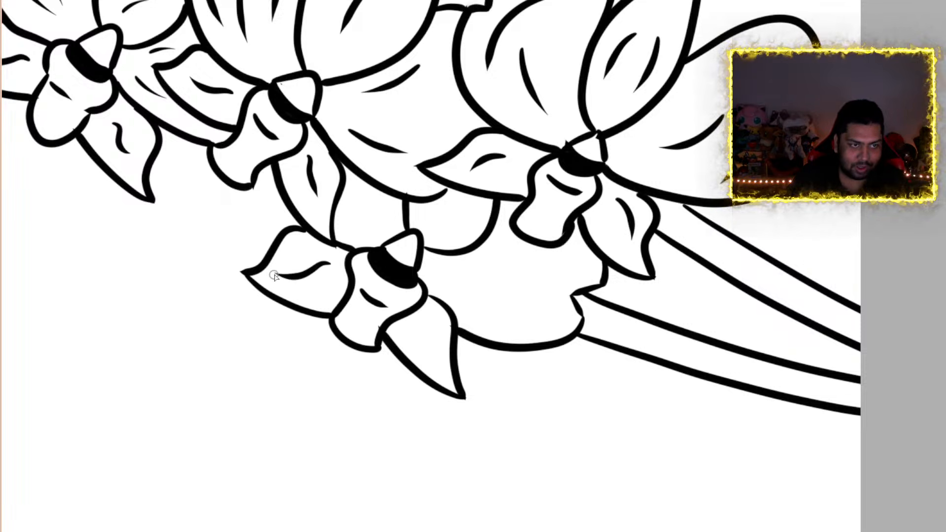
{"action": "left_click_drag", "start_coordinate": [415, 324], "coordinate": [437, 353]}
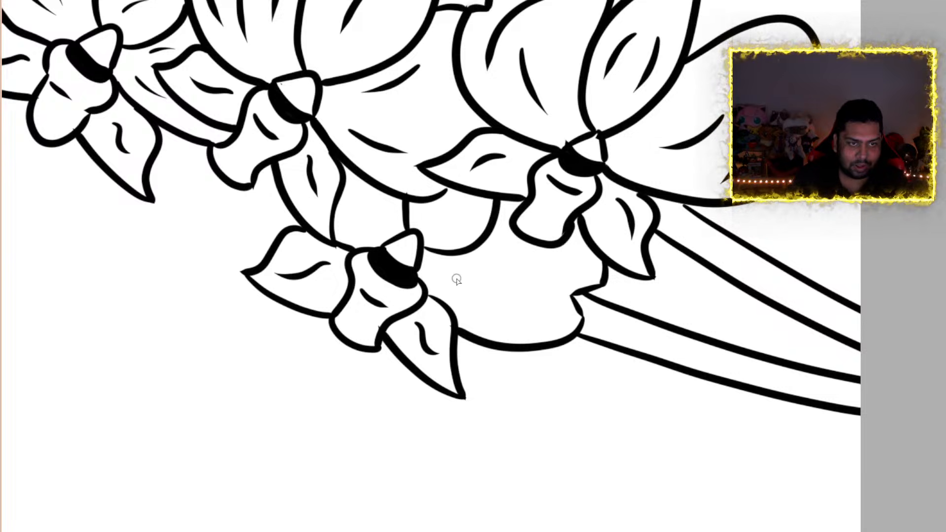
{"action": "left_click_drag", "start_coordinate": [437, 230], "coordinate": [476, 208]}
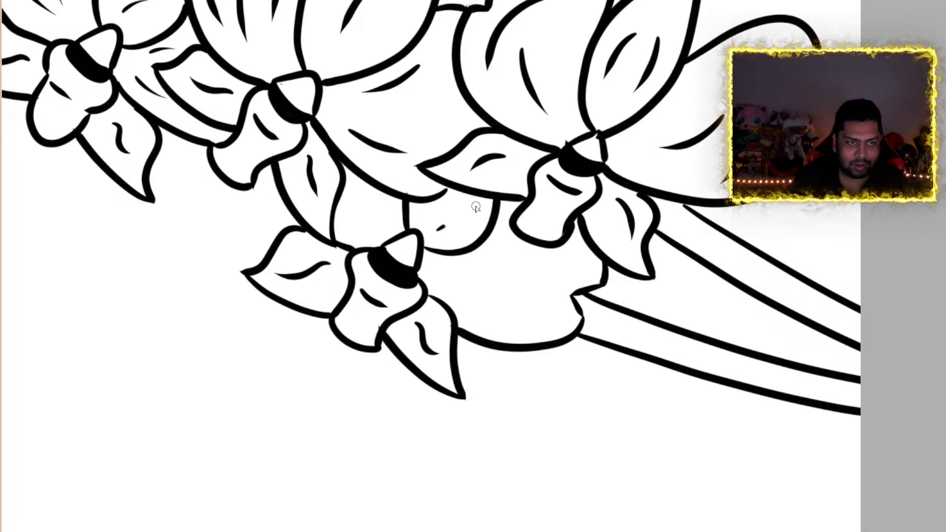
{"action": "left_click_drag", "start_coordinate": [461, 275], "coordinate": [534, 256]}
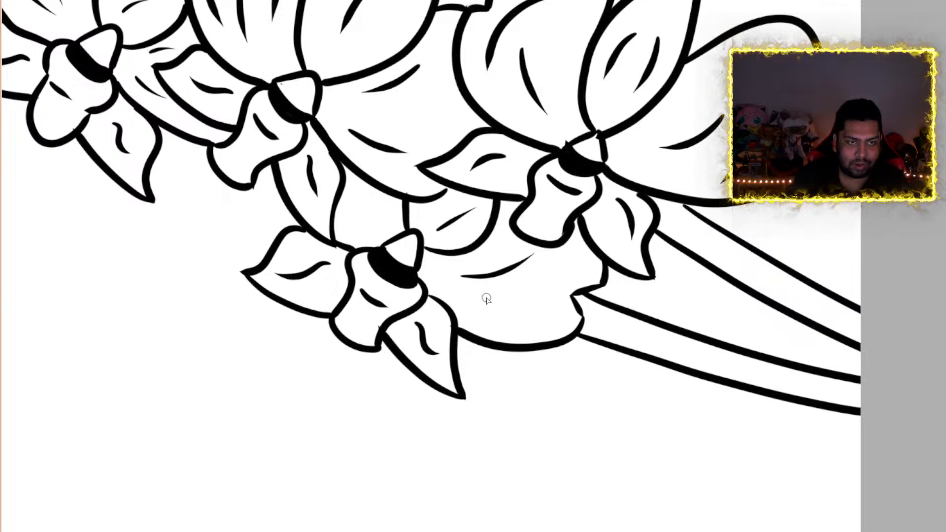
{"action": "left_click_drag", "start_coordinate": [474, 300], "coordinate": [537, 311]}
{"action": "left_click_drag", "start_coordinate": [374, 225], "coordinate": [346, 194]}
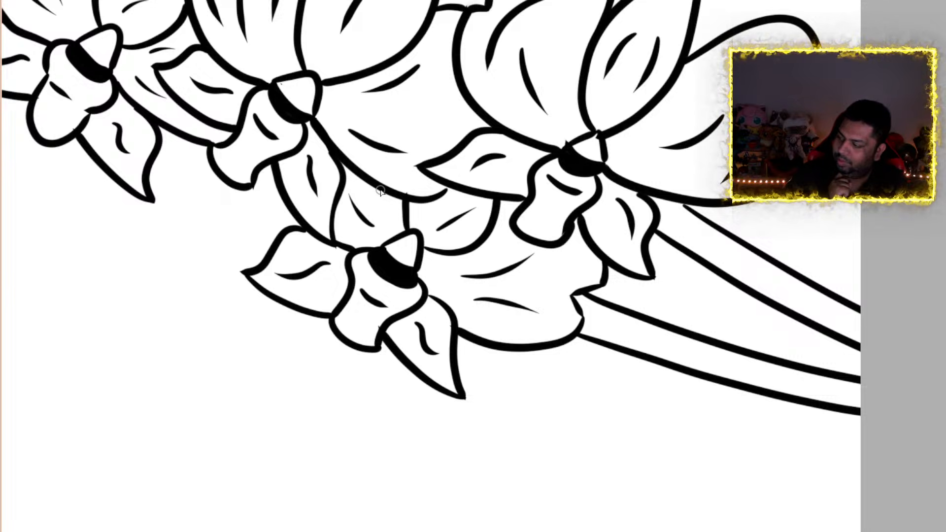
Erase the two stem line ends that overshoot into the notched petal of the flower nearest the buds
{"action": "scroll", "coordinate": [380, 189], "scroll_direction": "down", "scroll_amount": 9}
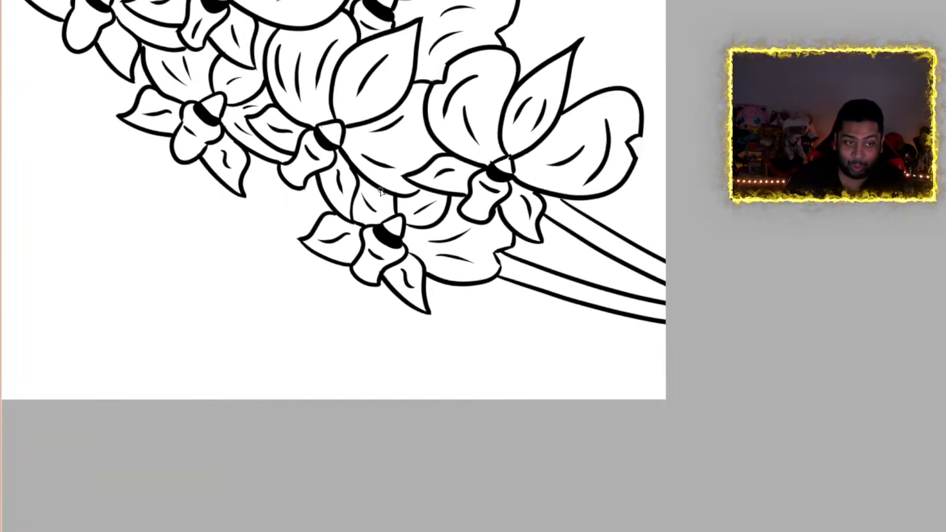
{"action": "scroll", "coordinate": [309, 64], "scroll_direction": "down", "scroll_amount": 1}
{"action": "scroll", "coordinate": [308, 66], "scroll_direction": "up", "scroll_amount": 8}
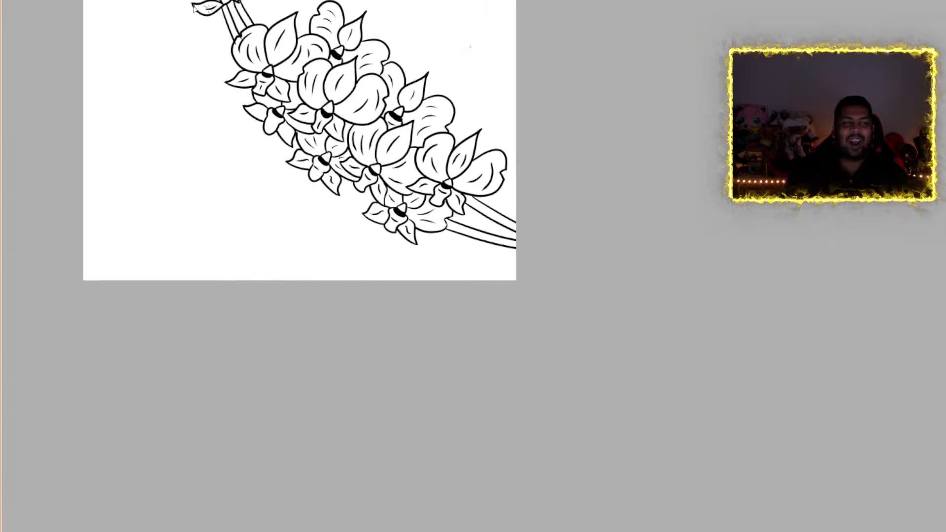
{"action": "scroll", "coordinate": [264, 19], "scroll_direction": "up", "scroll_amount": 3}
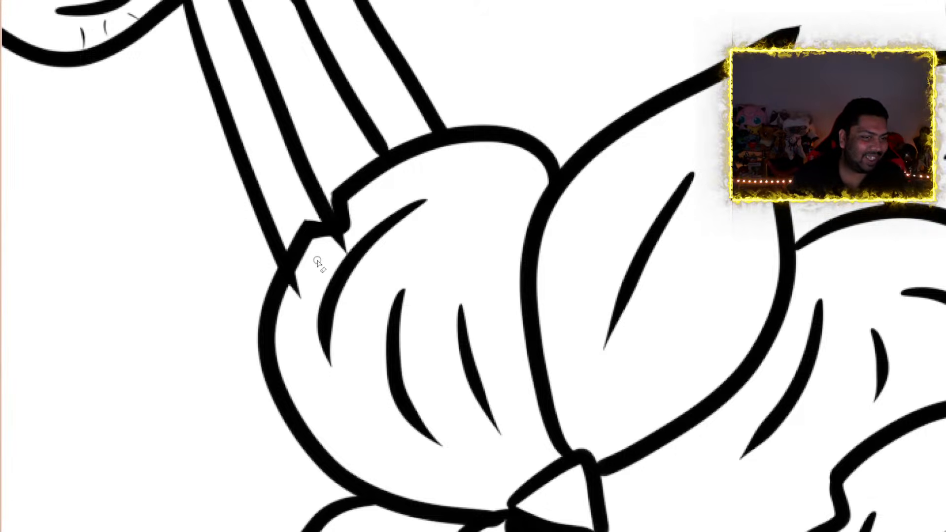
{"action": "scroll", "coordinate": [344, 254], "scroll_direction": "up", "scroll_amount": 2}
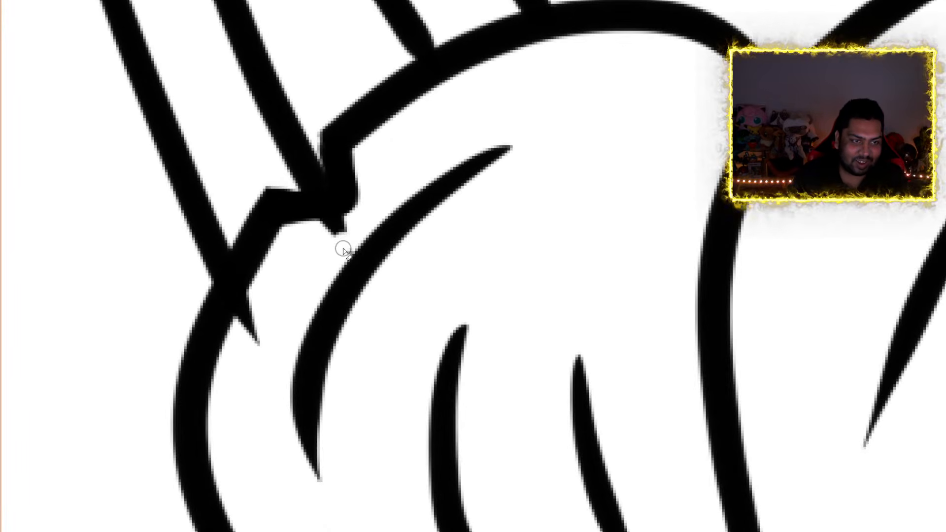
{"action": "mouse_move", "coordinate": [334, 236]}
{"action": "left_mouse_down"}
{"action": "mouse_move", "coordinate": [341, 230]}
{"action": "mouse_move", "coordinate": [318, 232]}
{"action": "mouse_move", "coordinate": [326, 230]}
{"action": "left_mouse_up"}
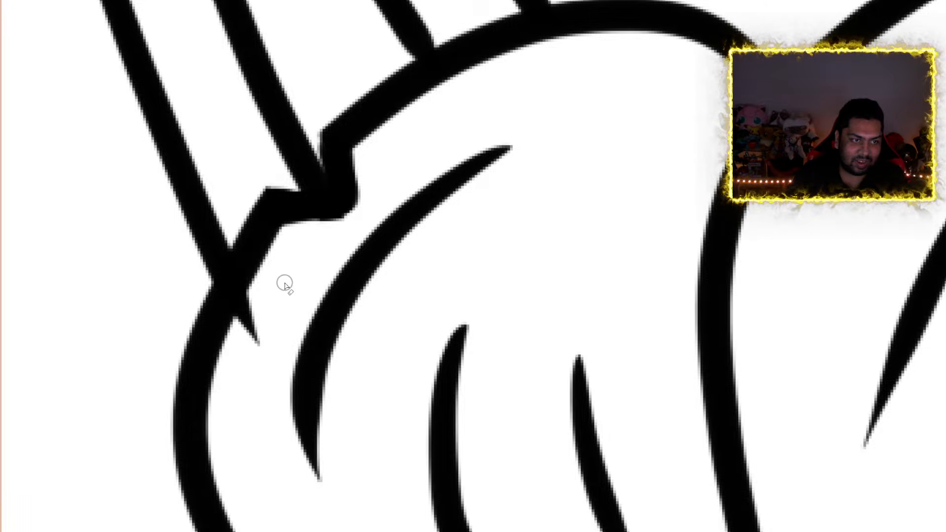
{"action": "mouse_move", "coordinate": [258, 327]}
{"action": "left_mouse_down"}
{"action": "mouse_move", "coordinate": [256, 348]}
{"action": "mouse_move", "coordinate": [247, 319]}
{"action": "mouse_move", "coordinate": [255, 299]}
{"action": "mouse_move", "coordinate": [243, 328]}
{"action": "mouse_move", "coordinate": [262, 290]}
{"action": "mouse_move", "coordinate": [248, 313]}
{"action": "left_mouse_up"}
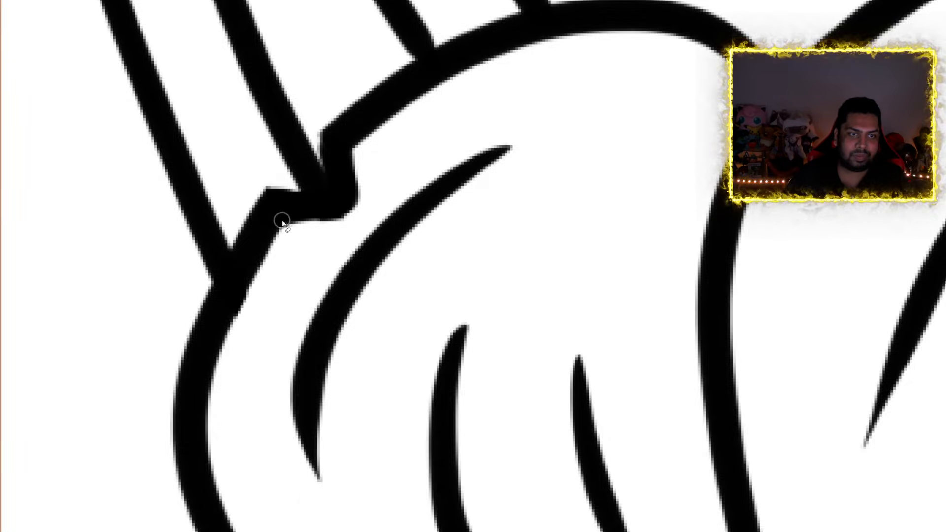
Fill the small gap and erase the protruding nub where the bud tip meets the outer stem line
{"action": "scroll", "coordinate": [282, 221], "scroll_direction": "down", "scroll_amount": 4}
{"action": "scroll", "coordinate": [292, 90], "scroll_direction": "up", "scroll_amount": 6}
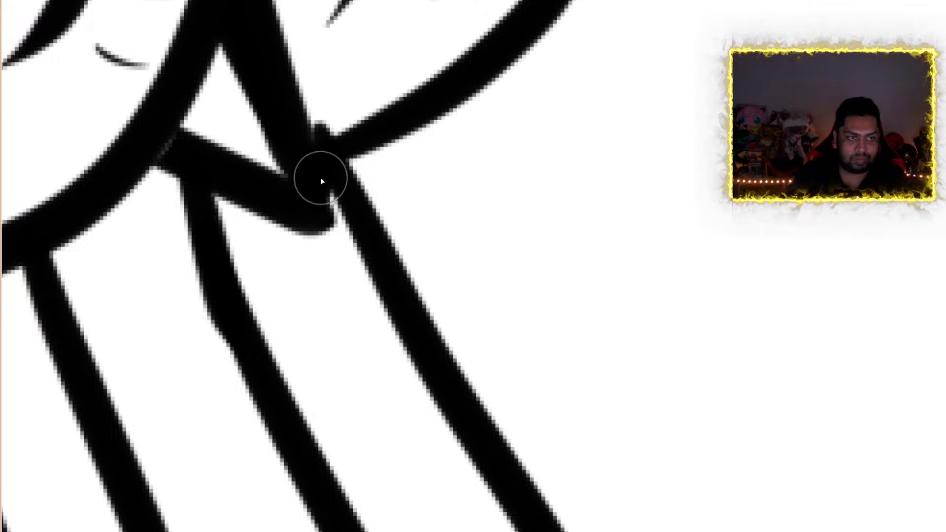
{"action": "left_click_drag", "start_coordinate": [304, 194], "coordinate": [331, 211]}
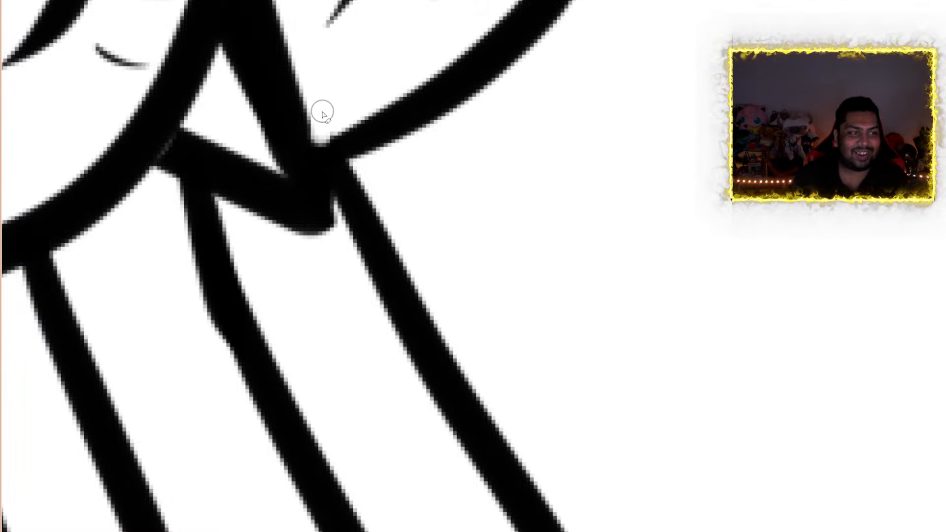
Try to smooth the notch in the petal outline at the stem base by painting it in black
{"action": "scroll", "coordinate": [321, 117], "scroll_direction": "down", "scroll_amount": 2}
{"action": "scroll", "coordinate": [322, 113], "scroll_direction": "down", "scroll_amount": 5}
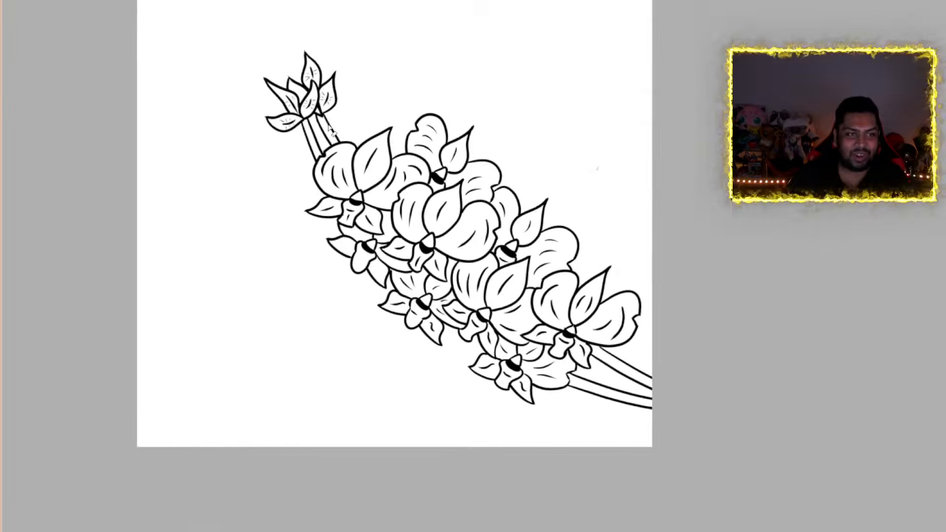
{"action": "scroll", "coordinate": [337, 131], "scroll_direction": "up", "scroll_amount": 8}
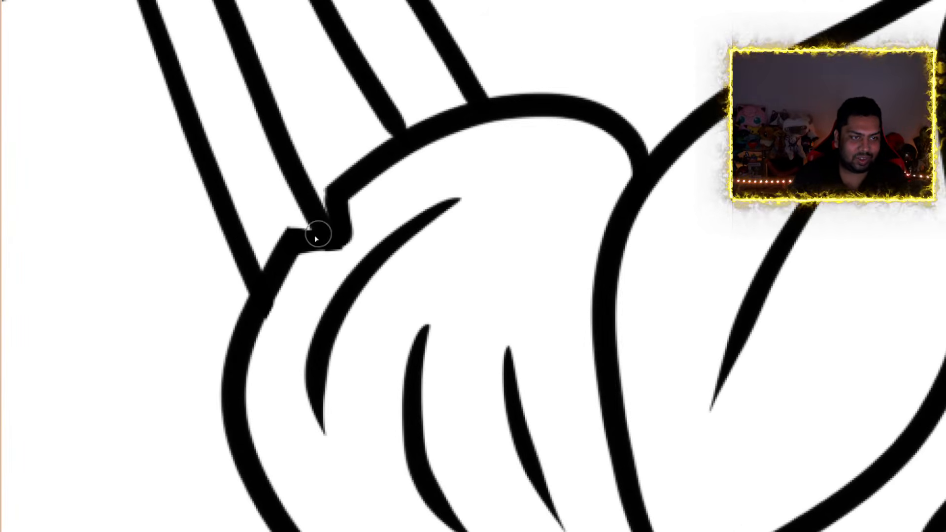
{"action": "mouse_move", "coordinate": [302, 218]}
{"action": "left_mouse_down"}
{"action": "mouse_move", "coordinate": [338, 197]}
{"action": "mouse_move", "coordinate": [298, 229]}
{"action": "left_mouse_up"}
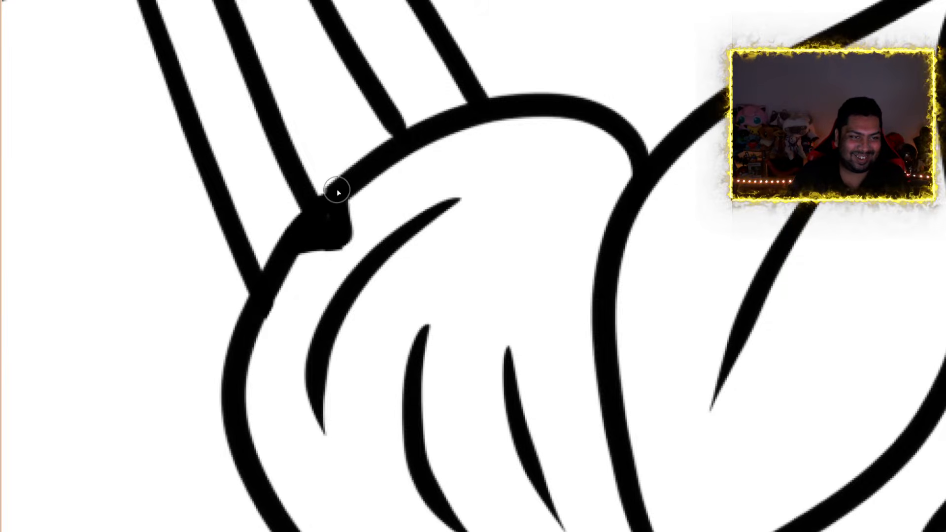
Join the short petal line to the dark centre of the uppermost back flower and fill the white gap inside that centre
{"action": "scroll", "coordinate": [337, 191], "scroll_direction": "down", "scroll_amount": 14}
{"action": "scroll", "coordinate": [575, 267], "scroll_direction": "up", "scroll_amount": 2}
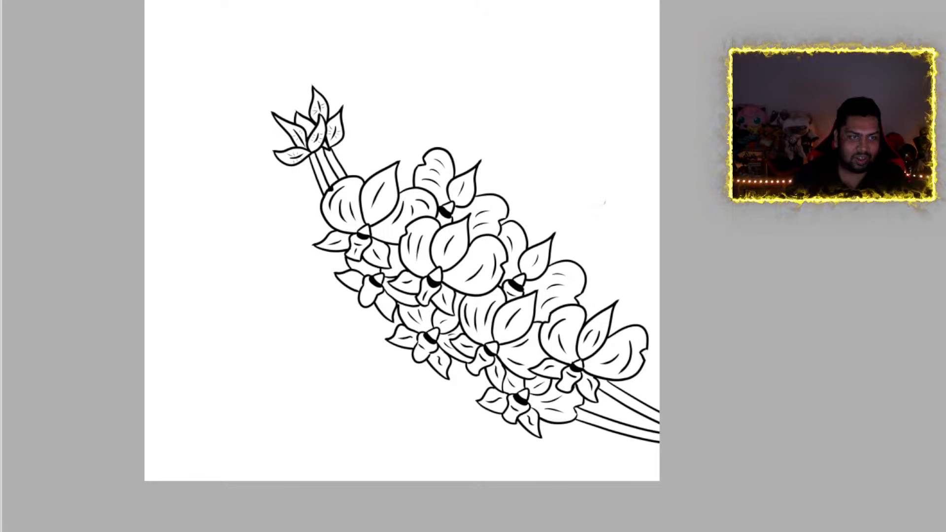
{"action": "scroll", "coordinate": [273, 173], "scroll_direction": "up", "scroll_amount": 6}
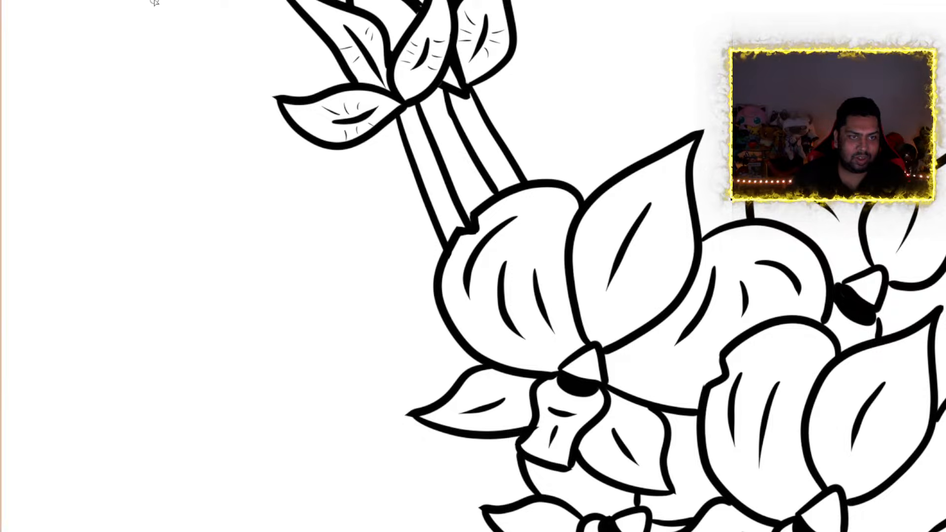
{"action": "scroll", "coordinate": [520, 191], "scroll_direction": "down", "scroll_amount": 6}
{"action": "scroll", "coordinate": [824, 253], "scroll_direction": "down", "scroll_amount": 1}
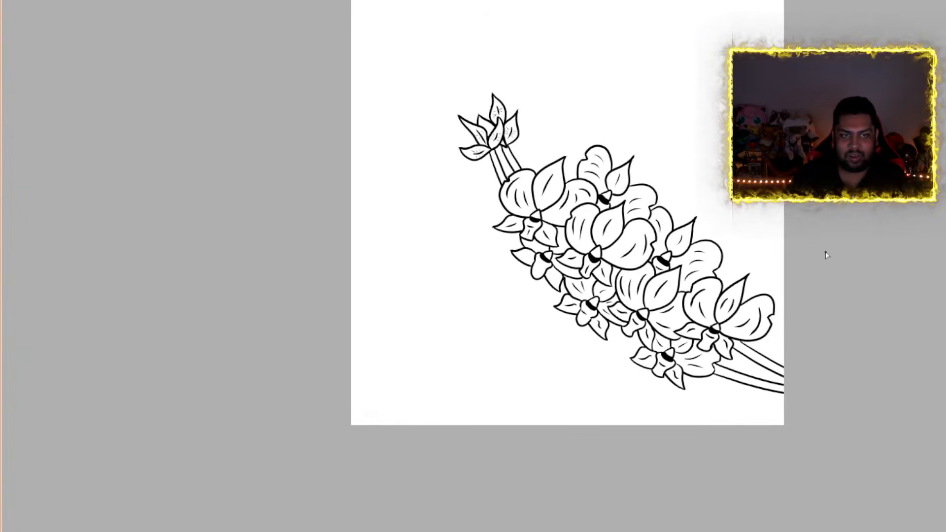
{"action": "scroll", "coordinate": [823, 253], "scroll_direction": "up", "scroll_amount": 5}
{"action": "scroll", "coordinate": [472, 161], "scroll_direction": "up", "scroll_amount": 2}
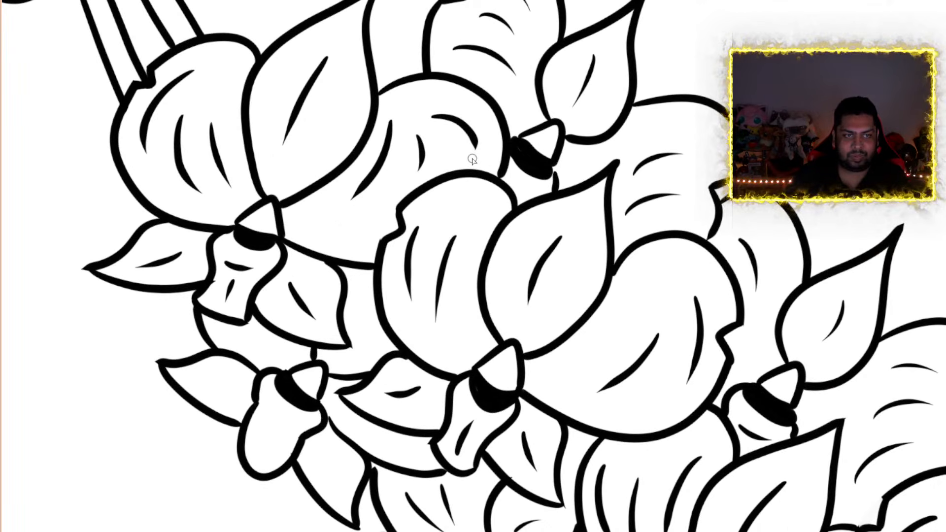
{"action": "scroll", "coordinate": [582, 180], "scroll_direction": "up", "scroll_amount": 5}
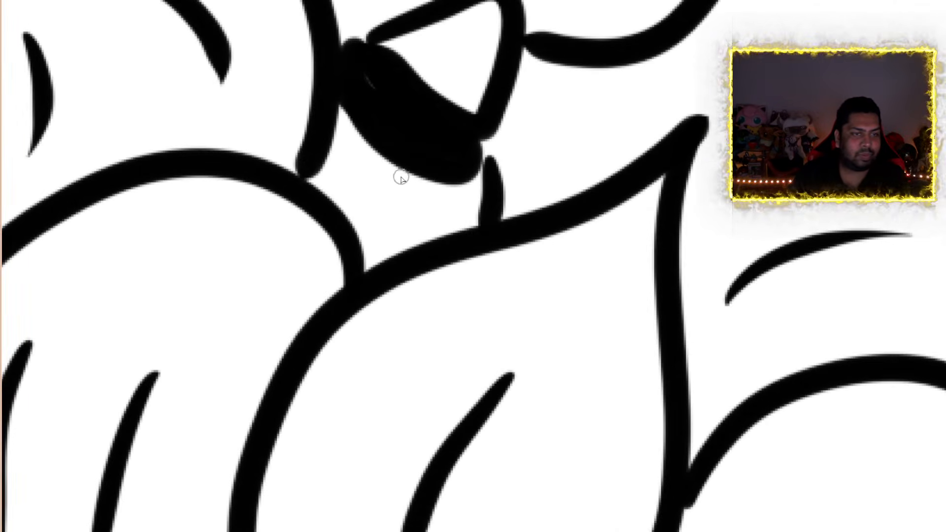
{"action": "mouse_move", "coordinate": [480, 146]}
{"action": "left_mouse_down"}
{"action": "mouse_move", "coordinate": [490, 164]}
{"action": "mouse_move", "coordinate": [484, 154]}
{"action": "left_mouse_up"}
{"action": "left_click_drag", "start_coordinate": [359, 62], "coordinate": [385, 103]}
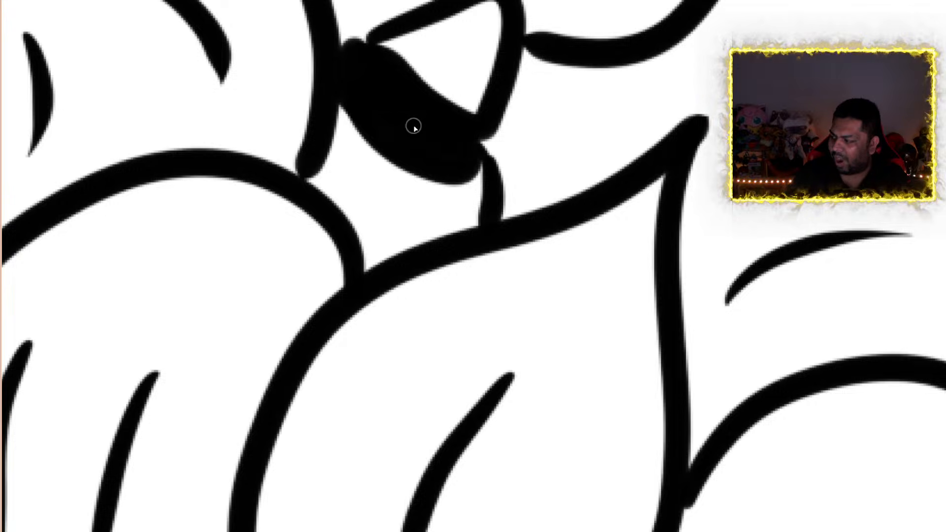
Examine the buds, stems and upper flowers for gaps and stray line ends
{"action": "scroll", "coordinate": [411, 123], "scroll_direction": "down", "scroll_amount": 10}
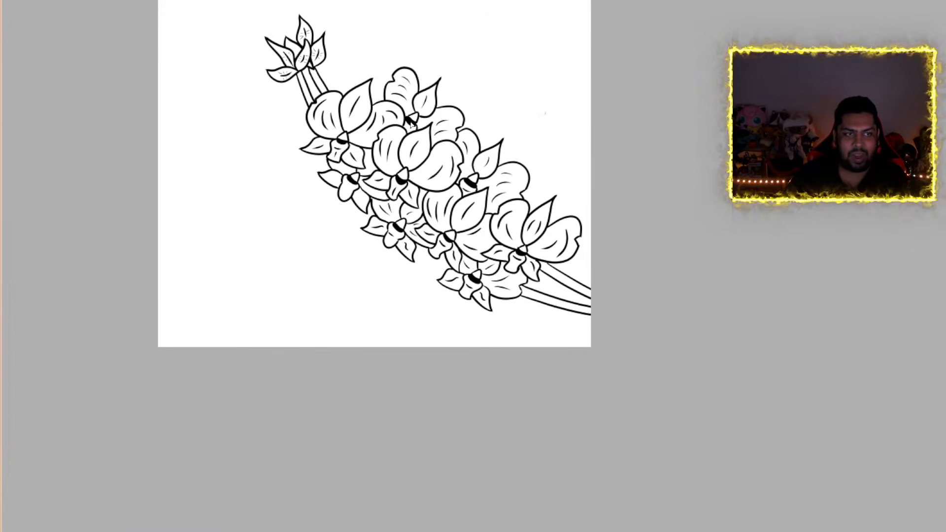
{"action": "scroll", "coordinate": [294, 74], "scroll_direction": "up", "scroll_amount": 6}
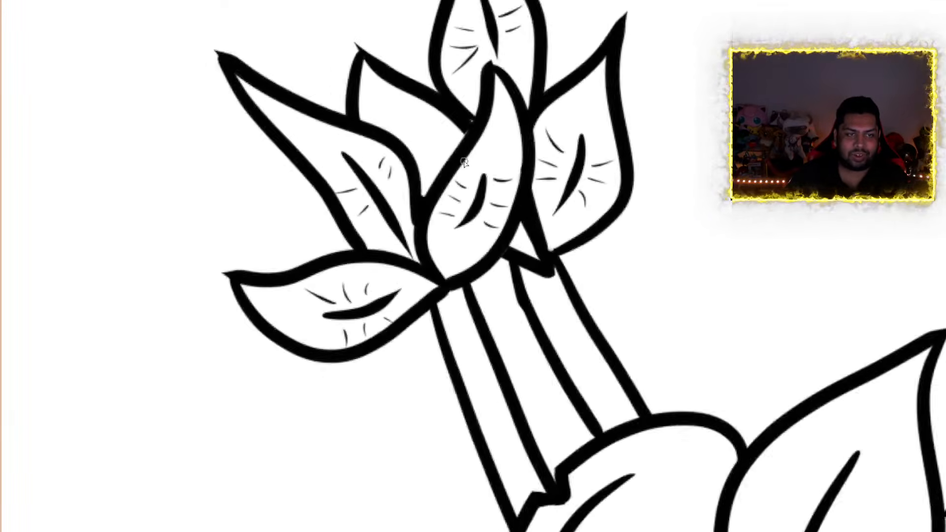
{"action": "scroll", "coordinate": [563, 211], "scroll_direction": "down", "scroll_amount": 1}
{"action": "scroll", "coordinate": [563, 211], "scroll_direction": "down", "scroll_amount": 4}
{"action": "scroll", "coordinate": [816, 412], "scroll_direction": "up", "scroll_amount": 8}
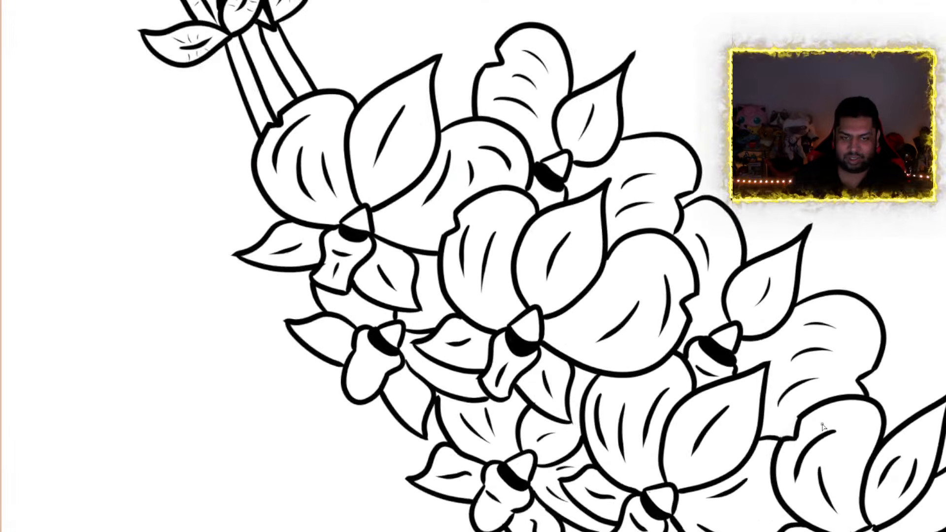
{"action": "scroll", "coordinate": [815, 412], "scroll_direction": "down", "scroll_amount": 4}
{"action": "scroll", "coordinate": [208, 22], "scroll_direction": "up", "scroll_amount": 10}
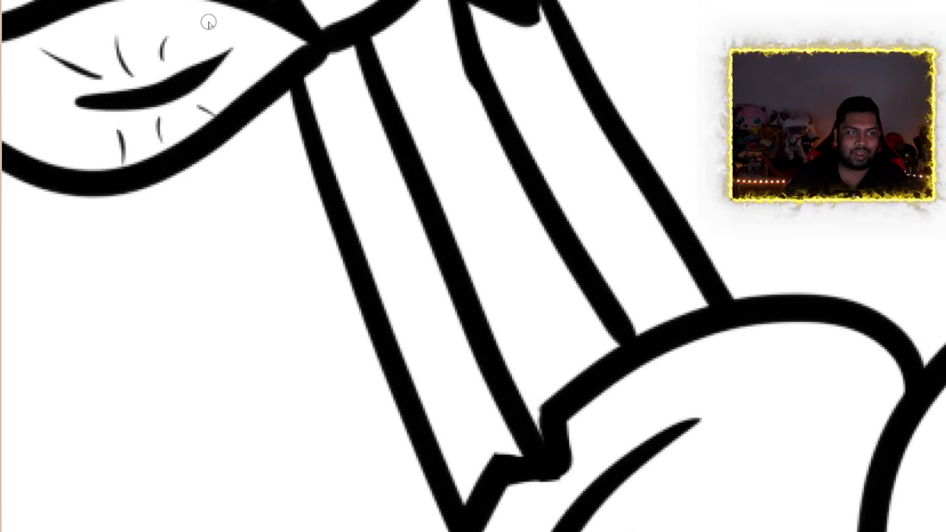
{"action": "scroll", "coordinate": [471, 9], "scroll_direction": "down", "scroll_amount": 6}
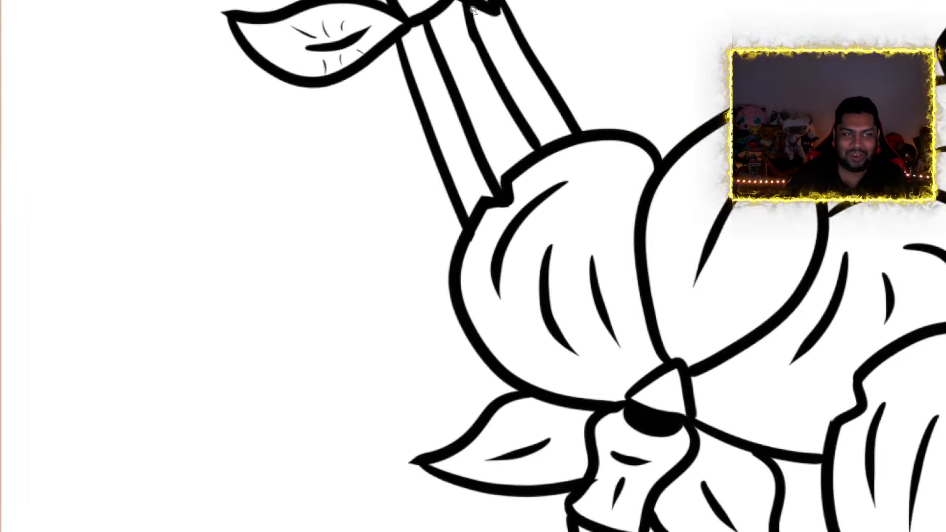
Draw a thin contour line along the inside of each of the two thick stems below the lowest flowers
{"action": "scroll", "coordinate": [800, 276], "scroll_direction": "up", "scroll_amount": 2}
{"action": "scroll", "coordinate": [799, 276], "scroll_direction": "up", "scroll_amount": 2}
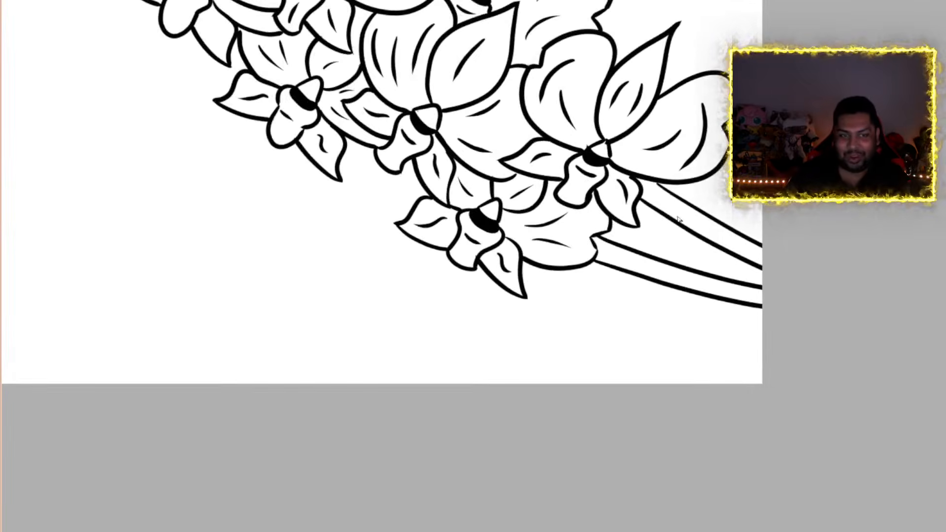
{"action": "scroll", "coordinate": [620, 189], "scroll_direction": "up", "scroll_amount": 1}
{"action": "scroll", "coordinate": [620, 190], "scroll_direction": "up", "scroll_amount": 3}
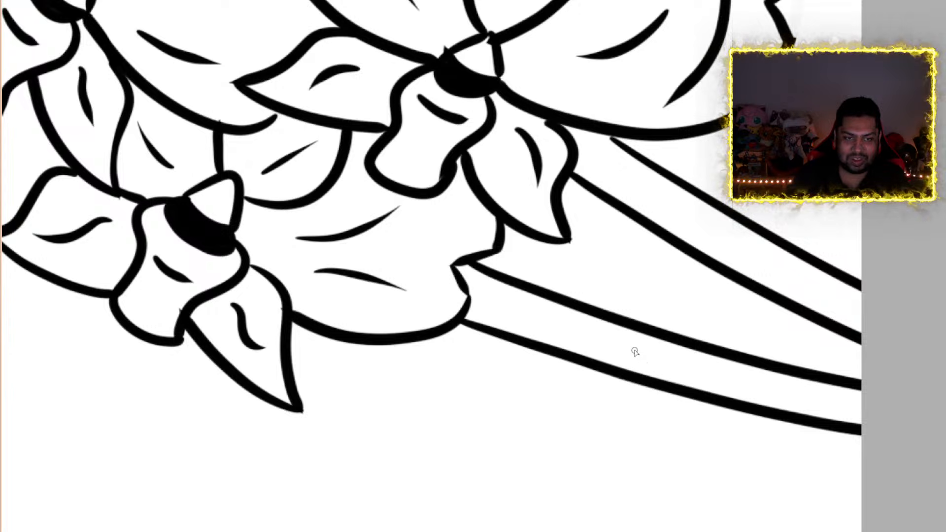
{"action": "left_click_drag", "start_coordinate": [594, 342], "coordinate": [880, 414]}
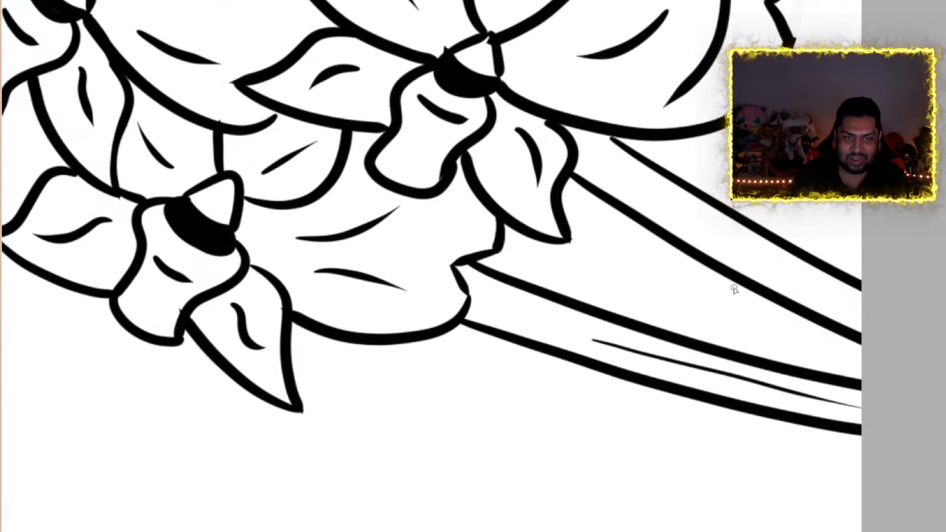
{"action": "left_click_drag", "start_coordinate": [676, 206], "coordinate": [790, 269]}
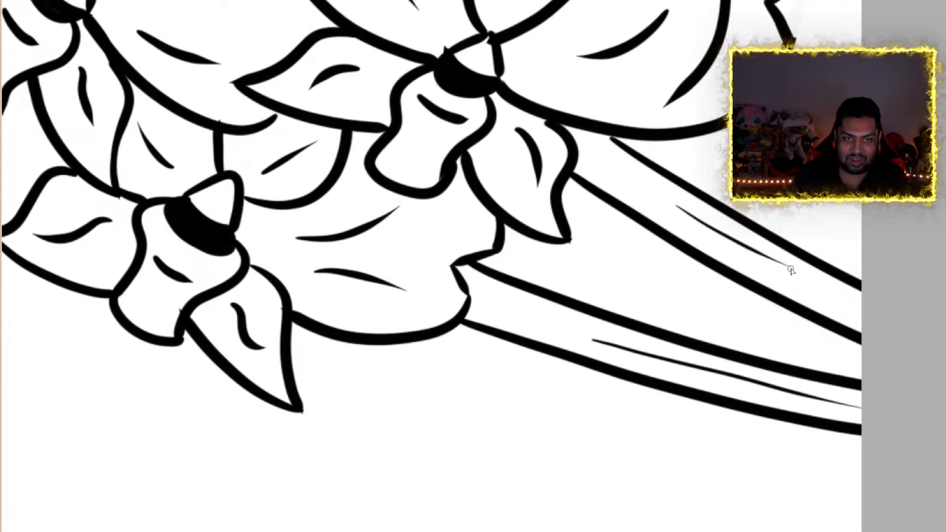
{"action": "scroll", "coordinate": [789, 248], "scroll_direction": "down", "scroll_amount": 5}
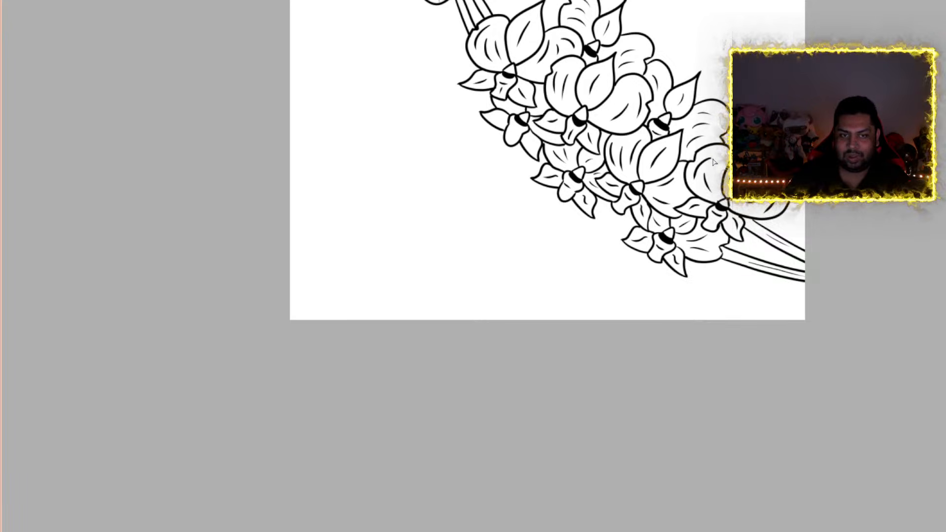
{"action": "scroll", "coordinate": [715, 163], "scroll_direction": "down", "scroll_amount": 2}
{"action": "scroll", "coordinate": [733, 139], "scroll_direction": "up", "scroll_amount": 3}
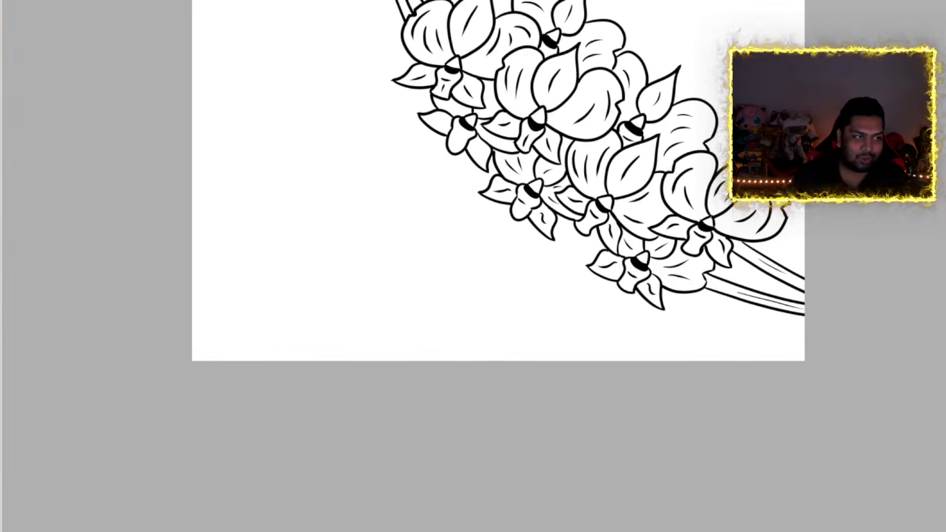
{"action": "scroll", "coordinate": [596, 61], "scroll_direction": "up", "scroll_amount": 5}
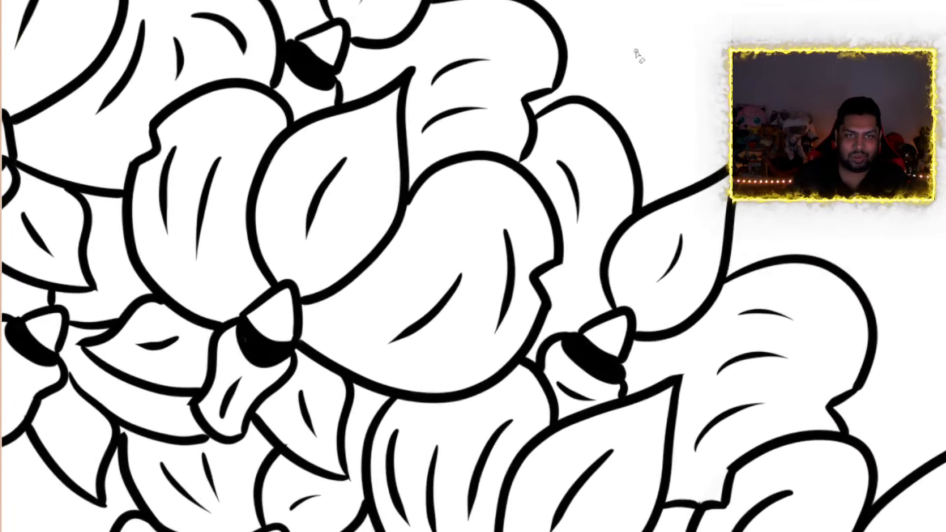
{"action": "scroll", "coordinate": [631, 138], "scroll_direction": "down", "scroll_amount": 3}
{"action": "scroll", "coordinate": [705, 281], "scroll_direction": "up", "scroll_amount": 3}
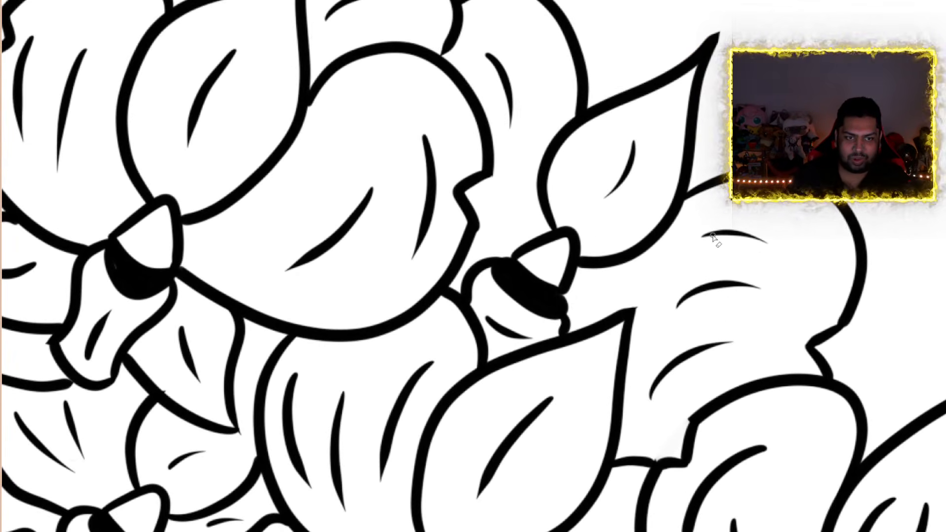
Examine the middle and lower flowers and the thick stems for gaps and stray line ends
{"action": "scroll", "coordinate": [473, 266], "scroll_direction": "down", "scroll_amount": 5}
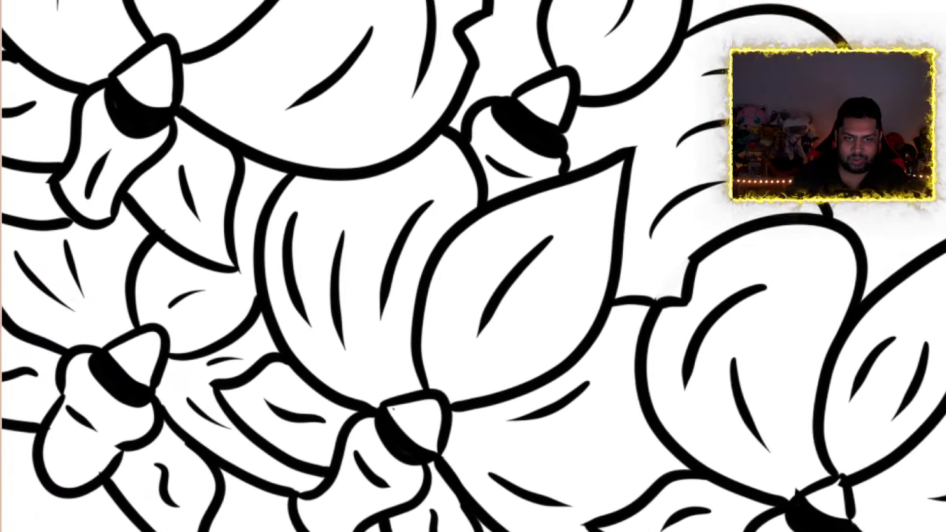
{"action": "scroll", "coordinate": [656, 216], "scroll_direction": "down", "scroll_amount": 2}
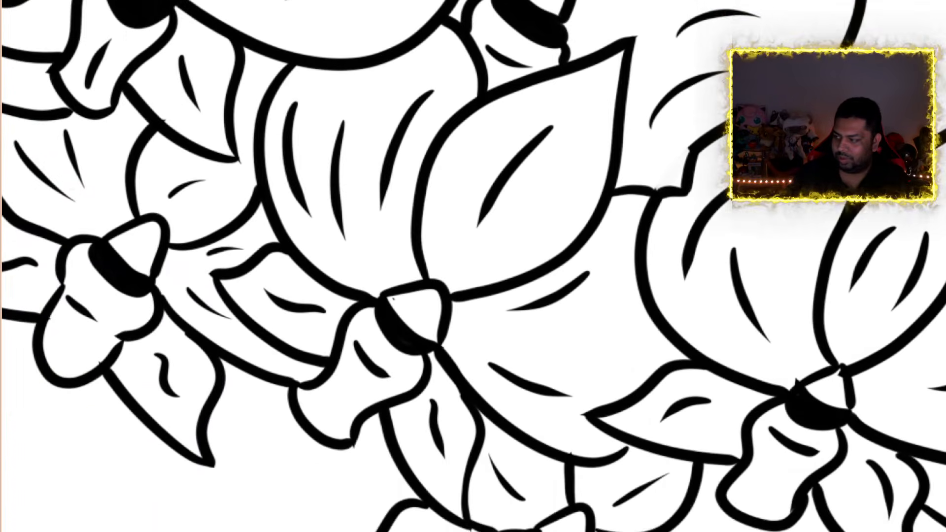
{"action": "scroll", "coordinate": [656, 215], "scroll_direction": "up", "scroll_amount": 5}
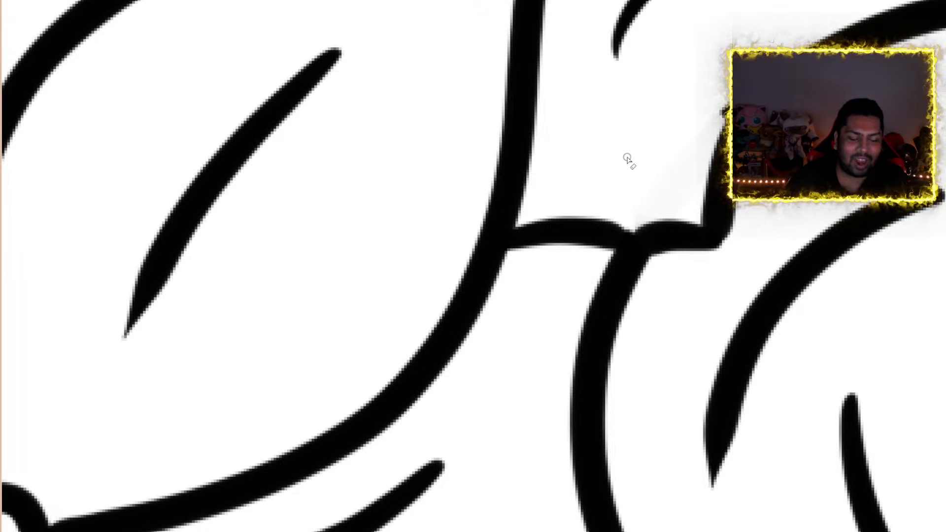
{"action": "scroll", "coordinate": [622, 168], "scroll_direction": "down", "scroll_amount": 11}
{"action": "scroll", "coordinate": [581, 185], "scroll_direction": "up", "scroll_amount": 4}
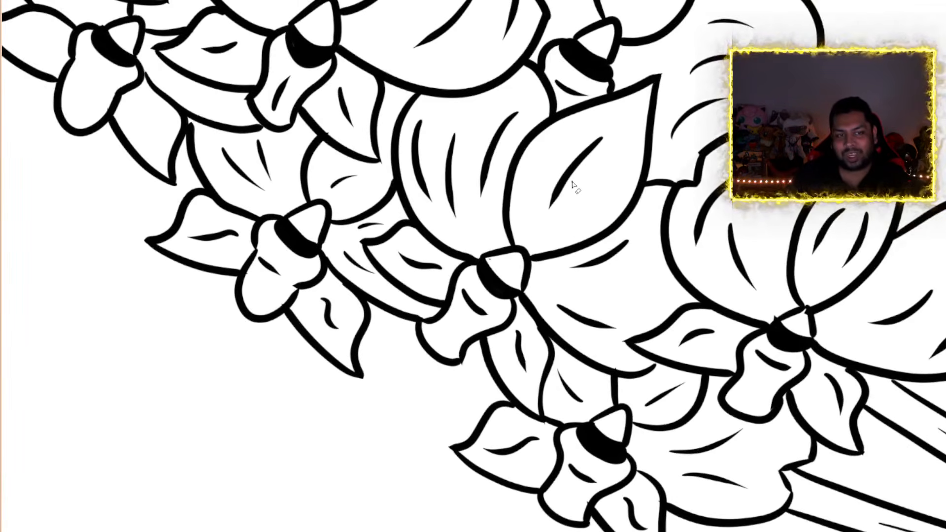
{"action": "scroll", "coordinate": [561, 144], "scroll_direction": "down", "scroll_amount": 6}
{"action": "scroll", "coordinate": [561, 144], "scroll_direction": "up", "scroll_amount": 2}
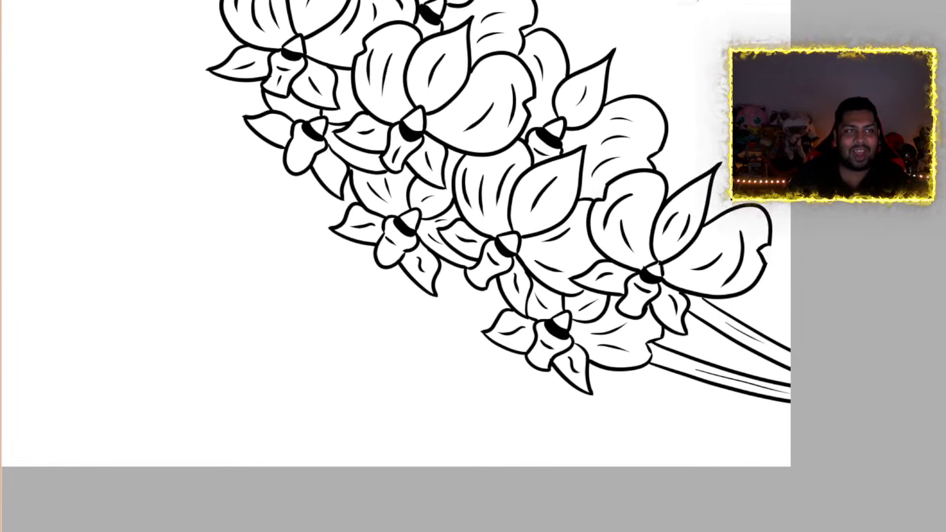
{"action": "scroll", "coordinate": [561, 144], "scroll_direction": "down", "scroll_amount": 5}
{"action": "scroll", "coordinate": [220, 54], "scroll_direction": "up", "scroll_amount": 8}
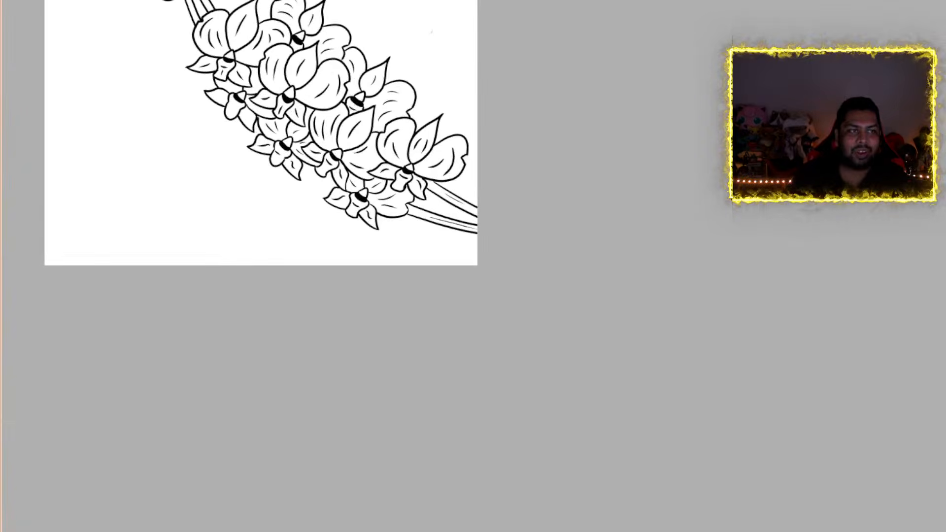
{"action": "scroll", "coordinate": [263, 95], "scroll_direction": "down", "scroll_amount": 6}
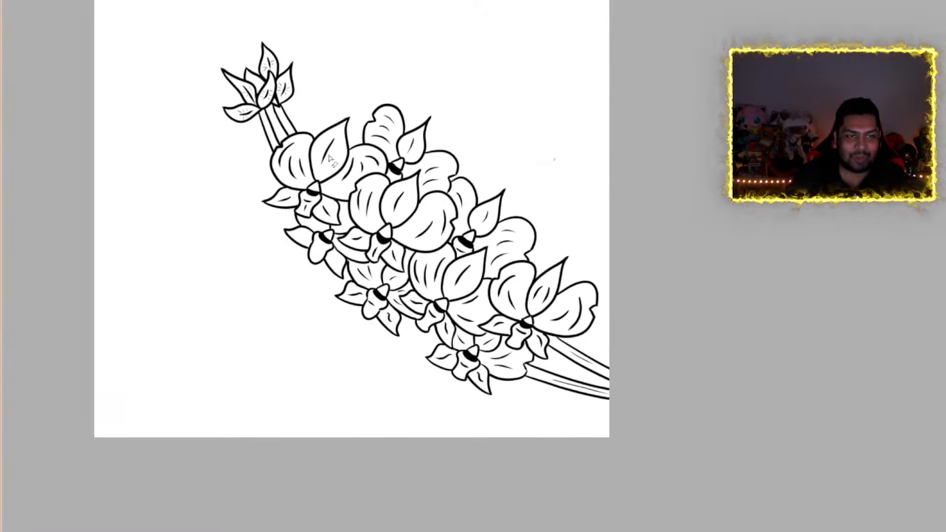
{"action": "scroll", "coordinate": [531, 346], "scroll_direction": "up", "scroll_amount": 4}
{"action": "scroll", "coordinate": [532, 346], "scroll_direction": "up", "scroll_amount": 3}
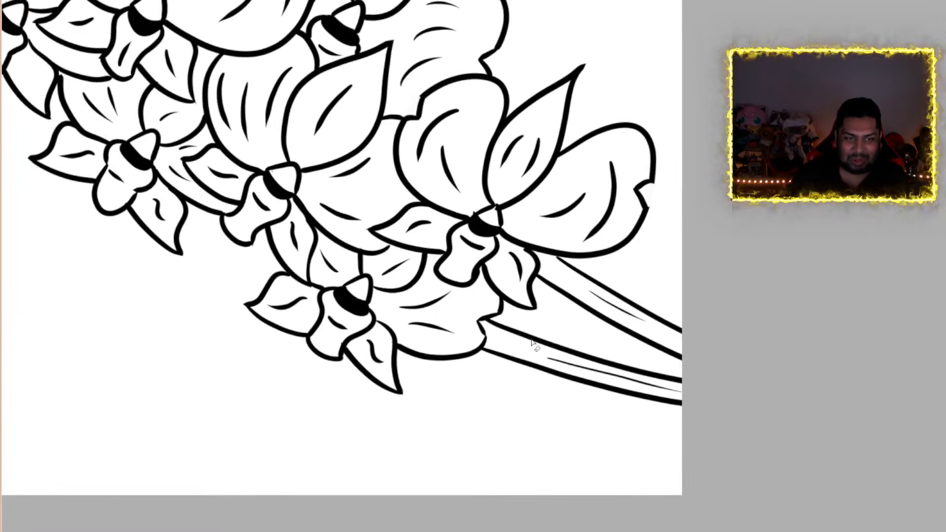
{"action": "scroll", "coordinate": [532, 346], "scroll_direction": "down", "scroll_amount": 1}
{"action": "scroll", "coordinate": [481, 306], "scroll_direction": "down", "scroll_amount": 1}
{"action": "scroll", "coordinate": [467, 262], "scroll_direction": "up", "scroll_amount": 3}
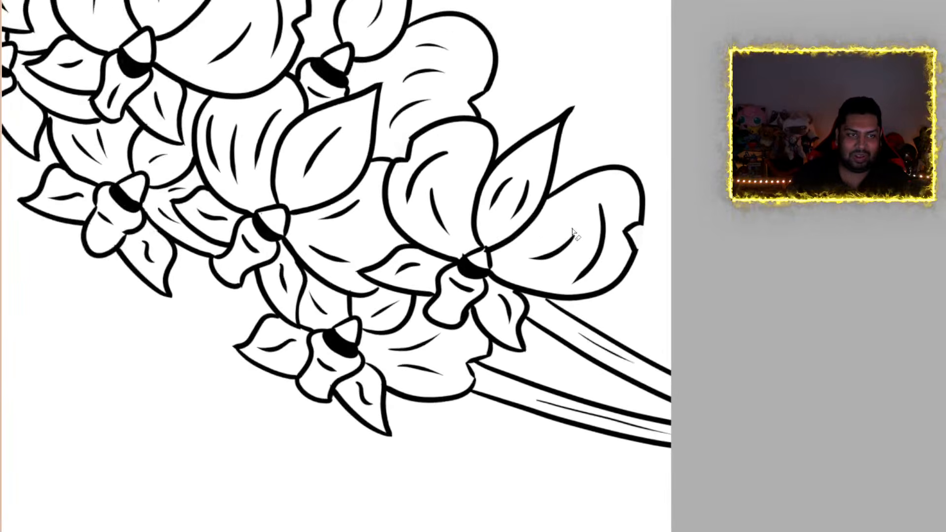
Clean up the stray line ends at the notch of the rightmost petal and around the same flower's dark centre
{"action": "scroll", "coordinate": [668, 256], "scroll_direction": "up", "scroll_amount": 4}
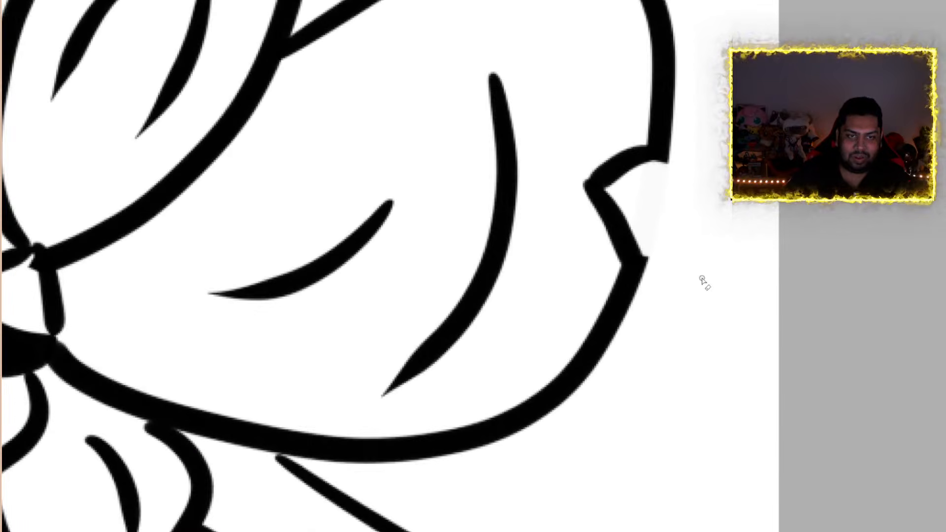
{"action": "scroll", "coordinate": [702, 281], "scroll_direction": "up", "scroll_amount": 2}
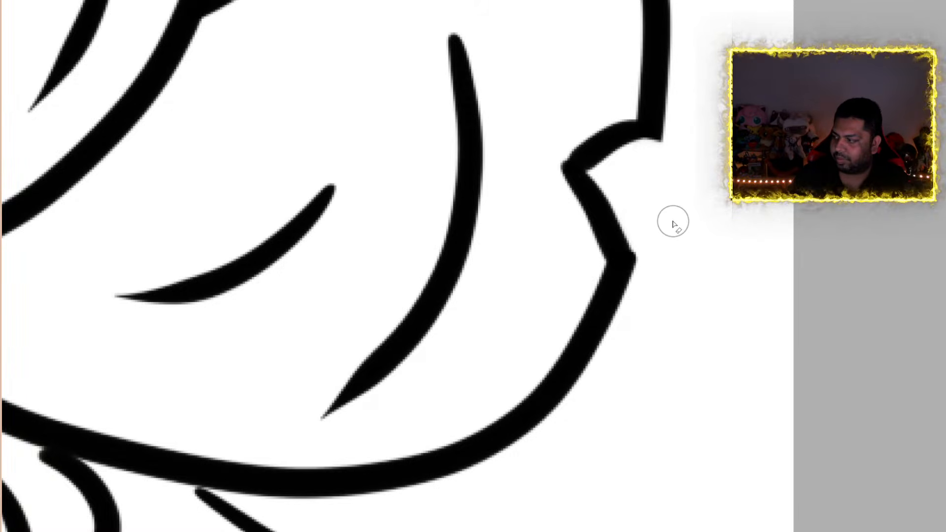
{"action": "scroll", "coordinate": [673, 223], "scroll_direction": "down", "scroll_amount": 5}
{"action": "scroll", "coordinate": [458, 254], "scroll_direction": "up", "scroll_amount": 2}
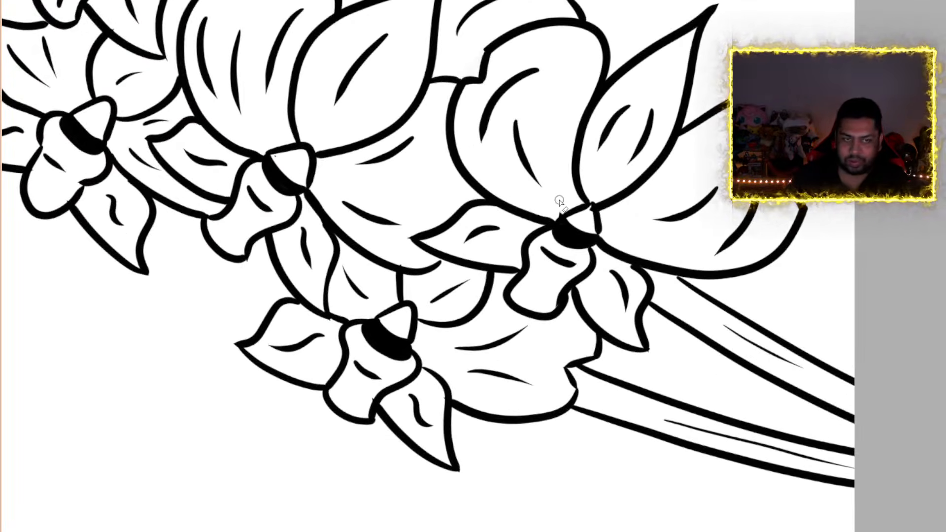
{"action": "scroll", "coordinate": [560, 201], "scroll_direction": "up", "scroll_amount": 4}
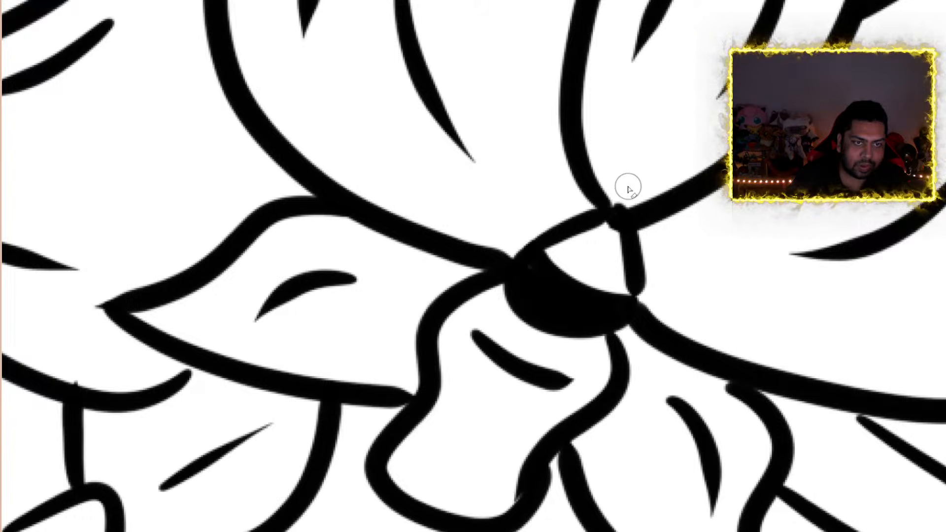
Thicken the thin petal outline at the notch beside the lower stem and erase the stray end at the nearby petal tip
{"action": "scroll", "coordinate": [643, 174], "scroll_direction": "down", "scroll_amount": 10}
{"action": "scroll", "coordinate": [679, 314], "scroll_direction": "up", "scroll_amount": 5}
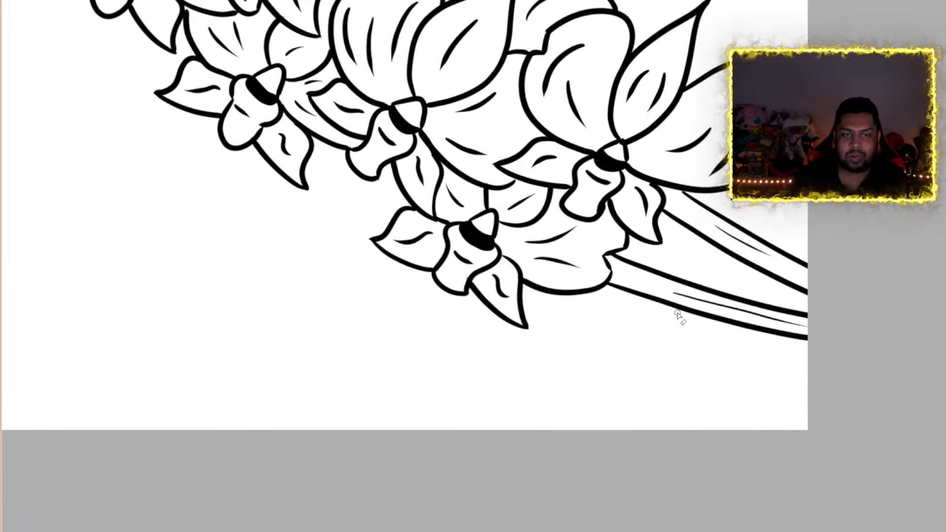
{"action": "scroll", "coordinate": [571, 271], "scroll_direction": "down", "scroll_amount": 1}
{"action": "scroll", "coordinate": [543, 236], "scroll_direction": "up", "scroll_amount": 4}
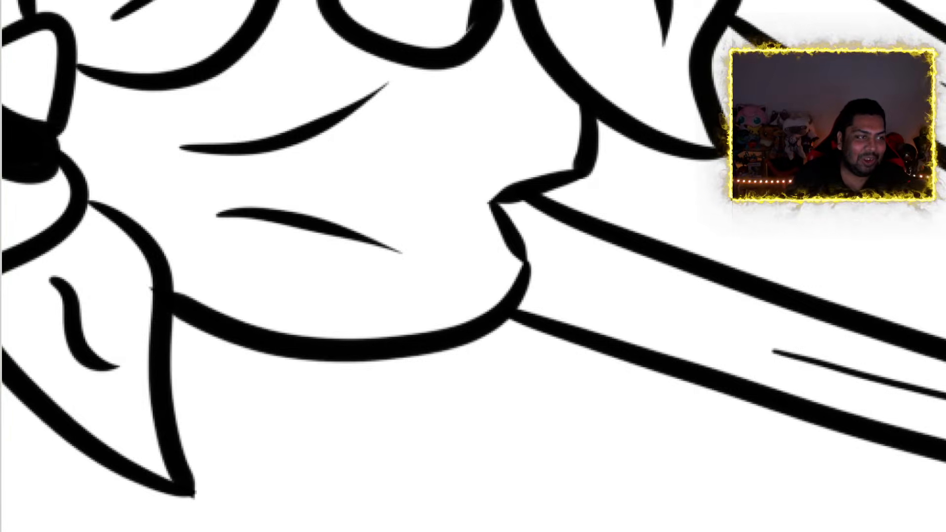
{"action": "left_click_drag", "start_coordinate": [582, 172], "coordinate": [514, 202]}
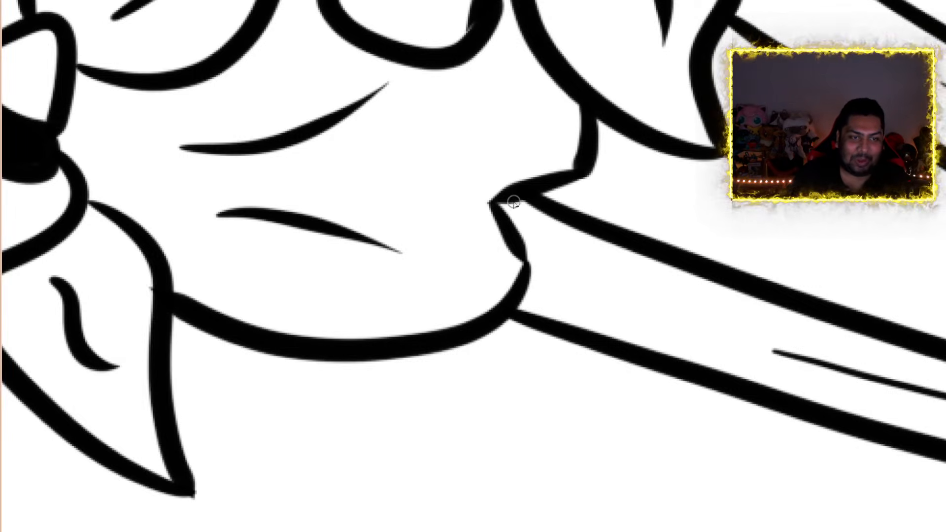
{"action": "scroll", "coordinate": [484, 202], "scroll_direction": "down", "scroll_amount": 5}
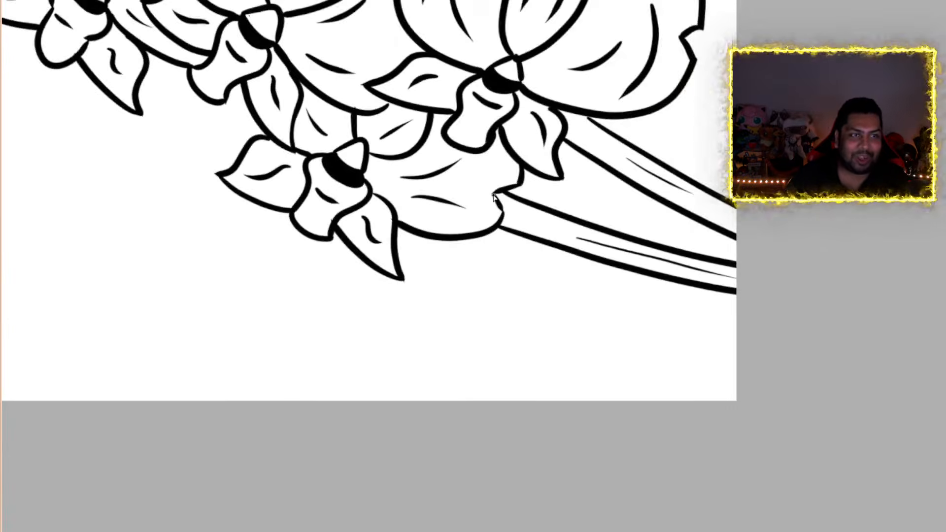
{"action": "scroll", "coordinate": [377, 59], "scroll_direction": "down", "scroll_amount": 5}
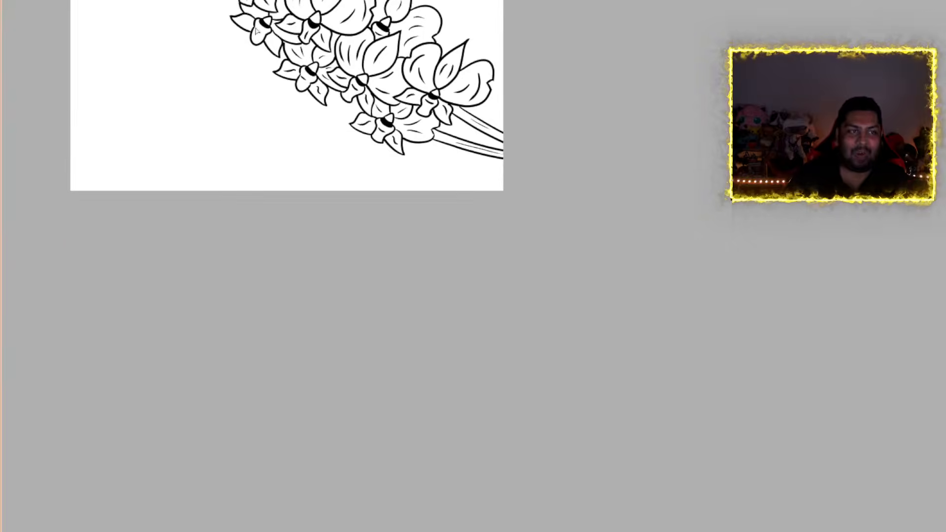
{"action": "scroll", "coordinate": [395, 44], "scroll_direction": "up", "scroll_amount": 2}
{"action": "scroll", "coordinate": [414, 30], "scroll_direction": "down", "scroll_amount": 5}
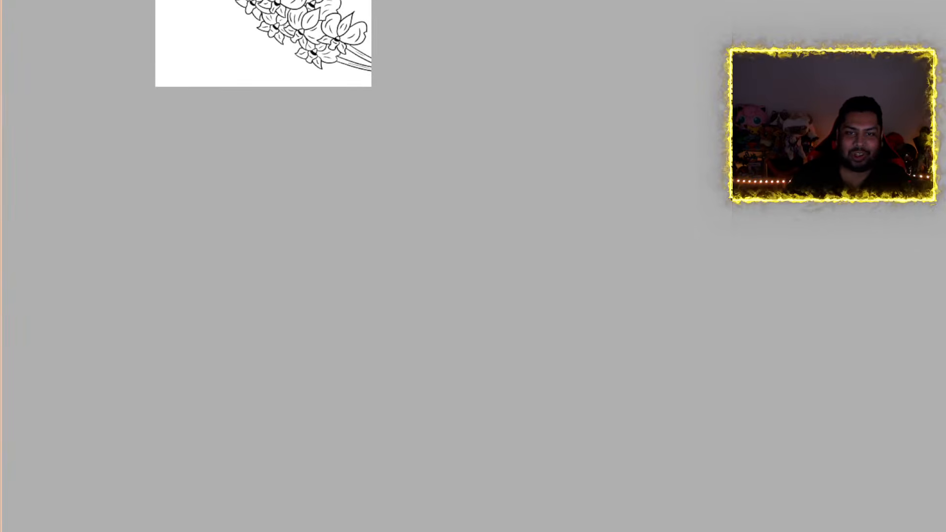
{"action": "scroll", "coordinate": [234, 60], "scroll_direction": "up", "scroll_amount": 4}
{"action": "scroll", "coordinate": [233, 60], "scroll_direction": "up", "scroll_amount": 2}
{"action": "scroll", "coordinate": [200, 65], "scroll_direction": "up", "scroll_amount": 3}
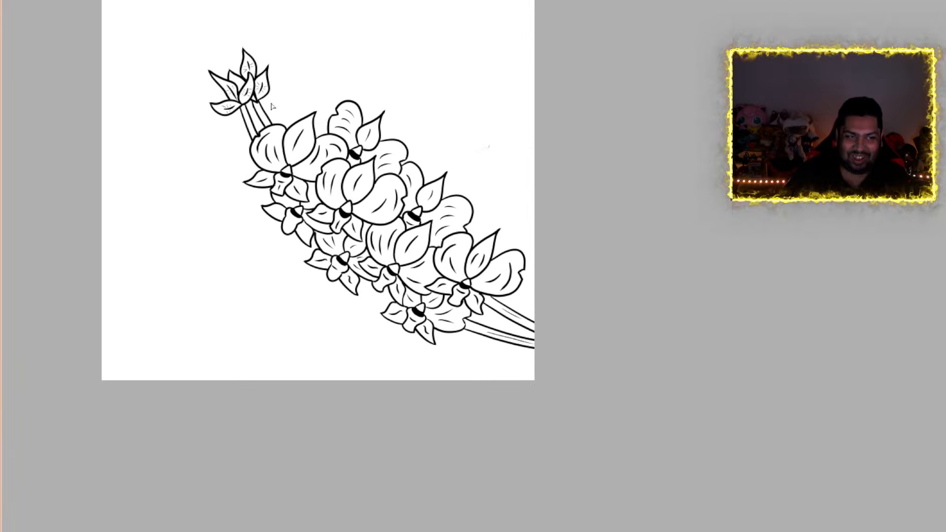
{"action": "scroll", "coordinate": [436, 271], "scroll_direction": "up", "scroll_amount": 10}
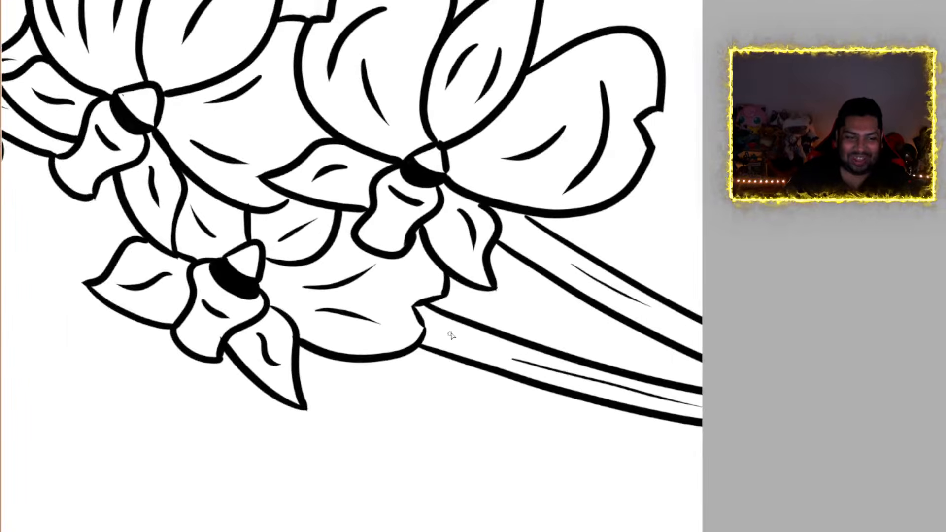
{"action": "scroll", "coordinate": [431, 298], "scroll_direction": "up", "scroll_amount": 3}
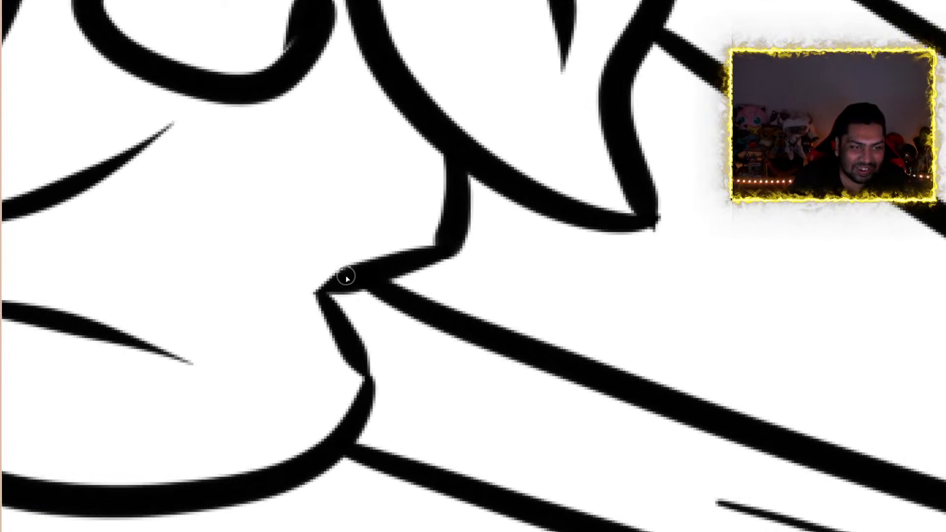
{"action": "mouse_move", "coordinate": [346, 274]}
{"action": "left_mouse_down"}
{"action": "mouse_move", "coordinate": [320, 291]}
{"action": "mouse_move", "coordinate": [327, 282]}
{"action": "mouse_move", "coordinate": [320, 291]}
{"action": "mouse_move", "coordinate": [368, 367]}
{"action": "mouse_move", "coordinate": [372, 383]}
{"action": "mouse_move", "coordinate": [339, 345]}
{"action": "mouse_move", "coordinate": [363, 395]}
{"action": "mouse_move", "coordinate": [371, 380]}
{"action": "left_mouse_up"}
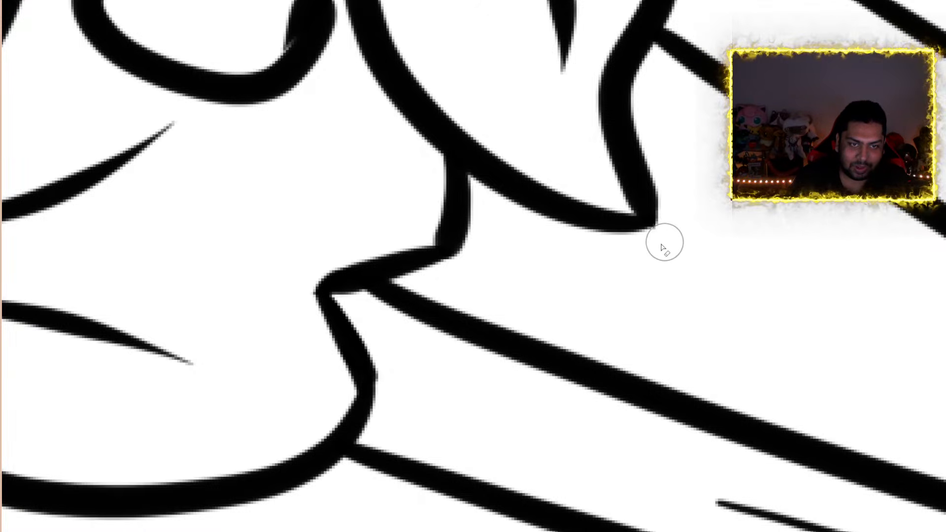
Trim the stray line ends on the lips of the lowest flower and the flower just above it
{"action": "scroll", "coordinate": [265, 260], "scroll_direction": "down", "scroll_amount": 3}
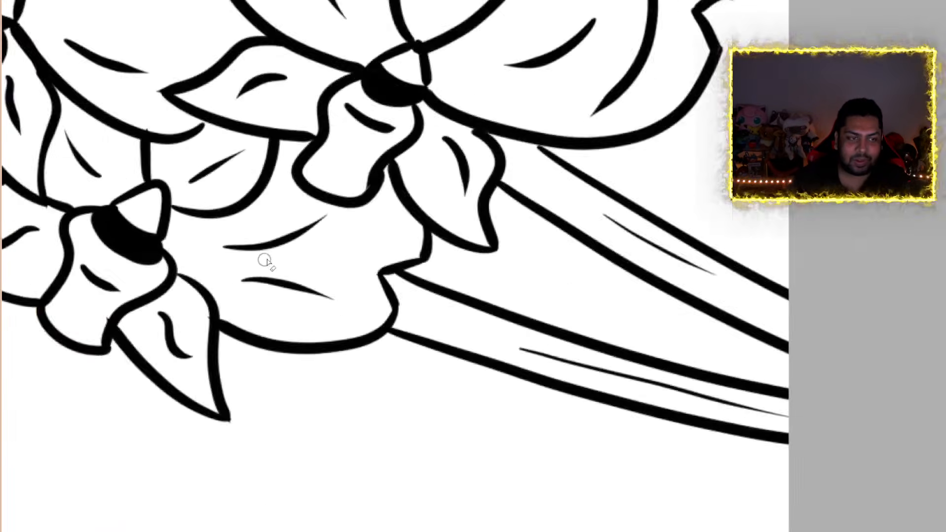
{"action": "scroll", "coordinate": [265, 260], "scroll_direction": "down", "scroll_amount": 2}
{"action": "scroll", "coordinate": [160, 276], "scroll_direction": "up", "scroll_amount": 10}
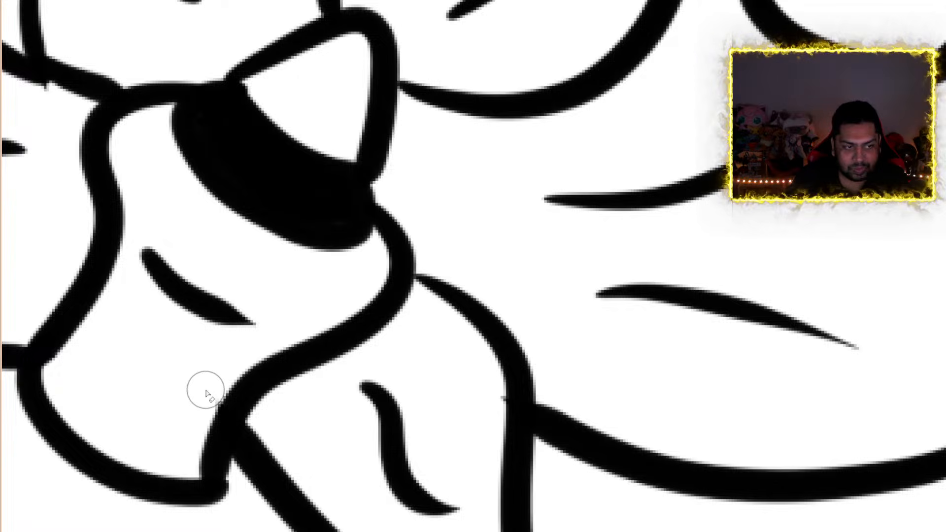
{"action": "scroll", "coordinate": [201, 340], "scroll_direction": "down", "scroll_amount": 5}
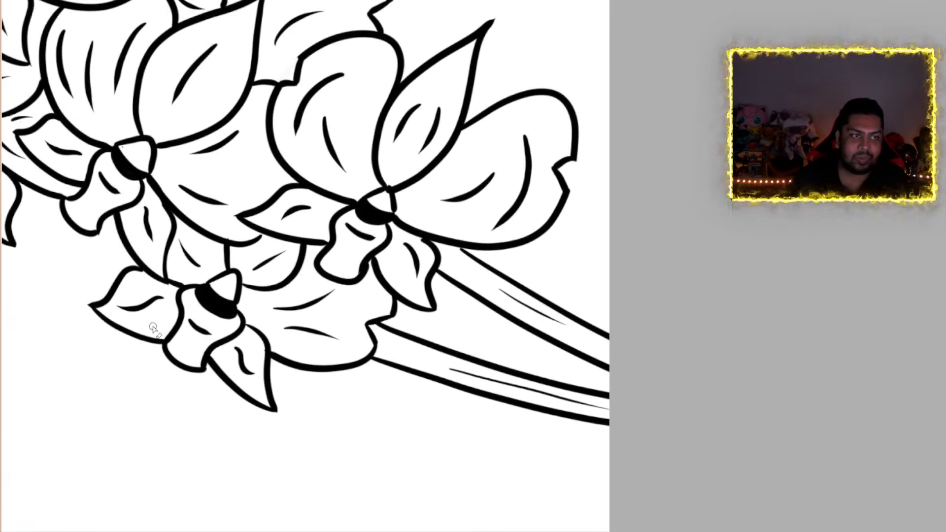
{"action": "scroll", "coordinate": [88, 260], "scroll_direction": "up", "scroll_amount": 6}
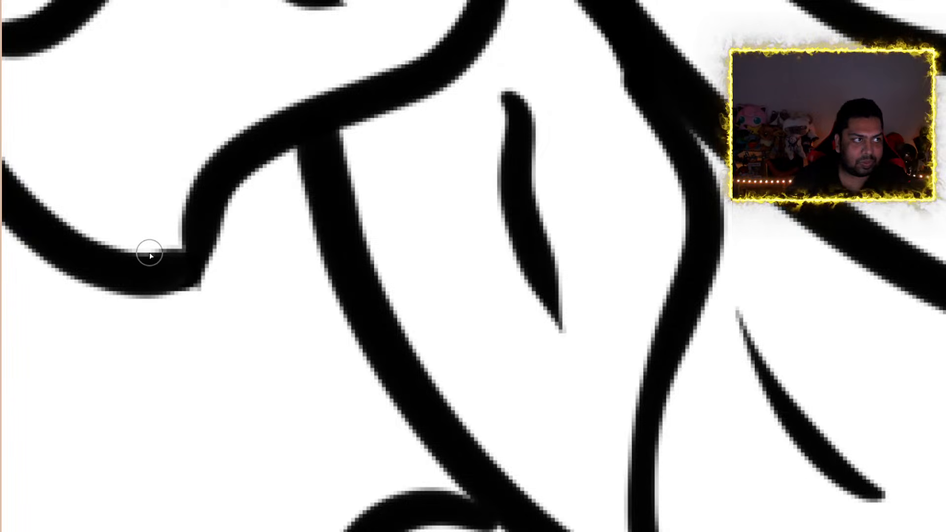
Review the whole flower spray and inspect the bud cluster at its upper tip
{"action": "scroll", "coordinate": [266, 284], "scroll_direction": "down", "scroll_amount": 2}
{"action": "scroll", "coordinate": [267, 283], "scroll_direction": "down", "scroll_amount": 5}
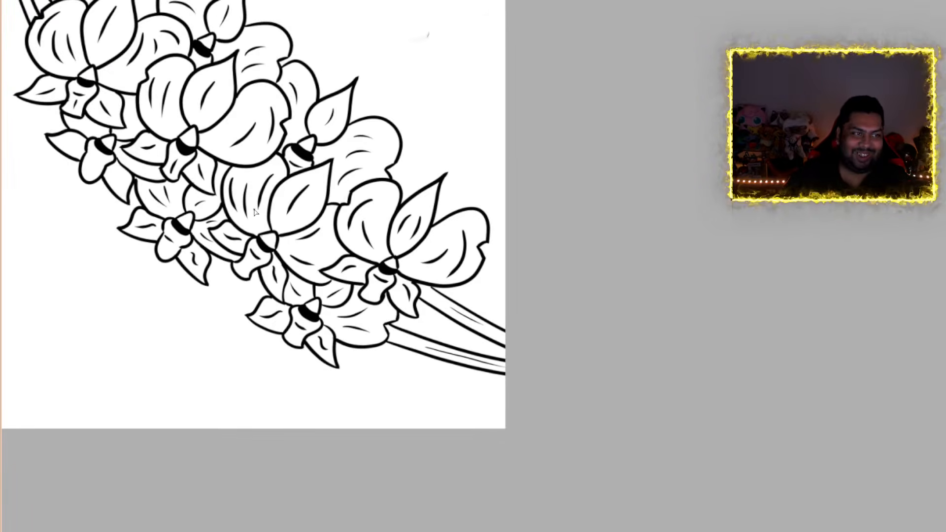
{"action": "scroll", "coordinate": [256, 212], "scroll_direction": "down", "scroll_amount": 1}
{"action": "left_click_drag", "start_coordinate": [377, 530], "coordinate": [319, 530]}
{"action": "scroll", "coordinate": [247, 6], "scroll_direction": "up", "scroll_amount": 4}
{"action": "scroll", "coordinate": [238, 76], "scroll_direction": "up", "scroll_amount": 4}
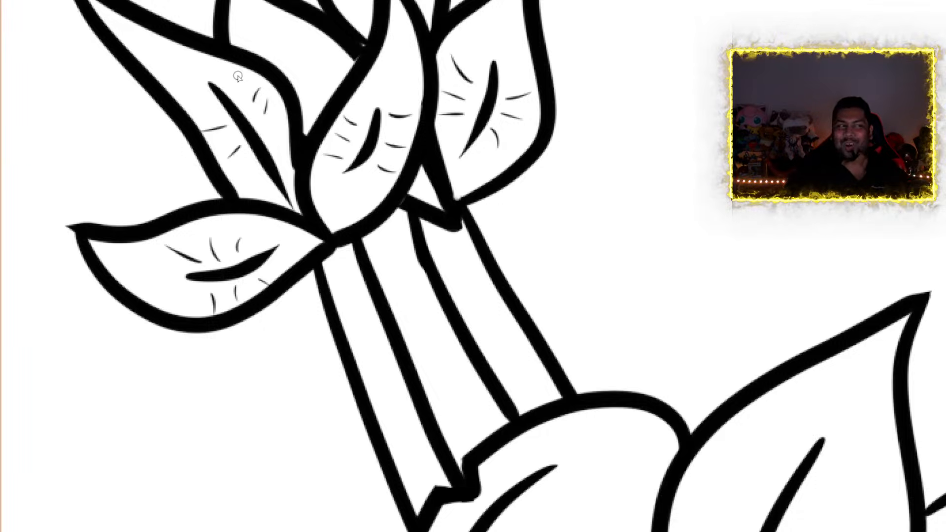
{"action": "scroll", "coordinate": [237, 78], "scroll_direction": "down", "scroll_amount": 10}
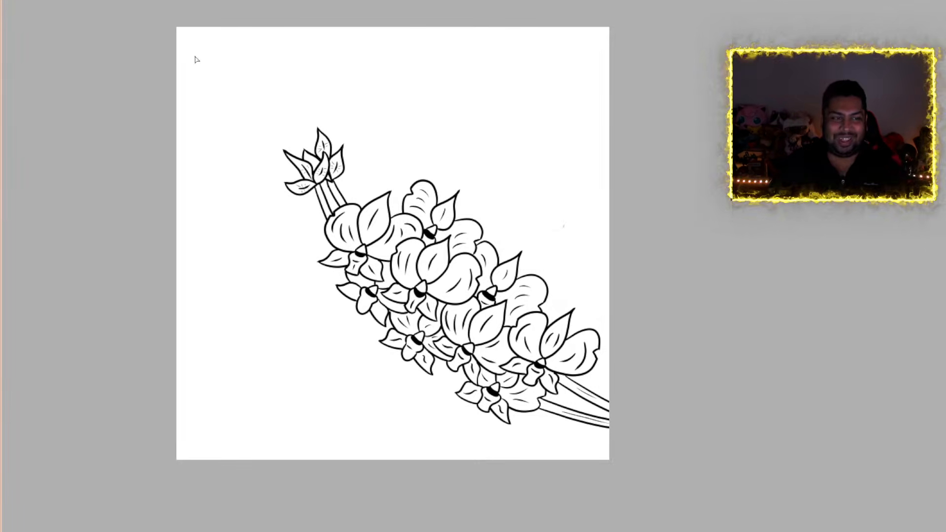
Erase the short vein strokes around the central lines of the right, front and upper-left bud leaves
{"action": "scroll", "coordinate": [249, 102], "scroll_direction": "up", "scroll_amount": 8}
{"action": "scroll", "coordinate": [329, 191], "scroll_direction": "up", "scroll_amount": 3}
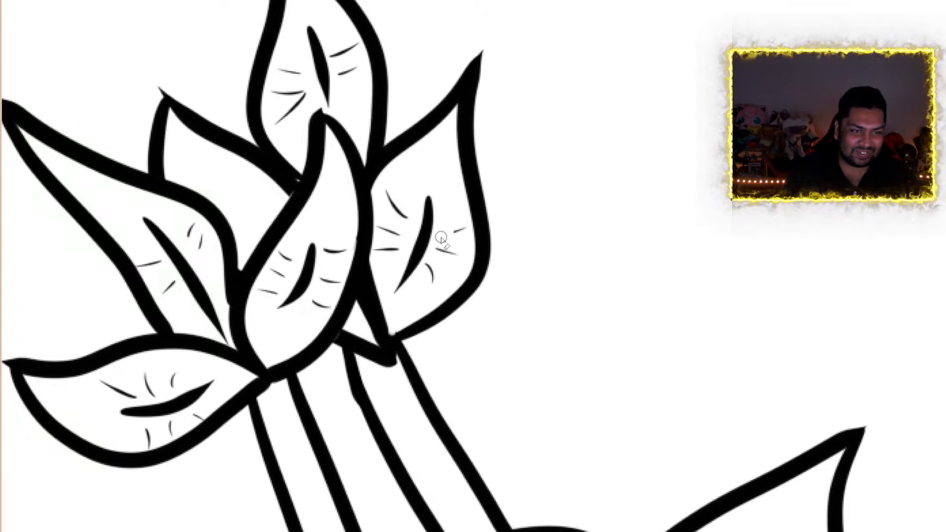
{"action": "mouse_move", "coordinate": [449, 233]}
{"action": "left_mouse_down"}
{"action": "mouse_move", "coordinate": [458, 233]}
{"action": "mouse_move", "coordinate": [455, 252]}
{"action": "mouse_move", "coordinate": [439, 250]}
{"action": "mouse_move", "coordinate": [424, 275]}
{"action": "mouse_move", "coordinate": [436, 267]}
{"action": "mouse_move", "coordinate": [389, 193]}
{"action": "mouse_move", "coordinate": [394, 259]}
{"action": "mouse_move", "coordinate": [382, 230]}
{"action": "mouse_move", "coordinate": [384, 245]}
{"action": "mouse_move", "coordinate": [348, 266]}
{"action": "mouse_move", "coordinate": [334, 248]}
{"action": "left_mouse_up"}
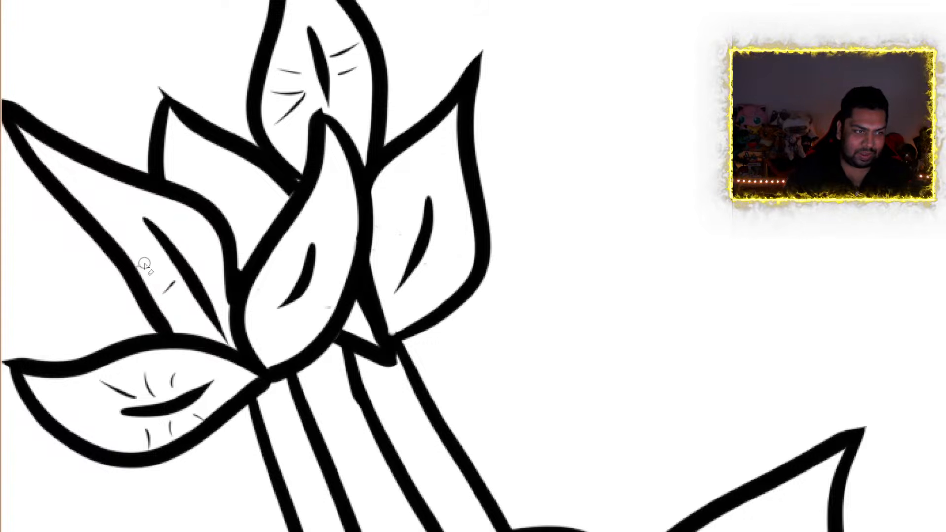
{"action": "left_click_drag", "start_coordinate": [143, 266], "coordinate": [171, 284]}
Erase the short vein strokes from the lowest and topmost bud leaves, keeping only their central lines
{"action": "mouse_move", "coordinate": [106, 391]}
{"action": "left_mouse_down"}
{"action": "mouse_move", "coordinate": [133, 396]}
{"action": "mouse_move", "coordinate": [176, 377]}
{"action": "mouse_move", "coordinate": [146, 377]}
{"action": "left_mouse_up"}
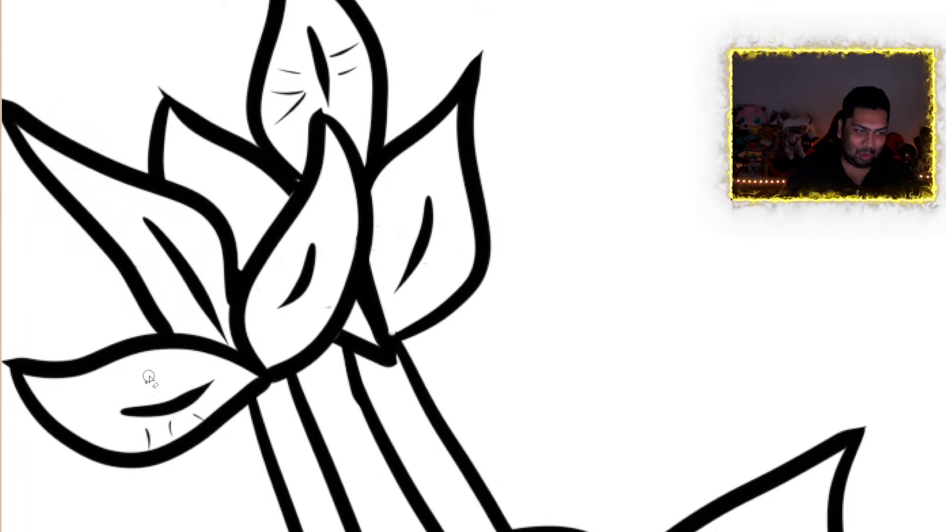
{"action": "mouse_move", "coordinate": [209, 417]}
{"action": "left_mouse_down"}
{"action": "mouse_move", "coordinate": [165, 421]}
{"action": "mouse_move", "coordinate": [151, 435]}
{"action": "left_mouse_up"}
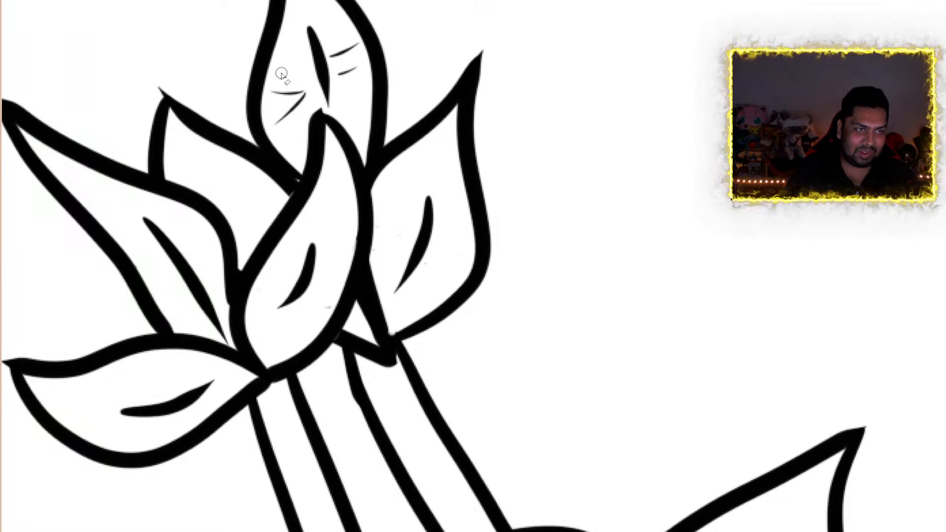
{"action": "mouse_move", "coordinate": [281, 74]}
{"action": "left_mouse_down"}
{"action": "mouse_move", "coordinate": [303, 106]}
{"action": "mouse_move", "coordinate": [282, 120]}
{"action": "mouse_move", "coordinate": [277, 92]}
{"action": "left_mouse_up"}
{"action": "mouse_move", "coordinate": [339, 40]}
{"action": "left_mouse_down"}
{"action": "mouse_move", "coordinate": [336, 50]}
{"action": "mouse_move", "coordinate": [353, 47]}
{"action": "mouse_move", "coordinate": [342, 68]}
{"action": "left_mouse_up"}
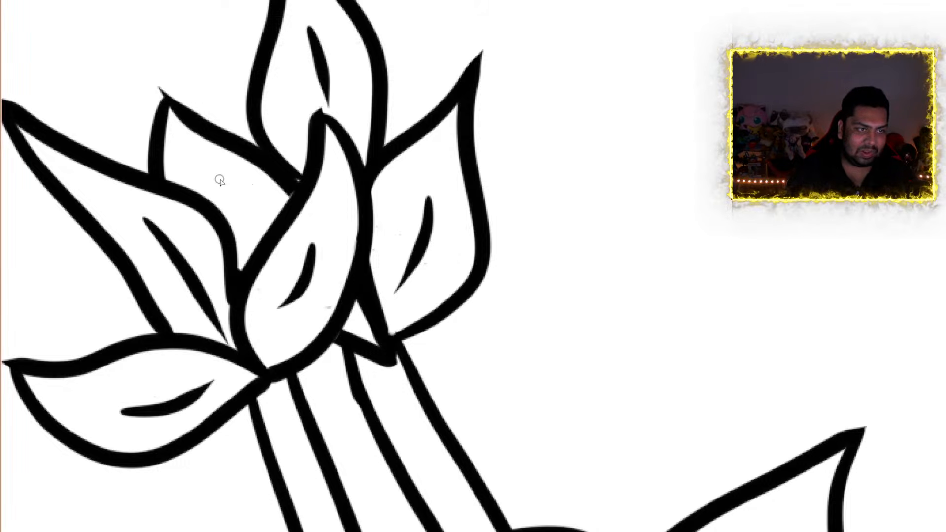
Draw a central vein in the back bud leaf and fine lengthwise lines inside the two stems below the bud cluster
{"action": "mouse_move", "coordinate": [221, 180]}
{"action": "left_mouse_down"}
{"action": "mouse_move", "coordinate": [247, 217]}
{"action": "mouse_move", "coordinate": [245, 233]}
{"action": "left_mouse_up"}
{"action": "scroll", "coordinate": [250, 148], "scroll_direction": "down", "scroll_amount": 7}
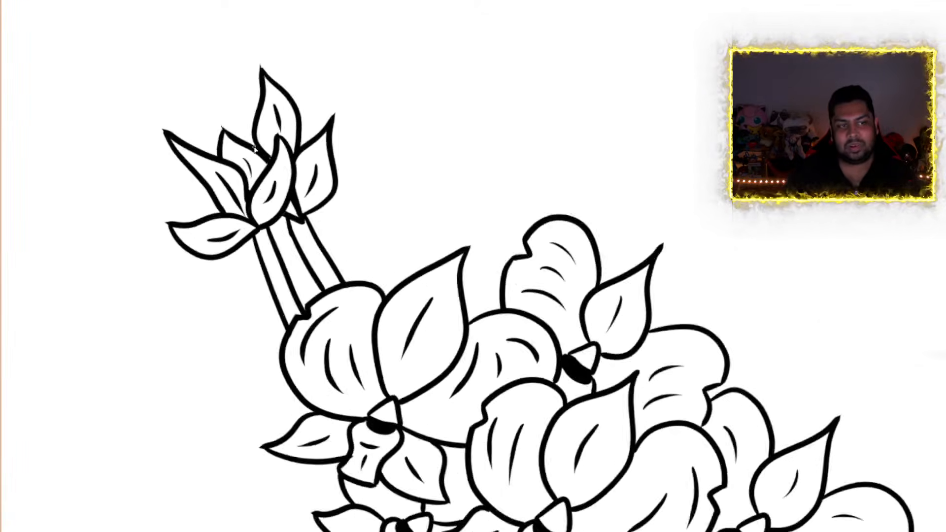
{"action": "scroll", "coordinate": [317, 226], "scroll_direction": "up", "scroll_amount": 2}
{"action": "scroll", "coordinate": [317, 227], "scroll_direction": "up", "scroll_amount": 5}
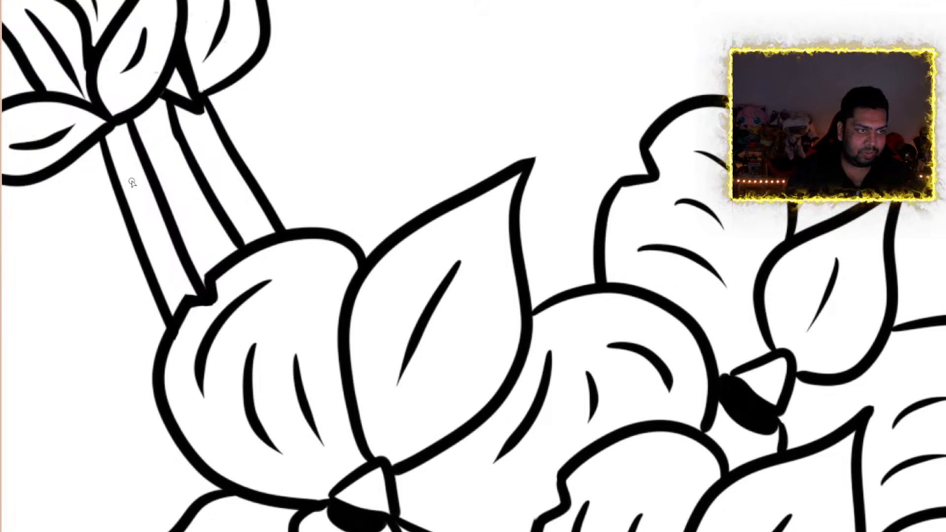
{"action": "left_click_drag", "start_coordinate": [132, 182], "coordinate": [171, 269]}
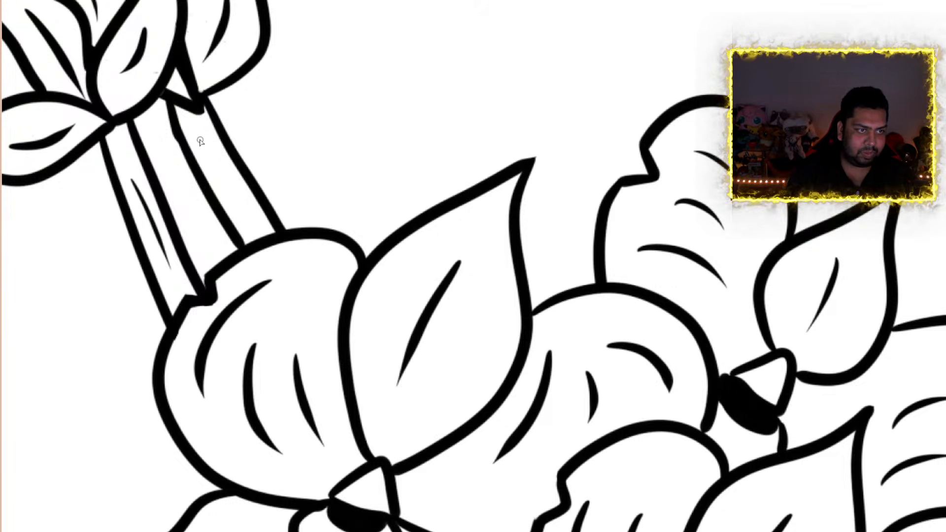
{"action": "left_click_drag", "start_coordinate": [219, 175], "coordinate": [251, 223]}
{"action": "scroll", "coordinate": [254, 228], "scroll_direction": "down", "scroll_amount": 8}
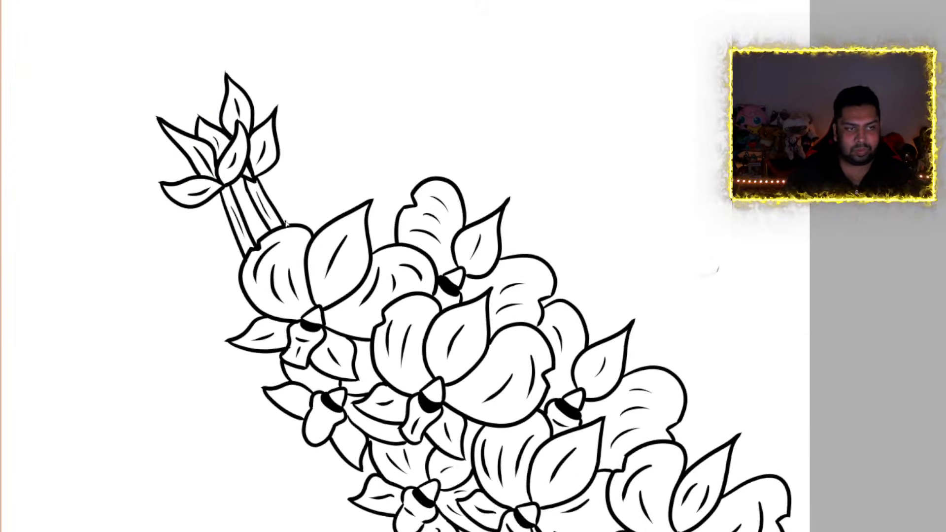
Erase the faint stray mark on the blank canvas above the flower spray
{"action": "scroll", "coordinate": [344, 242], "scroll_direction": "up", "scroll_amount": 2}
{"action": "scroll", "coordinate": [296, 204], "scroll_direction": "down", "scroll_amount": 1}
{"action": "scroll", "coordinate": [295, 182], "scroll_direction": "up", "scroll_amount": 3}
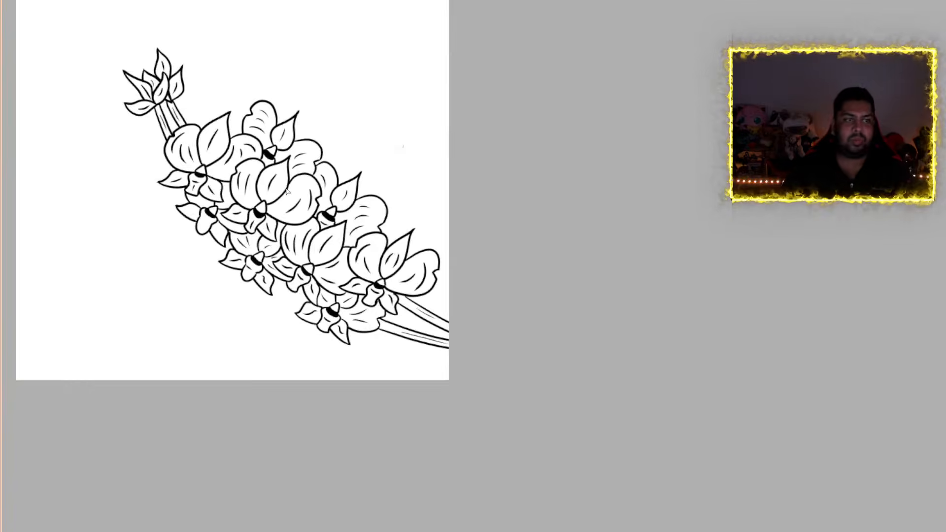
{"action": "scroll", "coordinate": [324, 180], "scroll_direction": "down", "scroll_amount": 3}
{"action": "scroll", "coordinate": [341, 192], "scroll_direction": "up", "scroll_amount": 1}
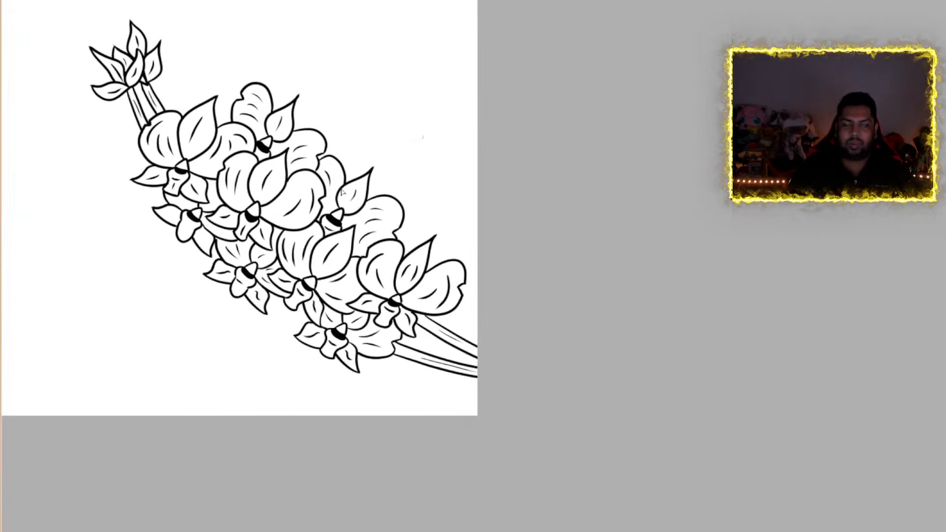
{"action": "scroll", "coordinate": [355, 208], "scroll_direction": "left", "scroll_amount": 5}
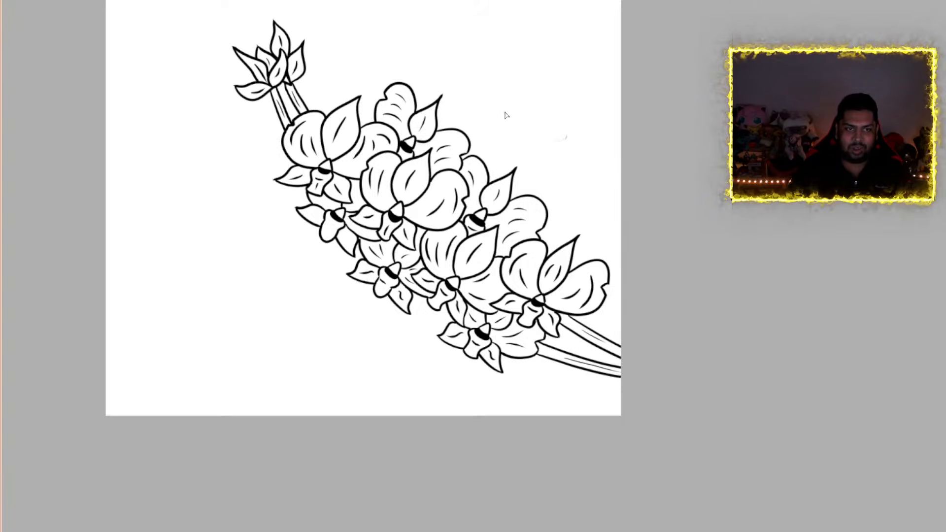
{"action": "scroll", "coordinate": [502, 112], "scroll_direction": "up", "scroll_amount": 10}
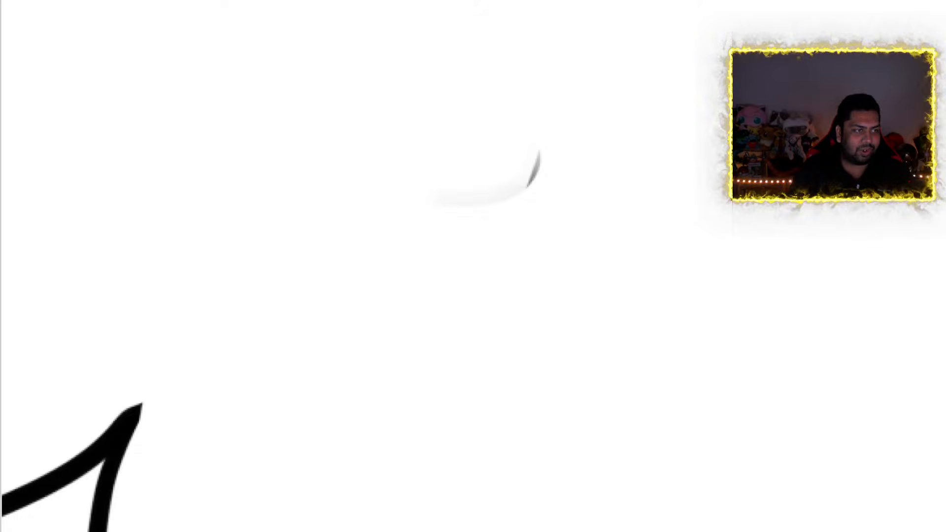
{"action": "mouse_move", "coordinate": [438, 201]}
{"action": "left_mouse_down"}
{"action": "mouse_move", "coordinate": [503, 158]}
{"action": "mouse_move", "coordinate": [504, 178]}
{"action": "mouse_move", "coordinate": [524, 165]}
{"action": "left_mouse_up"}
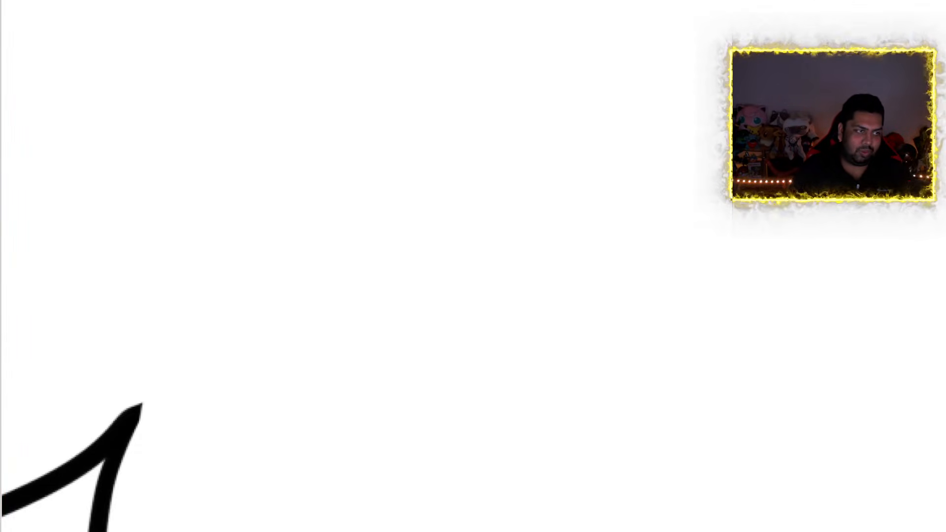
{"action": "scroll", "coordinate": [159, 262], "scroll_direction": "down", "scroll_amount": 2}
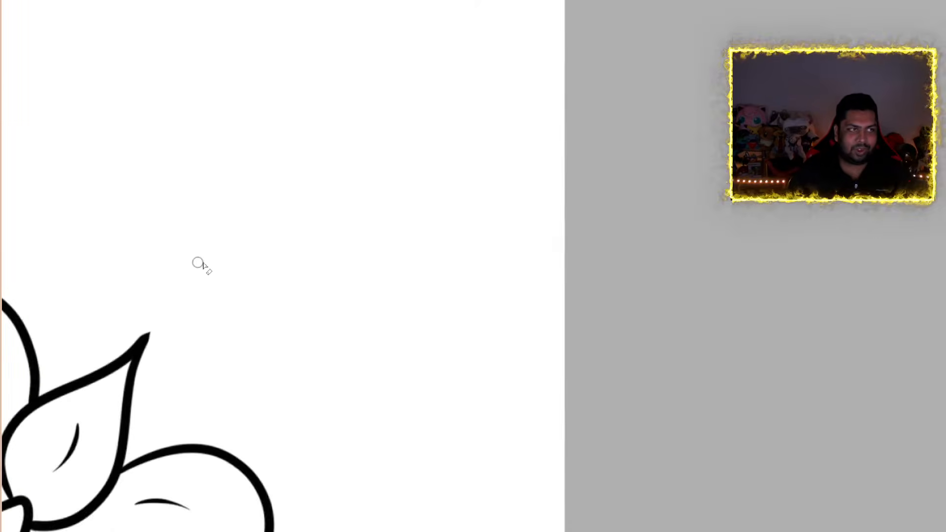
{"action": "scroll", "coordinate": [199, 263], "scroll_direction": "down", "scroll_amount": 5}
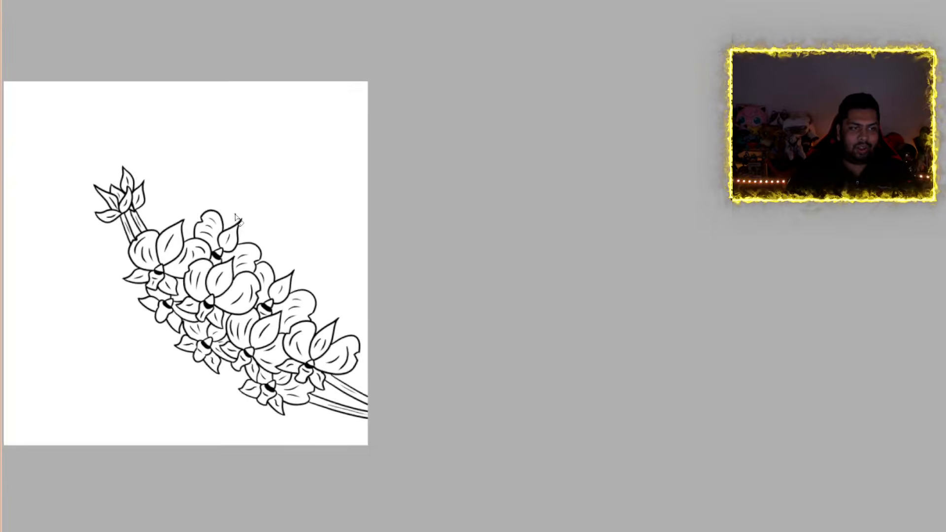
Draw fine vein strokes in the lip, the two pointed petals and the rear petals of the small flower below the uppermost bloom
{"action": "scroll", "coordinate": [238, 218], "scroll_direction": "up", "scroll_amount": 1}
{"action": "left_click_drag", "start_coordinate": [597, 531], "coordinate": [502, 517]}
{"action": "scroll", "coordinate": [510, 367], "scroll_direction": "up", "scroll_amount": 1}
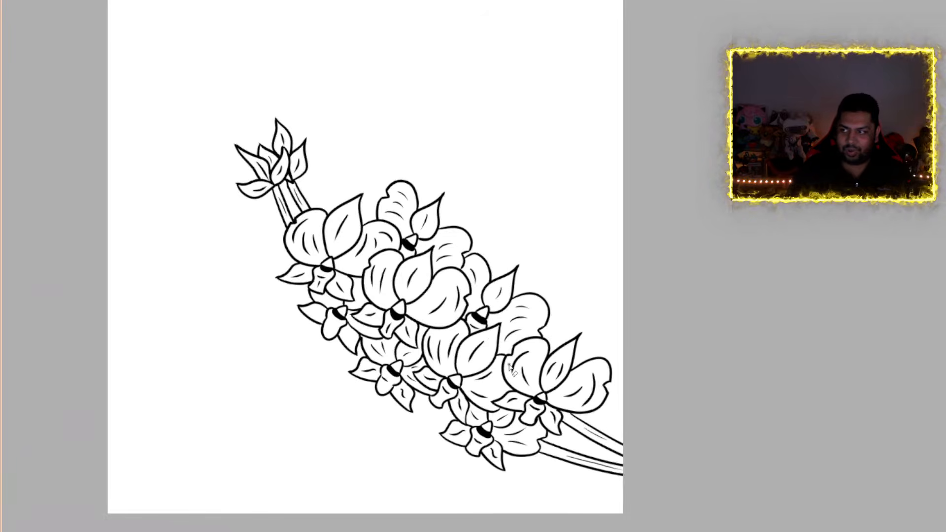
{"action": "left_click_drag", "start_coordinate": [944, 266], "coordinate": [945, 262]}
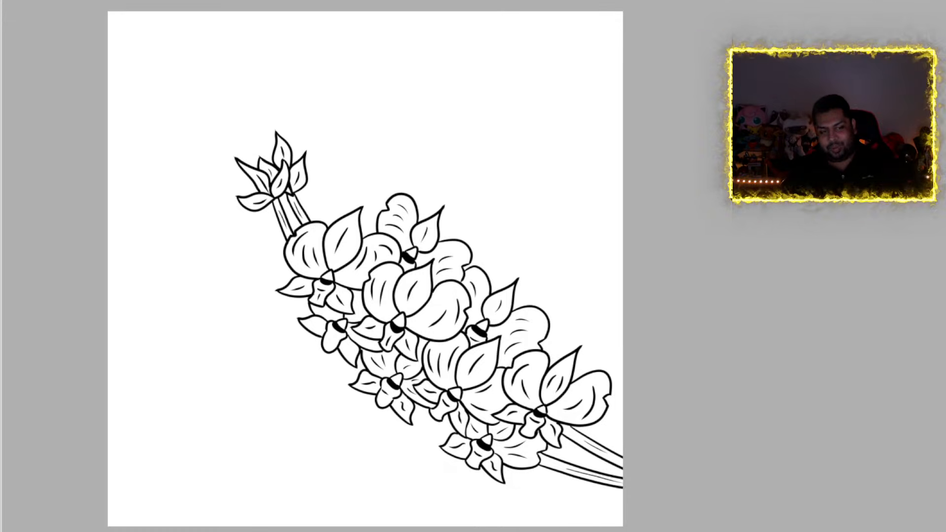
{"action": "scroll", "coordinate": [326, 366], "scroll_direction": "up", "scroll_amount": 5}
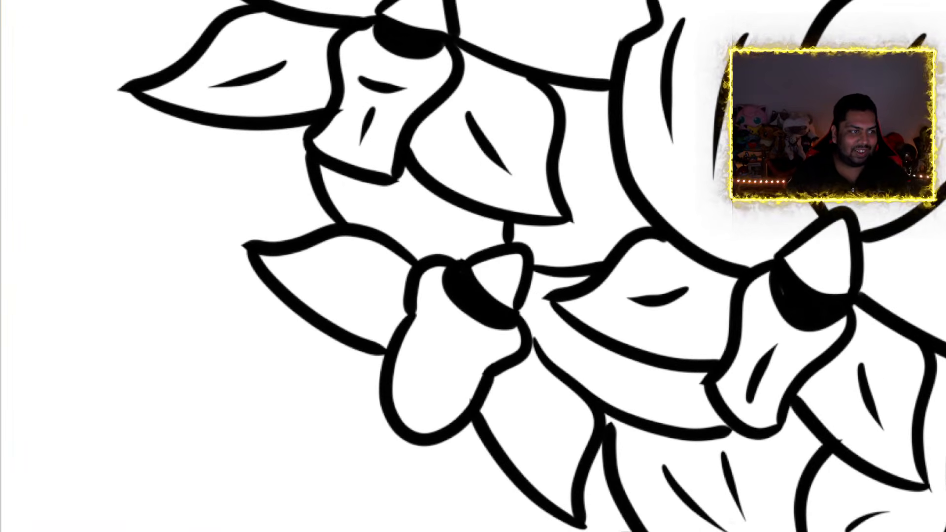
{"action": "left_click_drag", "start_coordinate": [424, 333], "coordinate": [446, 348]}
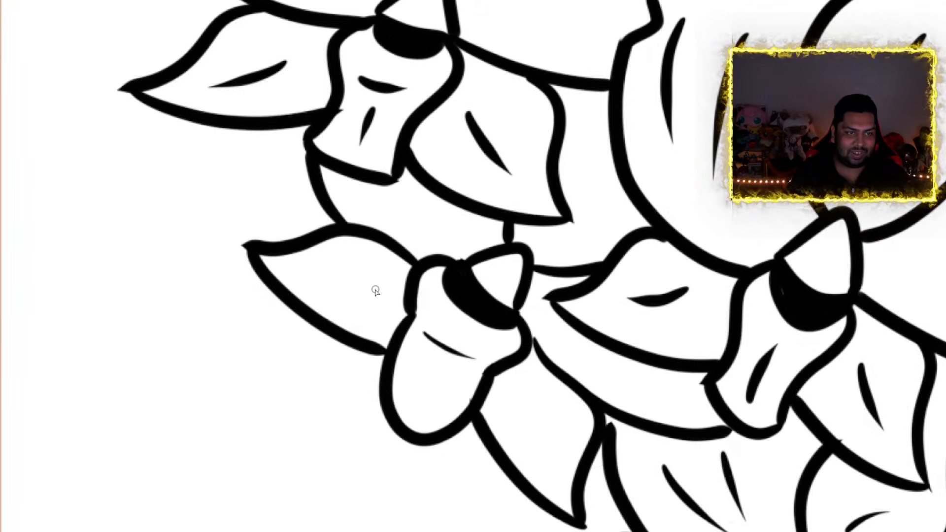
{"action": "left_click_drag", "start_coordinate": [374, 286], "coordinate": [307, 272]}
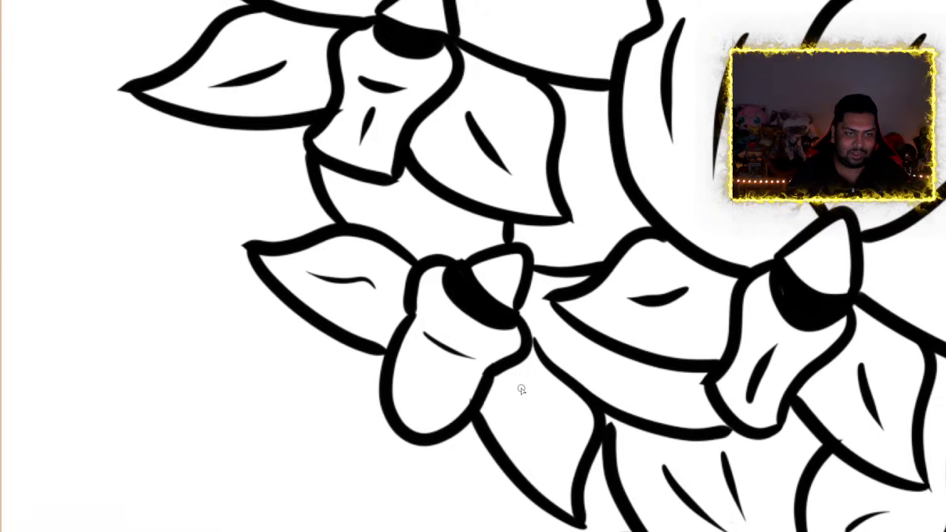
{"action": "left_click_drag", "start_coordinate": [521, 390], "coordinate": [546, 445]}
{"action": "mouse_move", "coordinate": [413, 229]}
{"action": "left_mouse_down"}
{"action": "mouse_move", "coordinate": [372, 211]}
{"action": "mouse_move", "coordinate": [436, 220]}
{"action": "left_mouse_up"}
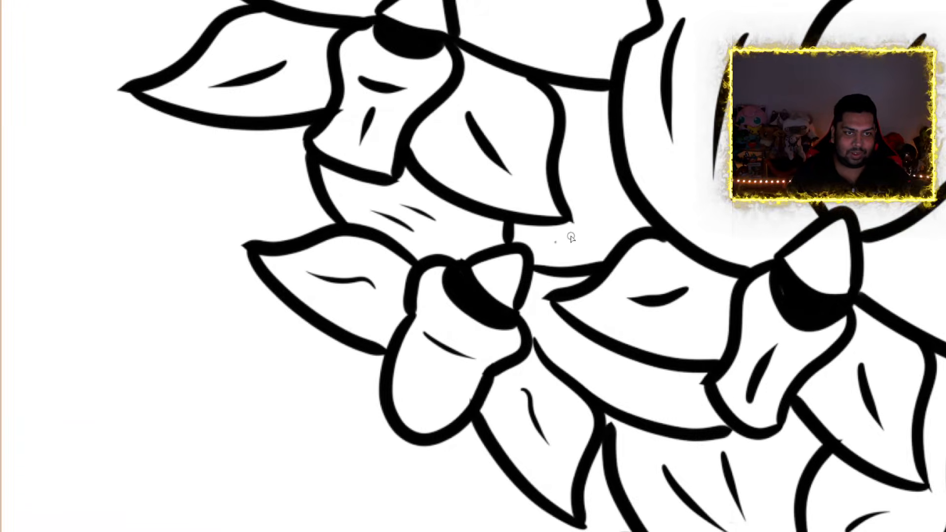
{"action": "left_click_drag", "start_coordinate": [556, 241], "coordinate": [599, 171]}
{"action": "scroll", "coordinate": [610, 163], "scroll_direction": "down", "scroll_amount": 6}
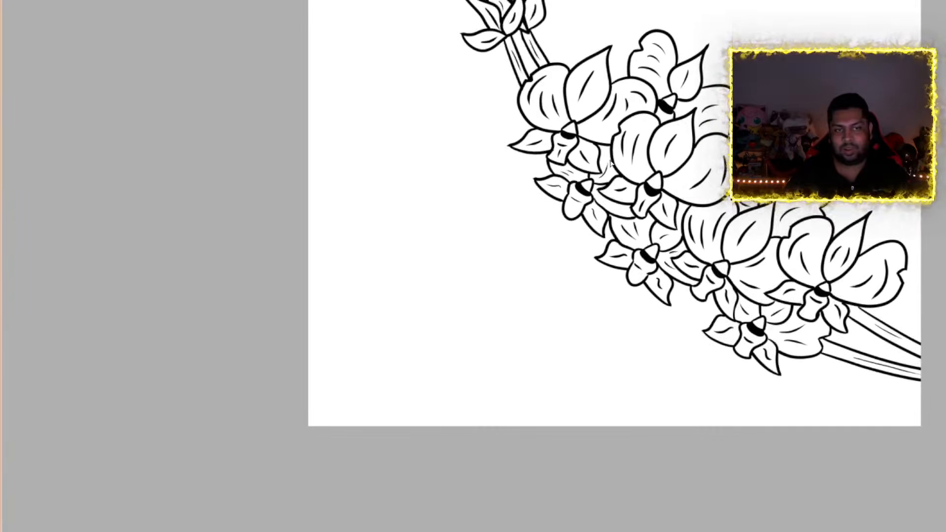
Review the complete flower spray, followed by the separate line drawing of the clustered pointed-petal flowers
{"action": "left_click_drag", "start_coordinate": [547, 531], "coordinate": [631, 531]}
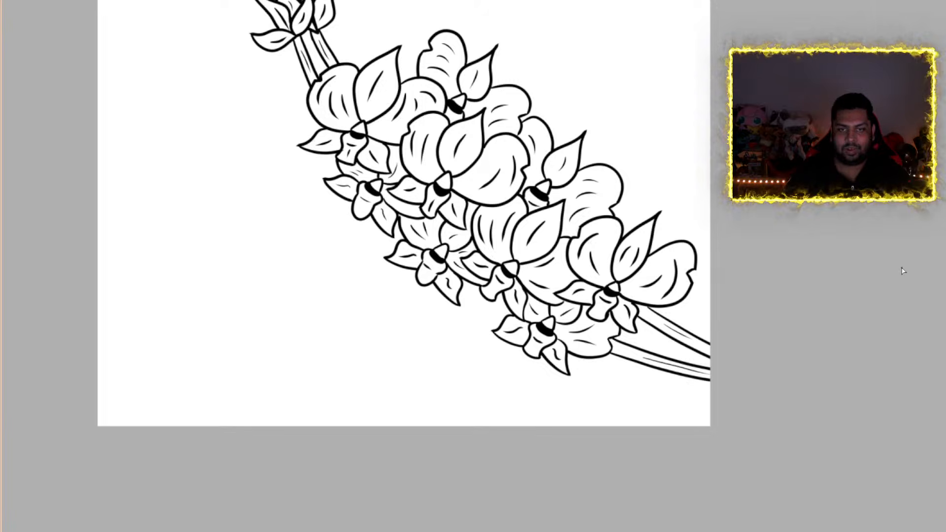
{"action": "scroll", "coordinate": [668, 241], "scroll_direction": "down", "scroll_amount": 2}
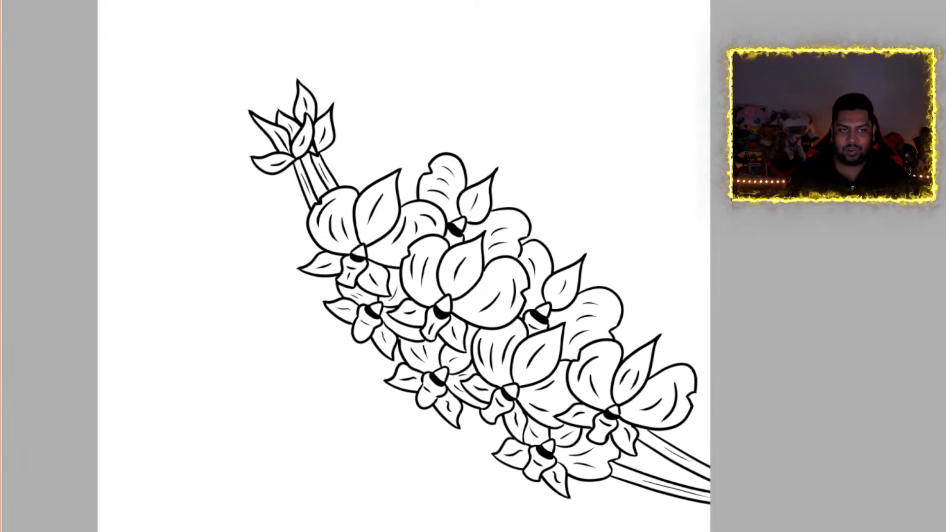
{"action": "scroll", "coordinate": [668, 242], "scroll_direction": "down", "scroll_amount": 1}
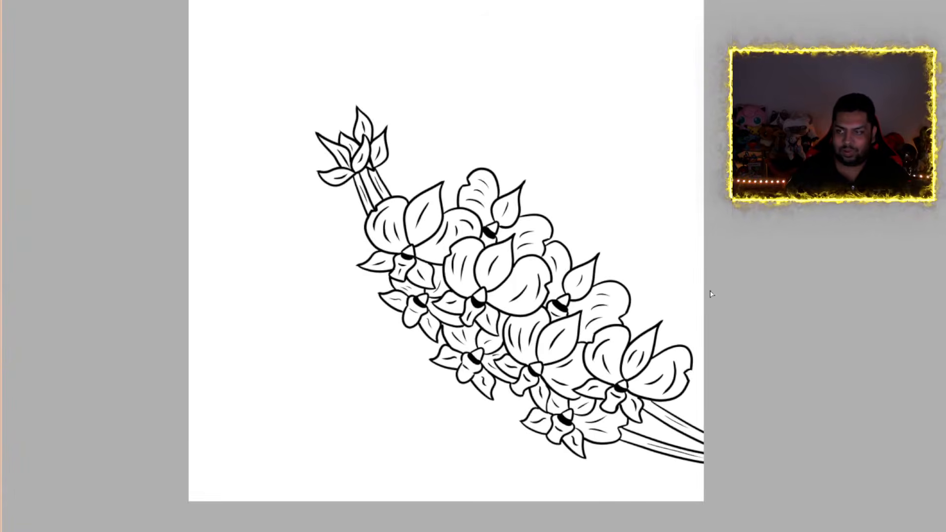
{"action": "scroll", "coordinate": [446, 267], "scroll_direction": "up", "scroll_amount": 1}
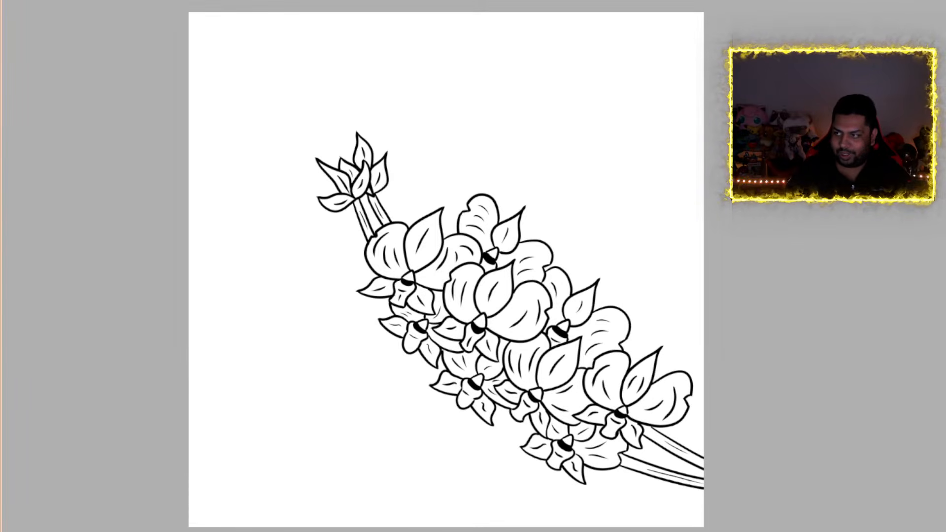
{"action": "scroll", "coordinate": [446, 266], "scroll_direction": "down", "scroll_amount": 1}
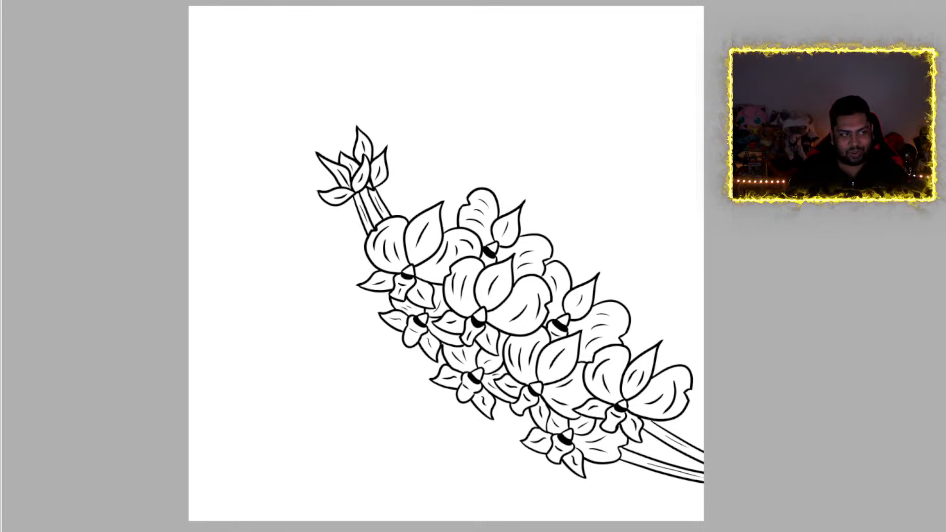
{"action": "key", "text": "ctrl+z"}
{"action": "key", "text": "ctrl+shift+z"}
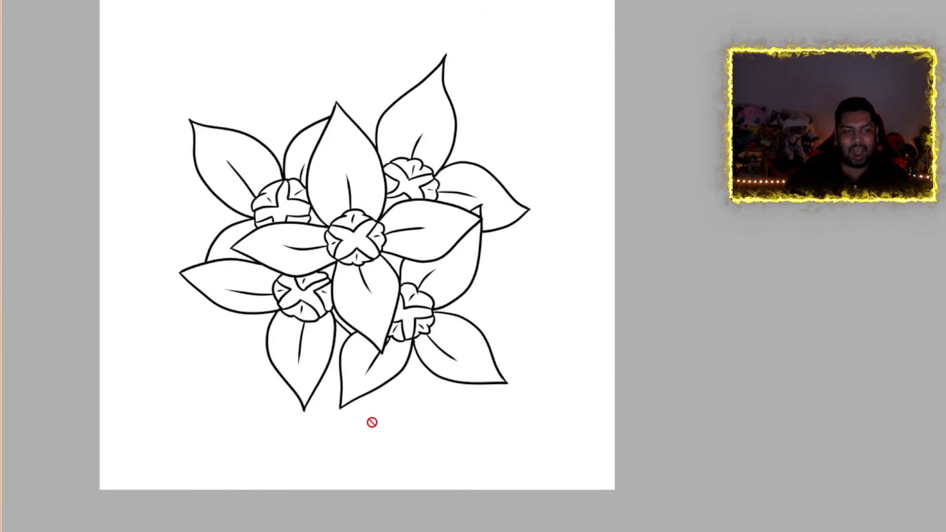
{"action": "scroll", "coordinate": [357, 256], "scroll_direction": "up", "scroll_amount": 3}
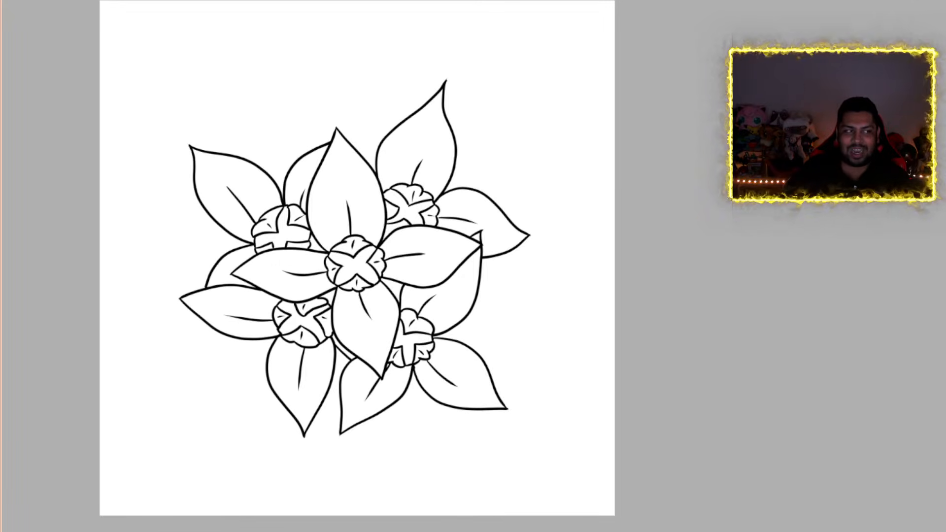